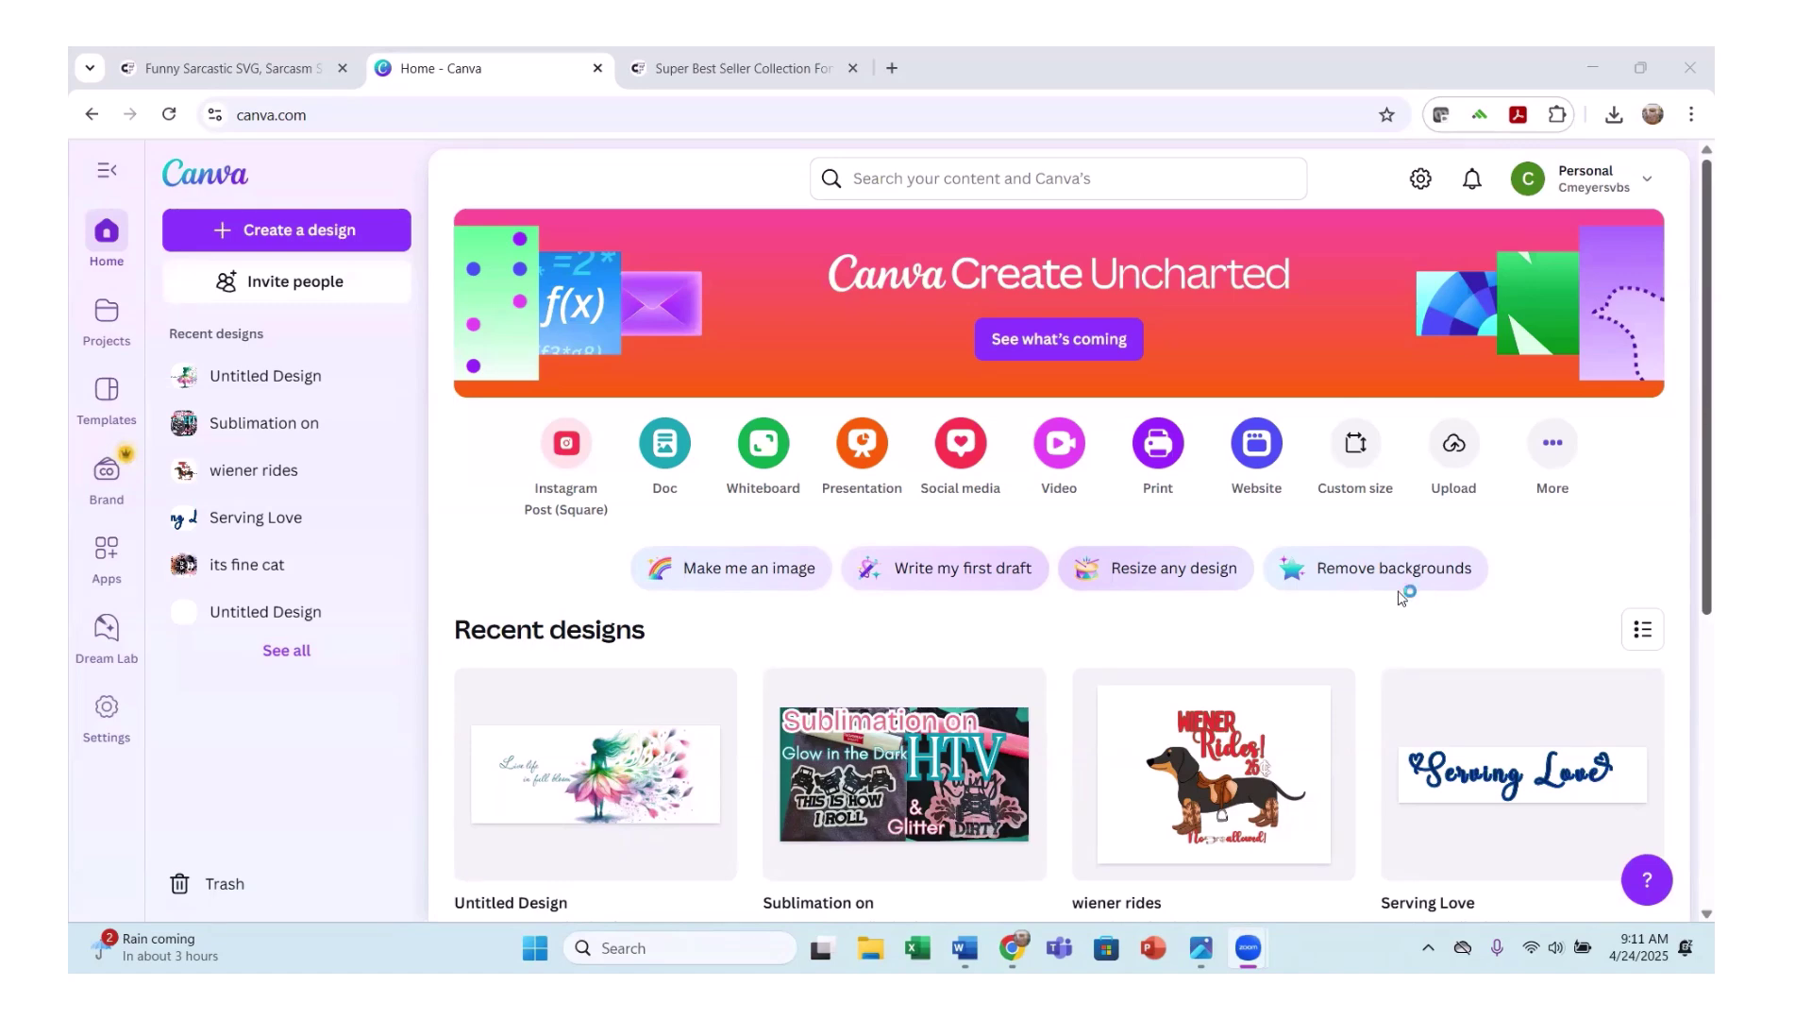
# Create a new custom-size design of 8 × 8 in.
pyautogui.moveTo(1078, 740)
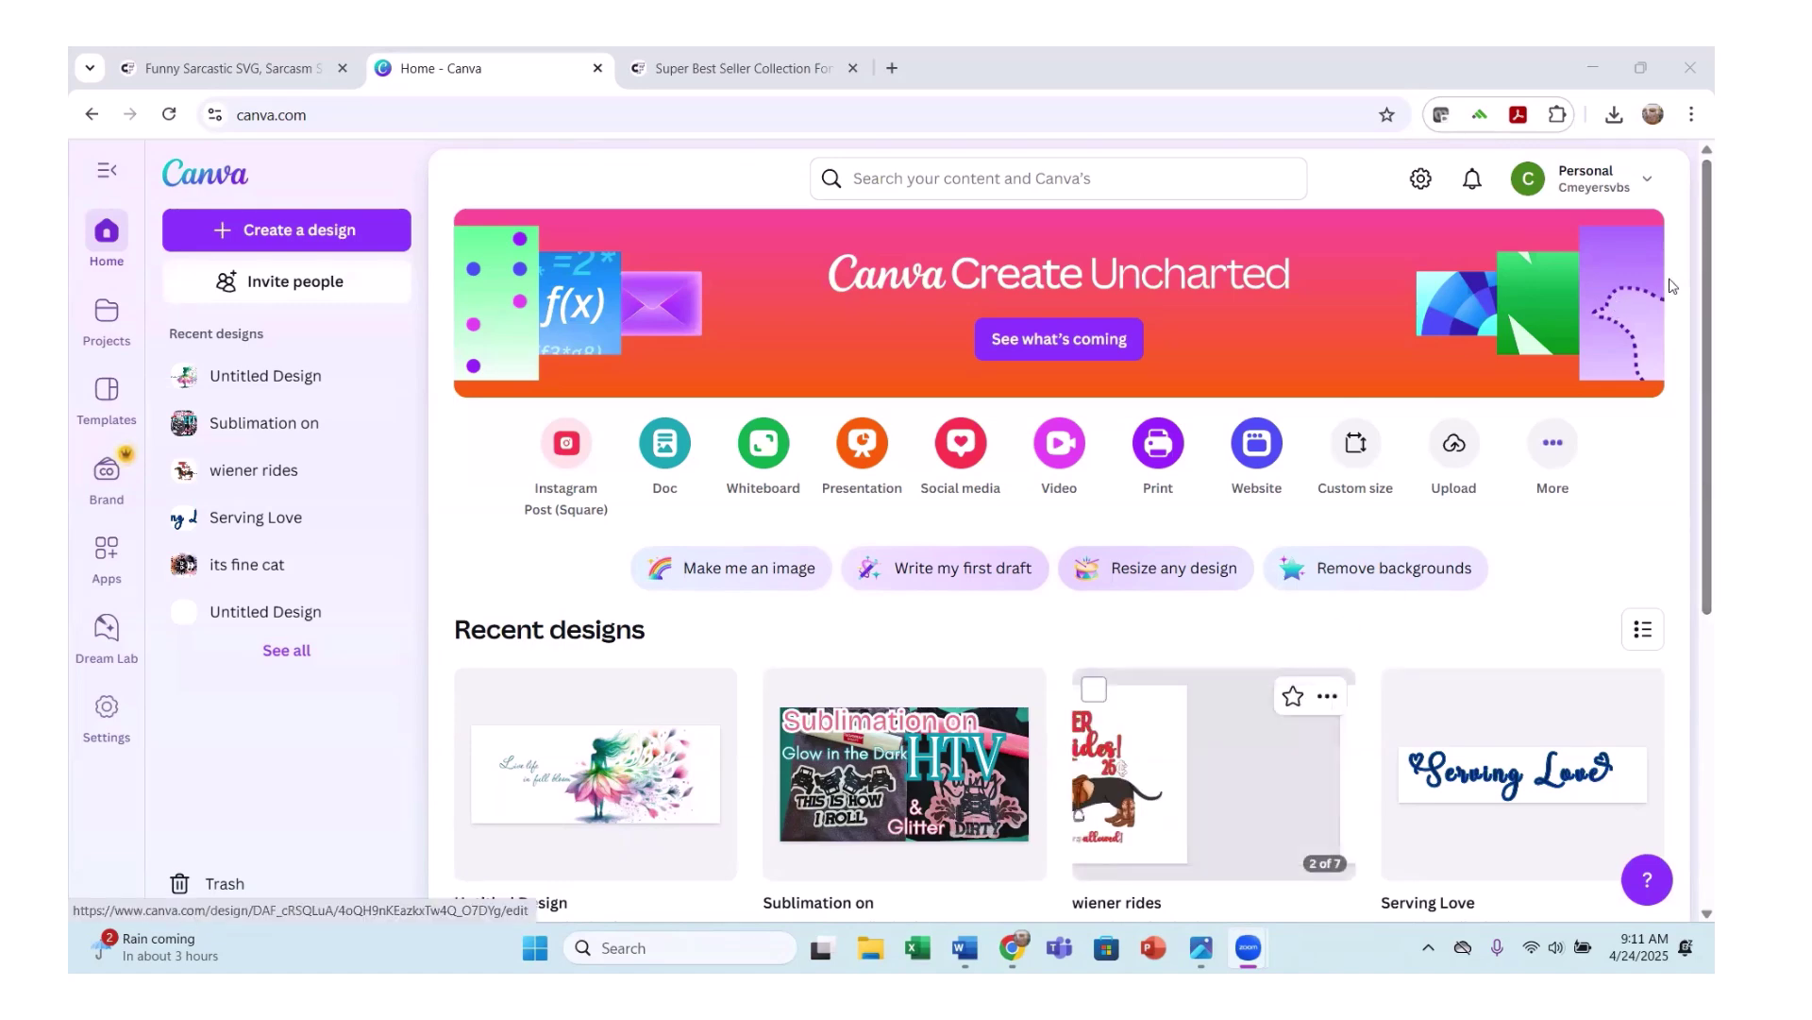
pyautogui.click(1357, 449)
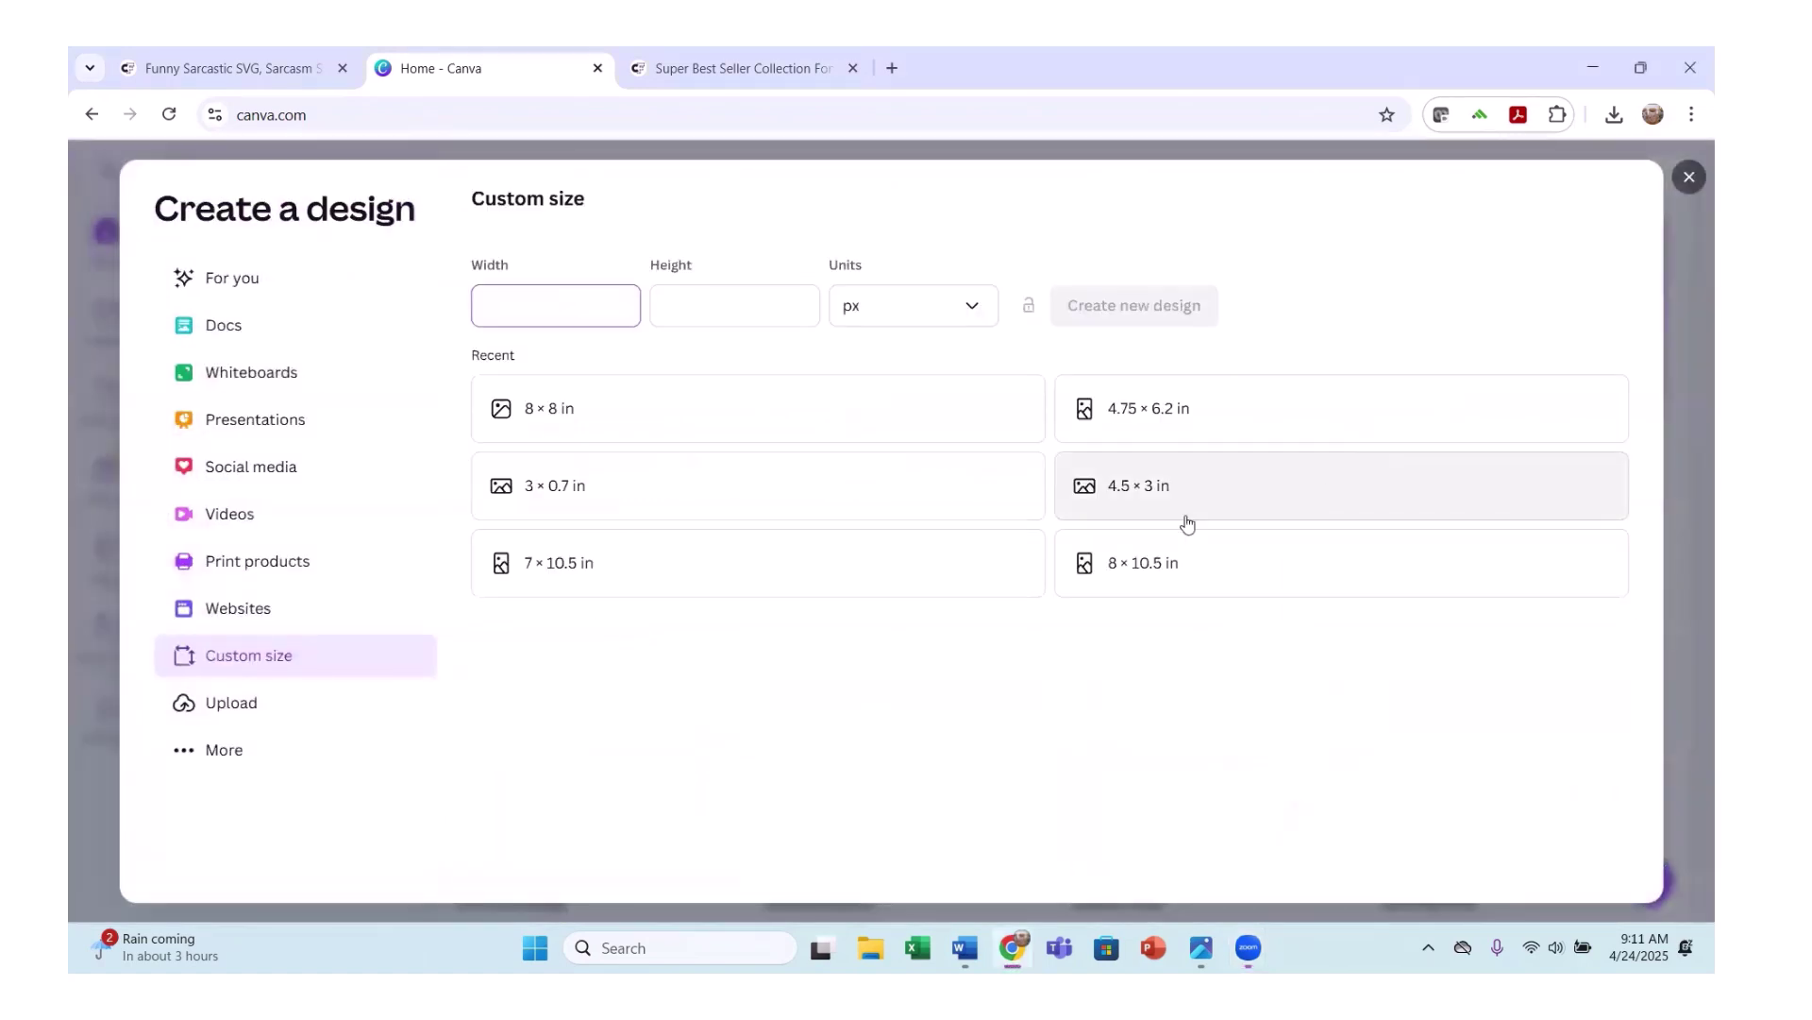
pyautogui.click(949, 319)
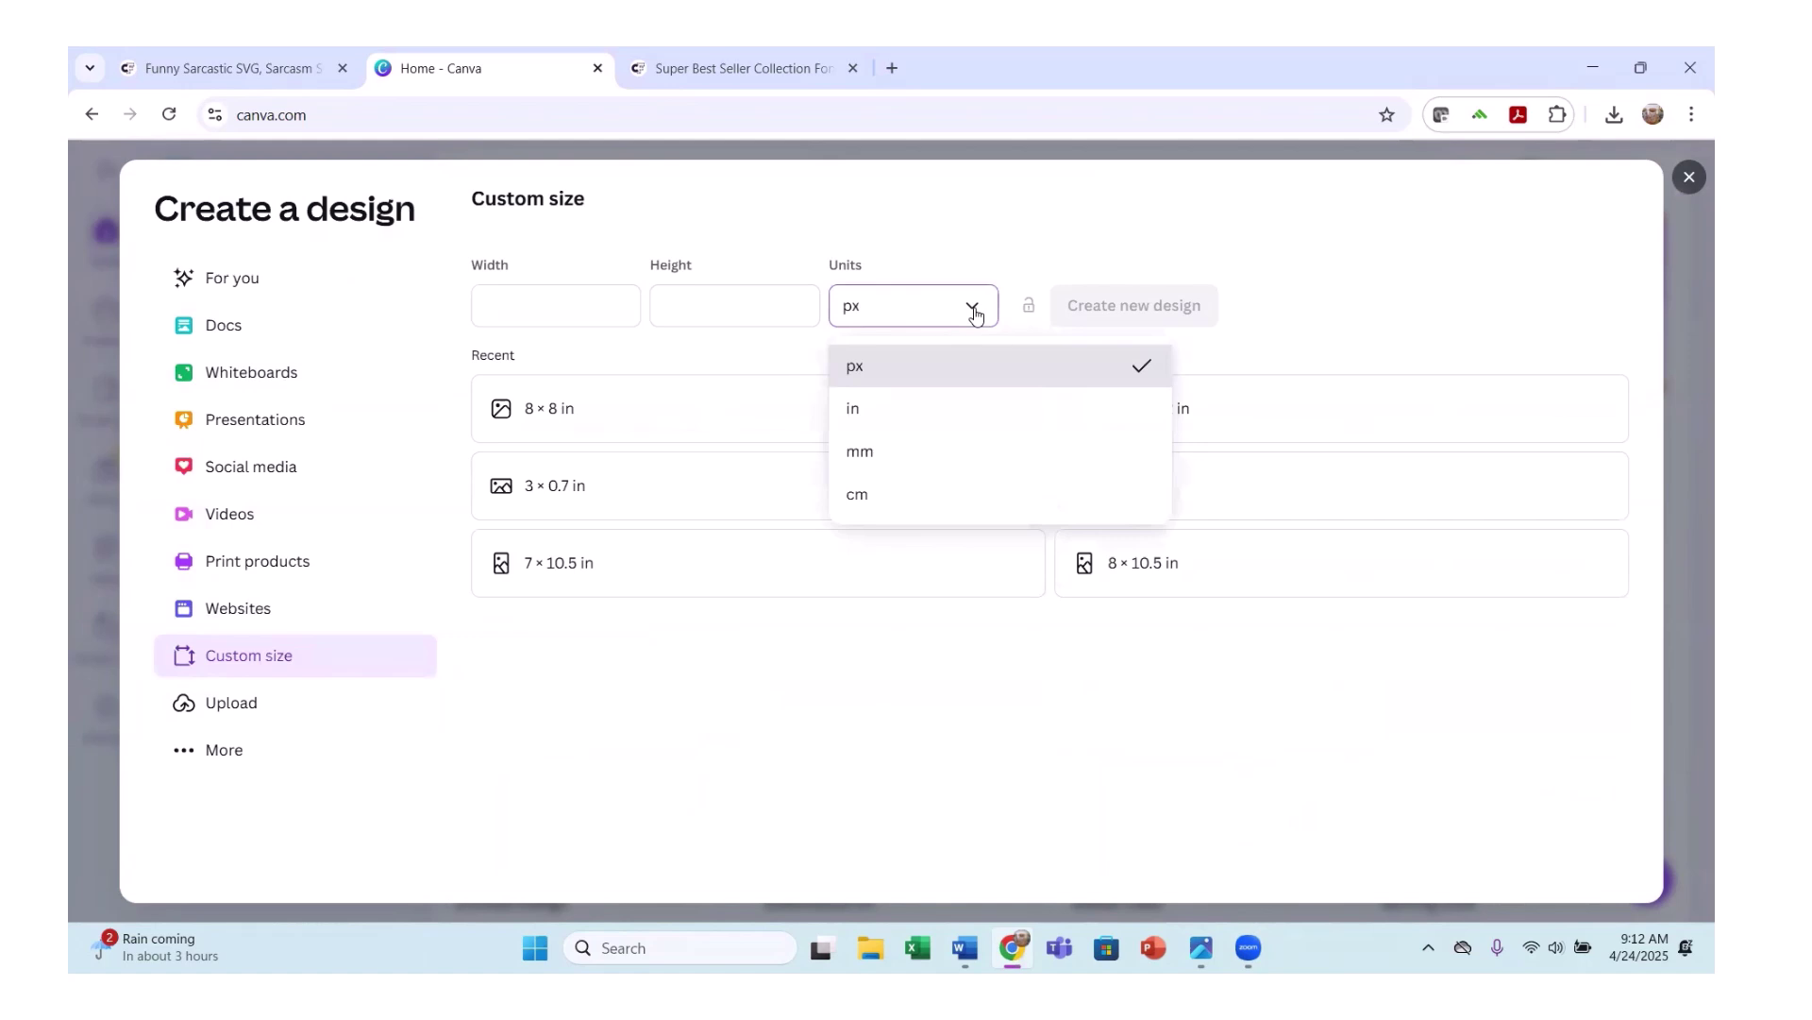
pyautogui.click(975, 314)
pyautogui.click(598, 303)
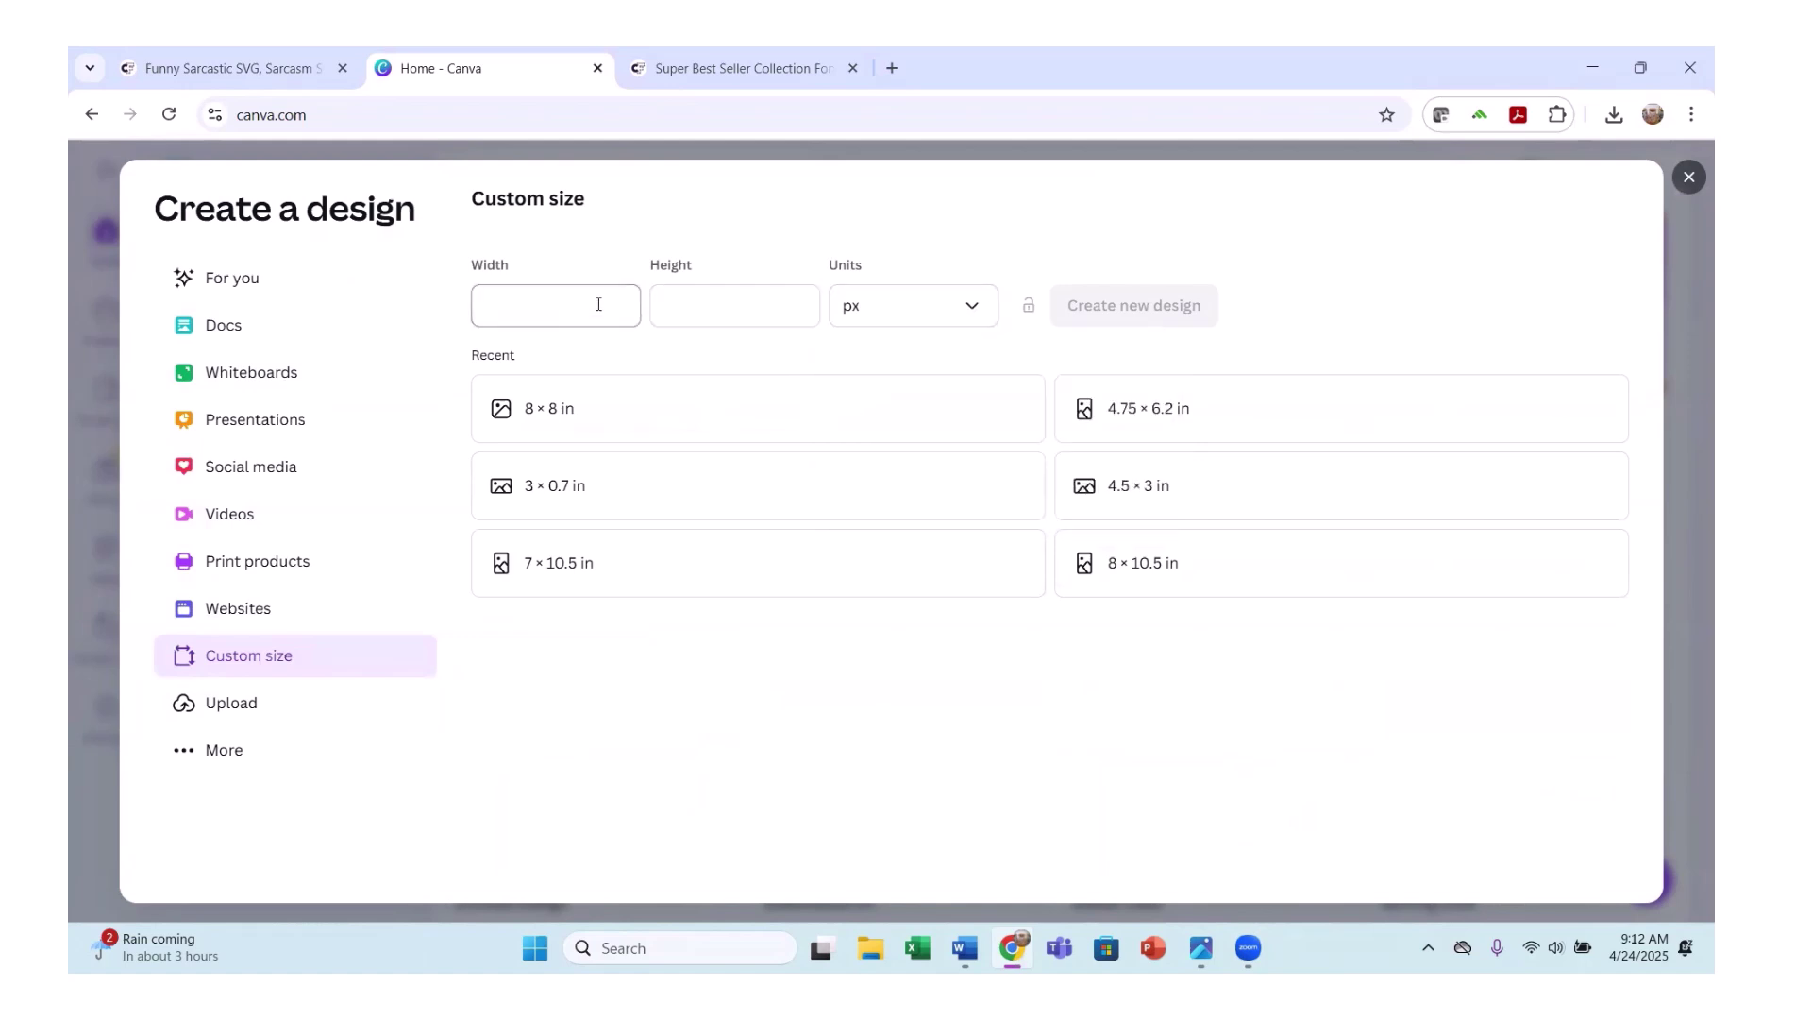
pyautogui.click(739, 416)
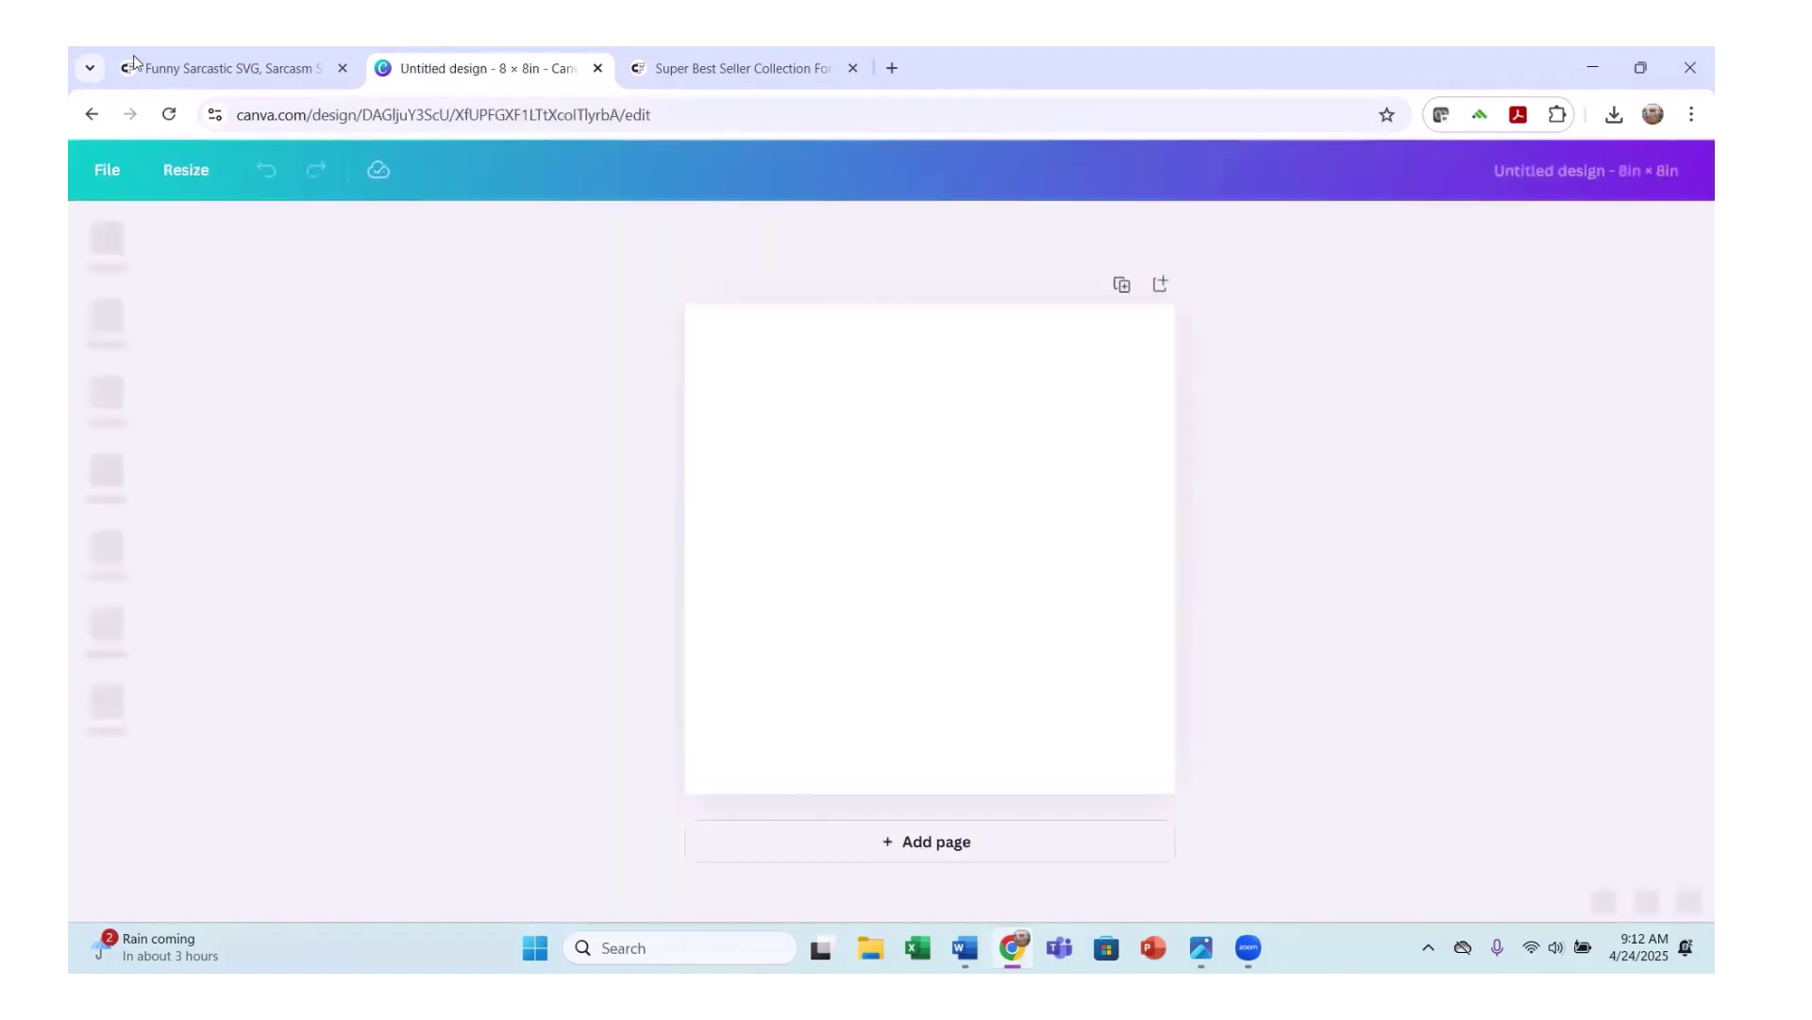
# Look over the Creative Fabrica pages for Funny Sarcastic SVG, Sarcasm SVG and the Super Best Seller Collection Font Bundle.
pyautogui.click(269, 70)
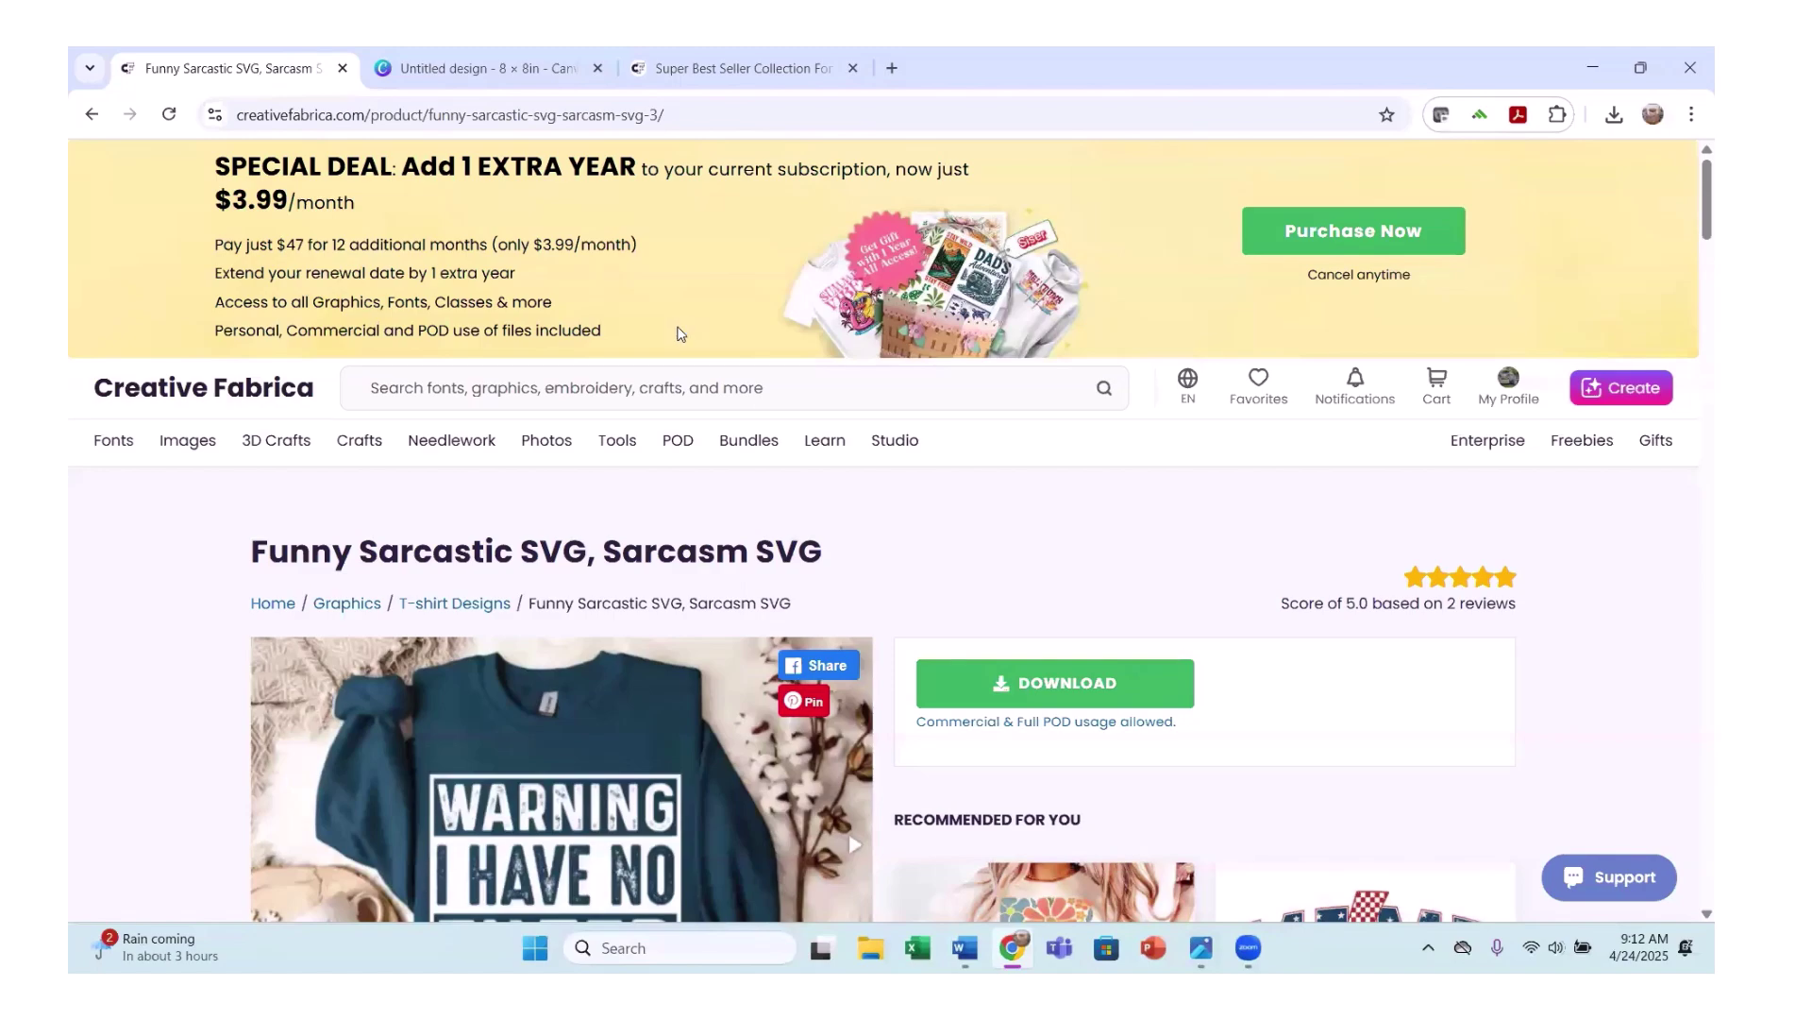
pyautogui.scroll(-4, 673, 332)
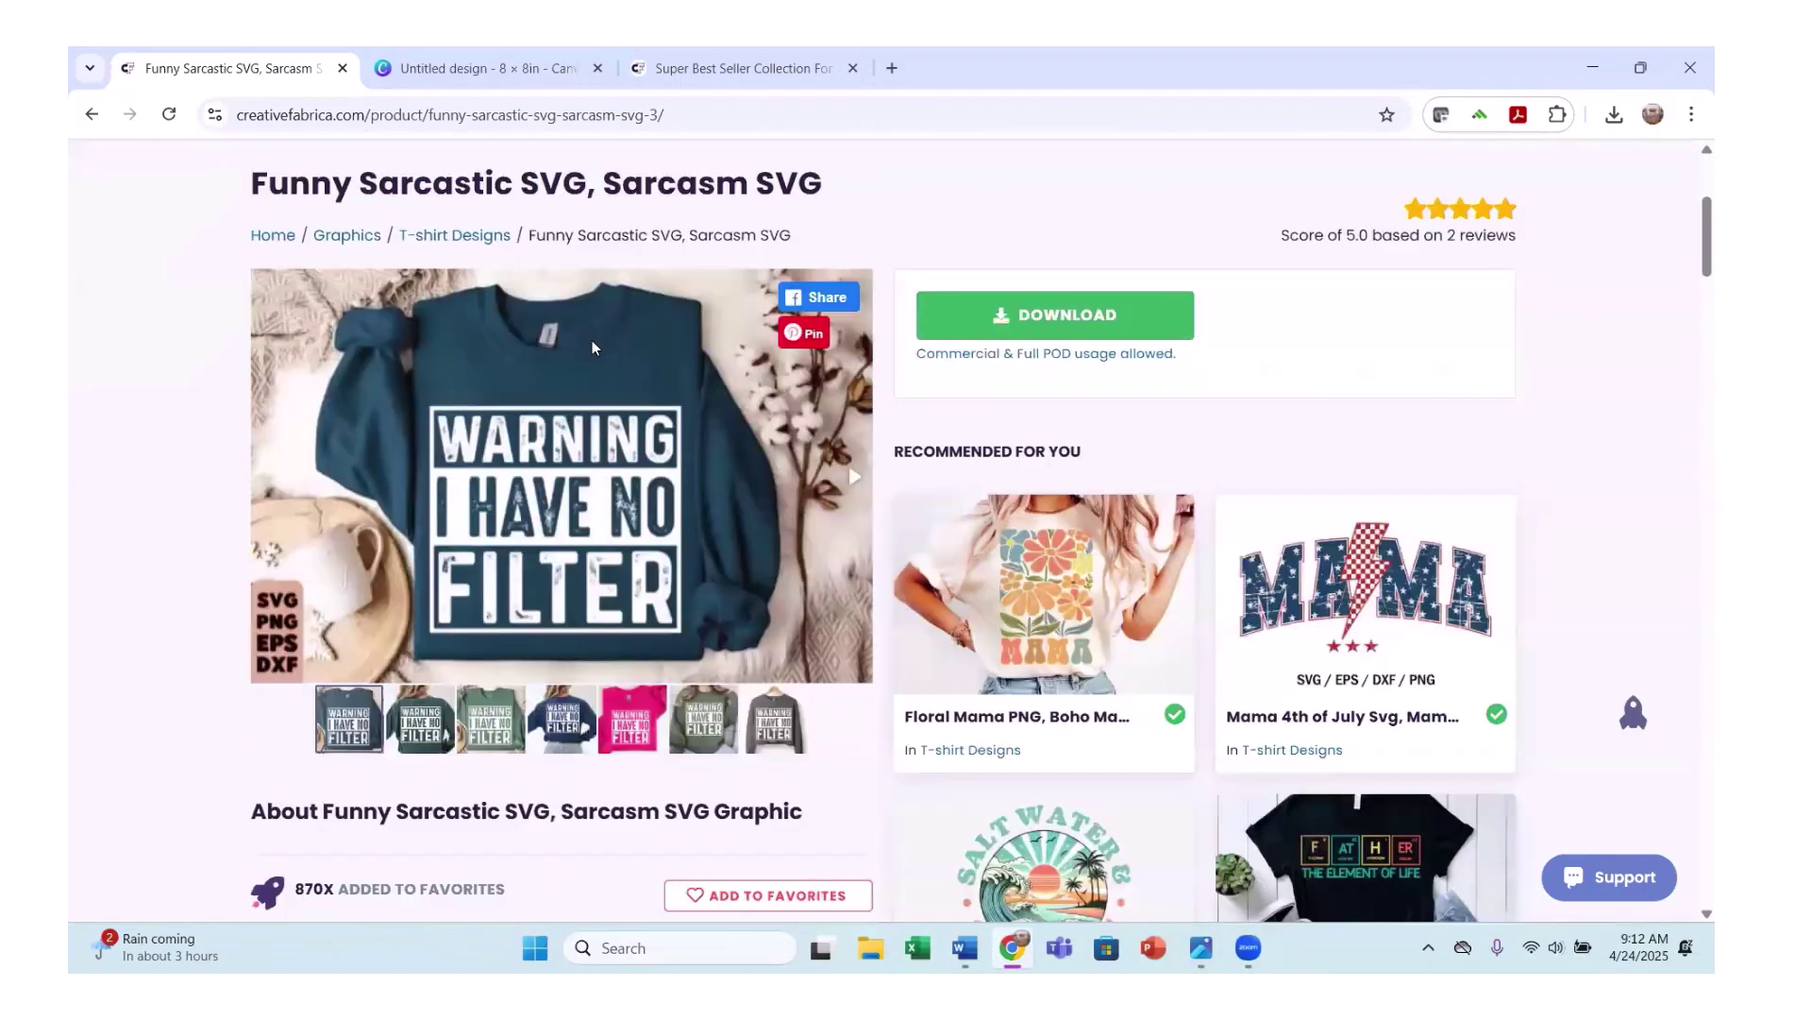
pyautogui.scroll(5, 592, 348)
pyautogui.click(737, 68)
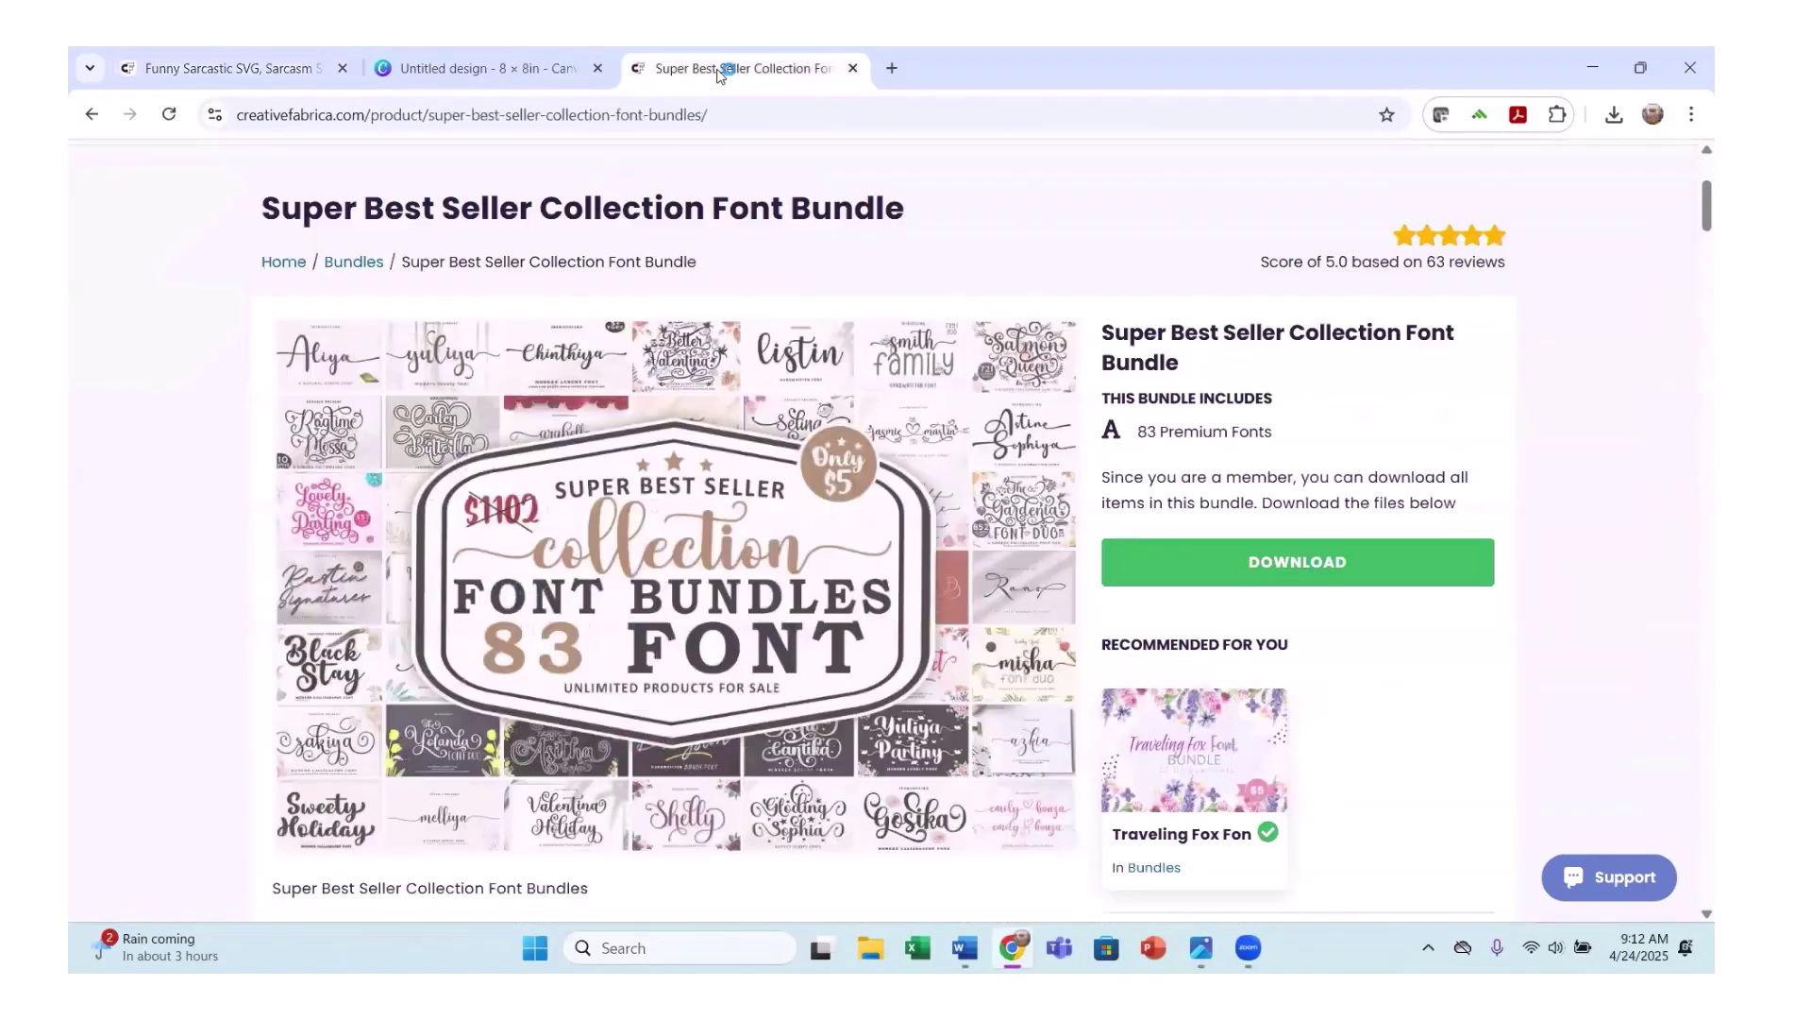
pyautogui.scroll(-3, 846, 477)
pyautogui.scroll(6, 821, 519)
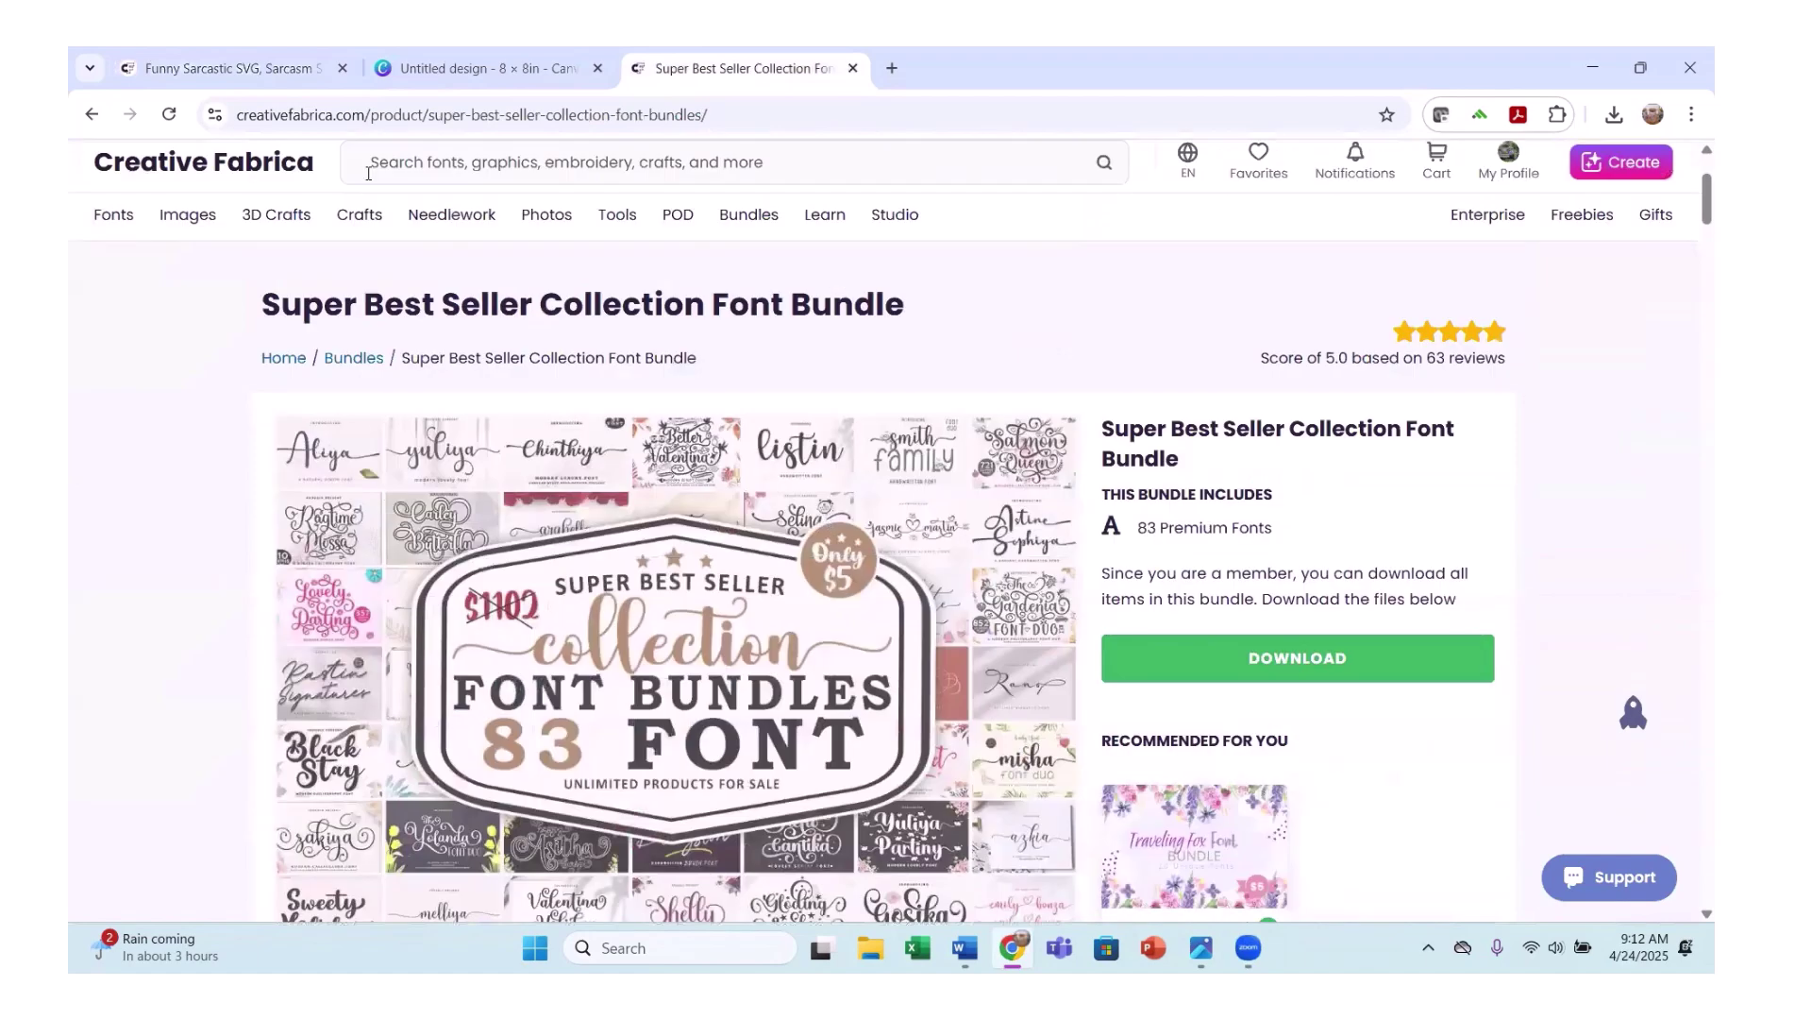
pyautogui.click(250, 72)
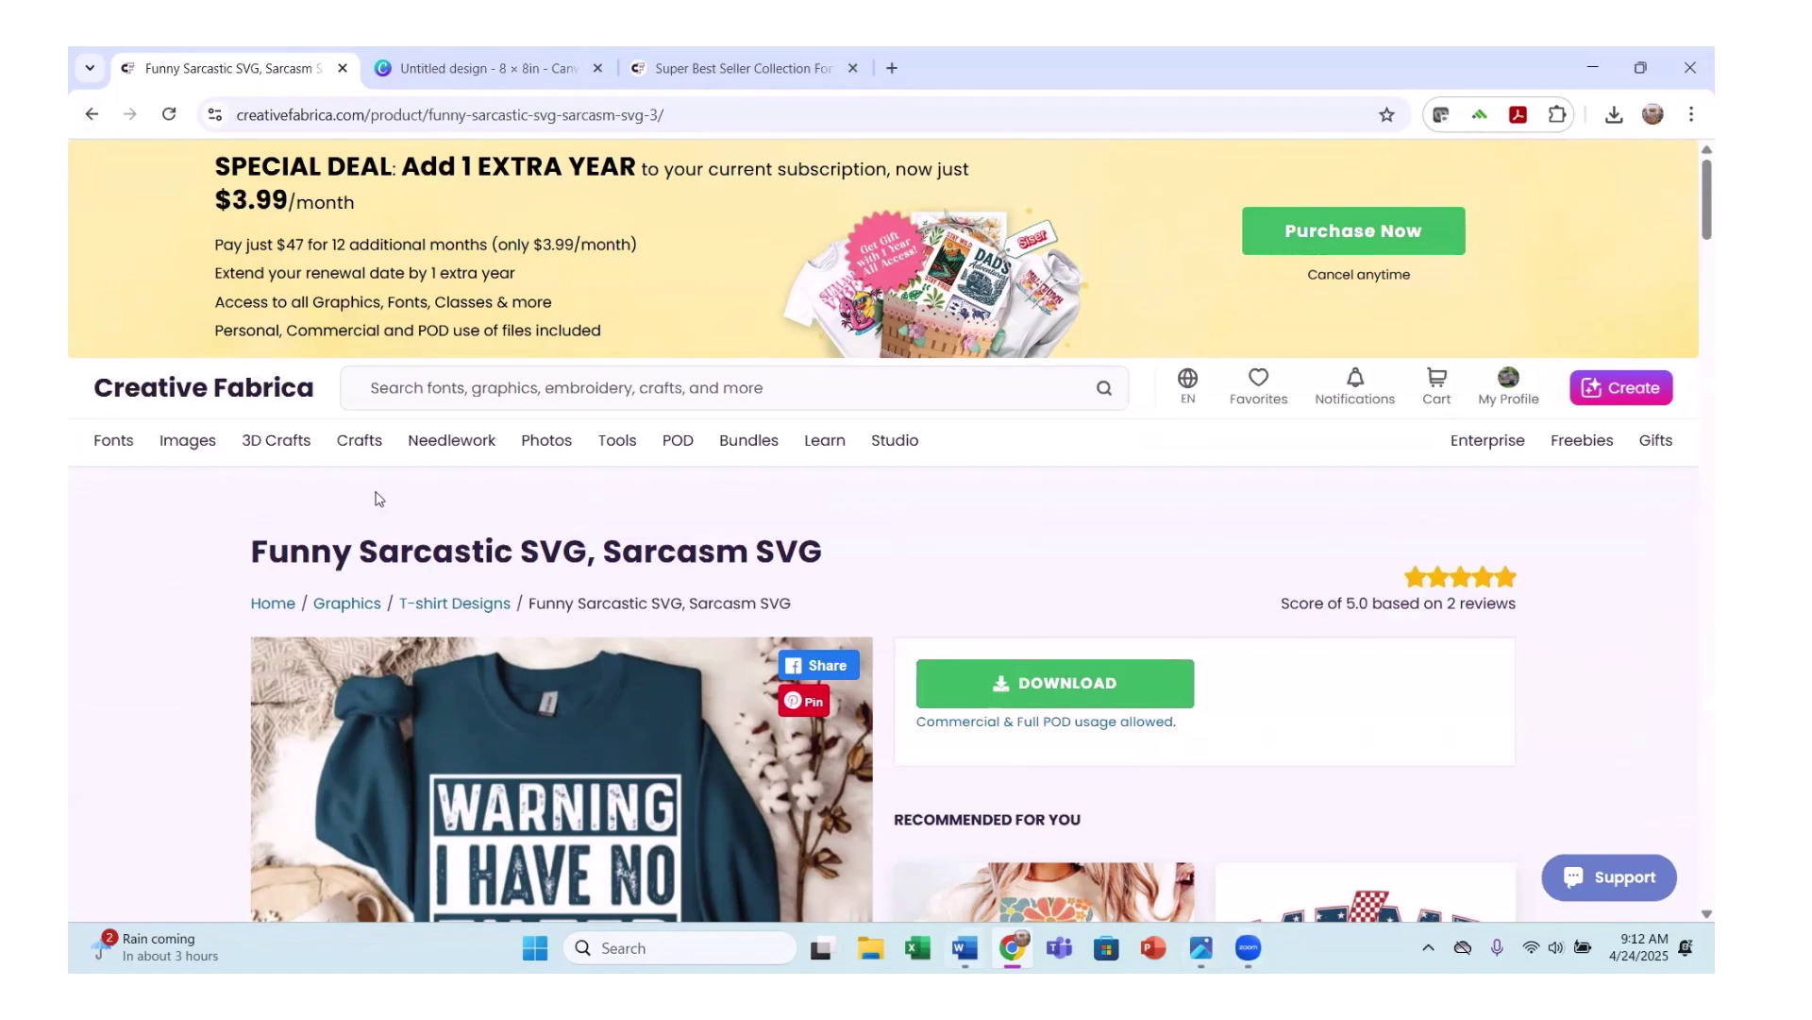
pyautogui.press('super+e')
pyautogui.click(153, 347)
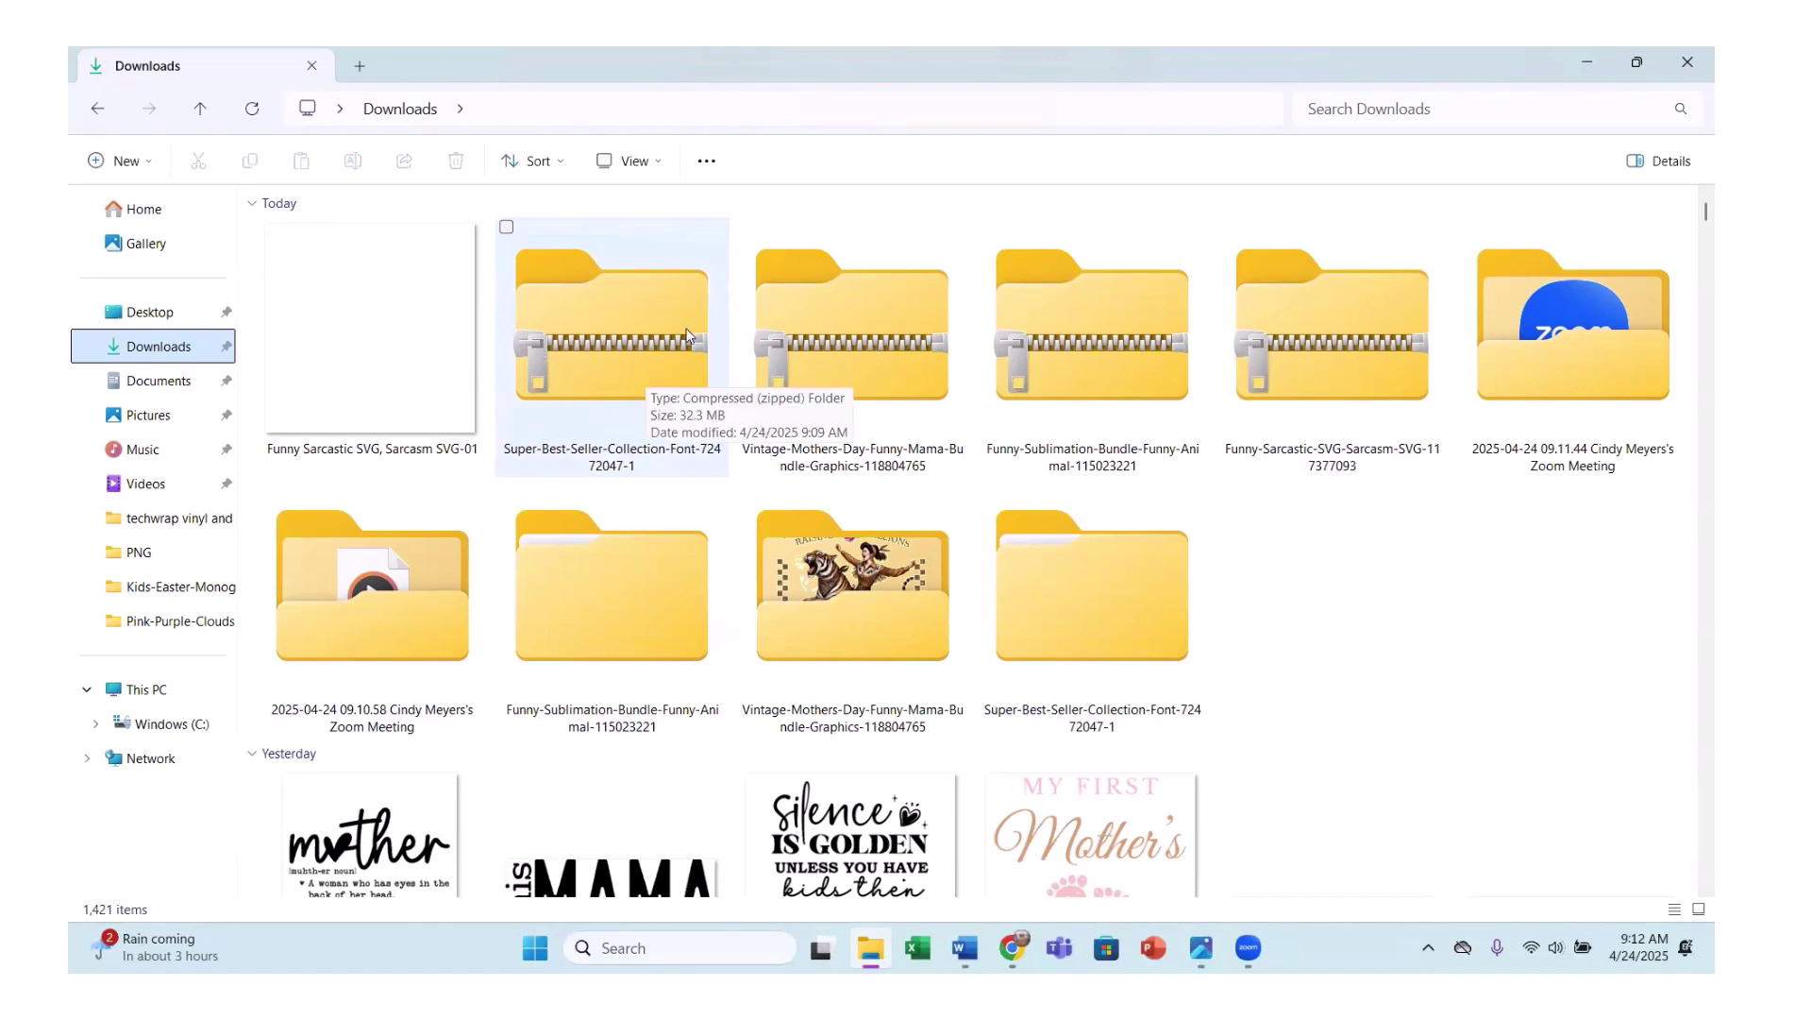
pyautogui.doubleClick(638, 382)
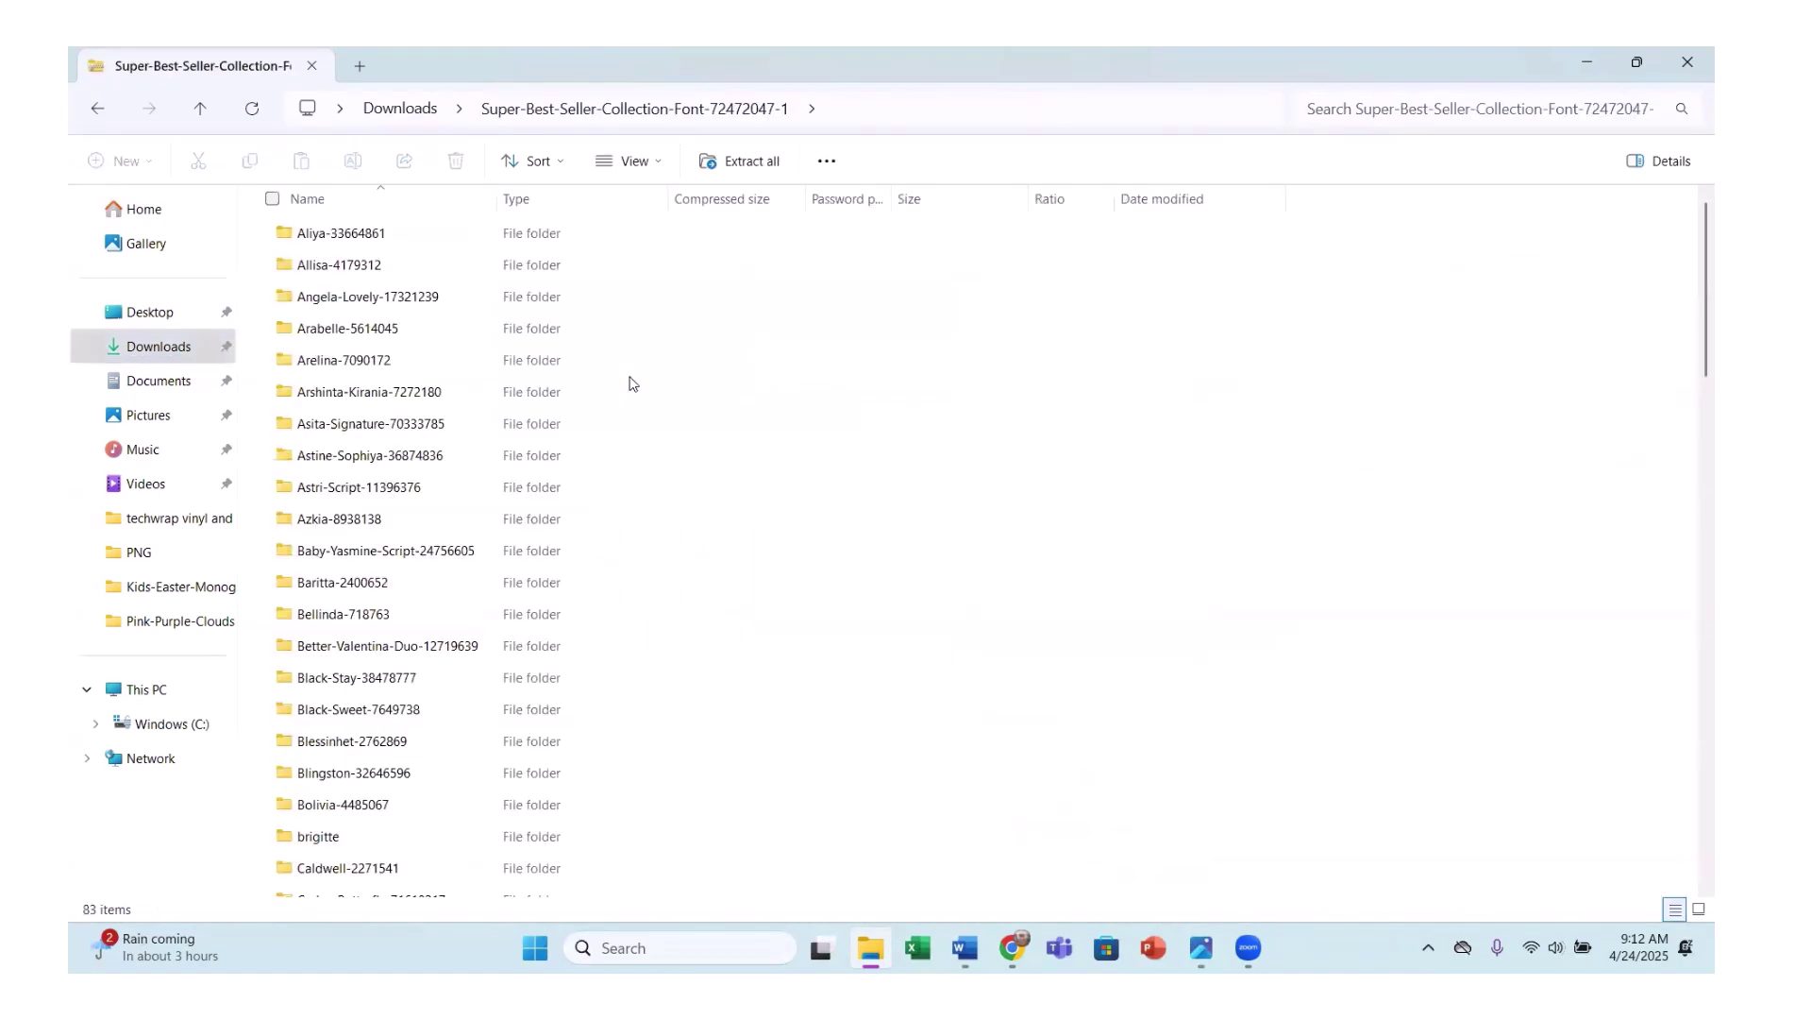
pyautogui.click(758, 168)
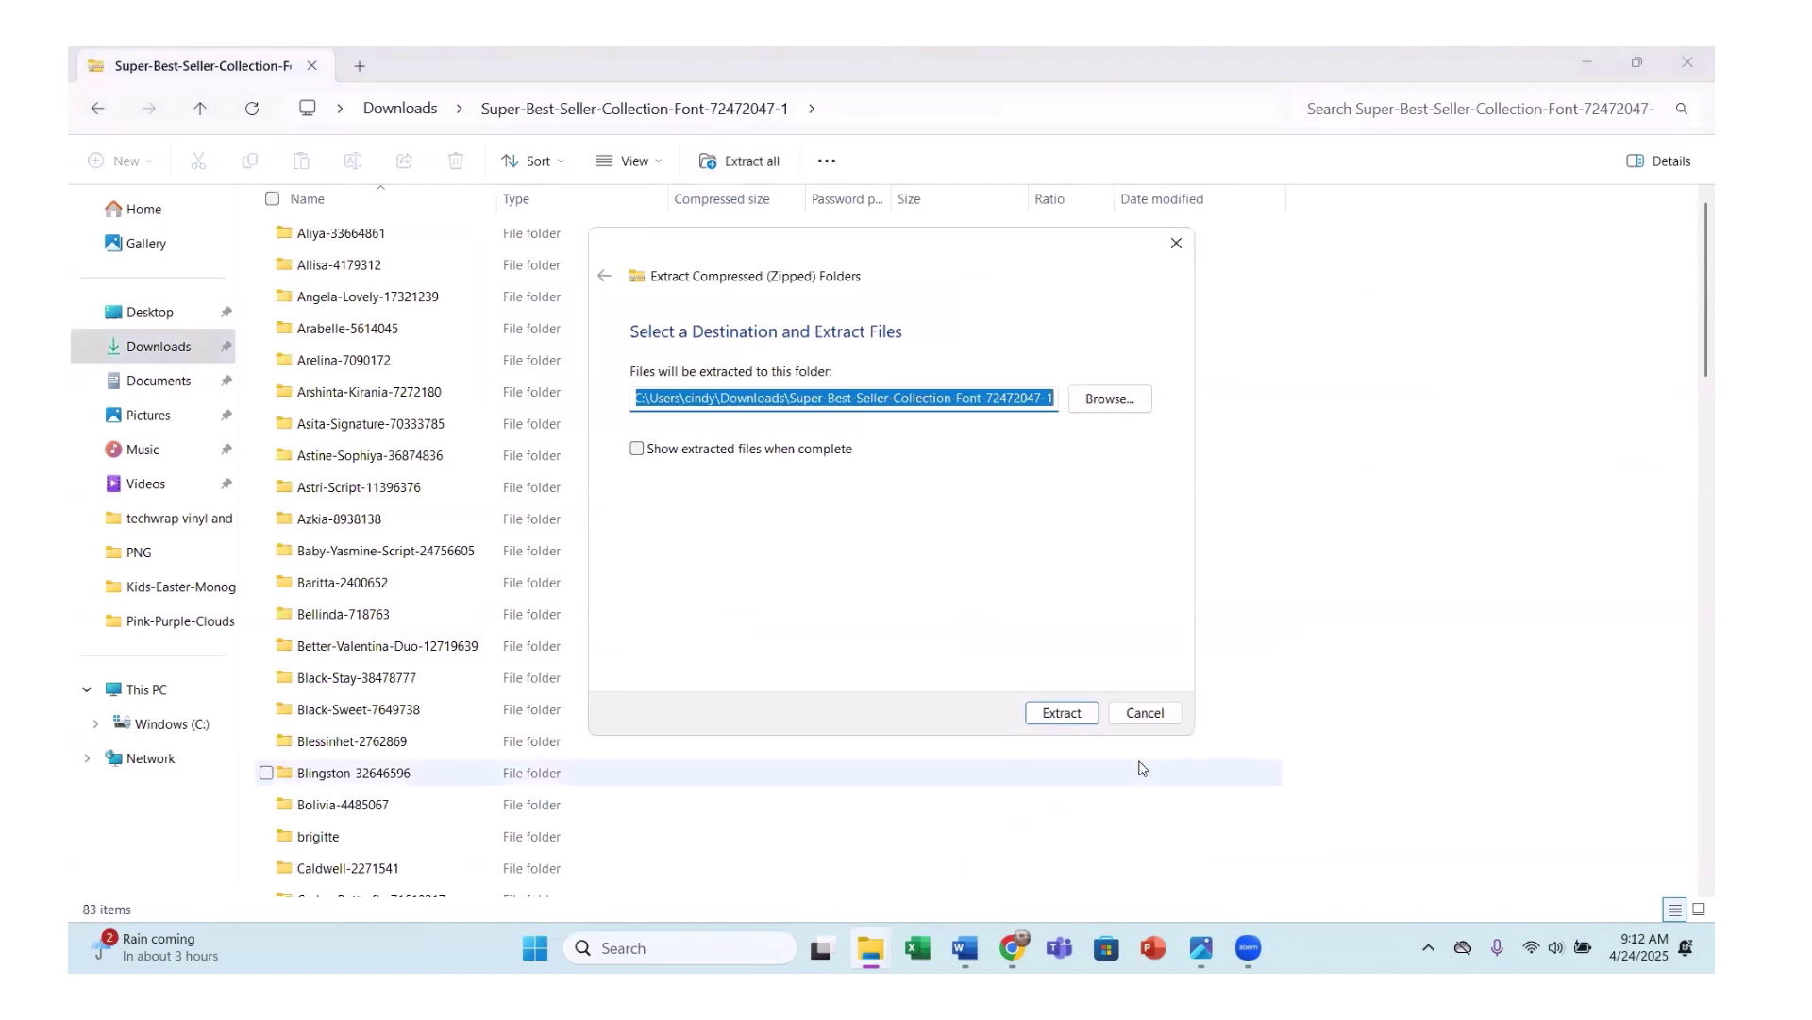
pyautogui.click(1176, 244)
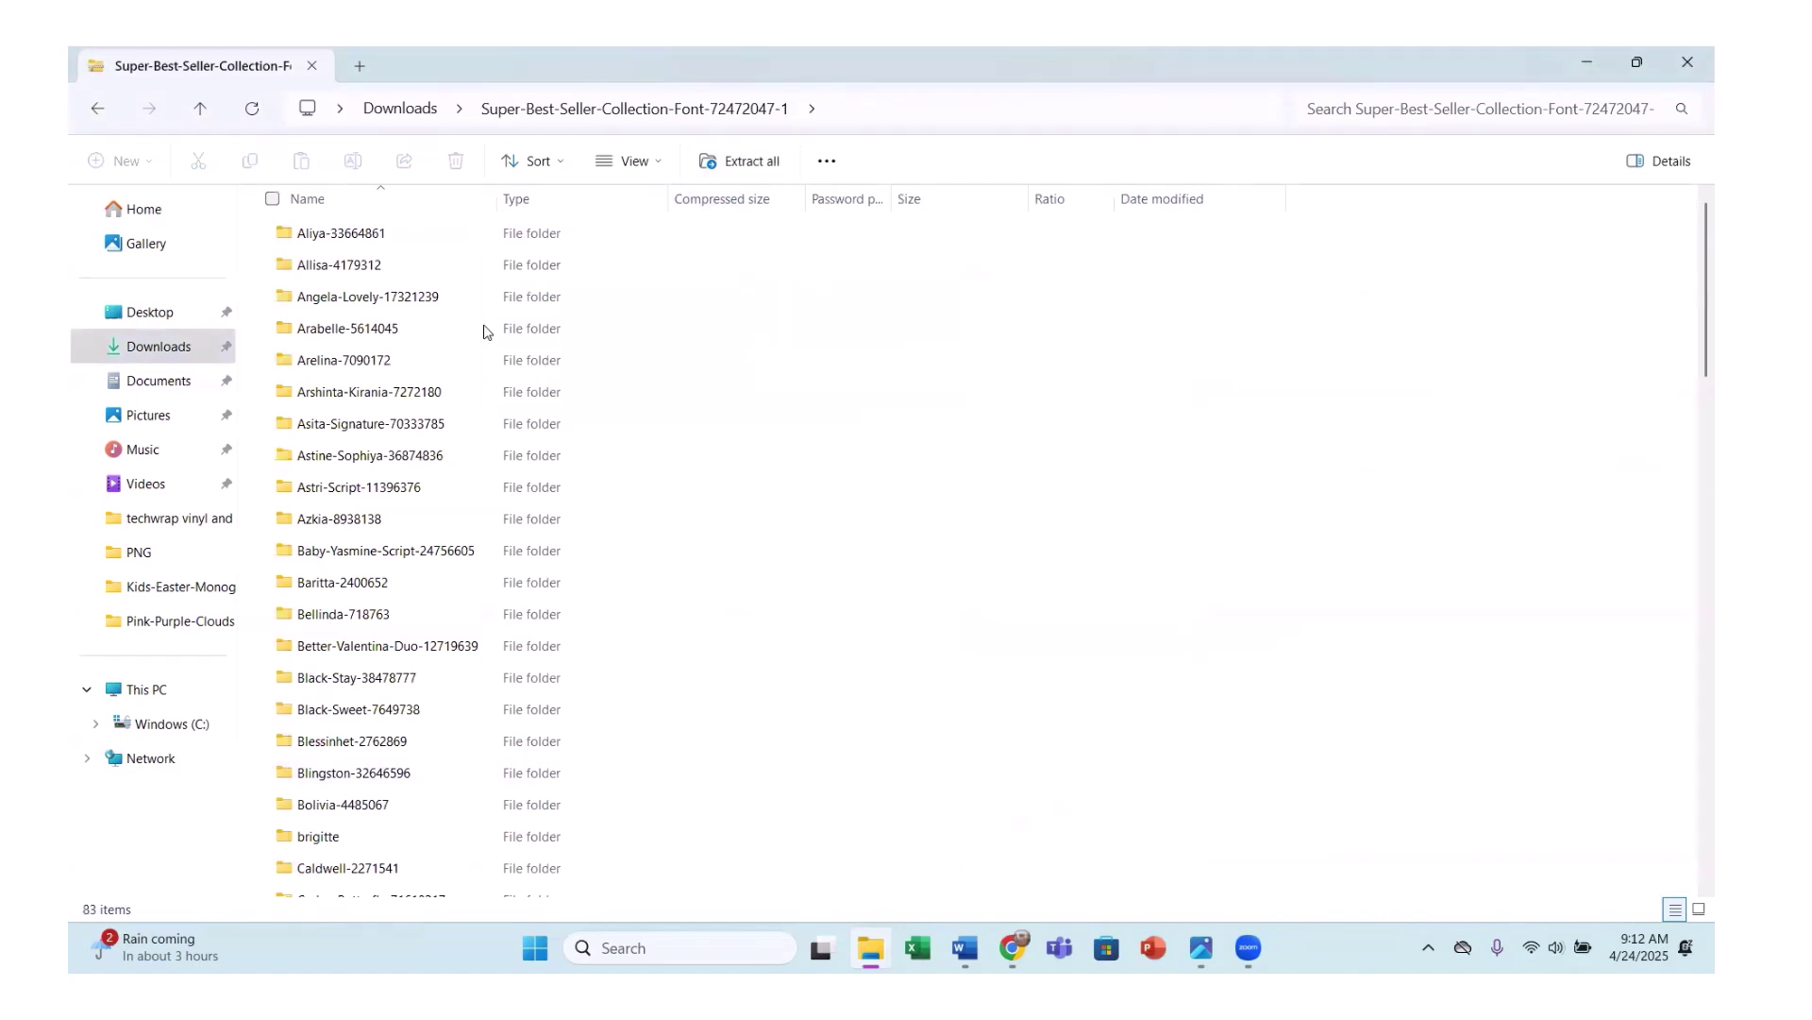
pyautogui.click(1688, 61)
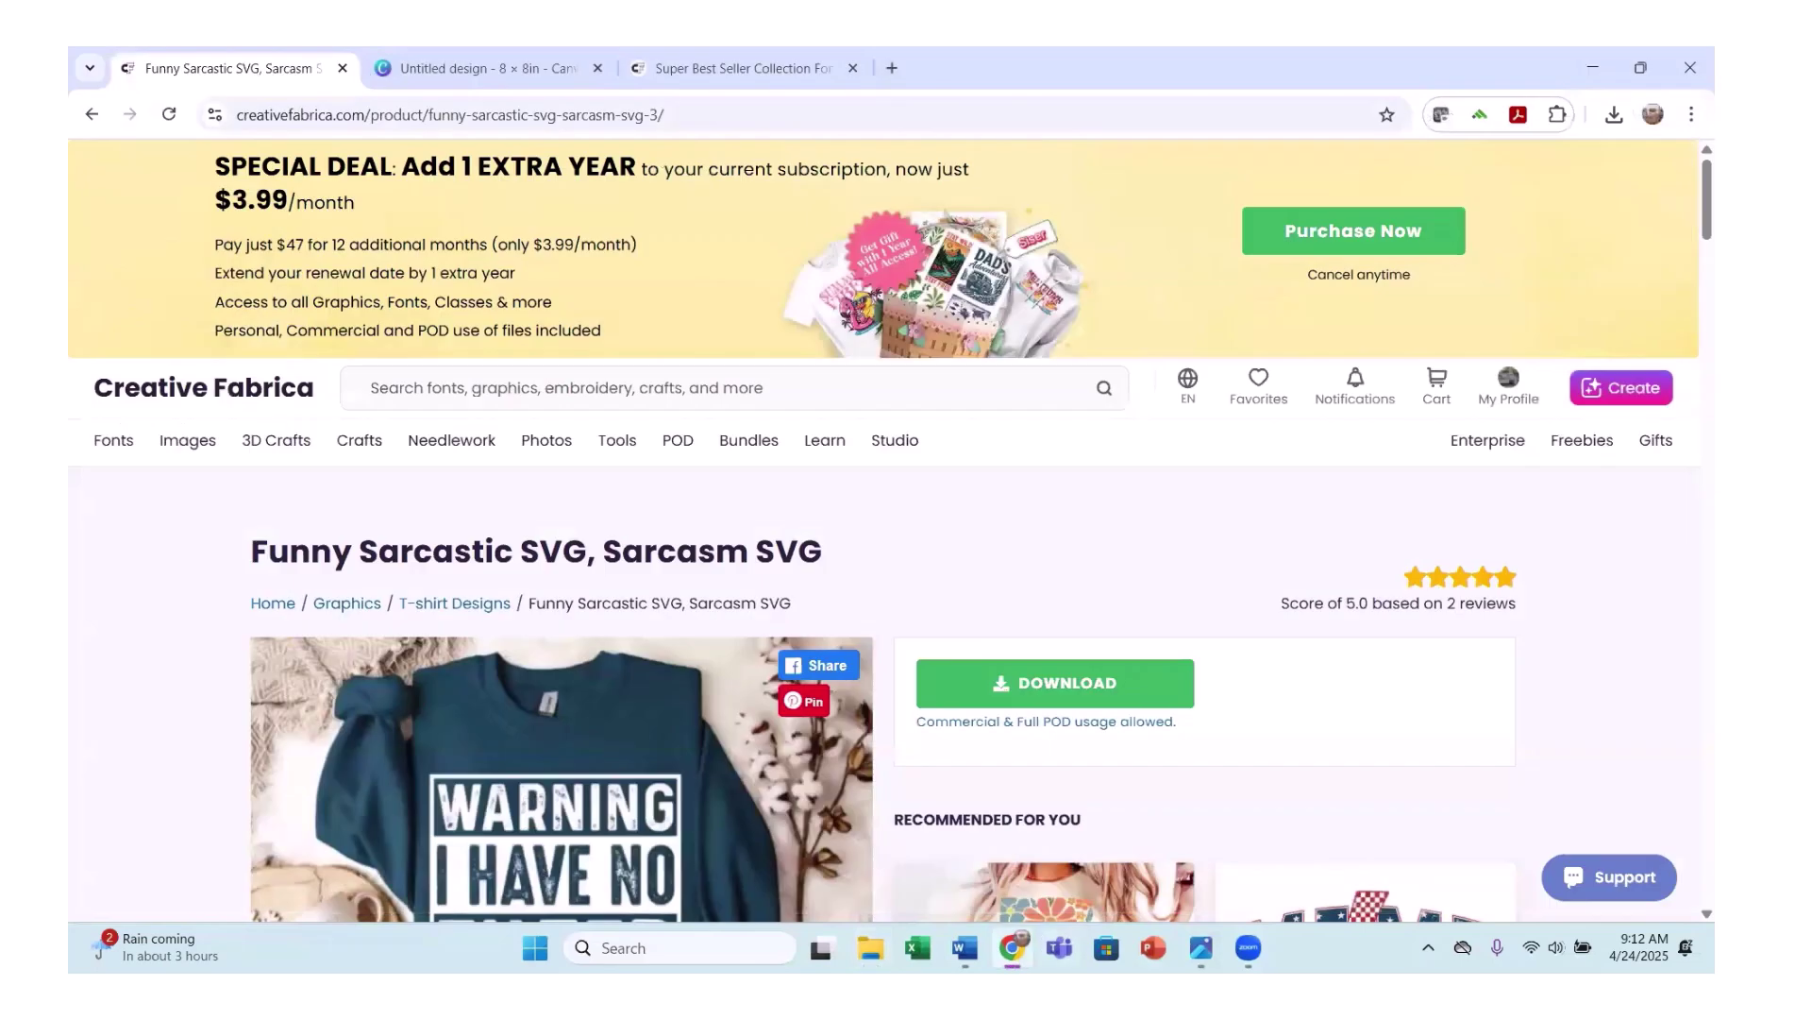
# Examine the font folders inside the zipped Super-Best-Seller-Collection-Font archive in Downloads.
pyautogui.press('super+e')
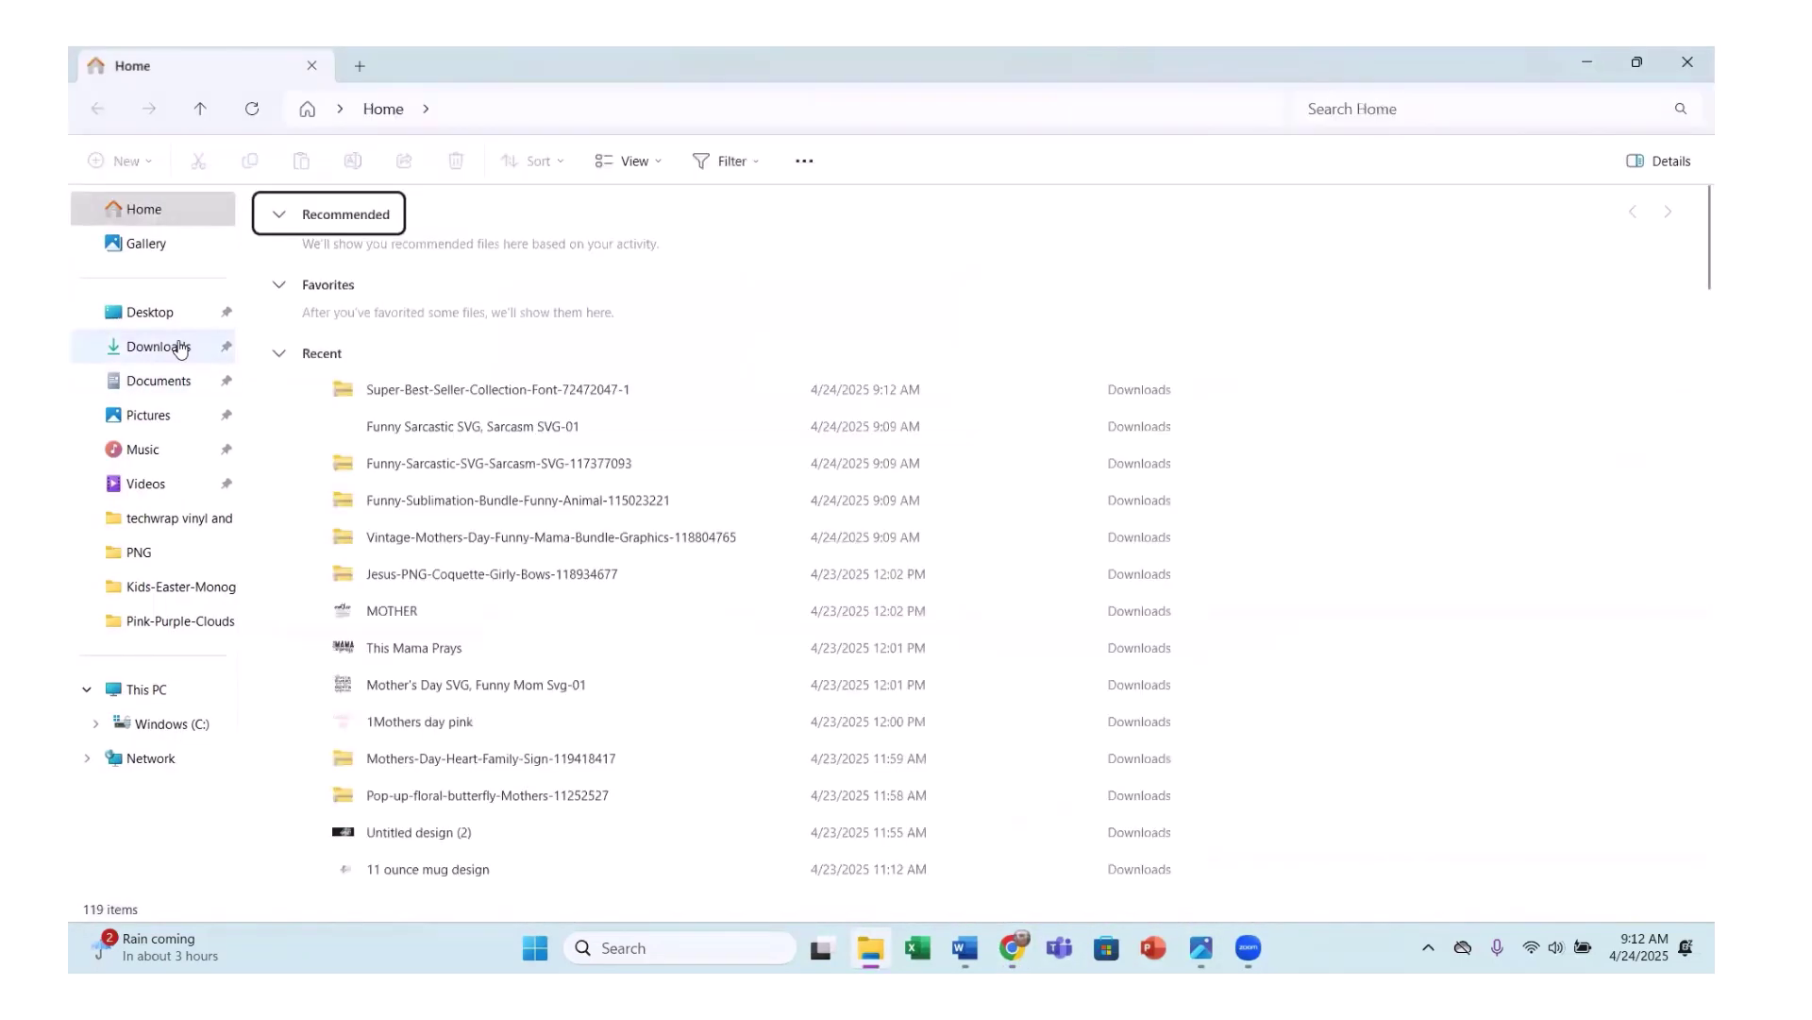
pyautogui.click(179, 348)
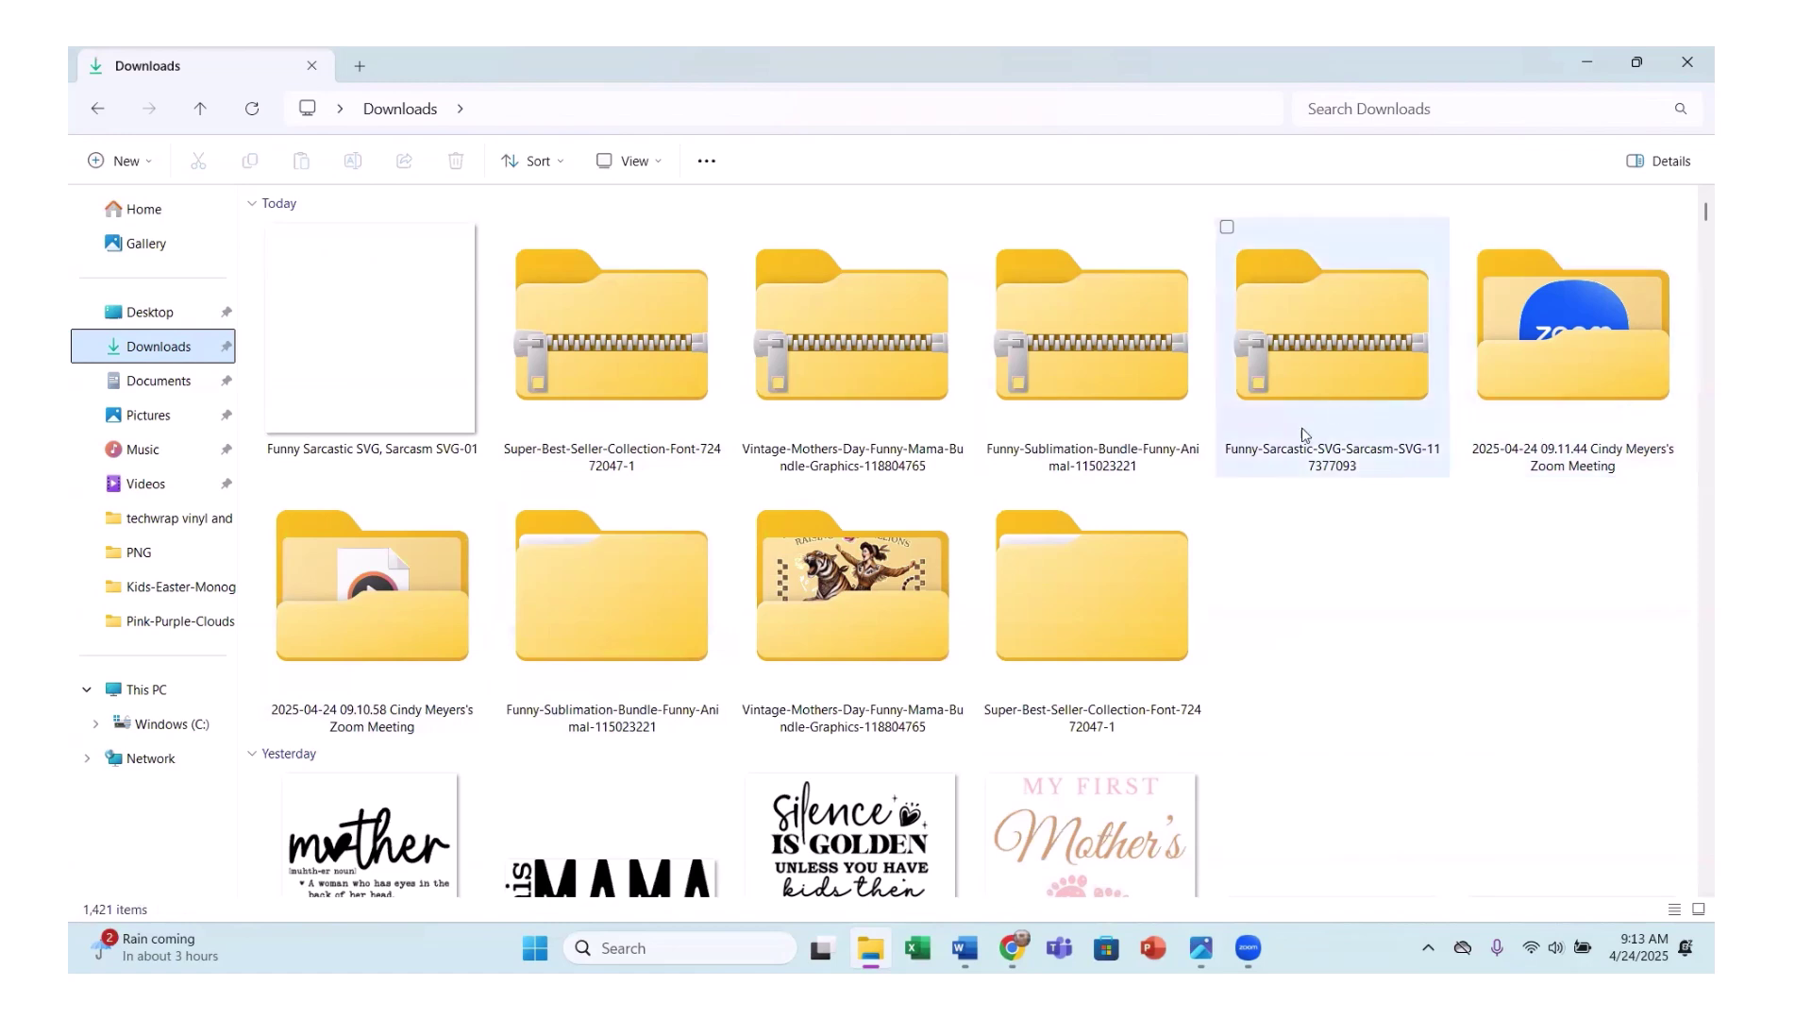
pyautogui.doubleClick(621, 421)
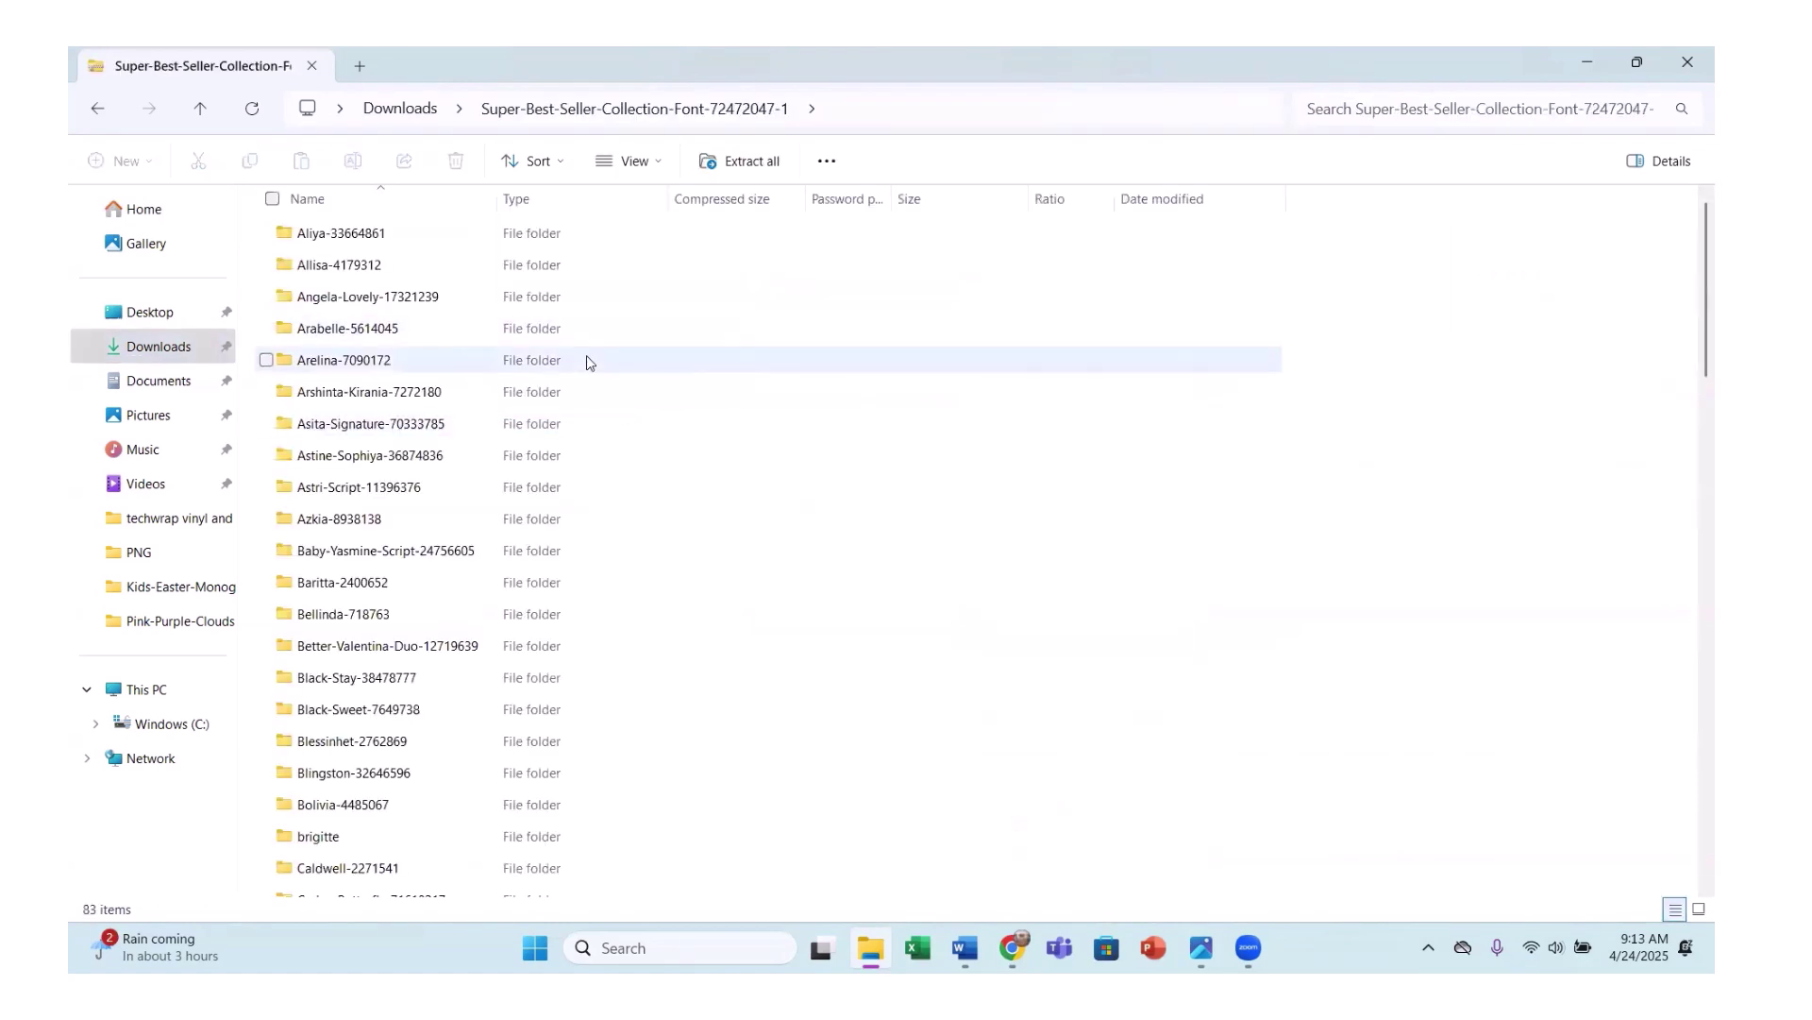
pyautogui.scroll(-1, 586, 362)
pyautogui.scroll(1, 718, 443)
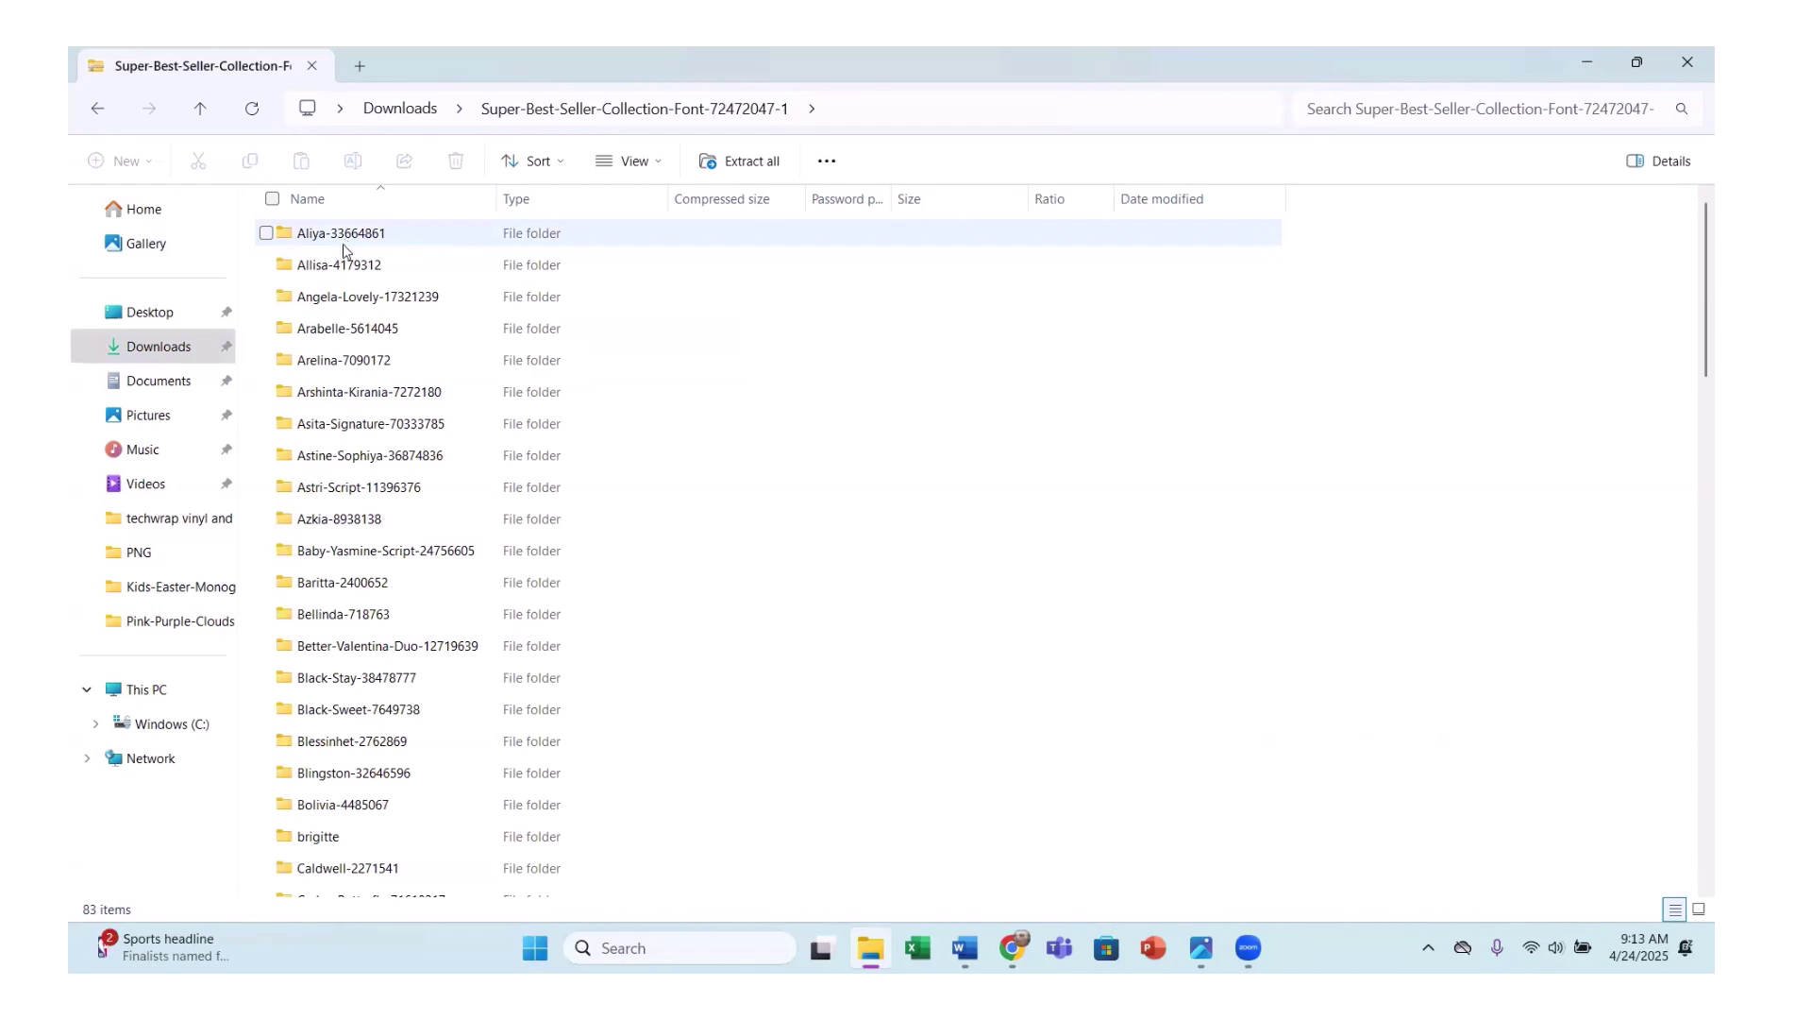
pyautogui.click(1688, 64)
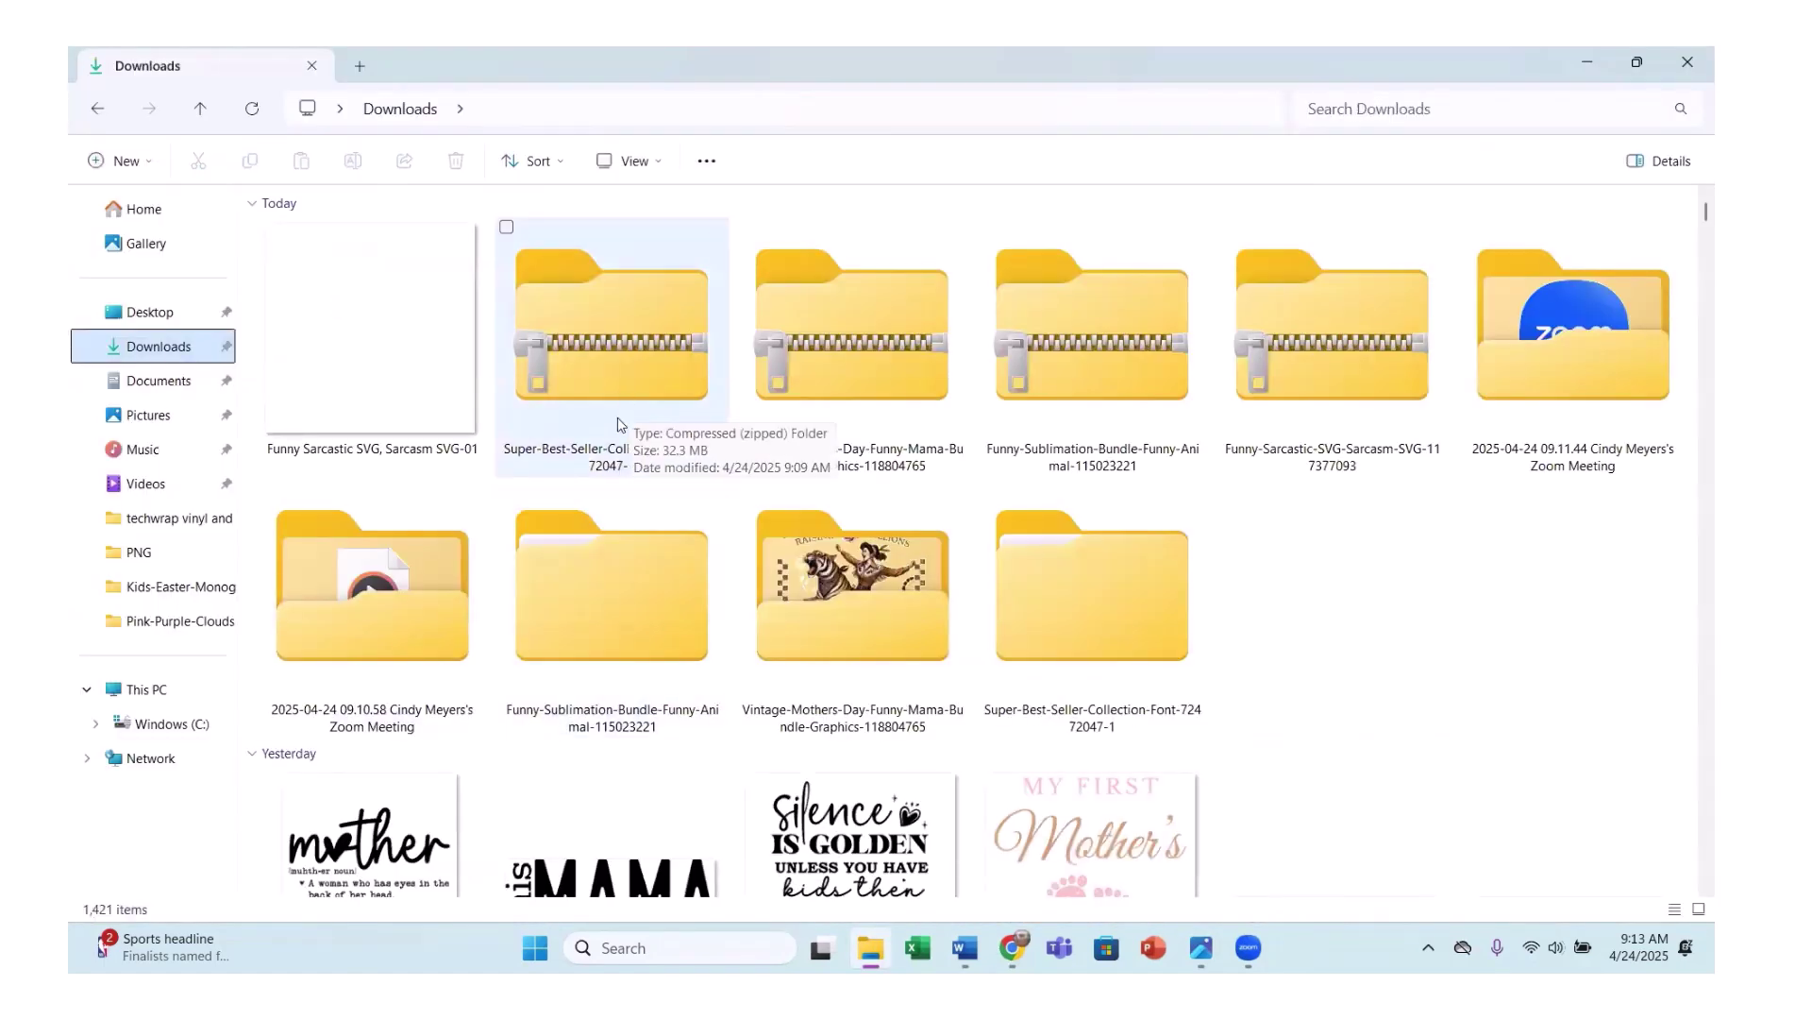
# Install the Asita Signature OpenType font from the extracted Super-Best-Seller-Collection-Font folder in Downloads.
pyautogui.doubleClick(1118, 600)
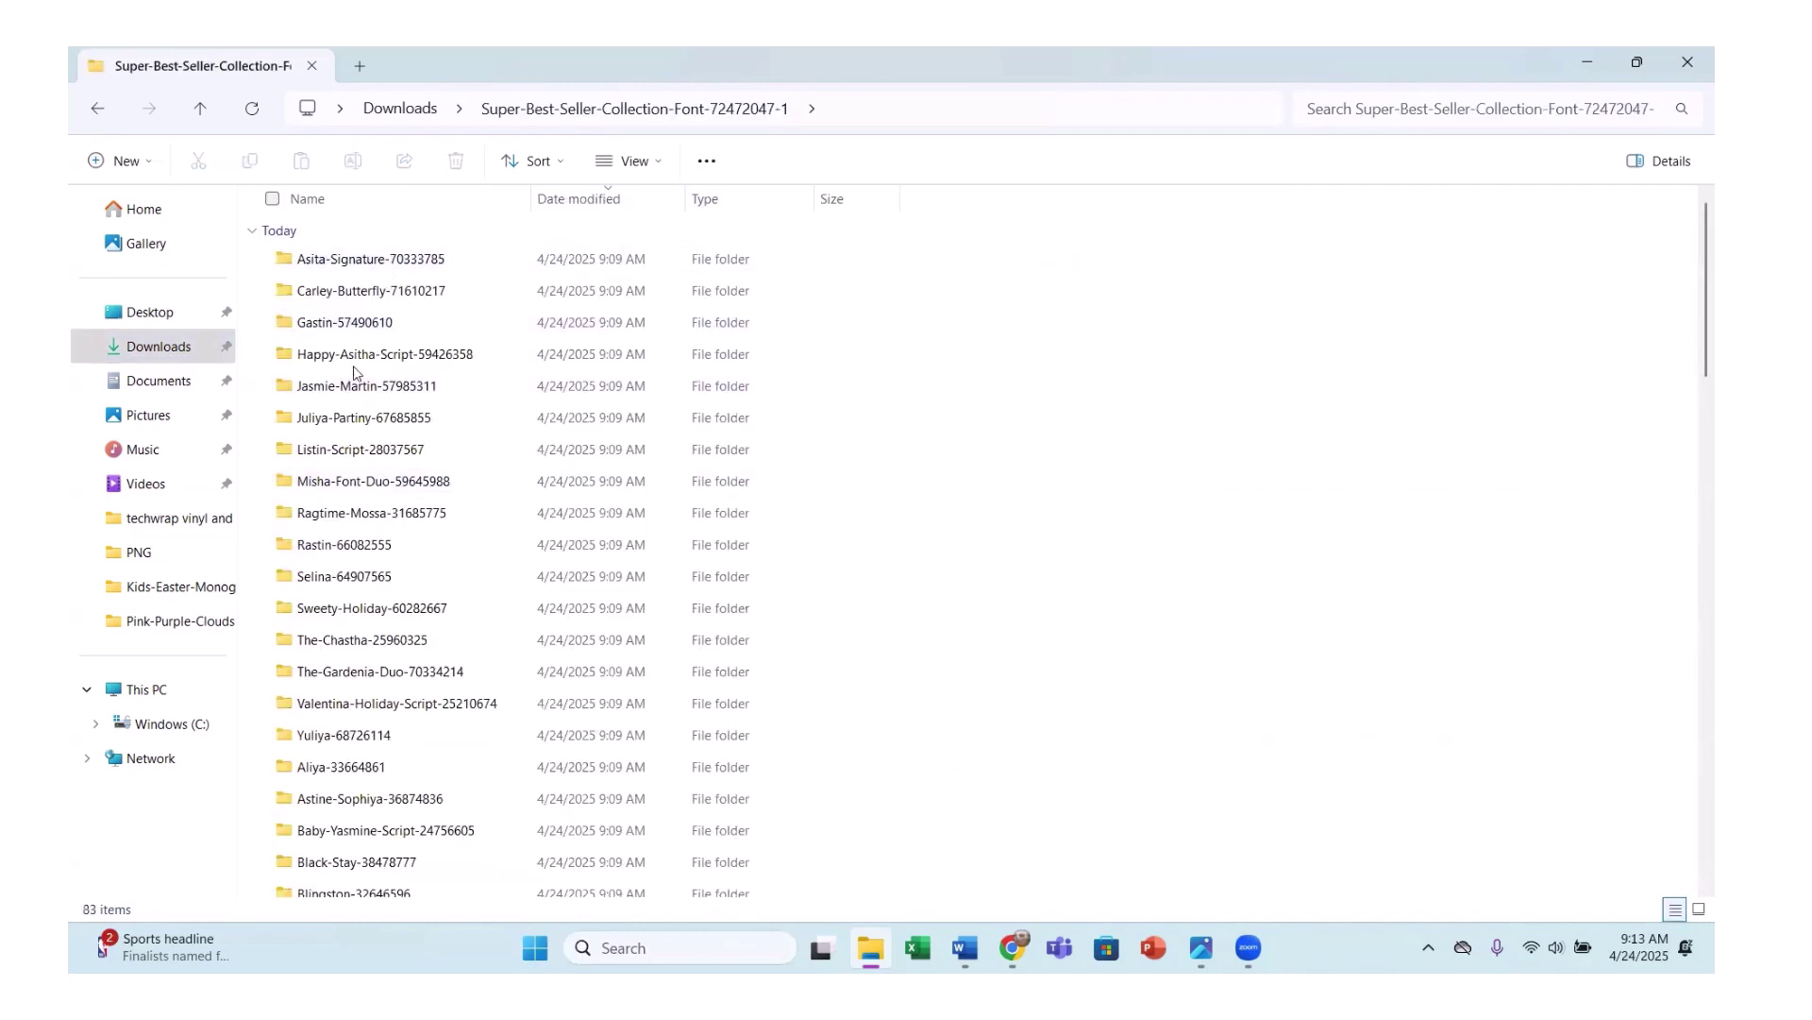
pyautogui.scroll(-2, 381, 525)
pyautogui.scroll(2, 359, 521)
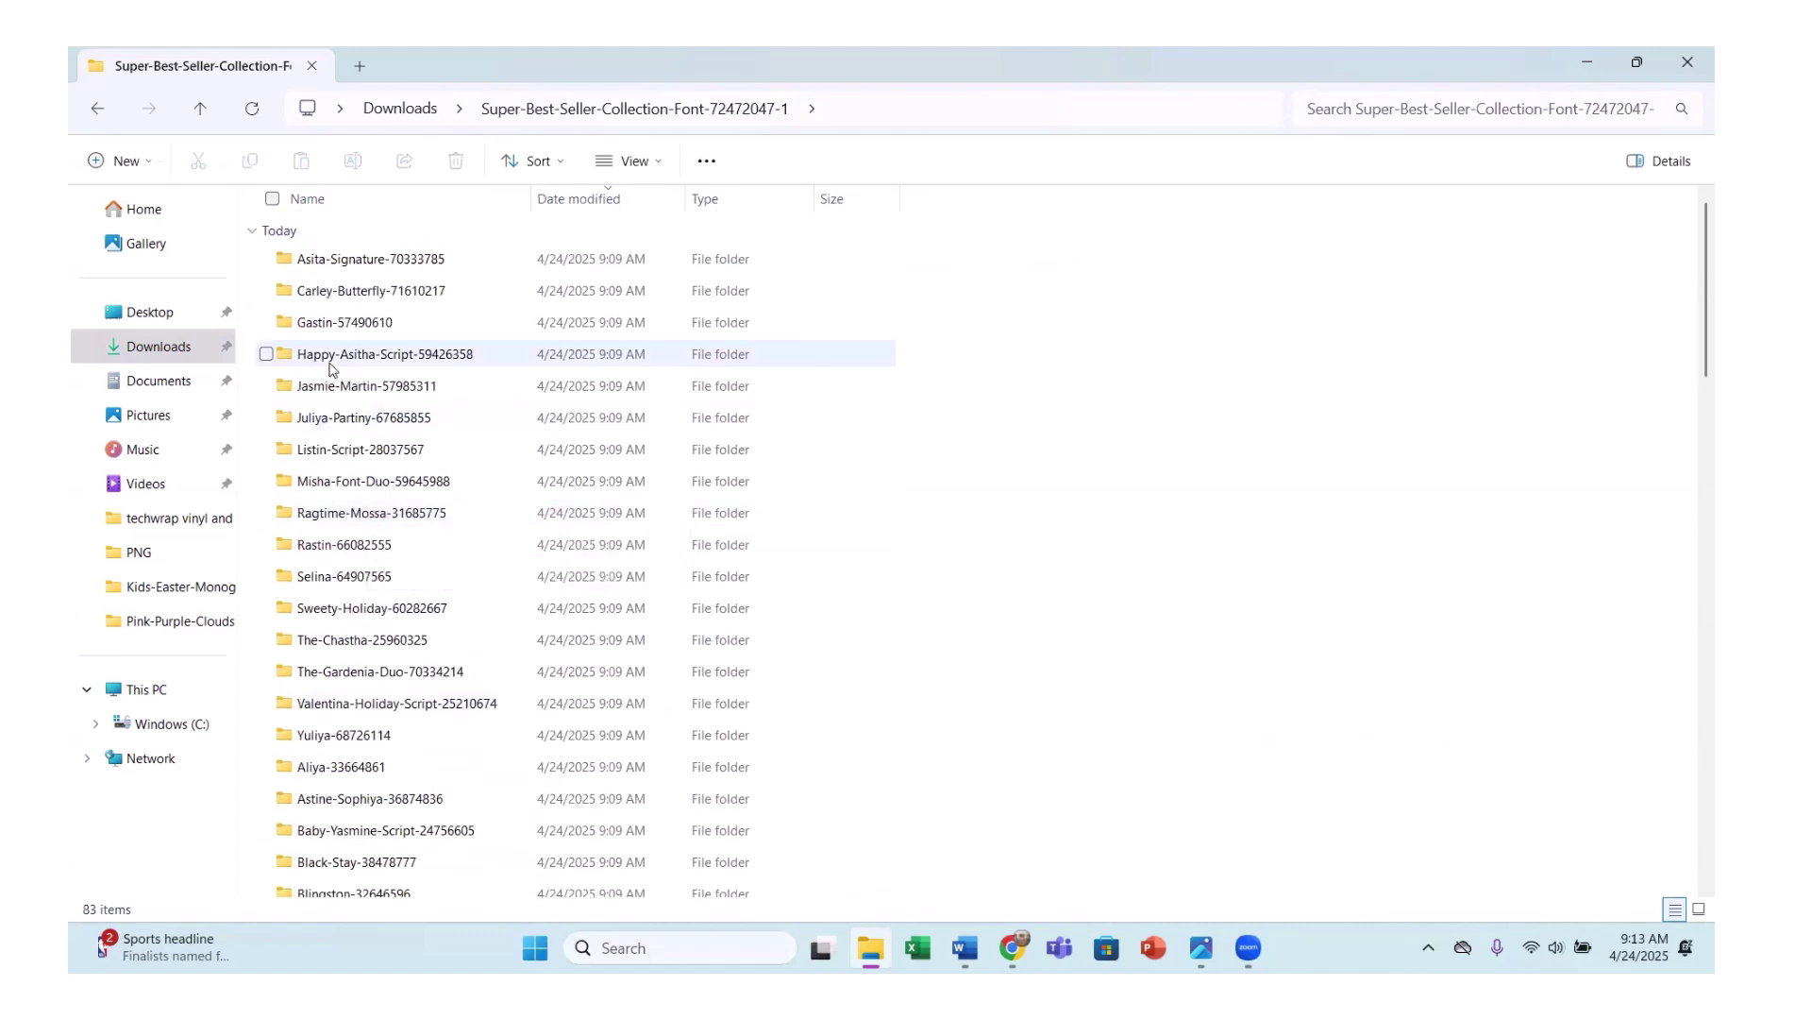
pyautogui.click(361, 263)
pyautogui.doubleClick(361, 263)
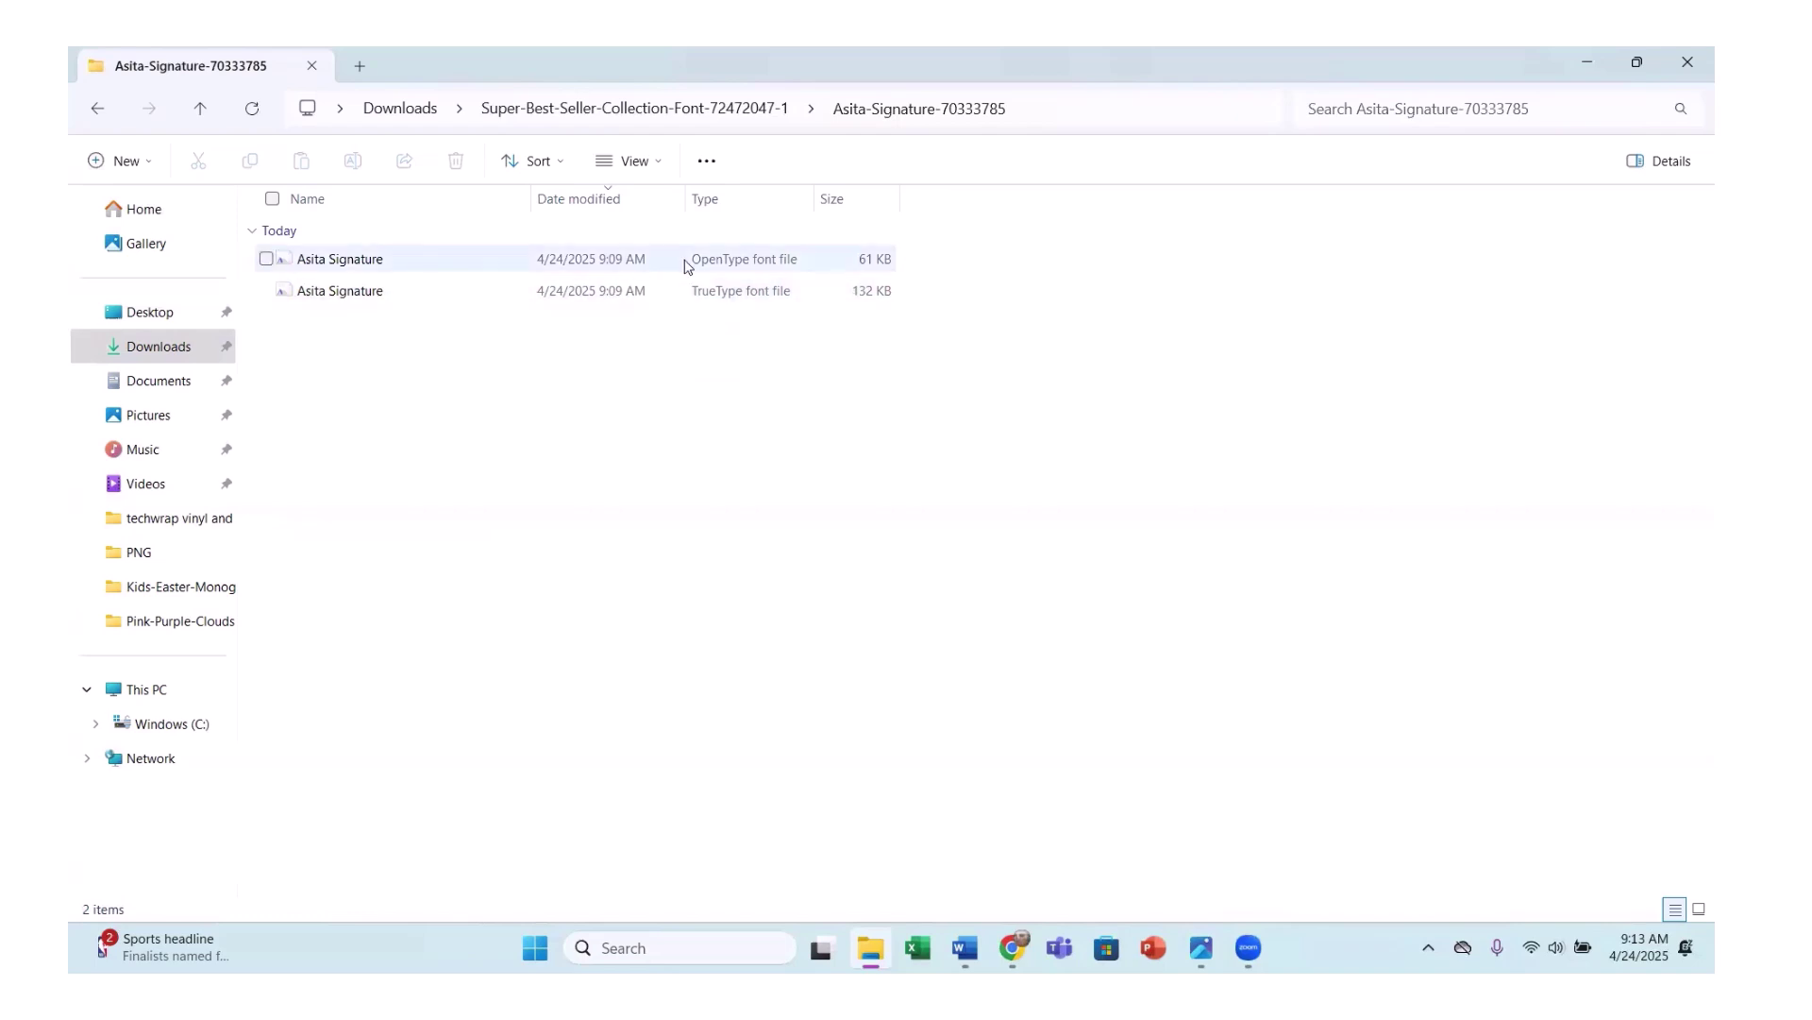
pyautogui.doubleClick(737, 266)
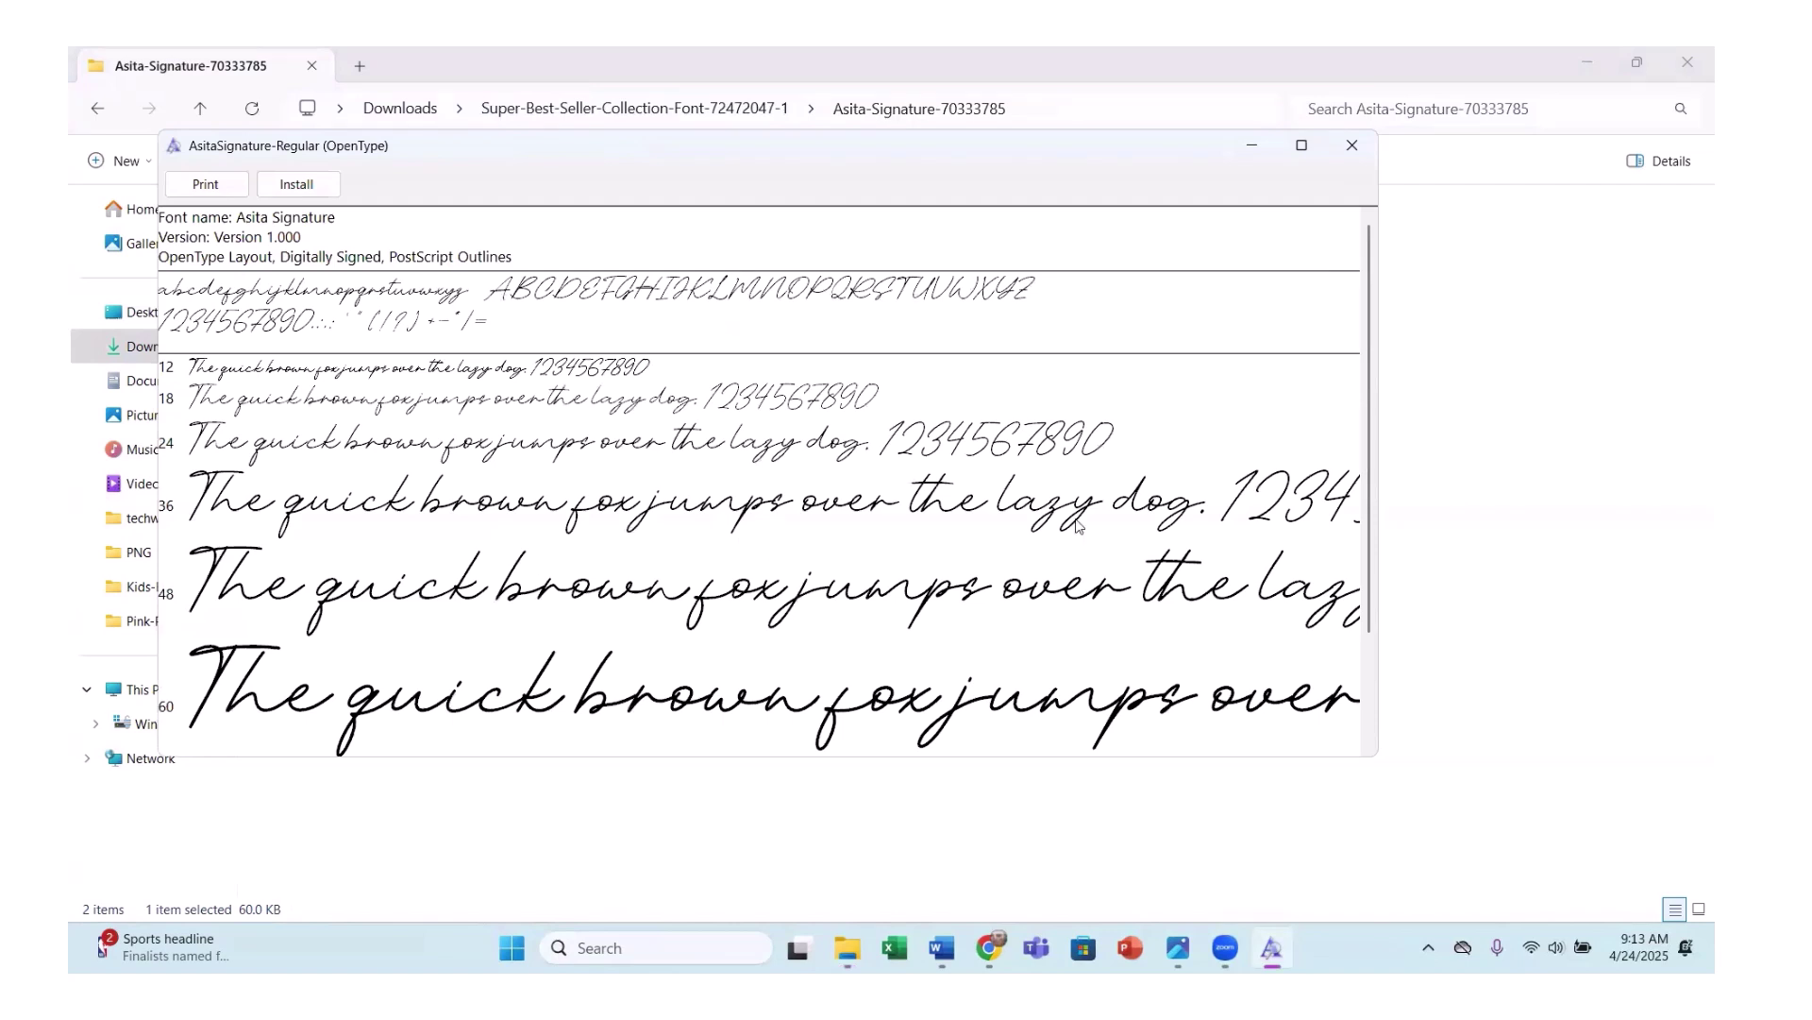
pyautogui.click(289, 185)
# Switch to Word, create a blank document and look for Asita Signature in the list of available fonts.
pyautogui.moveTo(941, 946)
pyautogui.click(848, 817)
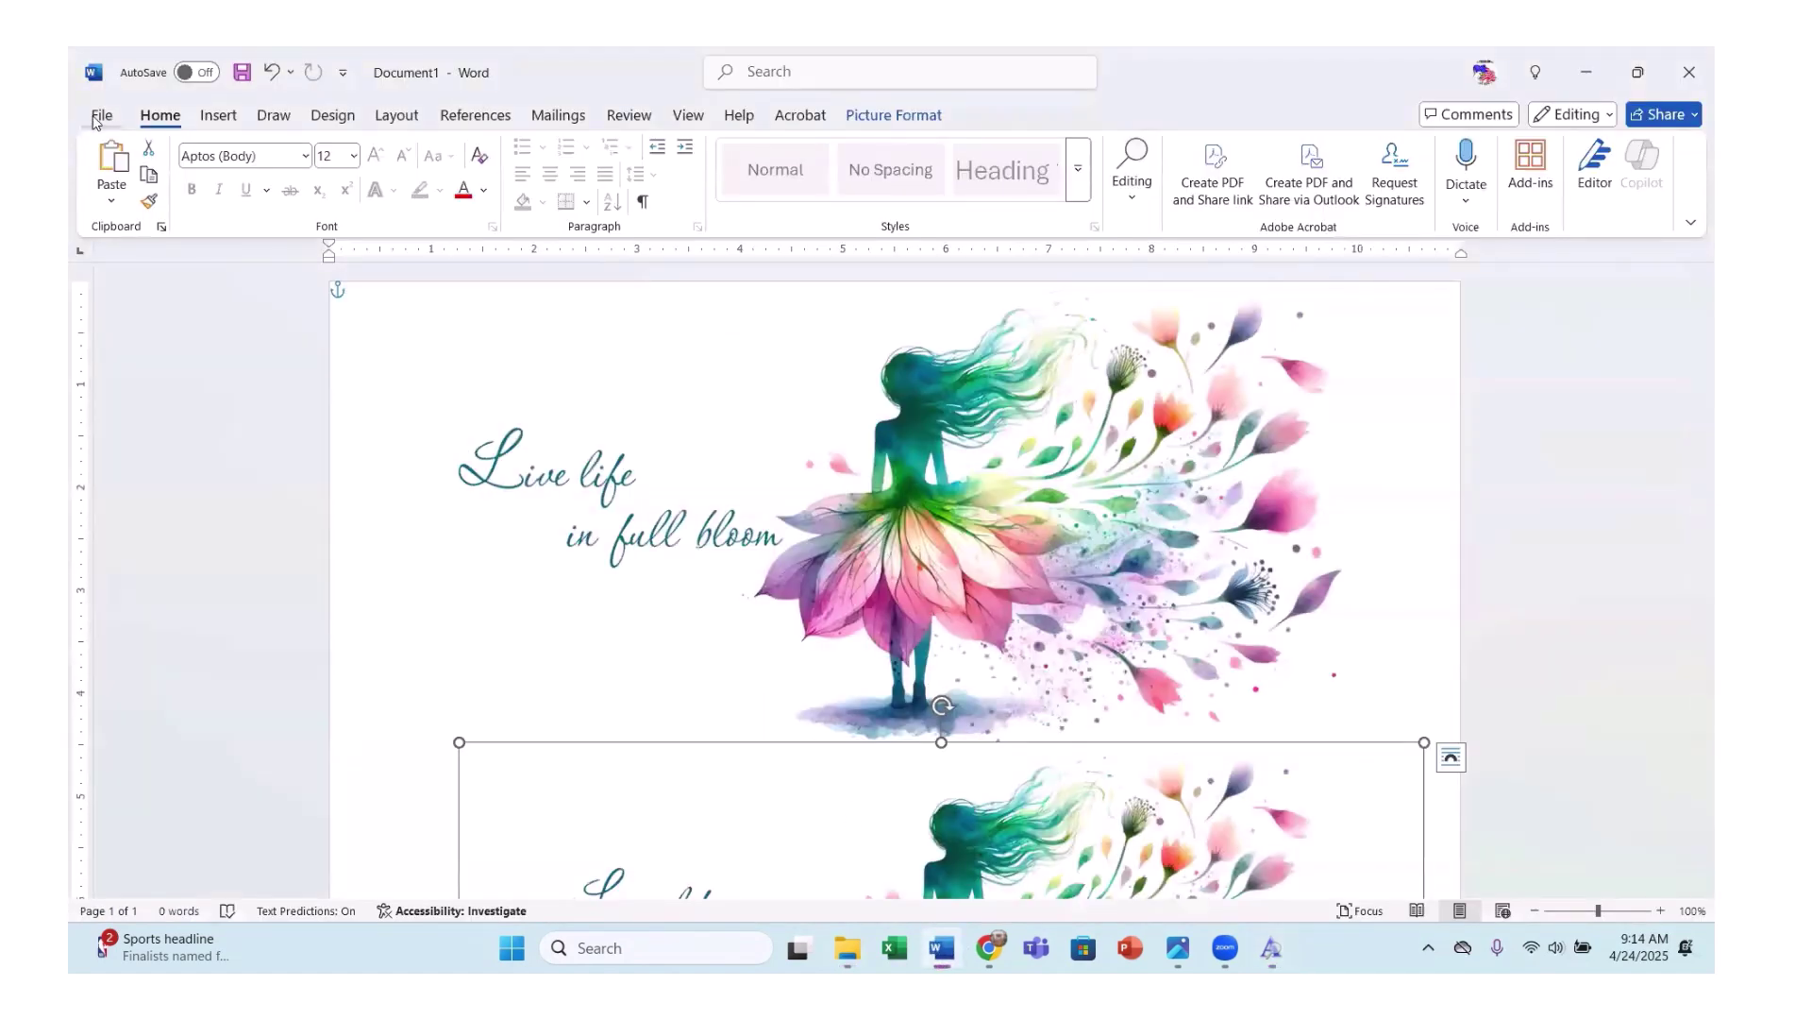
pyautogui.click(102, 114)
pyautogui.click(346, 283)
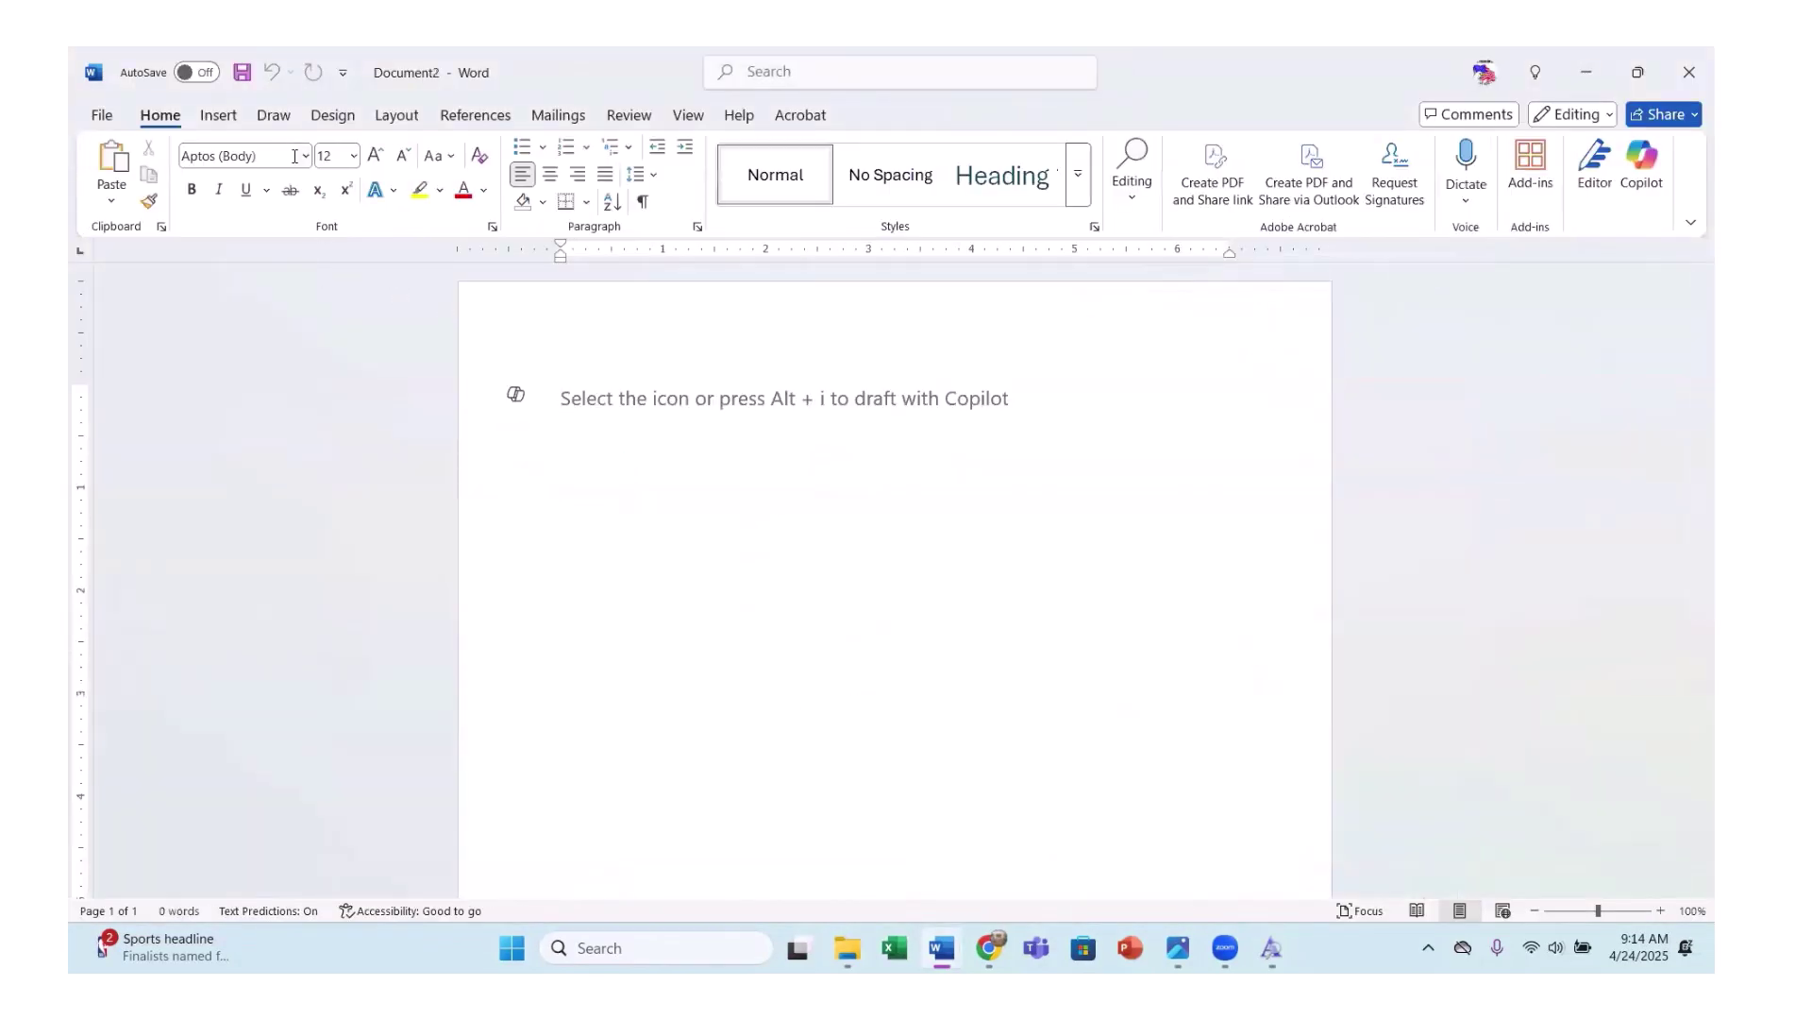
pyautogui.click(306, 157)
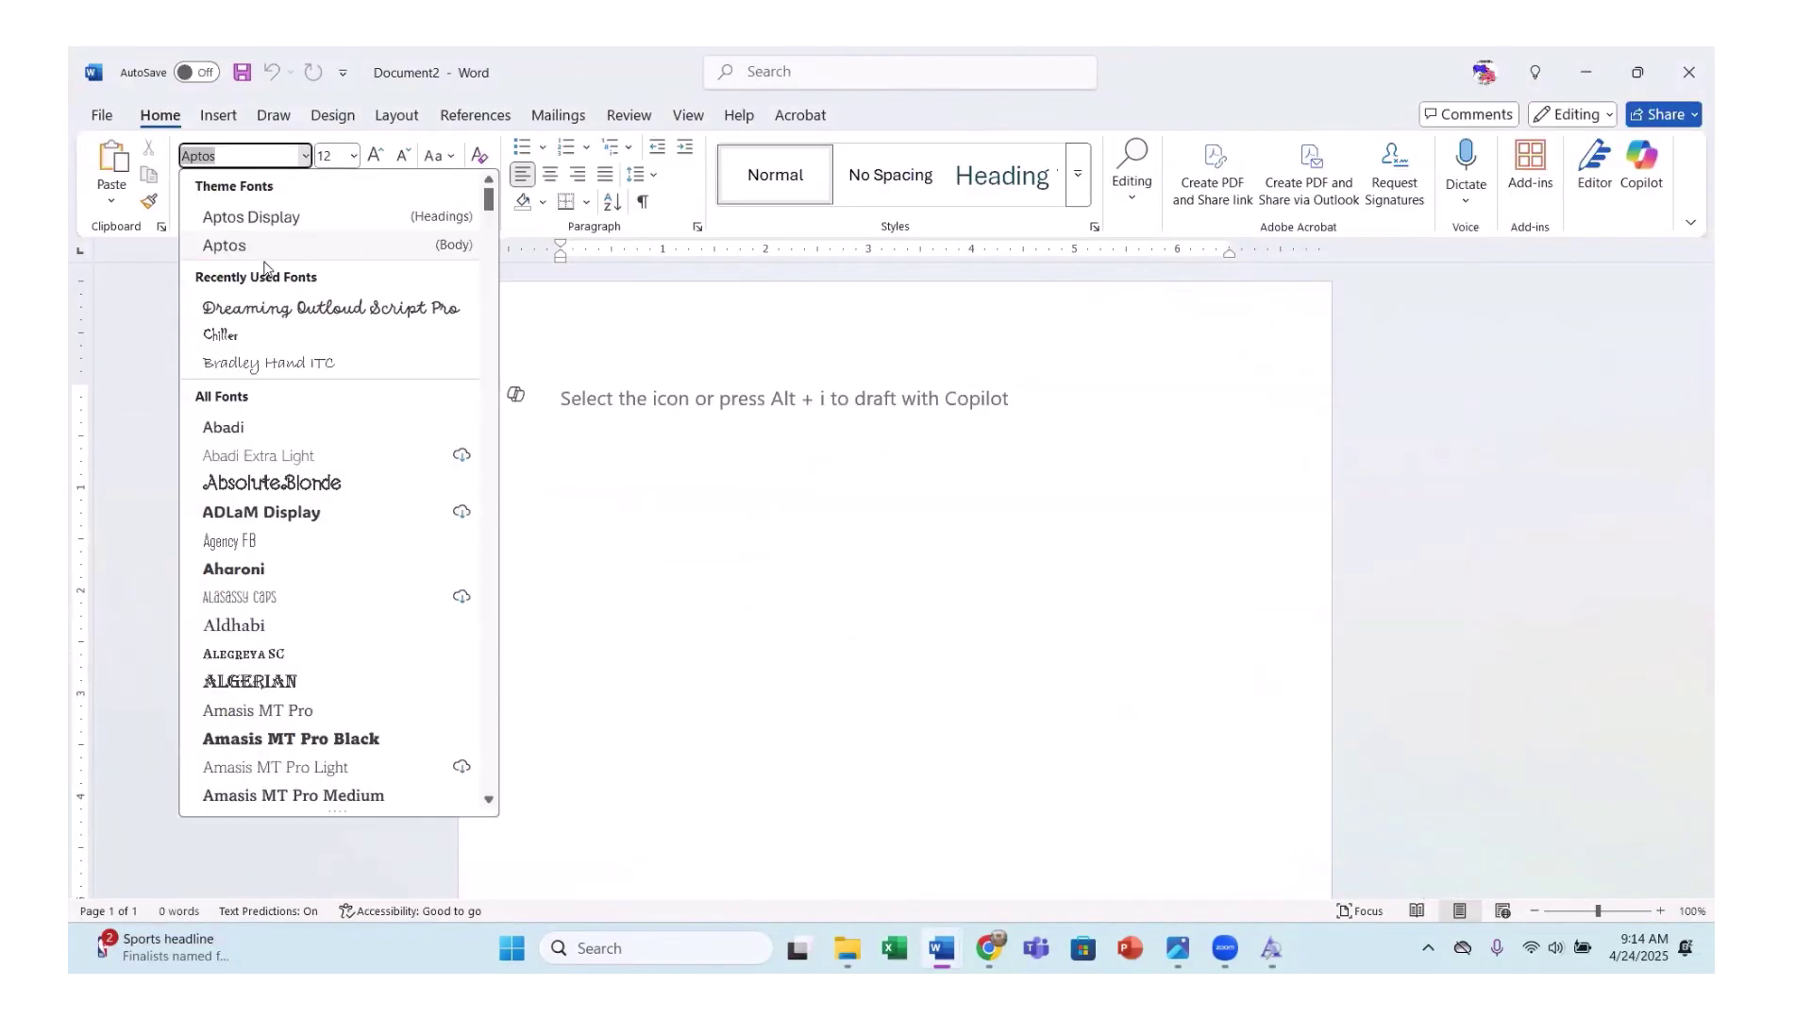
pyautogui.scroll(-1, 244, 406)
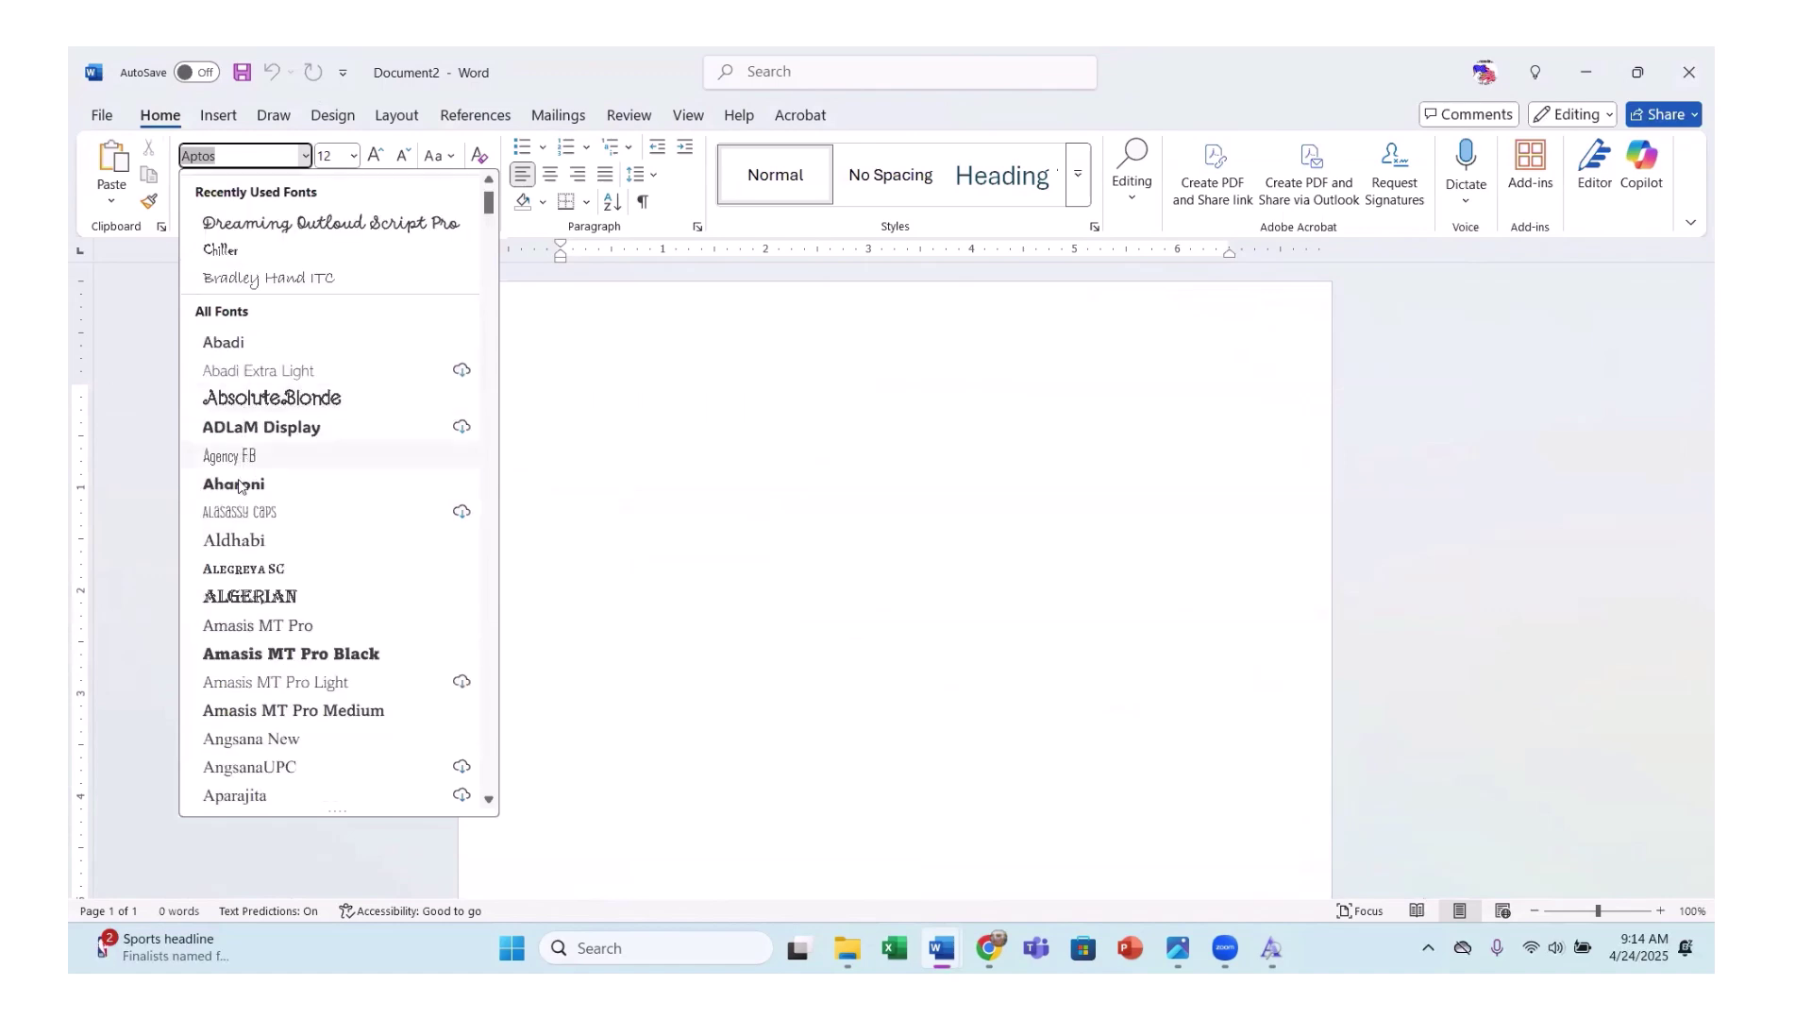
pyautogui.scroll(-4, 237, 486)
pyautogui.scroll(-2, 236, 522)
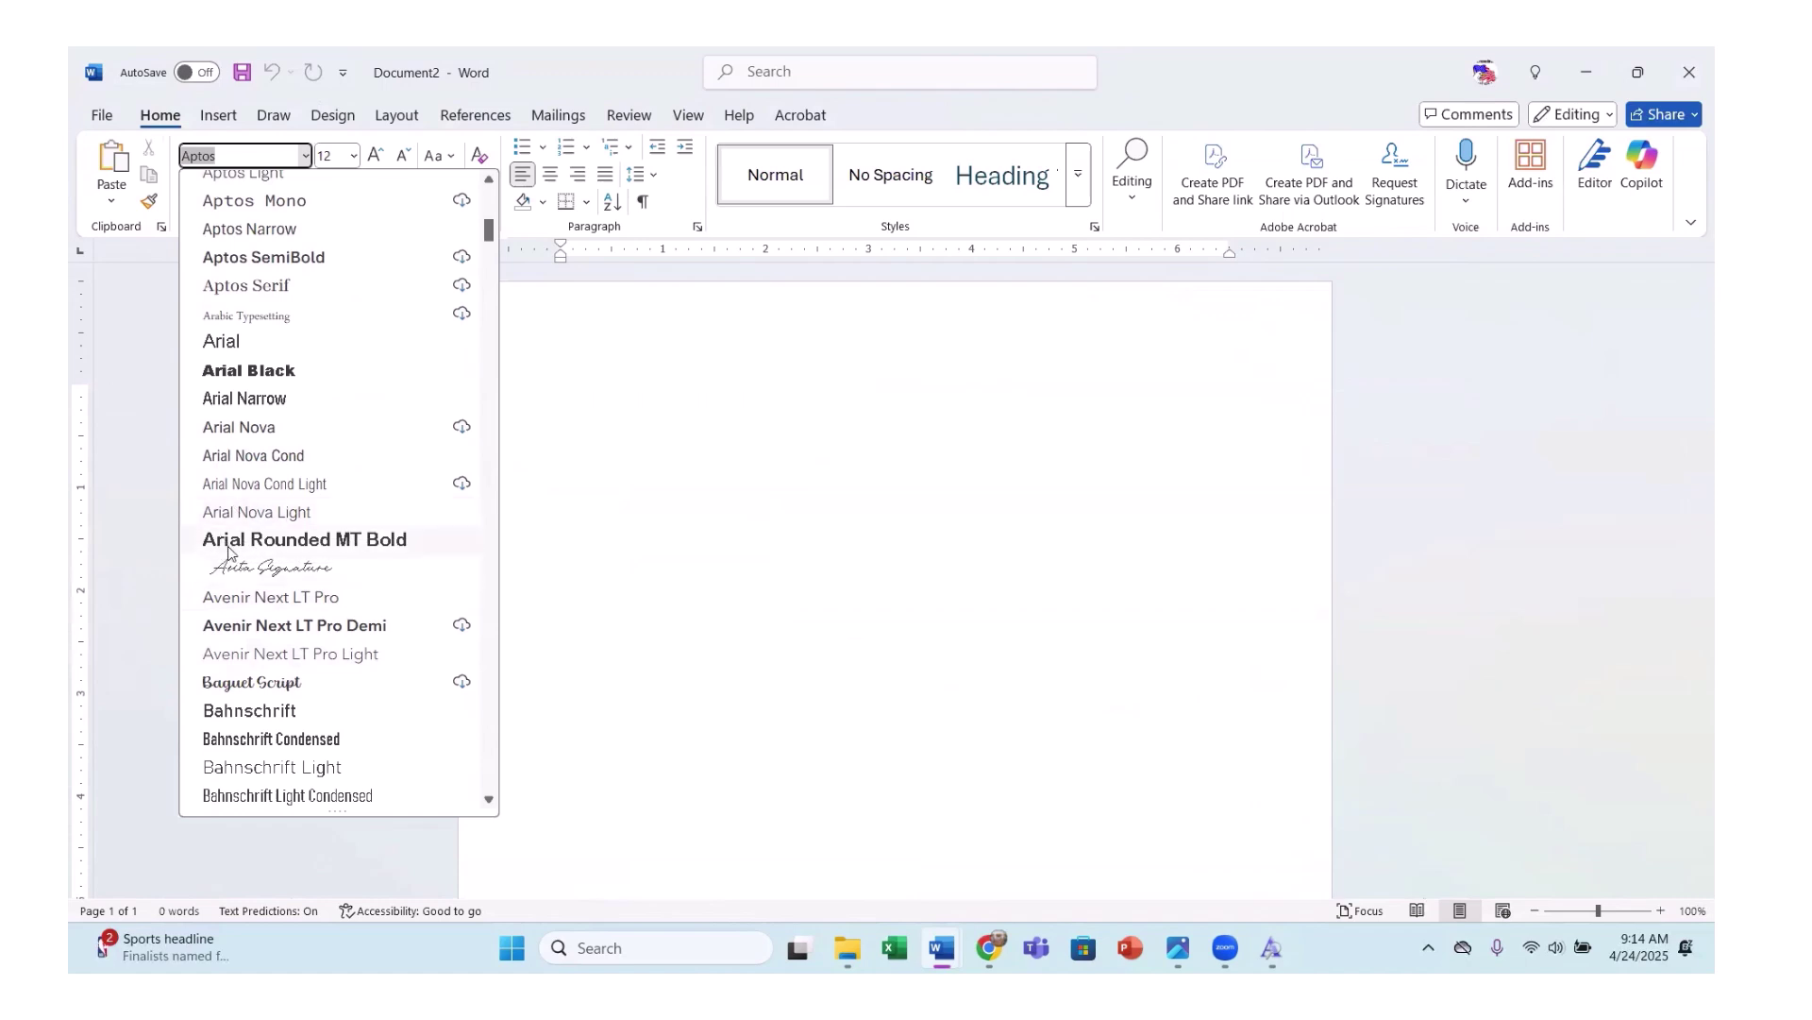
pyautogui.scroll(5, 228, 551)
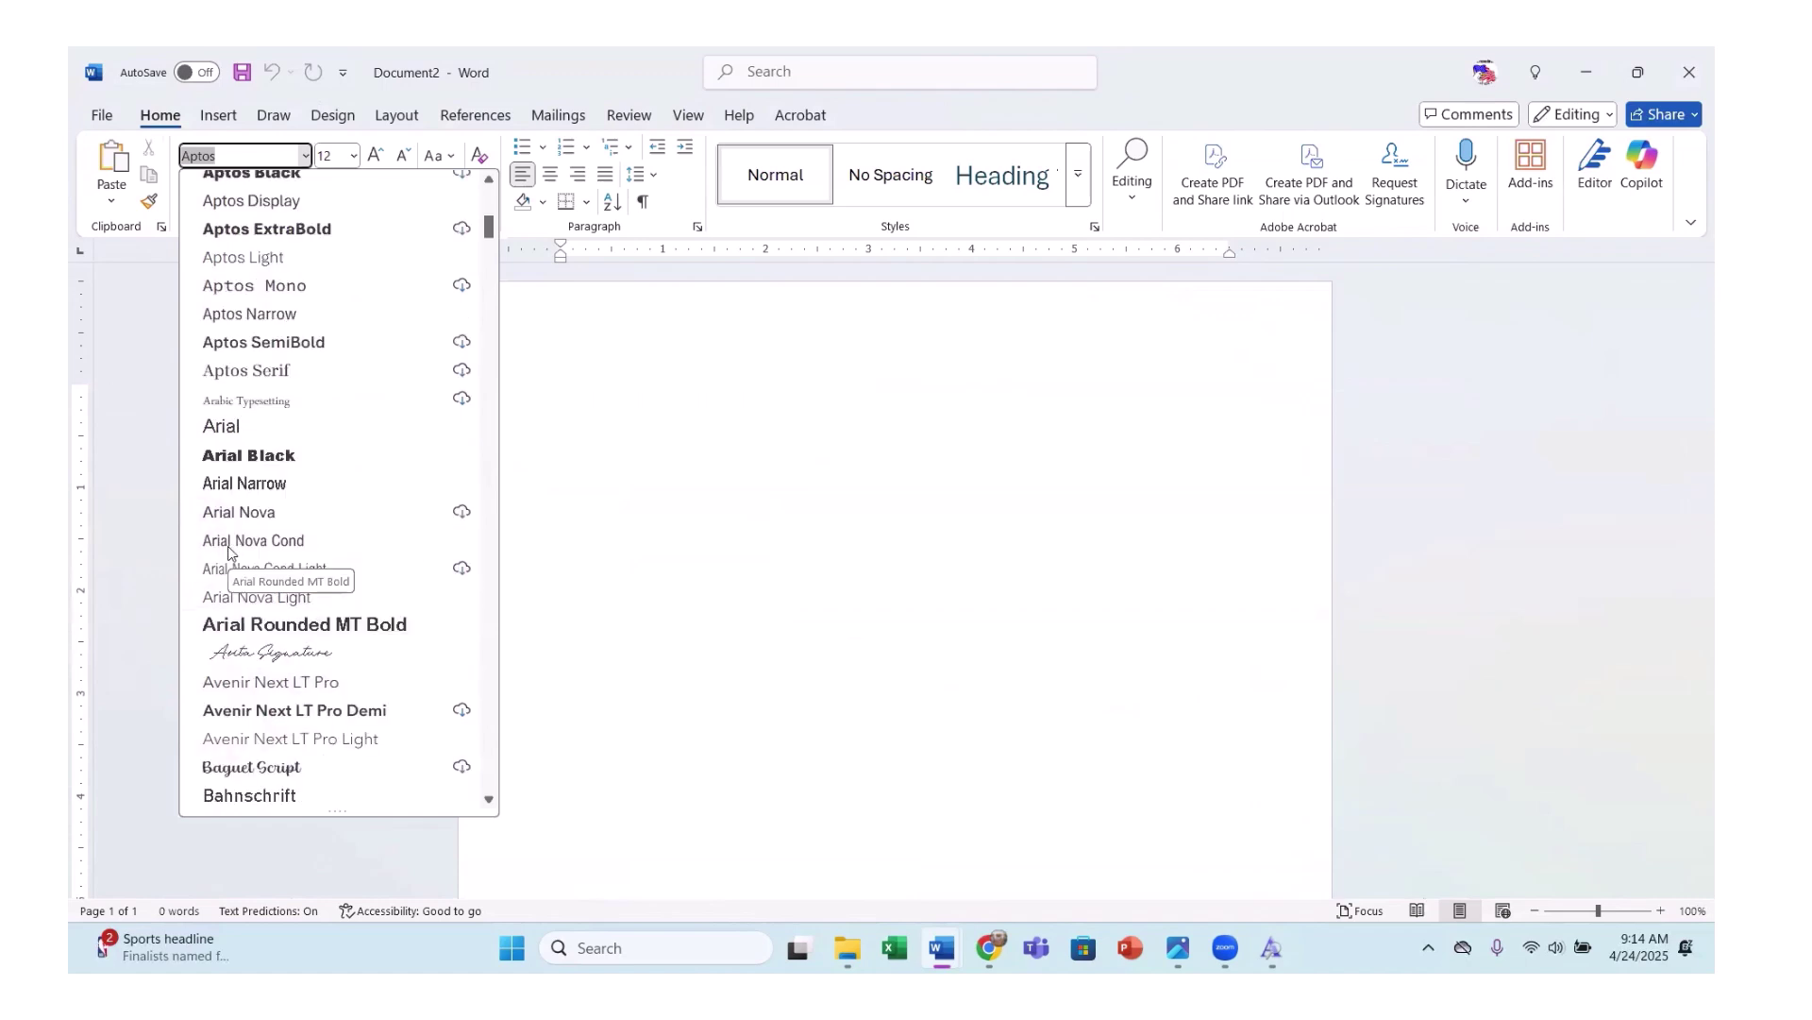
# Close both open Word documents.
pyautogui.click(1690, 73)
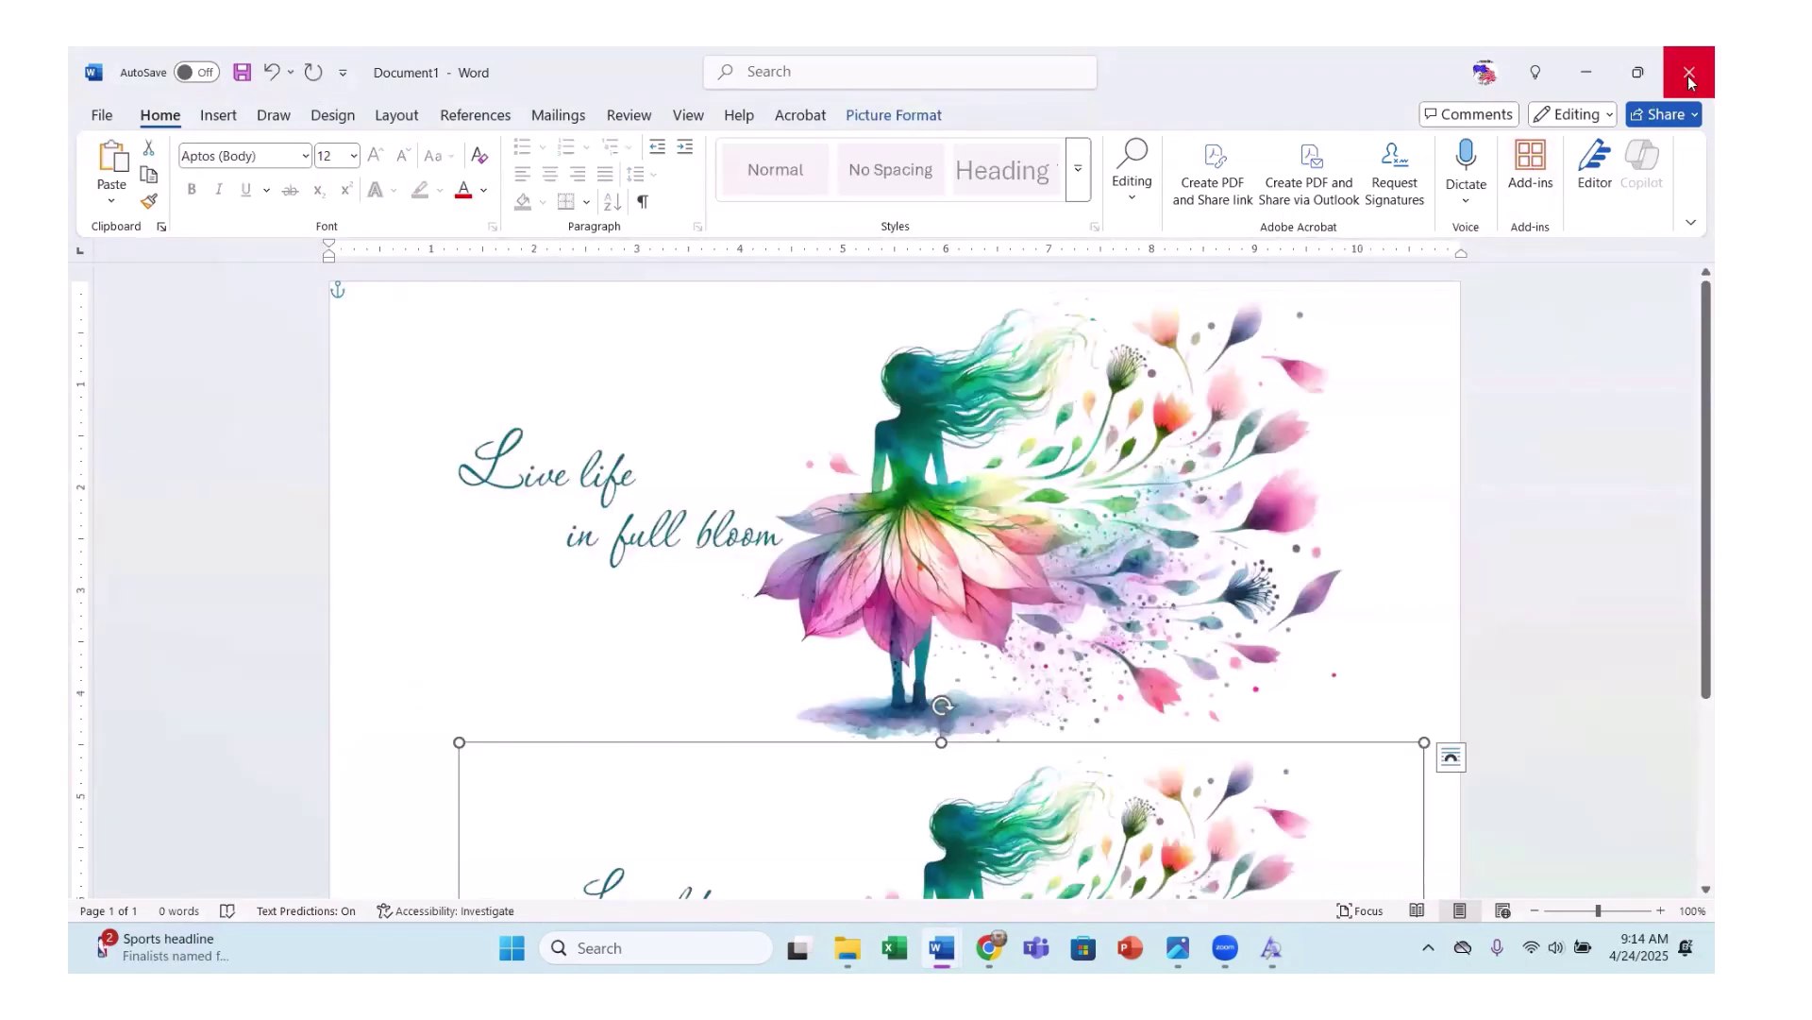
pyautogui.click(1687, 74)
pyautogui.click(972, 614)
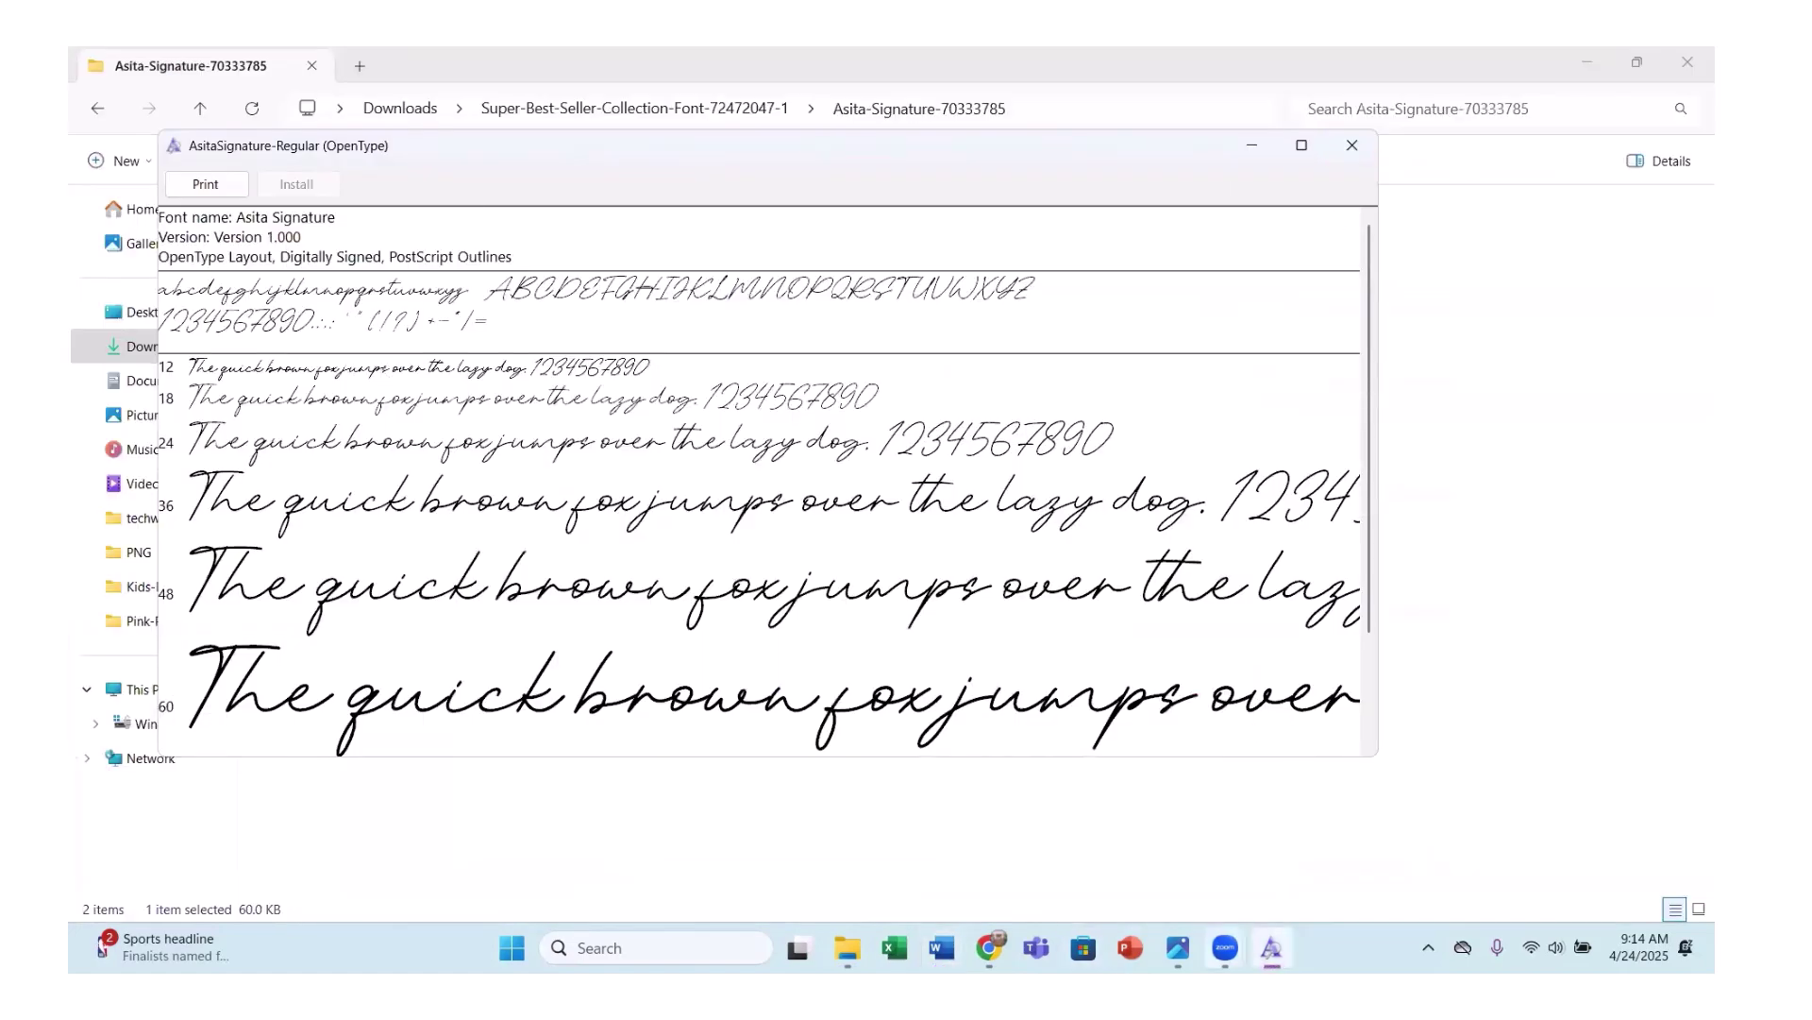
# Switch to Word, create a blank document and set its font to Asita Signature.
pyautogui.click(941, 948)
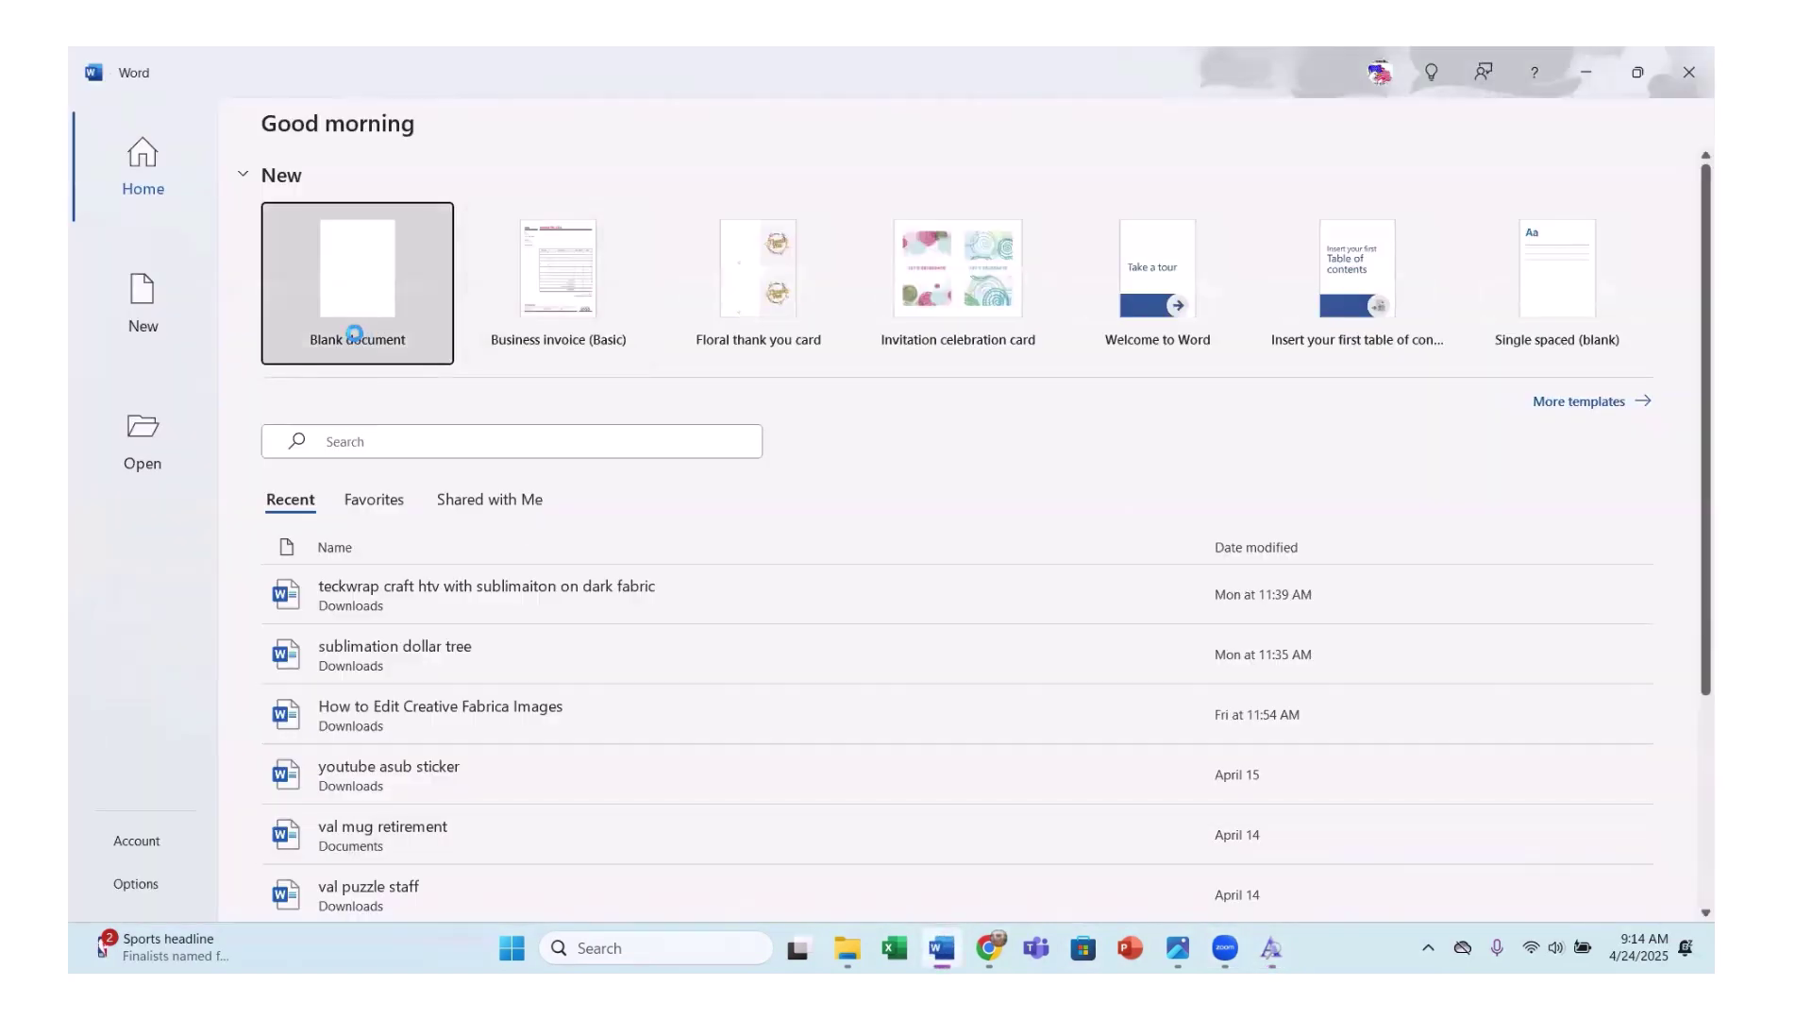
pyautogui.click(357, 332)
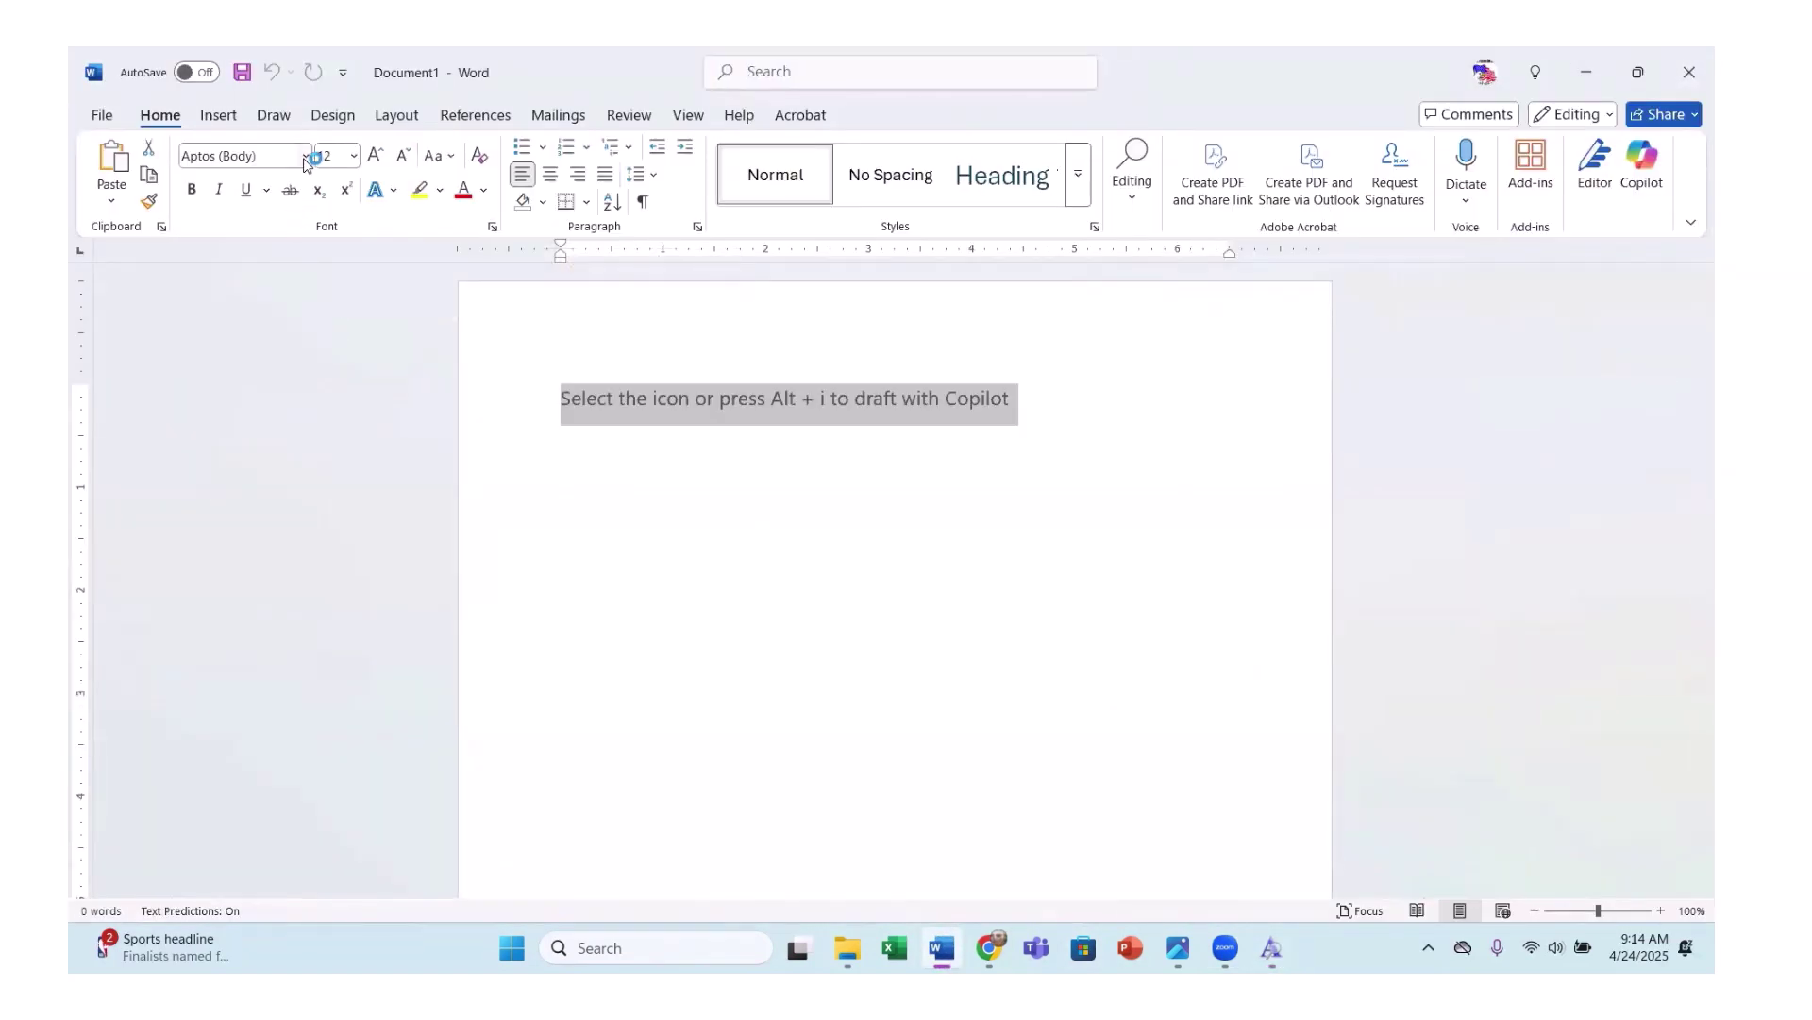
pyautogui.click(305, 157)
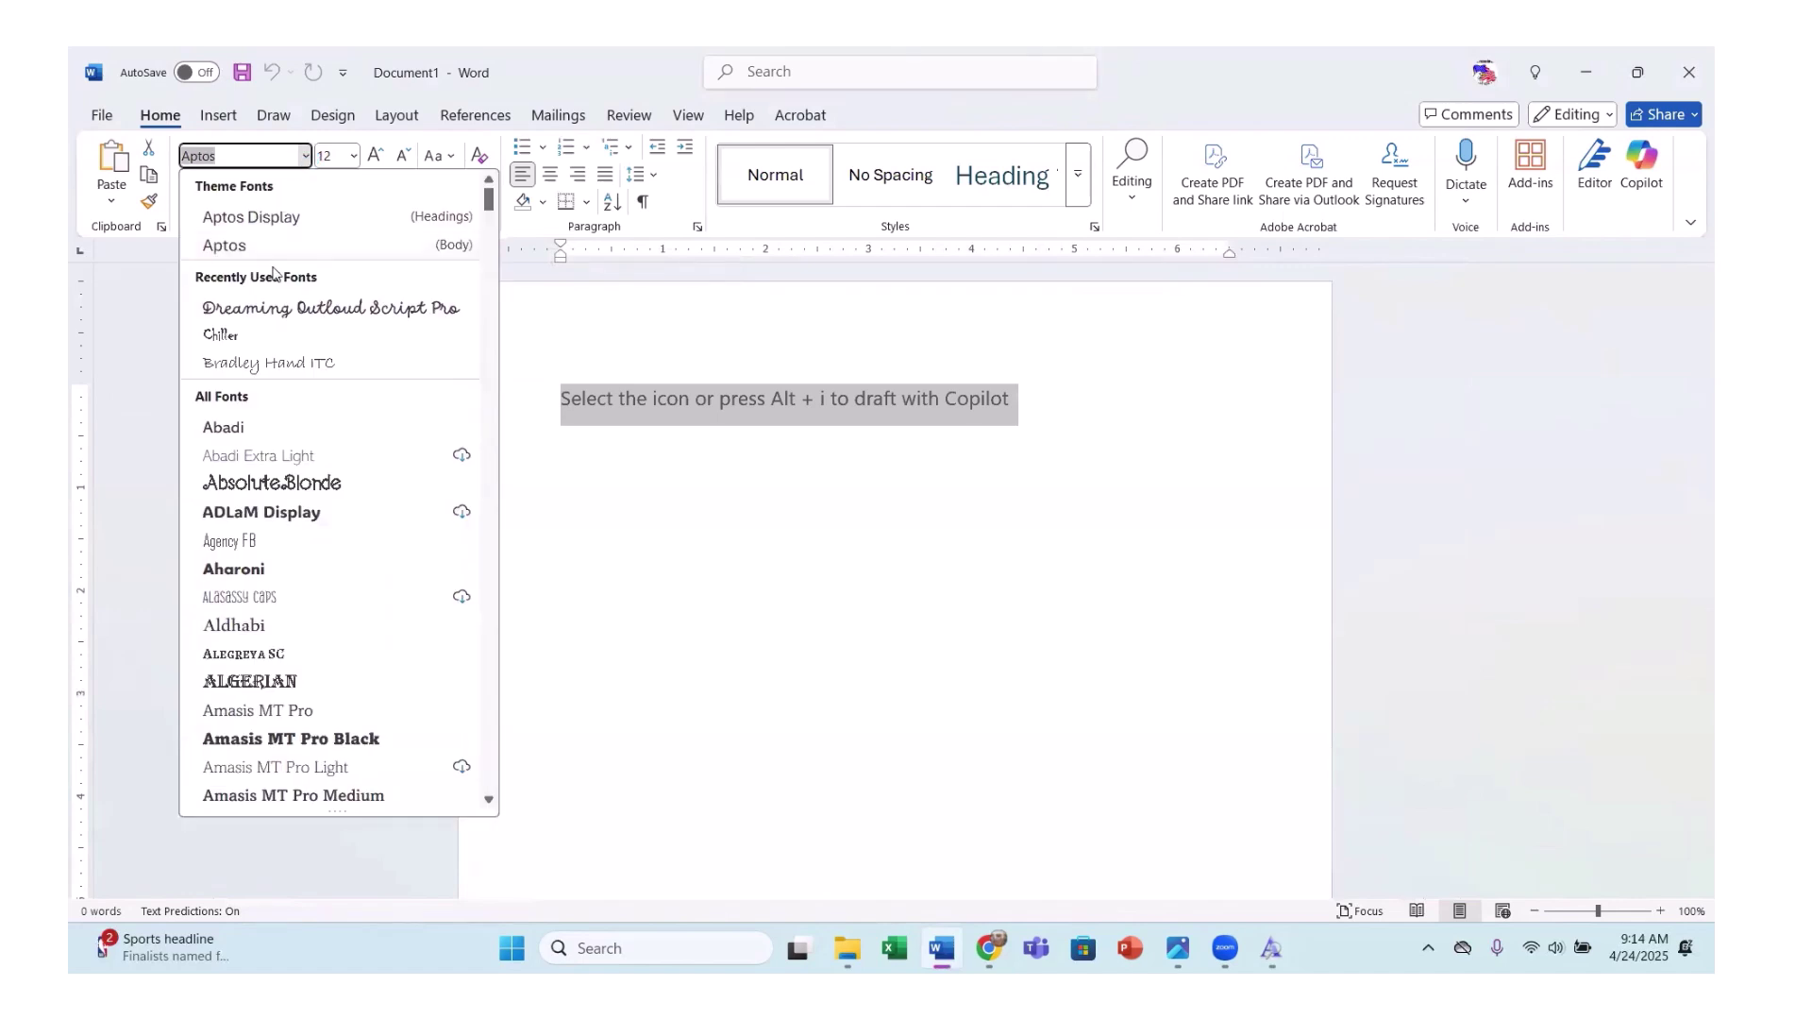
pyautogui.scroll(-2, 257, 512)
pyautogui.scroll(-7, 256, 512)
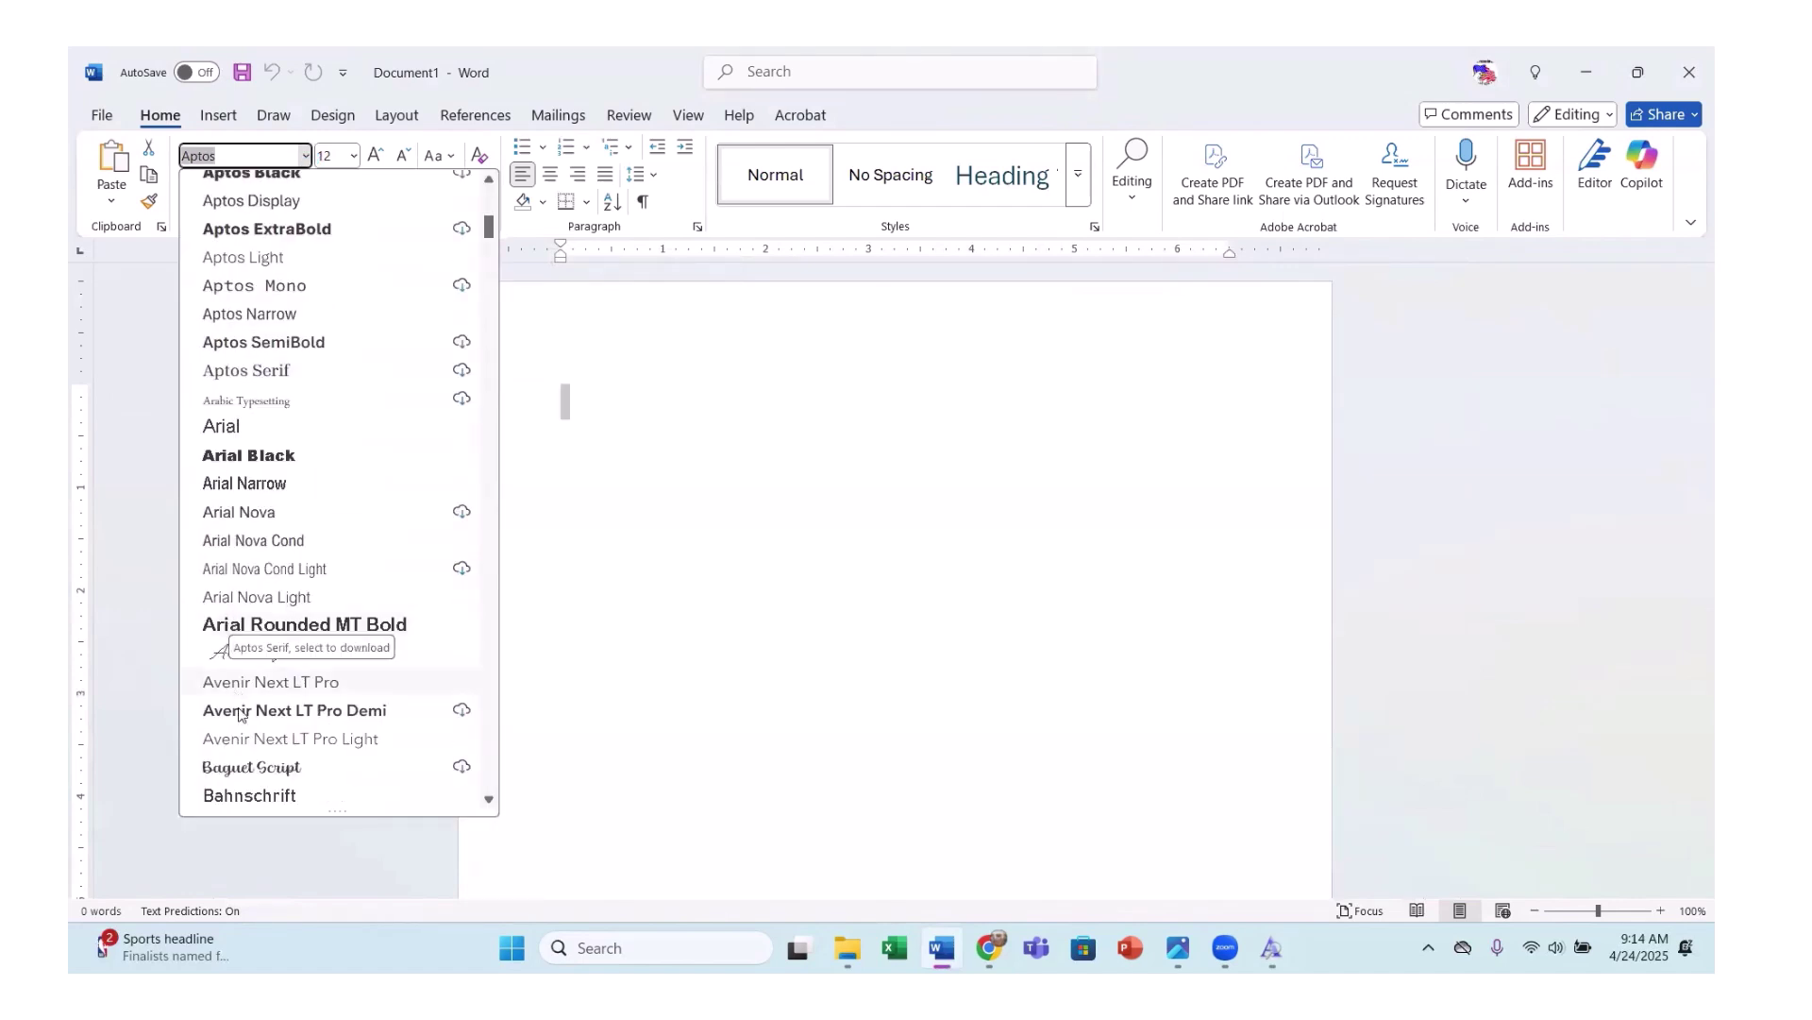
pyautogui.click(236, 659)
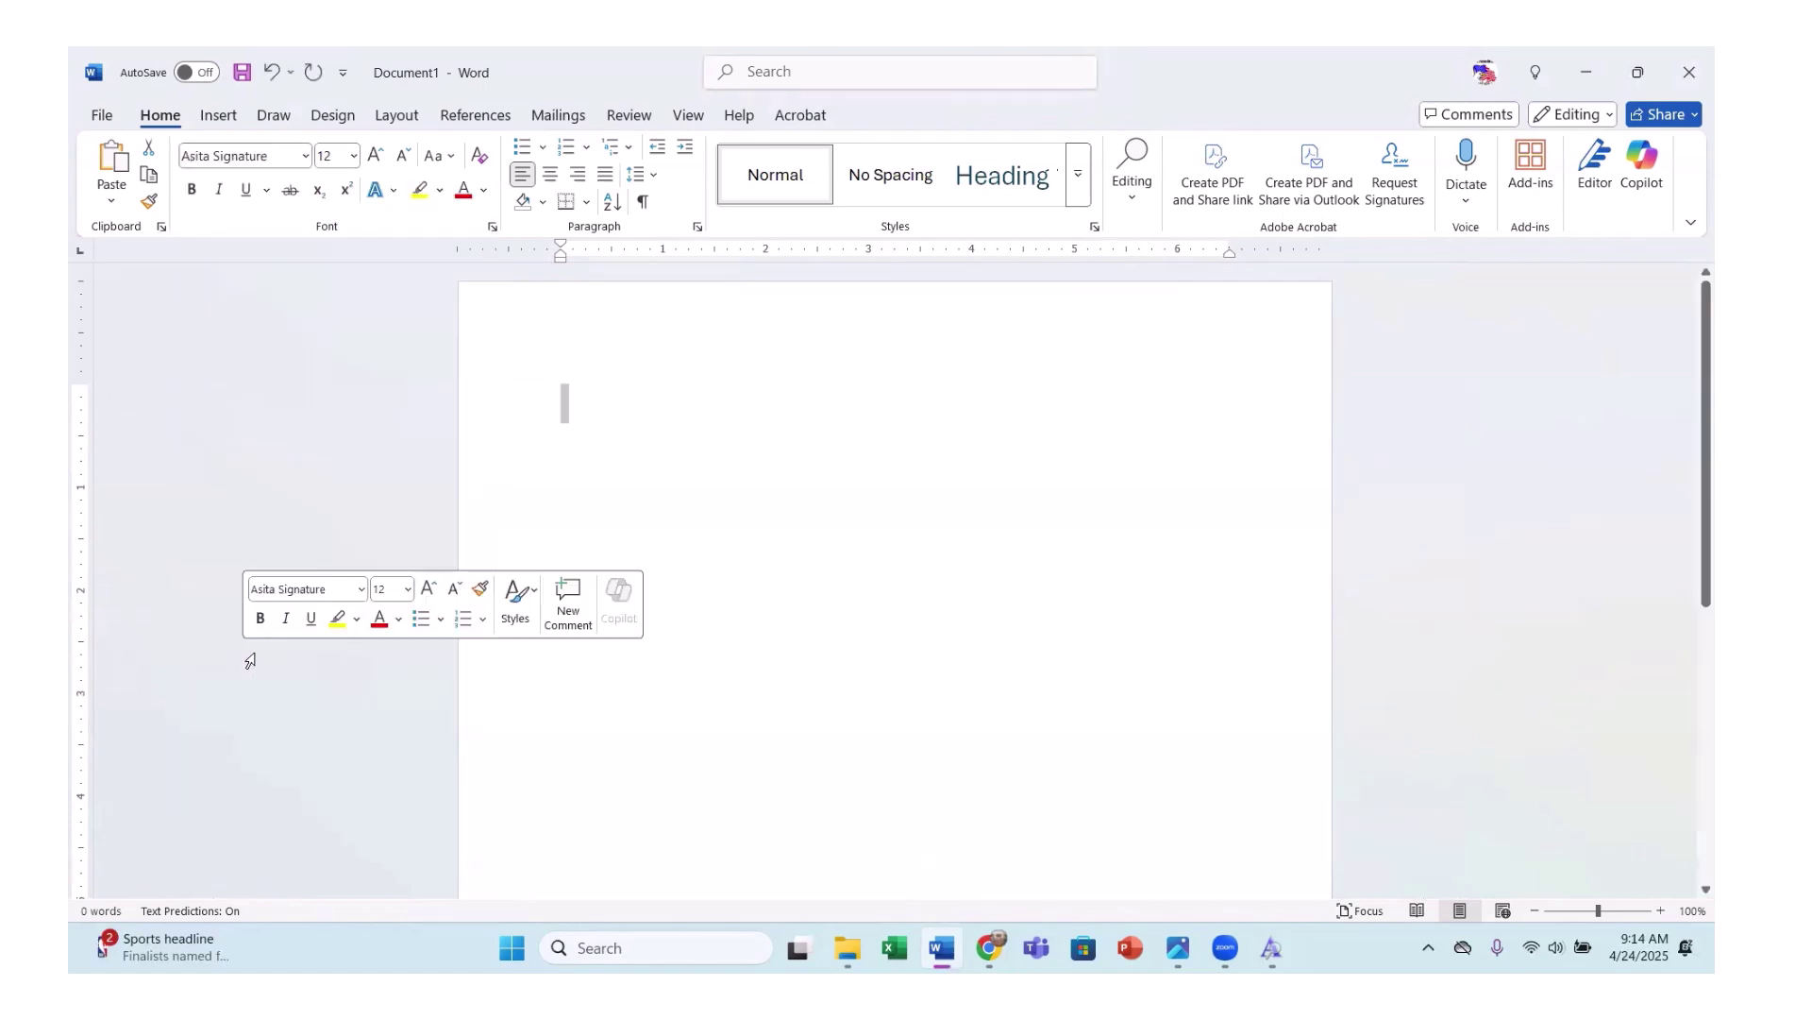
# Enter "THIS IS IT" followed directly by "This is it" in the document and set all the text to size 48.
pyautogui.write('HIS IS IT')
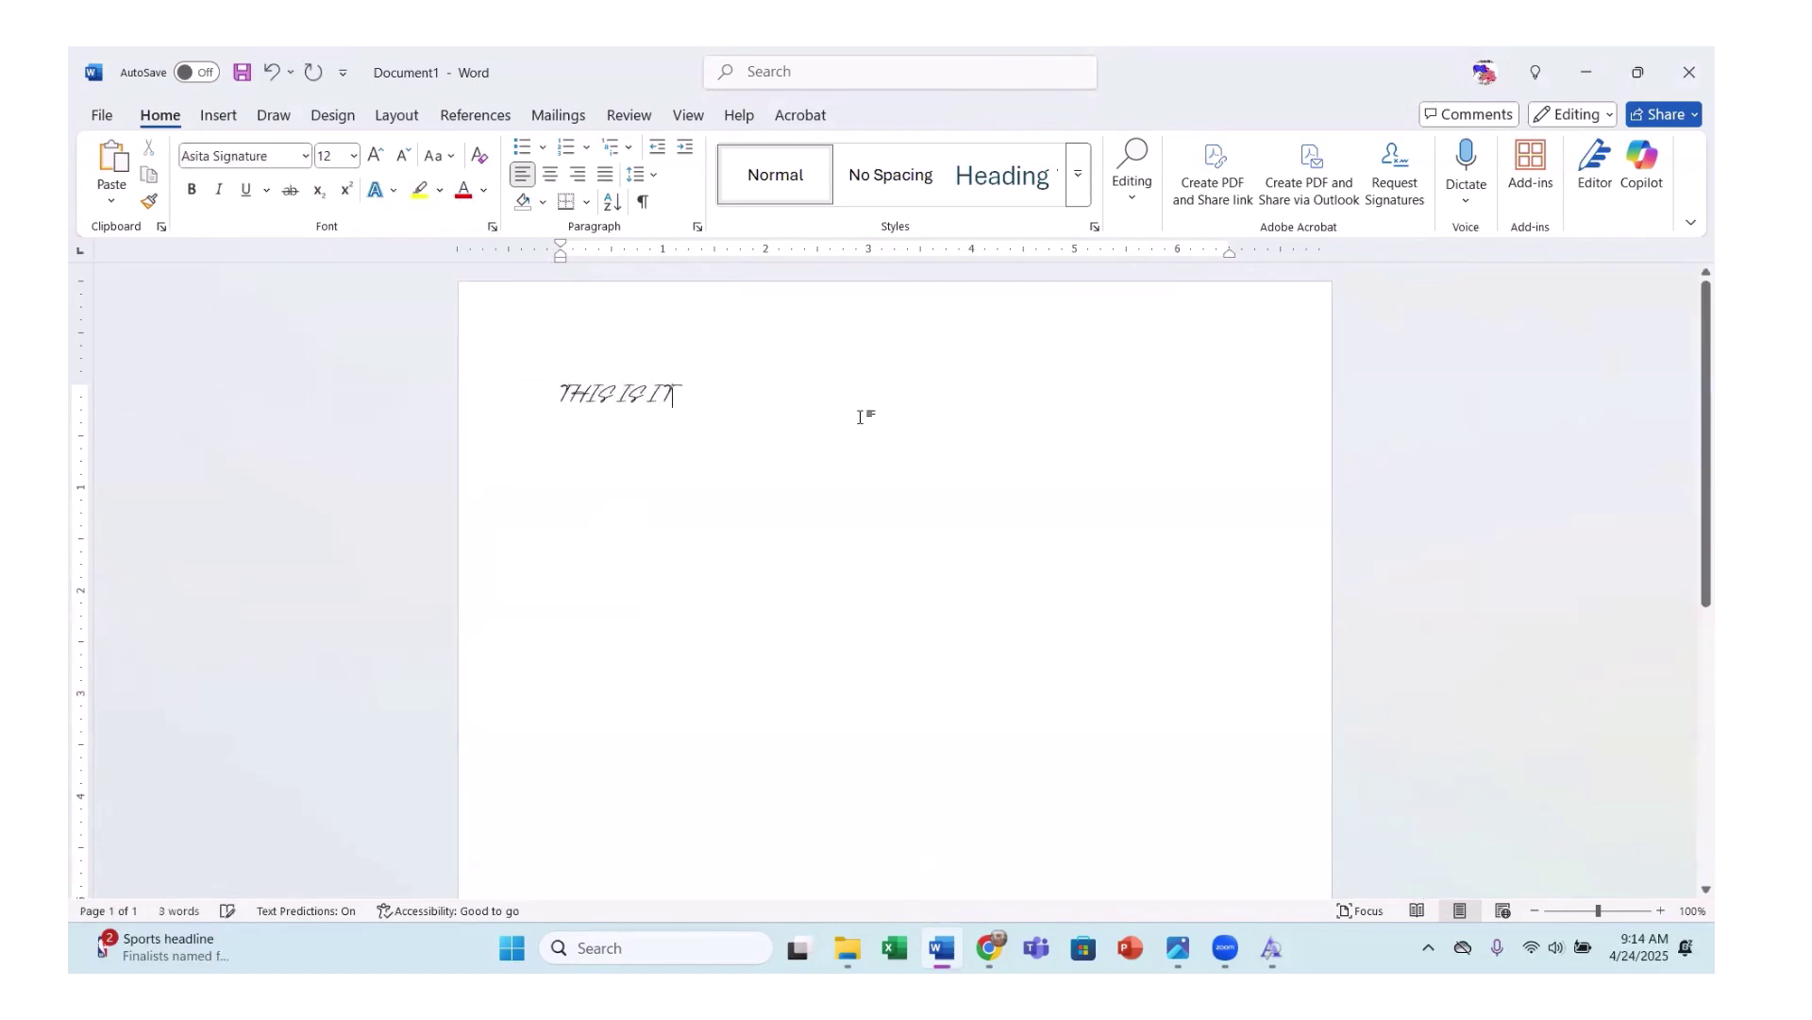
pyautogui.write('The')
pyautogui.tripleClick(585, 397)
pyautogui.click(351, 157)
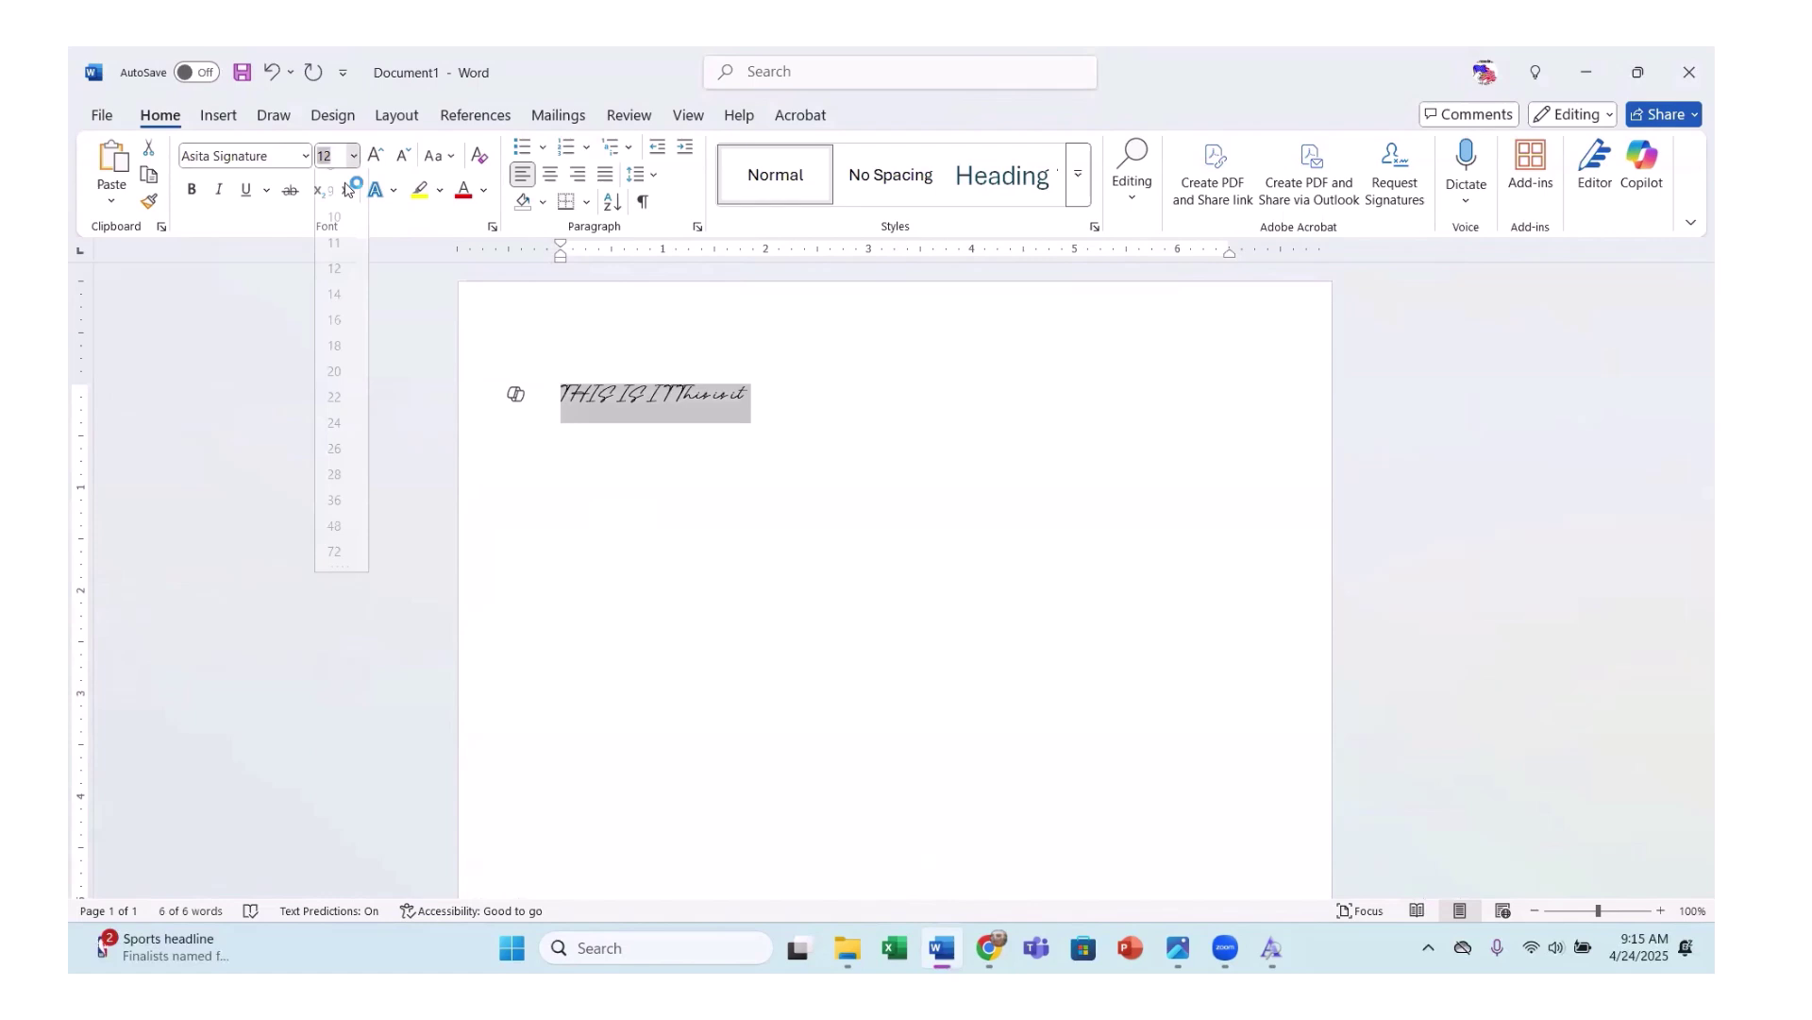
pyautogui.click(334, 543)
pyautogui.click(909, 719)
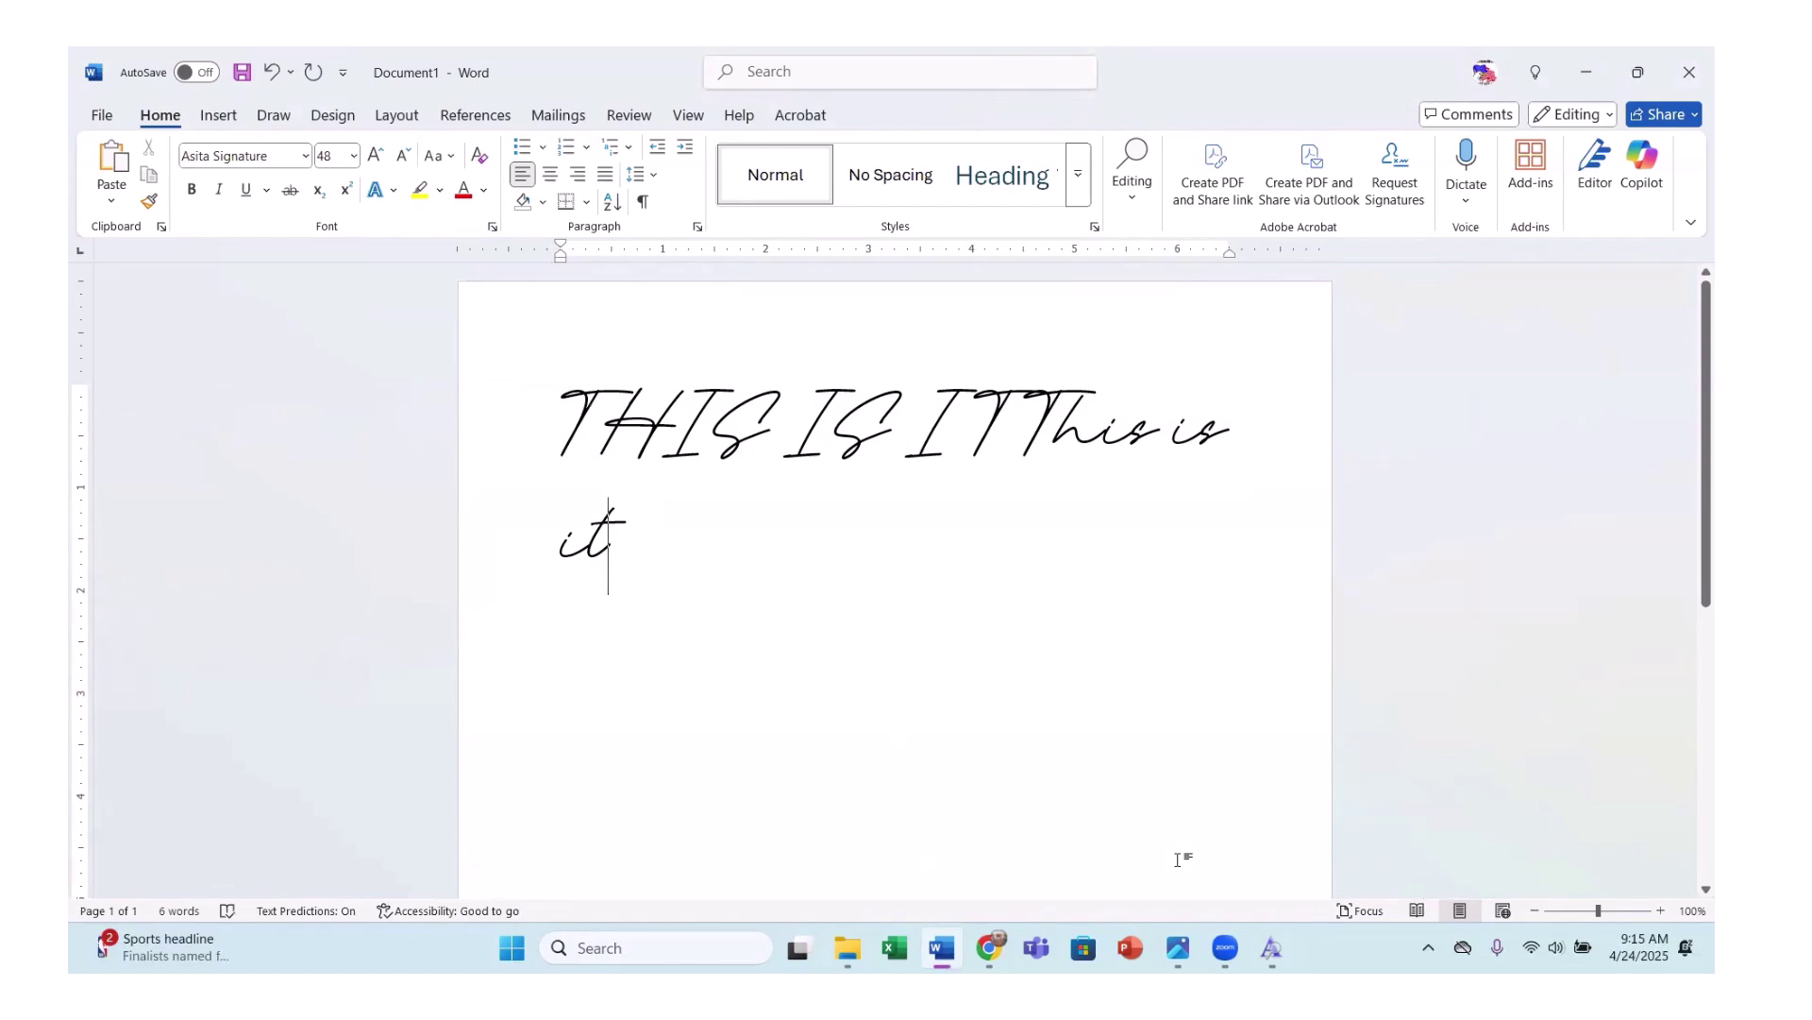
# Switch to Creative Fabrica in Chrome and open the Fontcloud font manager from the site's tools.
pyautogui.click(989, 948)
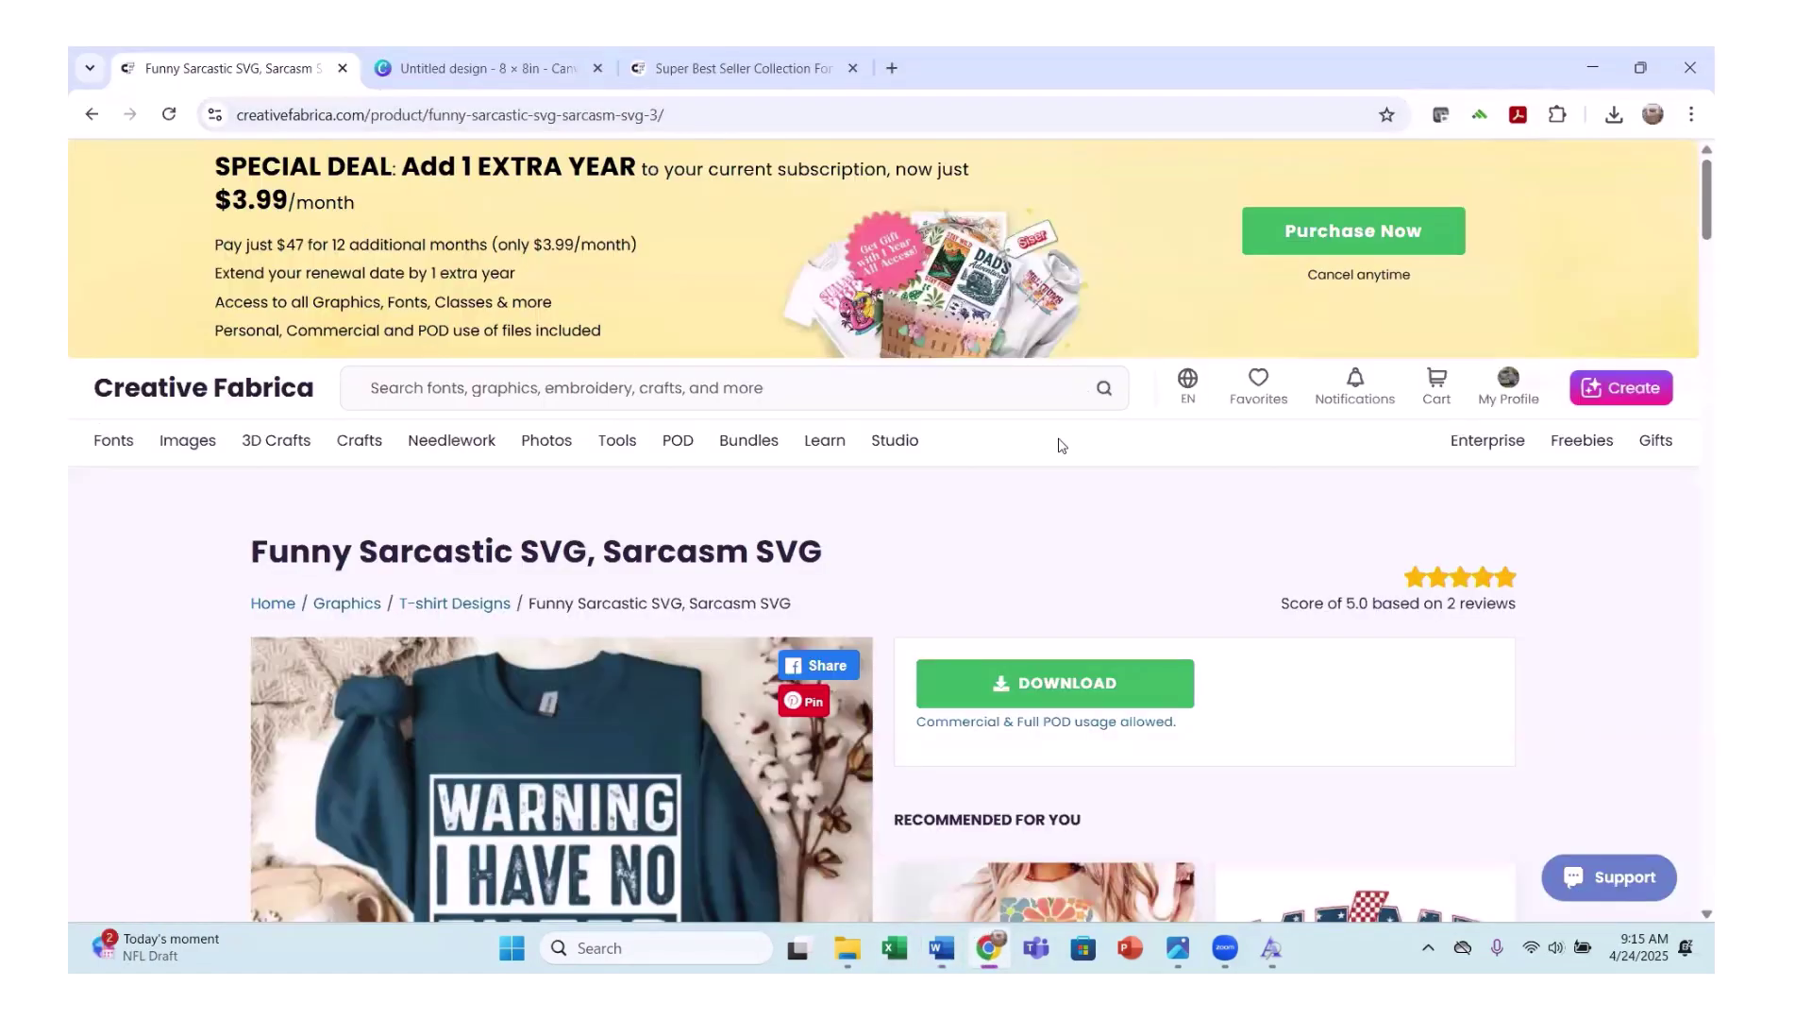
pyautogui.moveTo(619, 444)
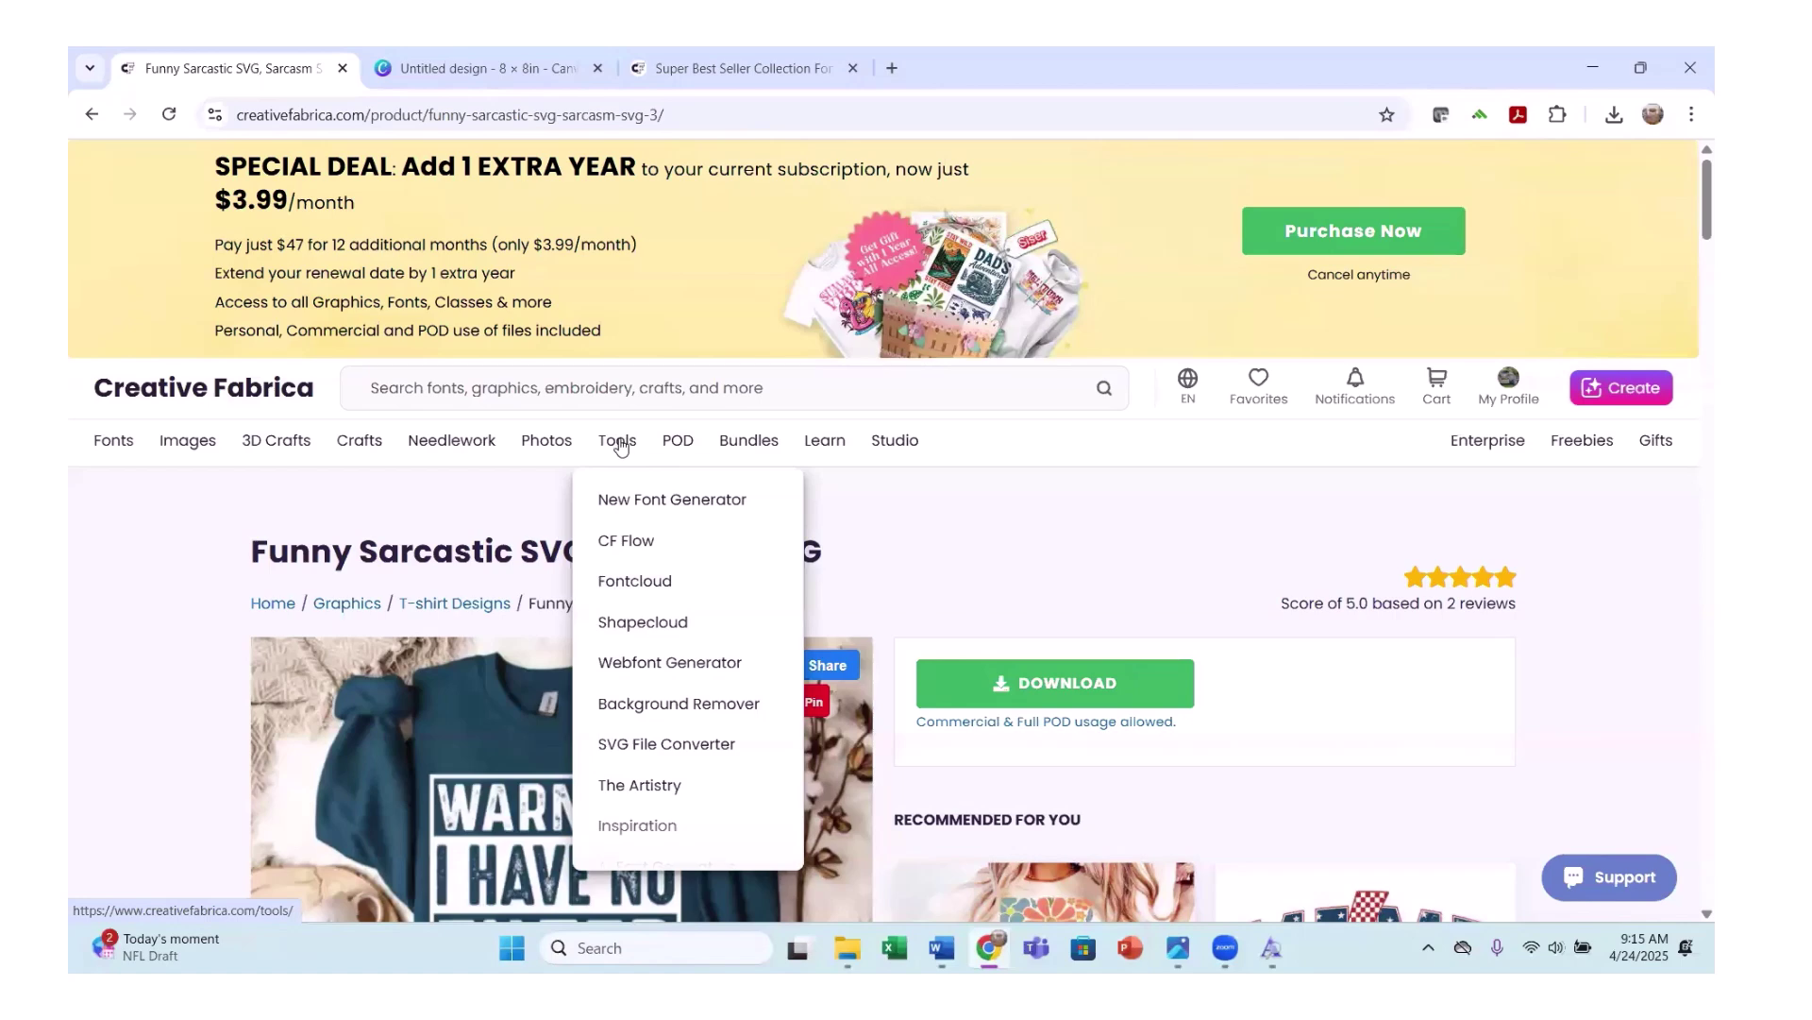
pyautogui.click(637, 594)
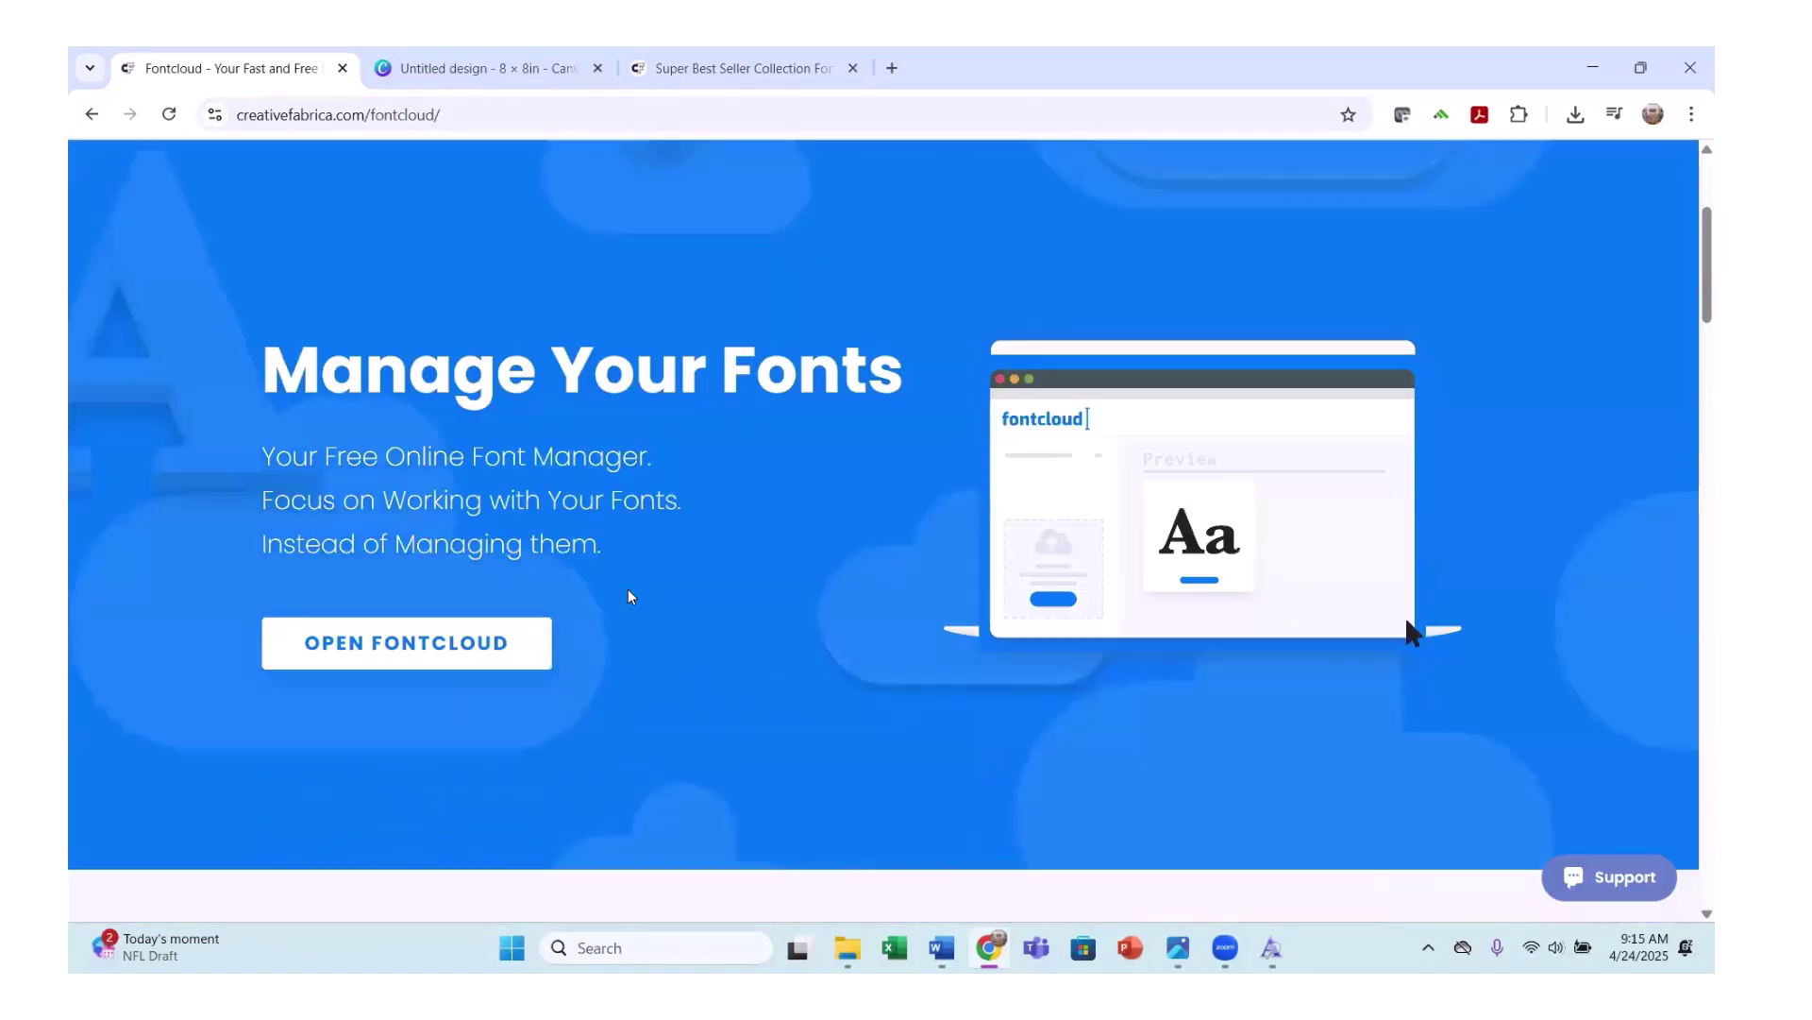
pyautogui.click(414, 646)
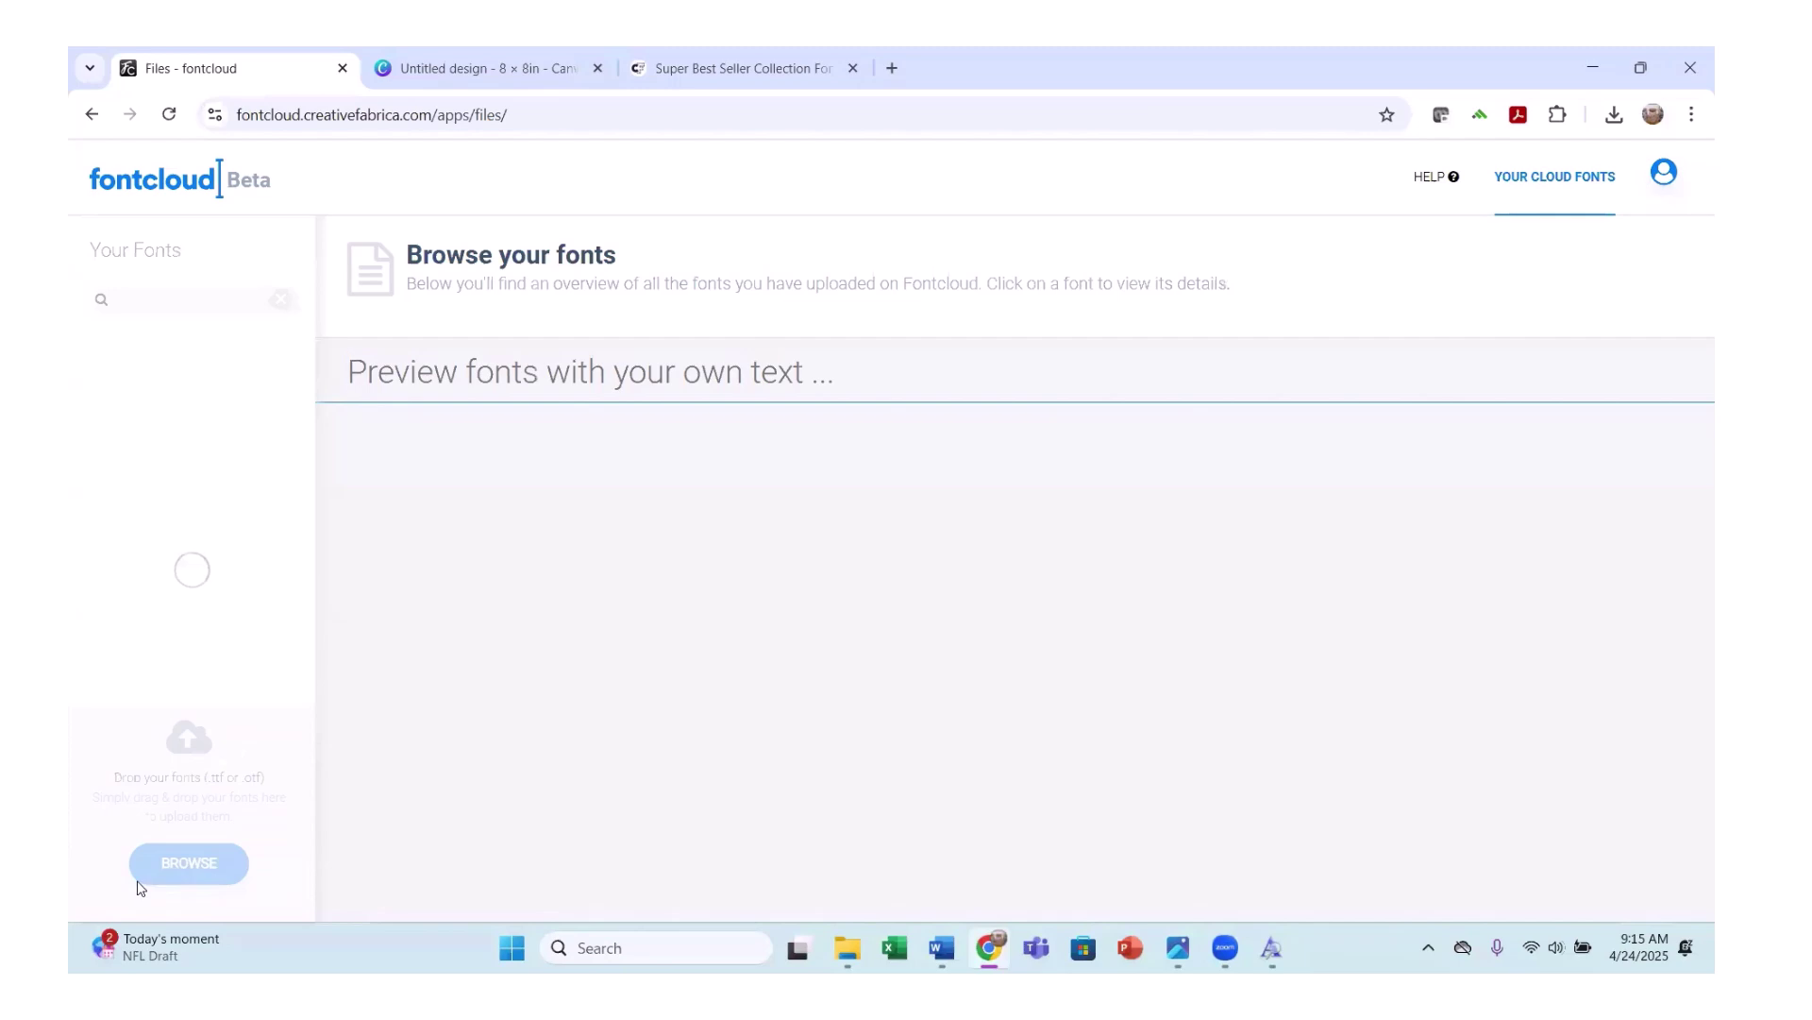
# Upload the Asita Signature OpenType font to Fontcloud from the Asita-Signature folder within Super-Best-Seller-Collection-Font in Downloads.
pyautogui.click(192, 862)
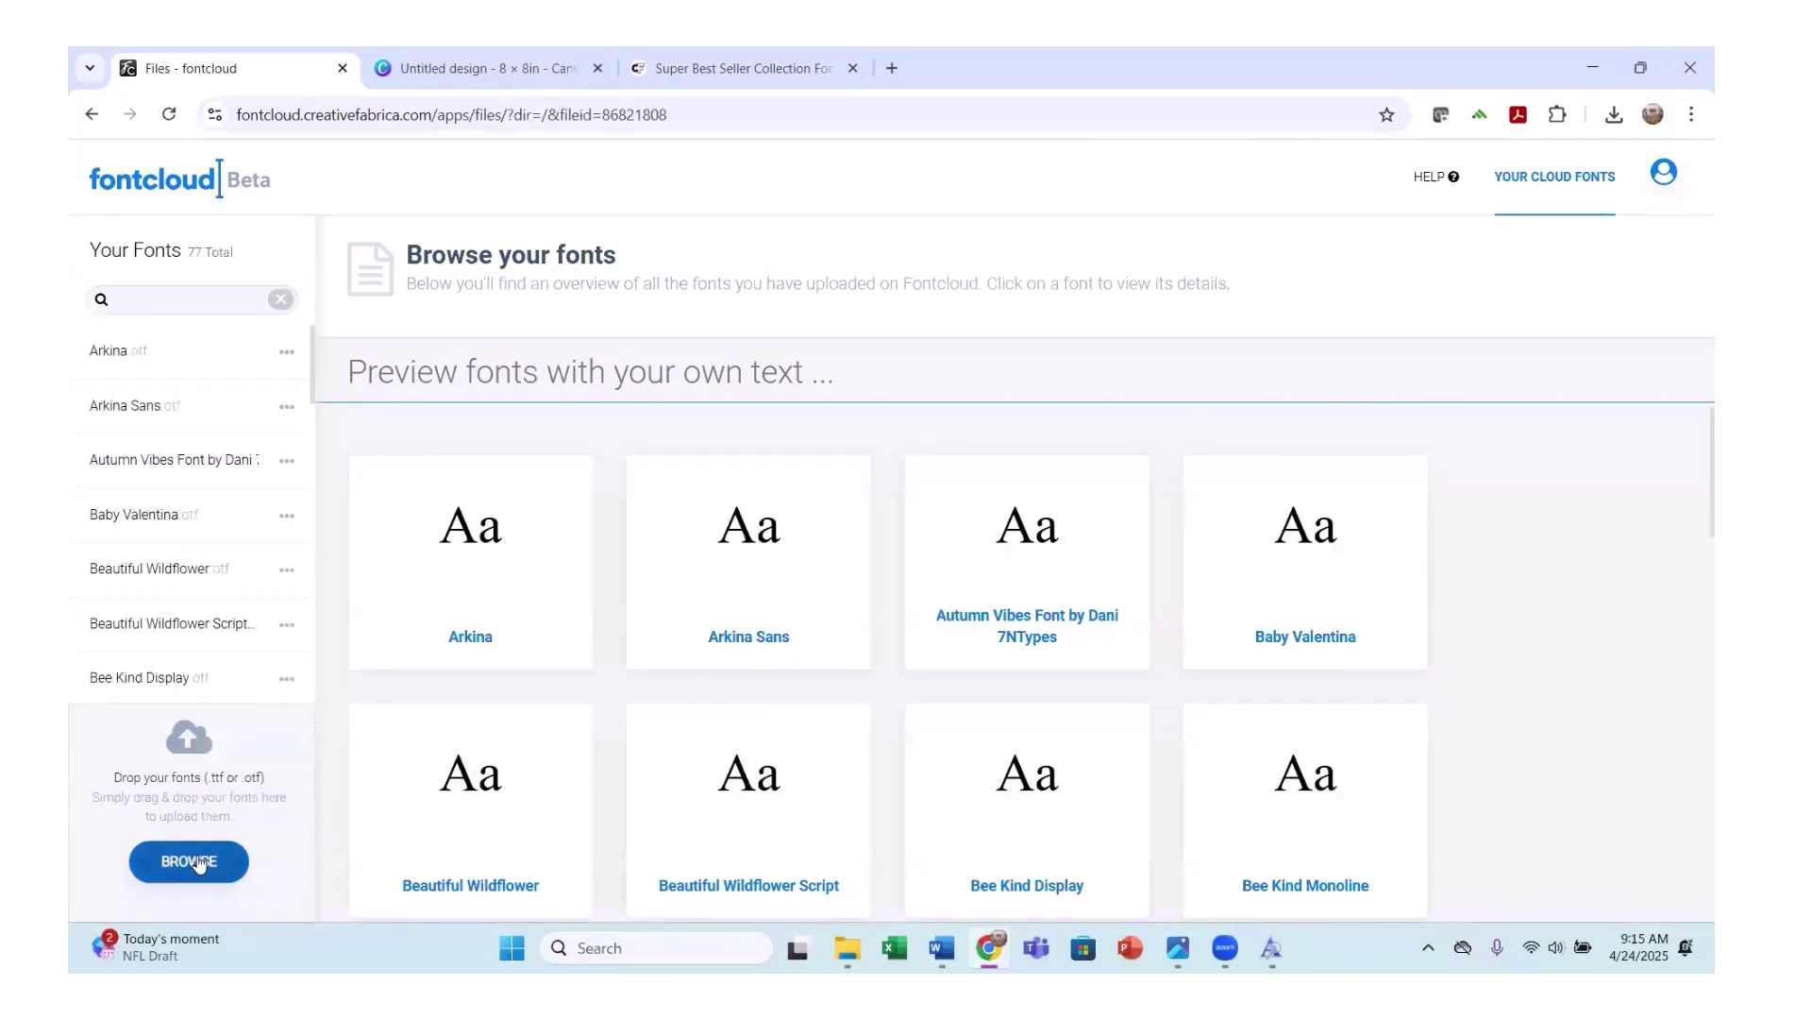
pyautogui.scroll(-5, 367, 323)
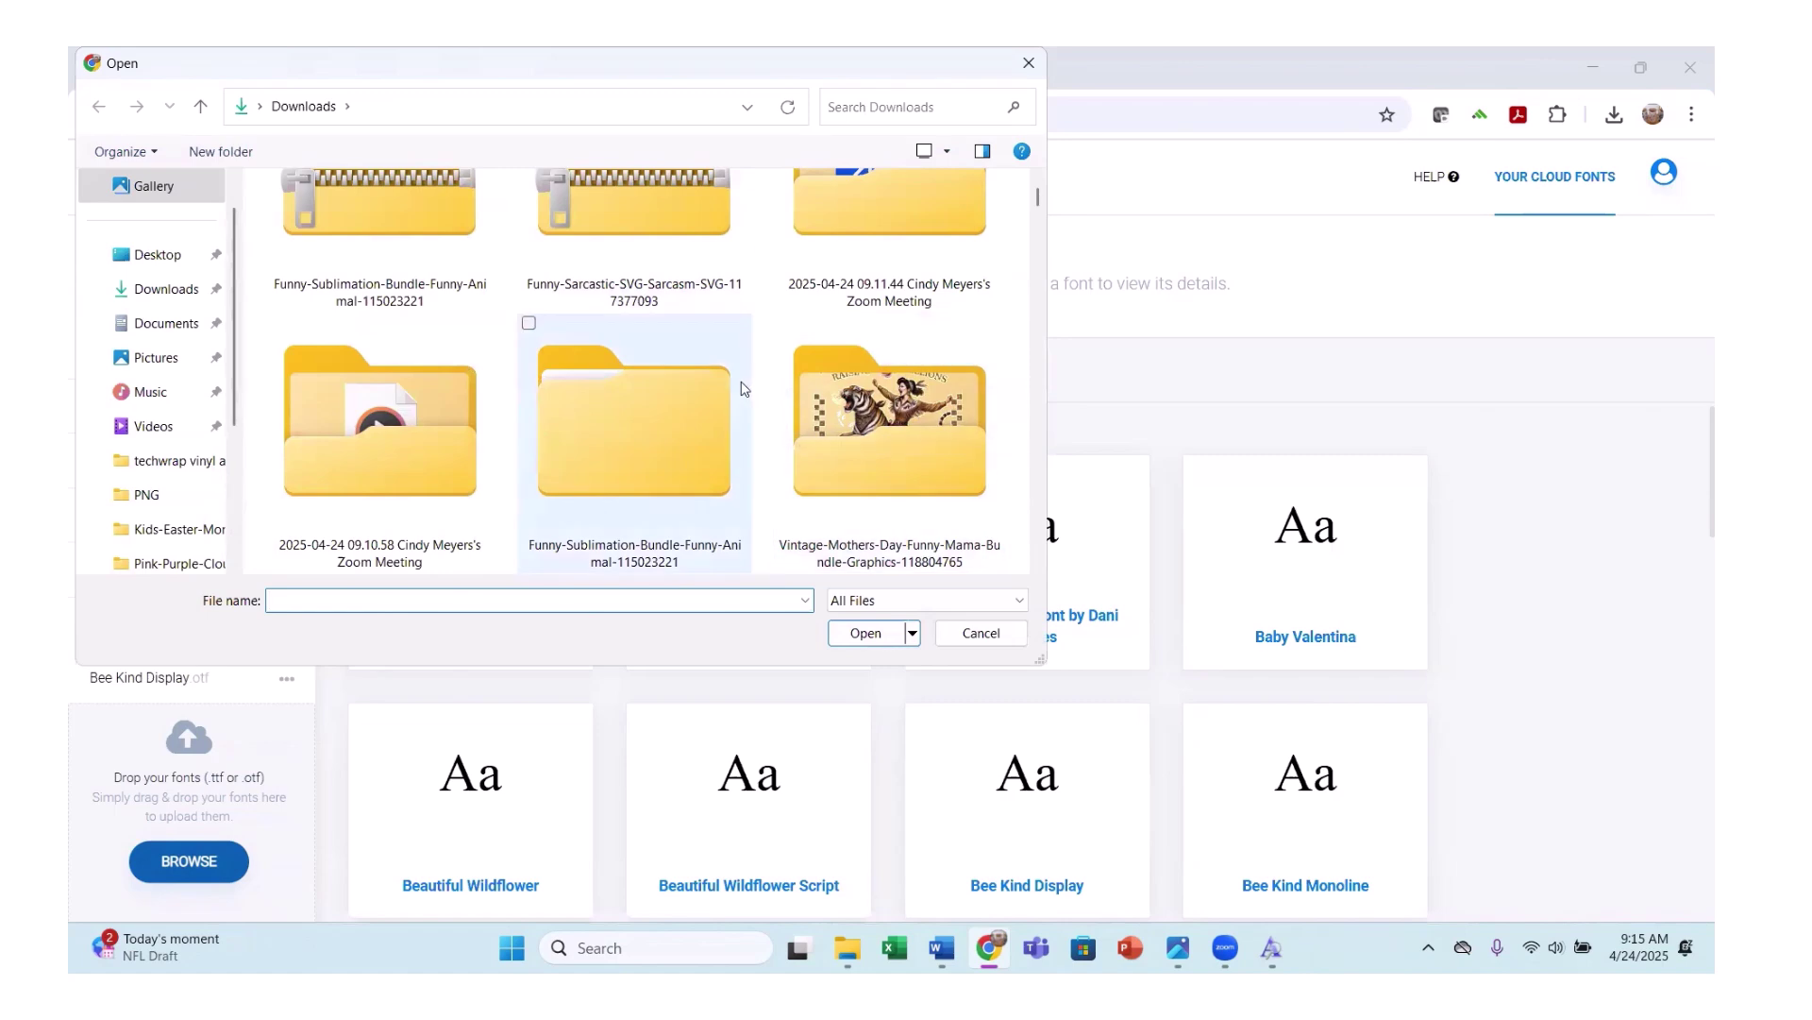
pyautogui.scroll(-3, 731, 383)
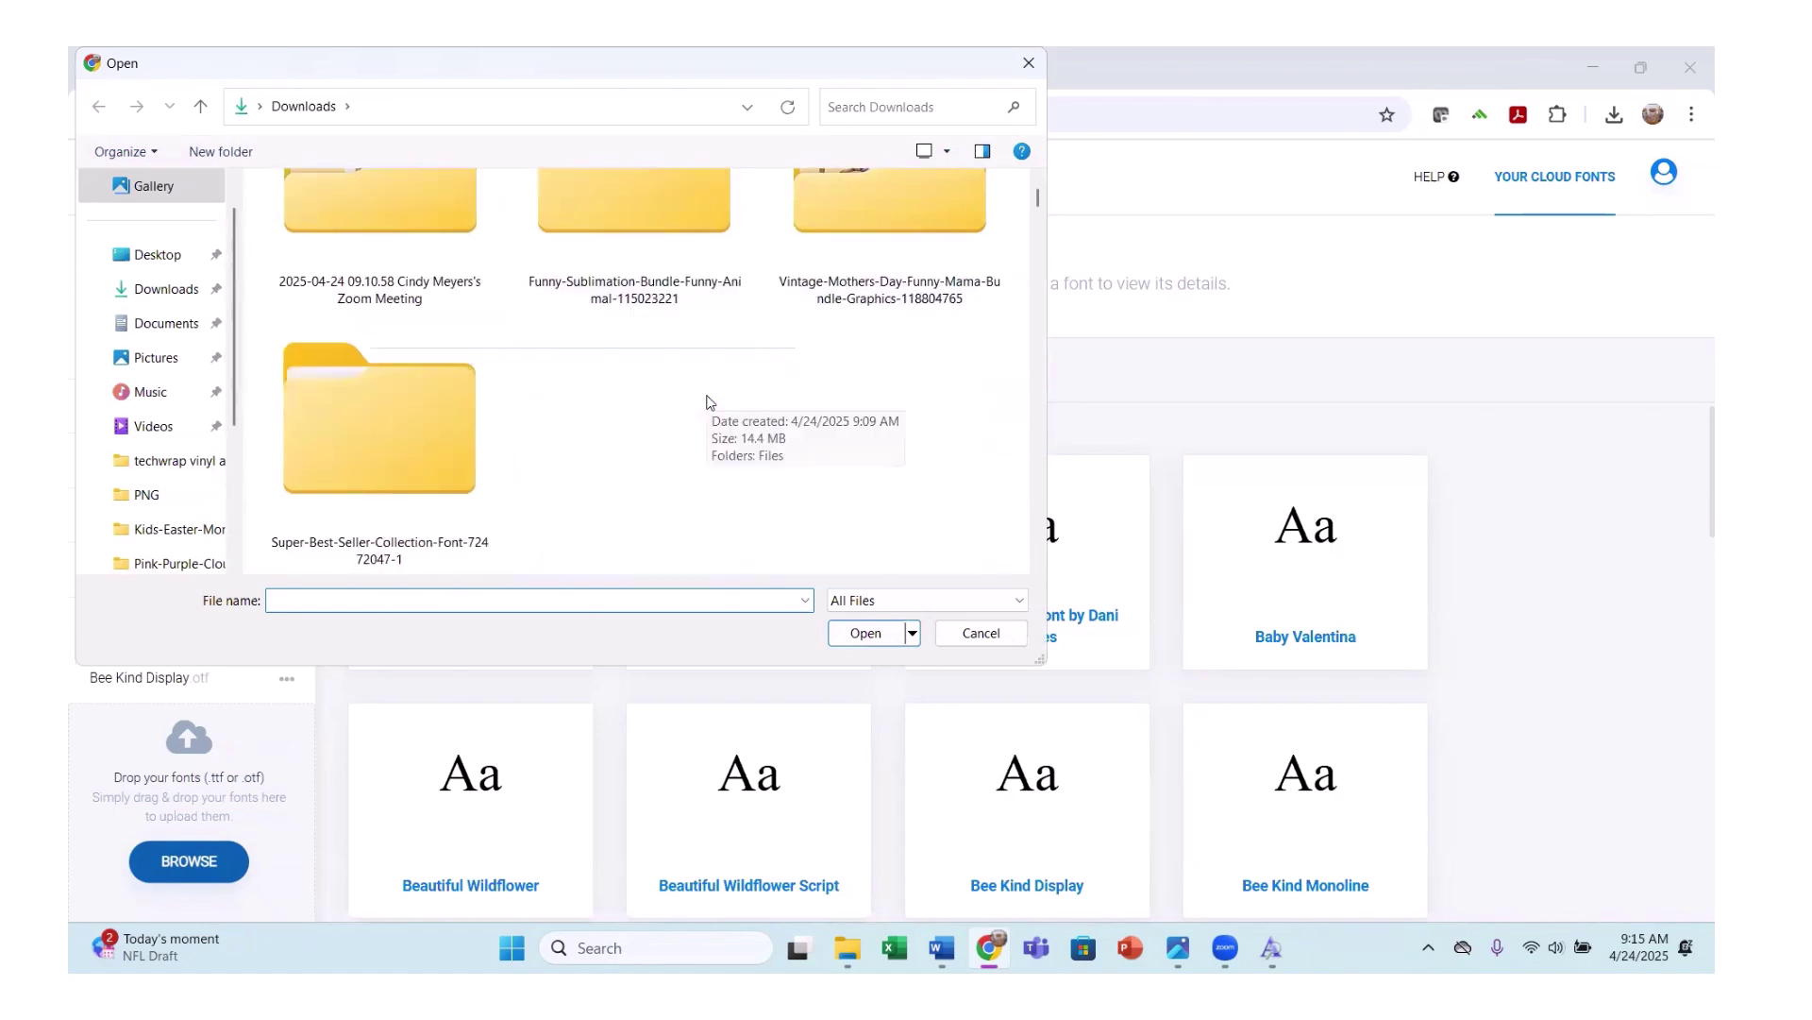
pyautogui.doubleClick(403, 476)
pyautogui.doubleClick(347, 248)
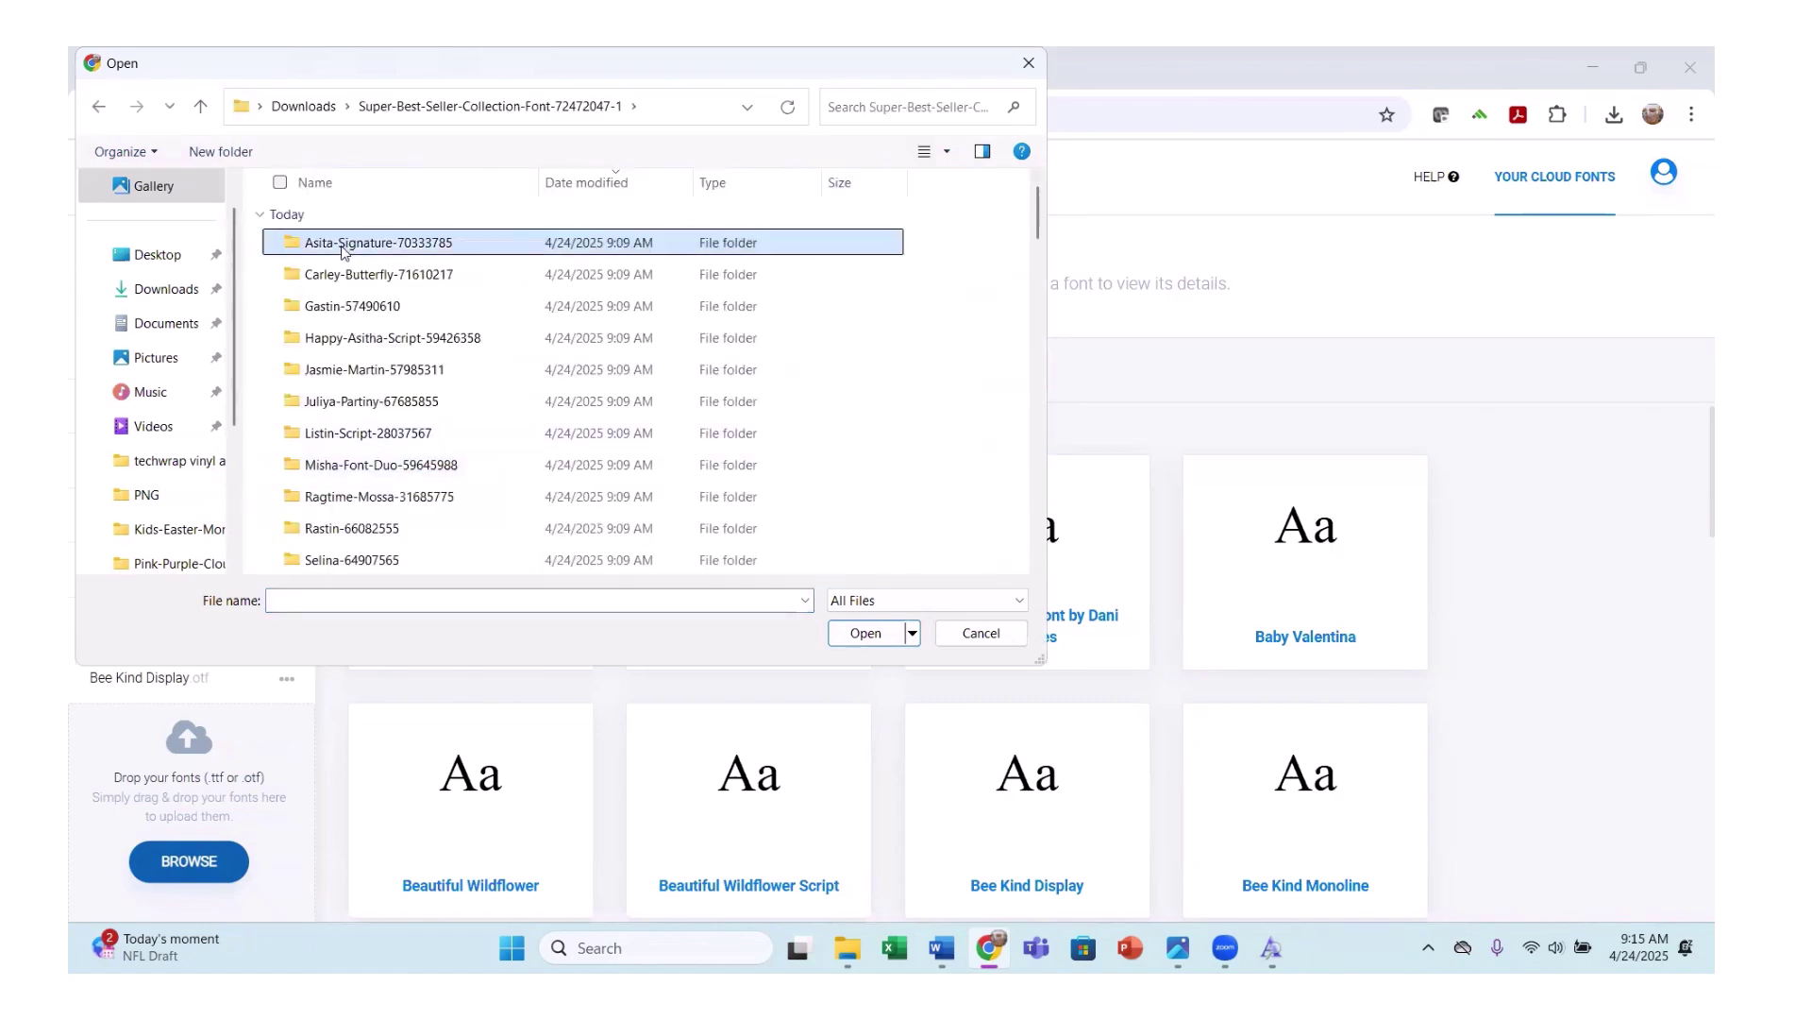
pyautogui.doubleClick(347, 247)
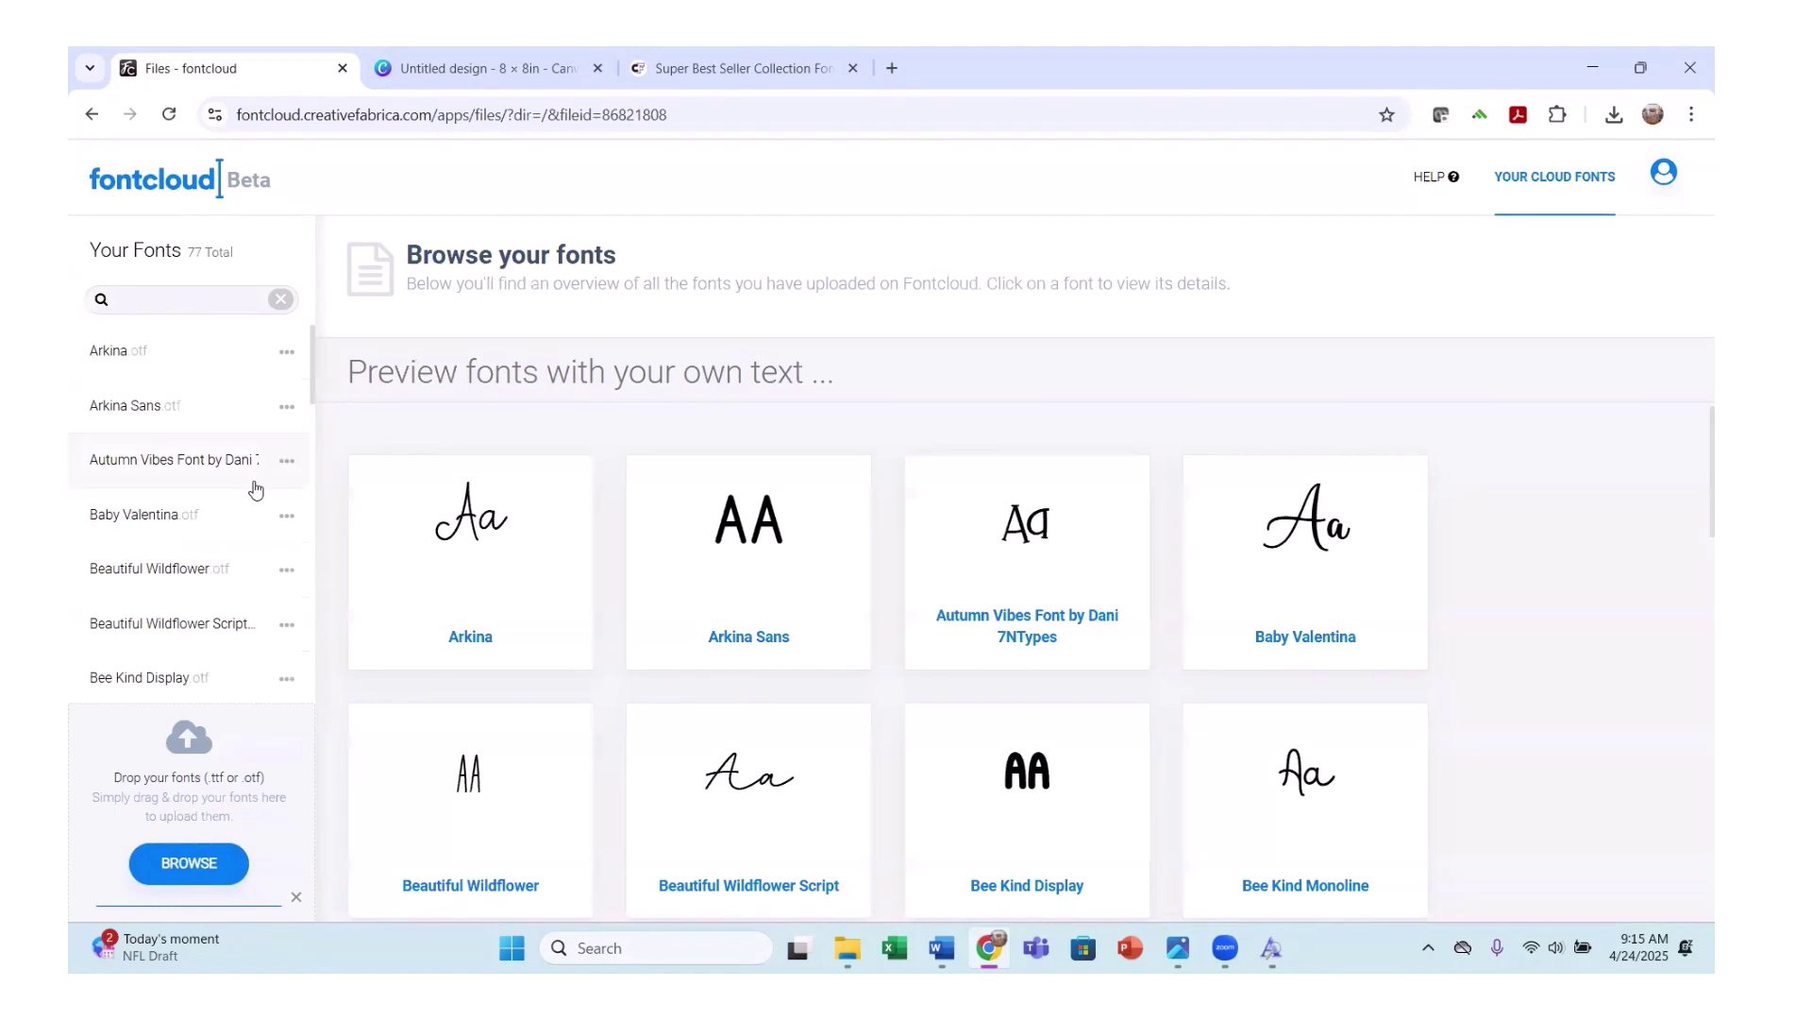
# Find Asita Signature among the uploaded Fontcloud fonts and open its details.
pyautogui.scroll(-1, 209, 503)
pyautogui.scroll(2, 202, 494)
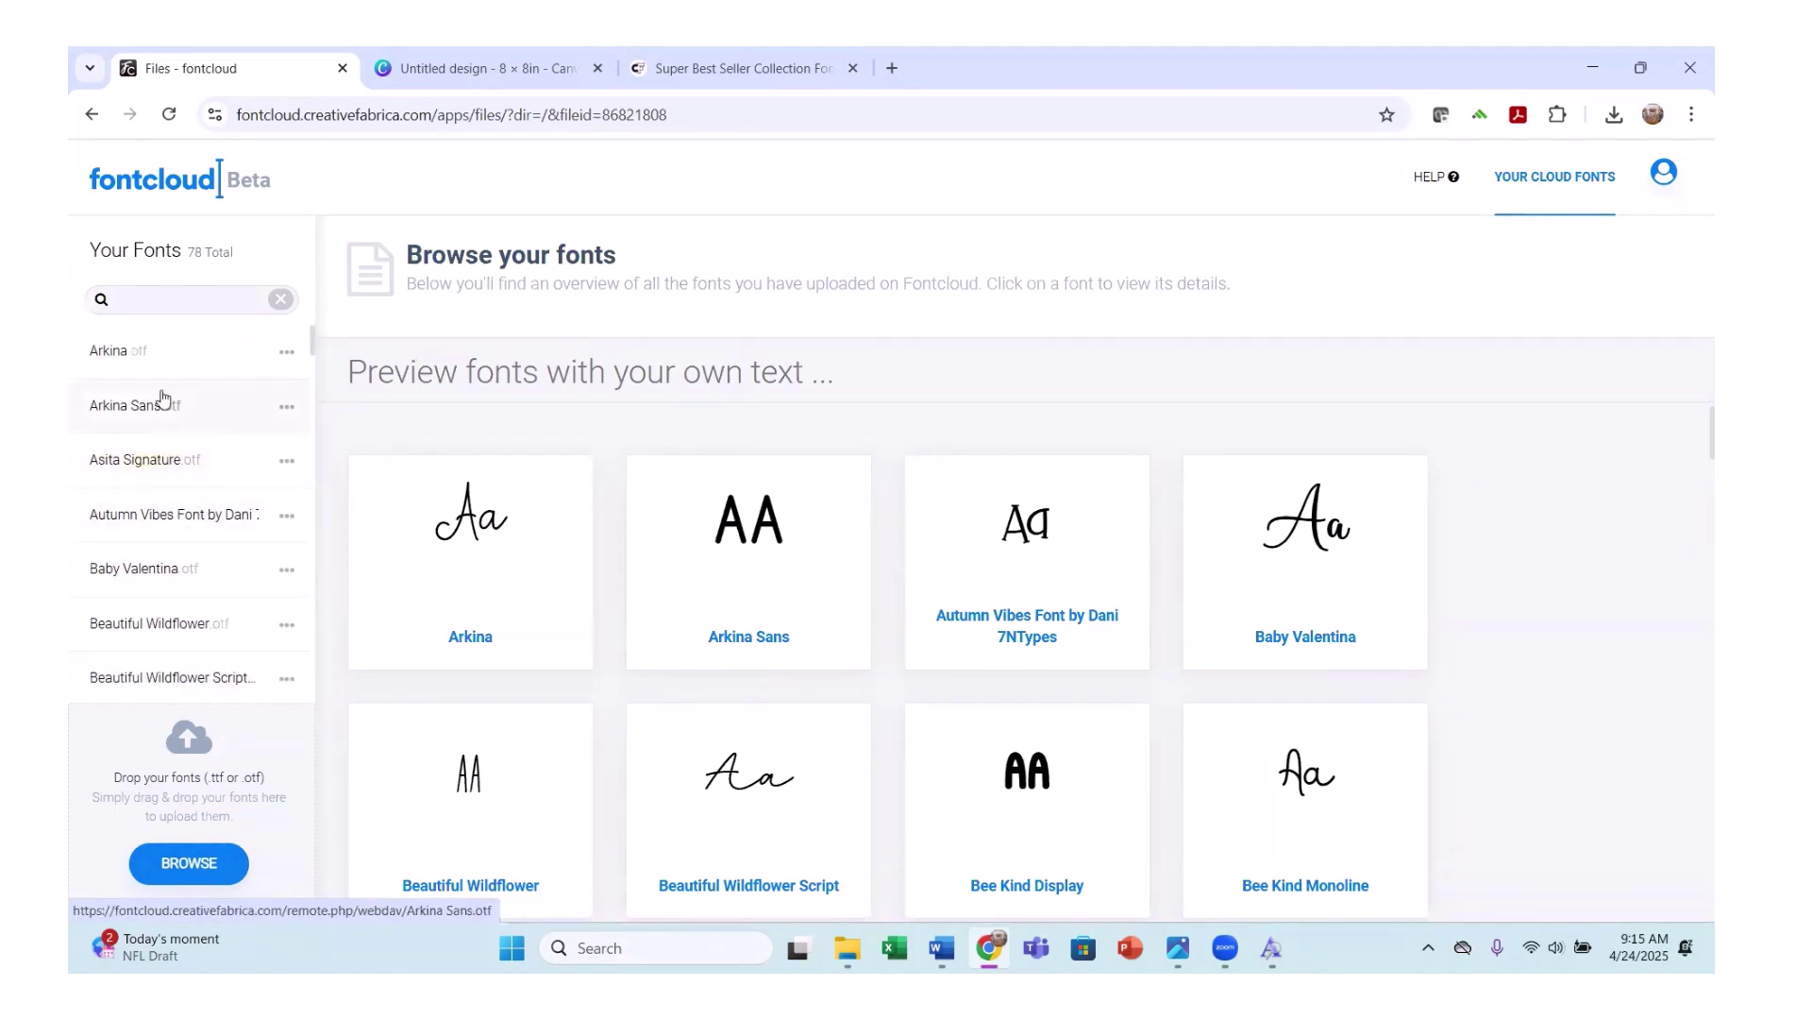
pyautogui.click(144, 461)
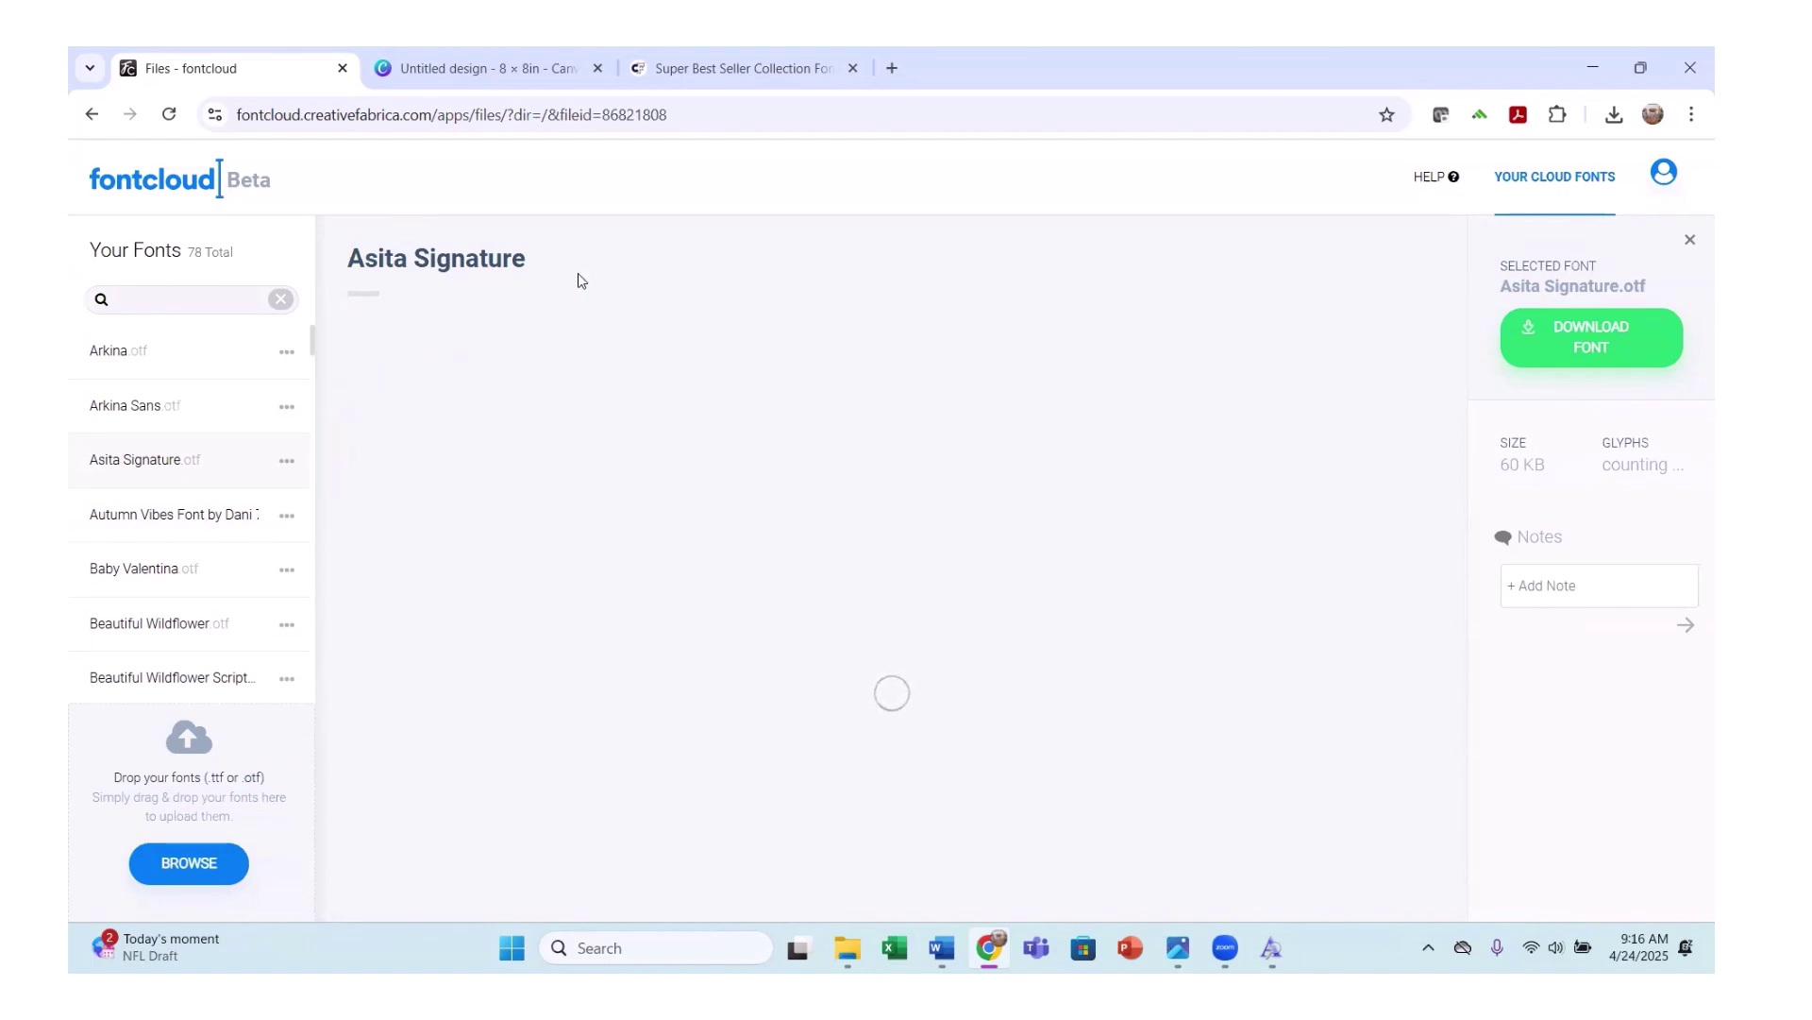
# Switch to the 8 × 8 in Canva design and add a text box to the page.
pyautogui.click(504, 65)
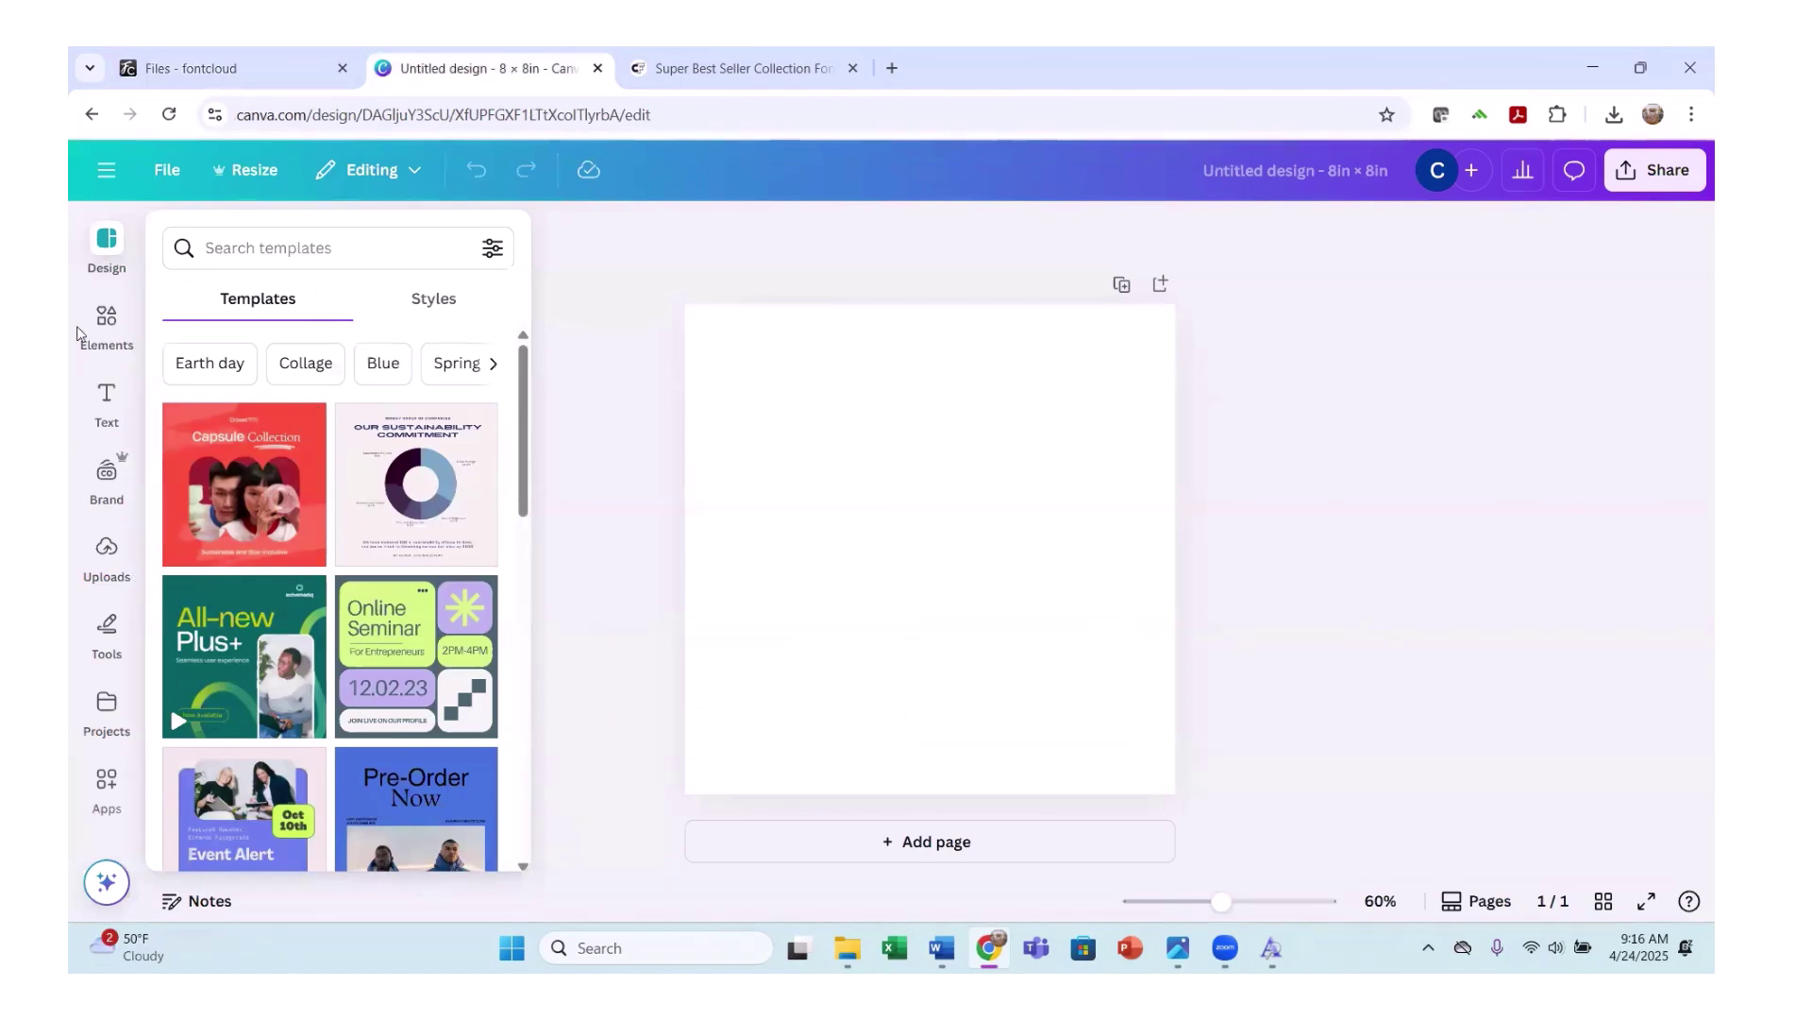
pyautogui.click(104, 404)
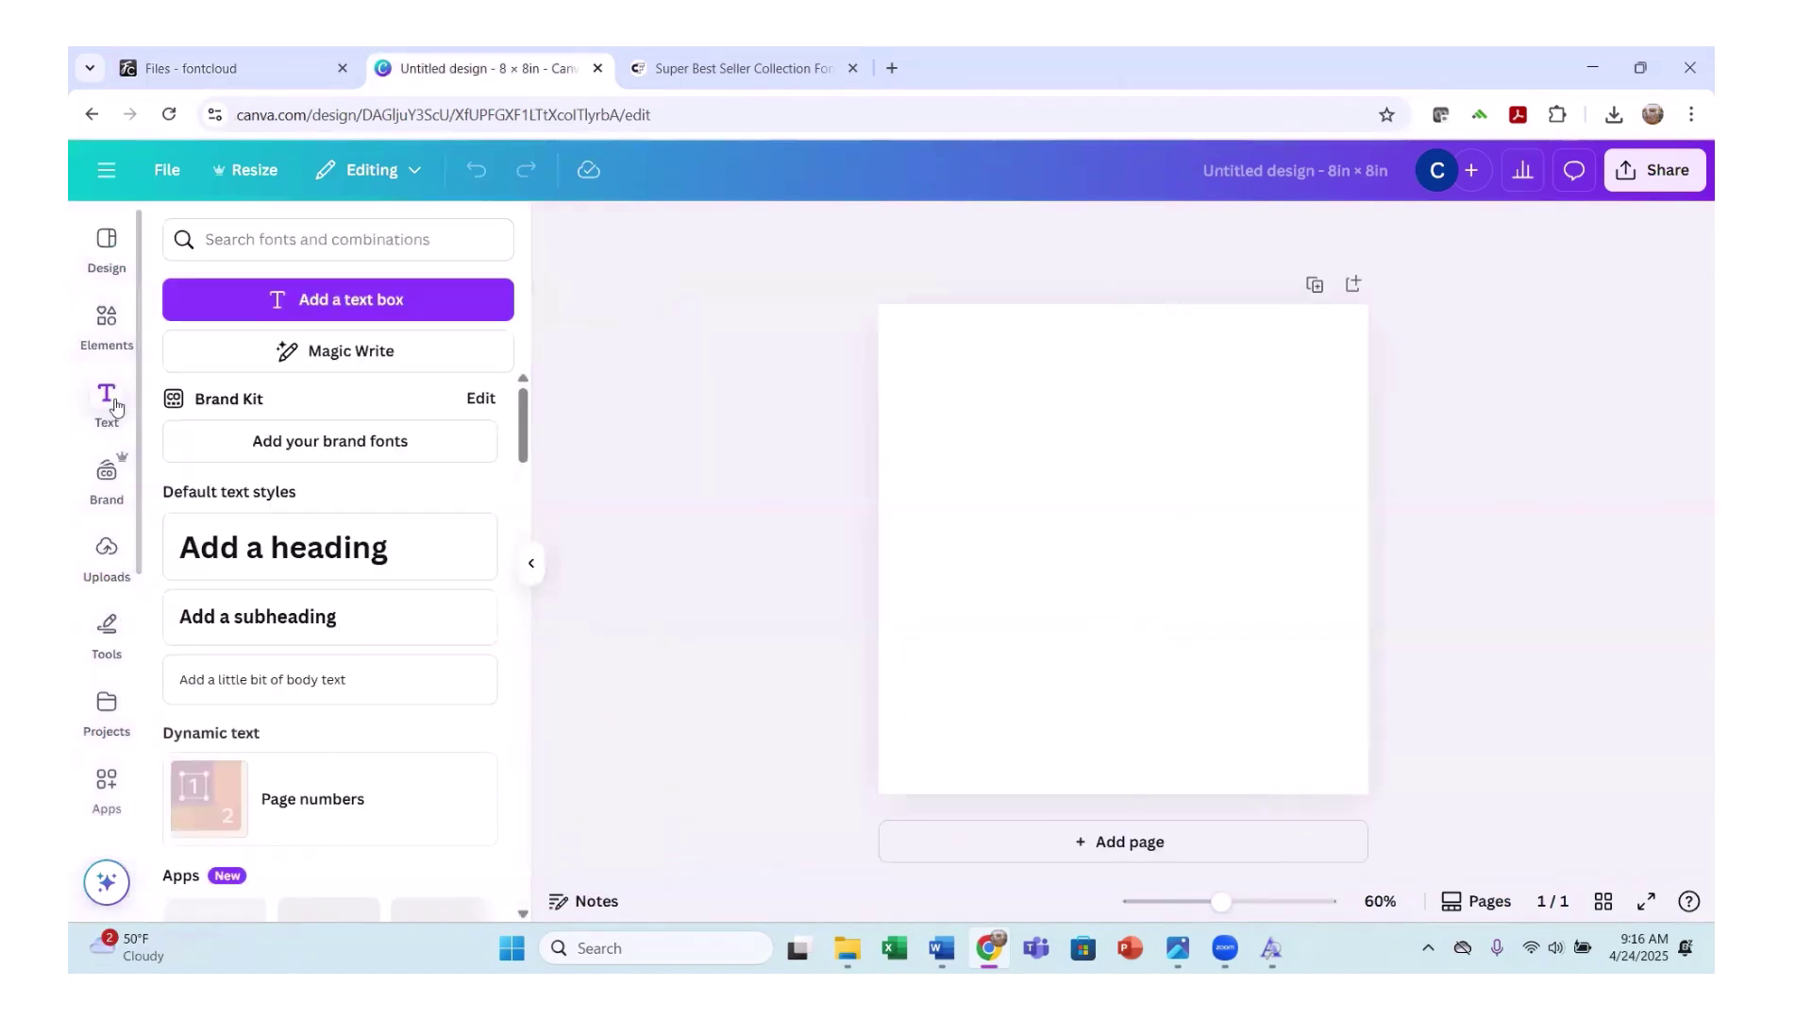
pyautogui.click(342, 301)
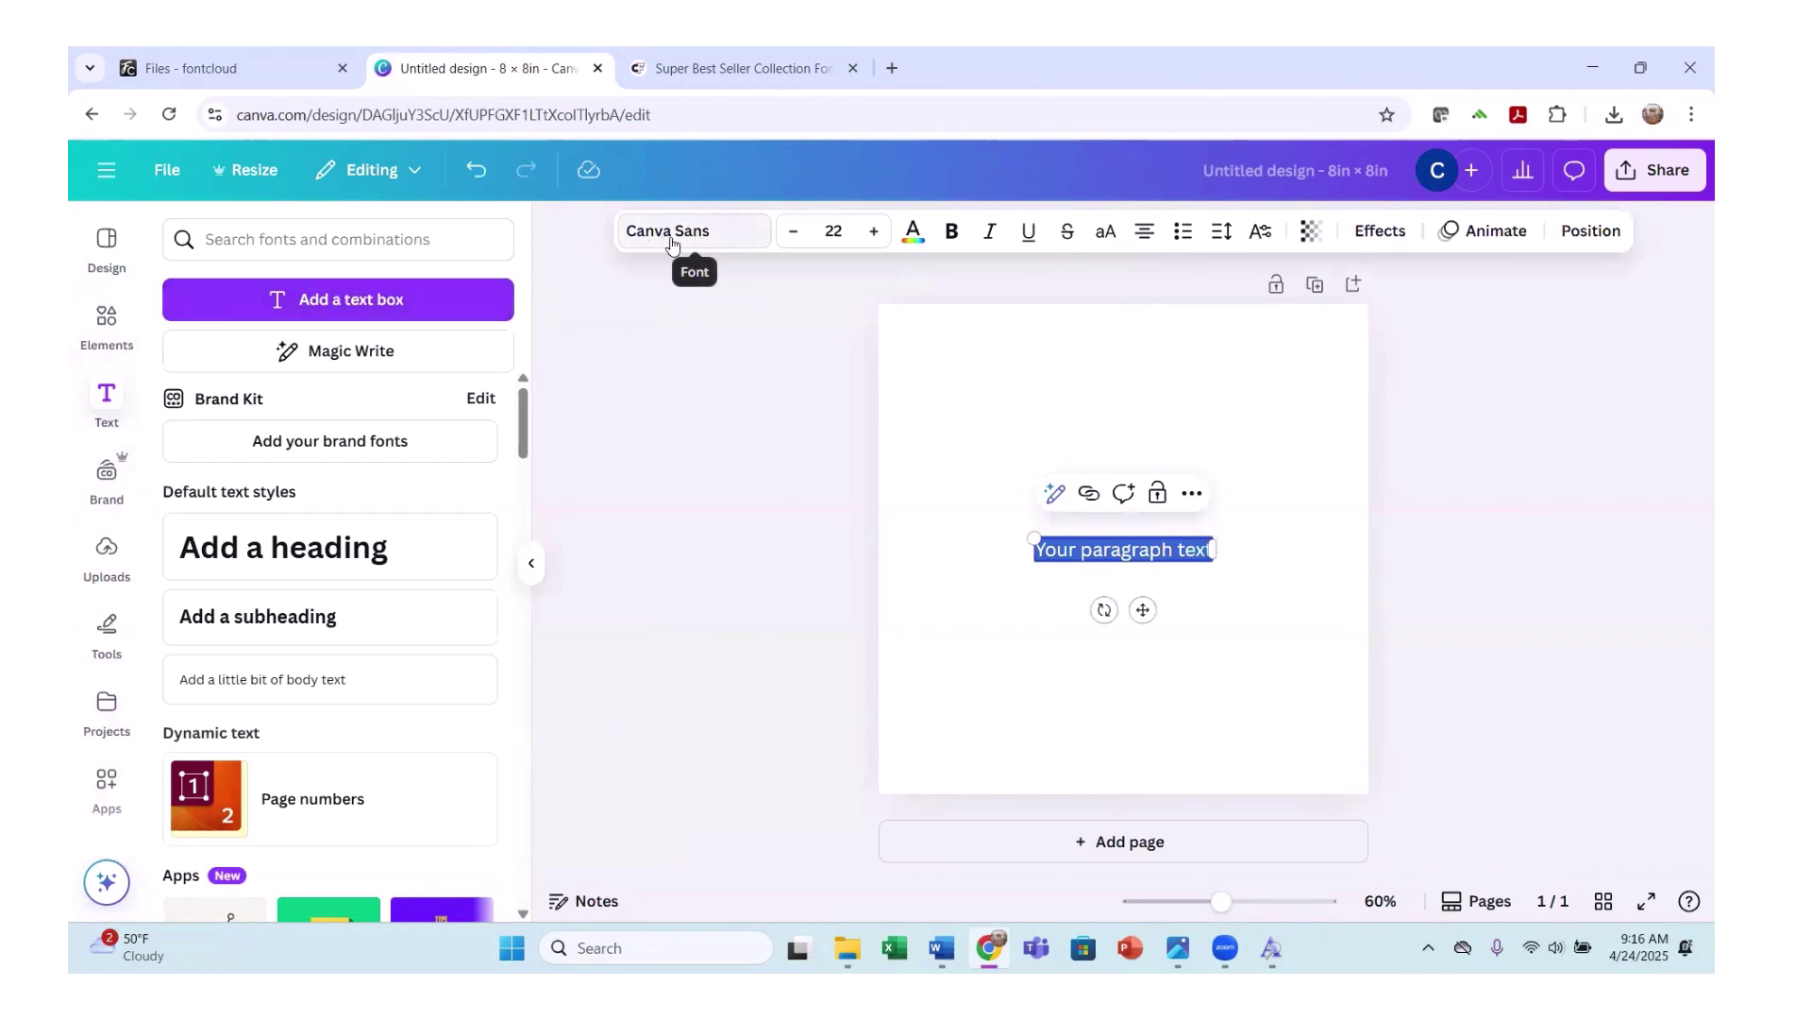
# Upload the Asita Signature OpenType font to Canva and confirm the right to use it.
pyautogui.click(670, 234)
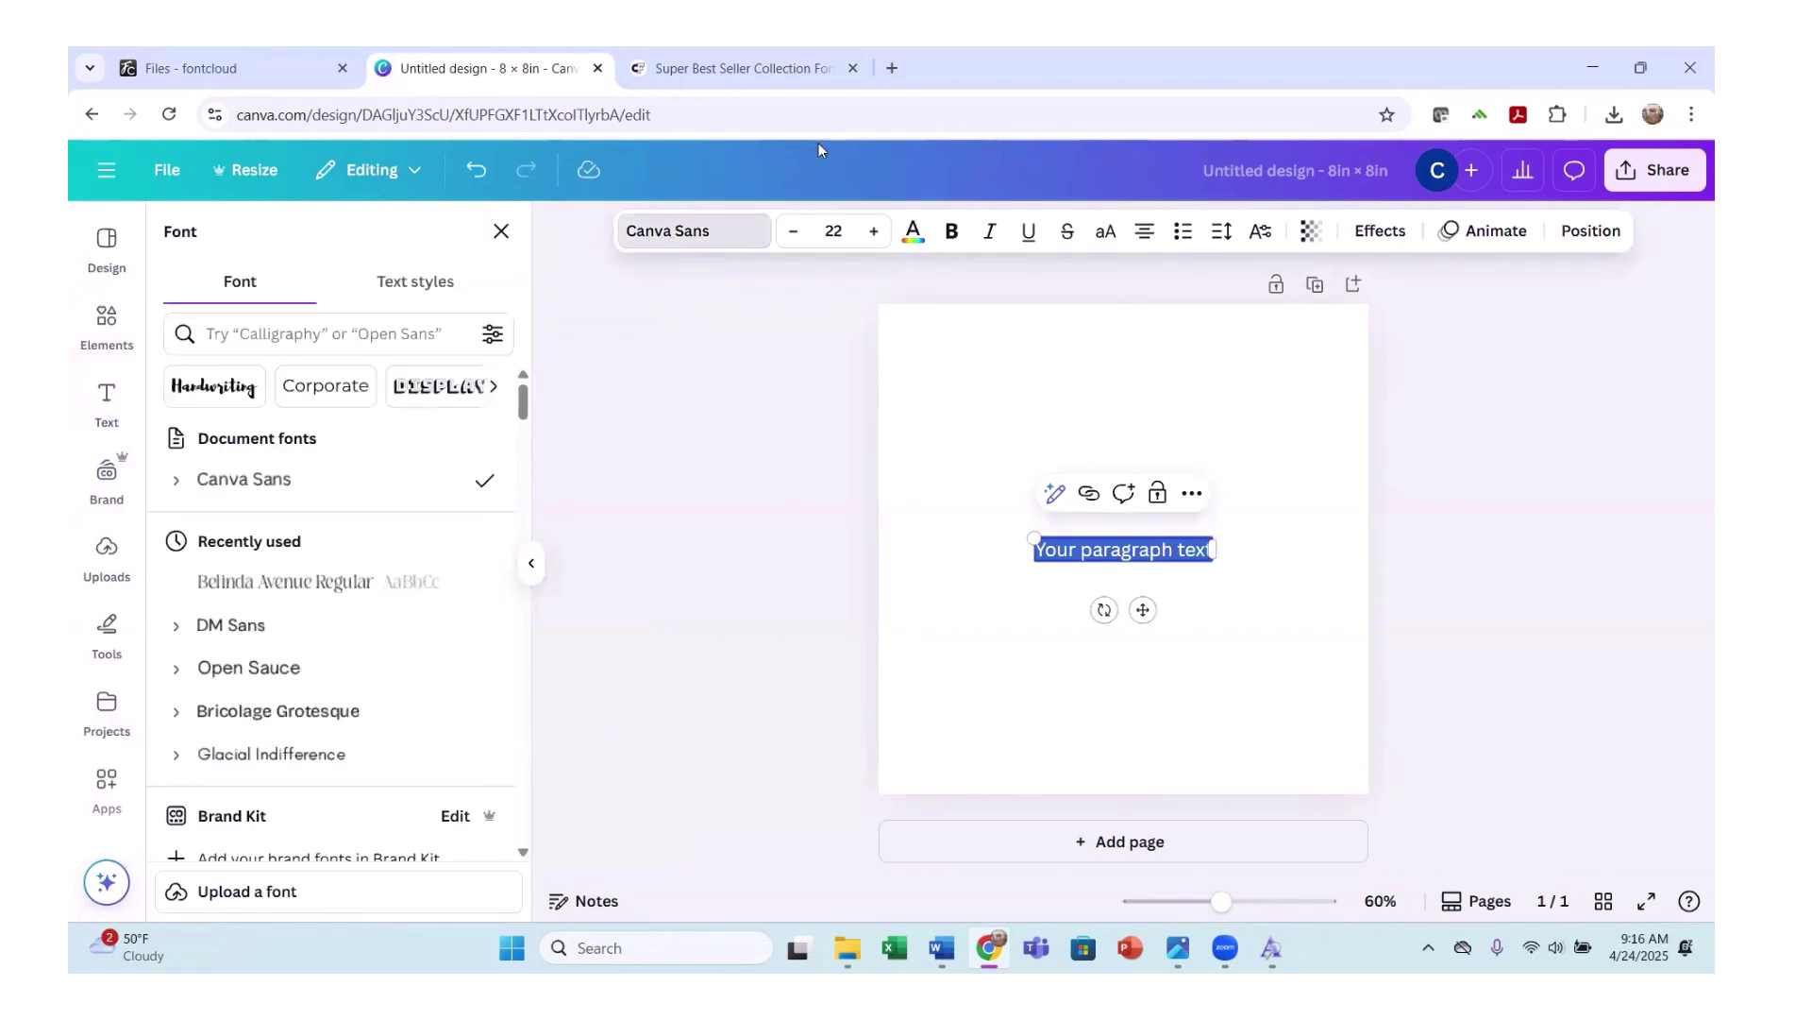
pyautogui.click(266, 903)
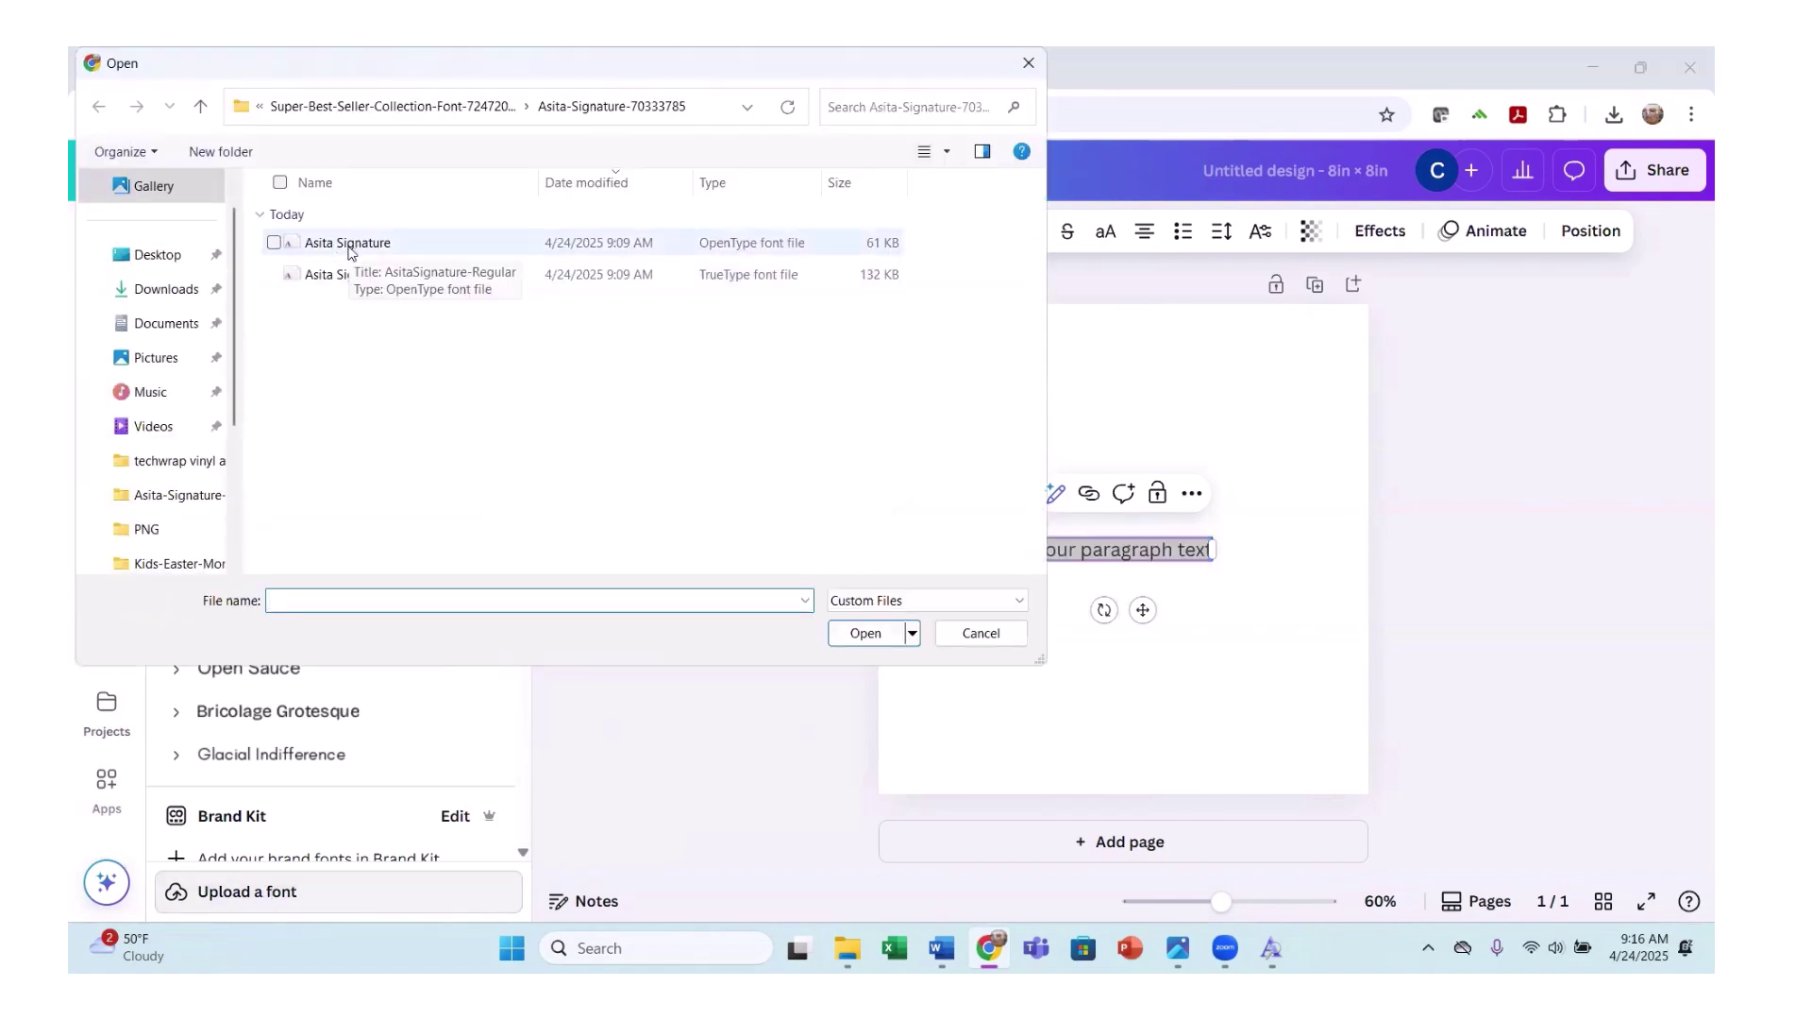
pyautogui.doubleClick(347, 246)
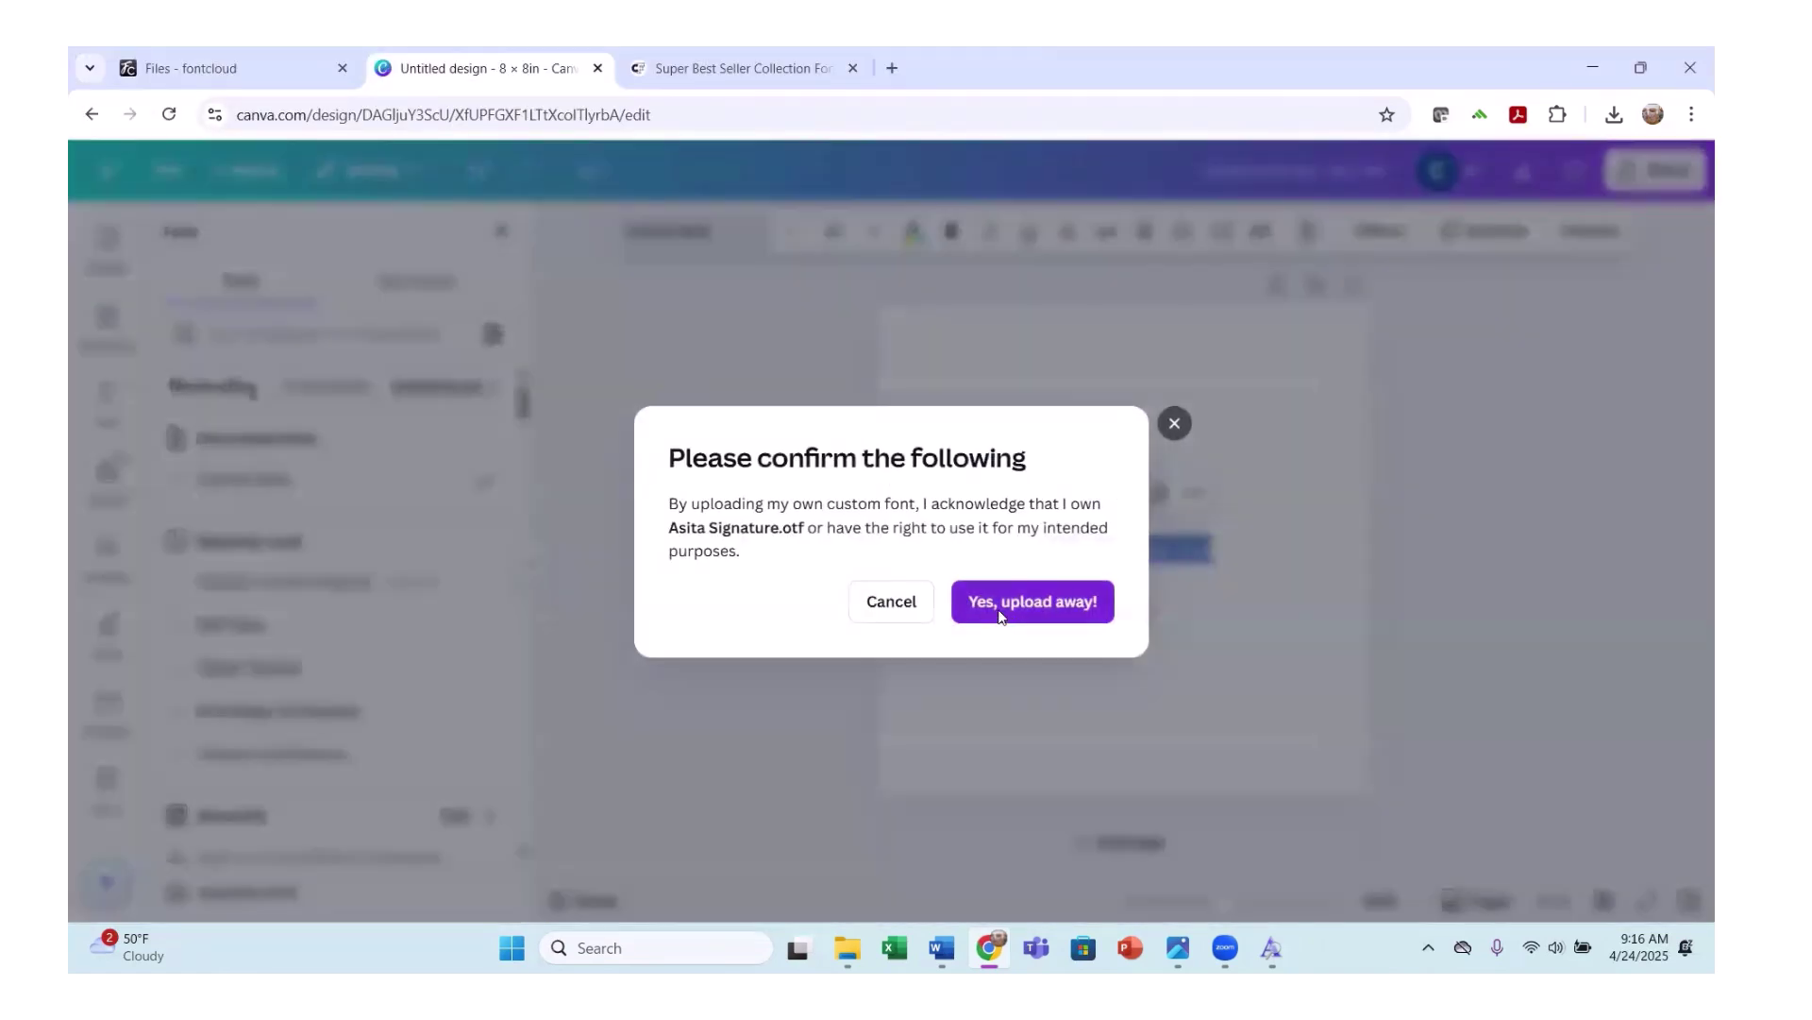
pyautogui.click(1006, 609)
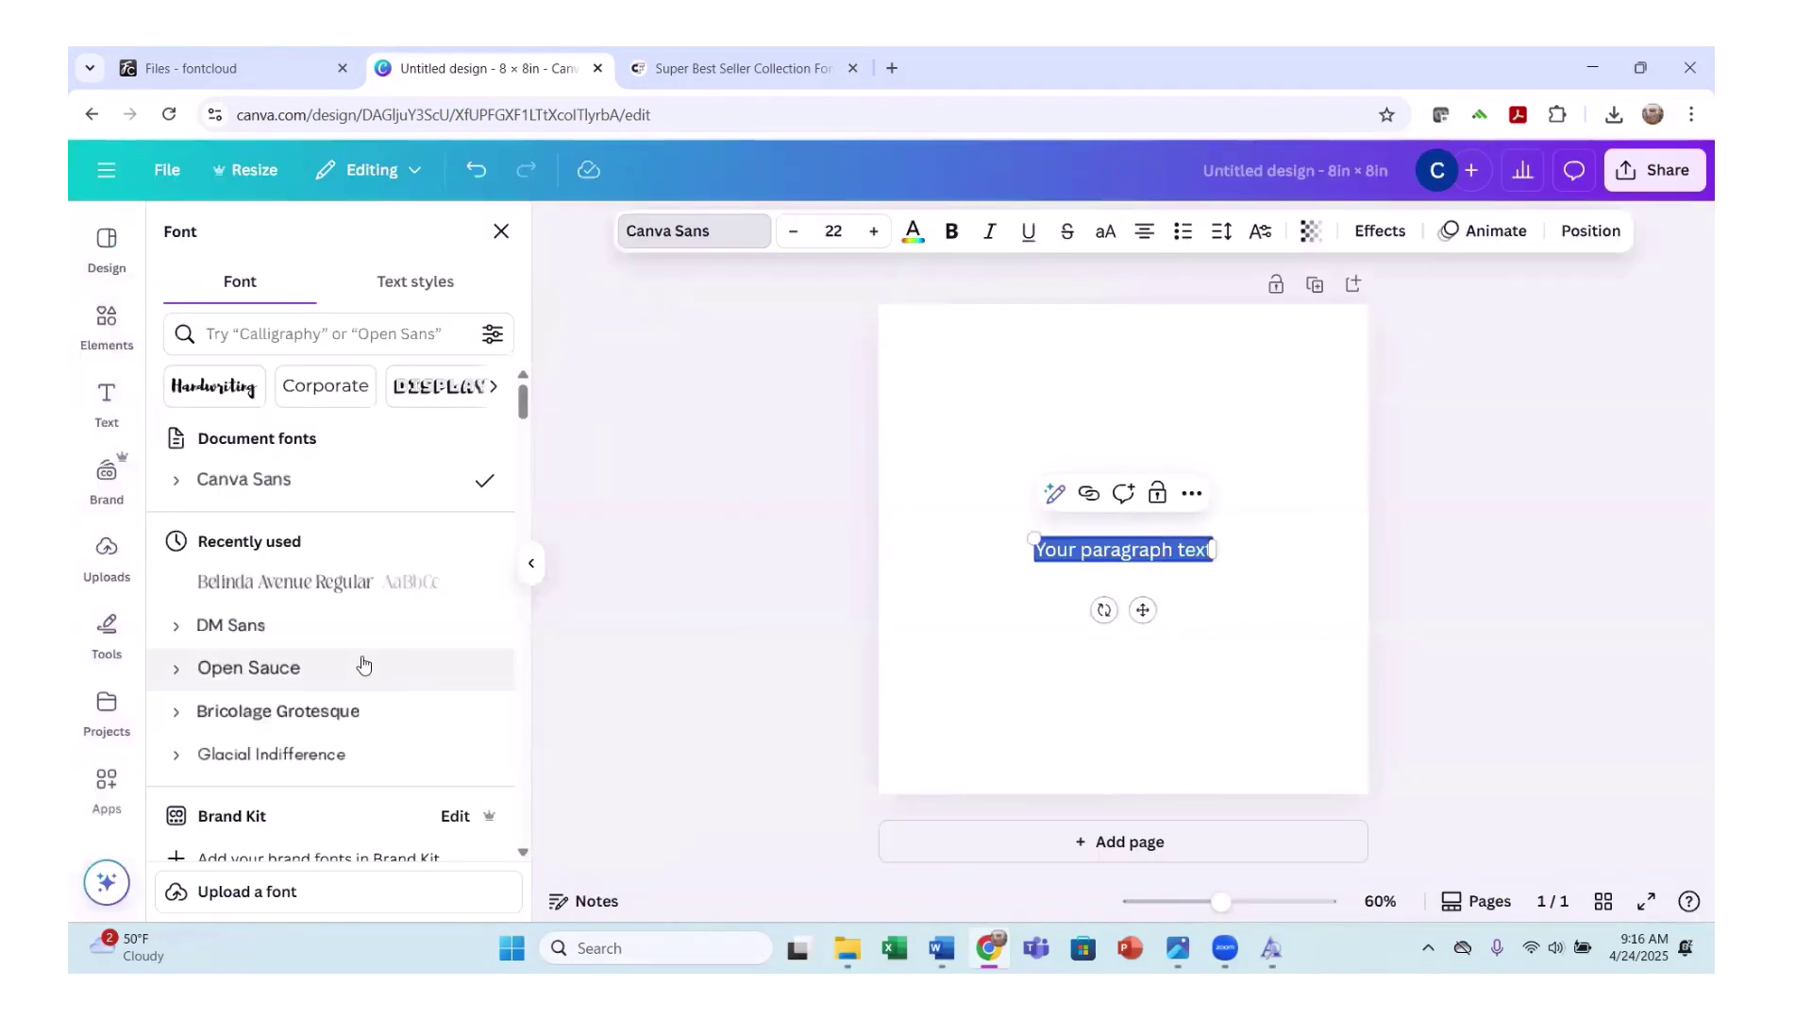
# Apply the uploaded Asita Signature Regular font to the text box.
pyautogui.scroll(-4, 352, 628)
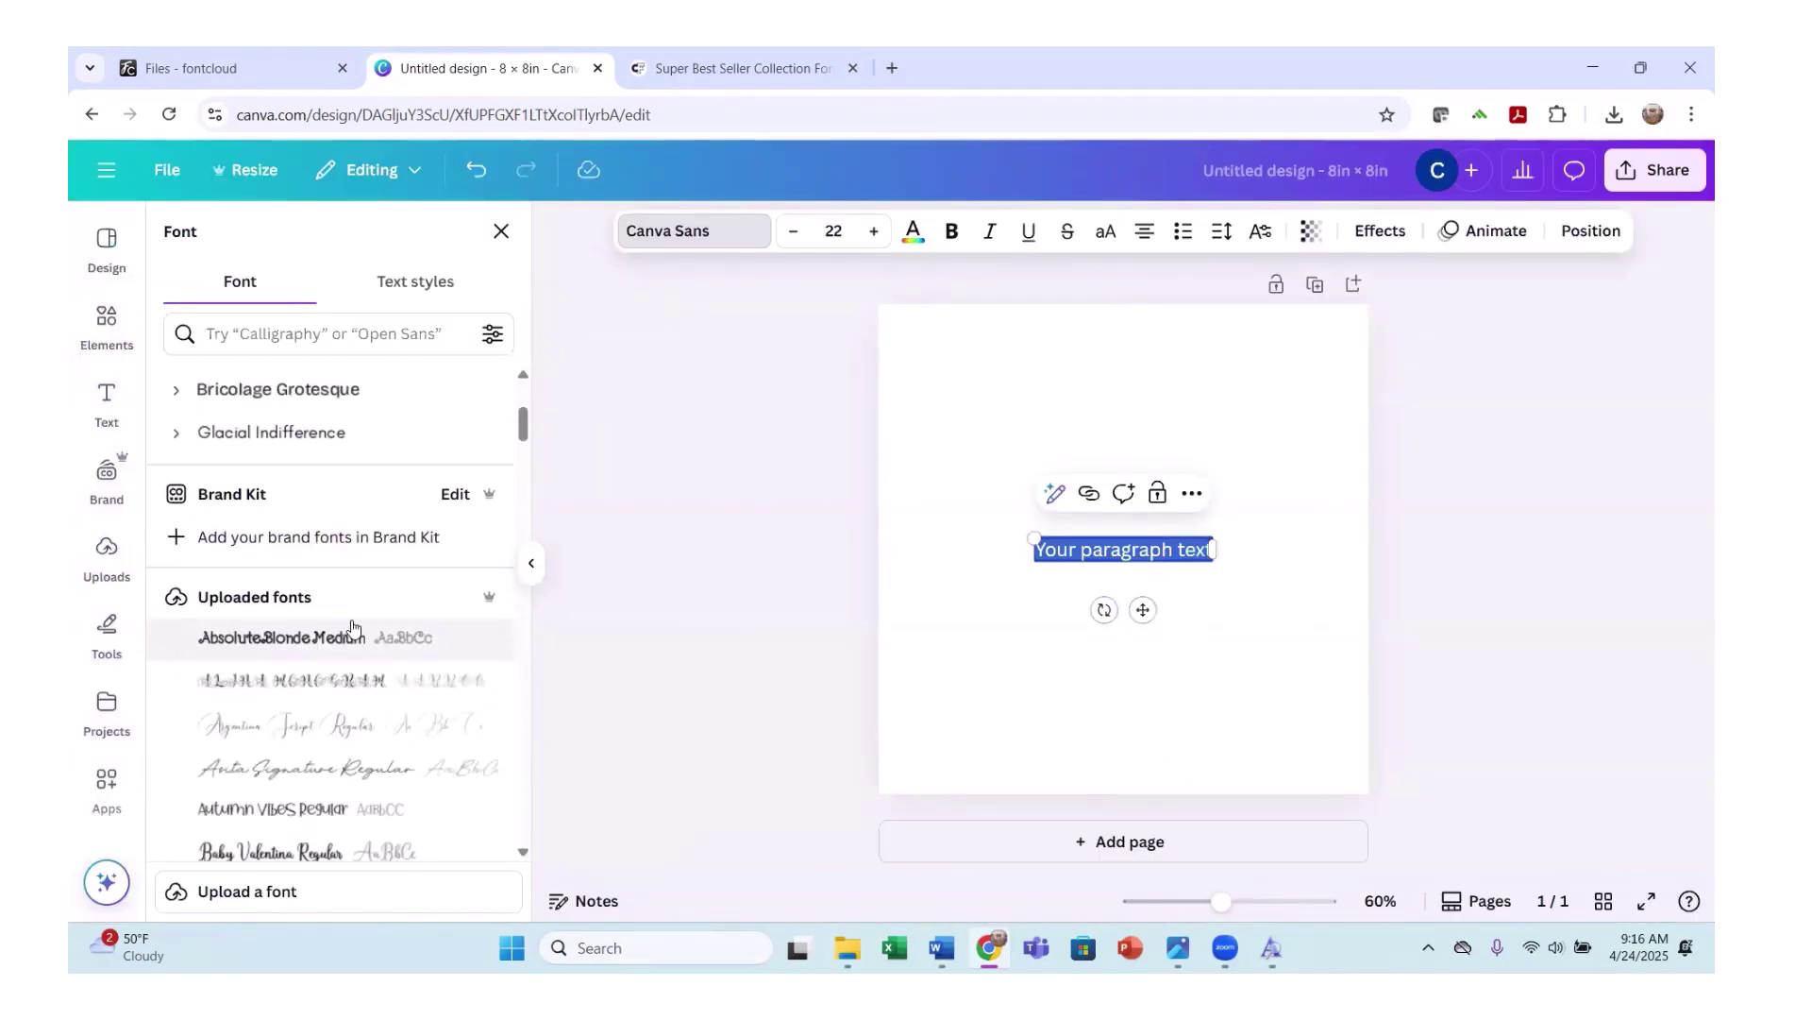
pyautogui.scroll(-1, 352, 628)
pyautogui.click(283, 670)
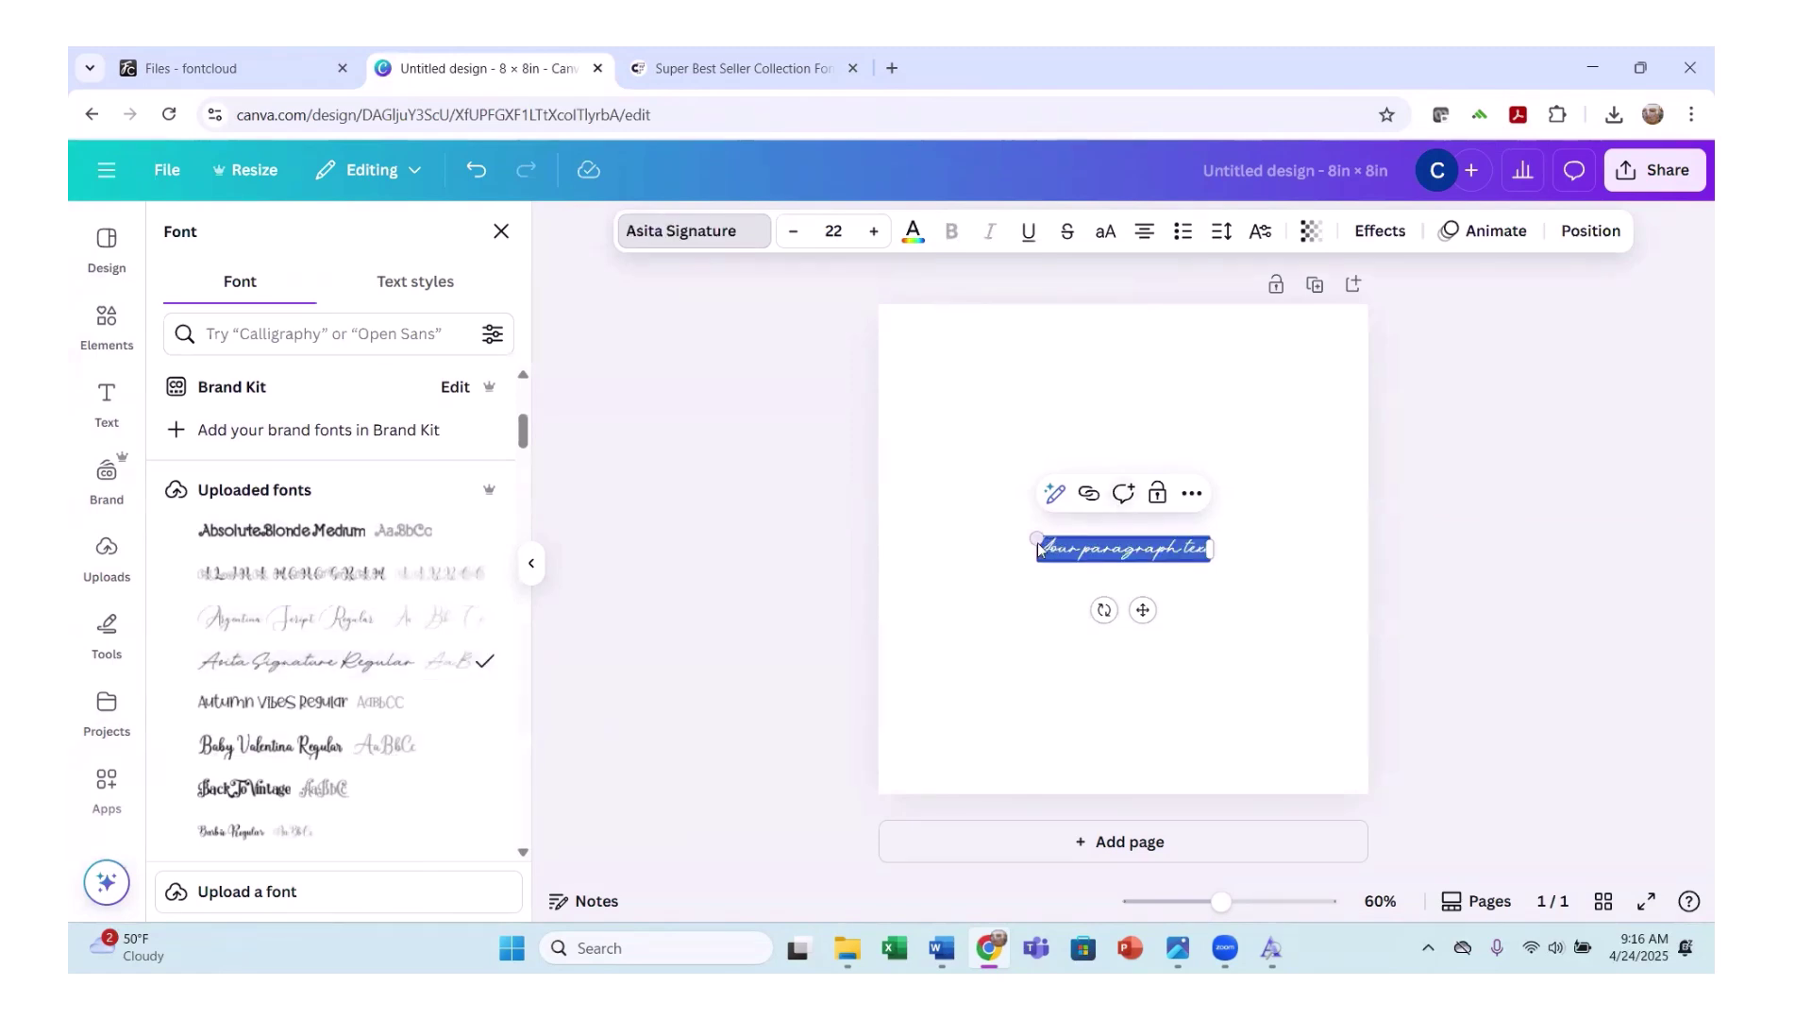
# Enlarge the text box to a font size of about 60.5 and move it within the page's width.
pyautogui.moveTo(1033, 534); pyautogui.dragTo(826, 510)
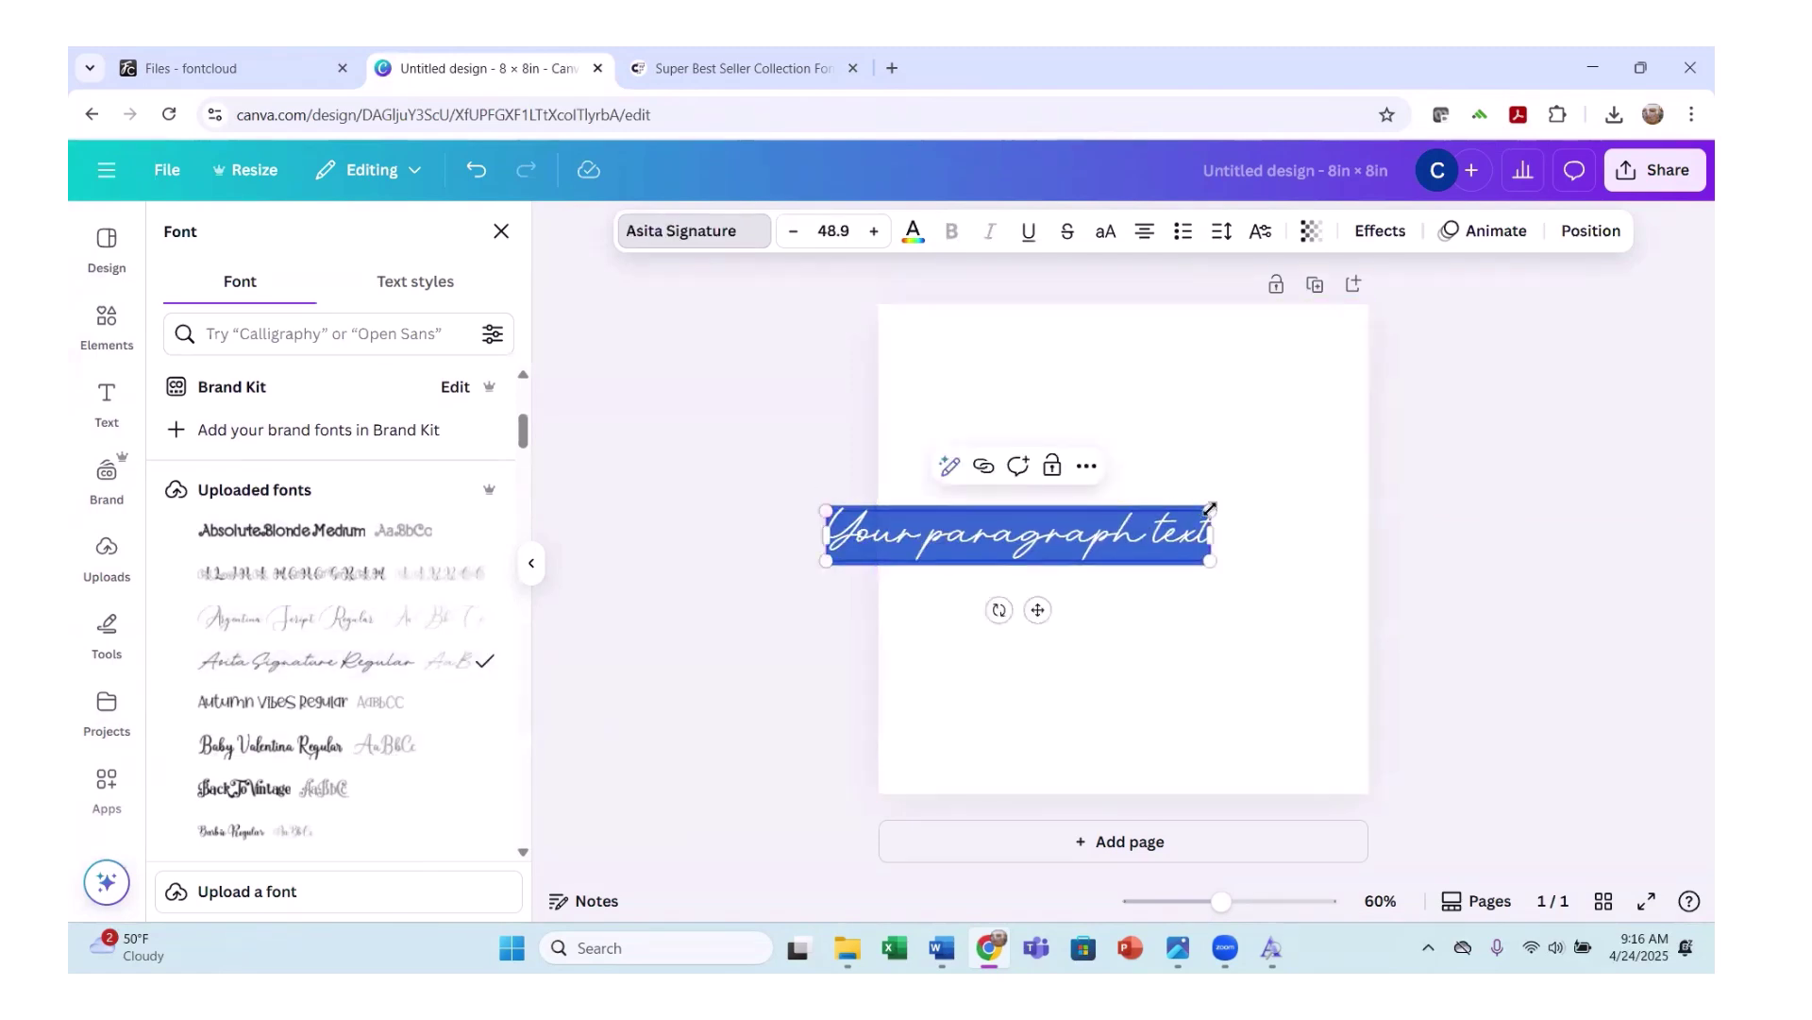
pyautogui.moveTo(1271, 462); pyautogui.dragTo(1293, 473)
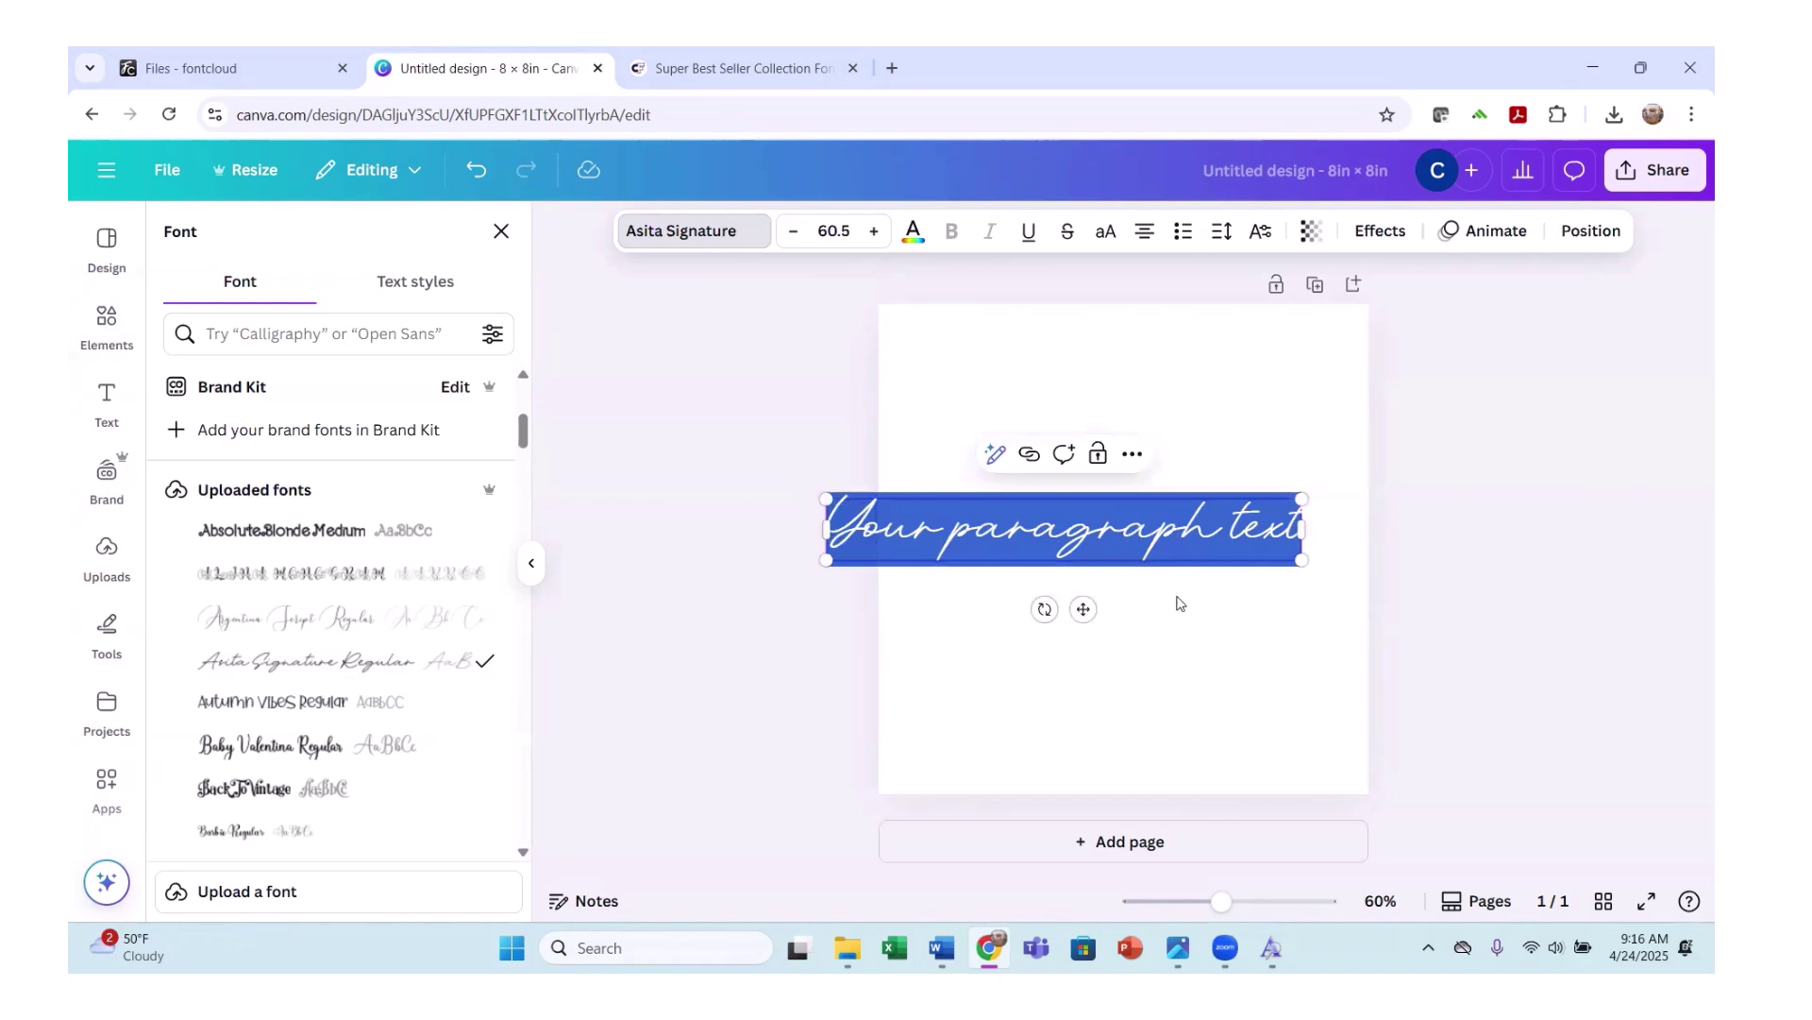
pyautogui.press('Escape')
pyautogui.moveTo(930, 499); pyautogui.dragTo(981, 486)
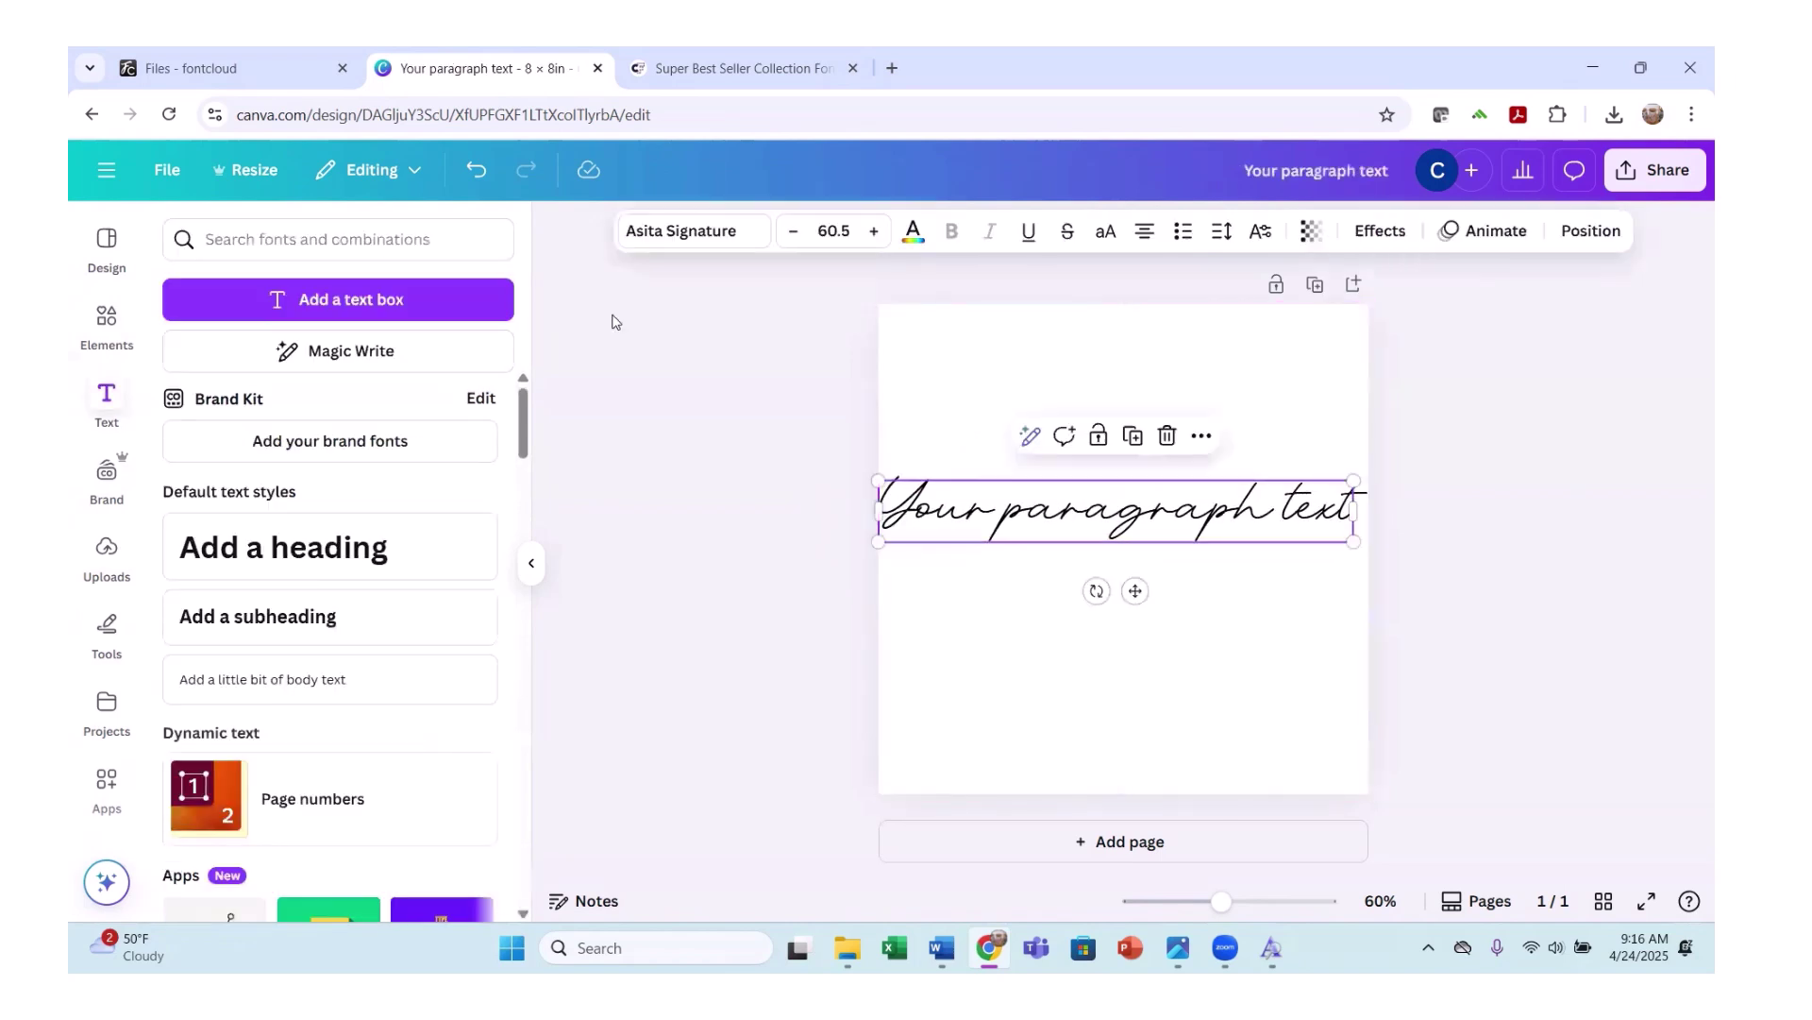
# Reduce the text's font size to 53.5.
pyautogui.click(802, 234)
pyautogui.click(802, 235)
pyautogui.click(802, 235)
pyautogui.click(803, 236)
pyautogui.click(804, 236)
pyautogui.click(804, 236)
pyautogui.click(805, 236)
# Replace the placeholder text with "Asita" and enlarge its text box to a font size of about 145.
pyautogui.doubleClick(1230, 512)
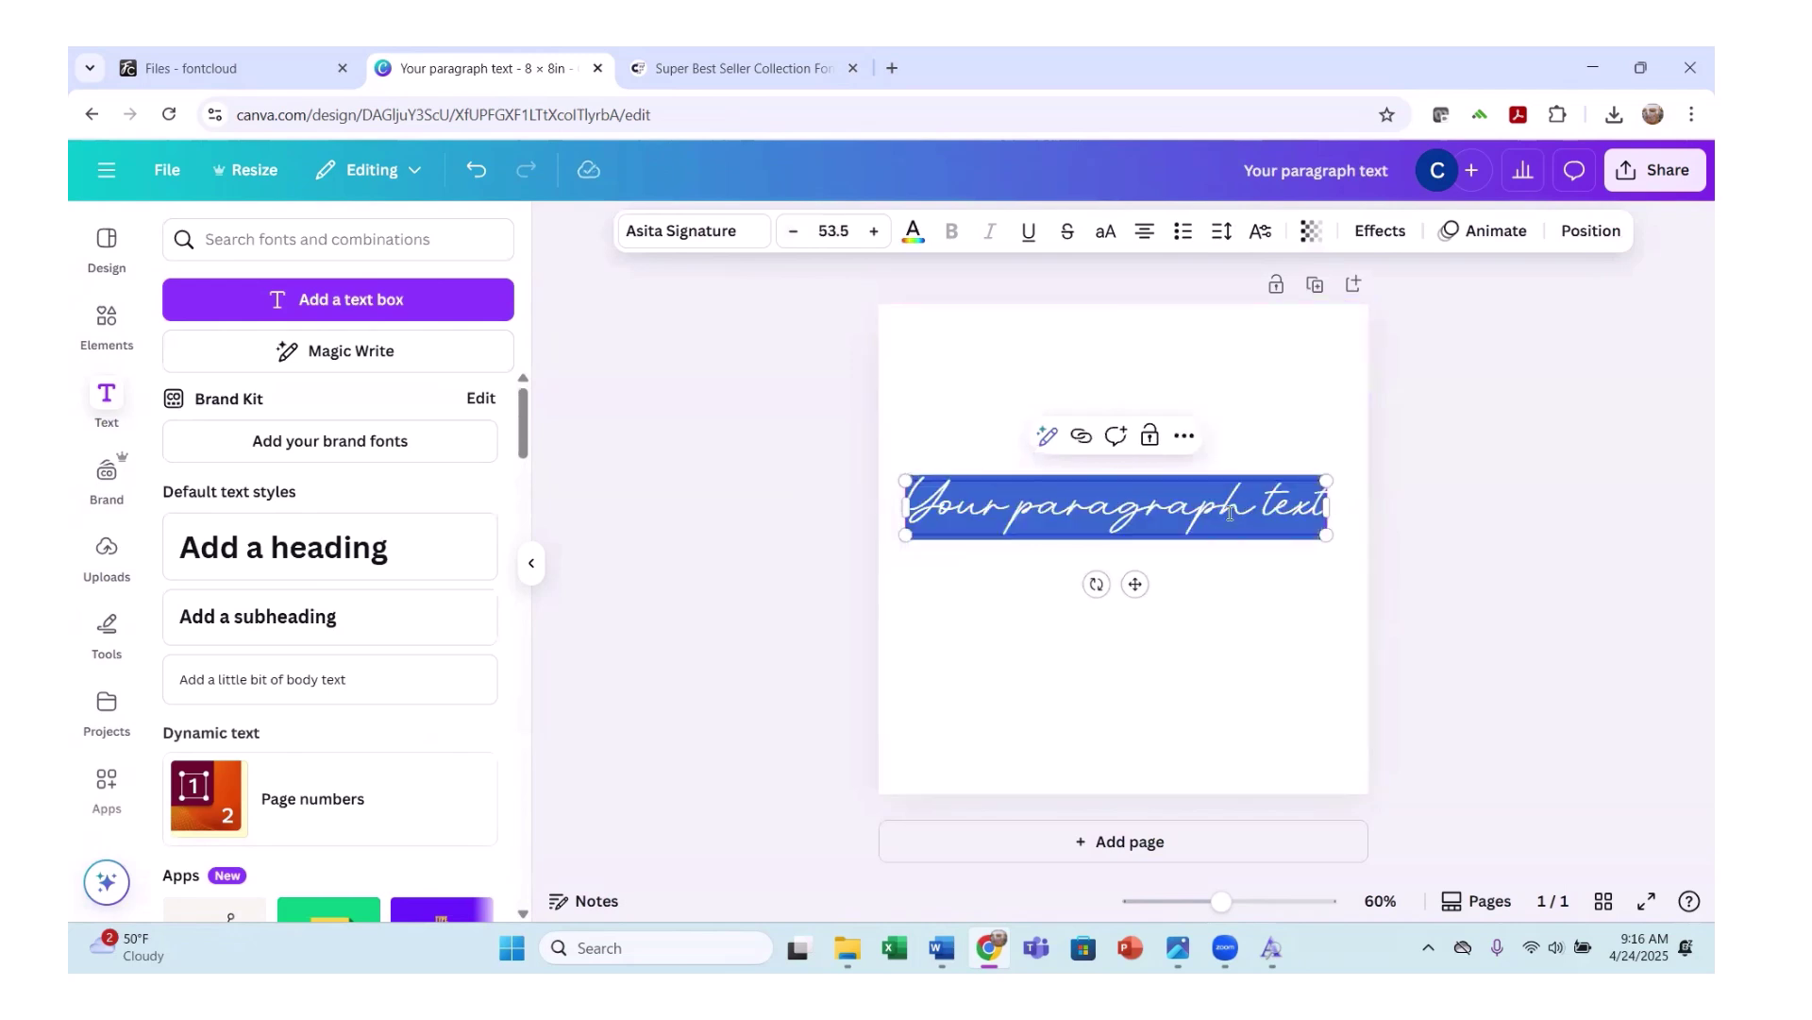
pyautogui.write('ASit')
pyautogui.press('BackSpace')
pyautogui.press('BackSpace')
pyautogui.press('BackSpace')
pyautogui.write('sit')
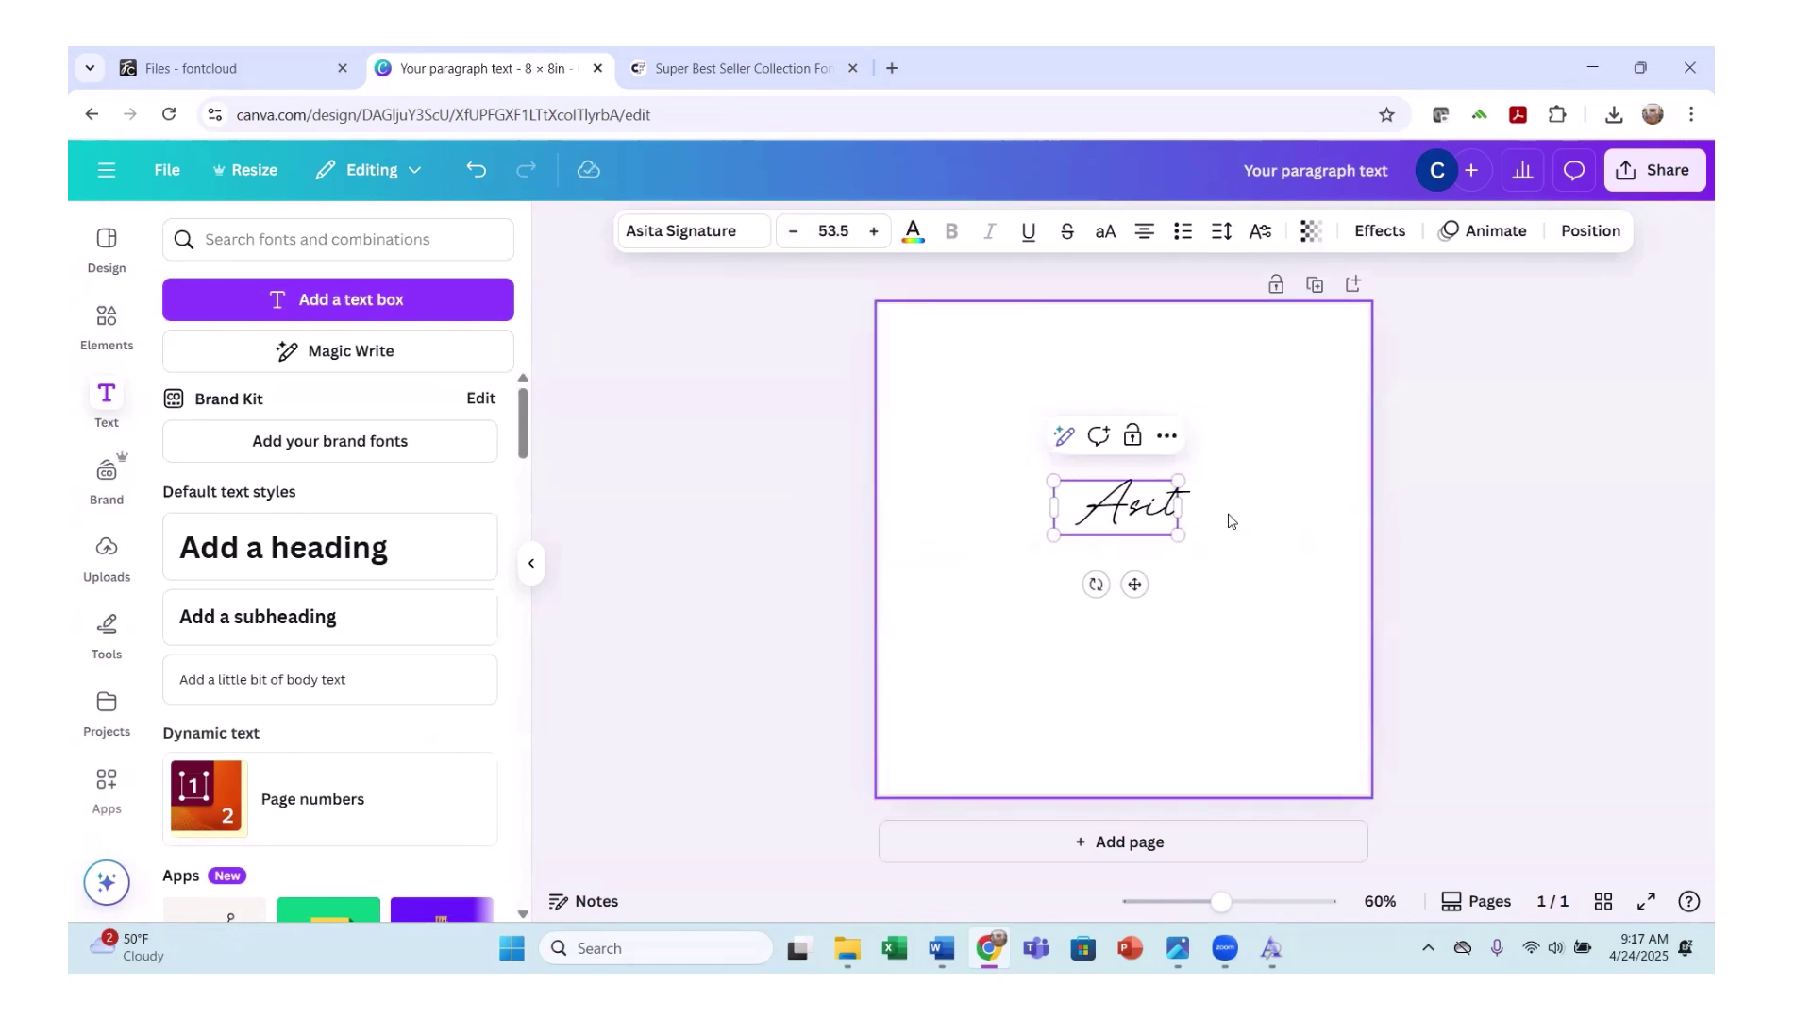
pyautogui.press('BackSpace')
pyautogui.write('sta')
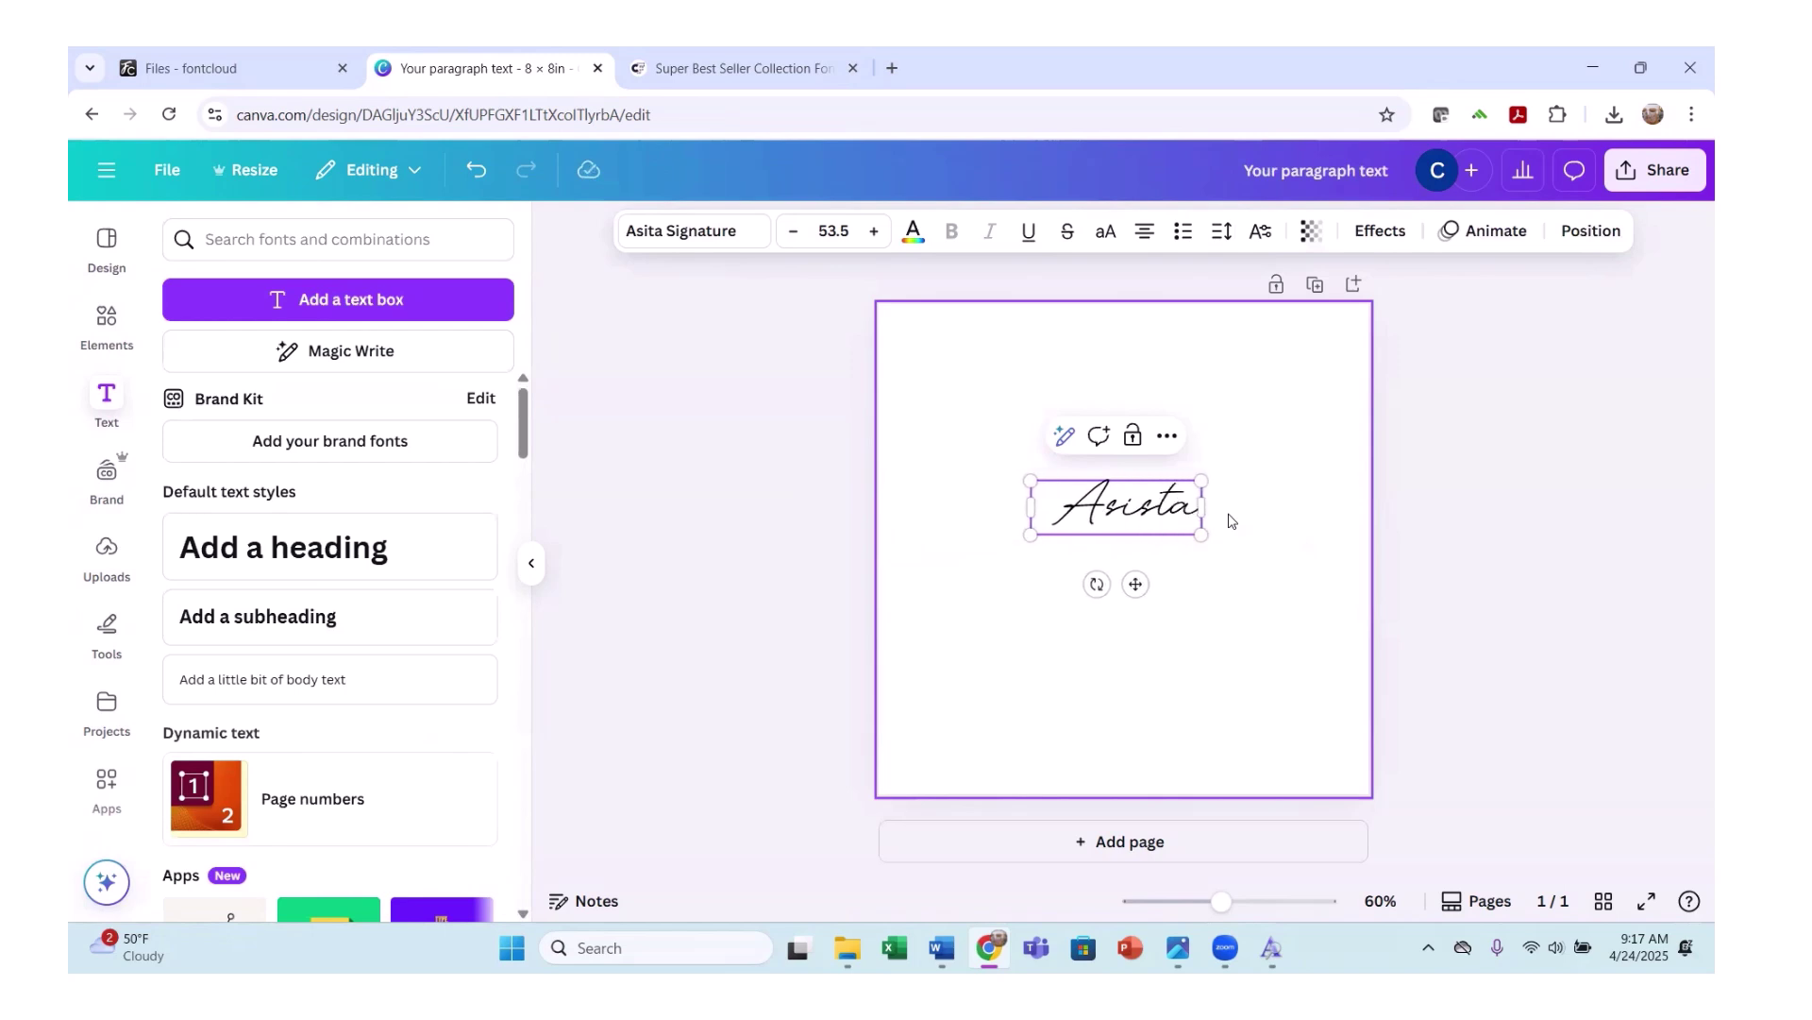
pyautogui.press('BackSpace')
pyautogui.press('BackSpace')
pyautogui.press('BackSpace')
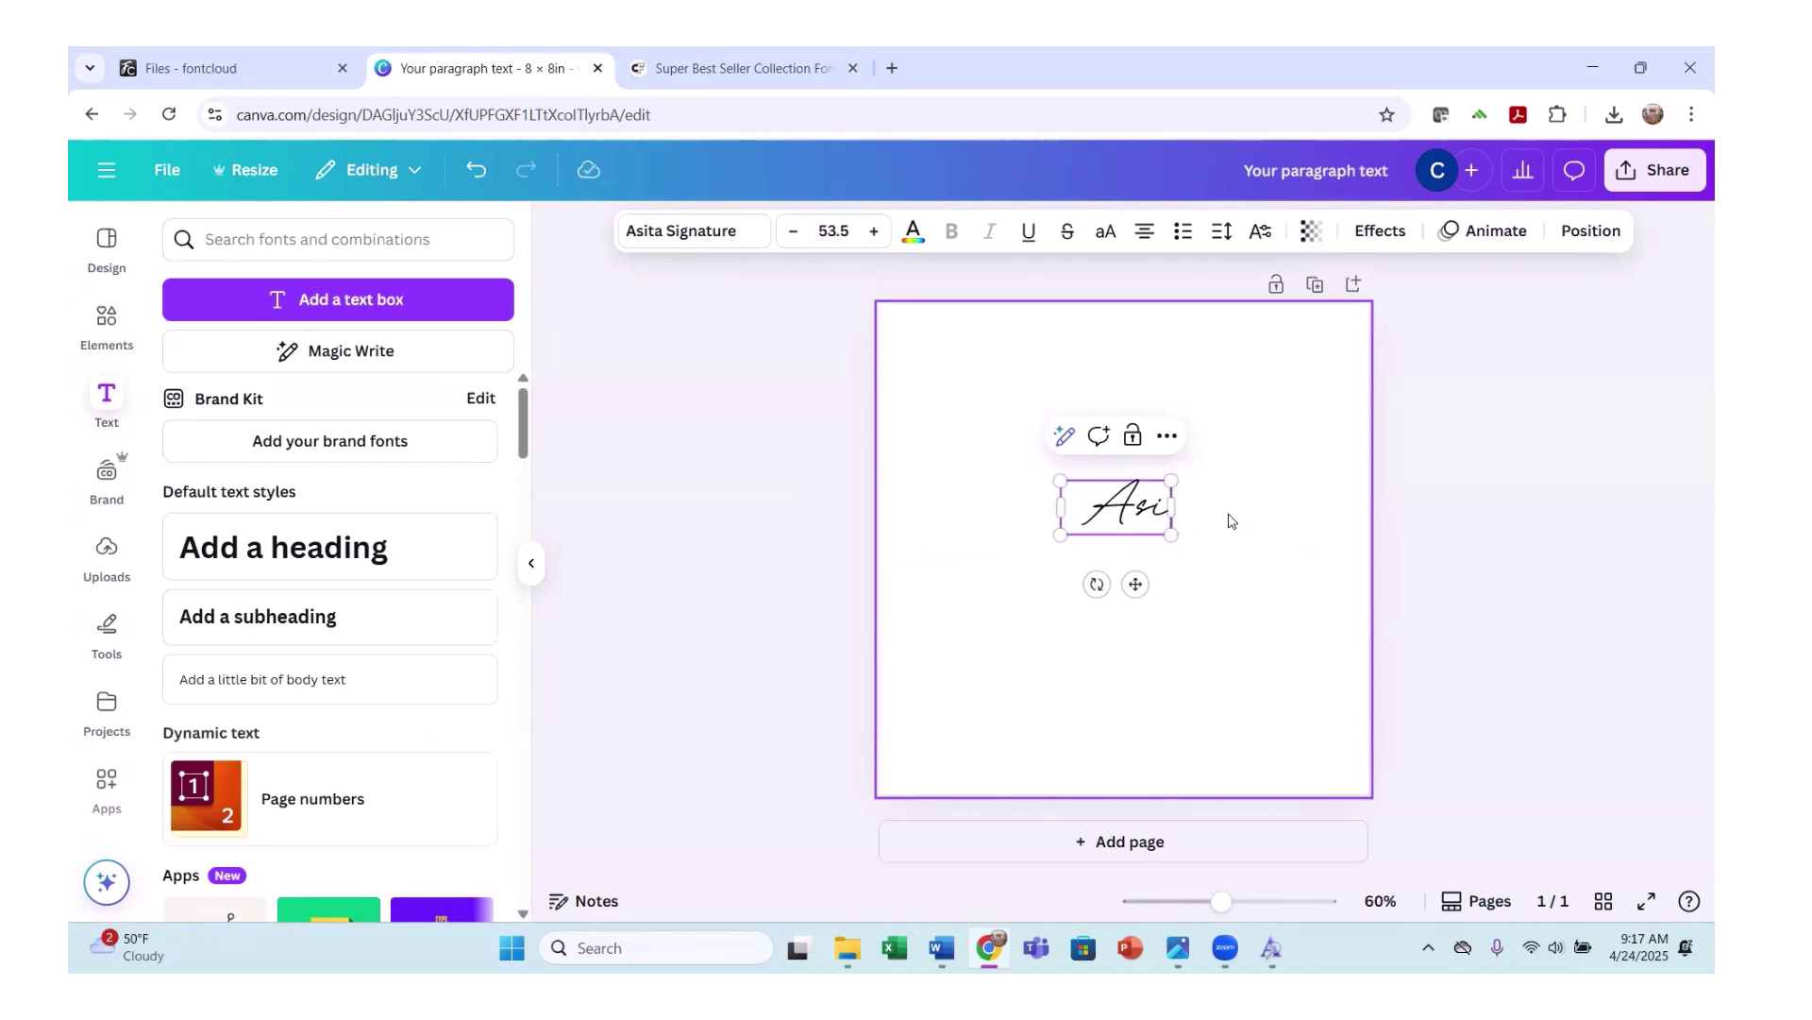
pyautogui.write('ta')
pyautogui.moveTo(1038, 481); pyautogui.dragTo(892, 430)
pyautogui.moveTo(1193, 535); pyautogui.dragTo(1310, 576)
# Switch to Fontcloud and examine the Asita Signature glyphs, including the accented letters and double-letter ligatures.
pyautogui.click(226, 68)
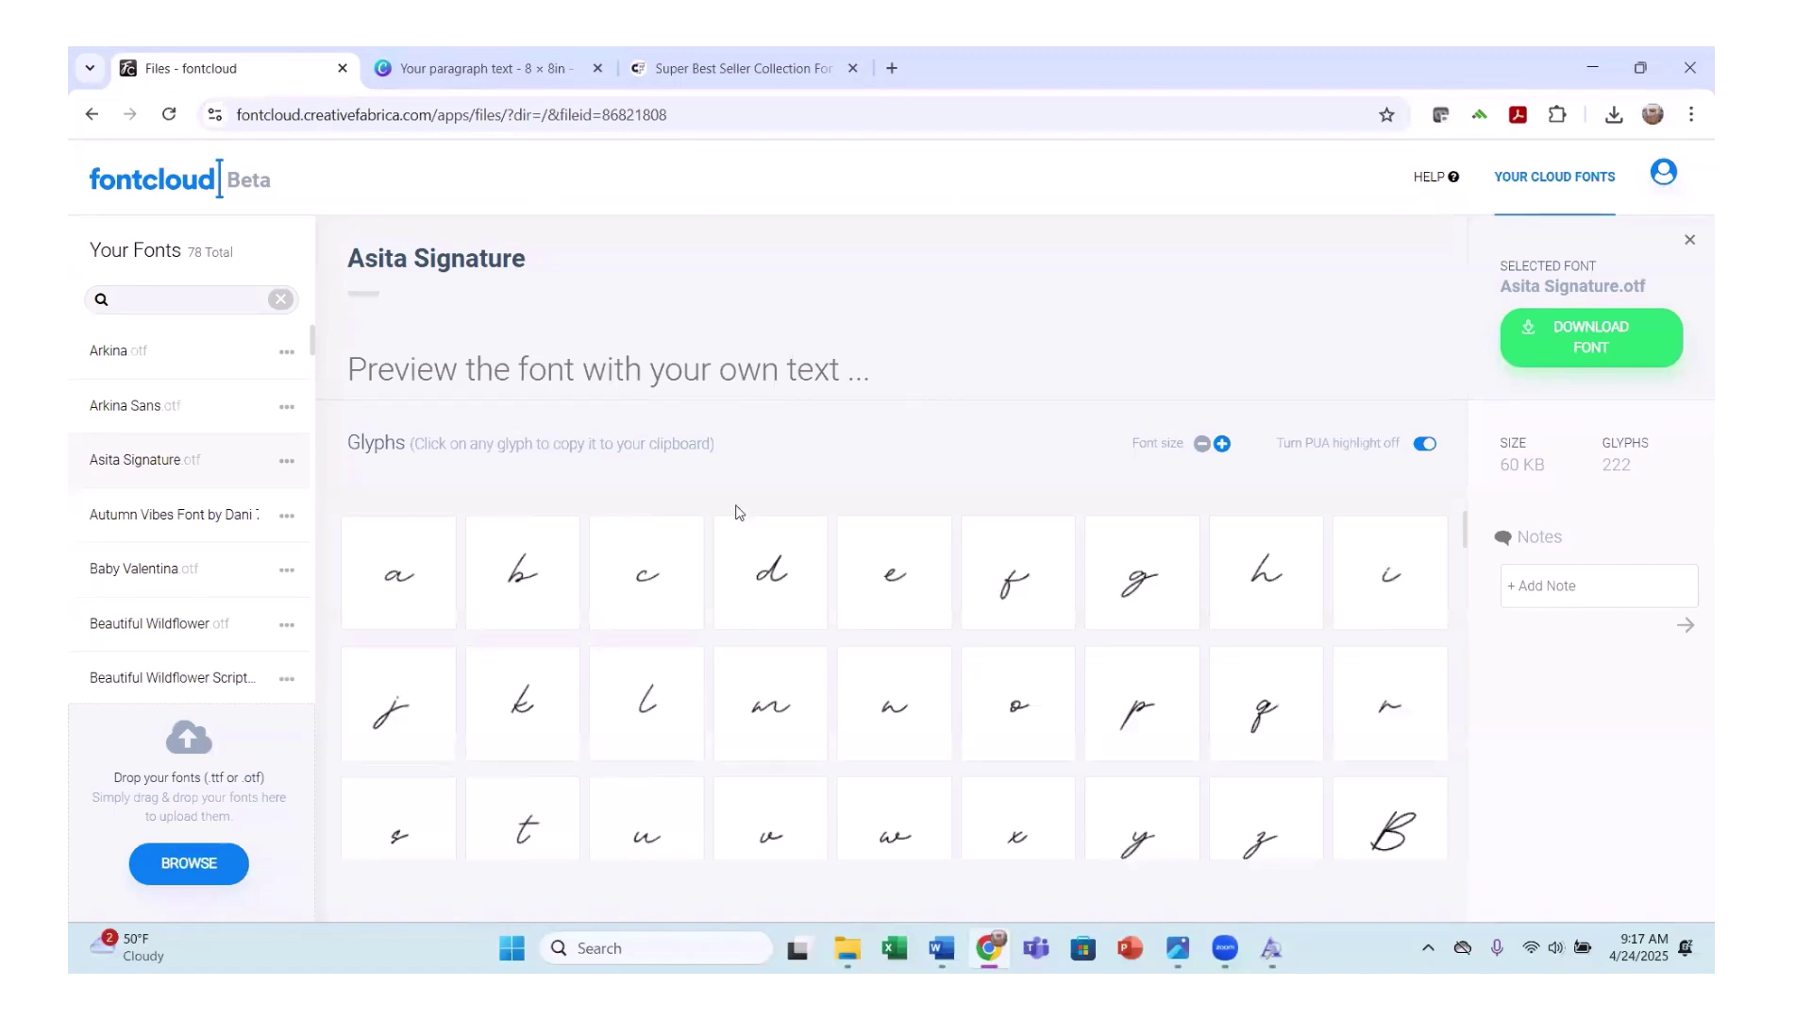
pyautogui.scroll(-8, 846, 575)
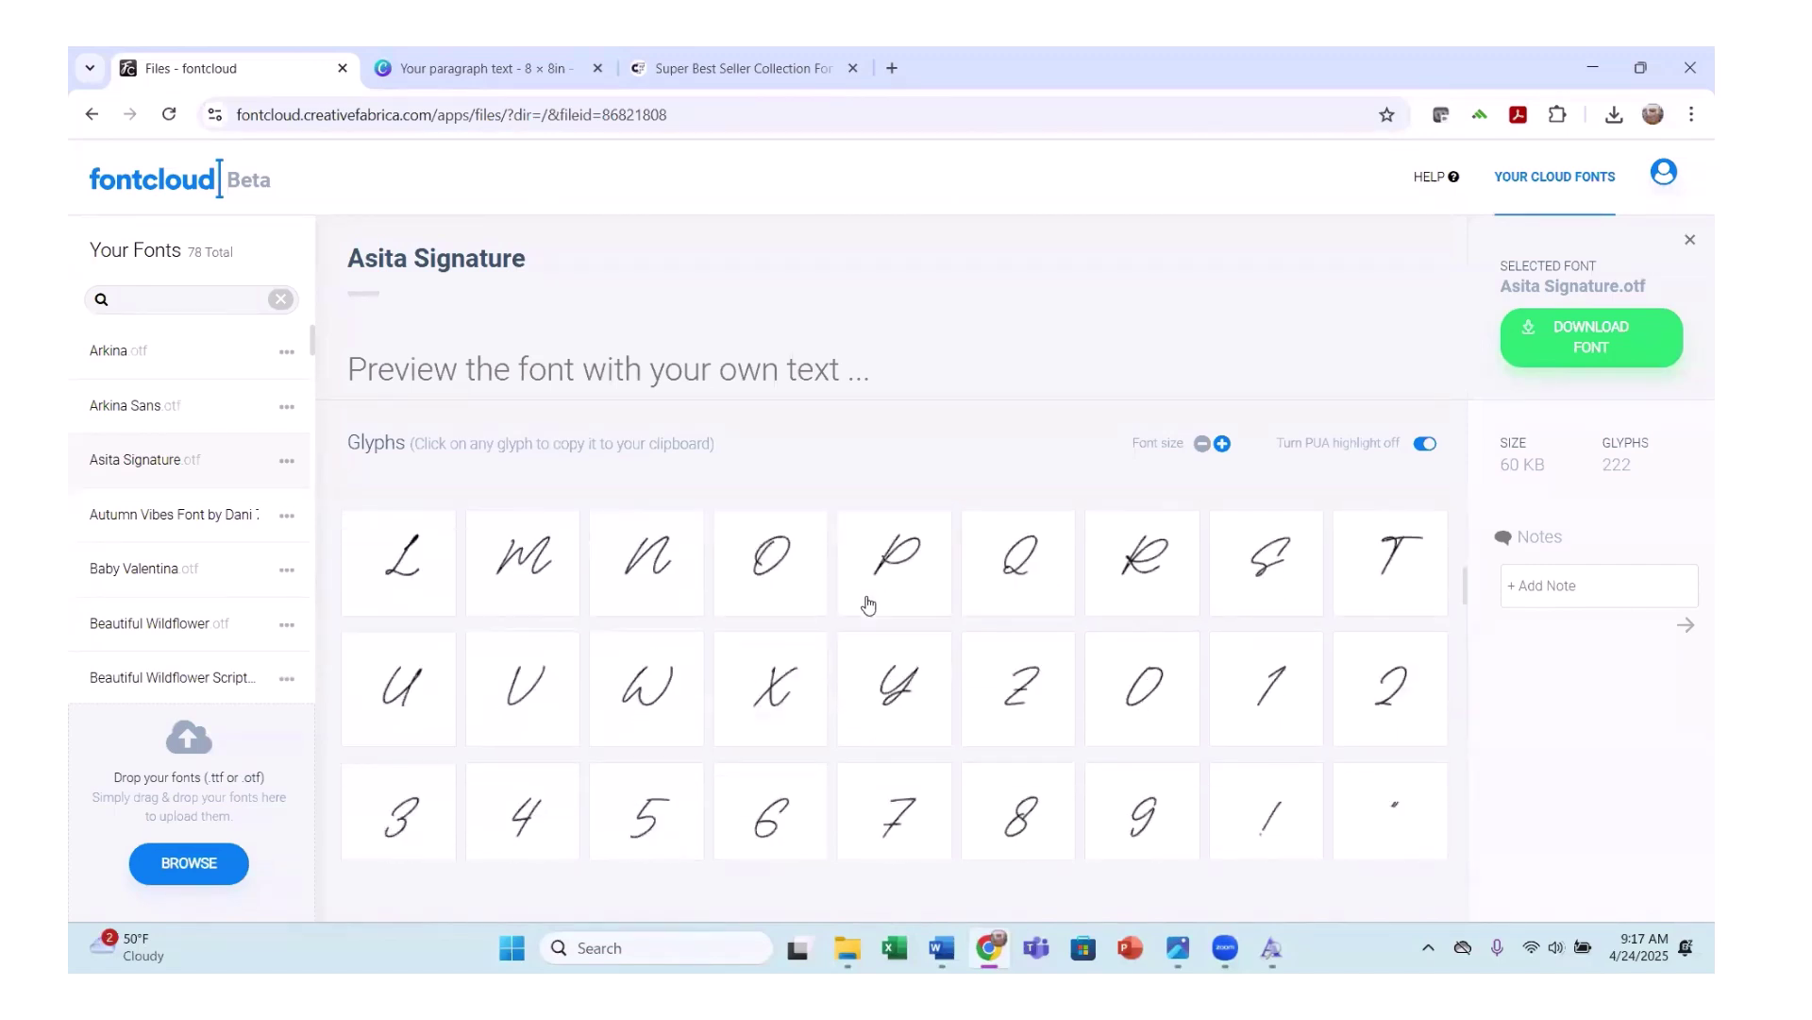
pyautogui.scroll(-5, 868, 605)
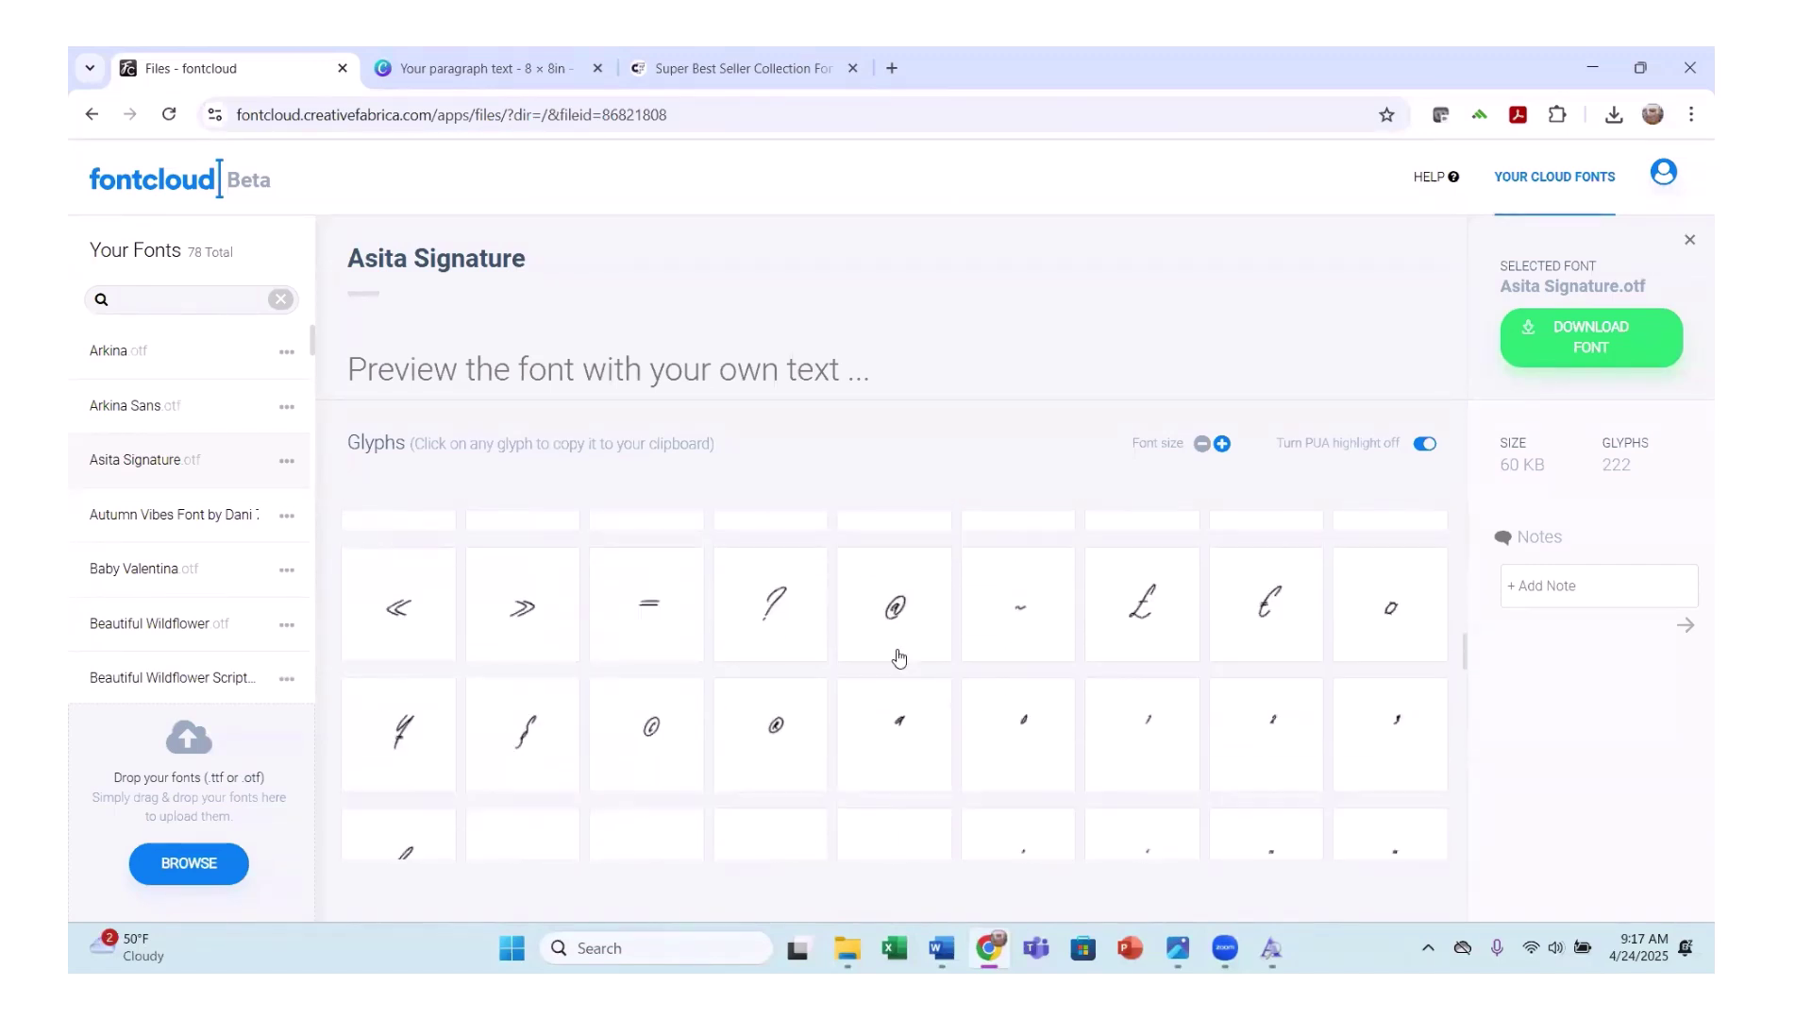
pyautogui.scroll(-6, 901, 649)
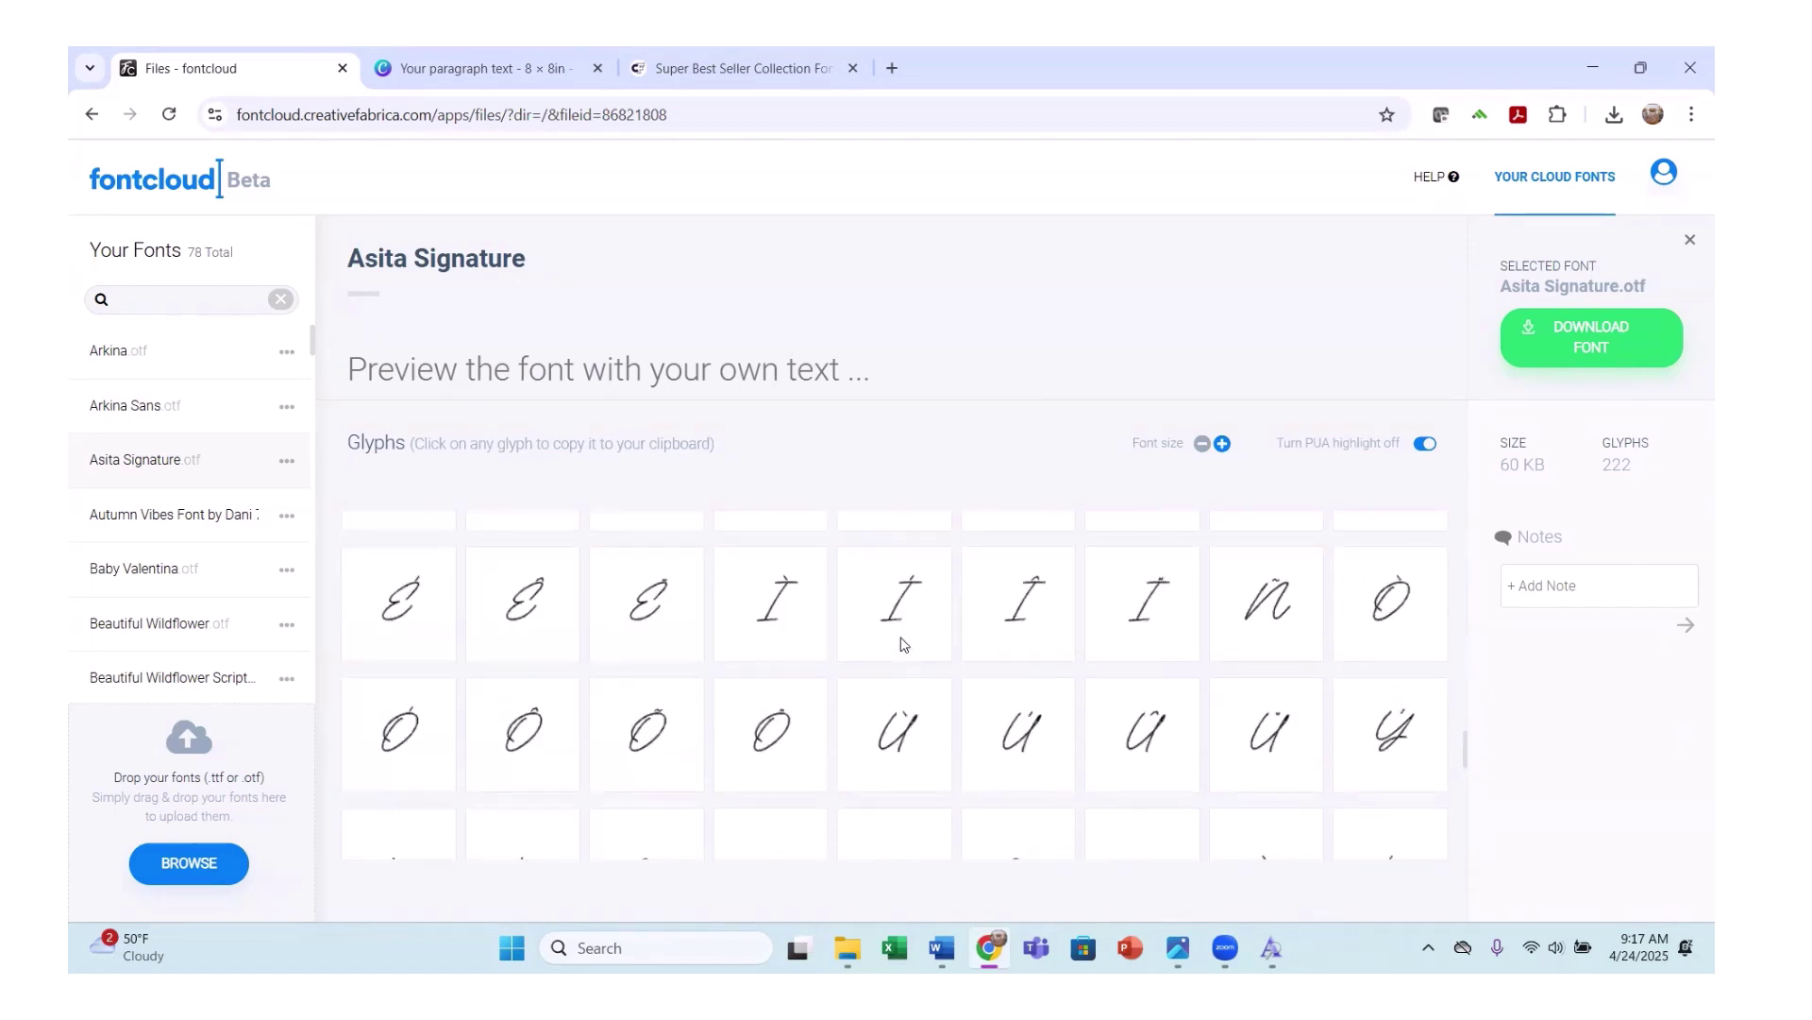
pyautogui.scroll(-5, 901, 645)
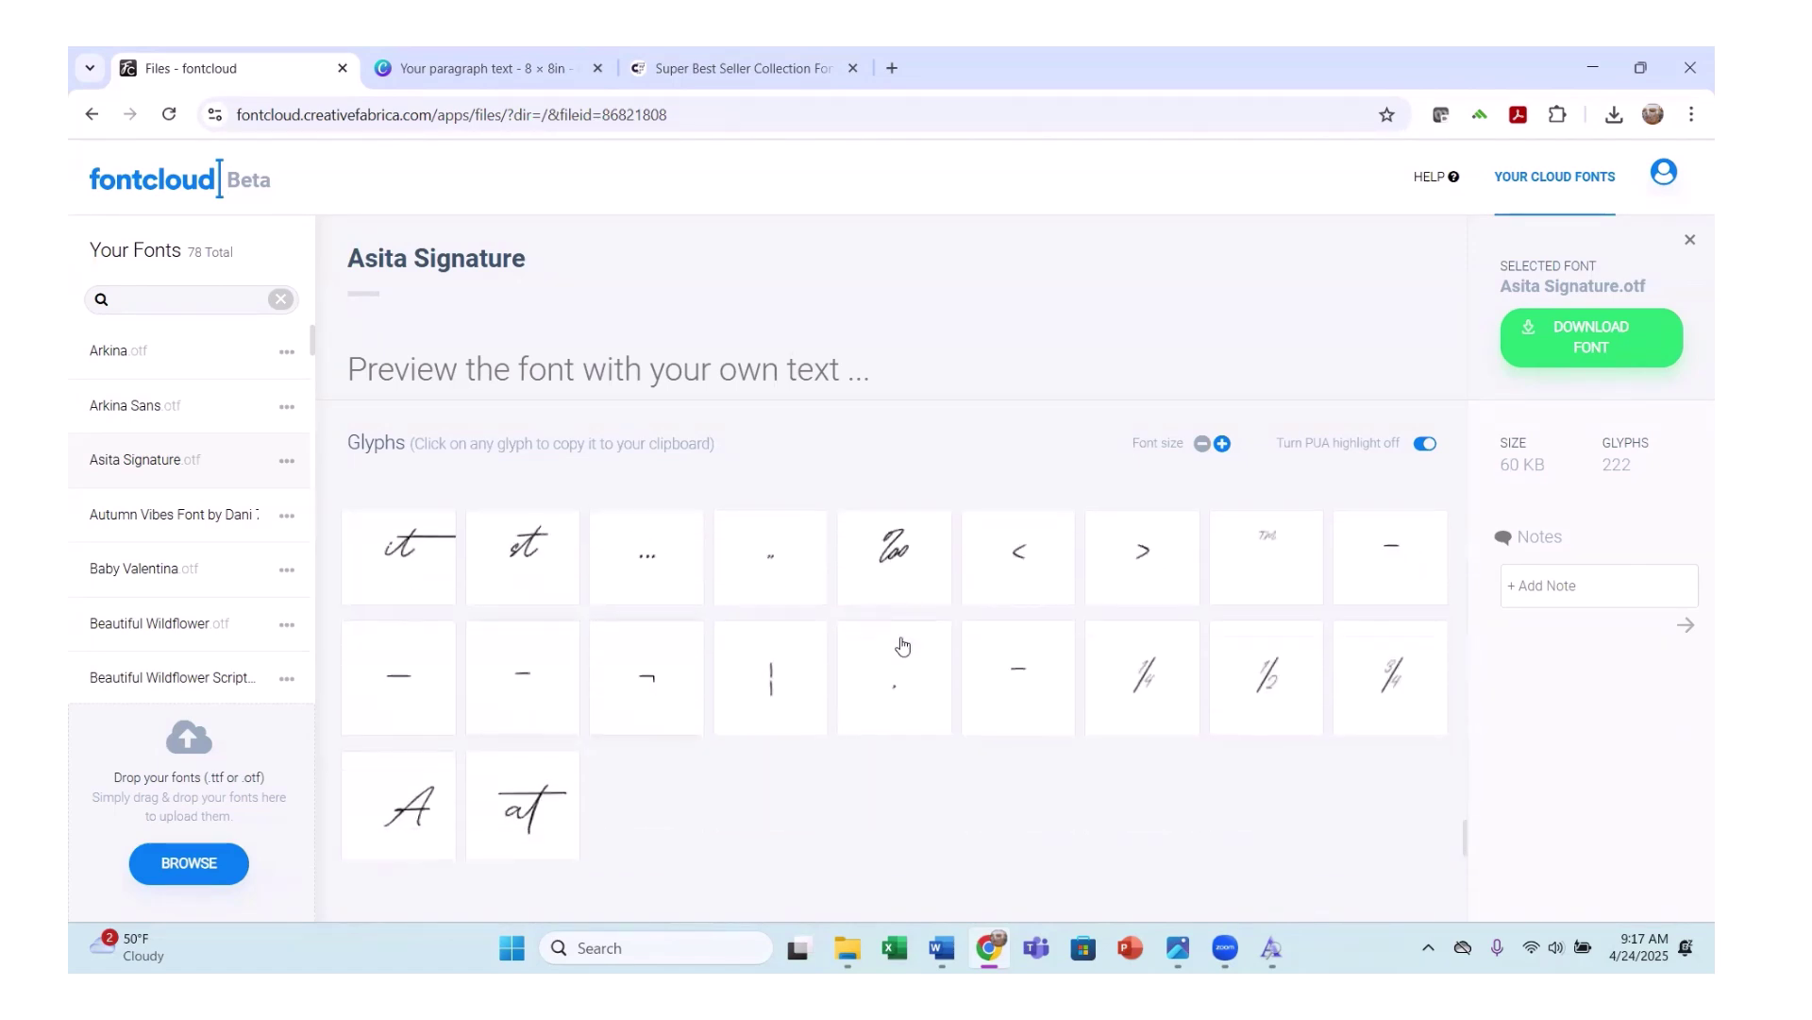
pyautogui.scroll(1, 930, 642)
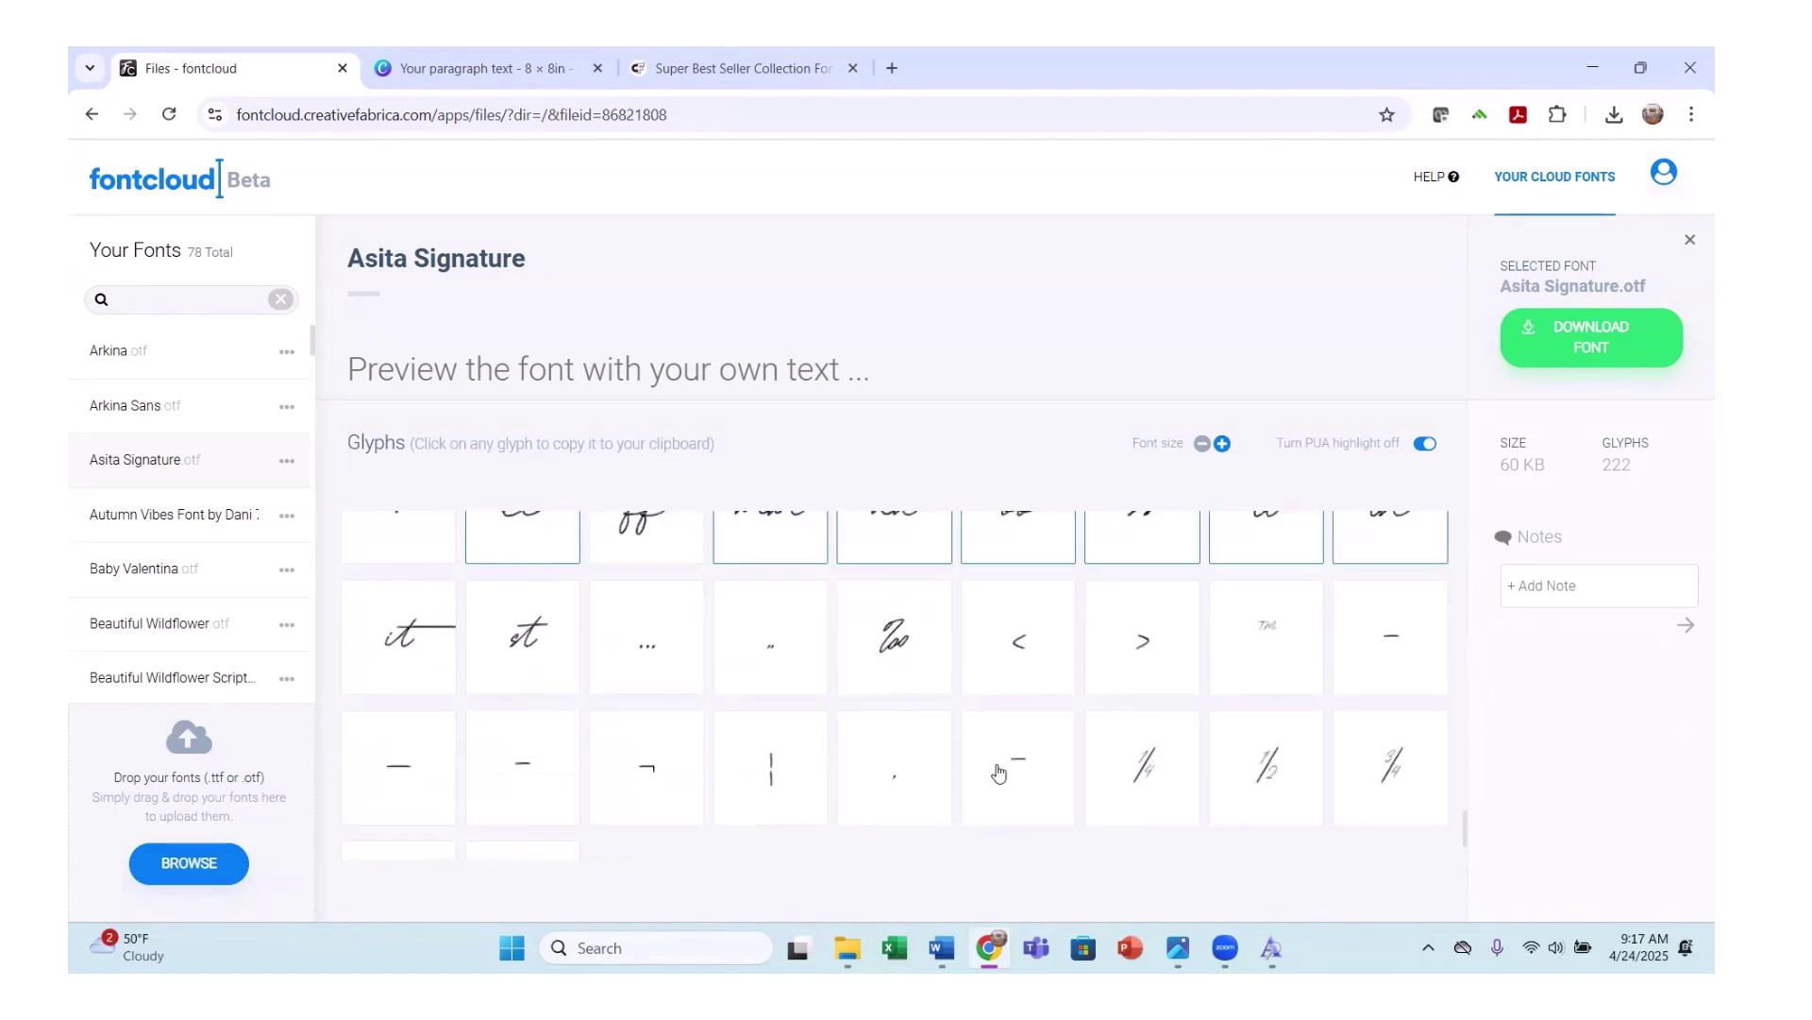
pyautogui.scroll(2, 965, 793)
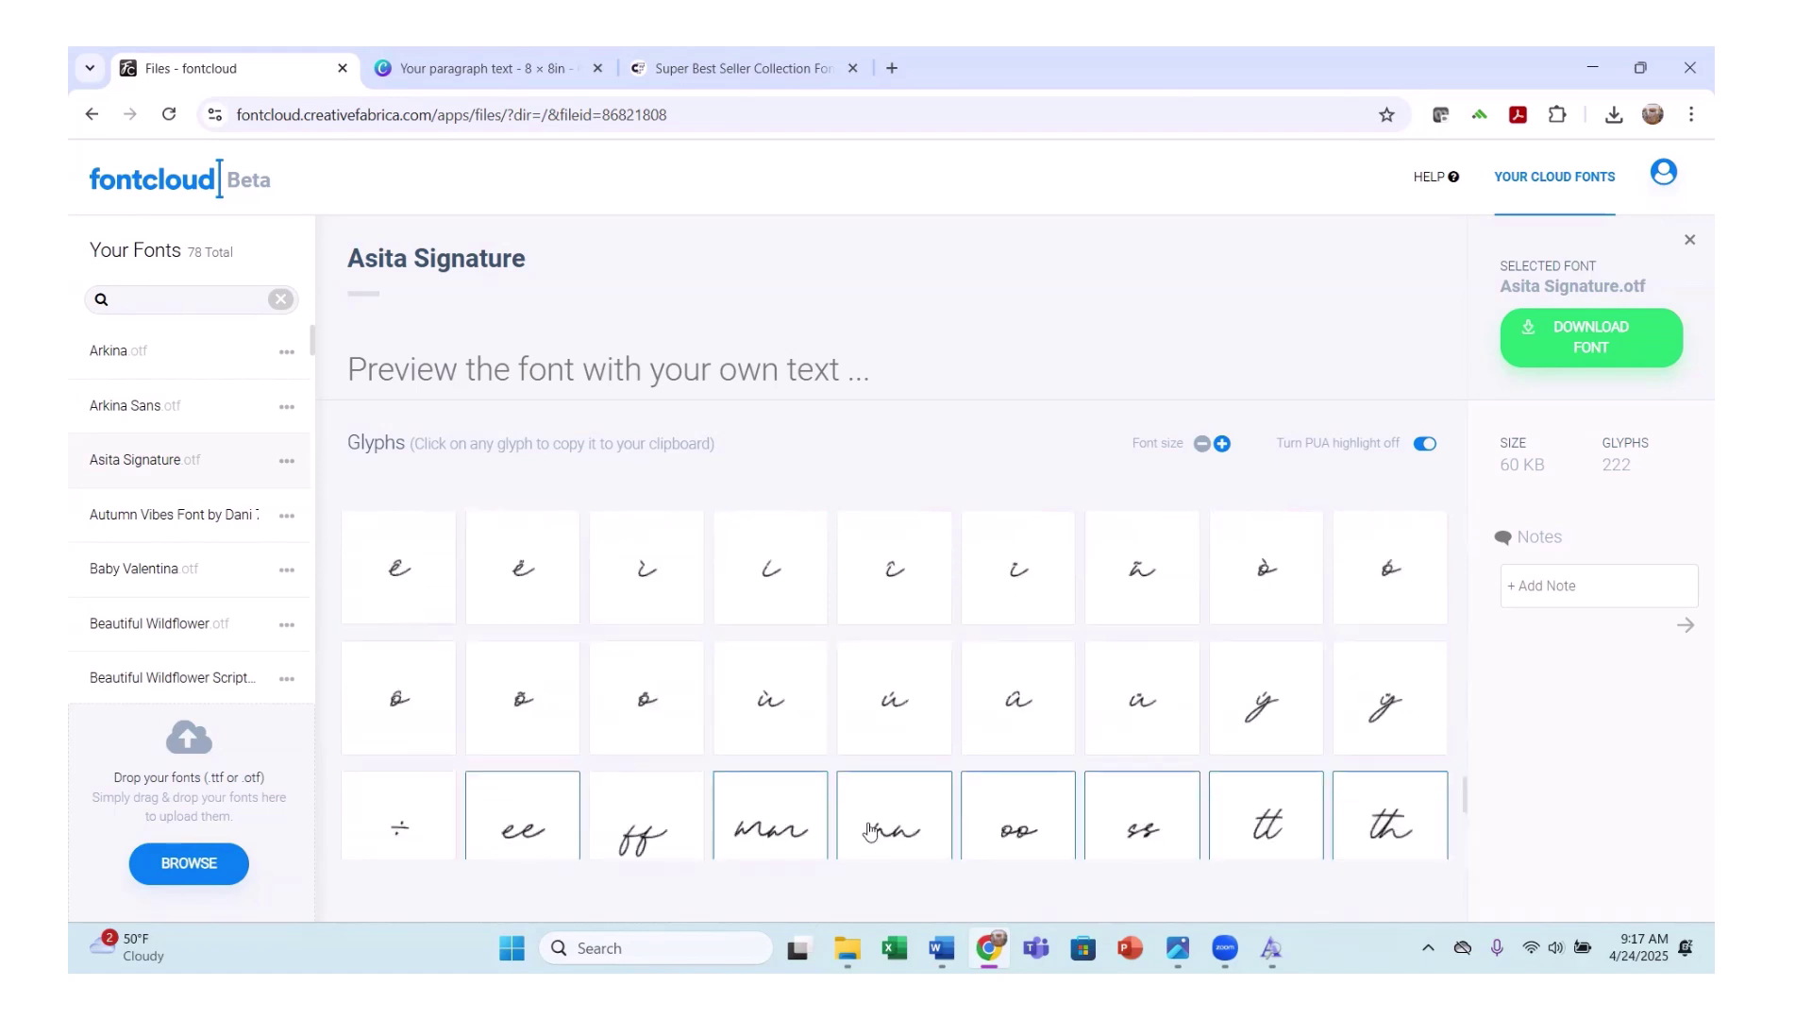
pyautogui.scroll(-1, 870, 828)
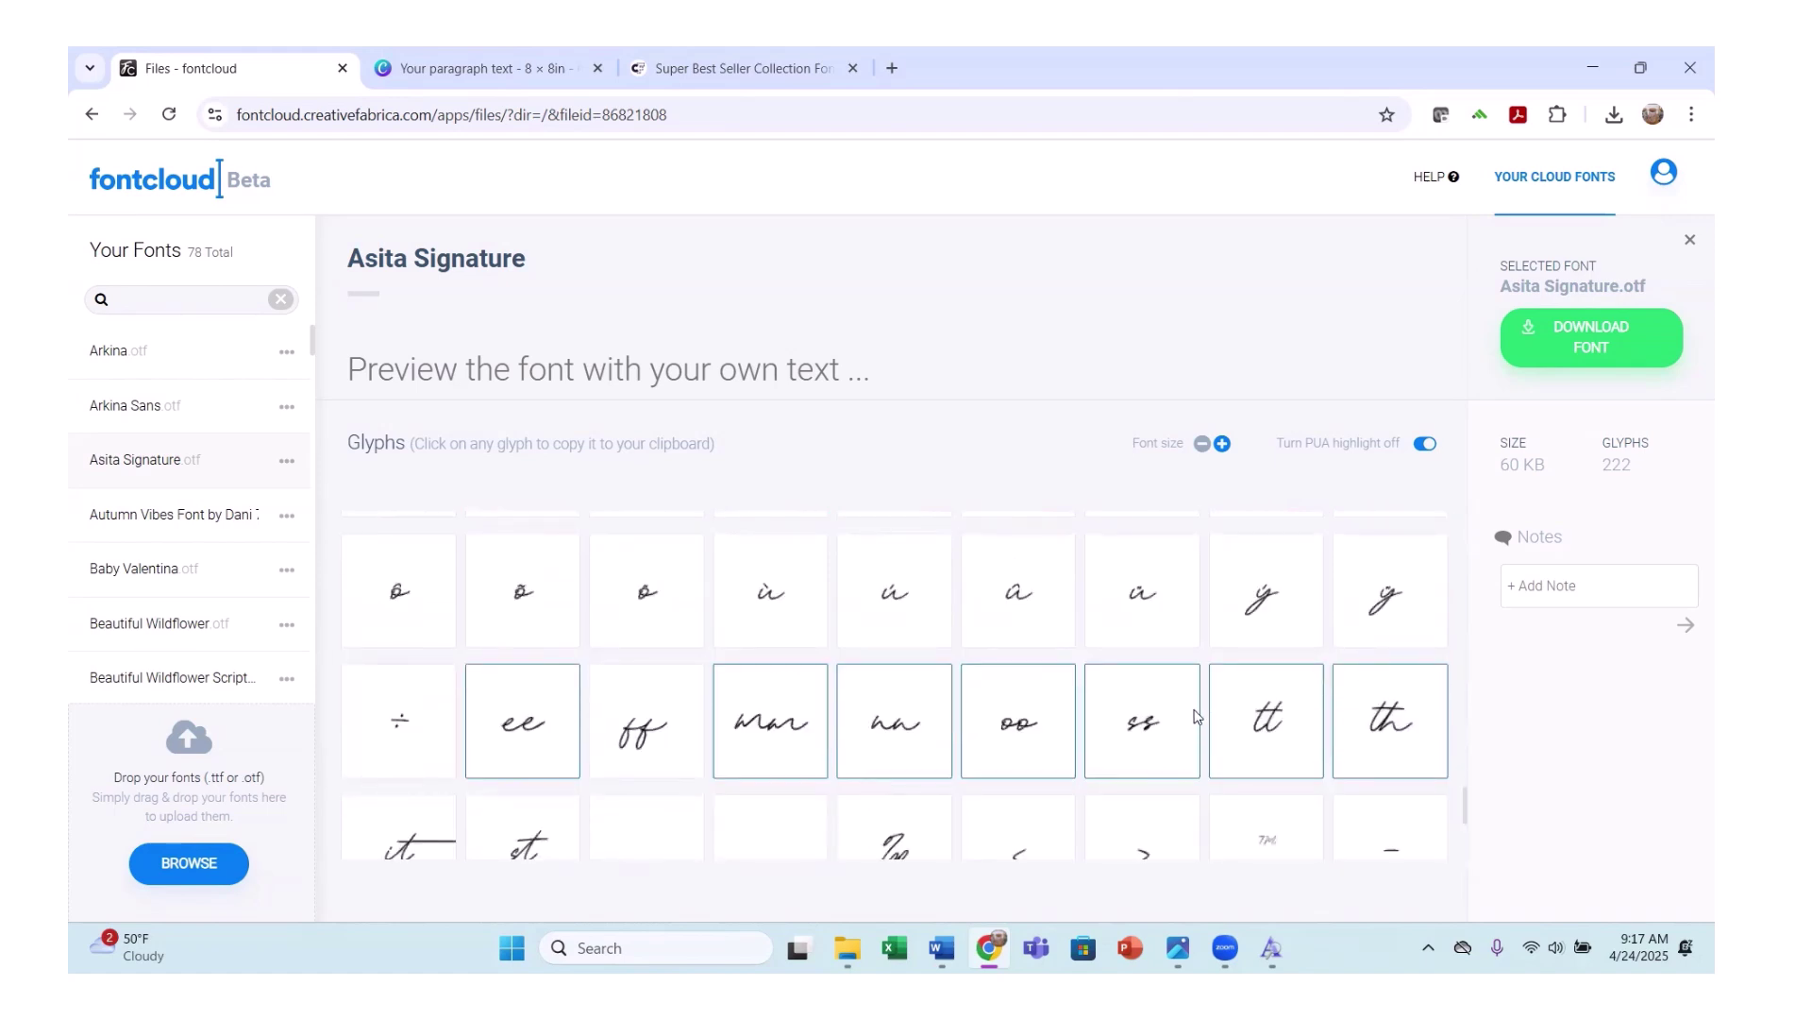
pyautogui.scroll(5, 1195, 716)
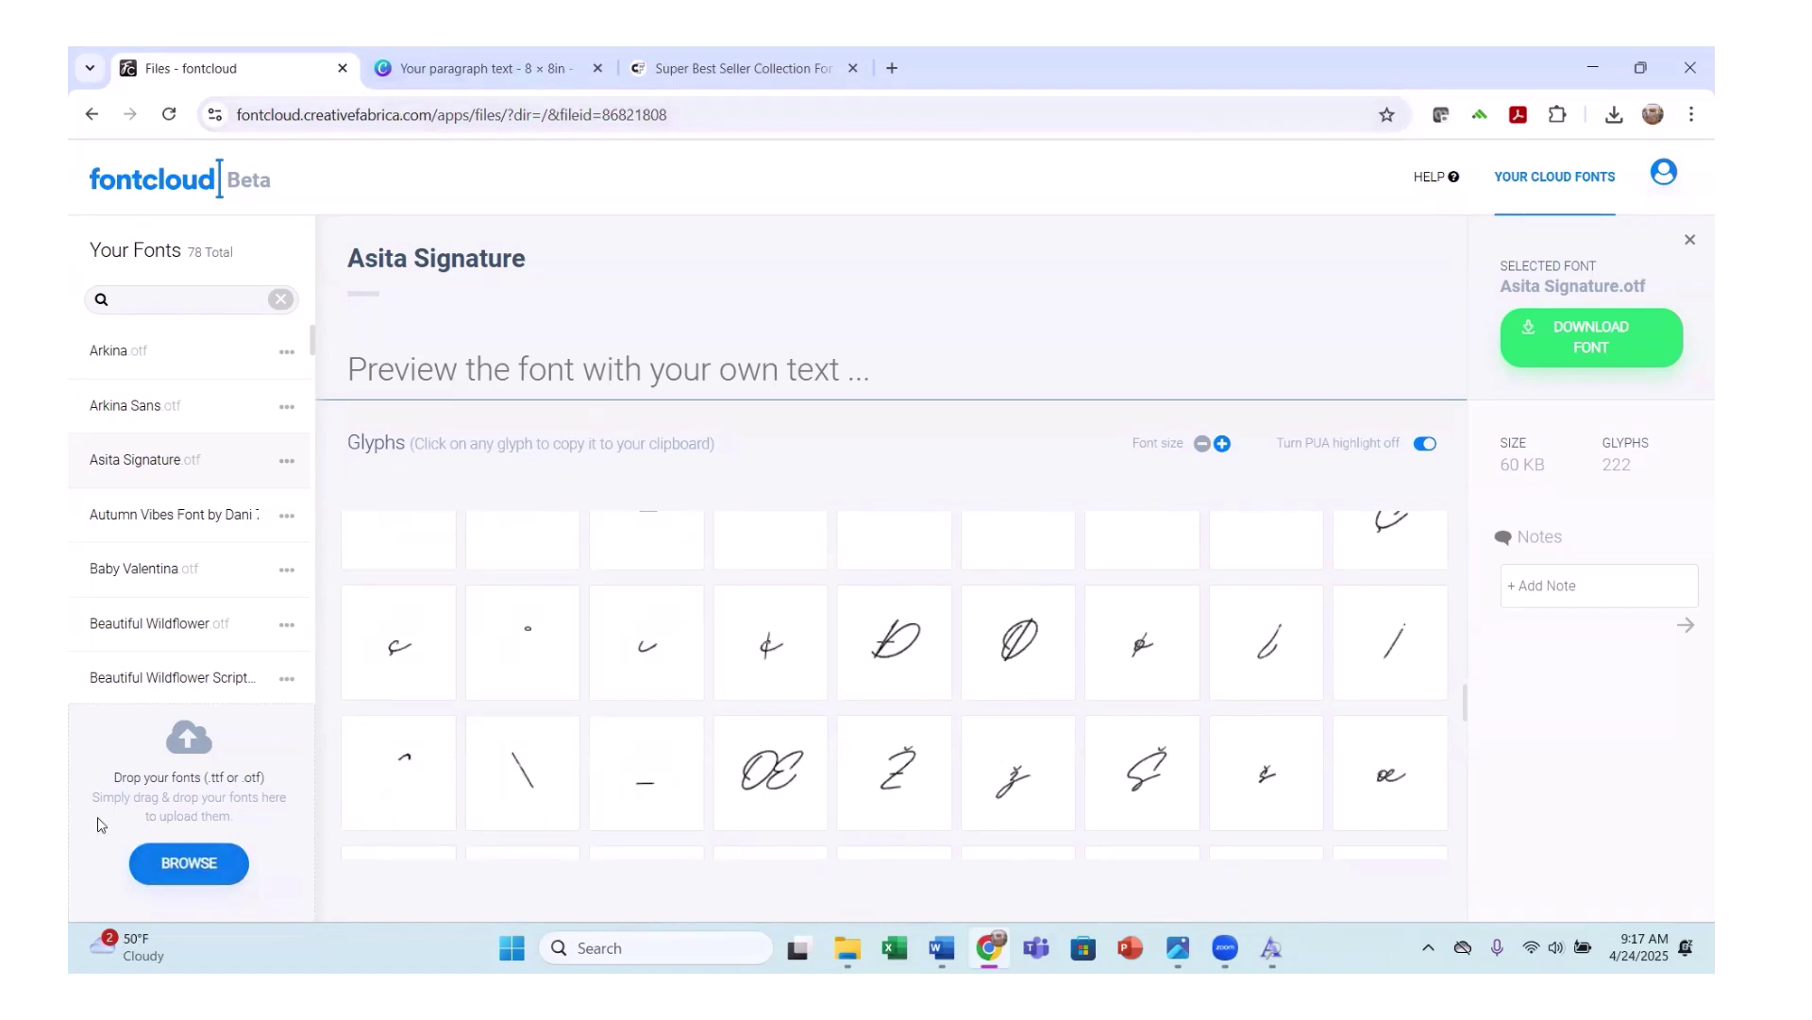
# Upload the Carley Butterfly OpenType font from the downloaded Super Best Seller Collection folder to Fontcloud.
pyautogui.click(189, 861)
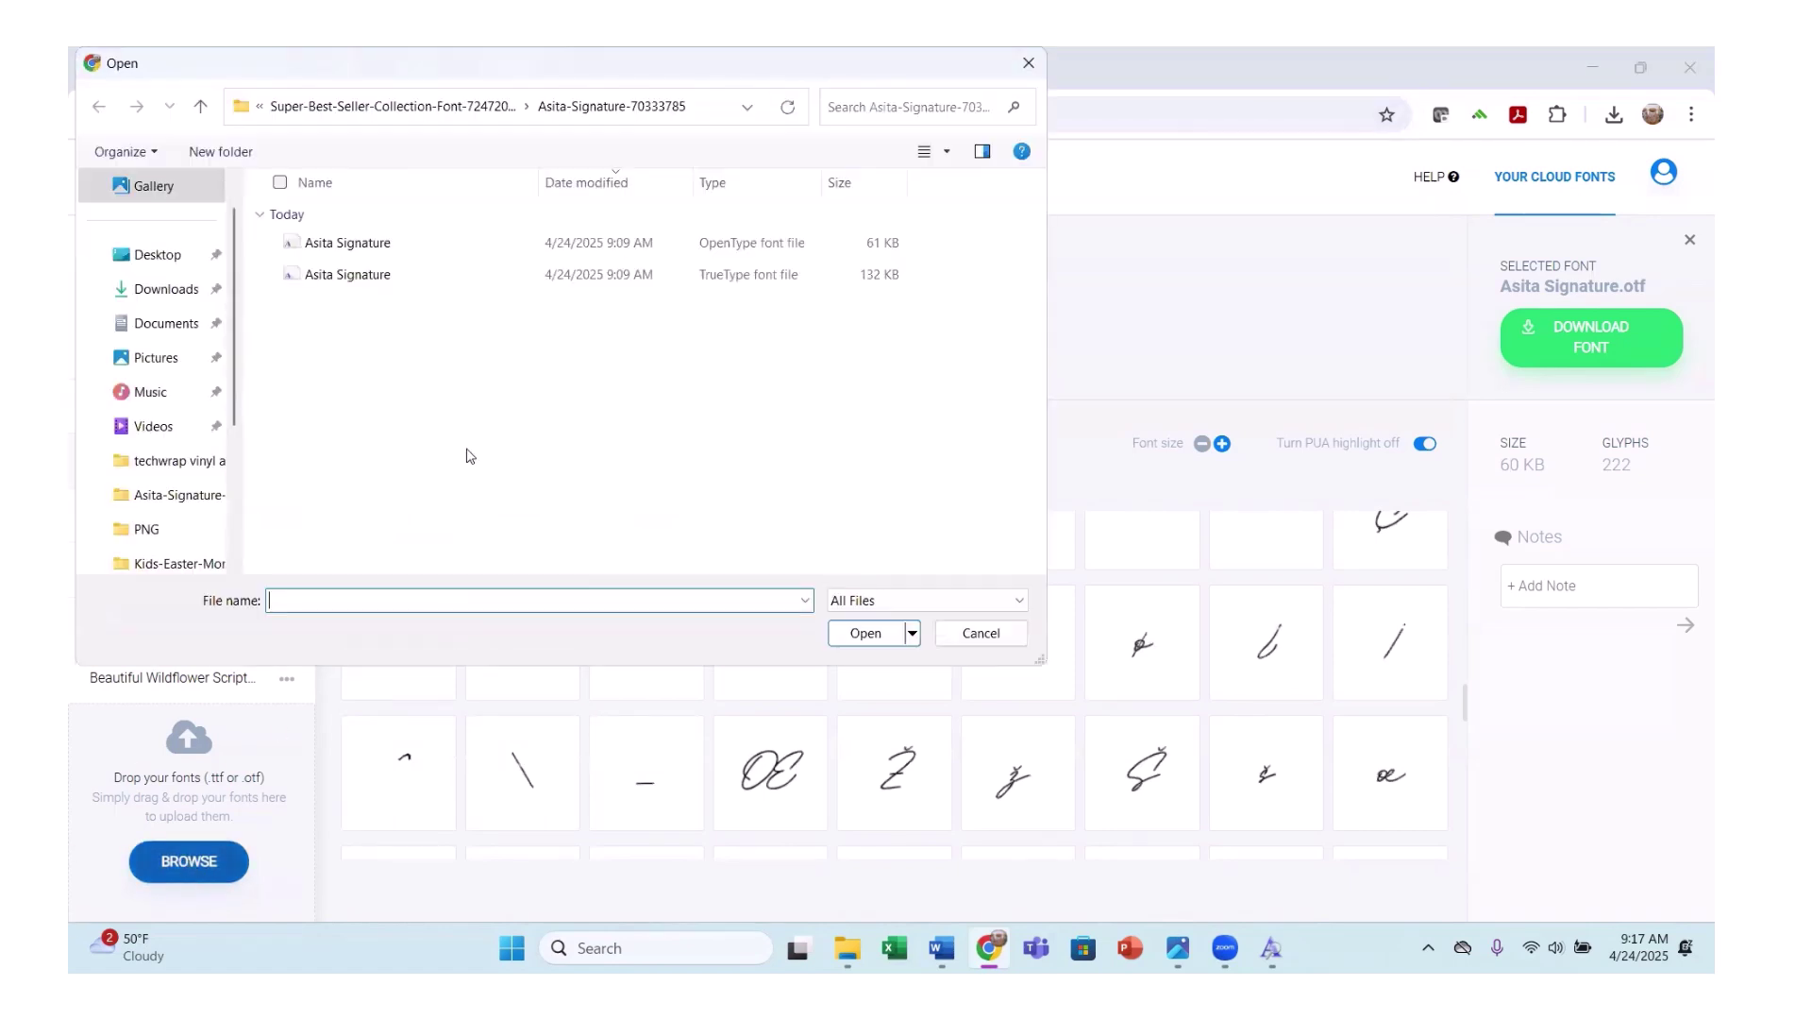
pyautogui.click(170, 289)
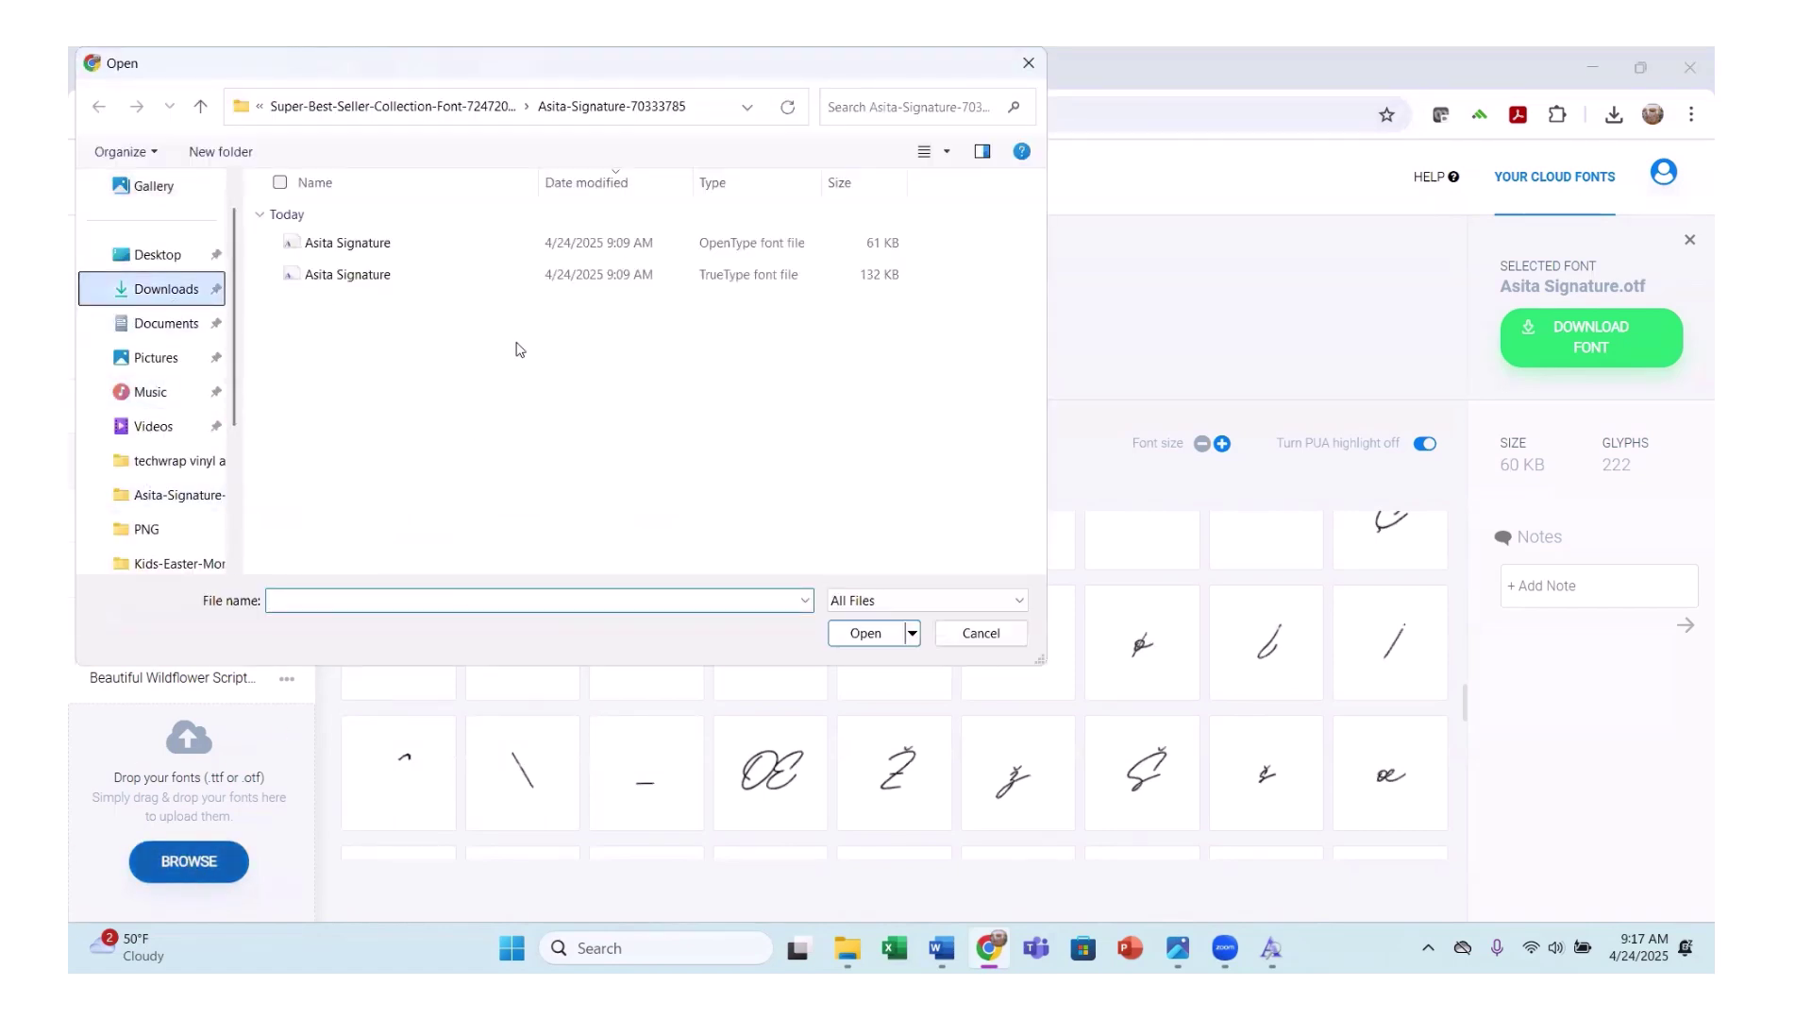
pyautogui.doubleClick(438, 416)
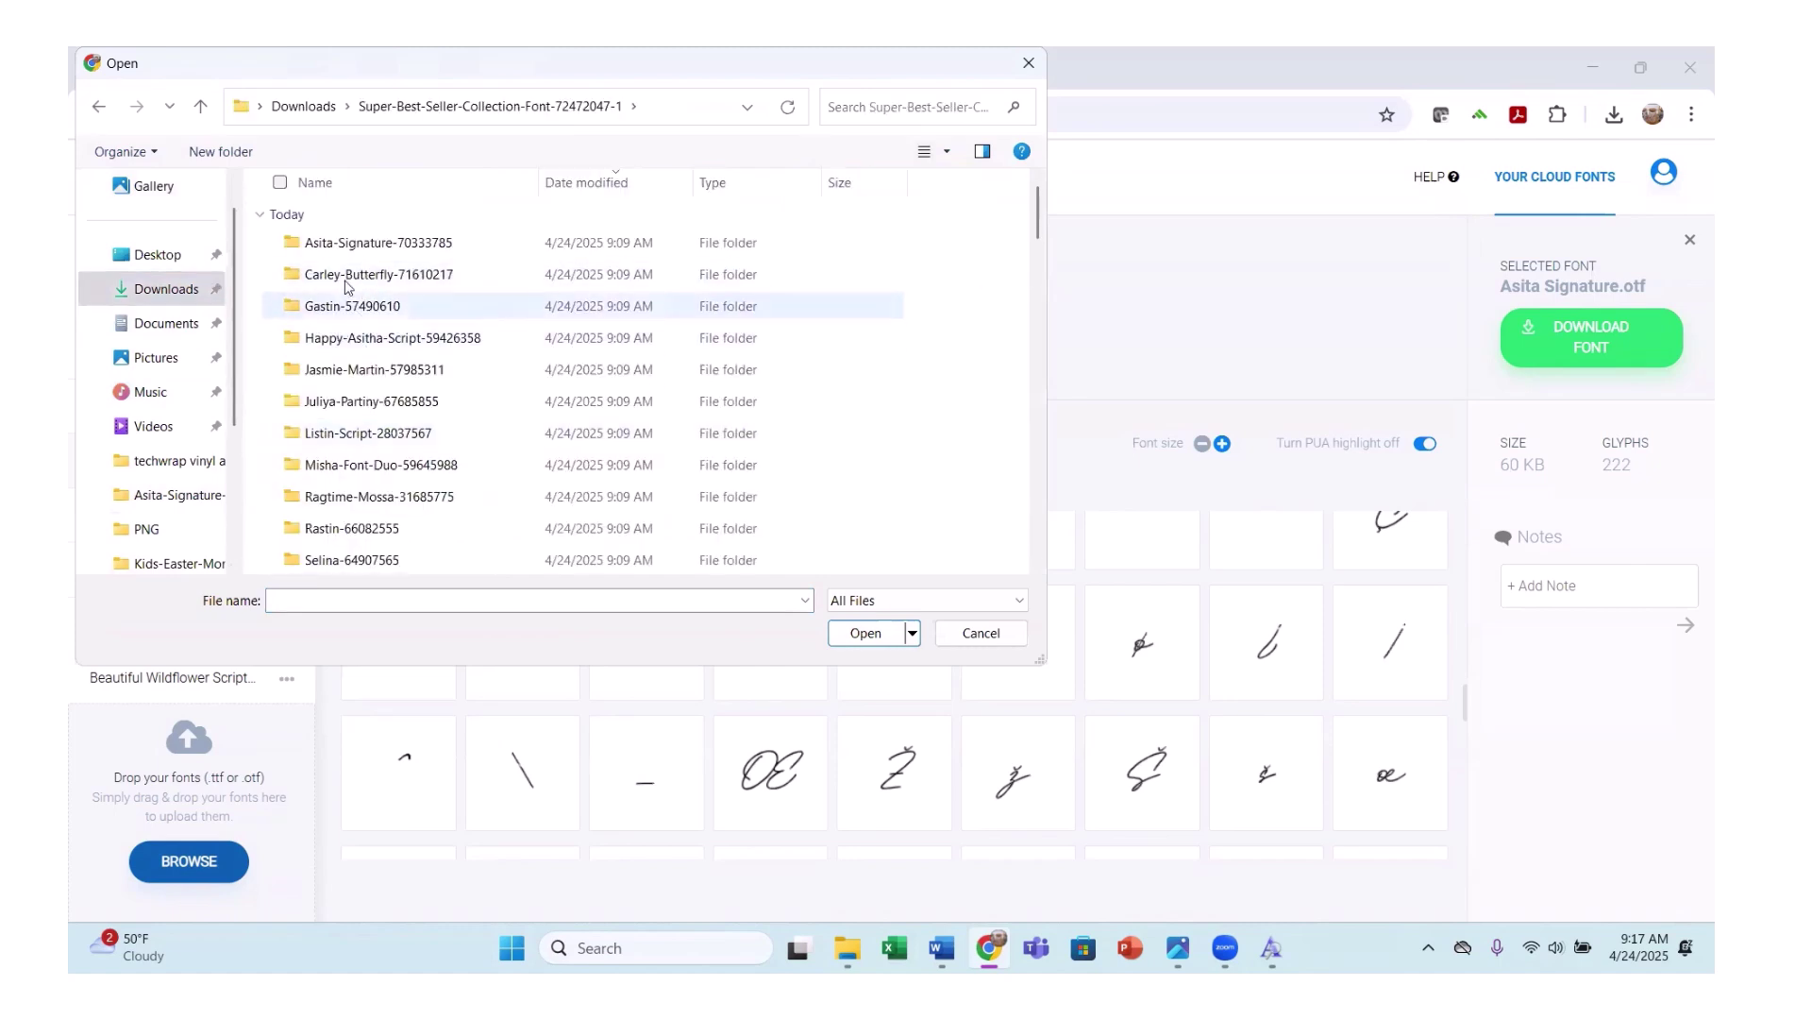
pyautogui.doubleClick(348, 279)
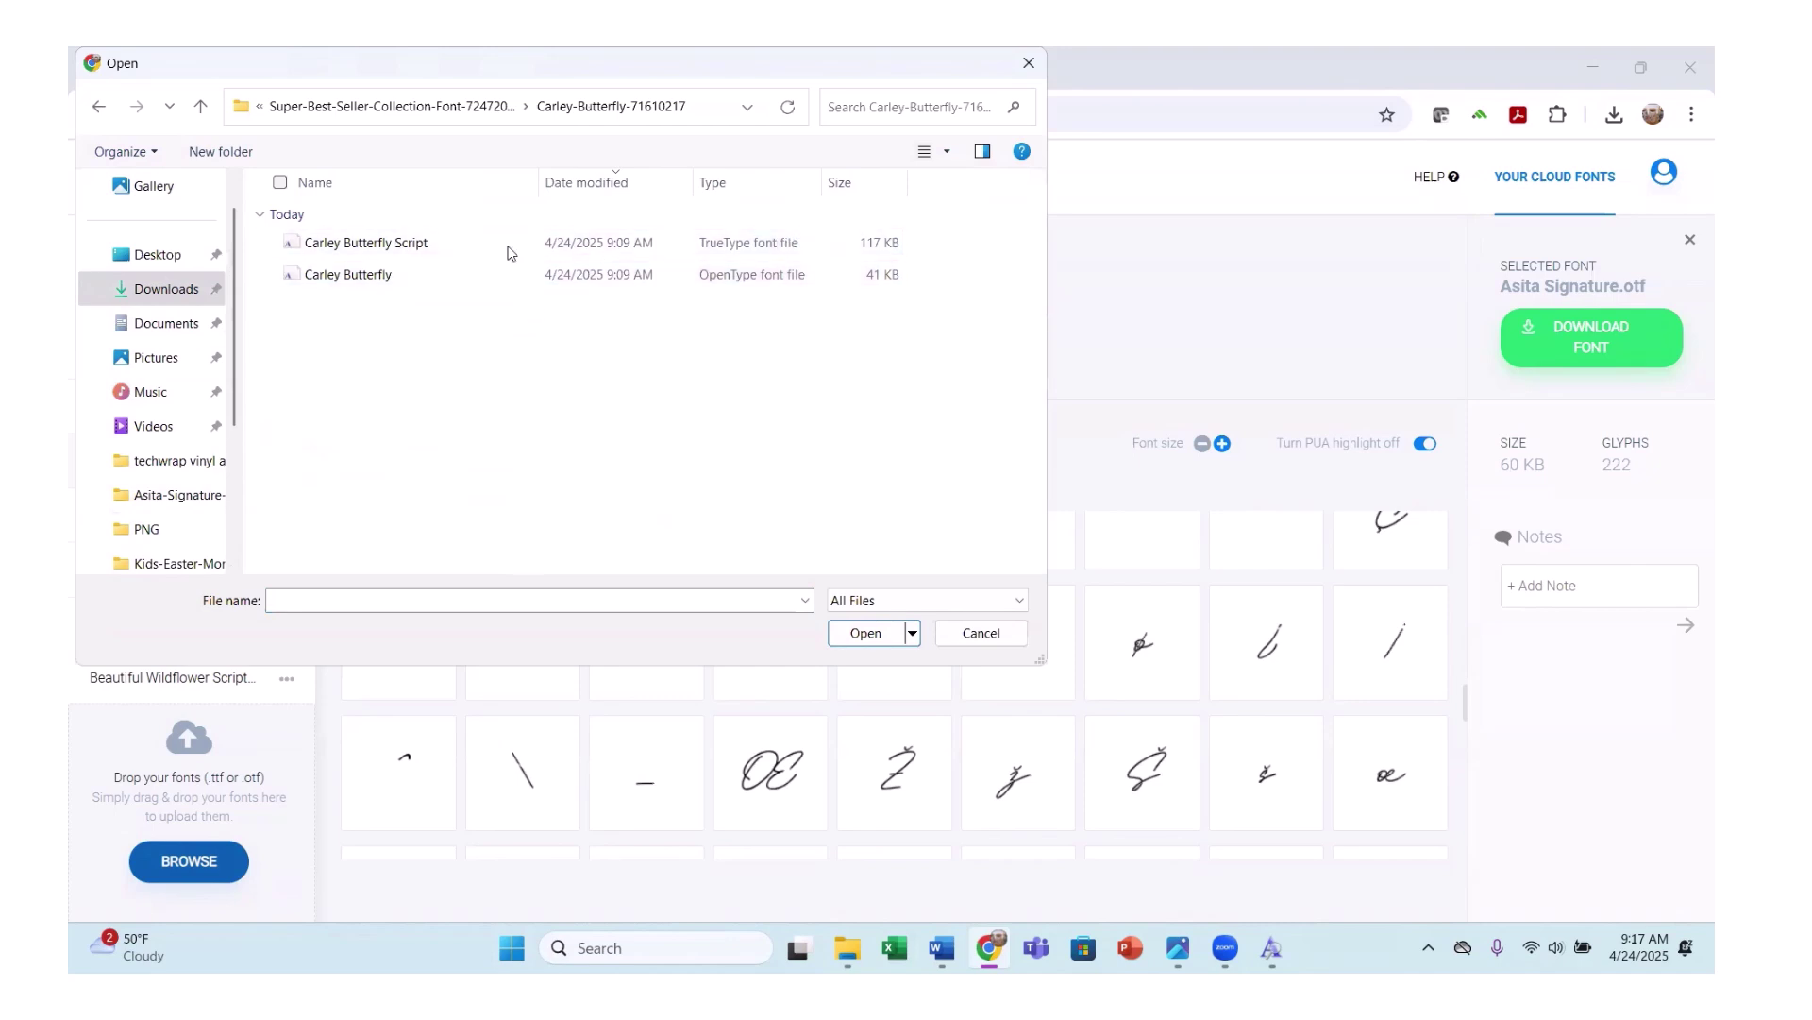
pyautogui.doubleClick(737, 282)
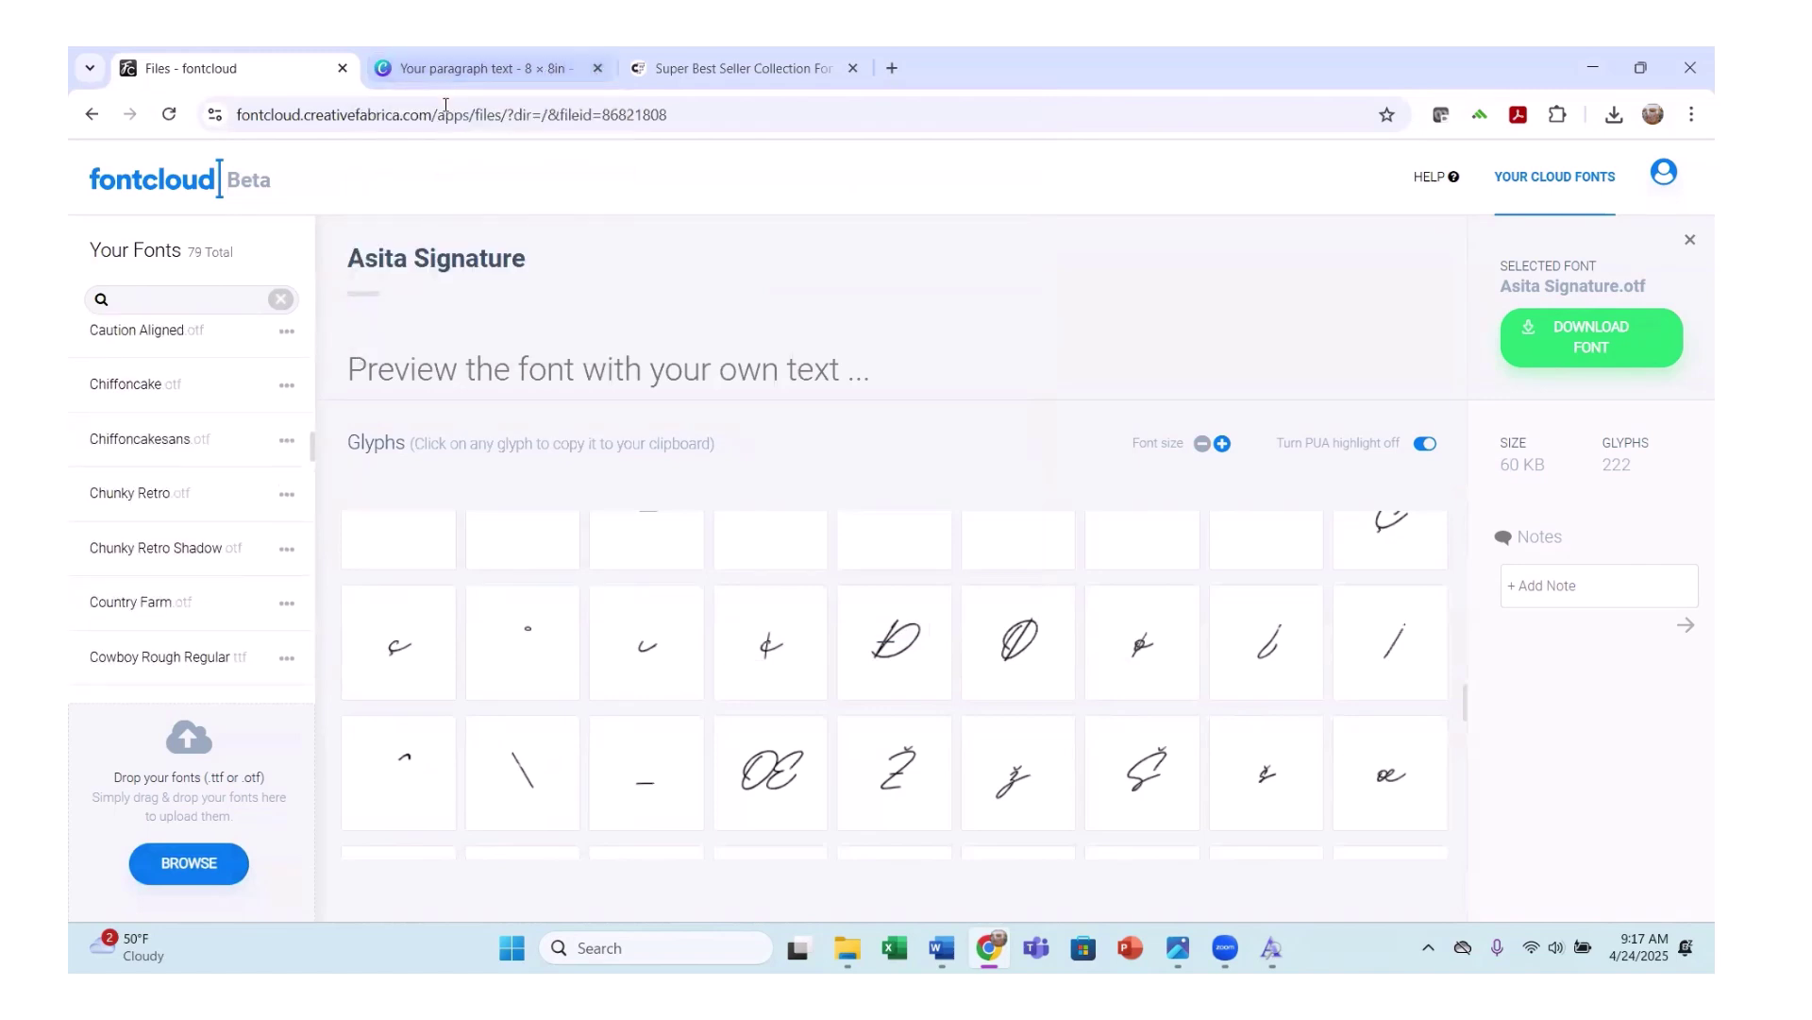
# Open the Carley Butterfly font from the font list and examine its glyphs down to the linked letter pairs.
pyautogui.scroll(3, 118, 444)
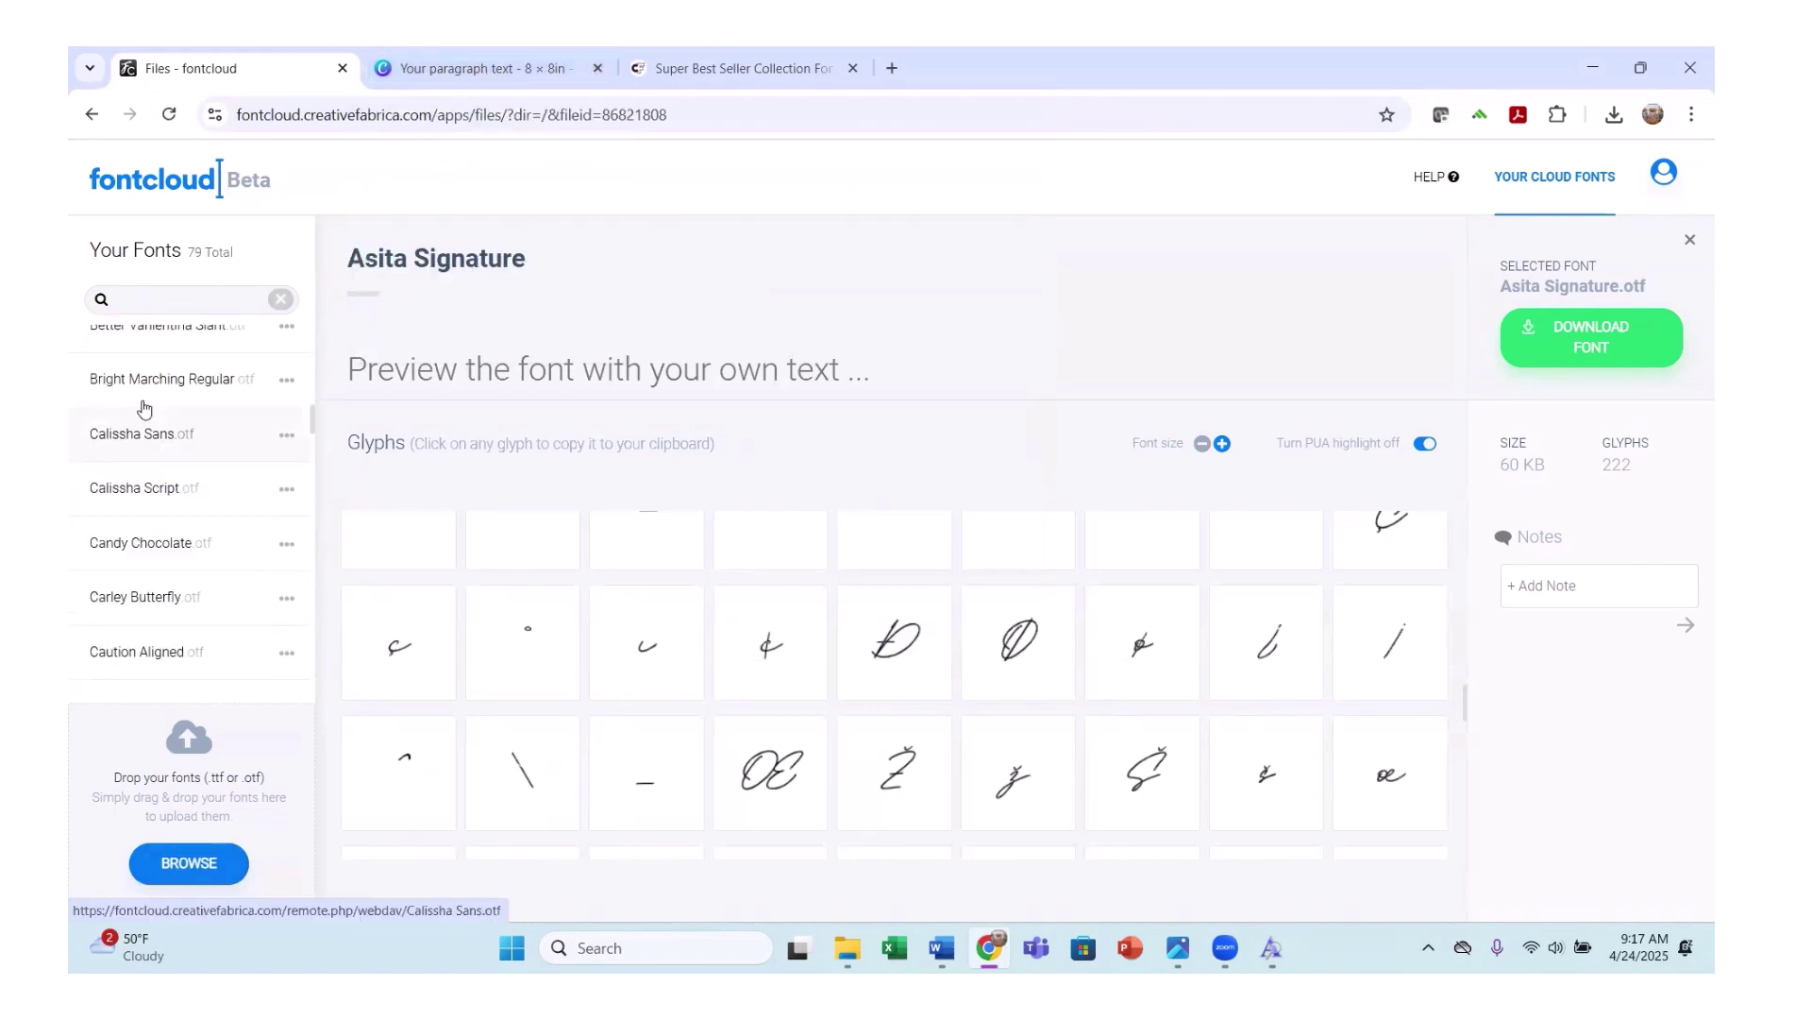
pyautogui.scroll(-1, 130, 448)
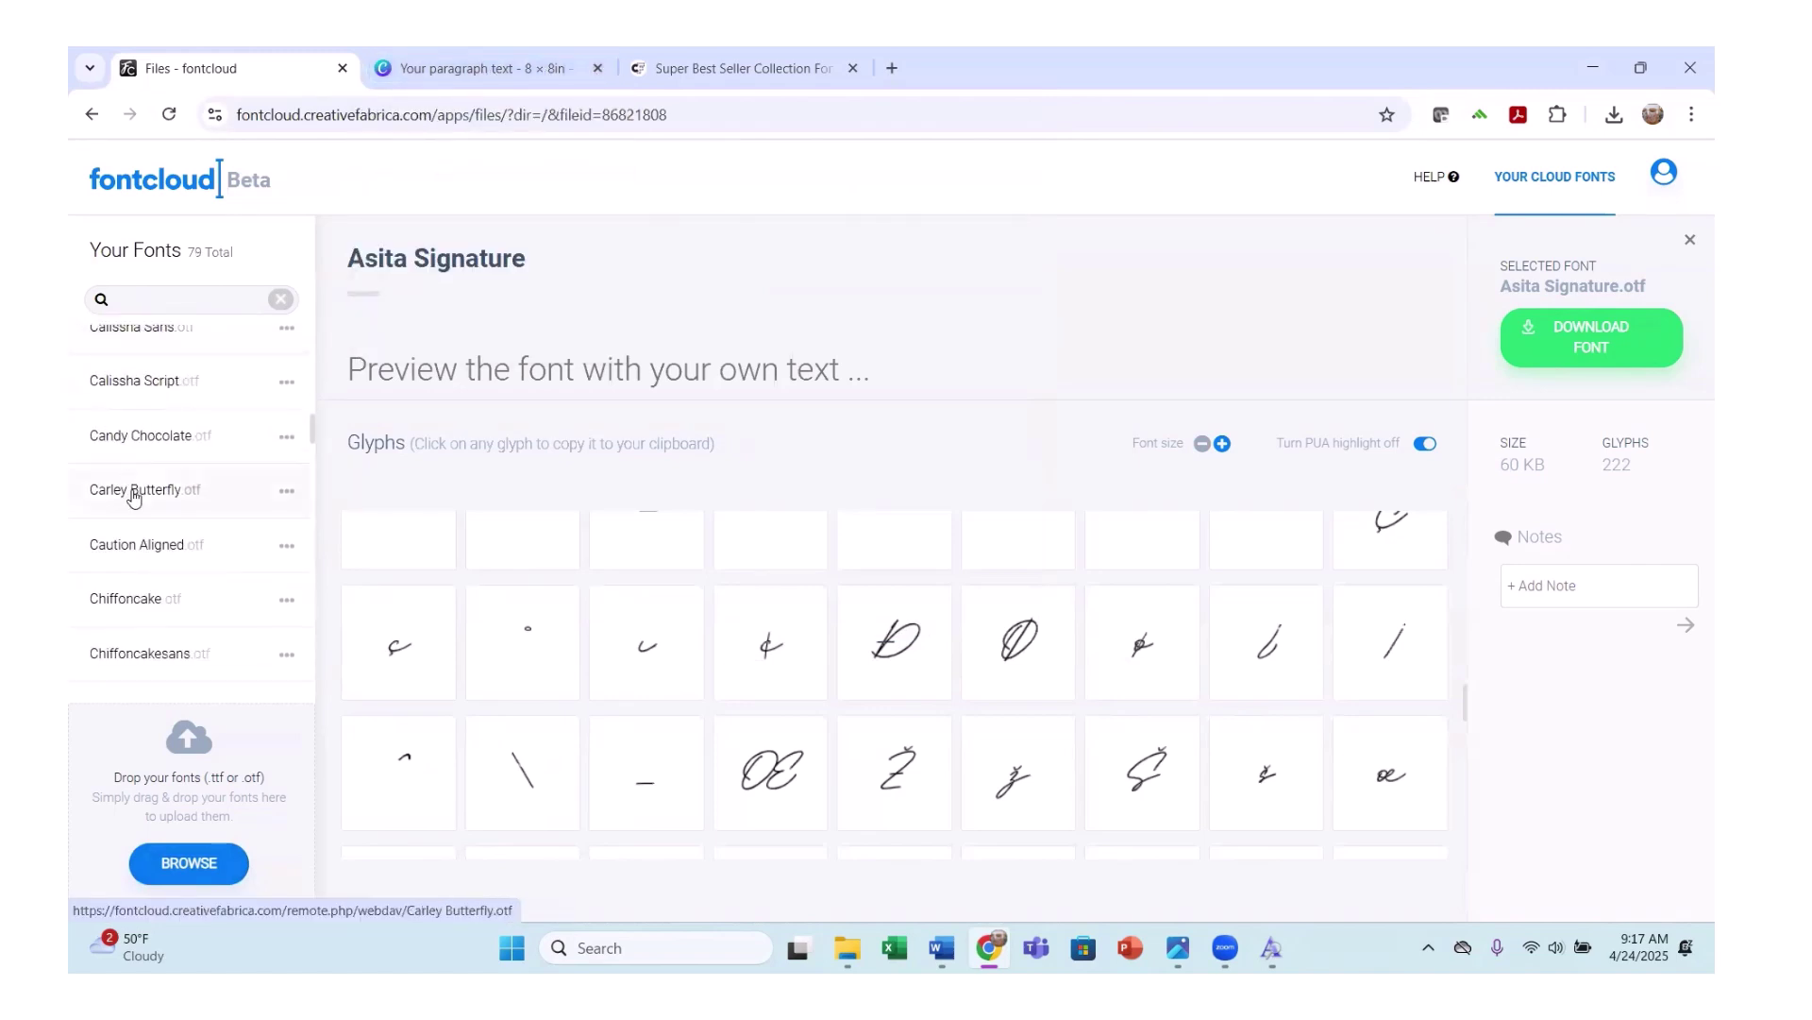
pyautogui.click(137, 492)
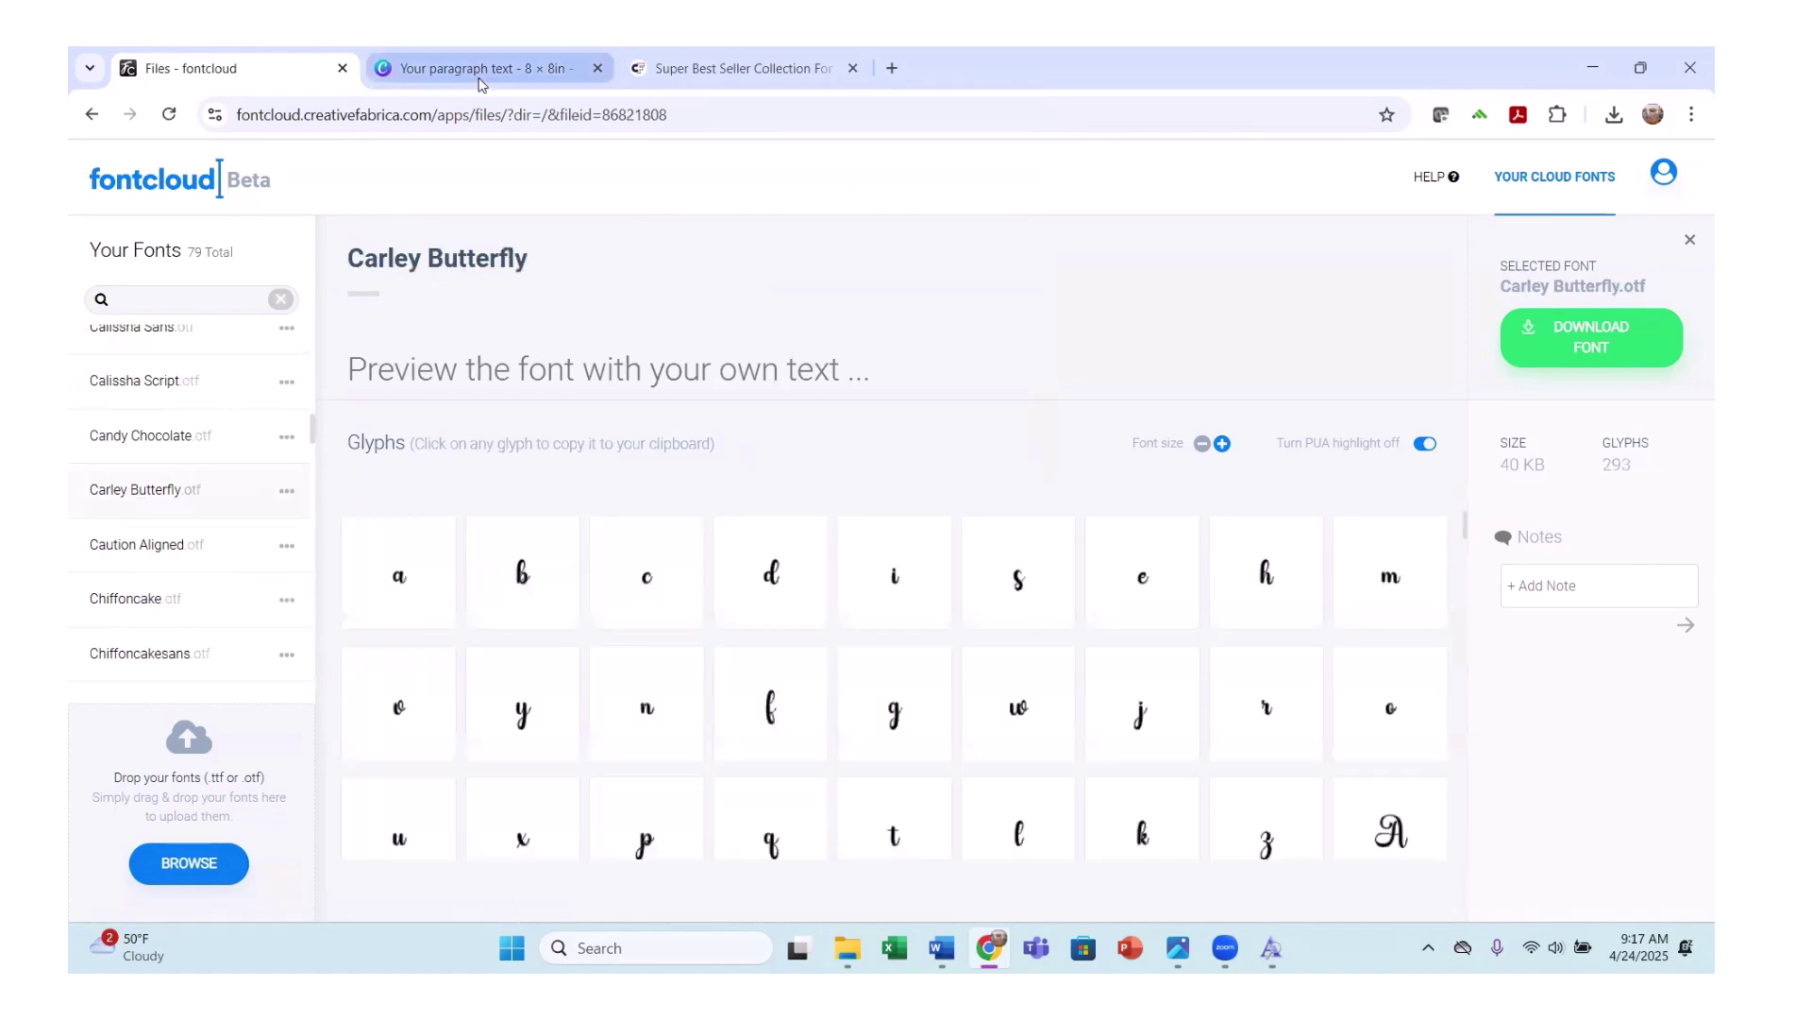
pyautogui.scroll(-5, 853, 615)
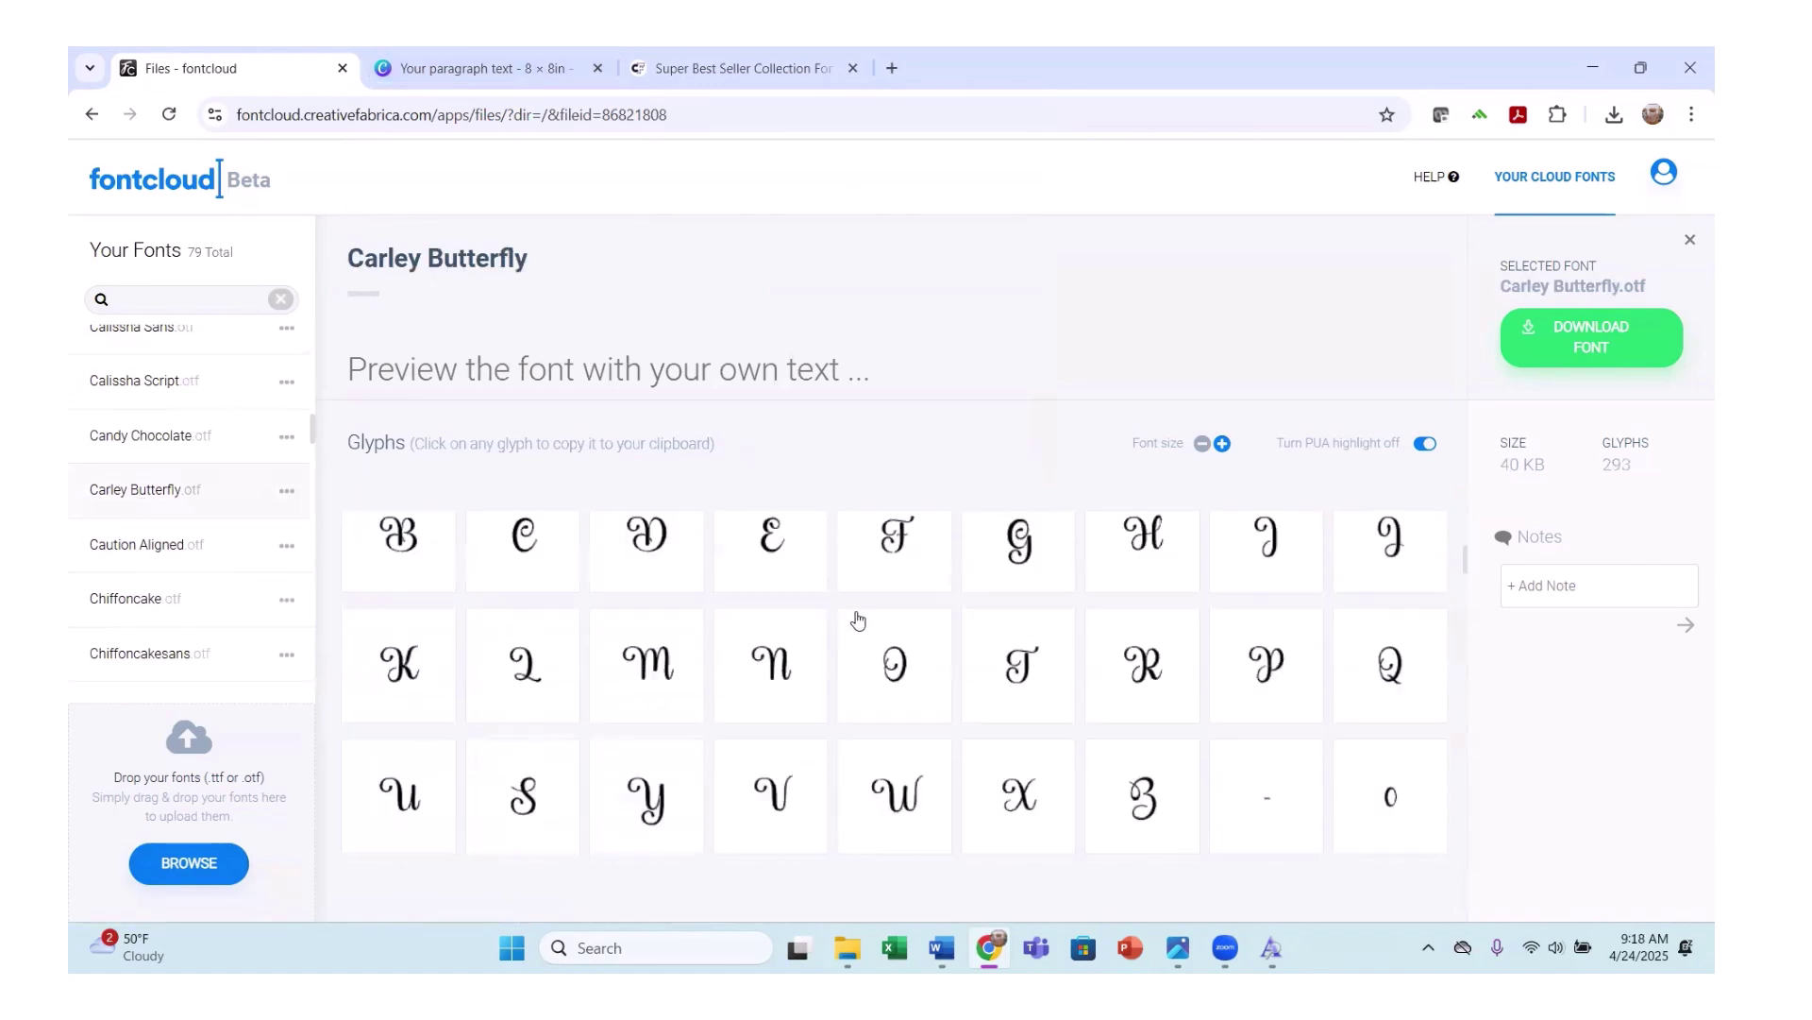
pyautogui.scroll(-10, 855, 617)
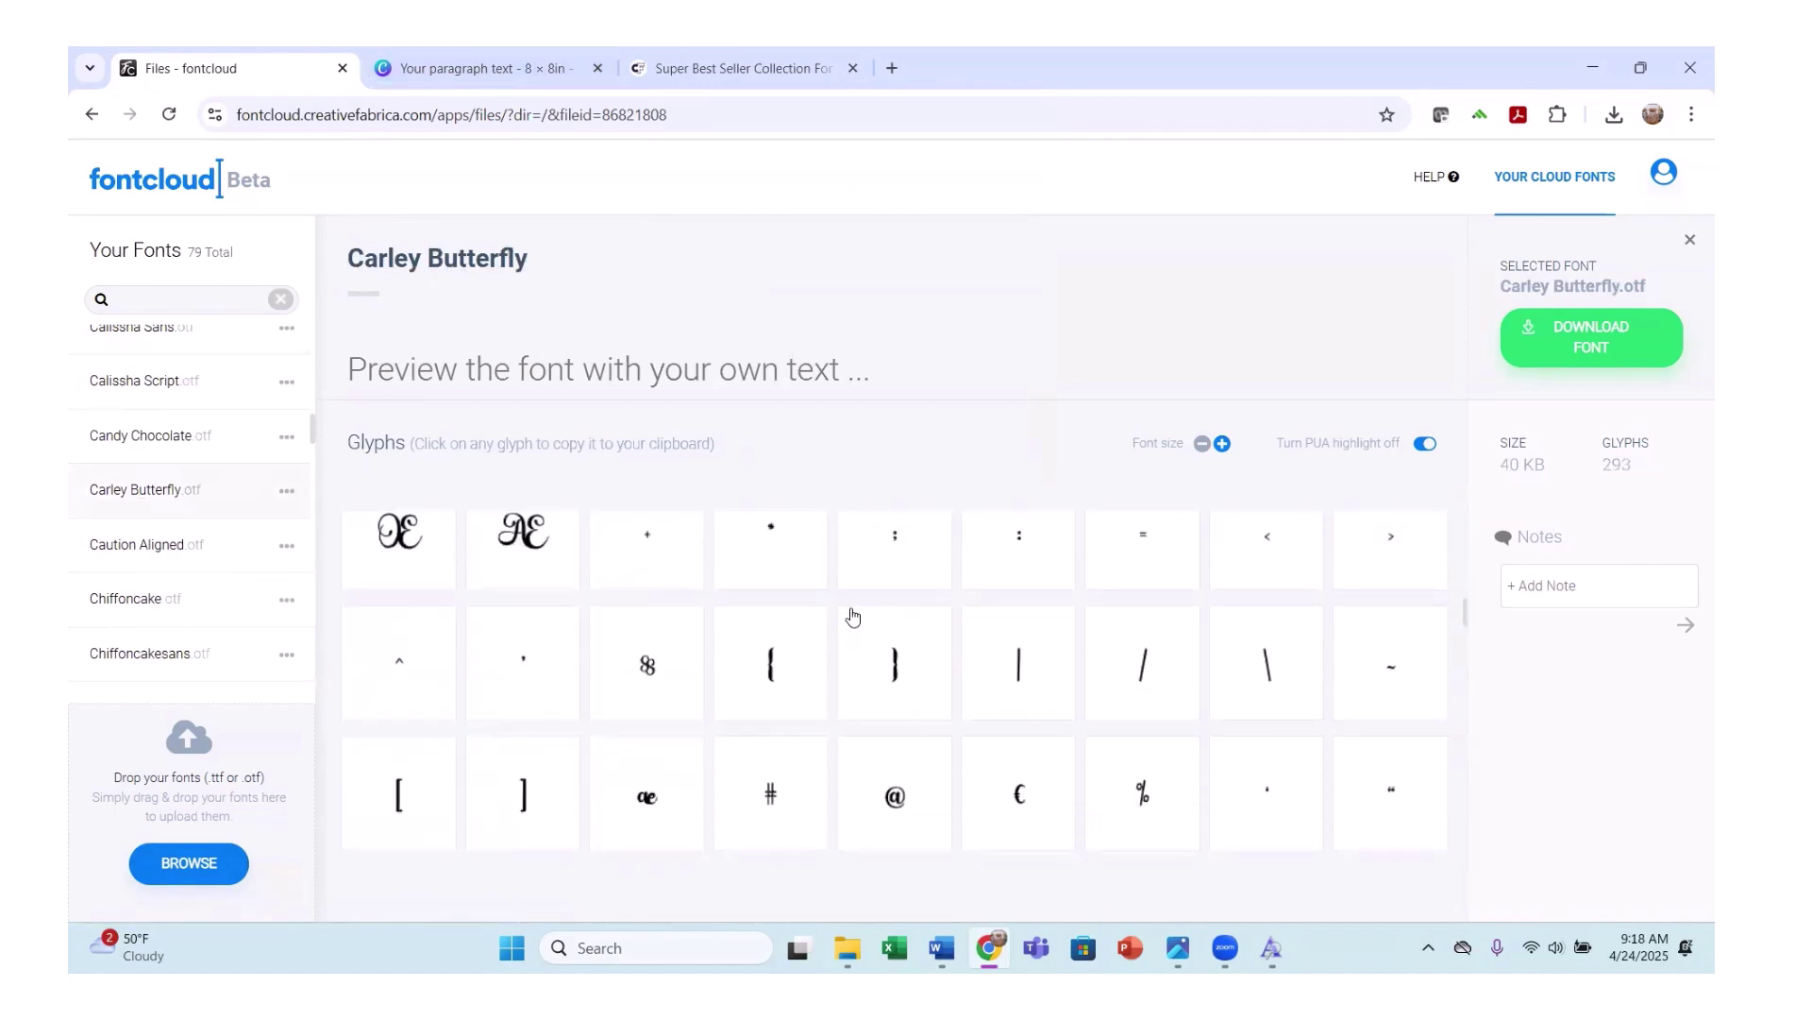
pyautogui.scroll(-10, 853, 615)
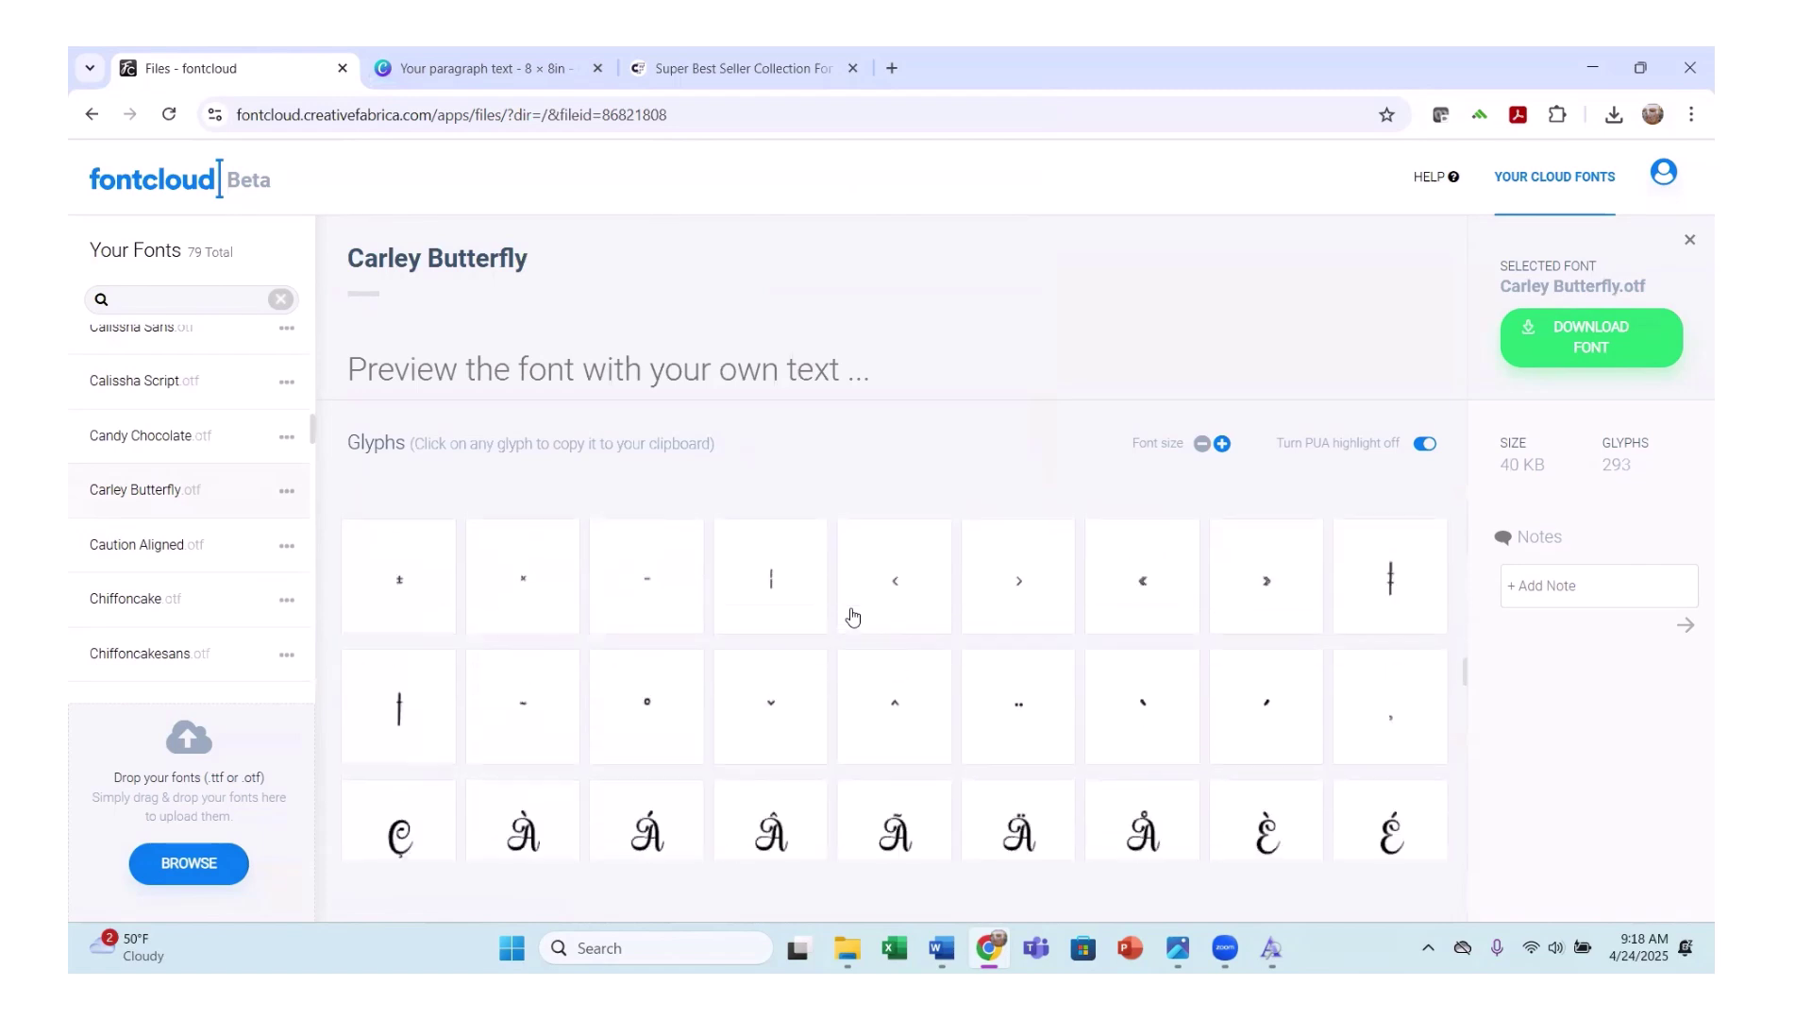
pyautogui.scroll(-1, 854, 616)
pyautogui.scroll(-8, 853, 616)
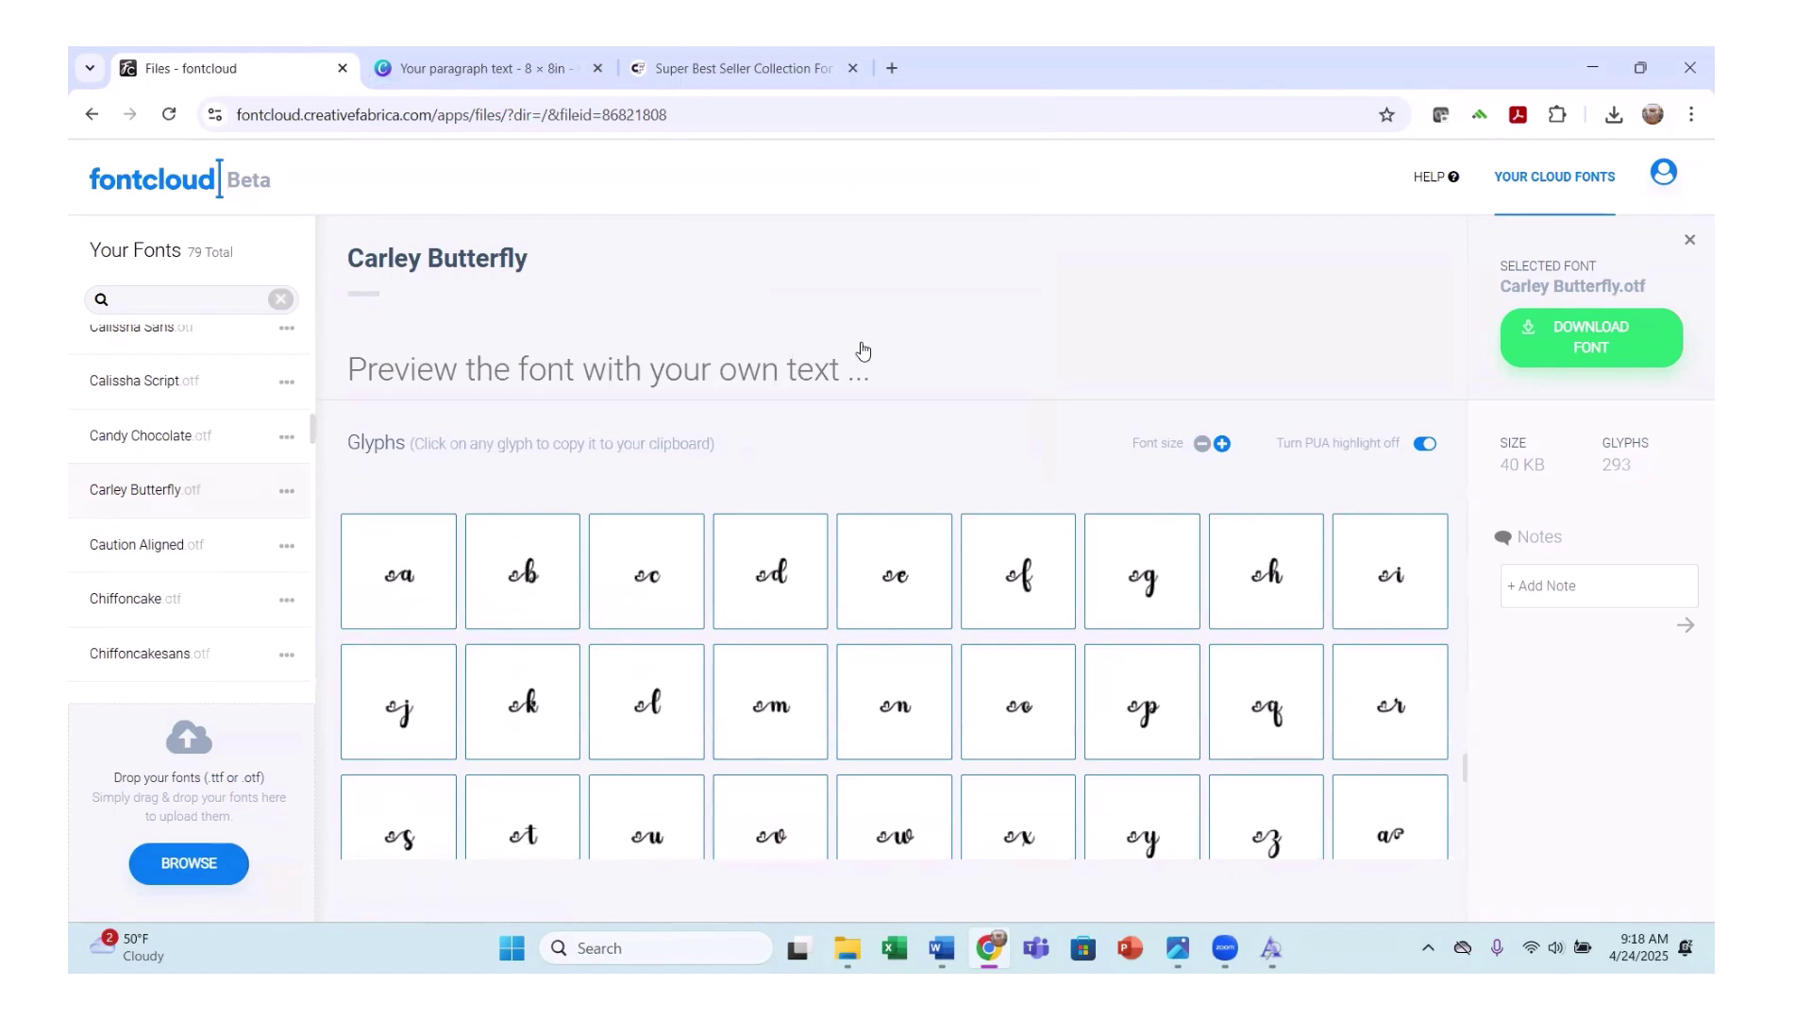
# Switch to the Canva design and apply the Carley Butterfly font to the new text box below "Asita".
pyautogui.click(453, 59)
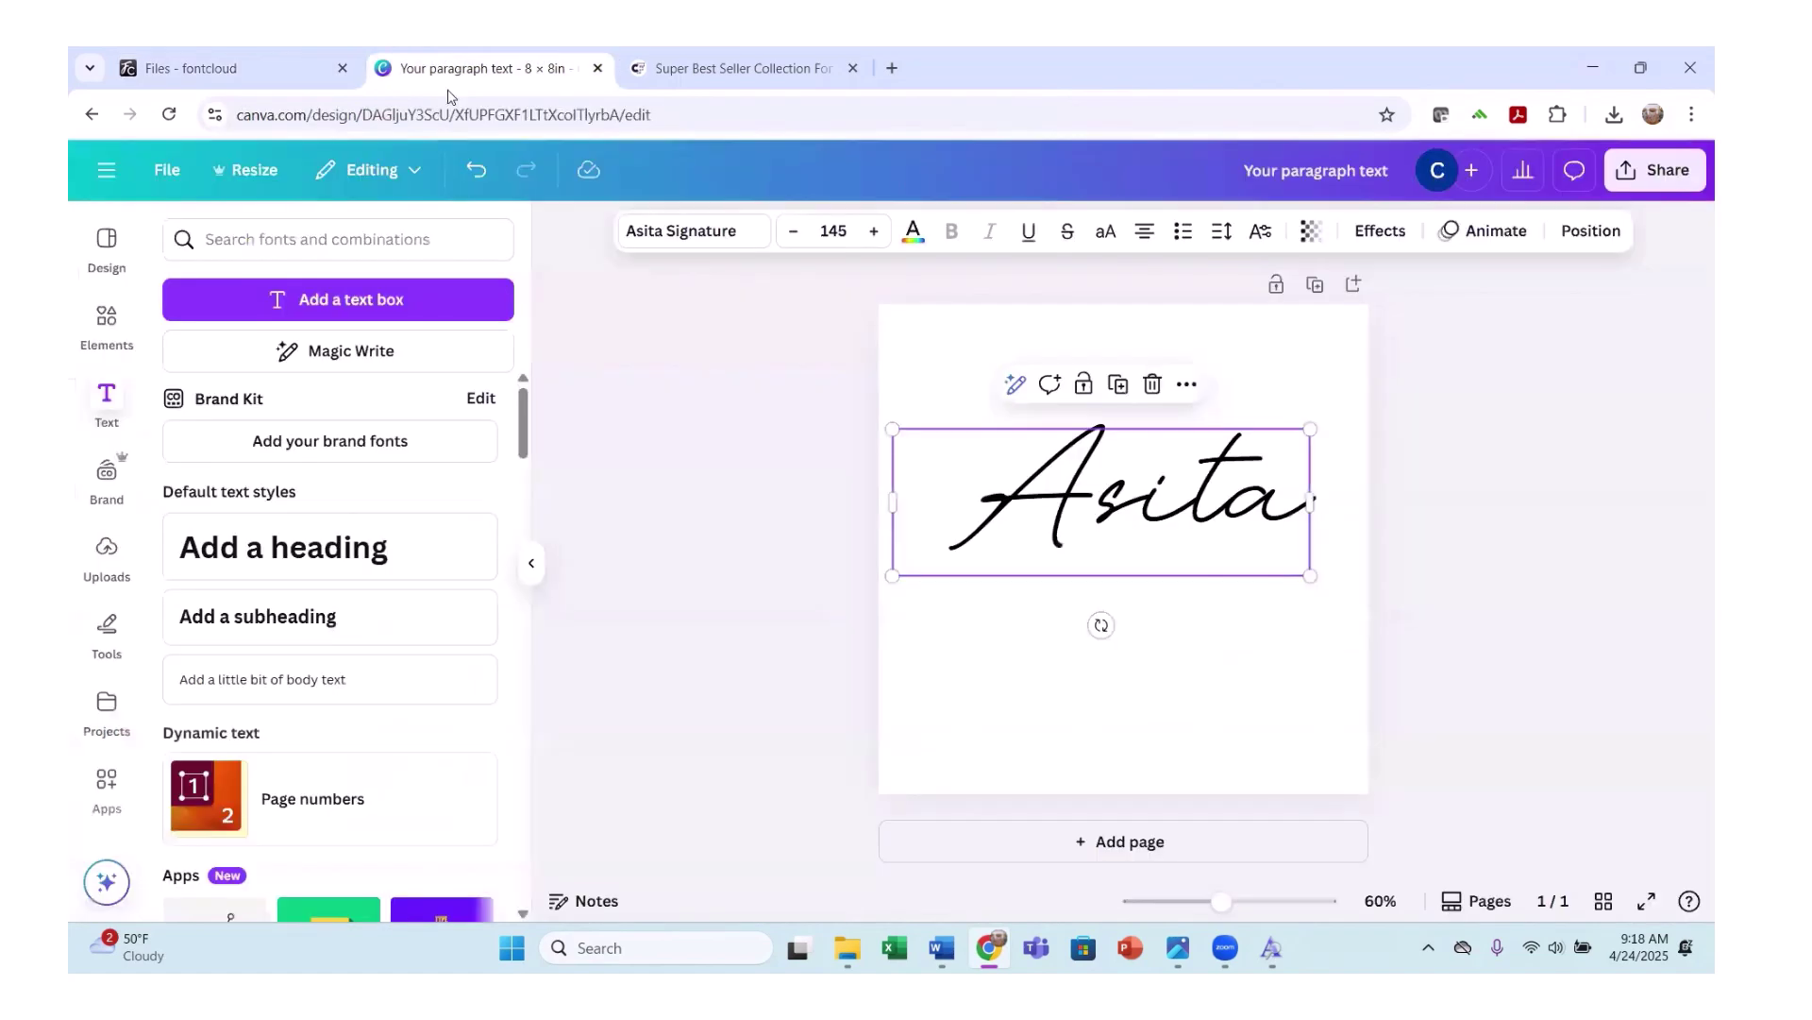
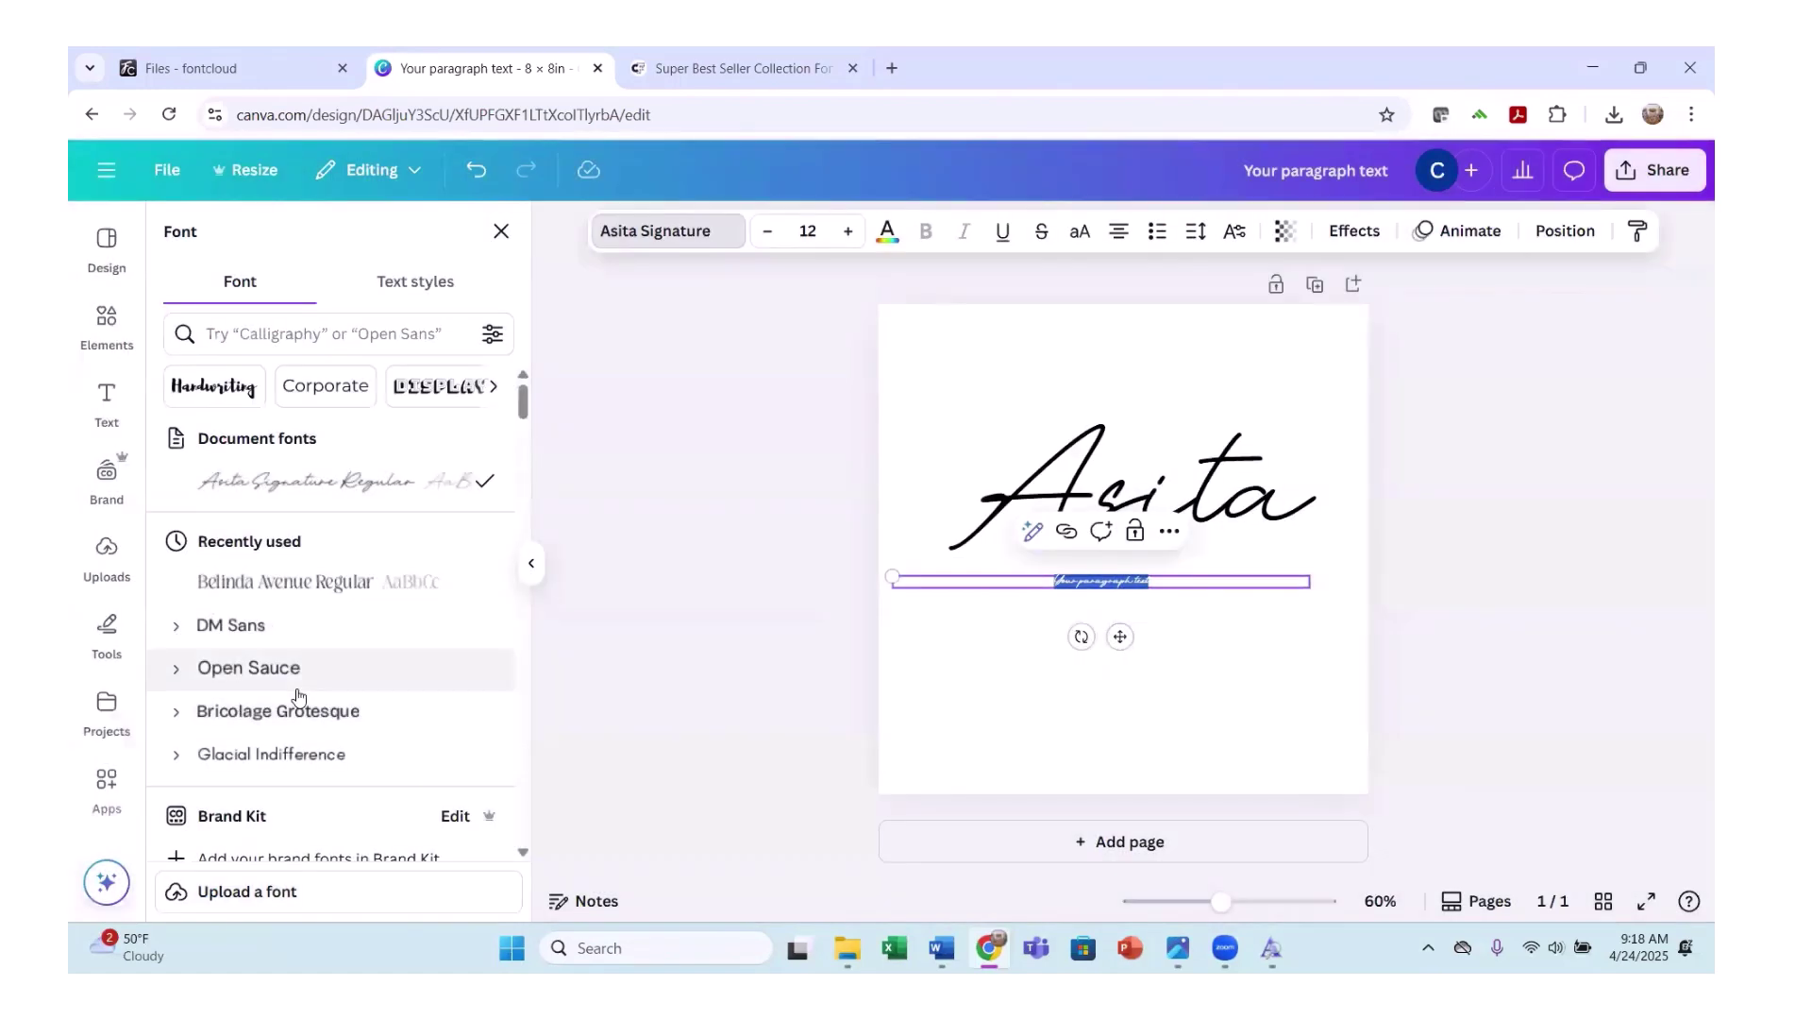
pyautogui.scroll(-4, 415, 697)
pyautogui.scroll(-8, 317, 706)
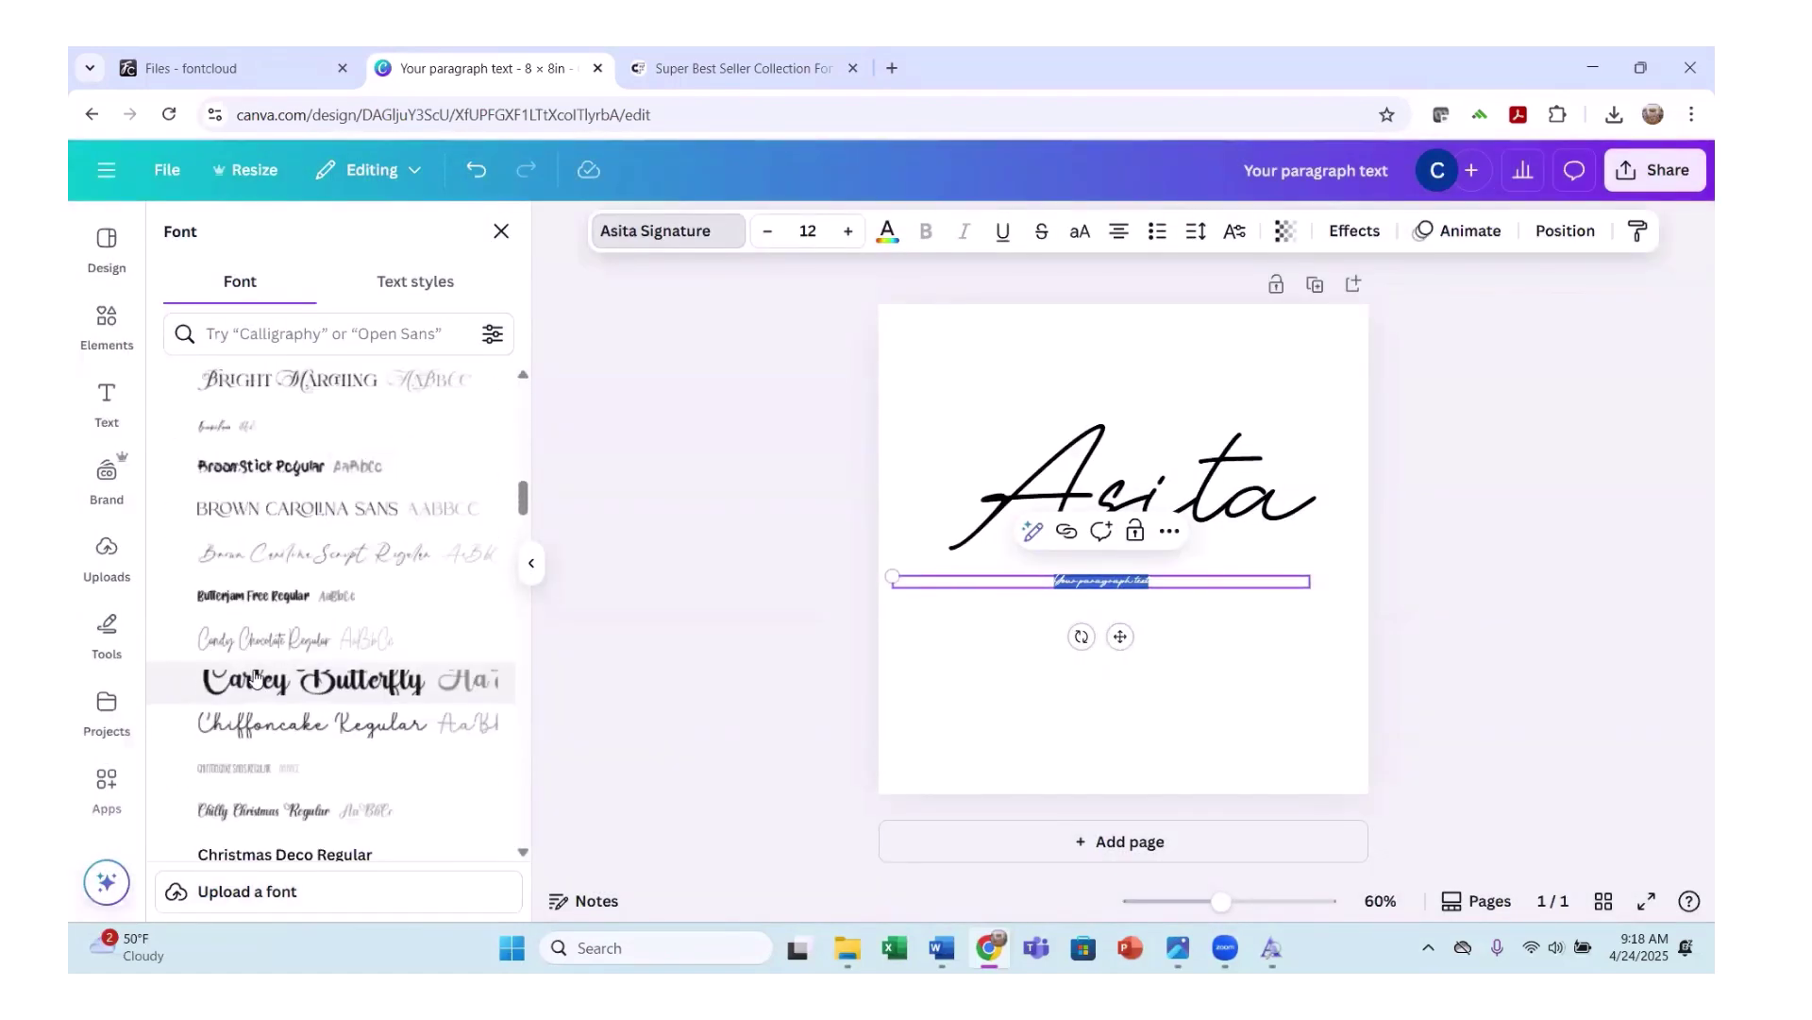
pyautogui.click(288, 689)
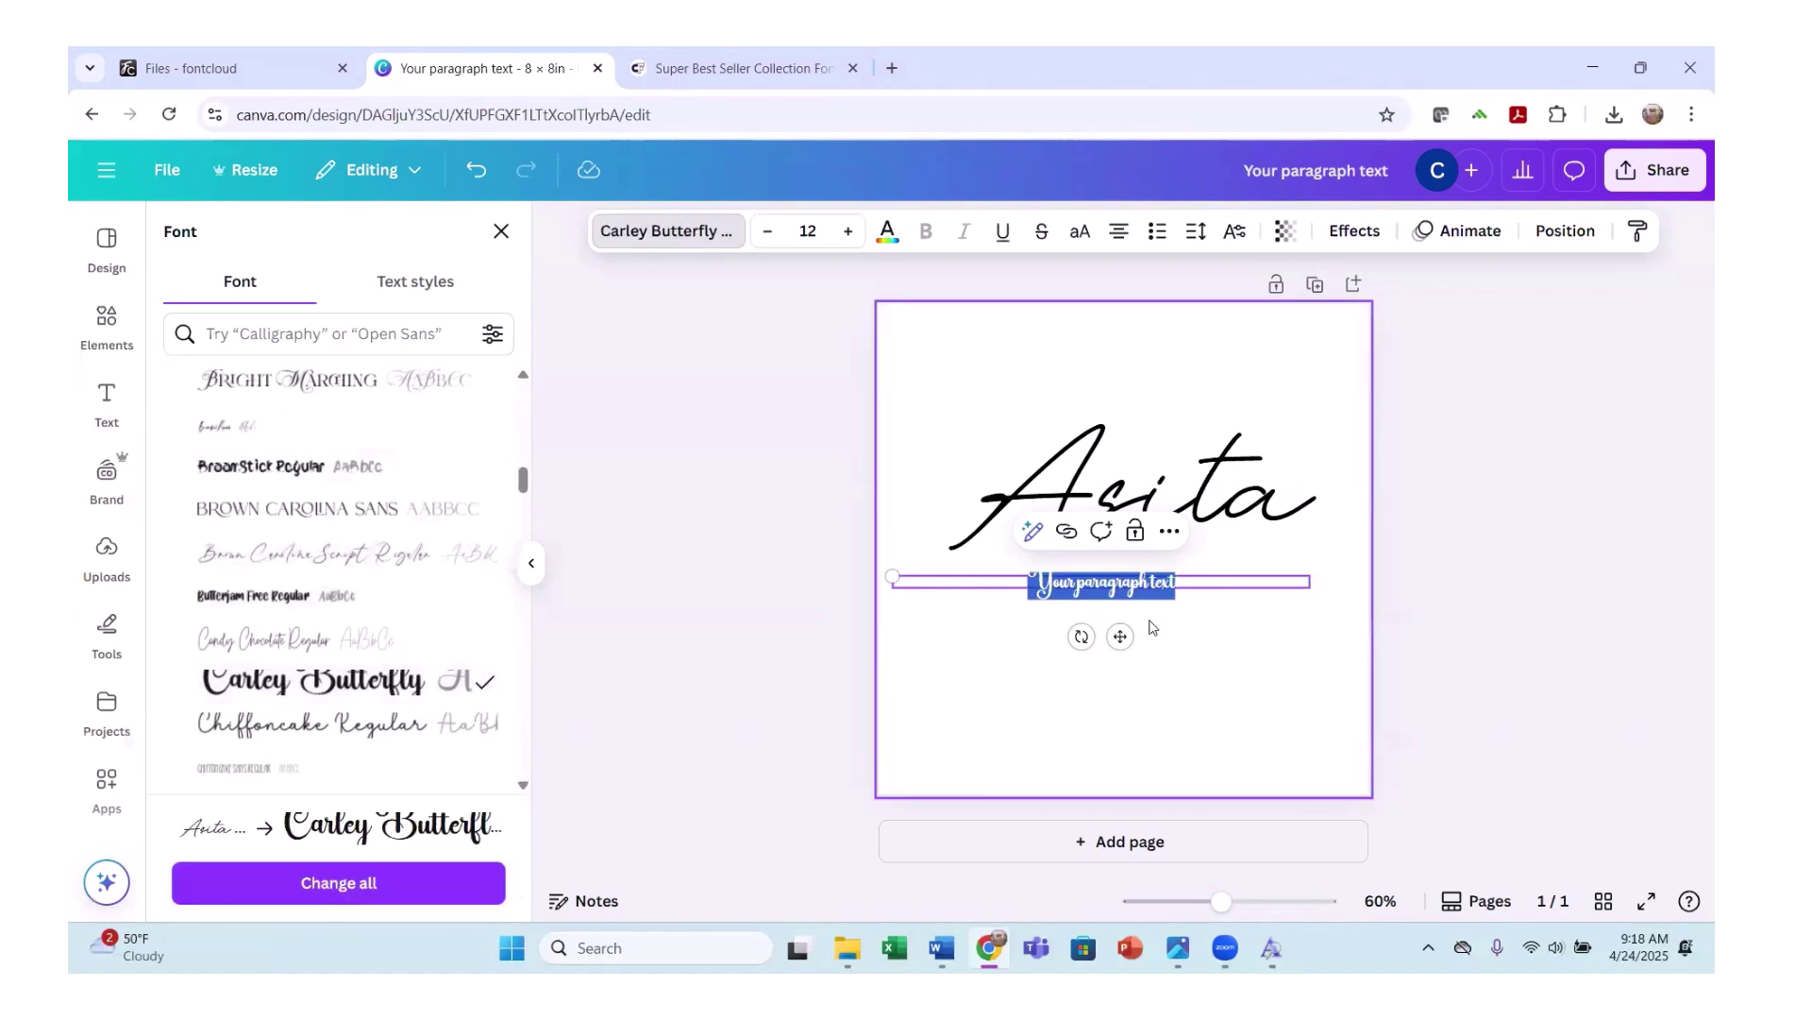
# Replace the placeholder text in the lower text box with "Carley Butterfly".
pyautogui.press('BackSpace')
pyautogui.write('Carley B')
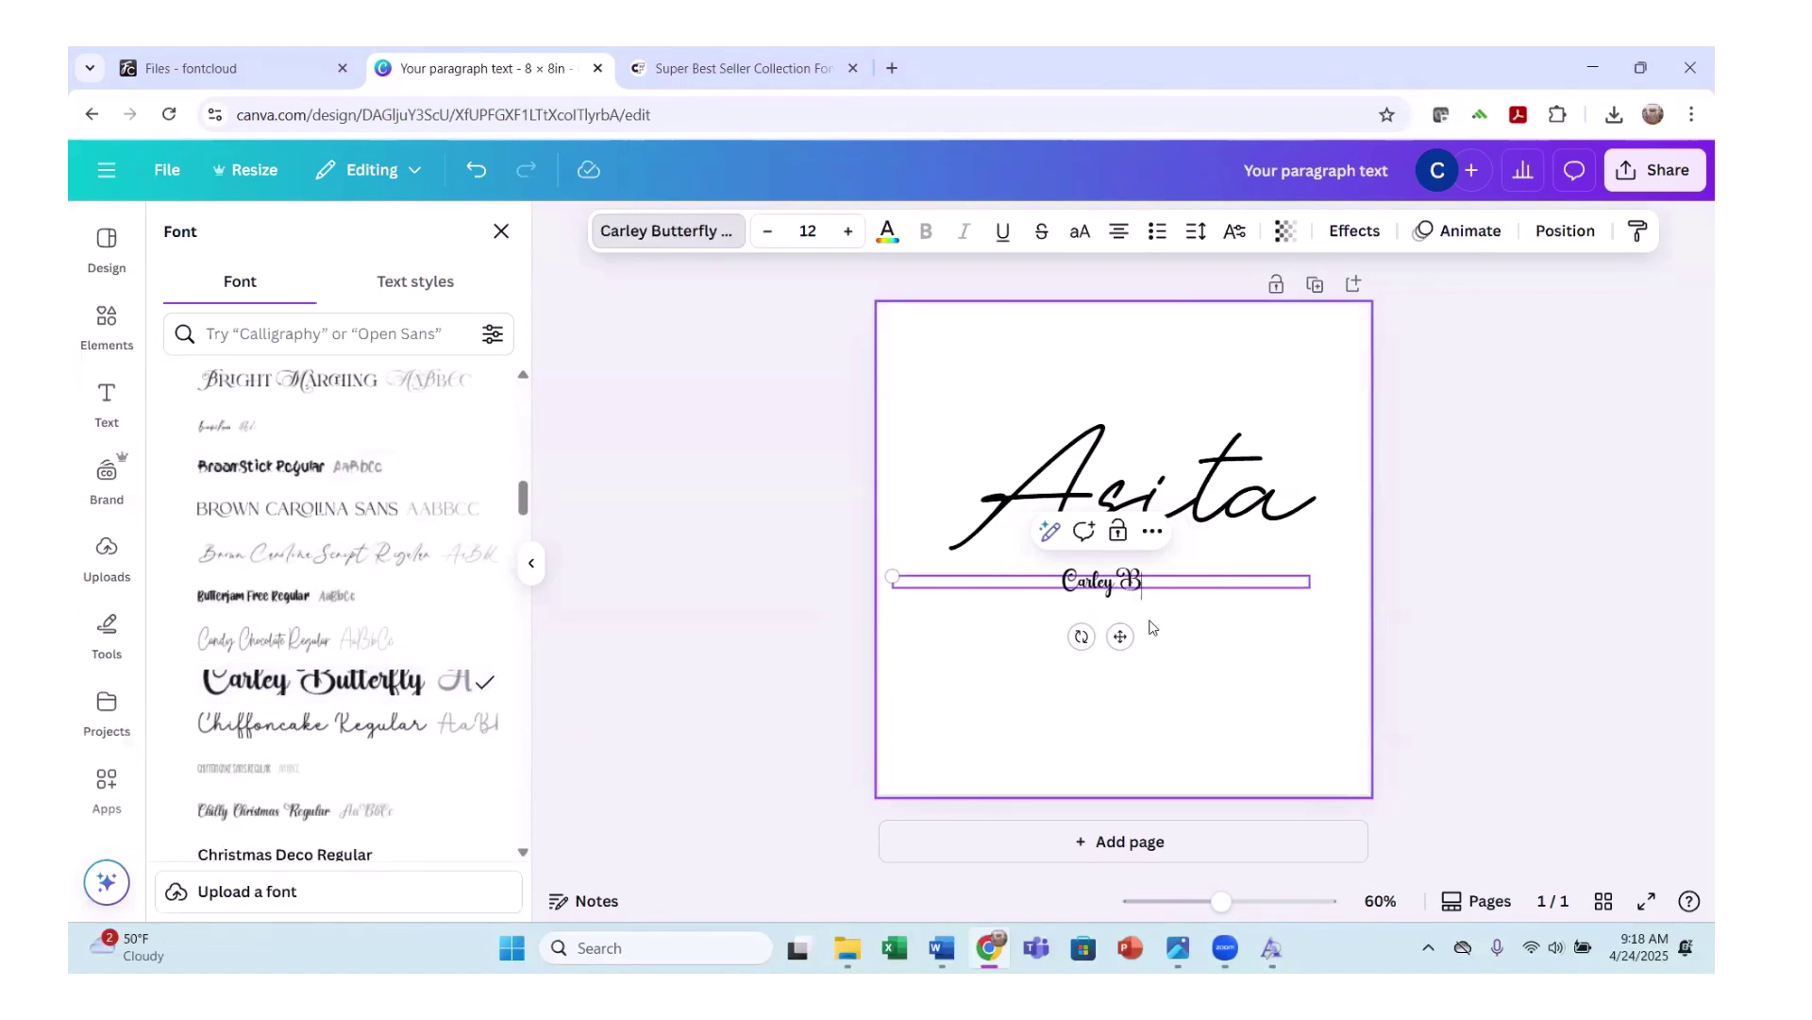
pyautogui.write('utterfly')
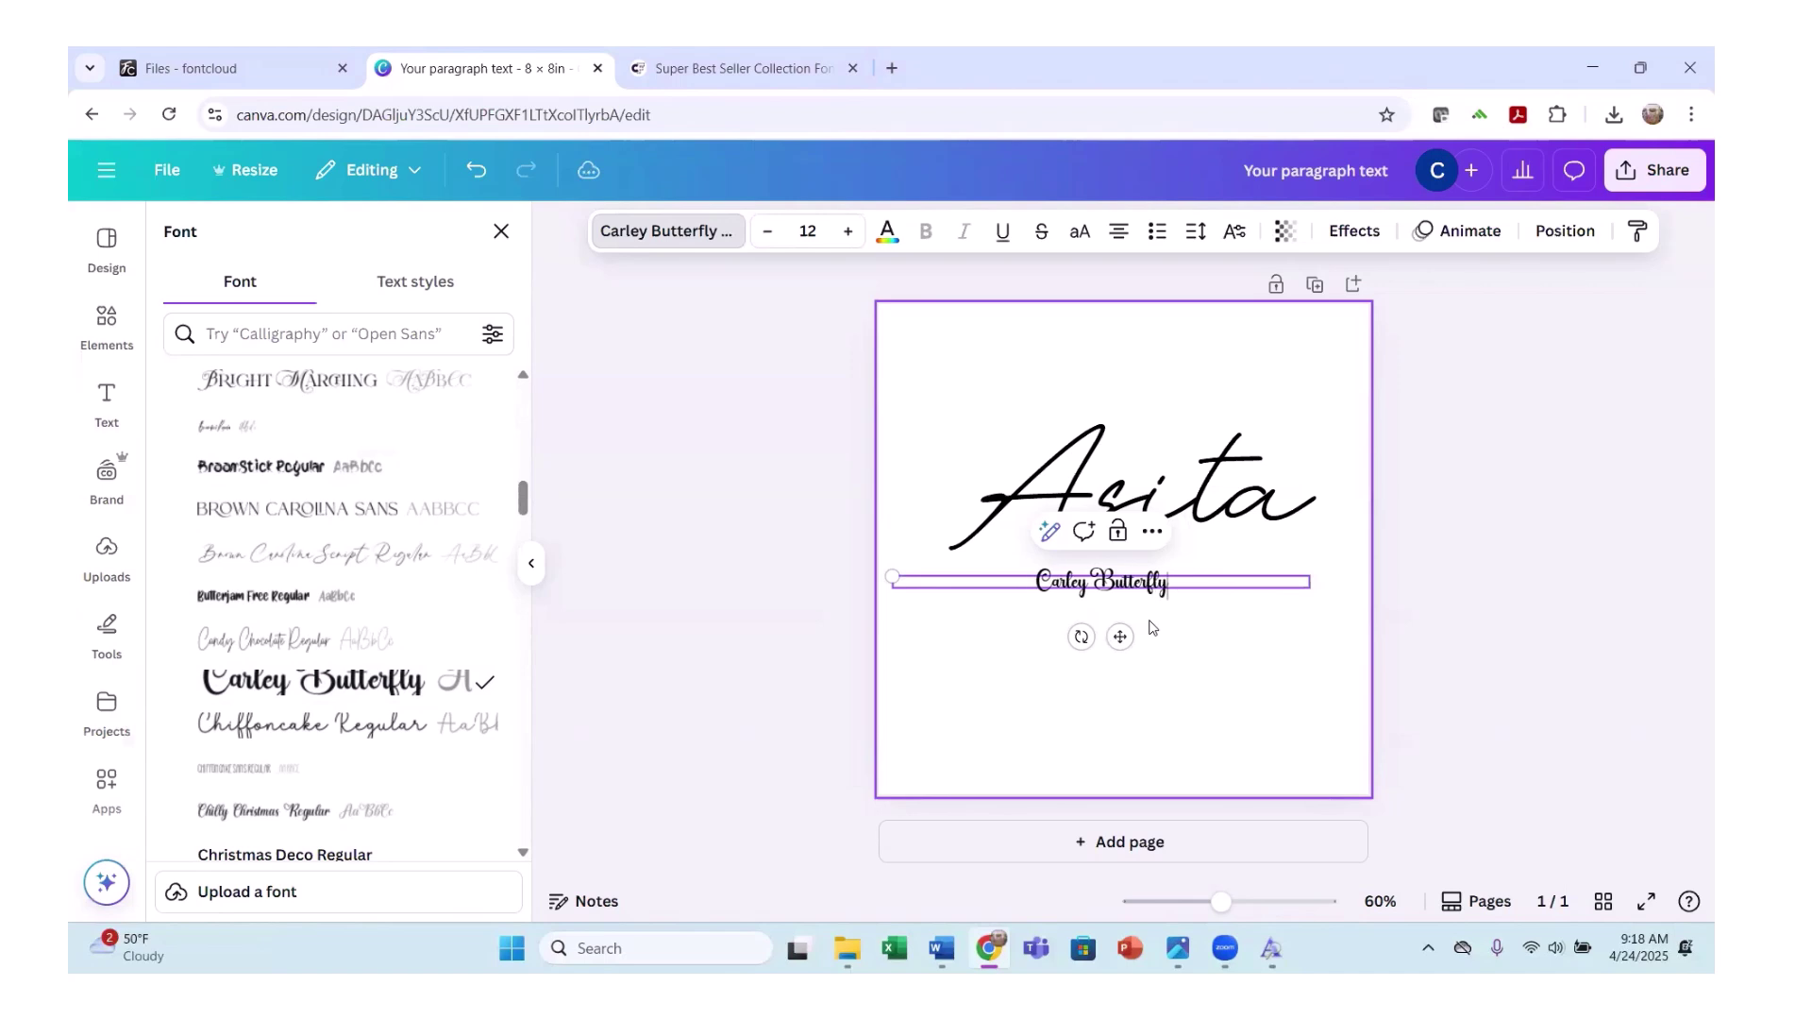
pyautogui.click(1096, 646)
# Increase the font size of the "Carley Butterfly" text to 28.
pyautogui.click(1096, 586)
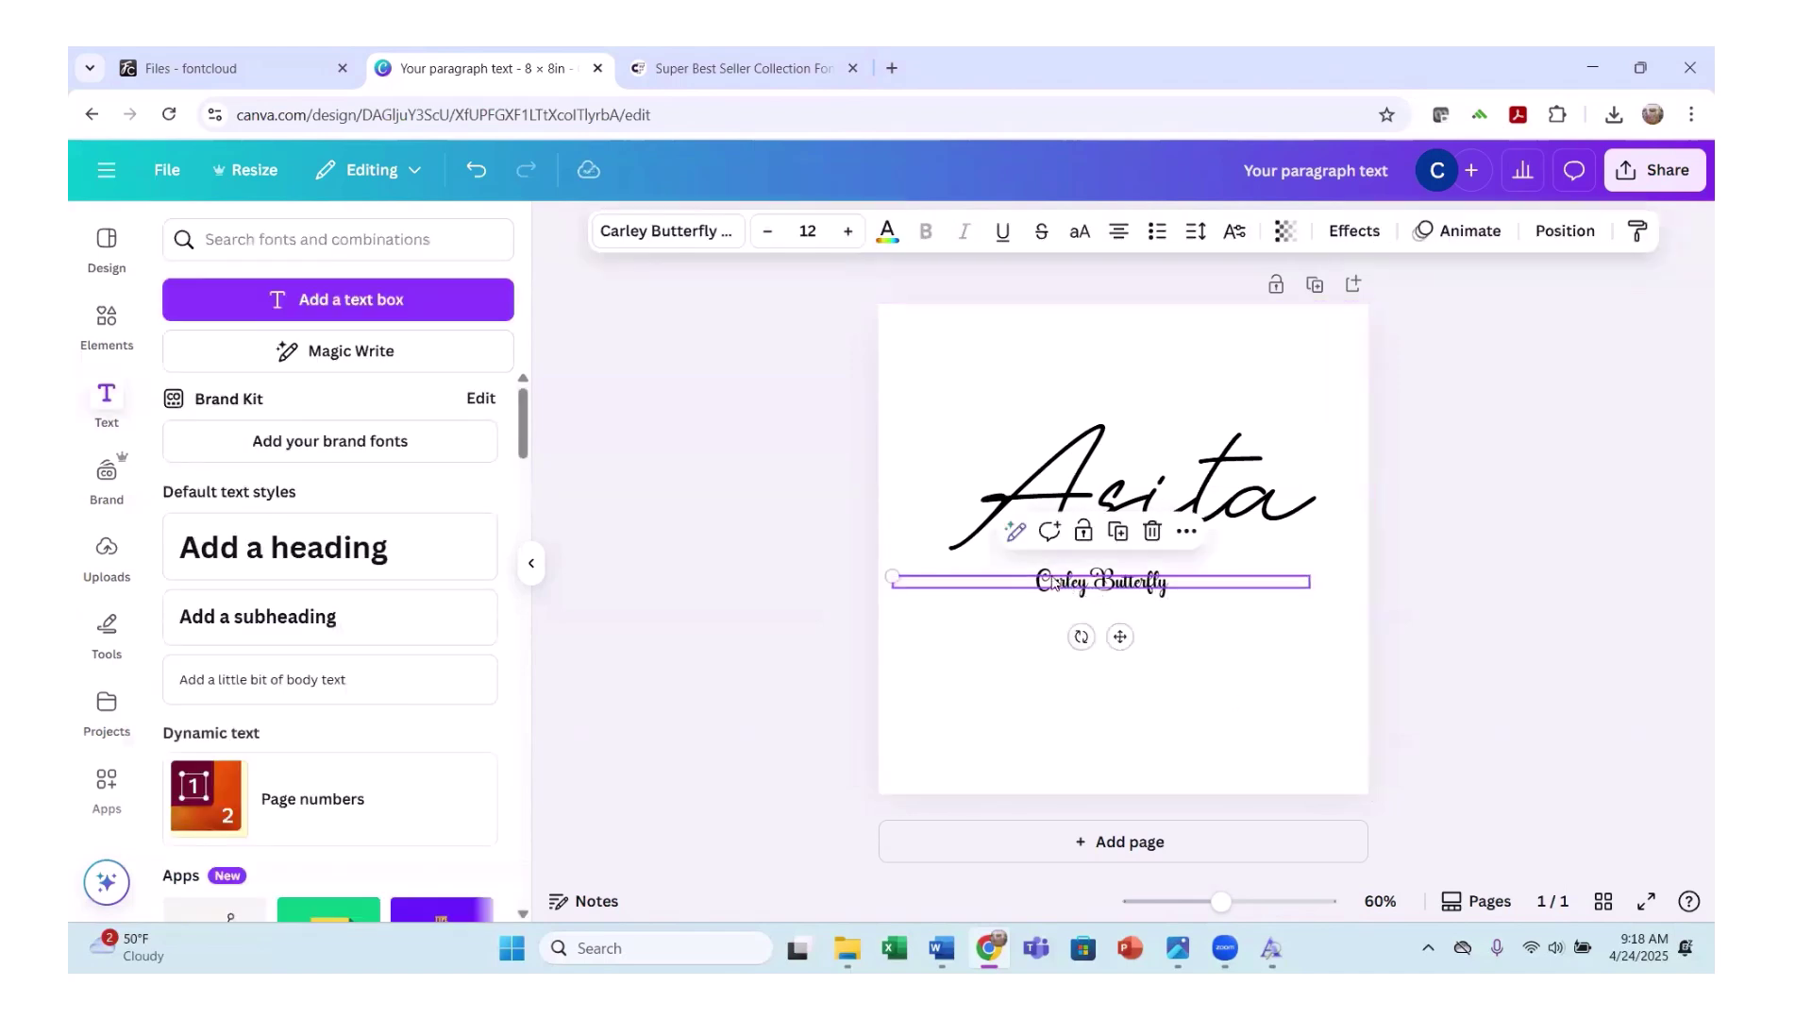
pyautogui.click(848, 232)
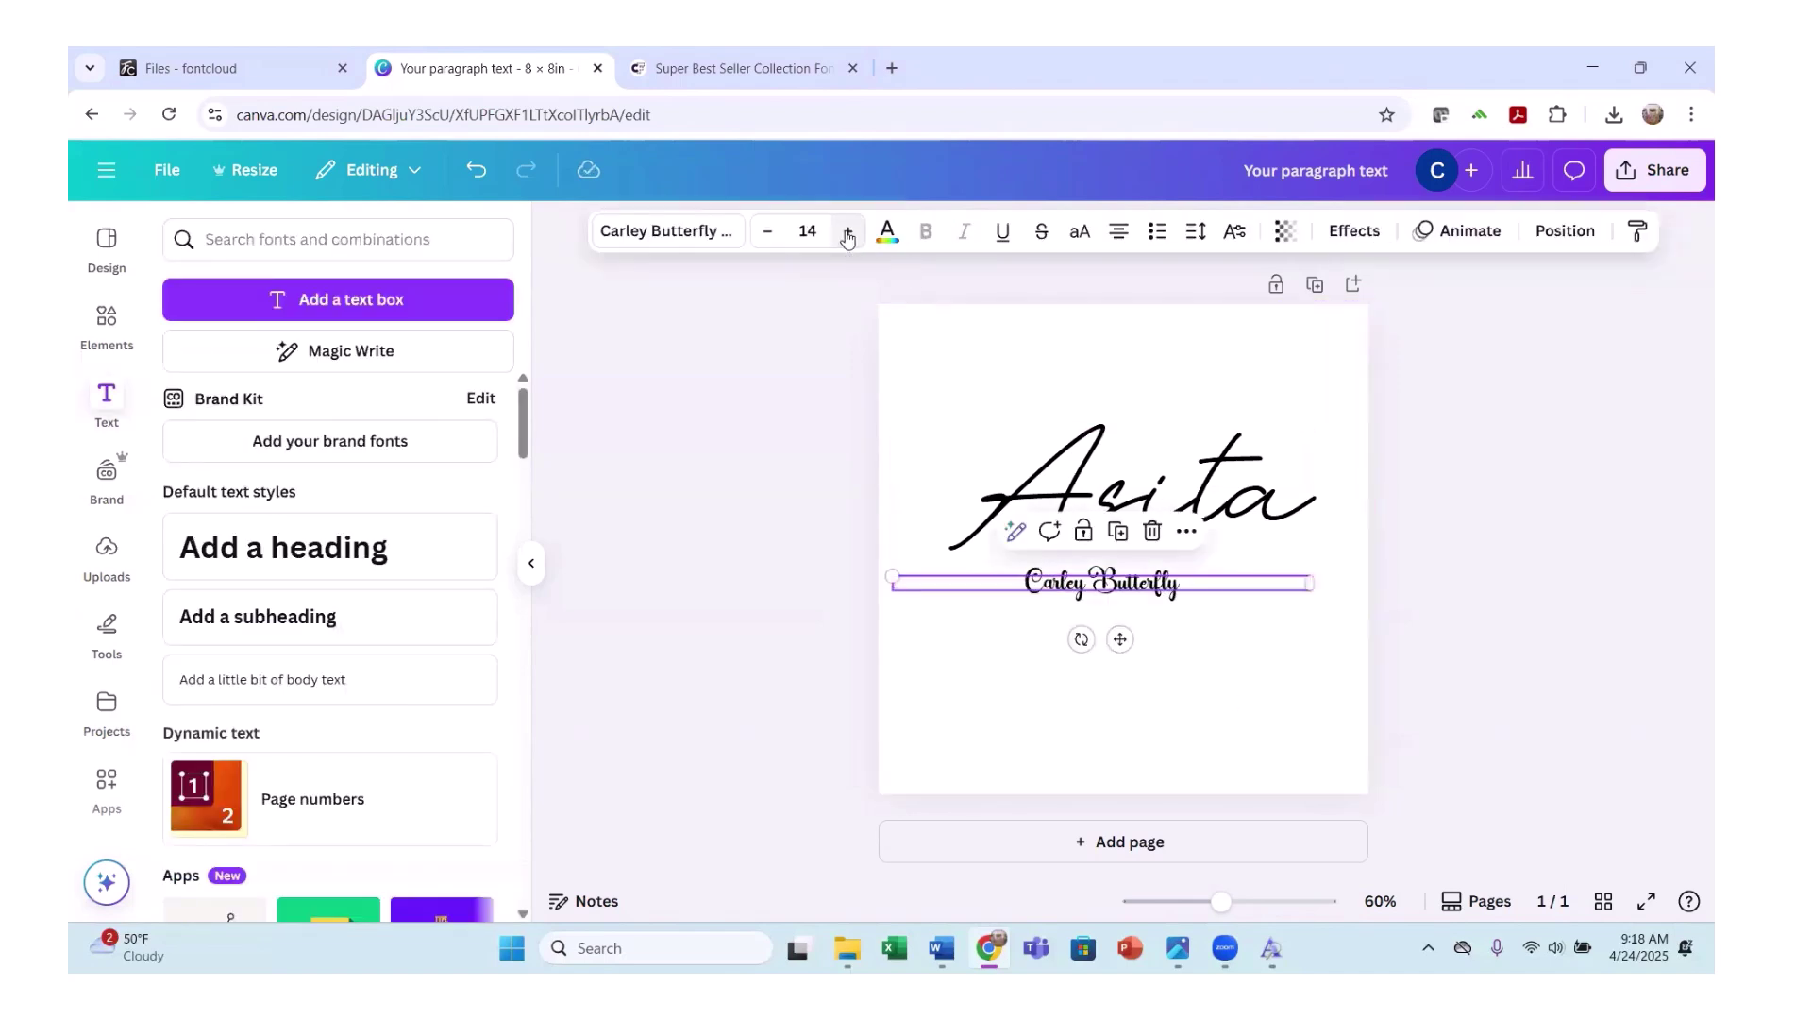
pyautogui.click(849, 232)
pyautogui.click(849, 232)
pyautogui.click(848, 233)
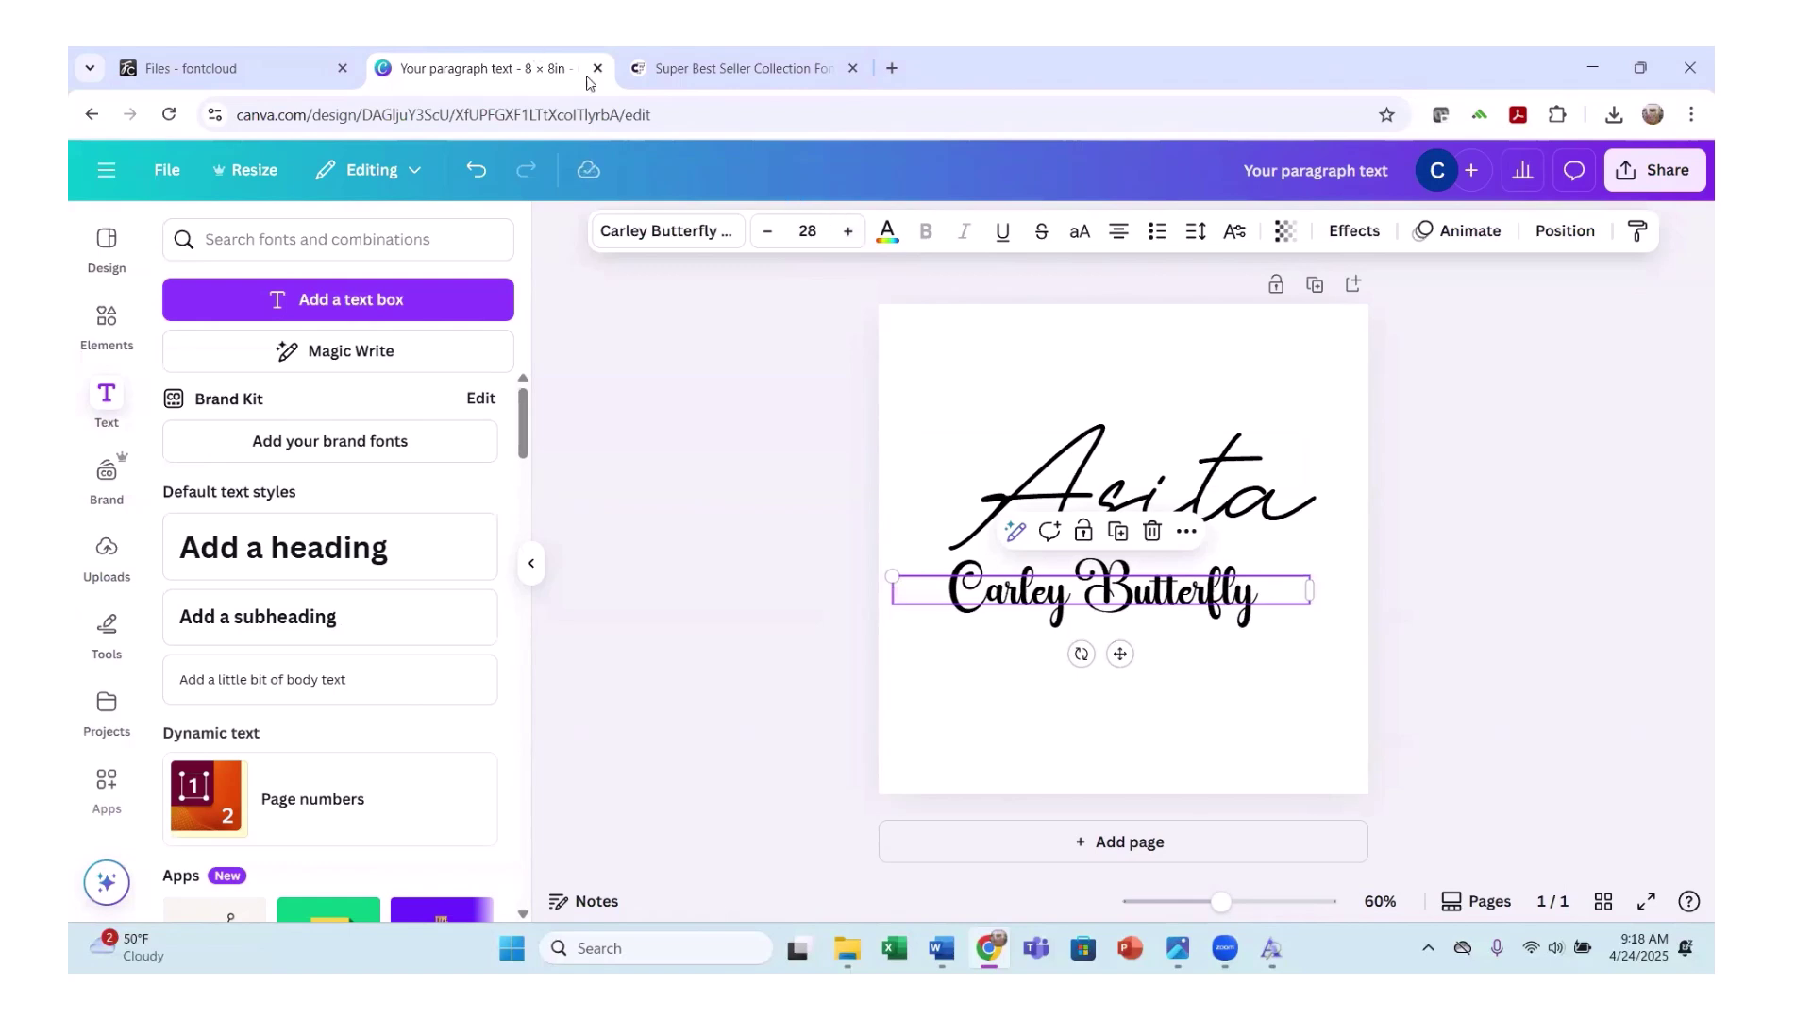
# Switch to Fontcloud and copy the lowercase y glyph with the large looping swash from the Carley Butterfly glyphs.
pyautogui.click(261, 61)
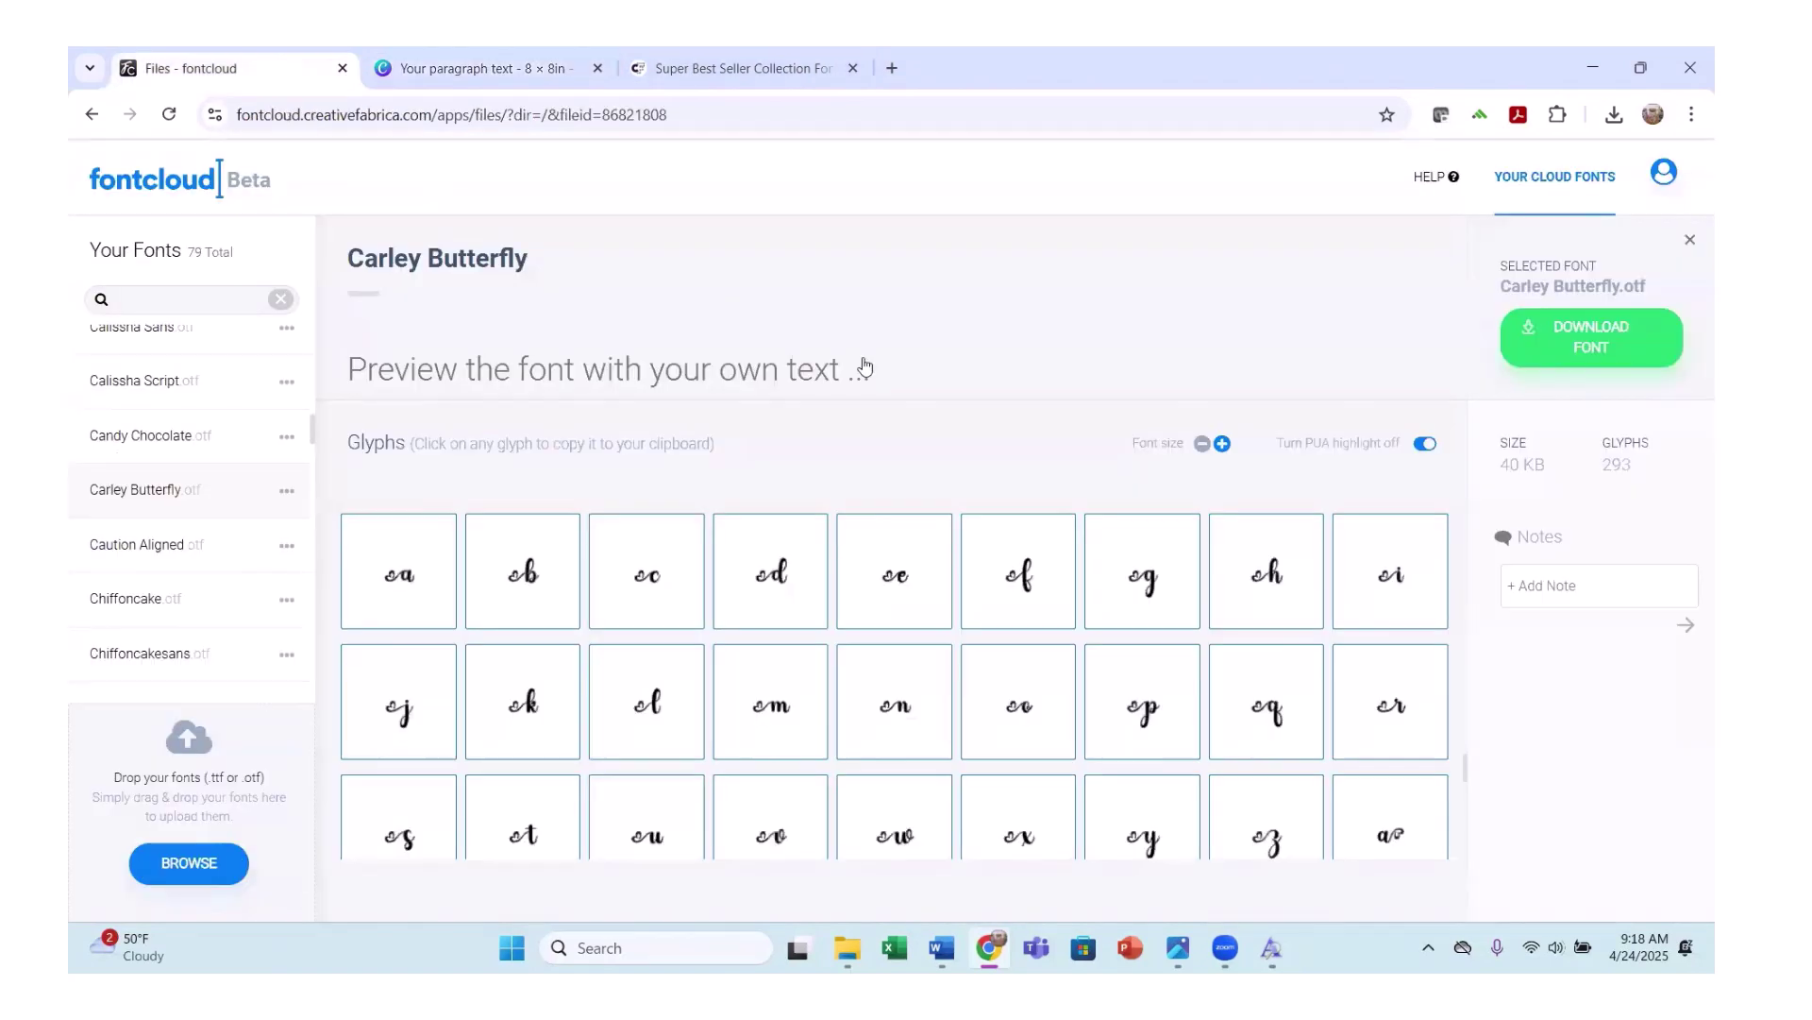
pyautogui.scroll(-2, 983, 627)
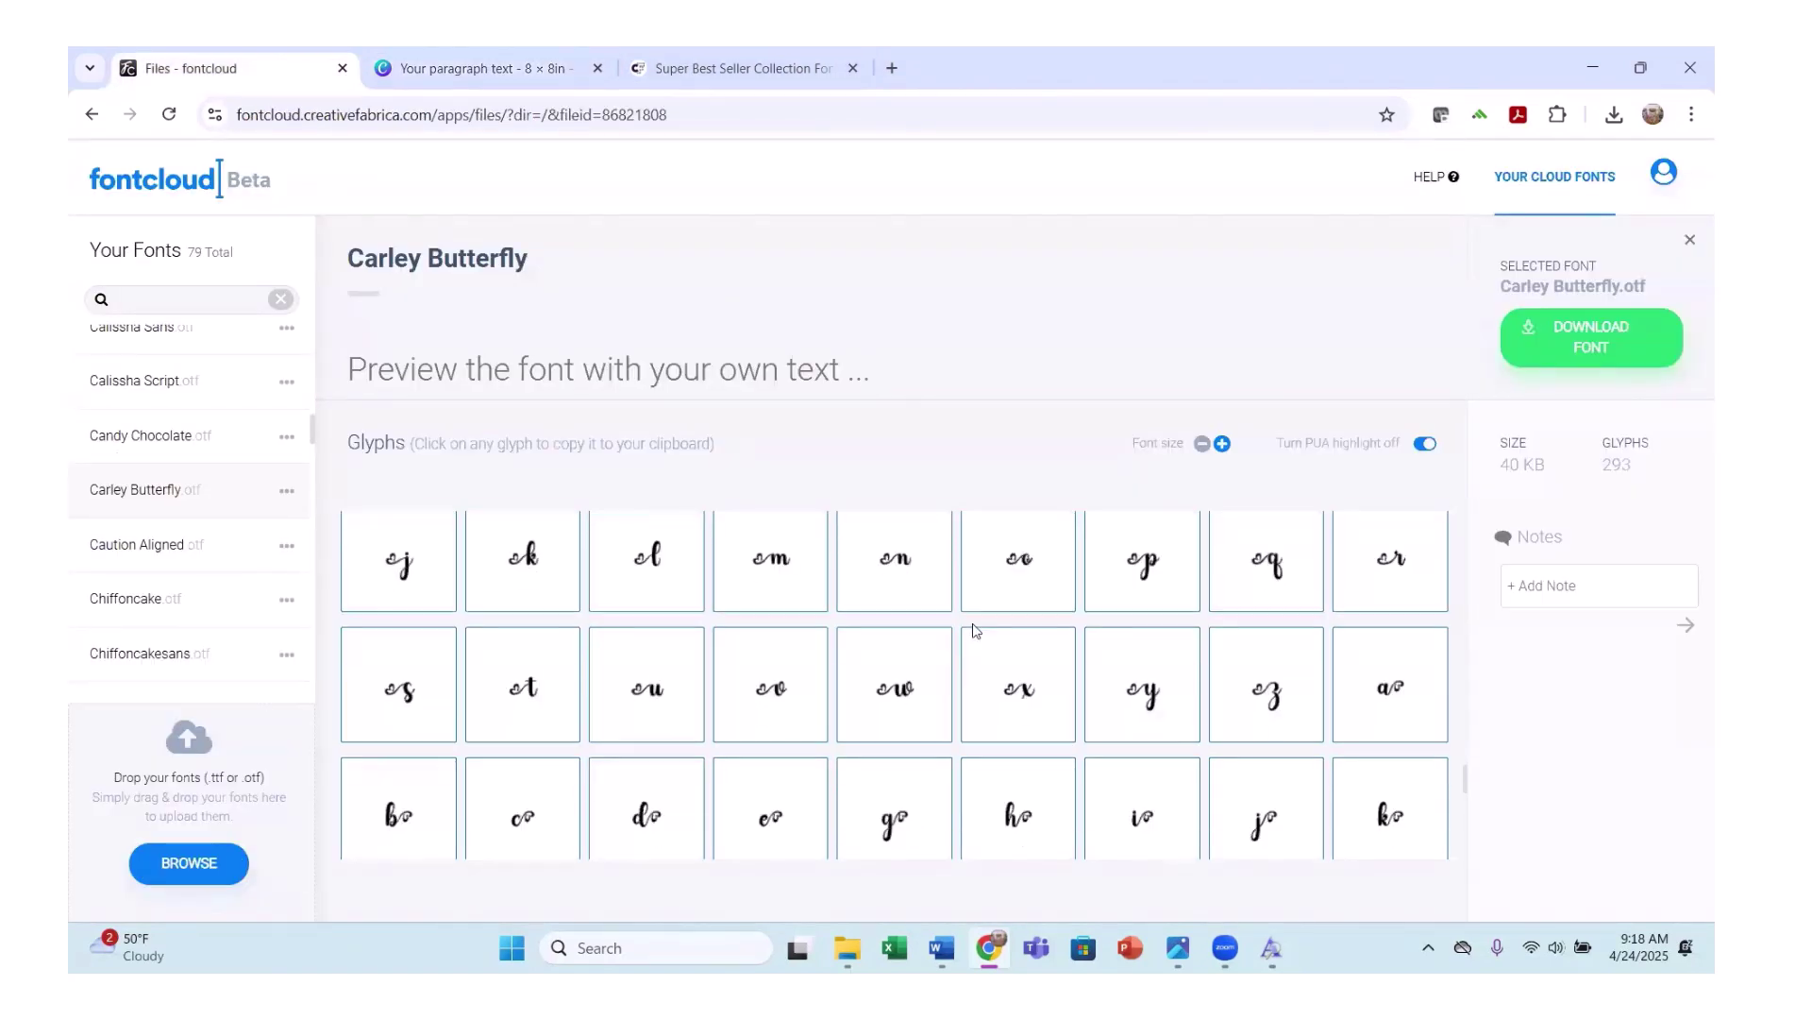
pyautogui.scroll(3, 963, 688)
pyautogui.scroll(-3, 951, 692)
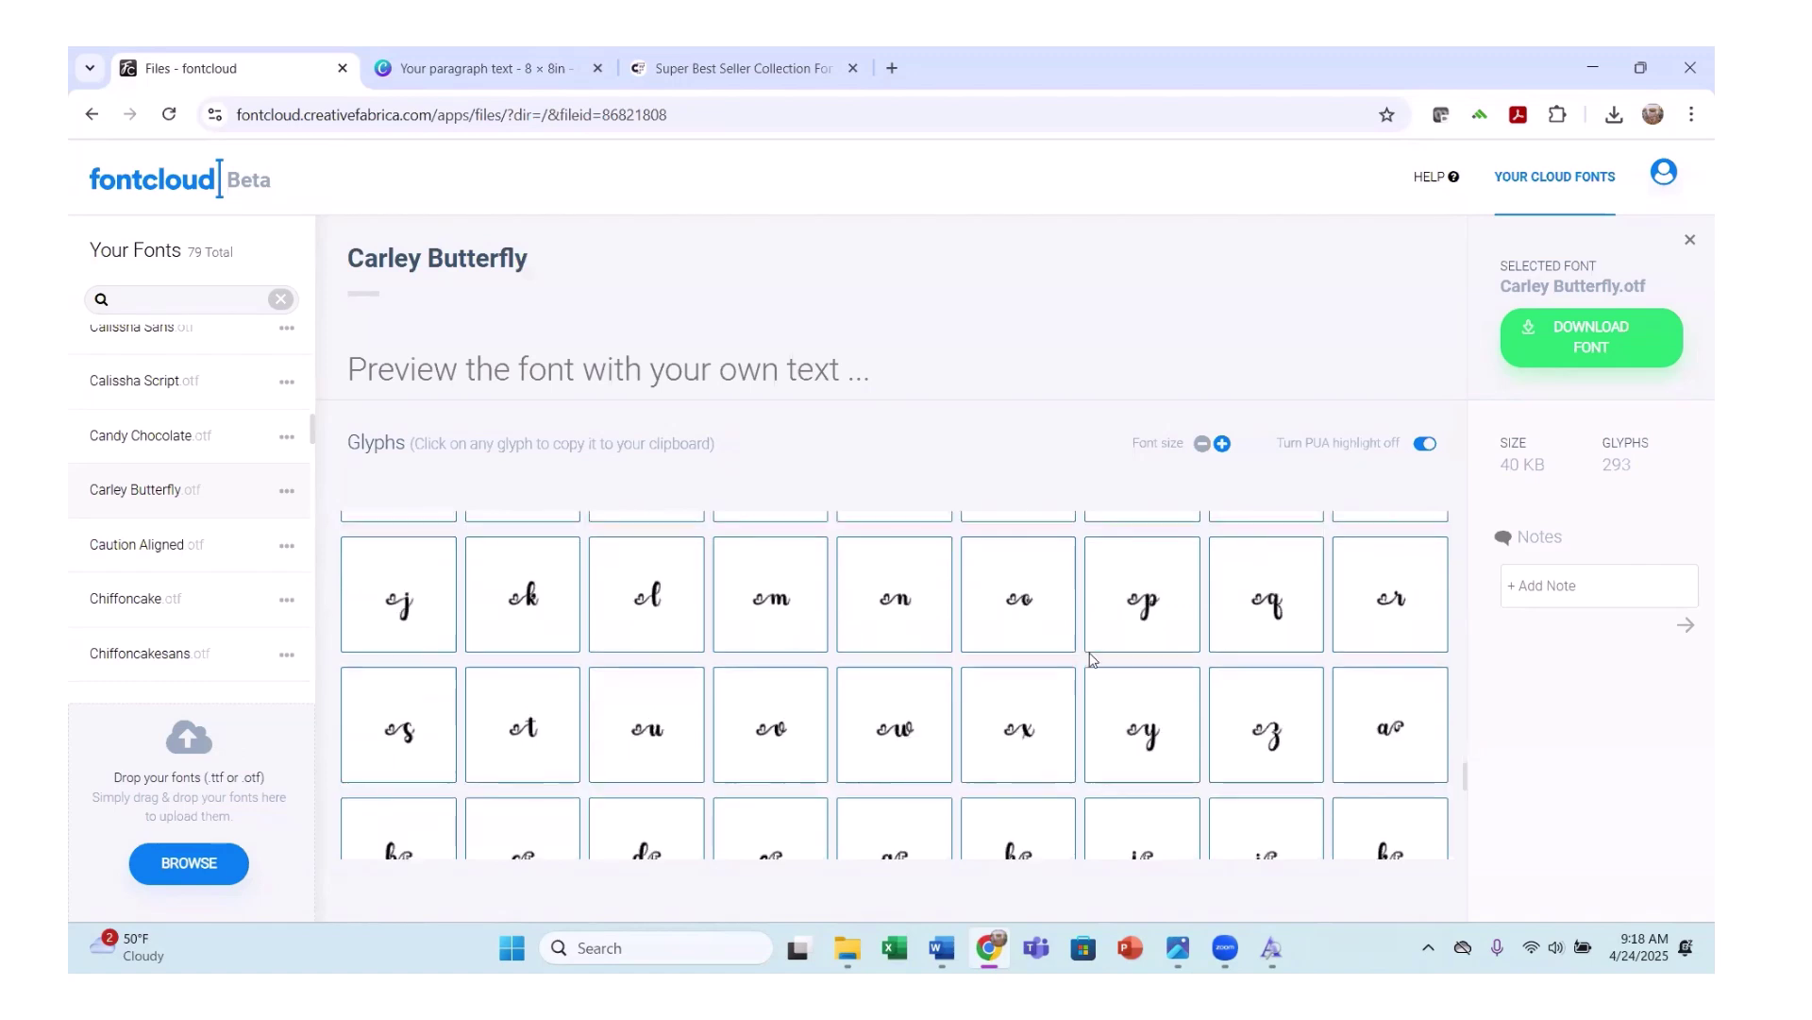
pyautogui.scroll(-1, 1061, 662)
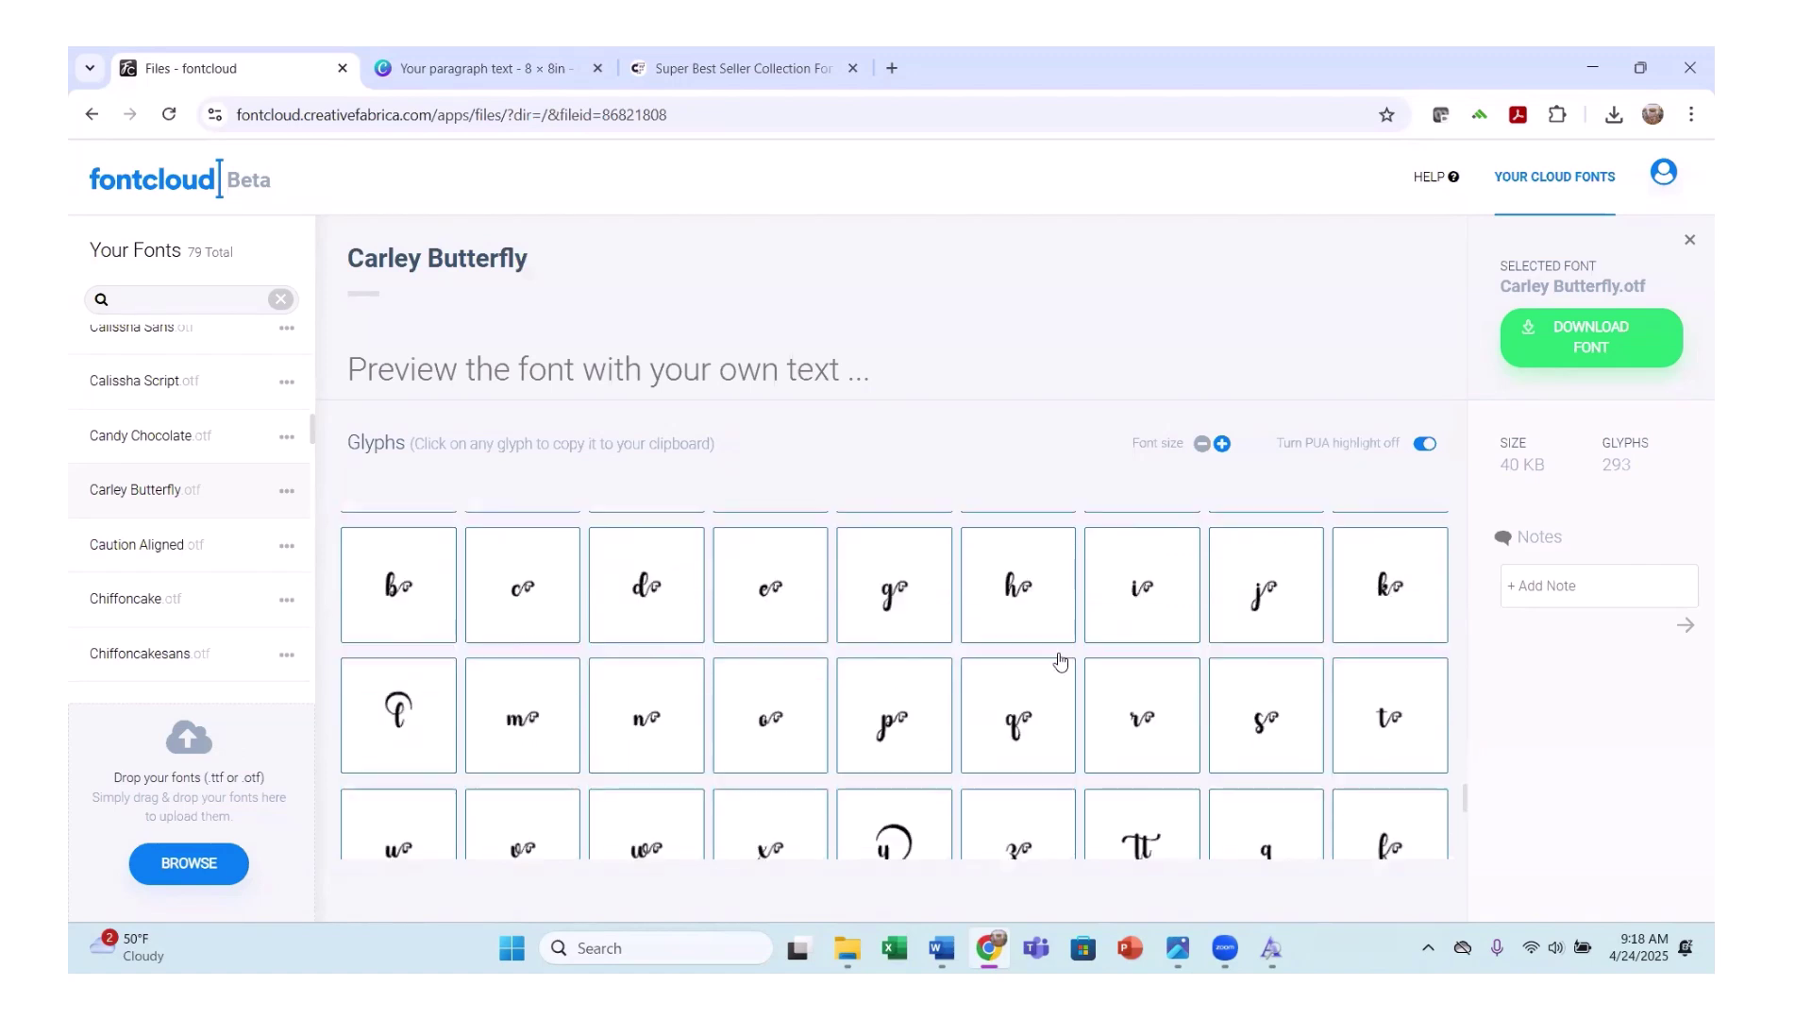
pyautogui.scroll(-1, 1260, 706)
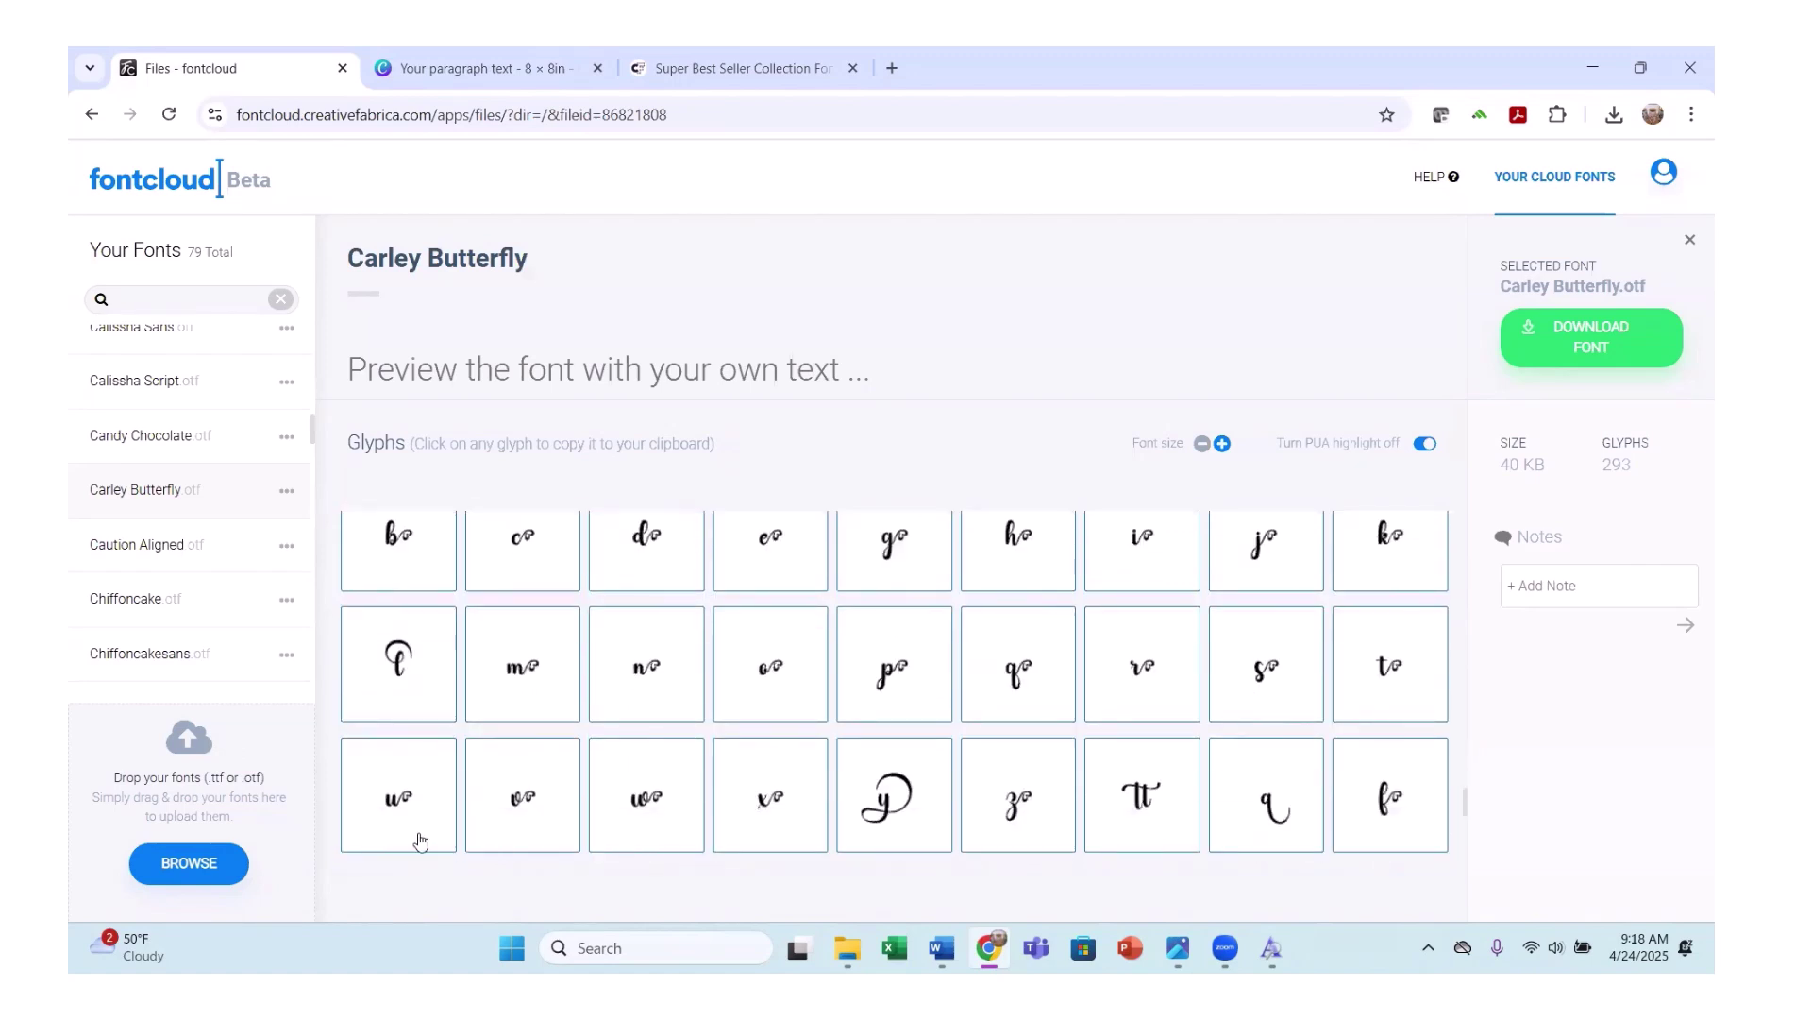
pyautogui.click(880, 813)
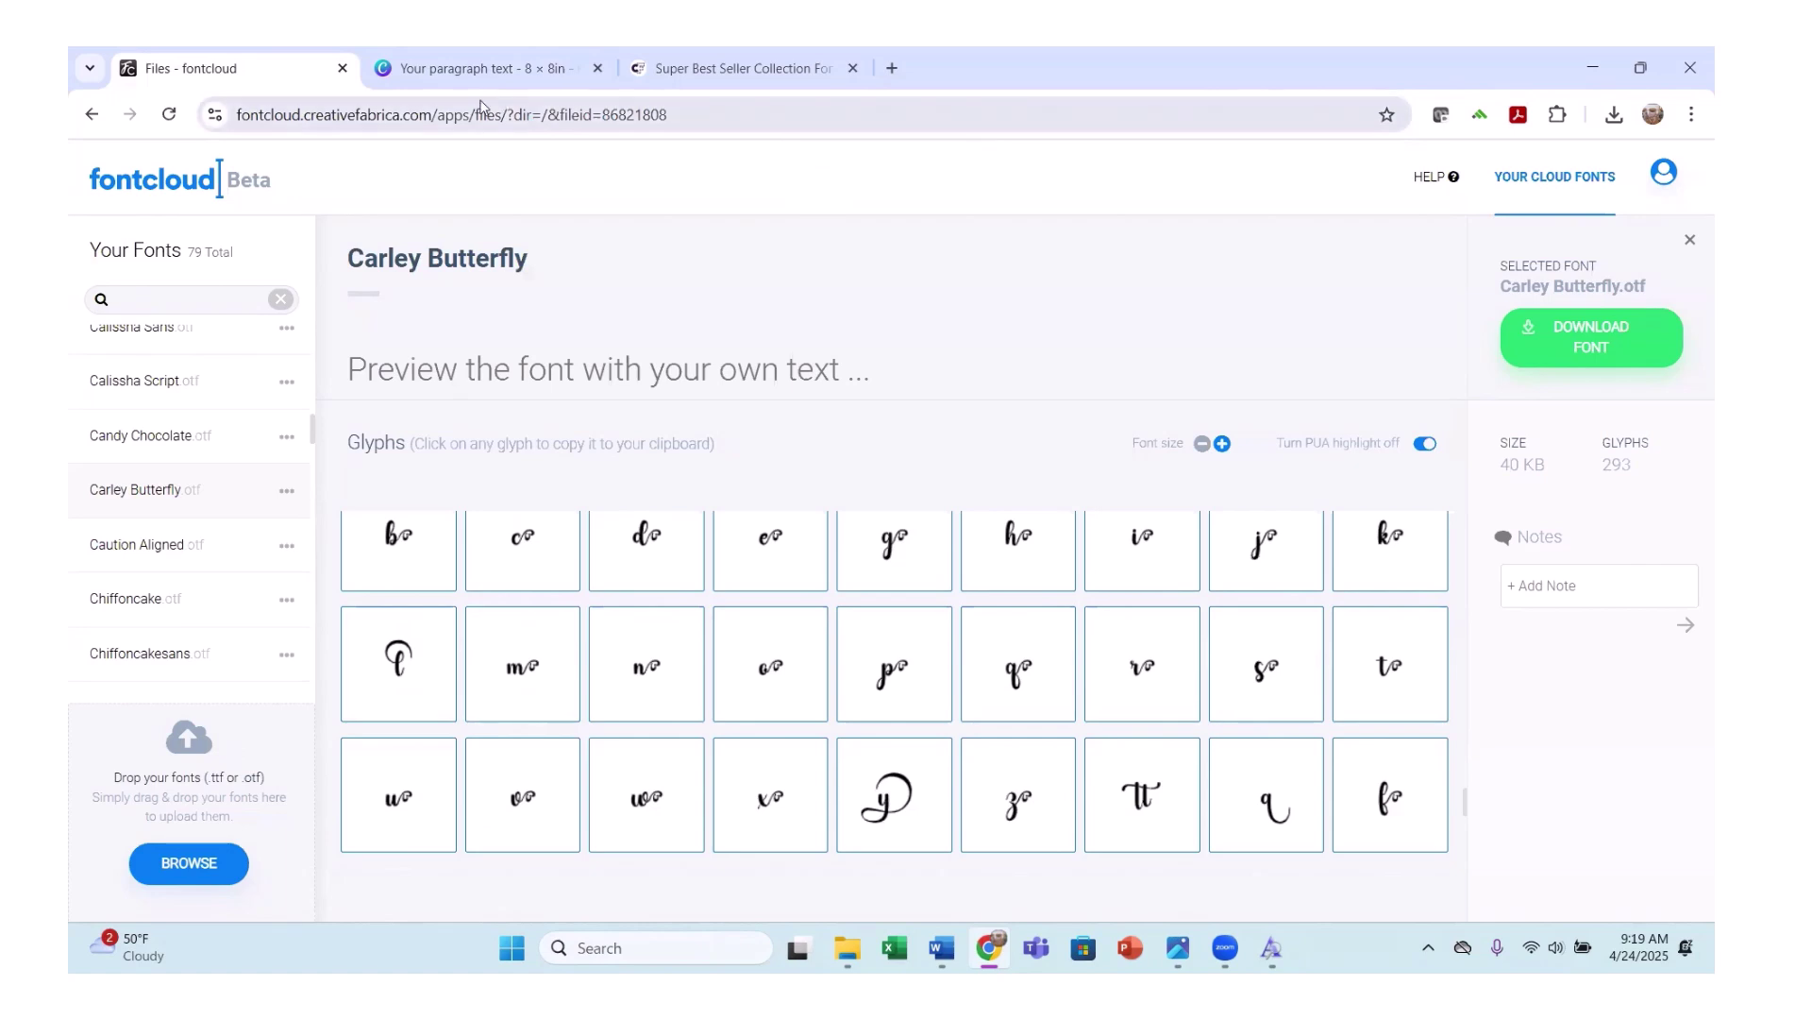
# Switch to the Canva design and replace the final y in "Carley Butterfly" with the copied swash y glyph.
pyautogui.click(525, 76)
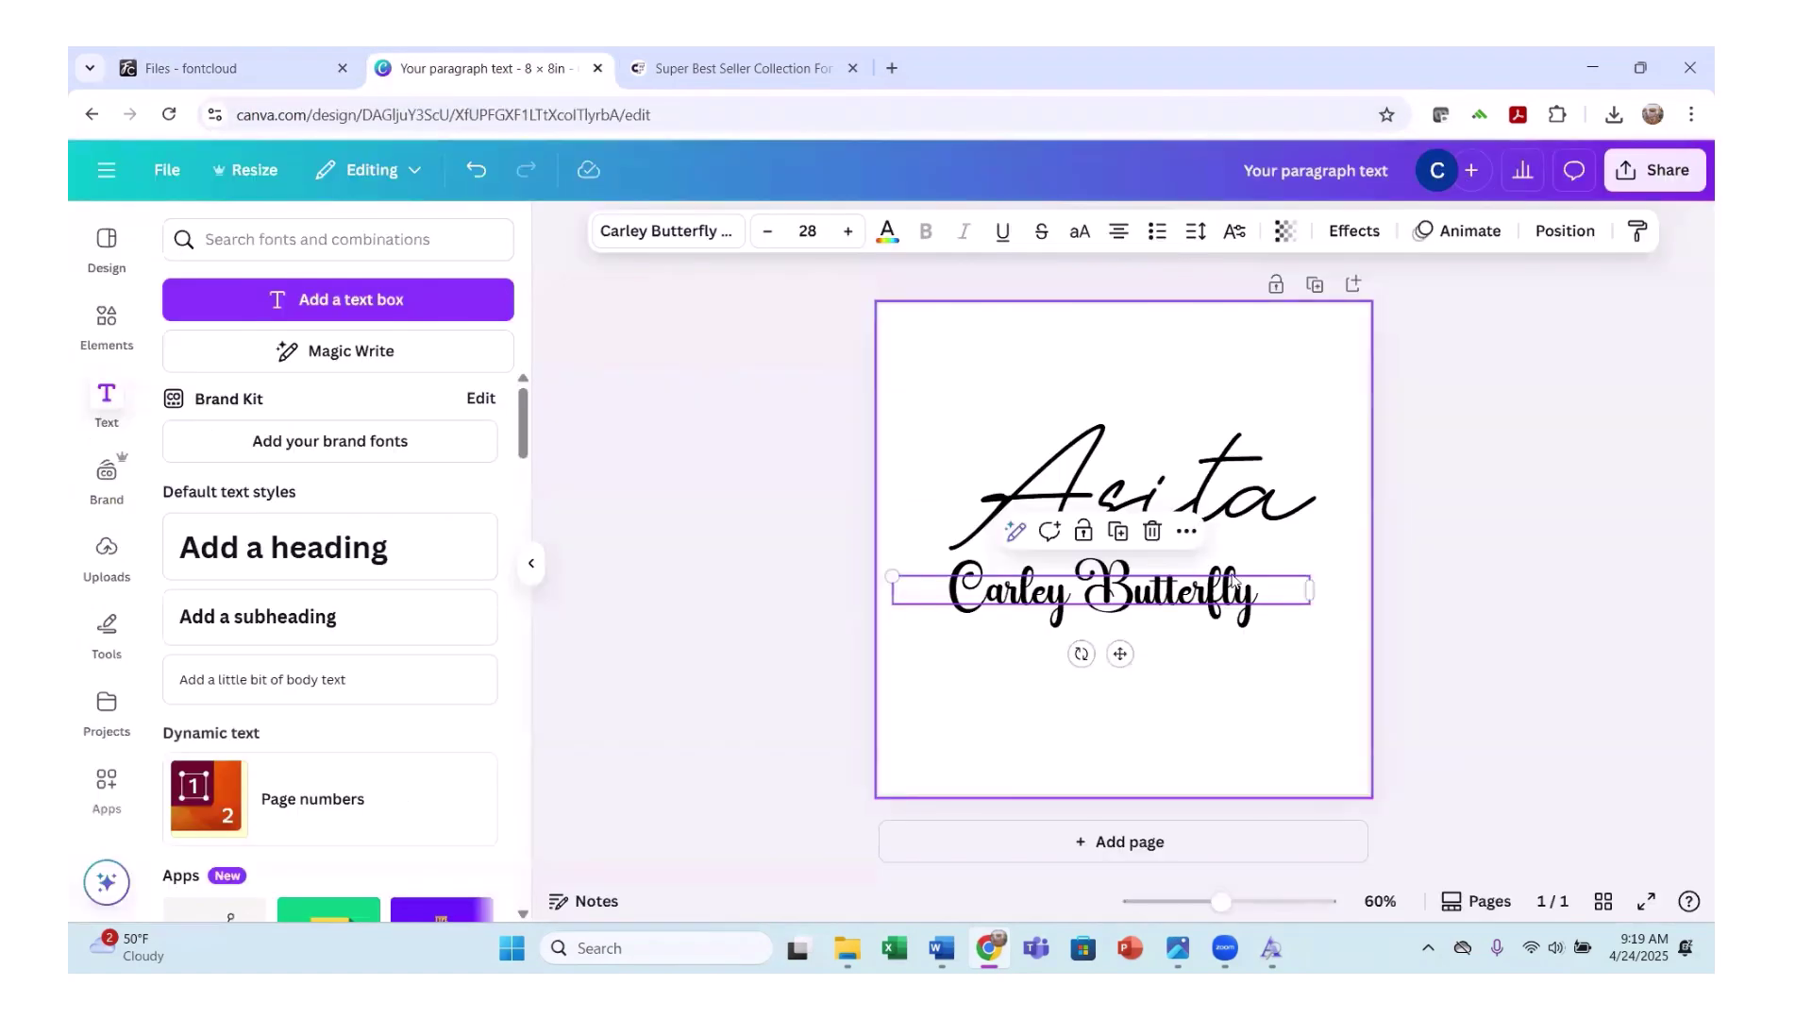
pyautogui.click(1258, 596)
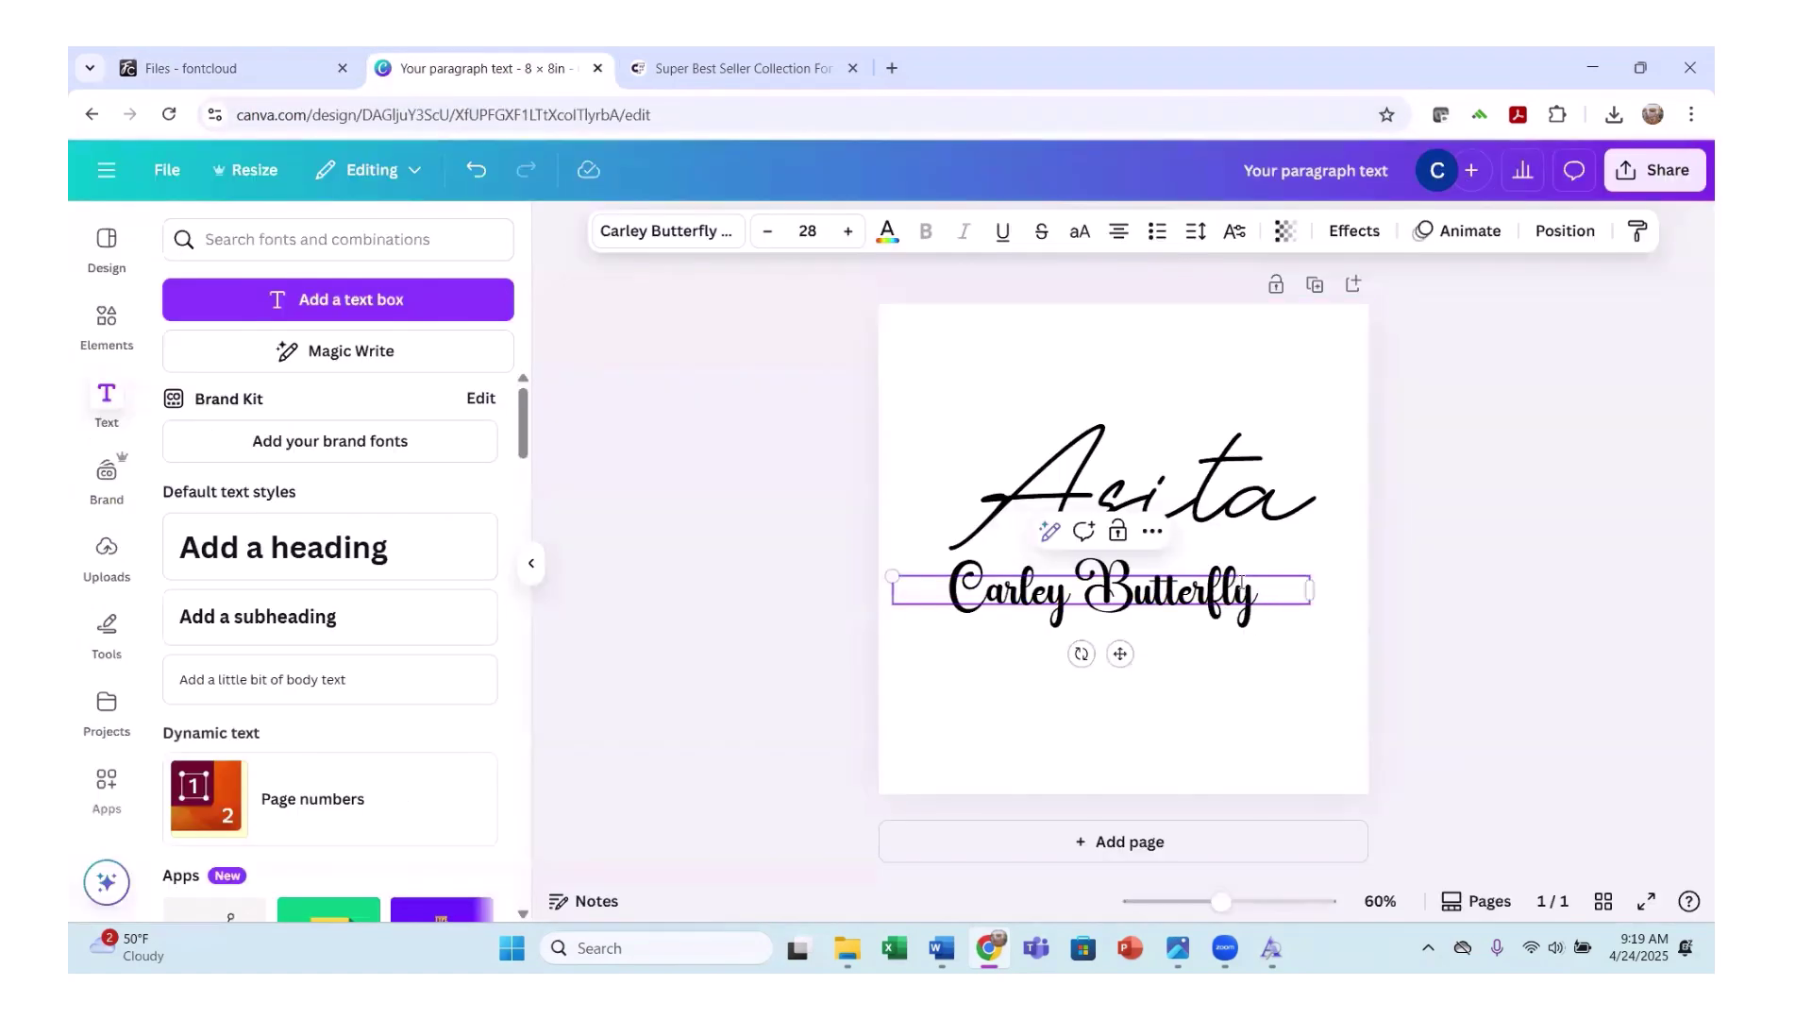
pyautogui.press('BackSpace')
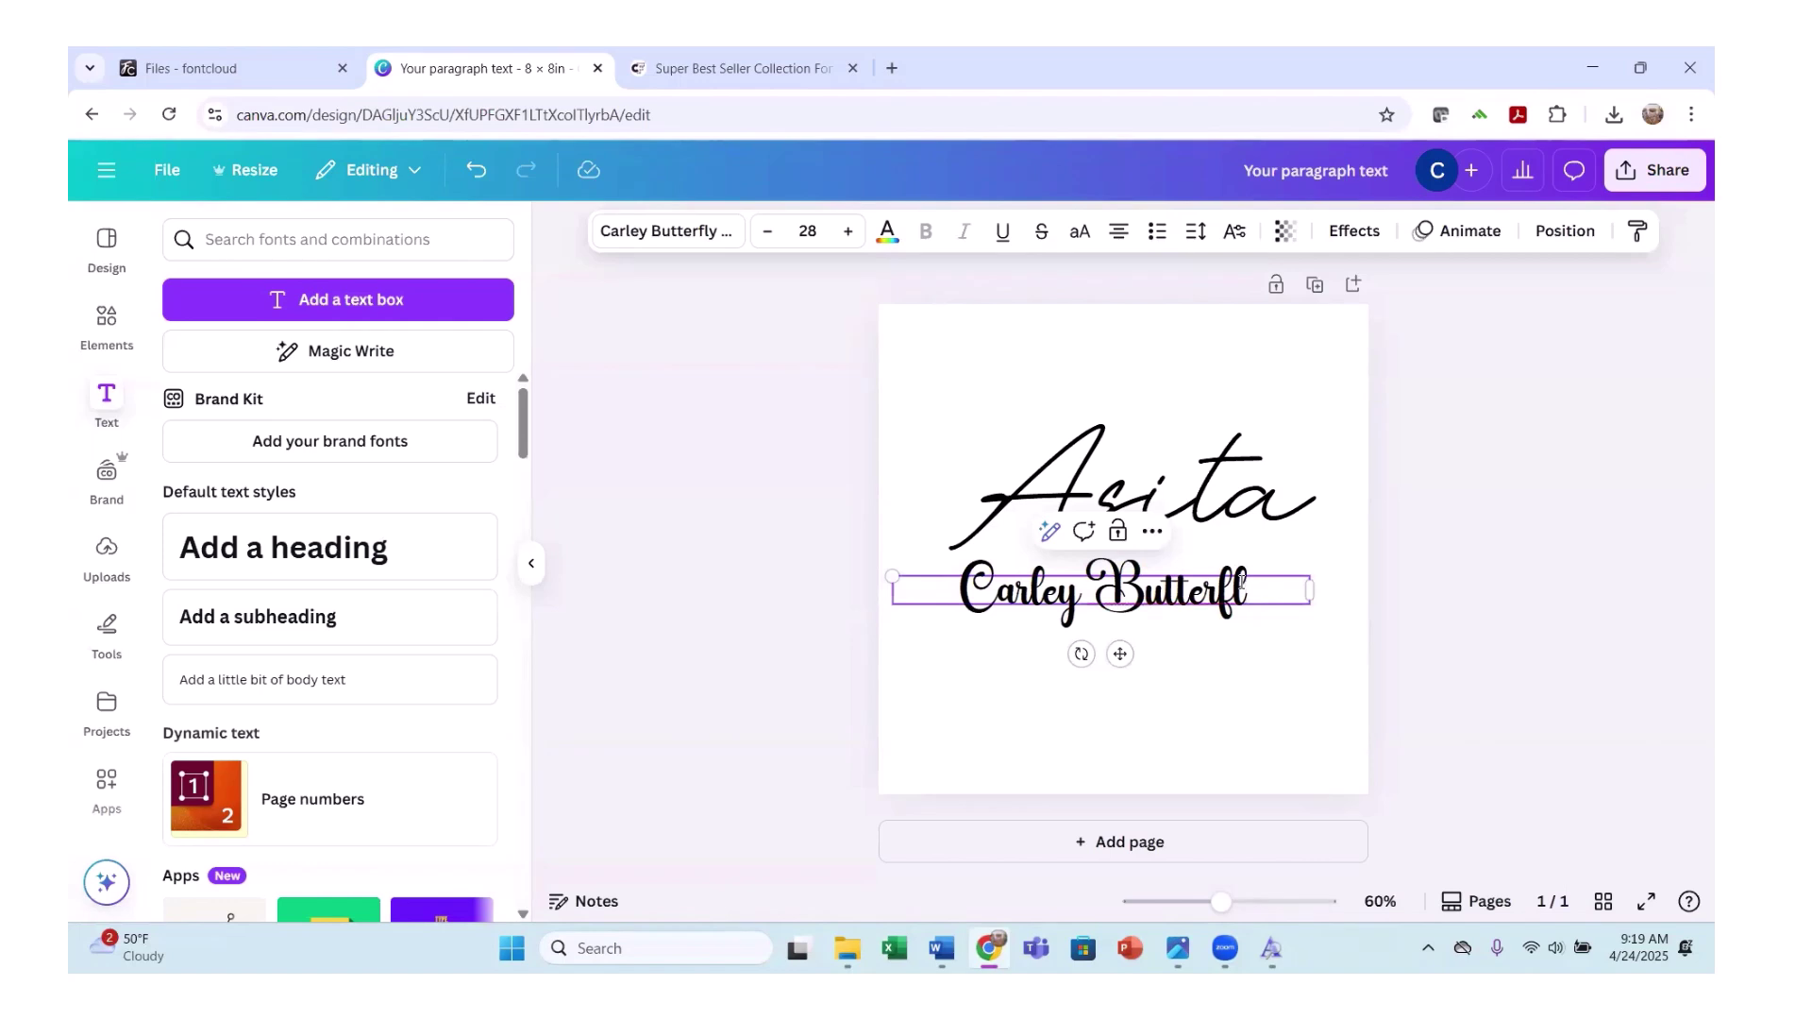
pyautogui.write('y')
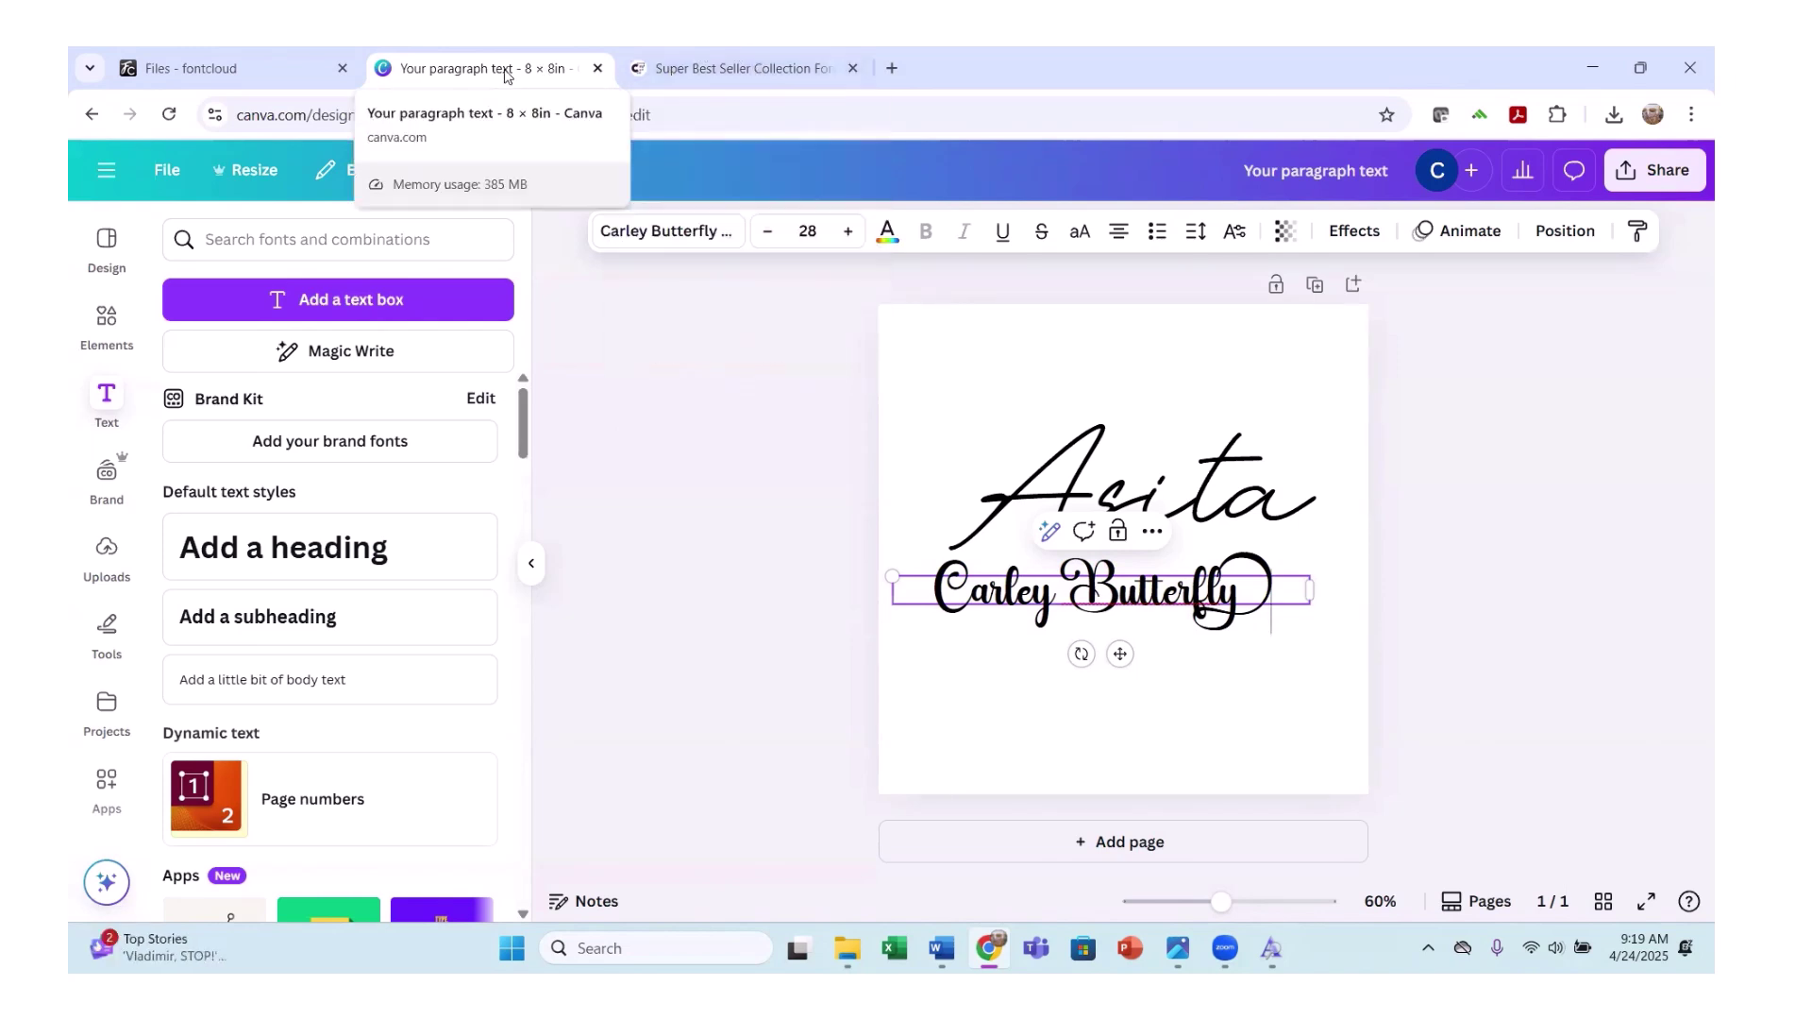
# Return to Fontcloud and examine the Carley Butterfly glyphs, from the swash alternates back to the basic lowercase and capital letters.
pyautogui.click(217, 68)
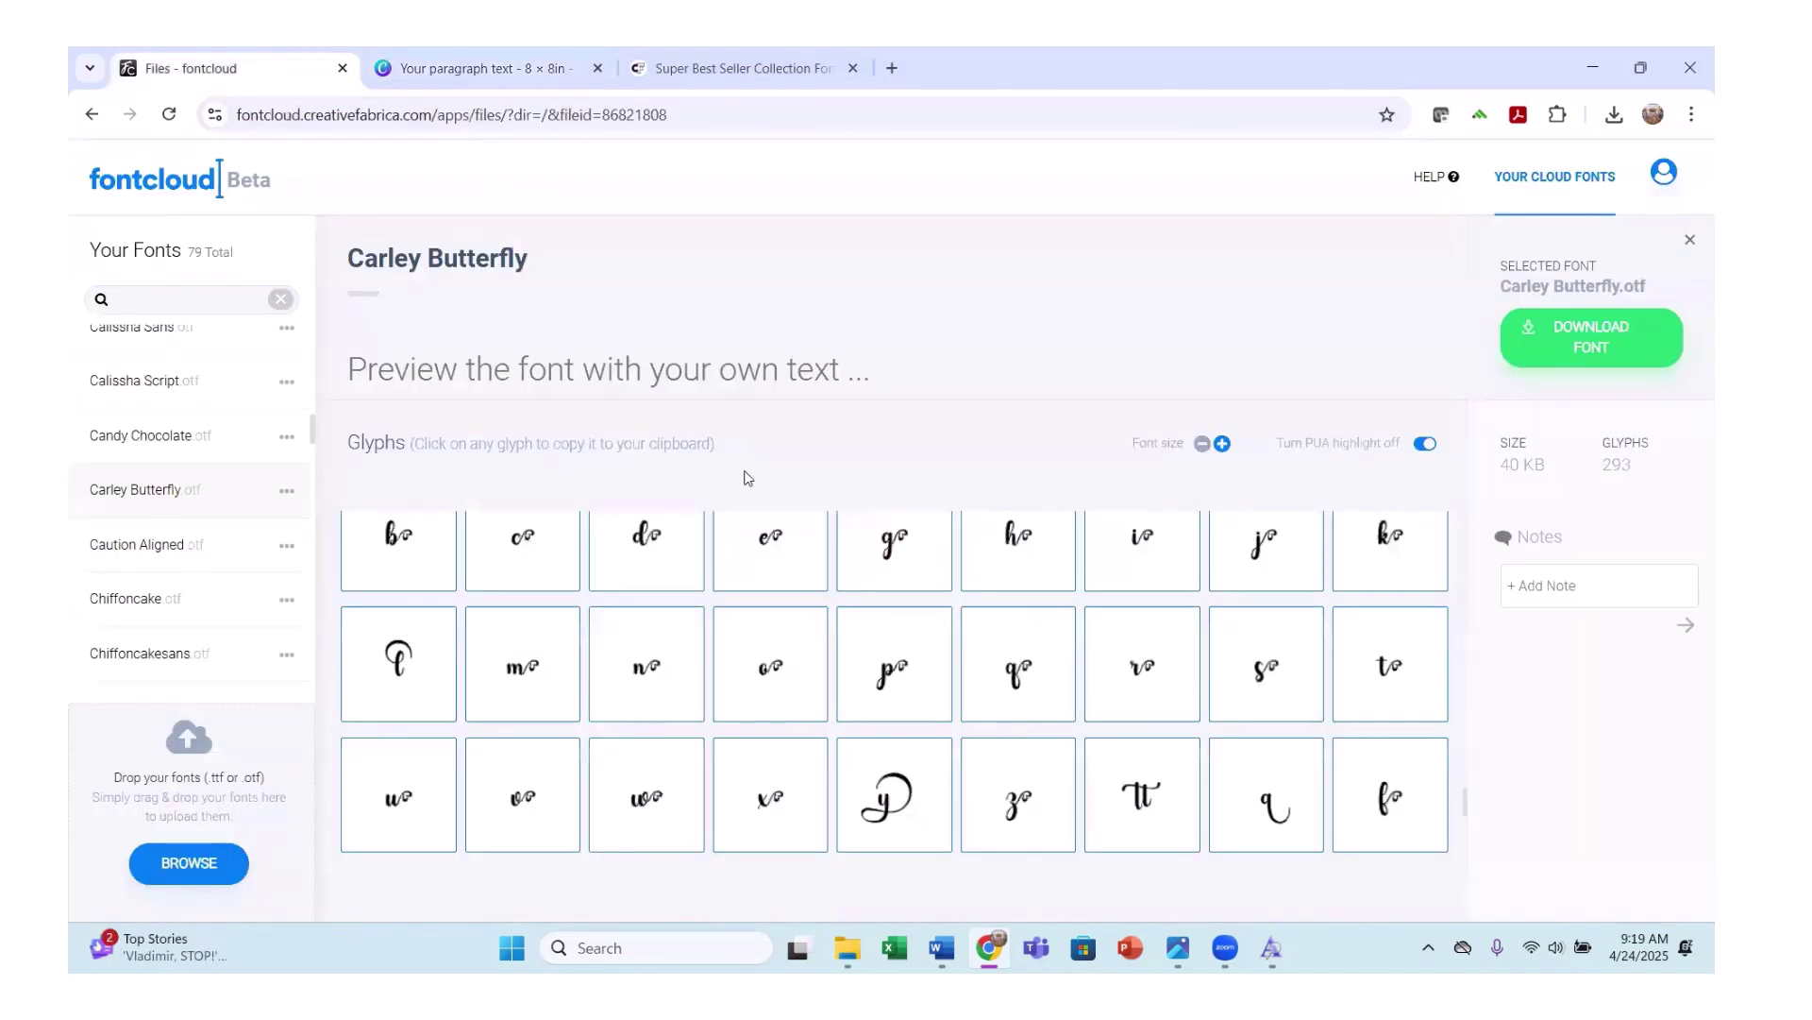
pyautogui.scroll(-3, 812, 724)
pyautogui.scroll(-3, 1027, 667)
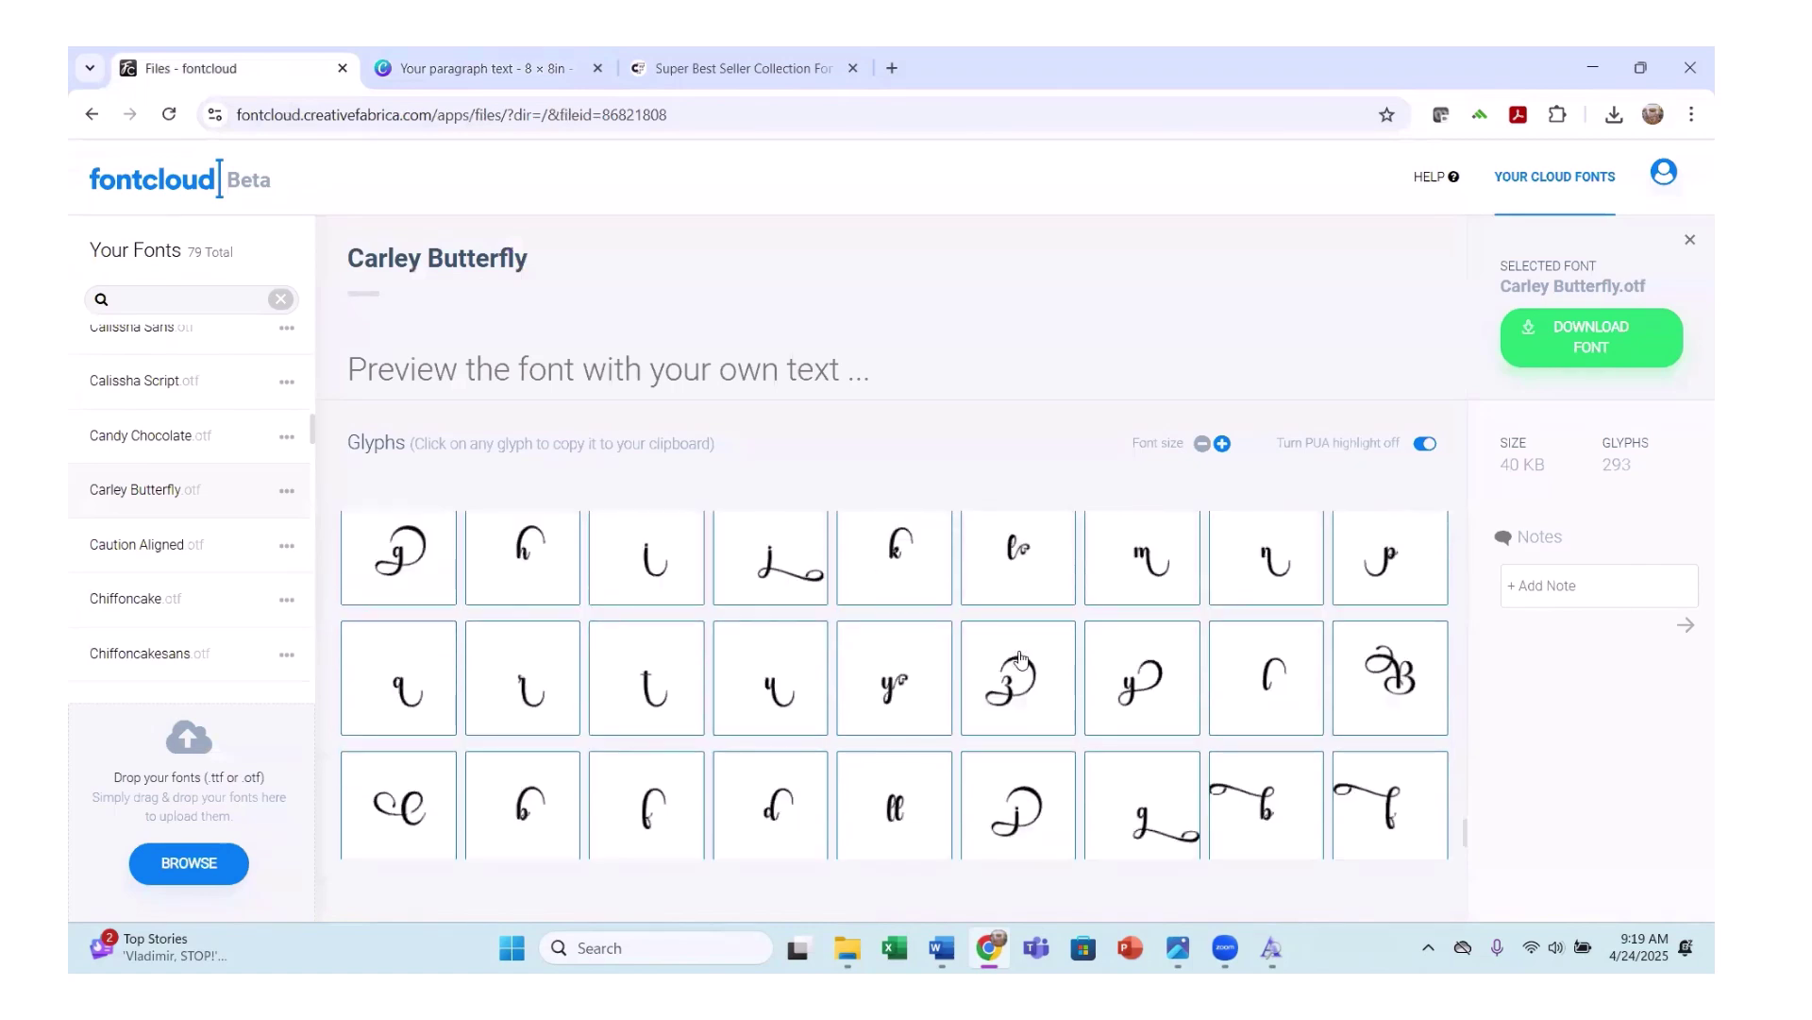
pyautogui.scroll(-1, 1019, 658)
pyautogui.scroll(-8, 1020, 658)
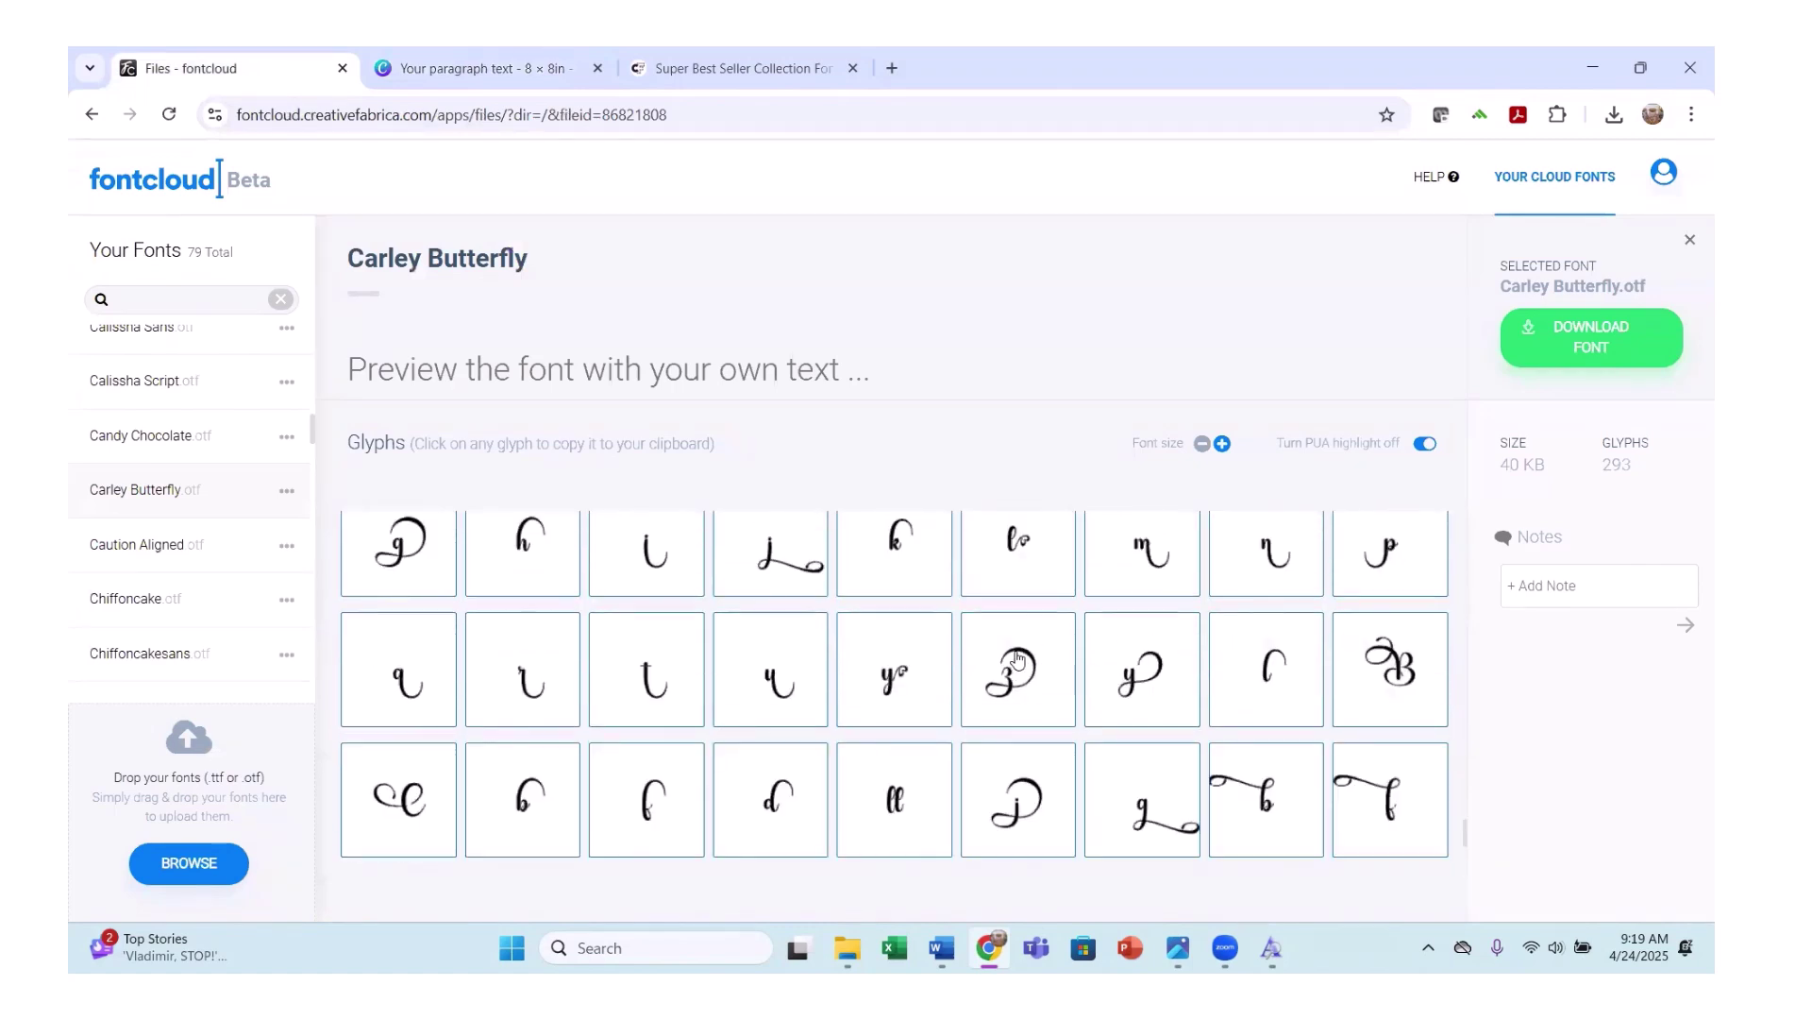
pyautogui.scroll(-5, 1015, 658)
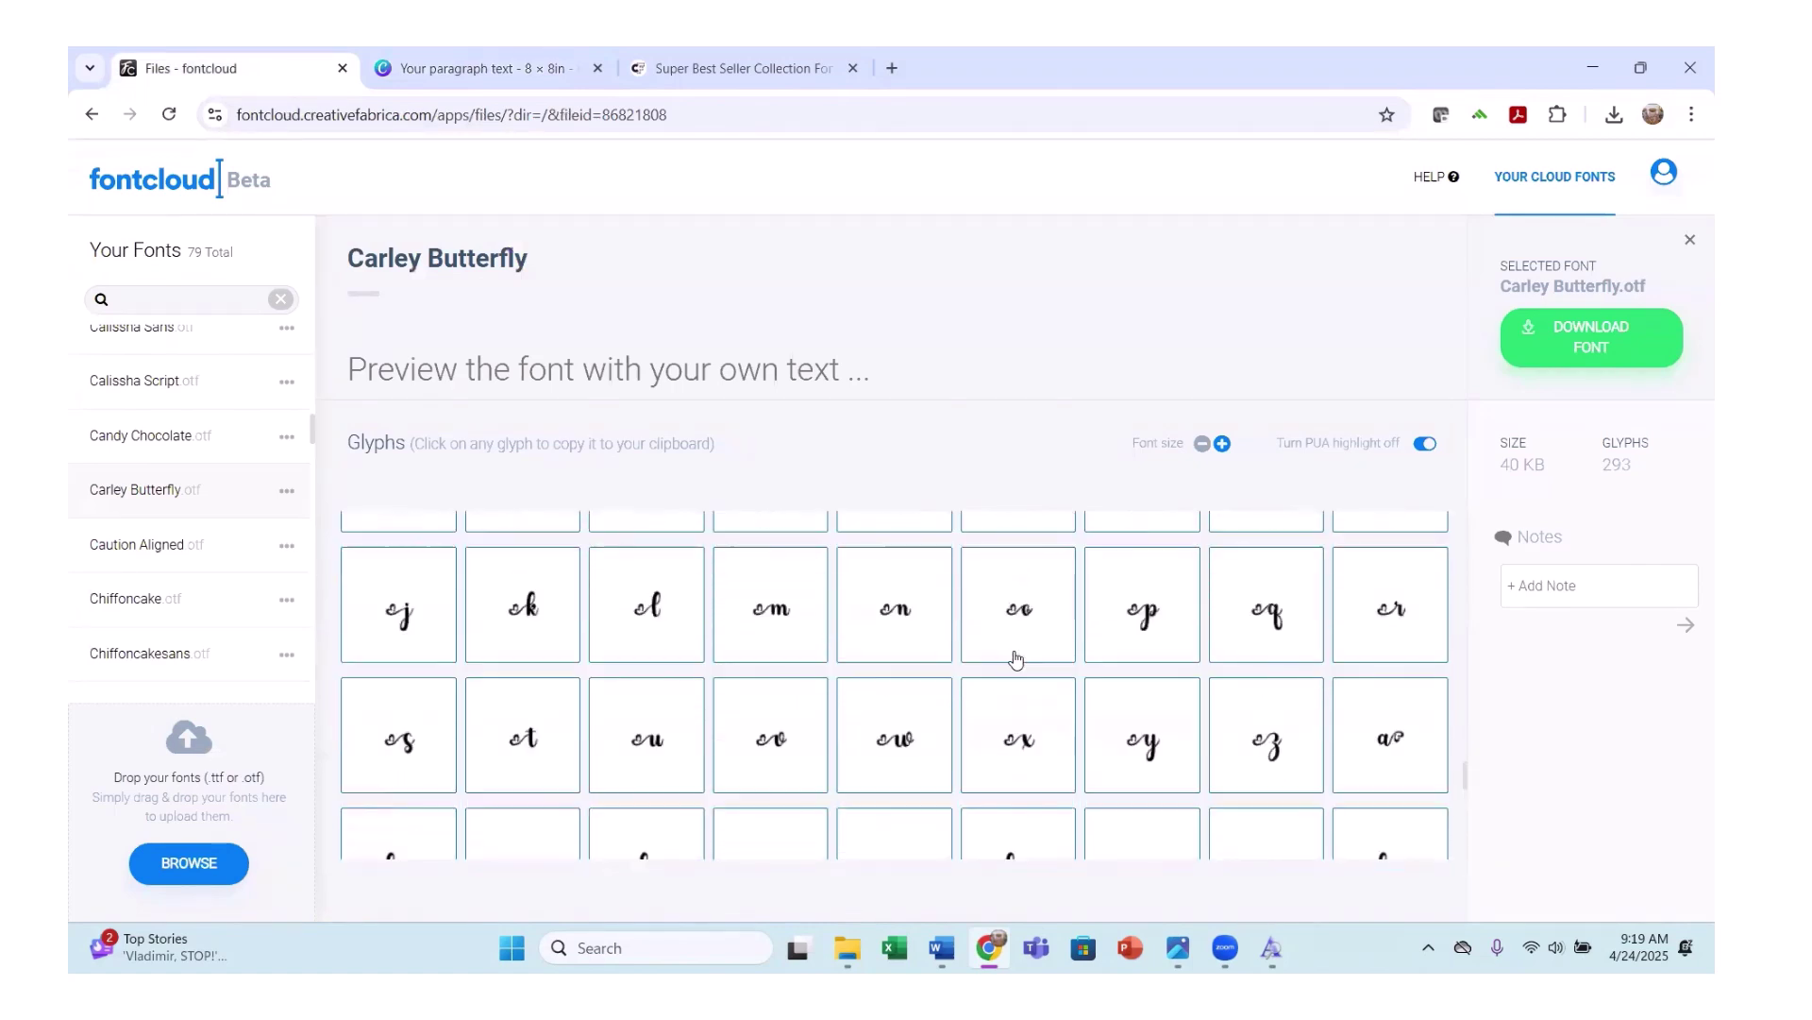
pyautogui.scroll(-2, 1011, 663)
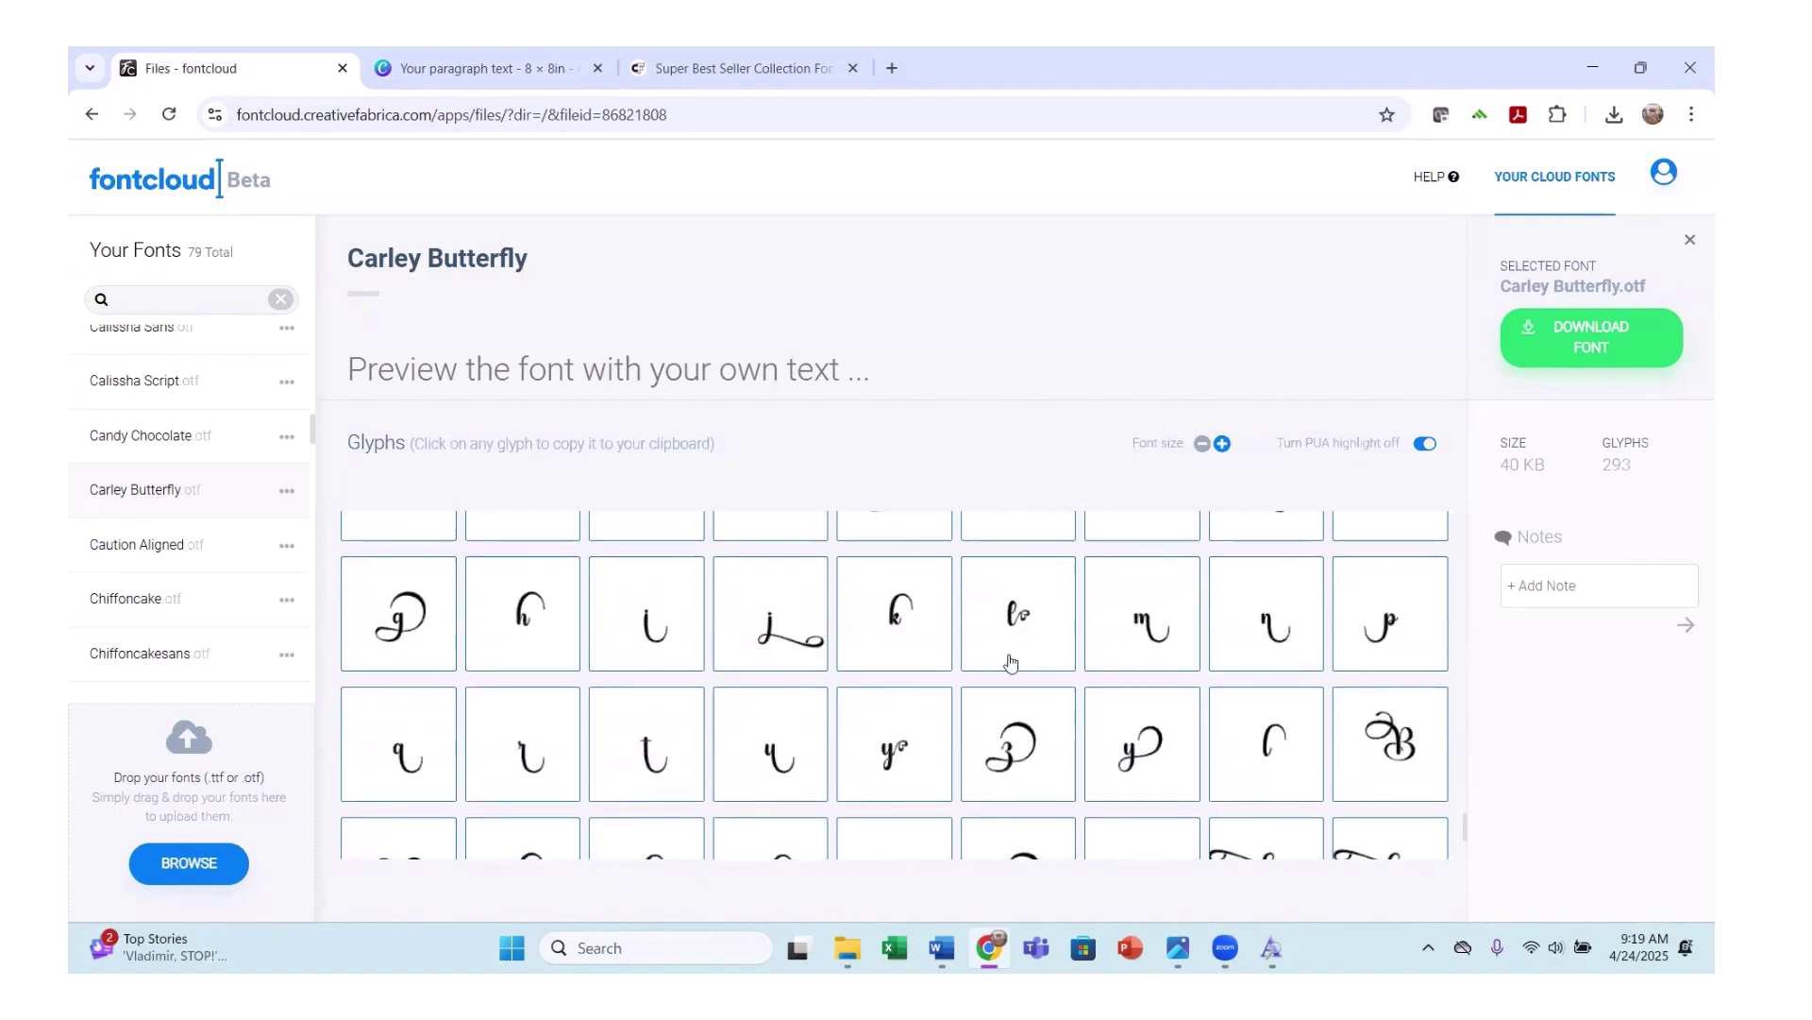
pyautogui.scroll(10, 1009, 660)
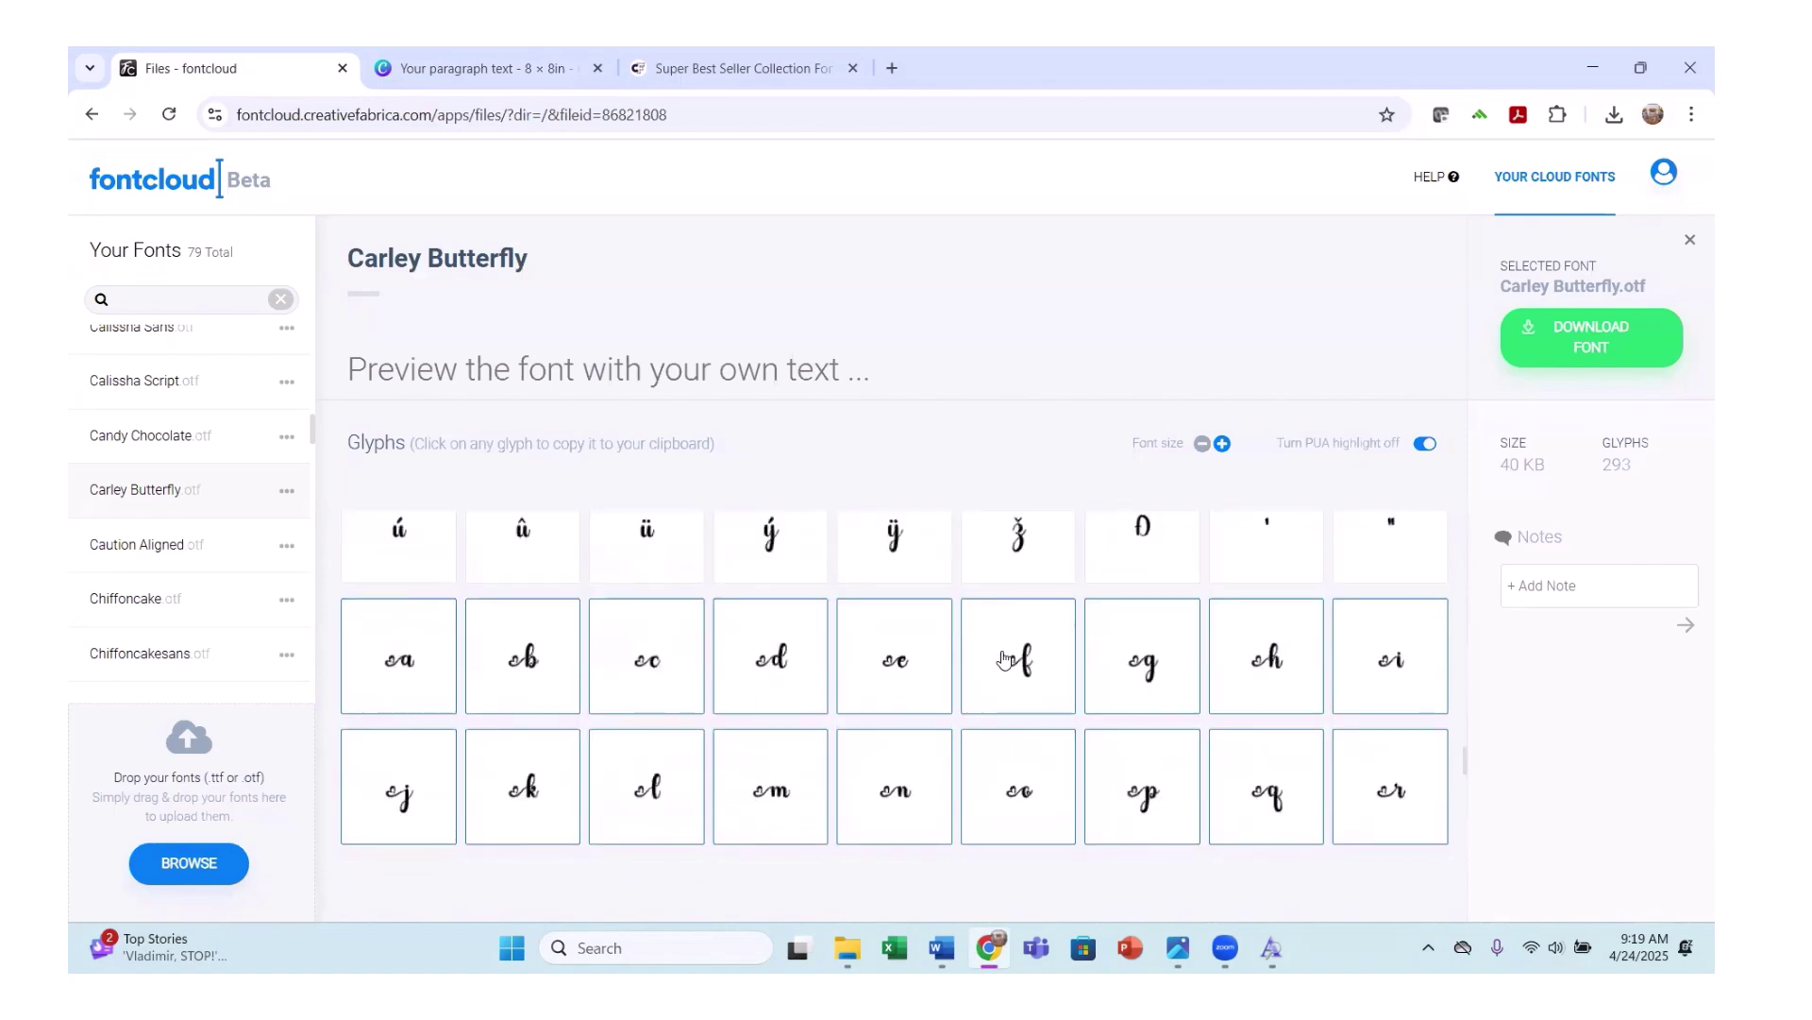
pyautogui.scroll(10, 1001, 659)
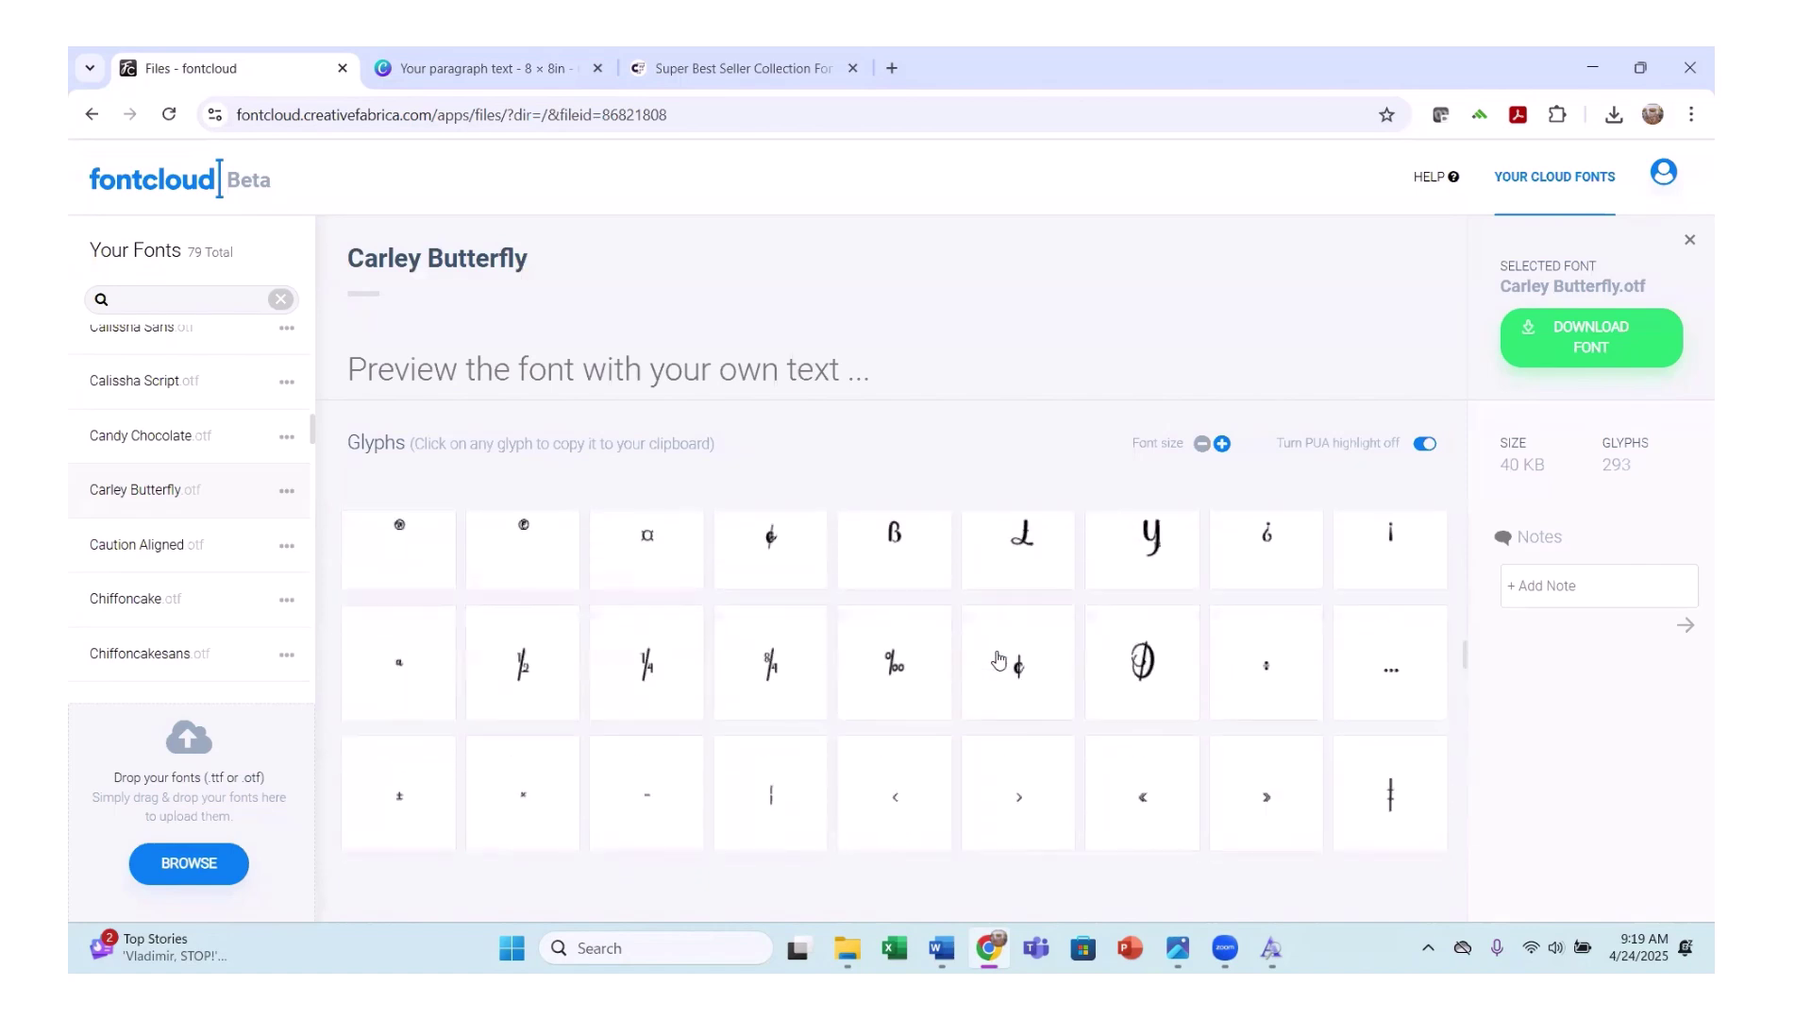
pyautogui.scroll(10, 996, 659)
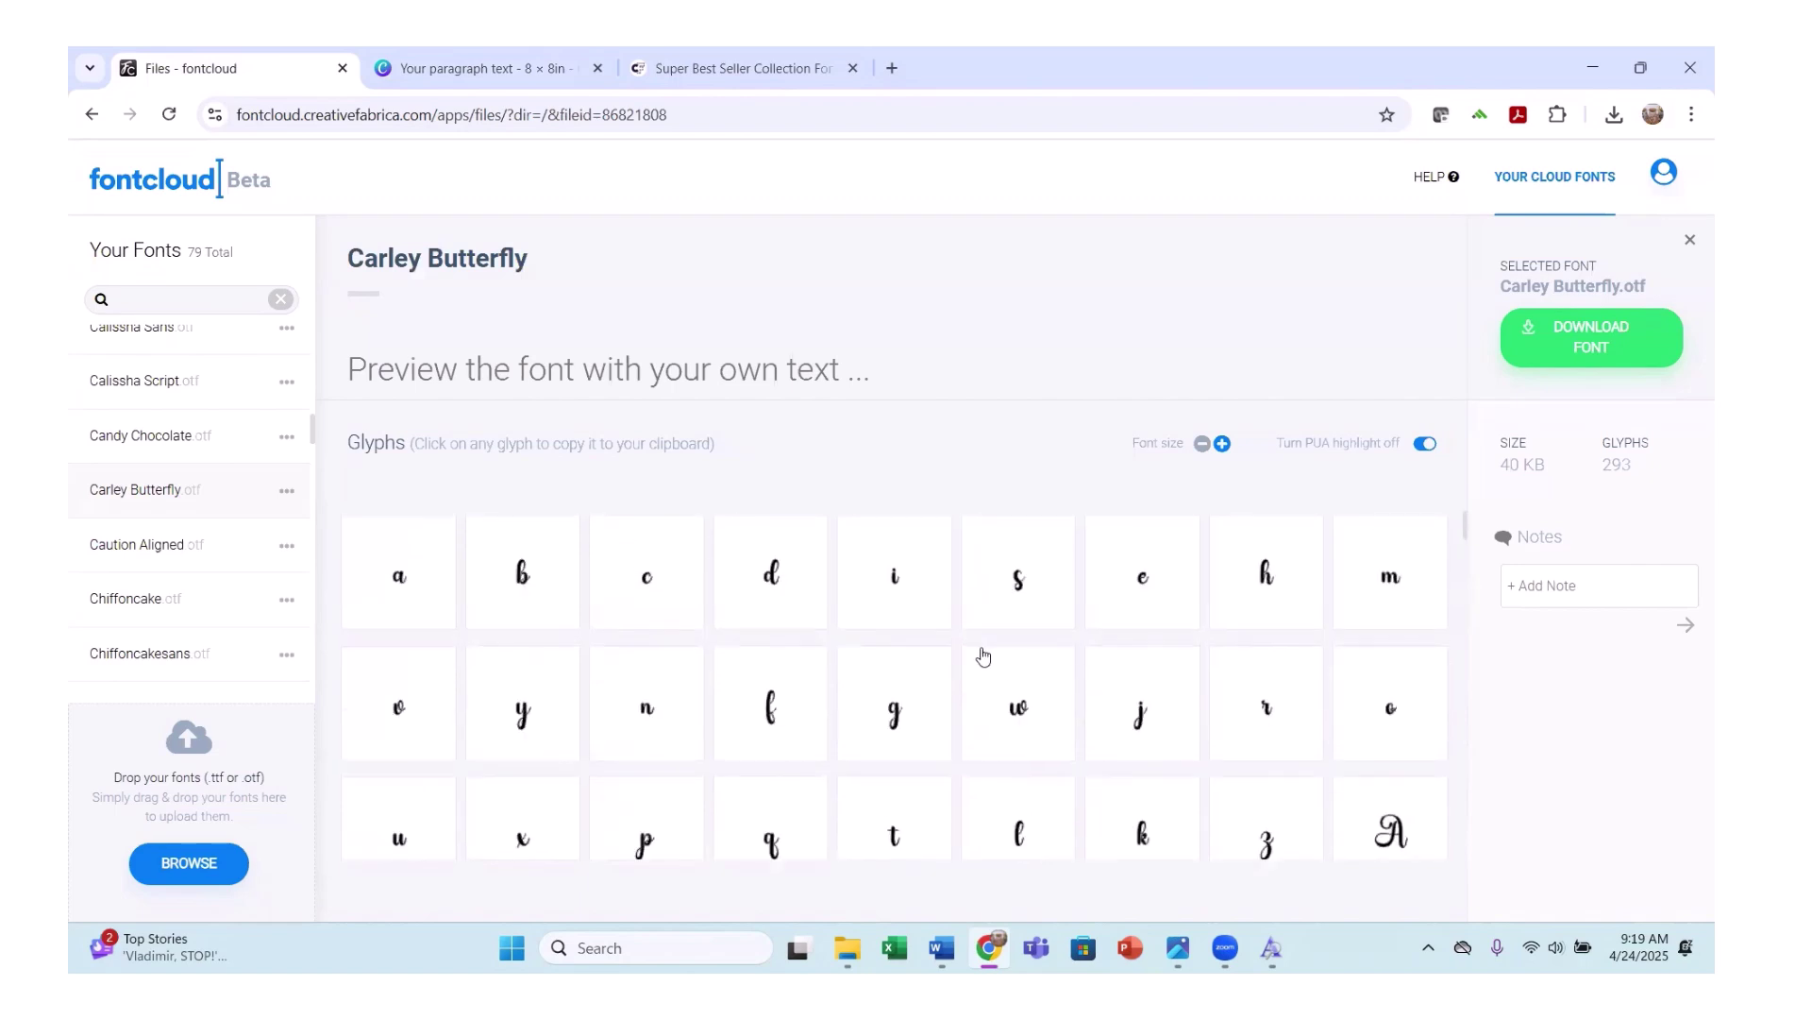
pyautogui.scroll(-3, 986, 656)
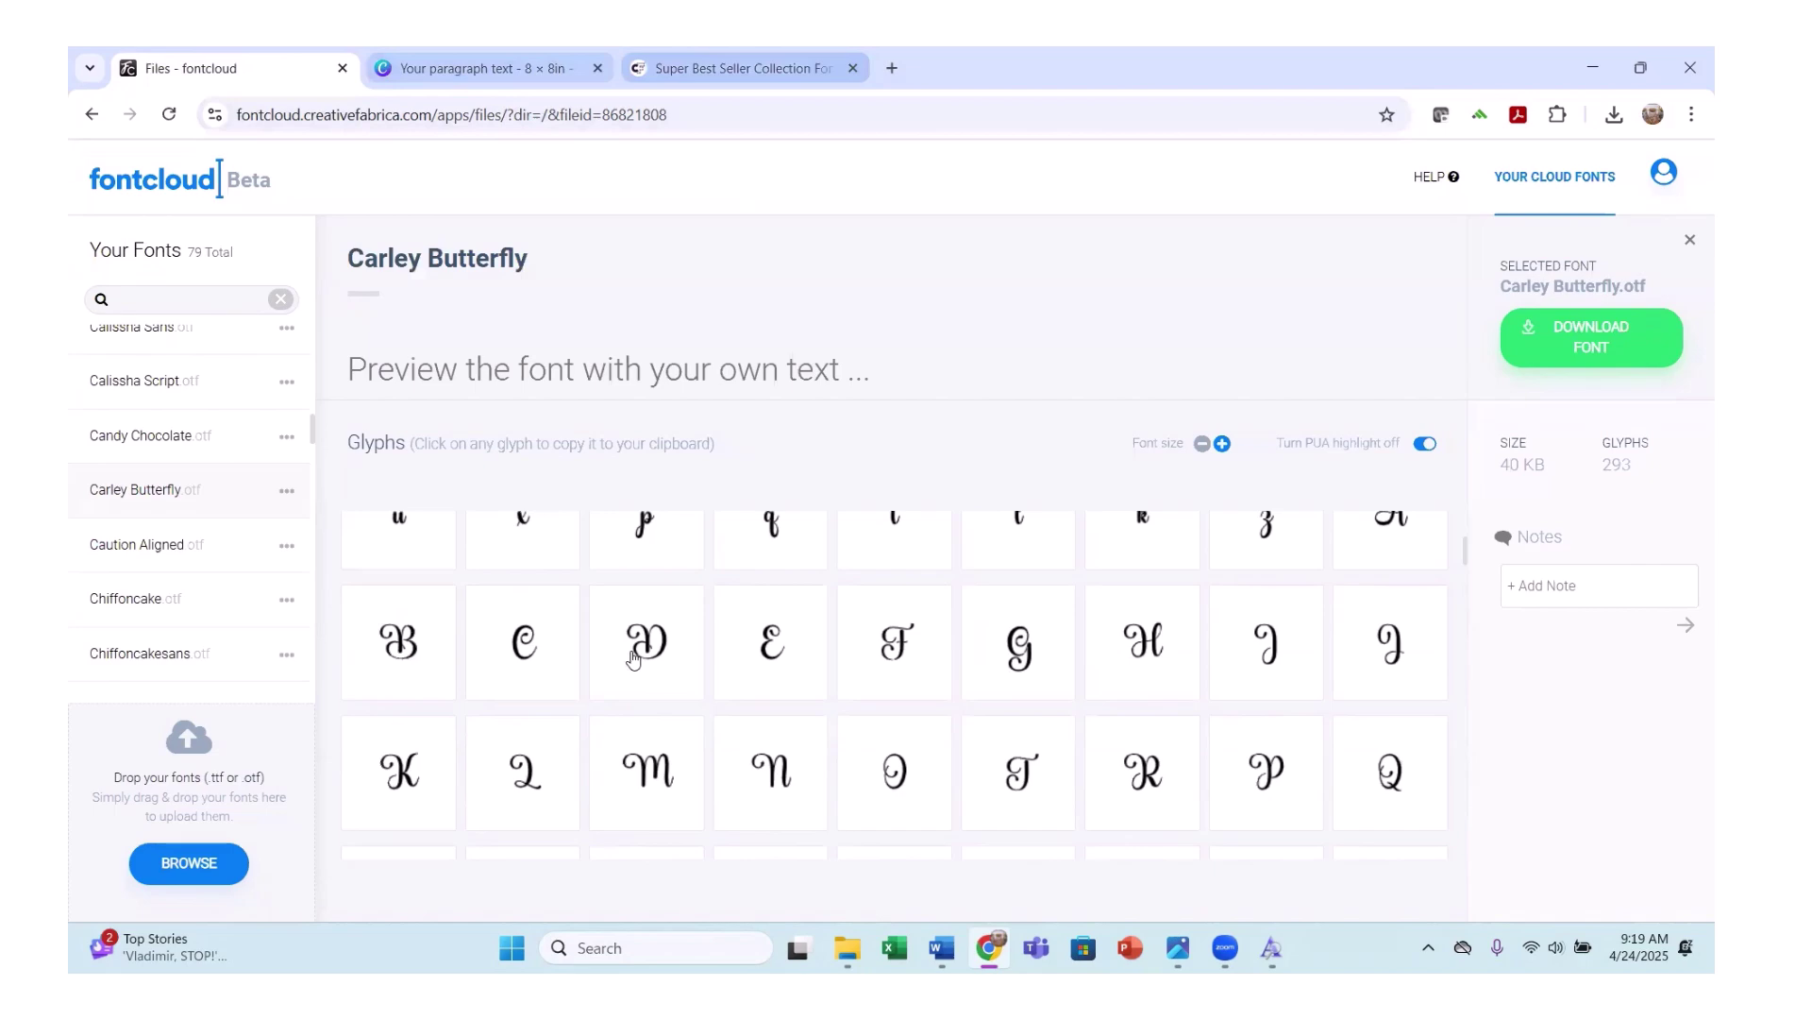
# Switch to File Explorer, close the Asita Signature preview, and open the Carley-Butterfly-71610217 folder inside the Super-Best-Seller-Collection-Font folder in Downloads.
pyautogui.hotkey('alt', 'Tab')
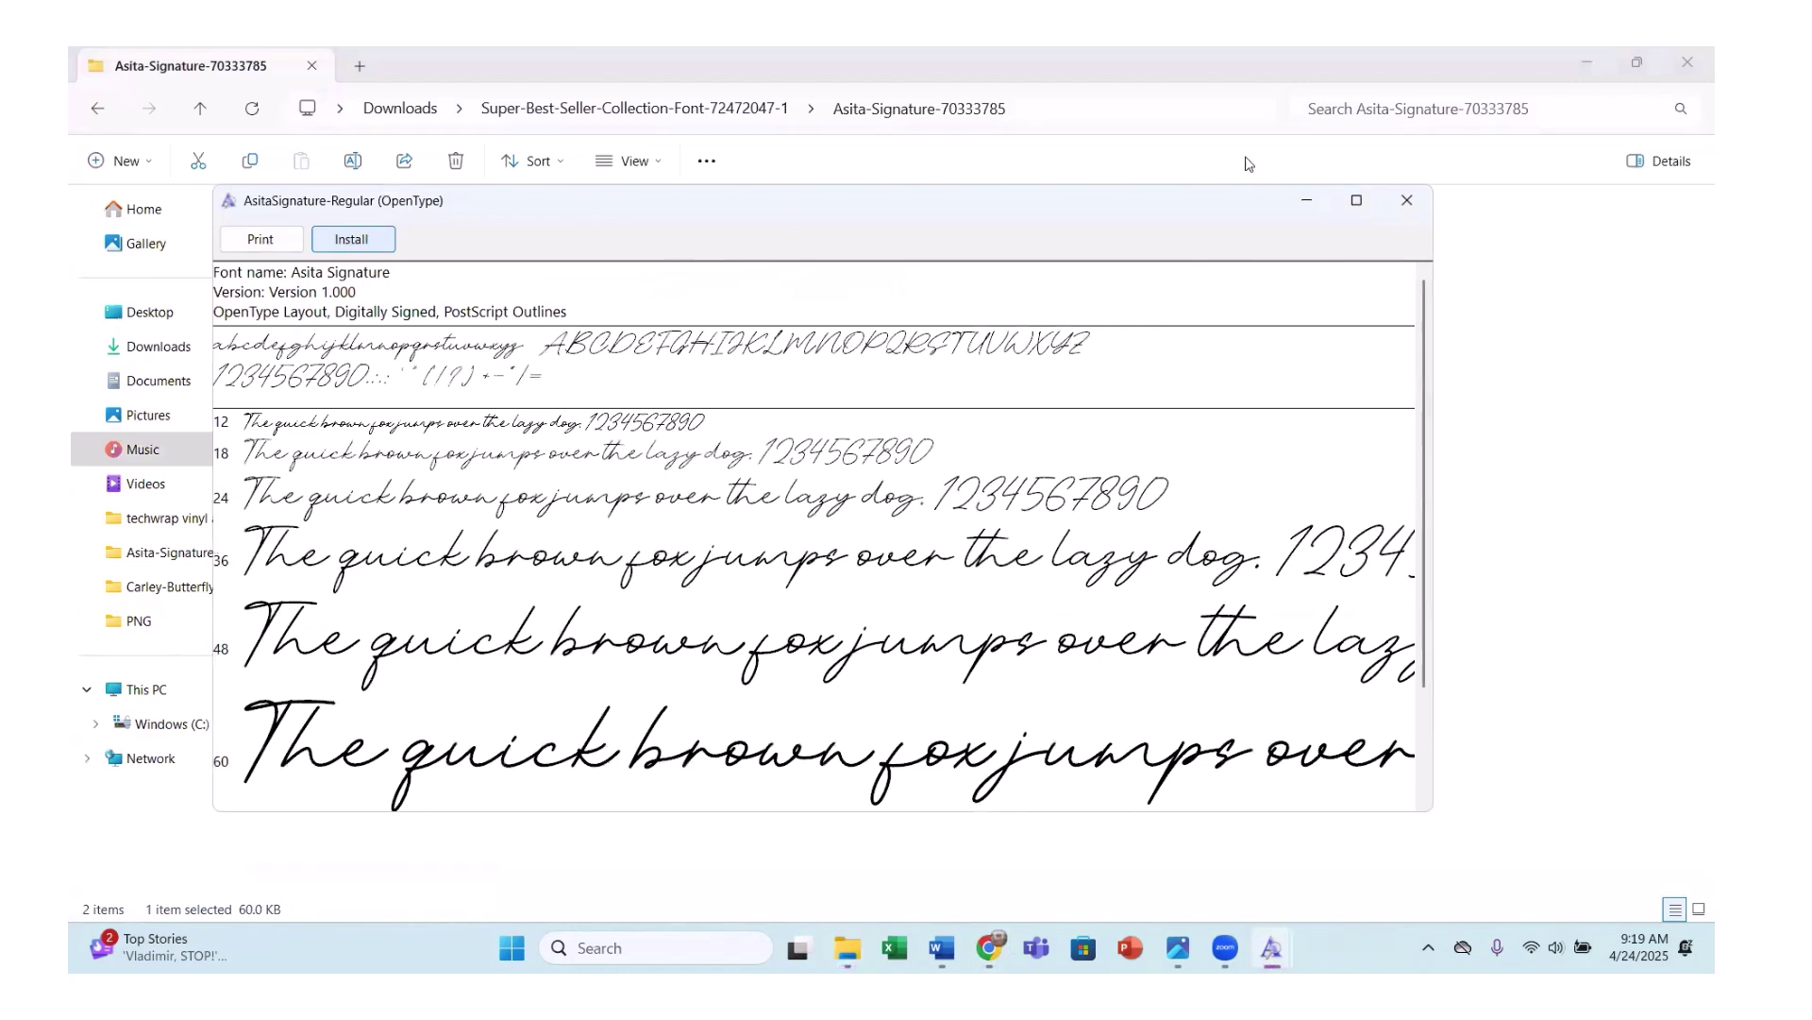
pyautogui.click(1407, 200)
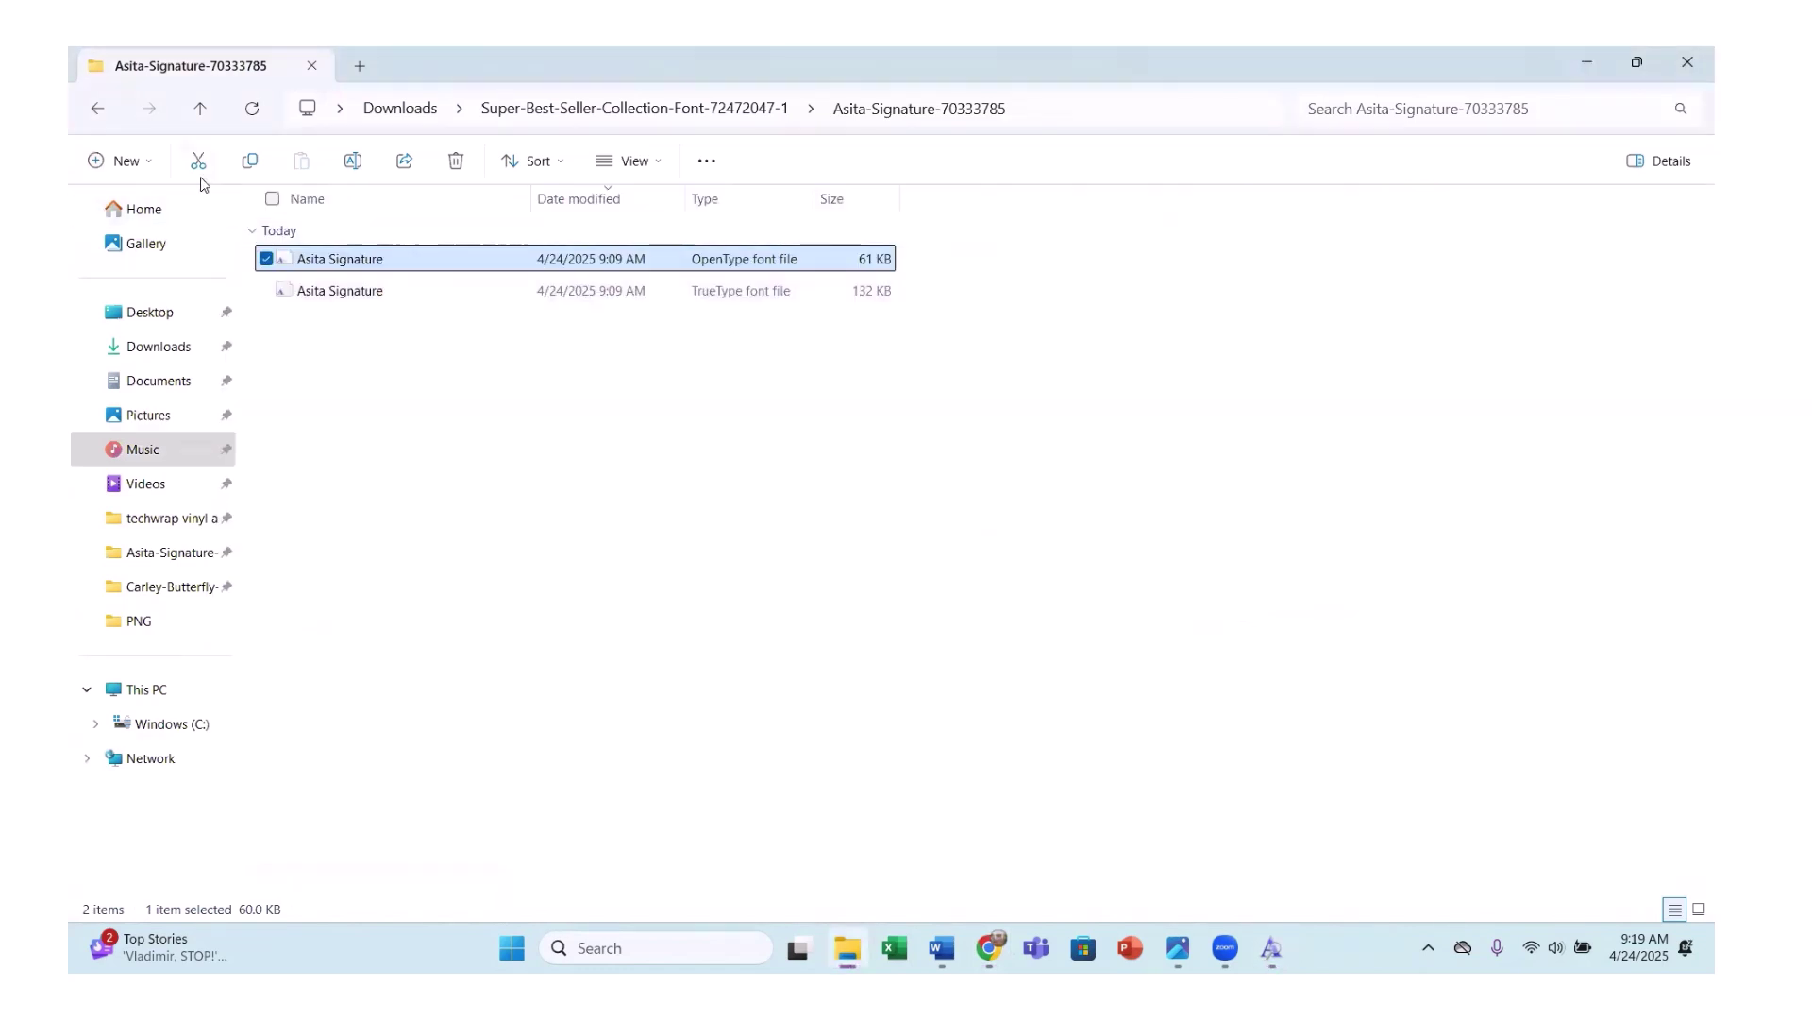
pyautogui.click(158, 346)
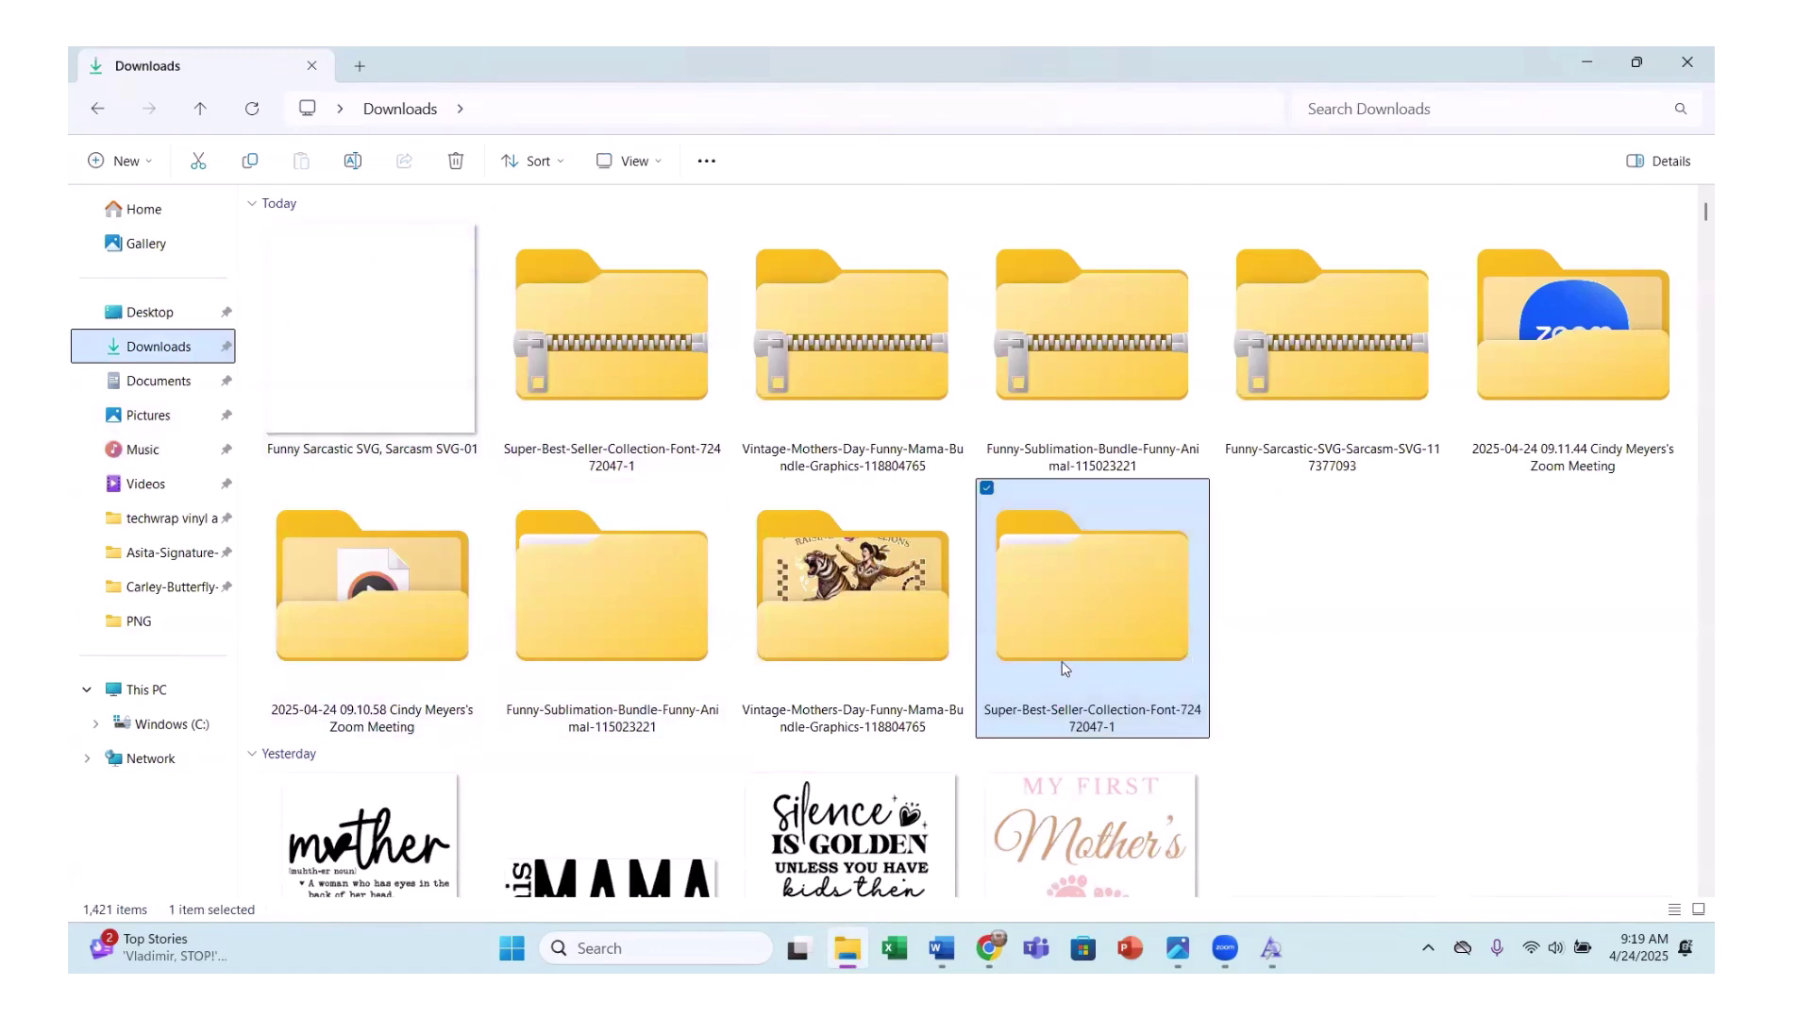
pyautogui.doubleClick(1062, 661)
pyautogui.click(348, 293)
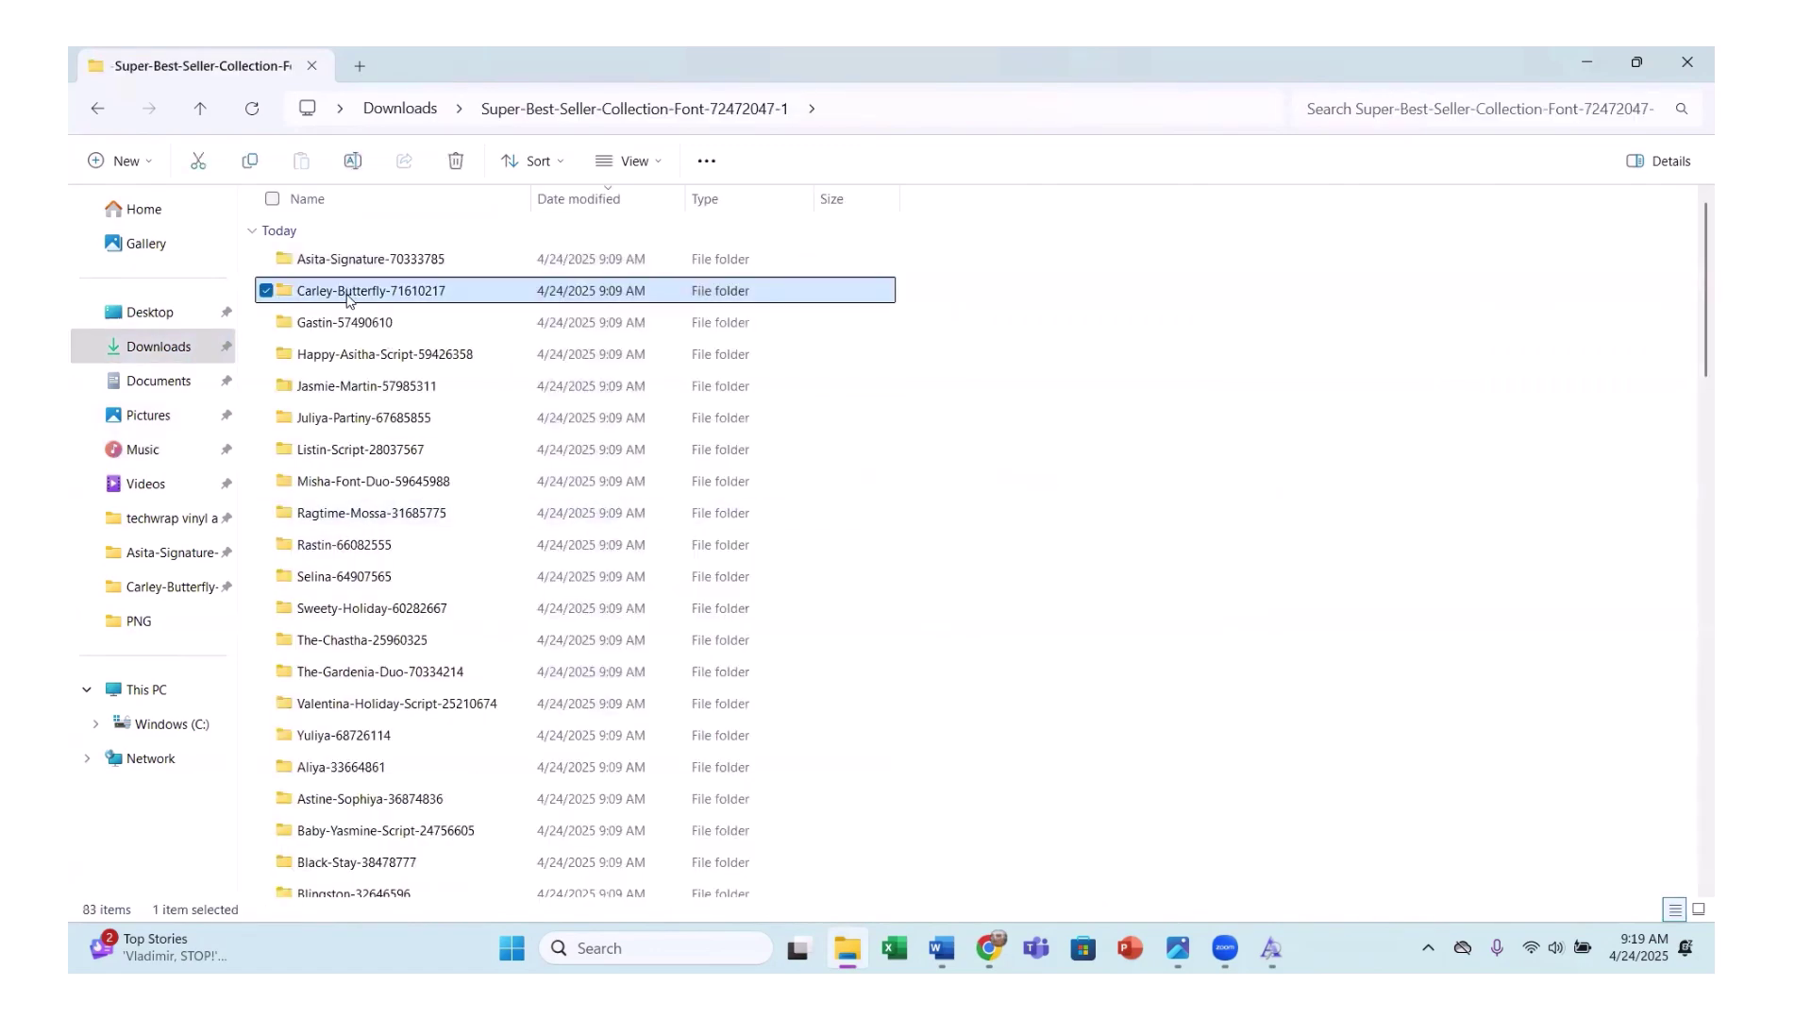
pyautogui.doubleClick(347, 293)
# Open the Carley Butterfly OpenType font file, install the font, and close its preview.
pyautogui.doubleClick(688, 302)
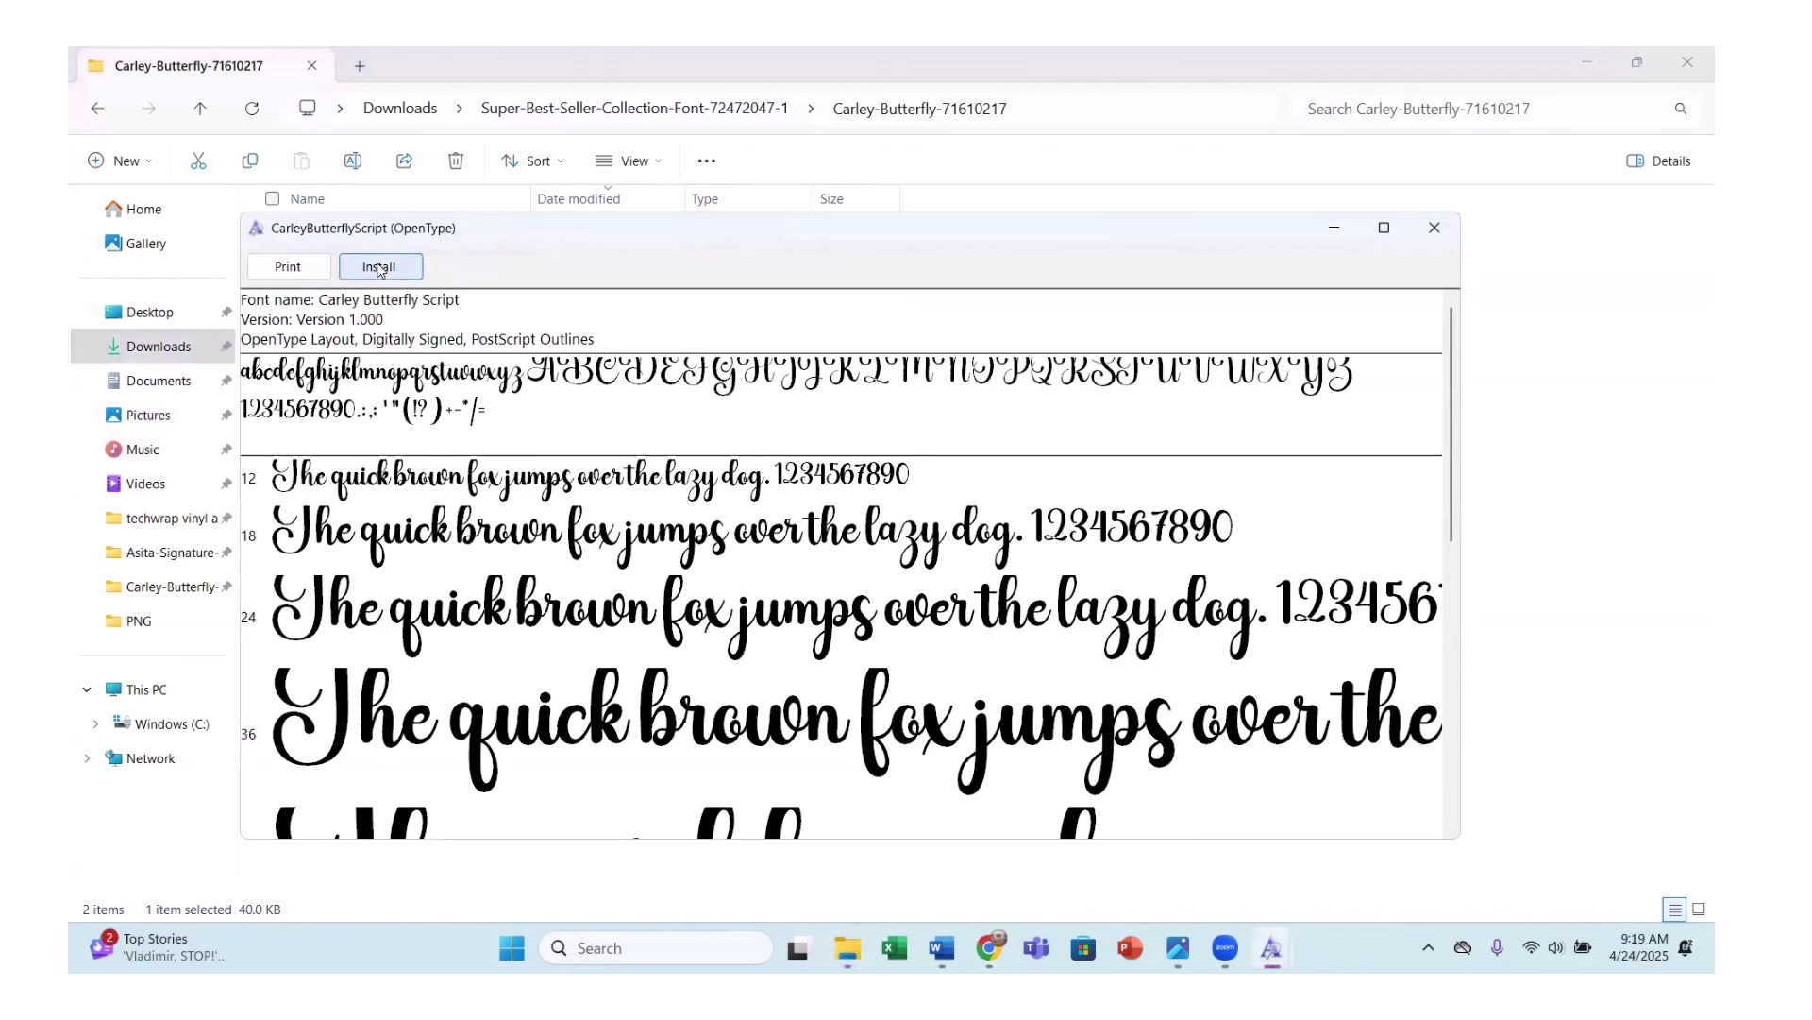
pyautogui.click(378, 268)
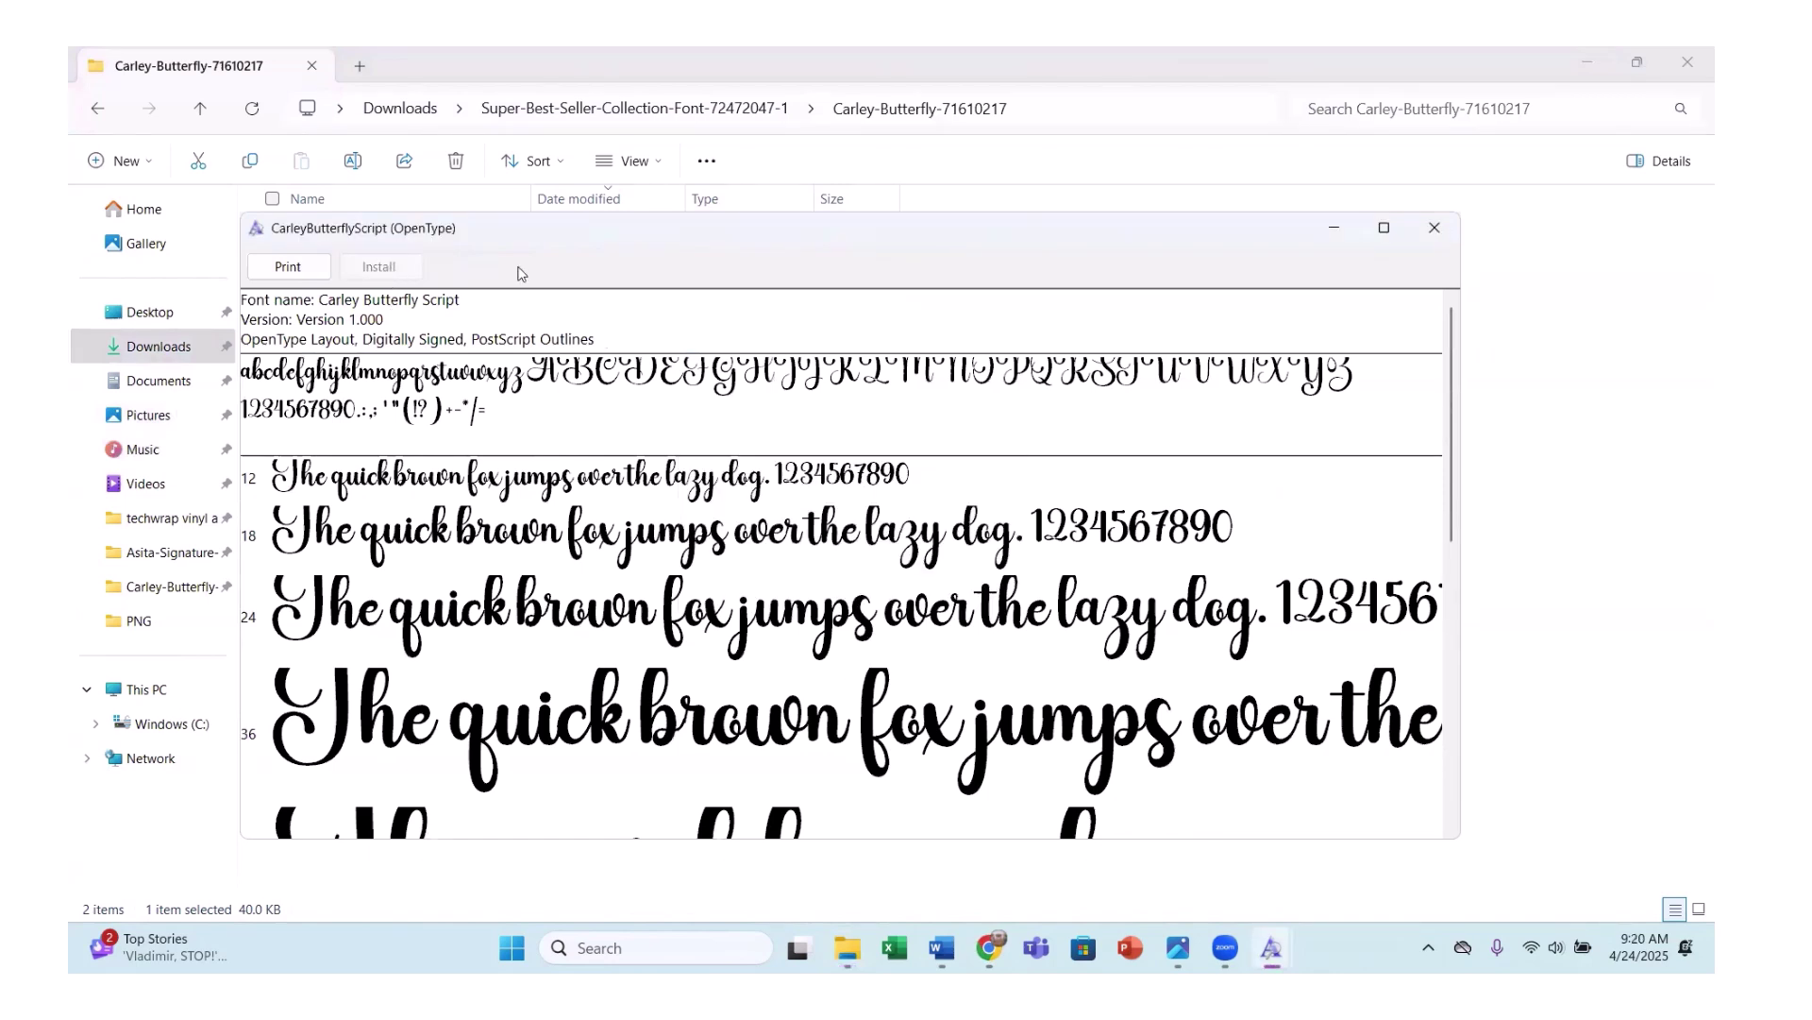
pyautogui.click(1435, 230)
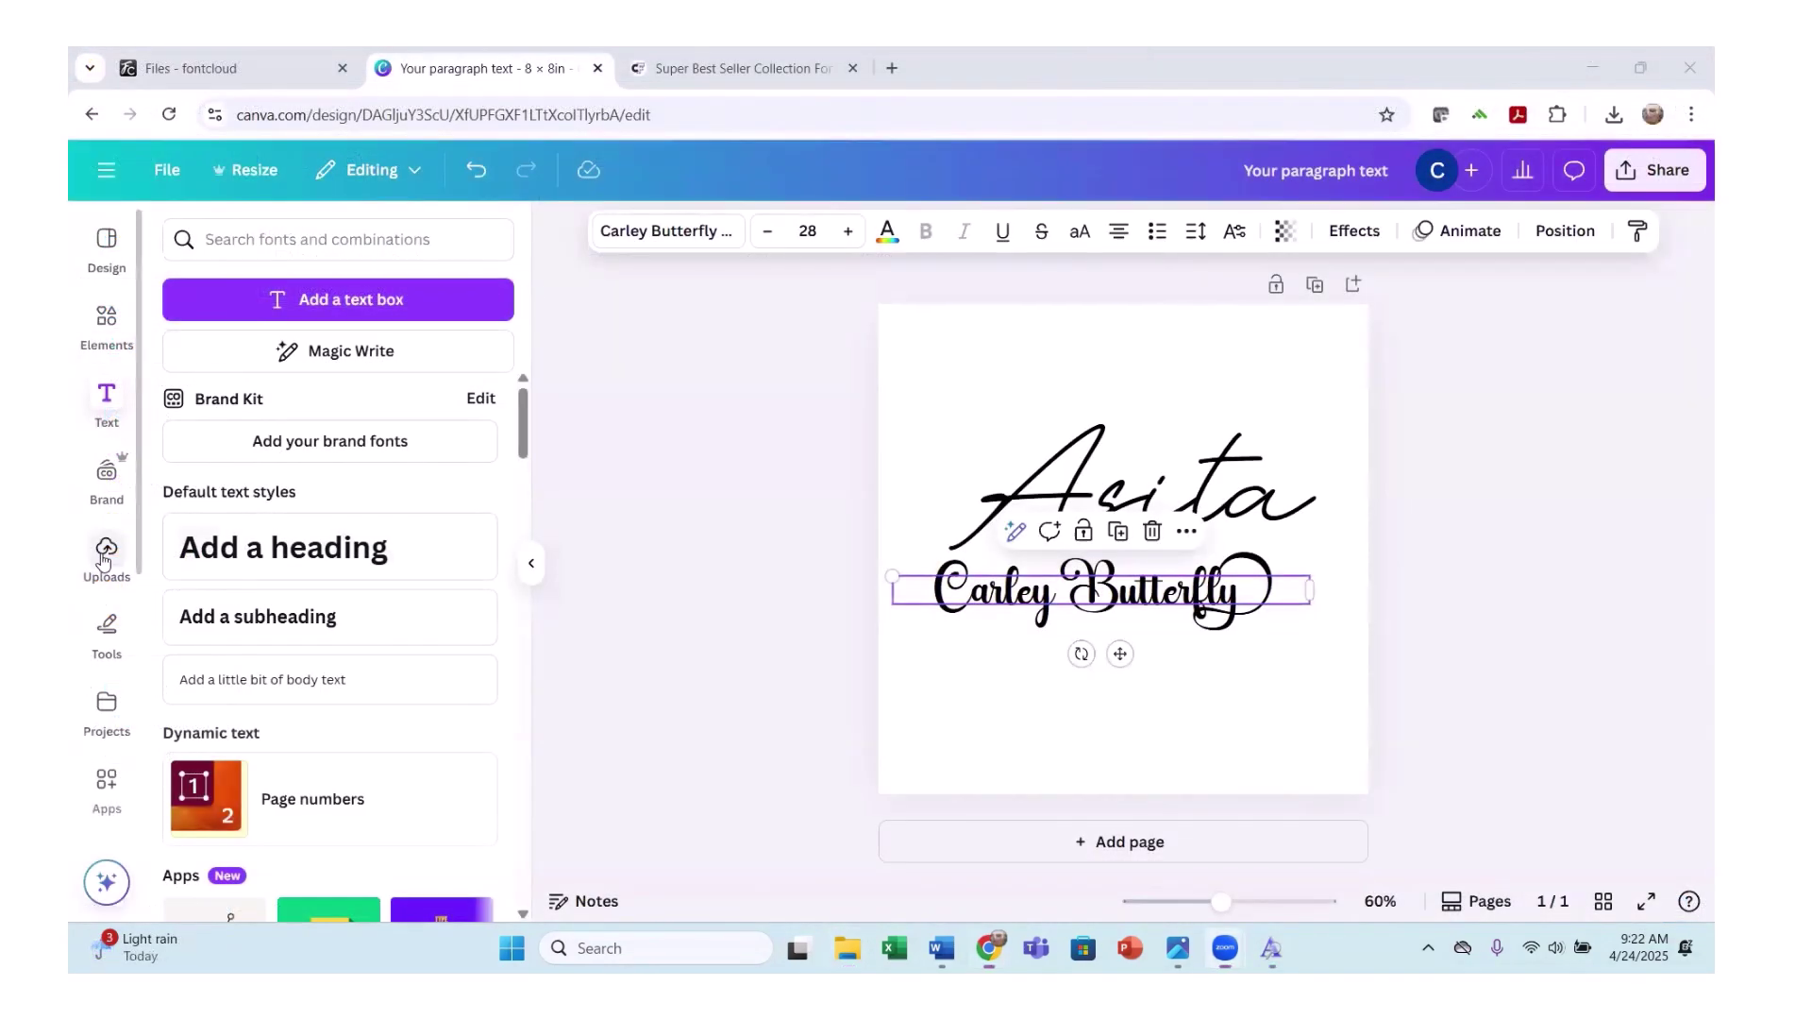
# Upload all PNG files from the Vintage-Mothers-Day-Funny-Mama-Bundle-Graphics folder in Downloads to Canva.
pyautogui.click(104, 557)
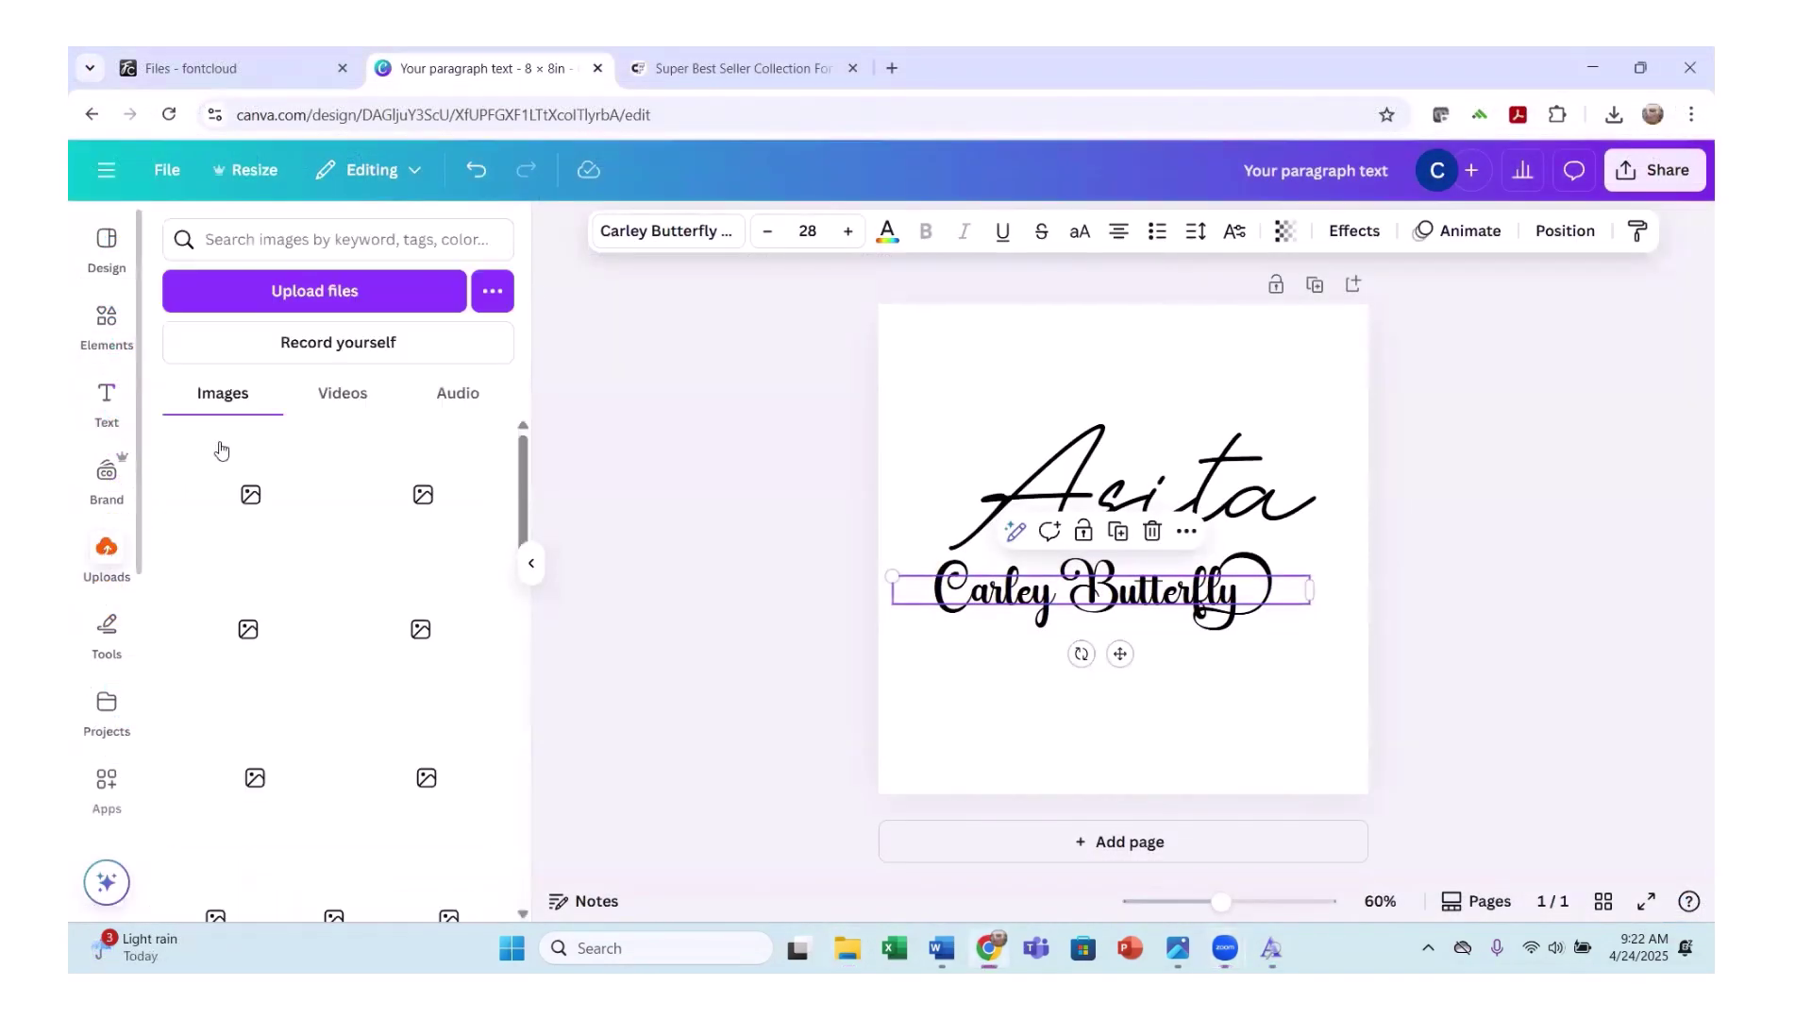
pyautogui.click(348, 301)
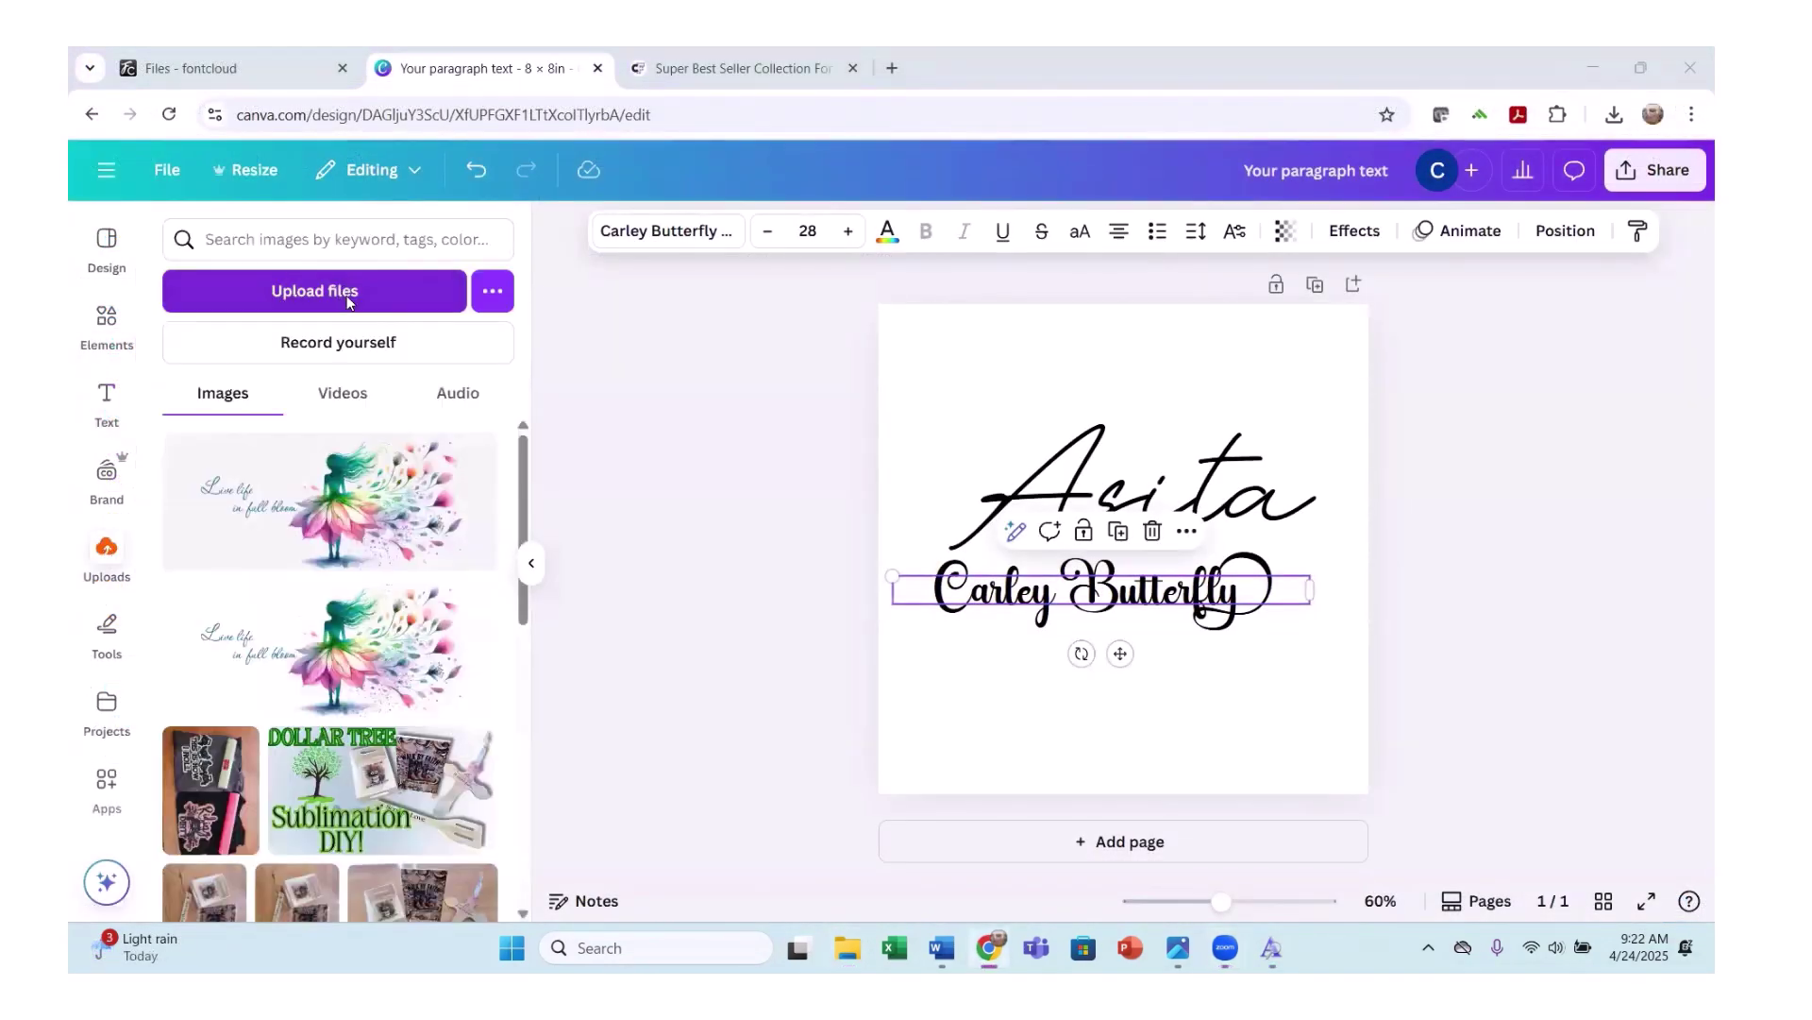
pyautogui.click(167, 287)
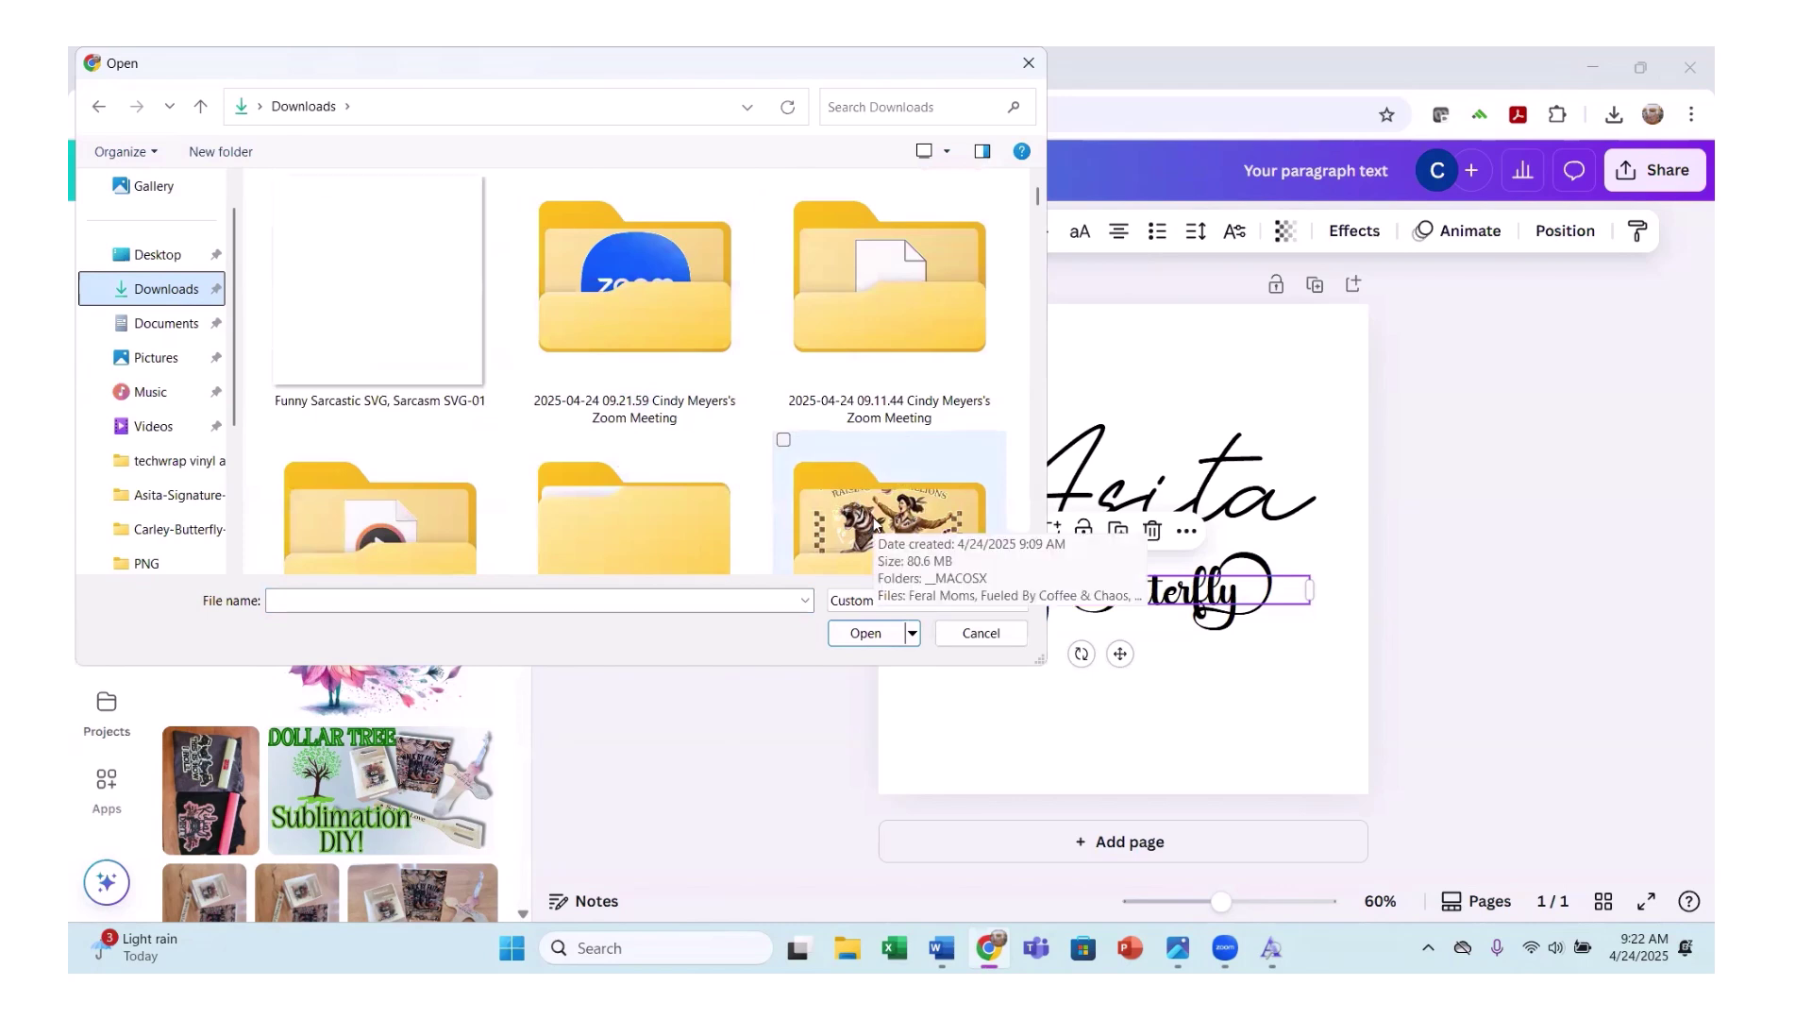
pyautogui.scroll(-2, 876, 524)
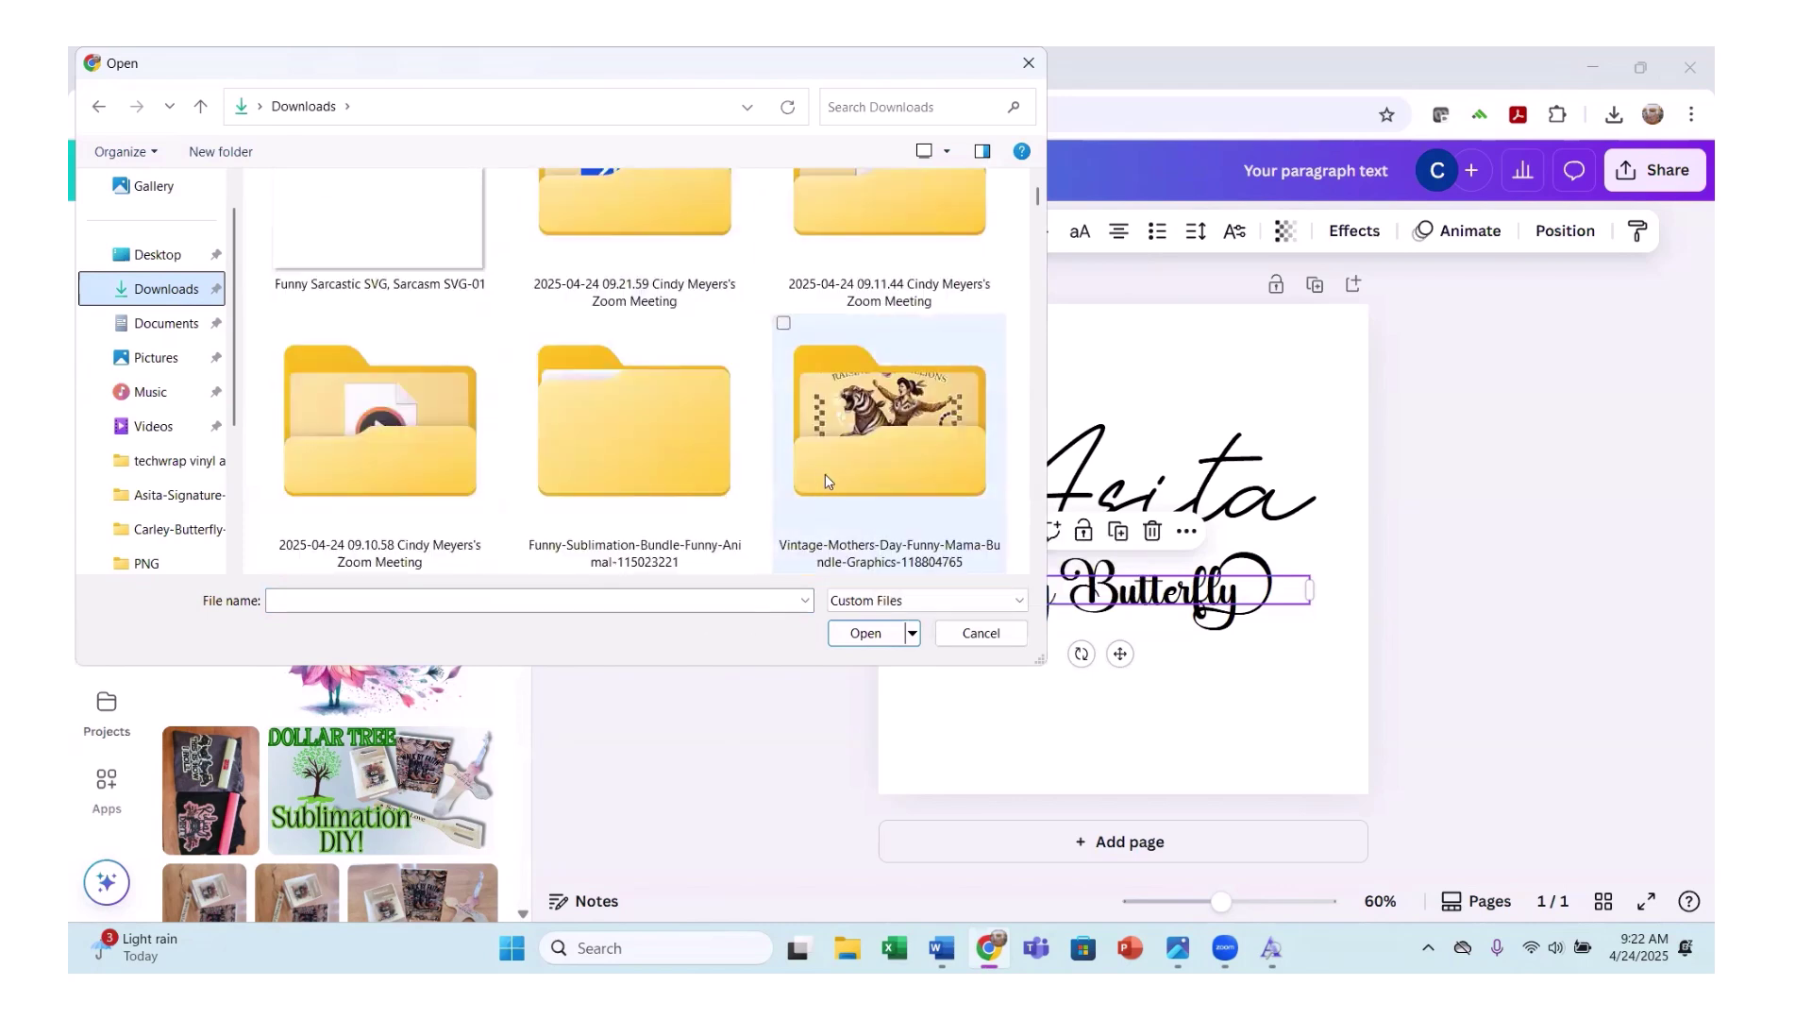
pyautogui.doubleClick(873, 491)
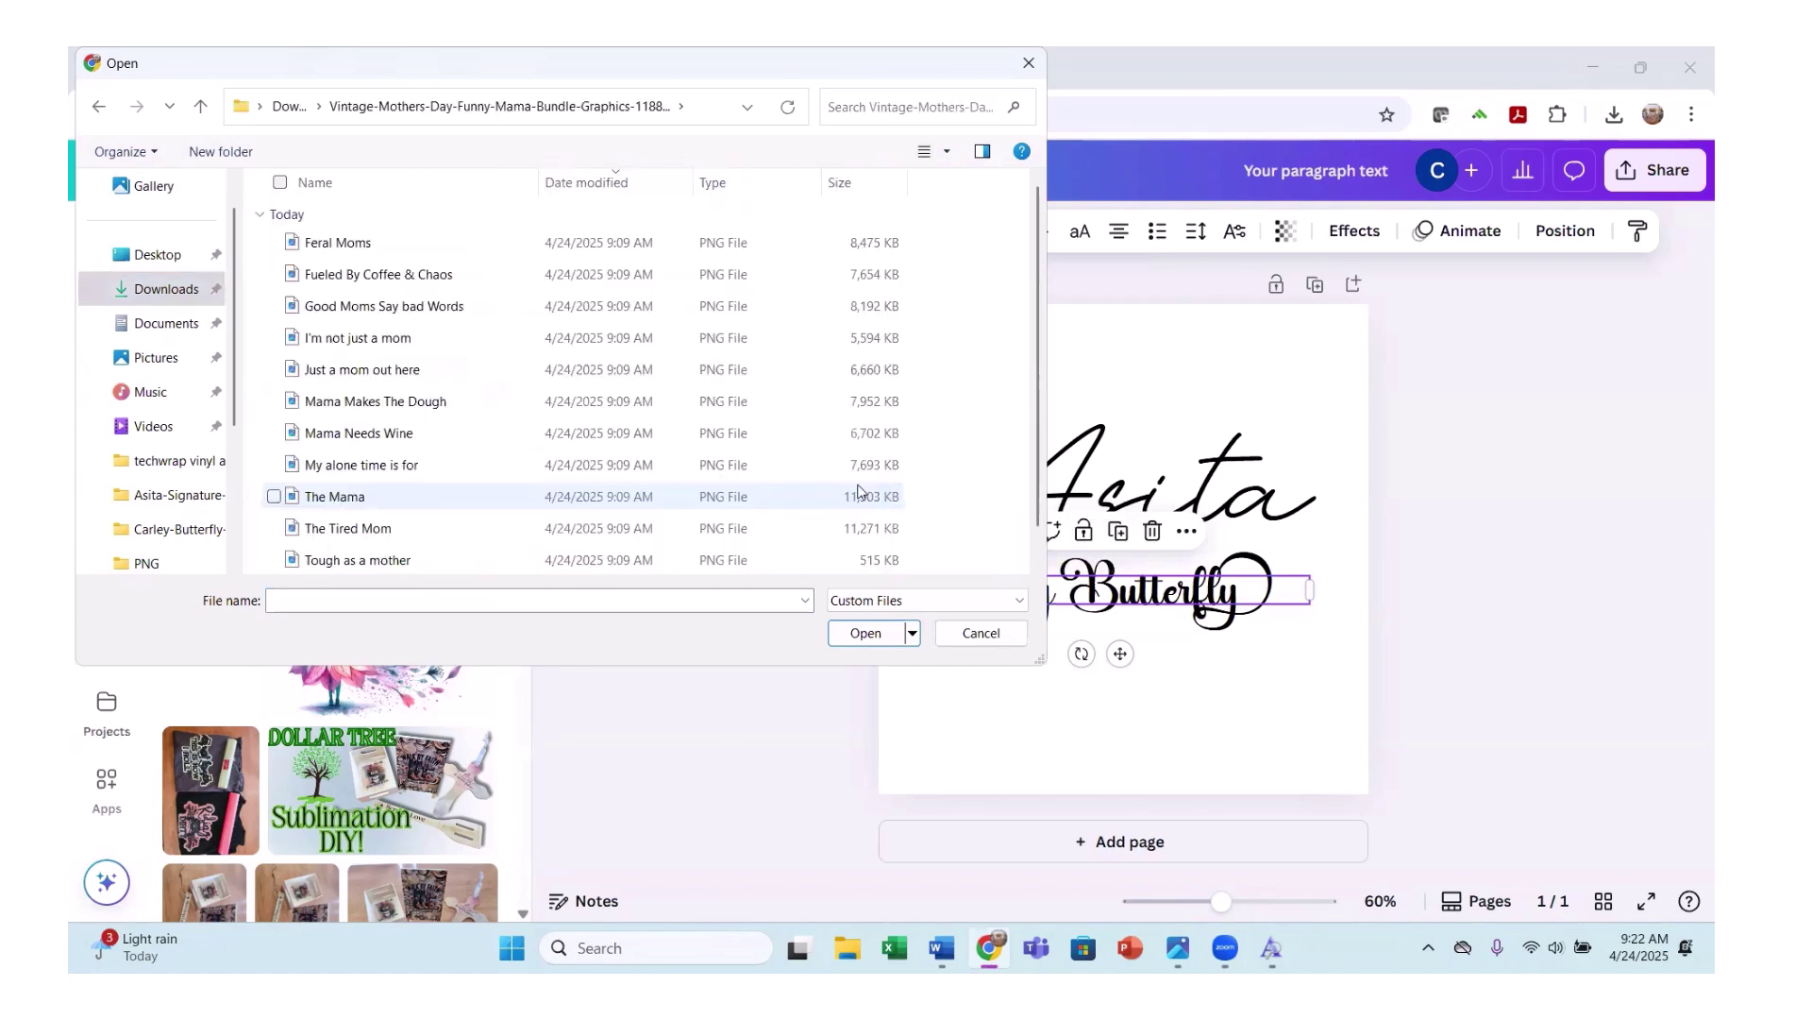
pyautogui.click(281, 183)
pyautogui.click(859, 633)
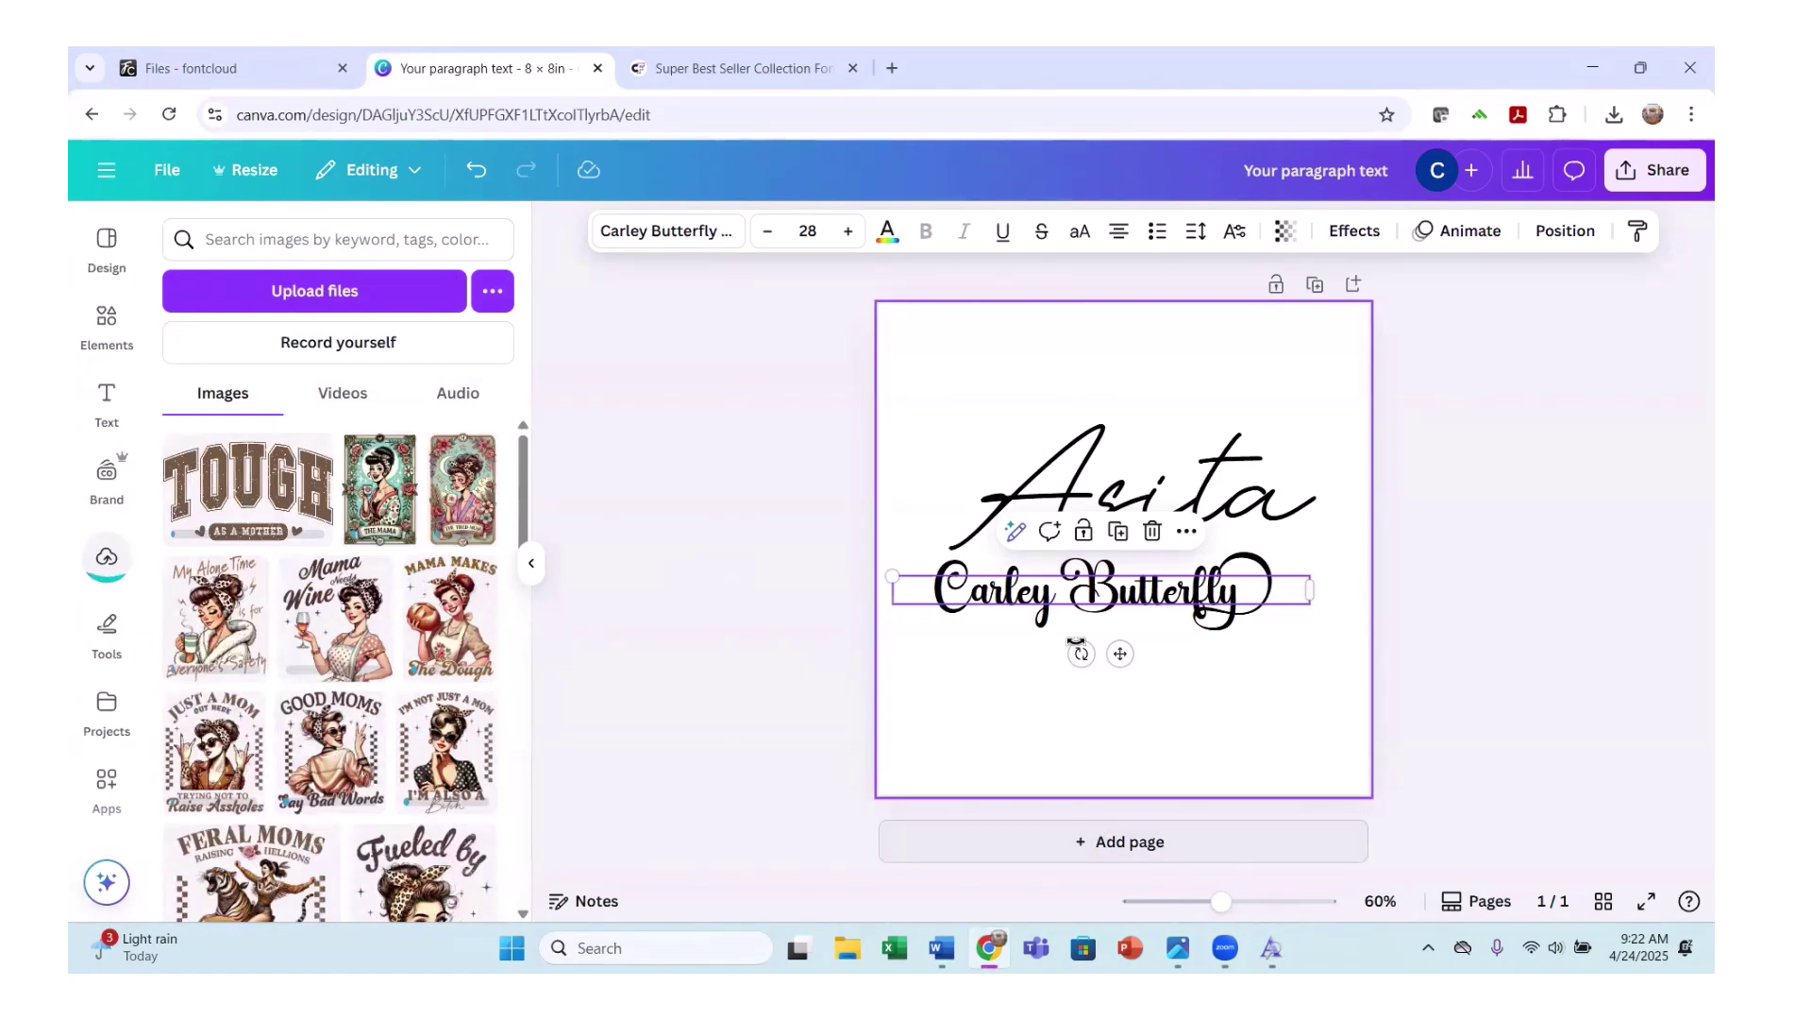
# Add a second page and place the uploaded Mama Needs Wine graphic on it, enlarged to the full page height.
pyautogui.click(1095, 841)
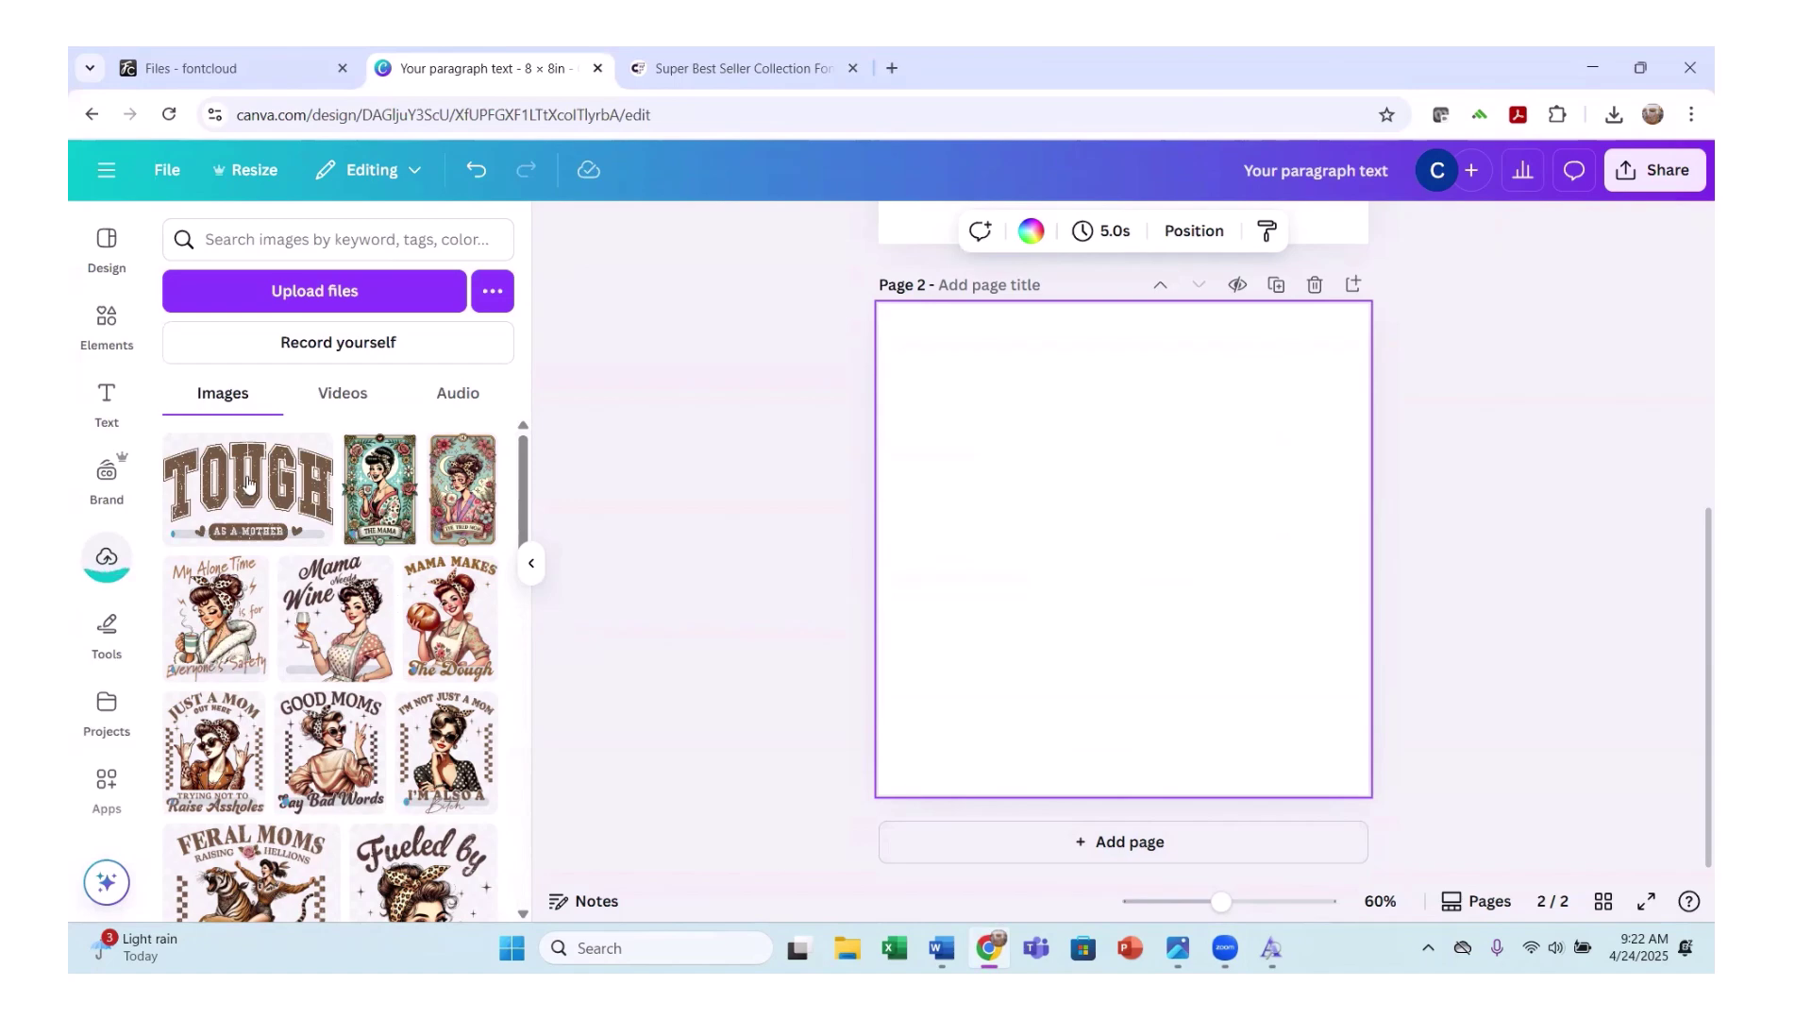
pyautogui.click(359, 650)
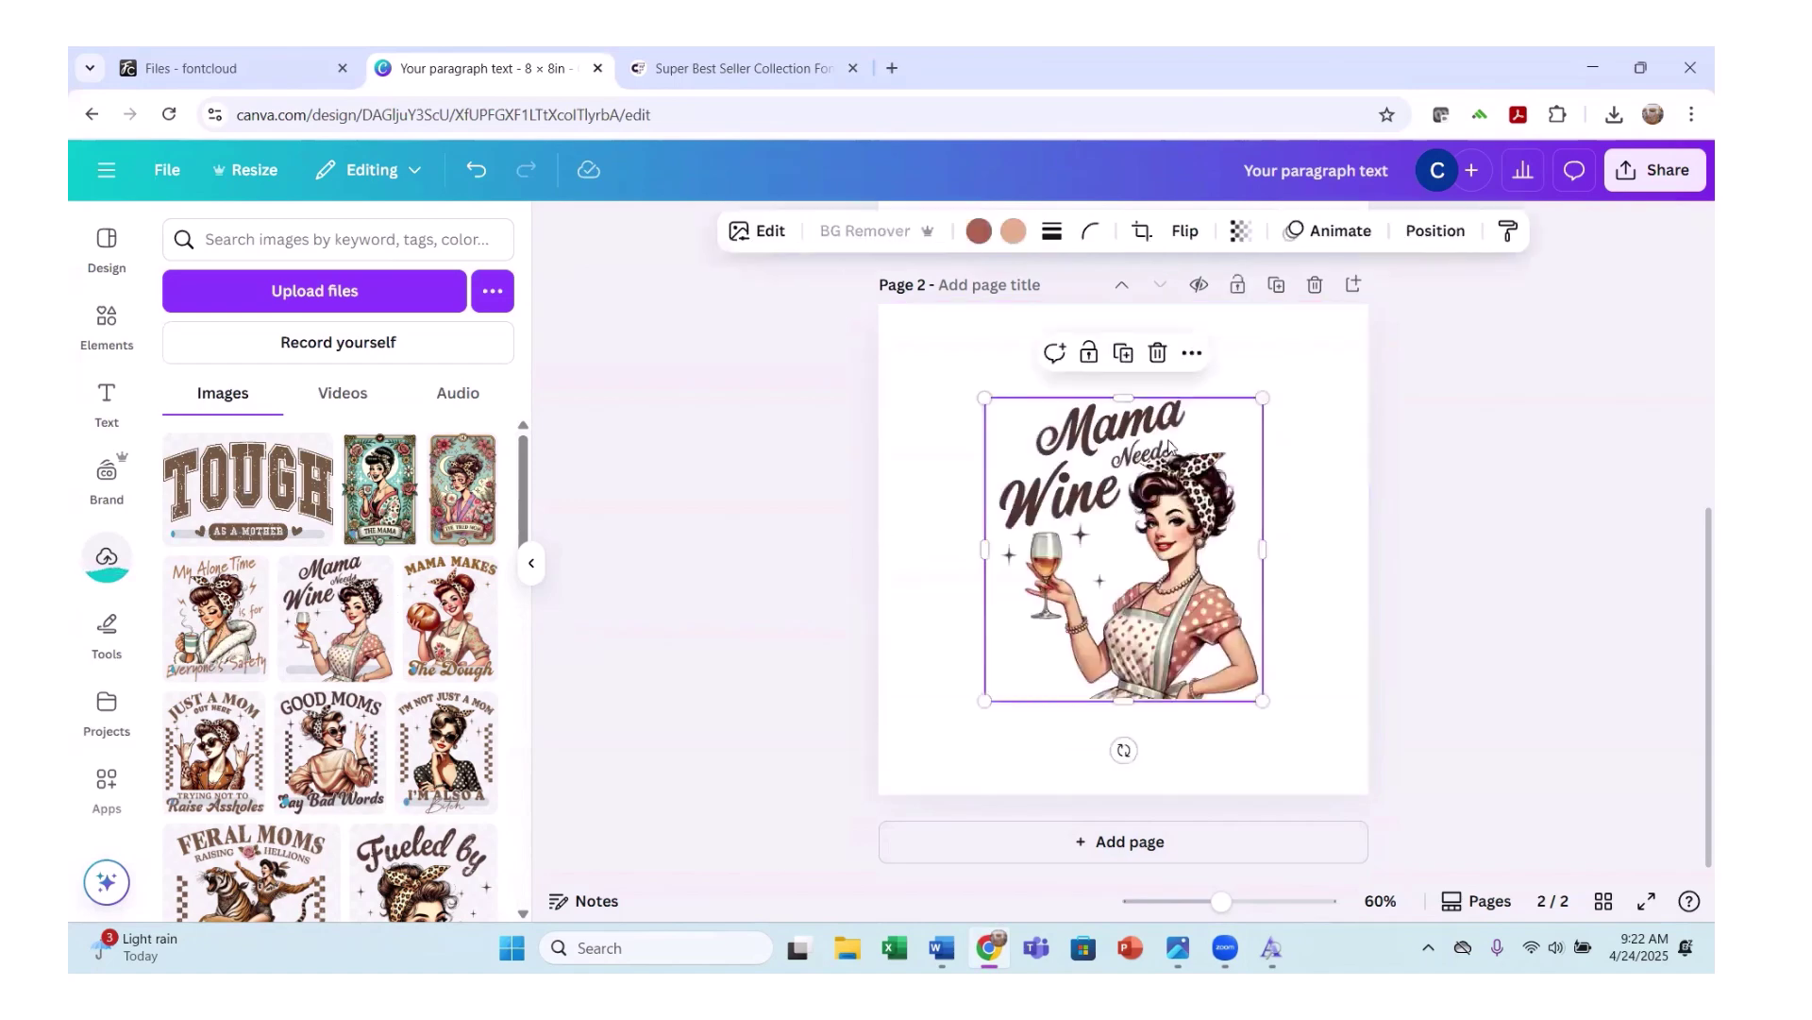
pyautogui.moveTo(1263, 396); pyautogui.dragTo(1337, 302)
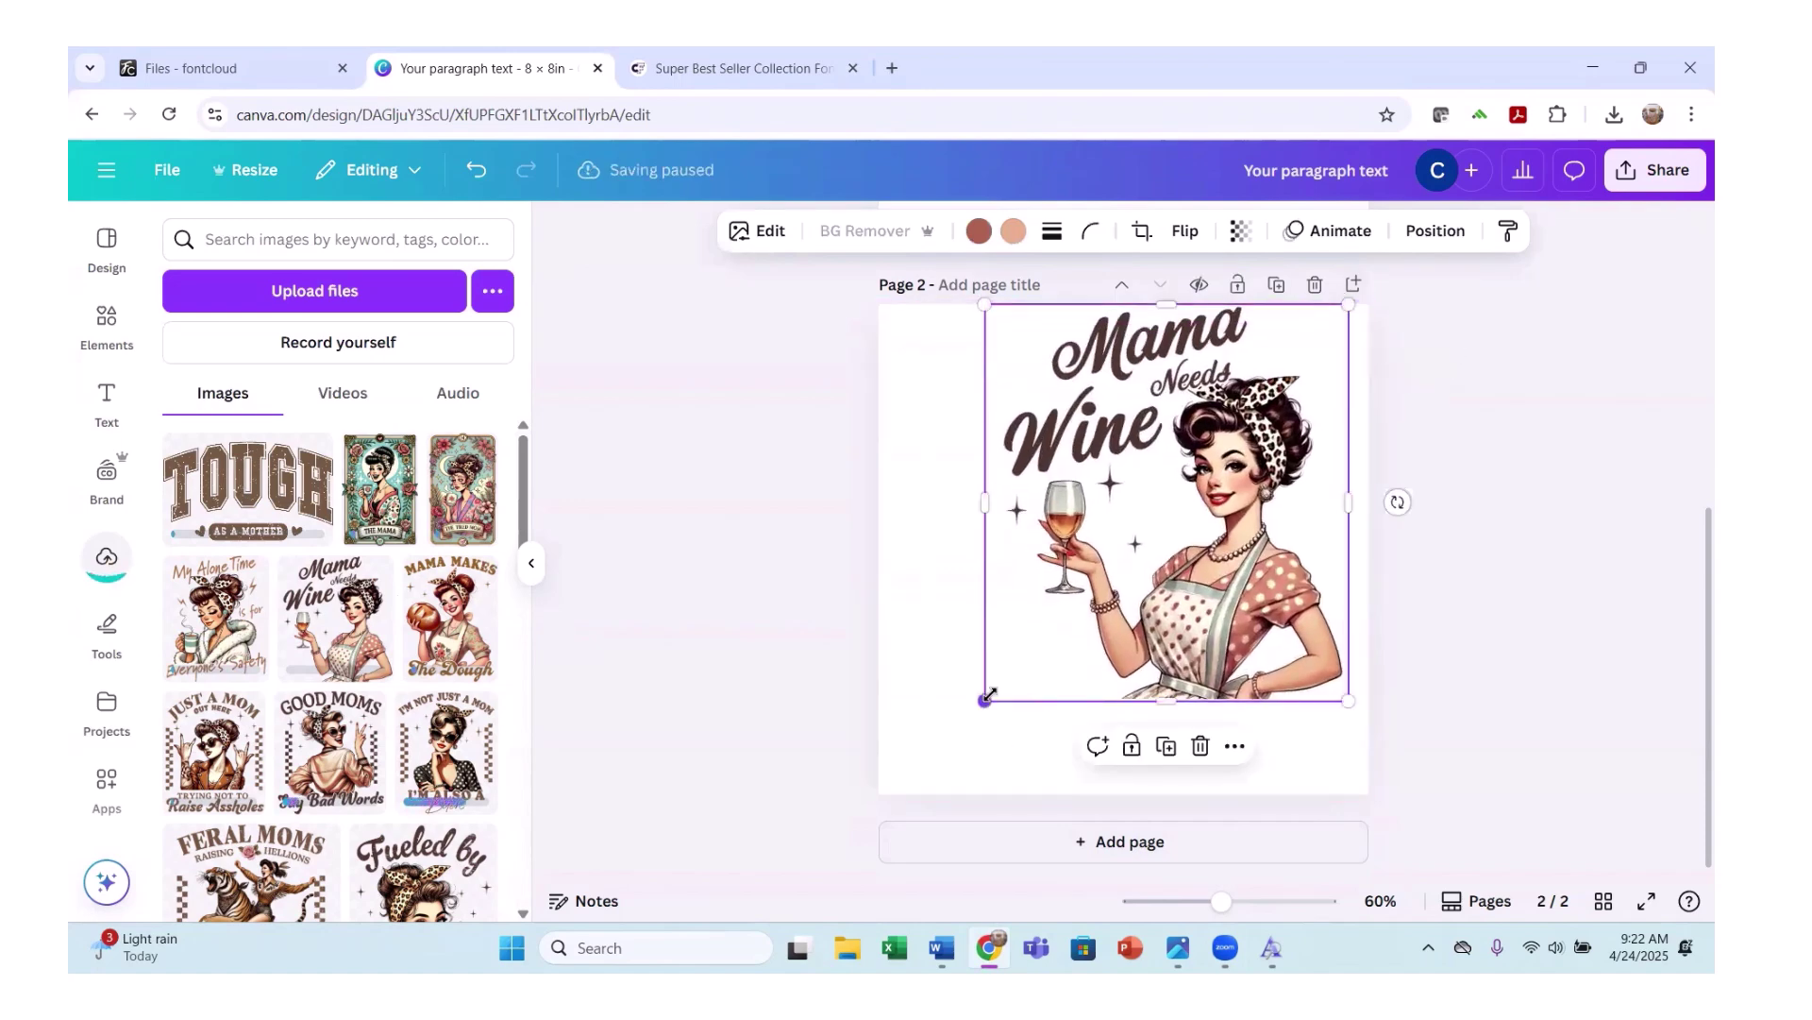
pyautogui.moveTo(986, 700); pyautogui.dragTo(899, 795)
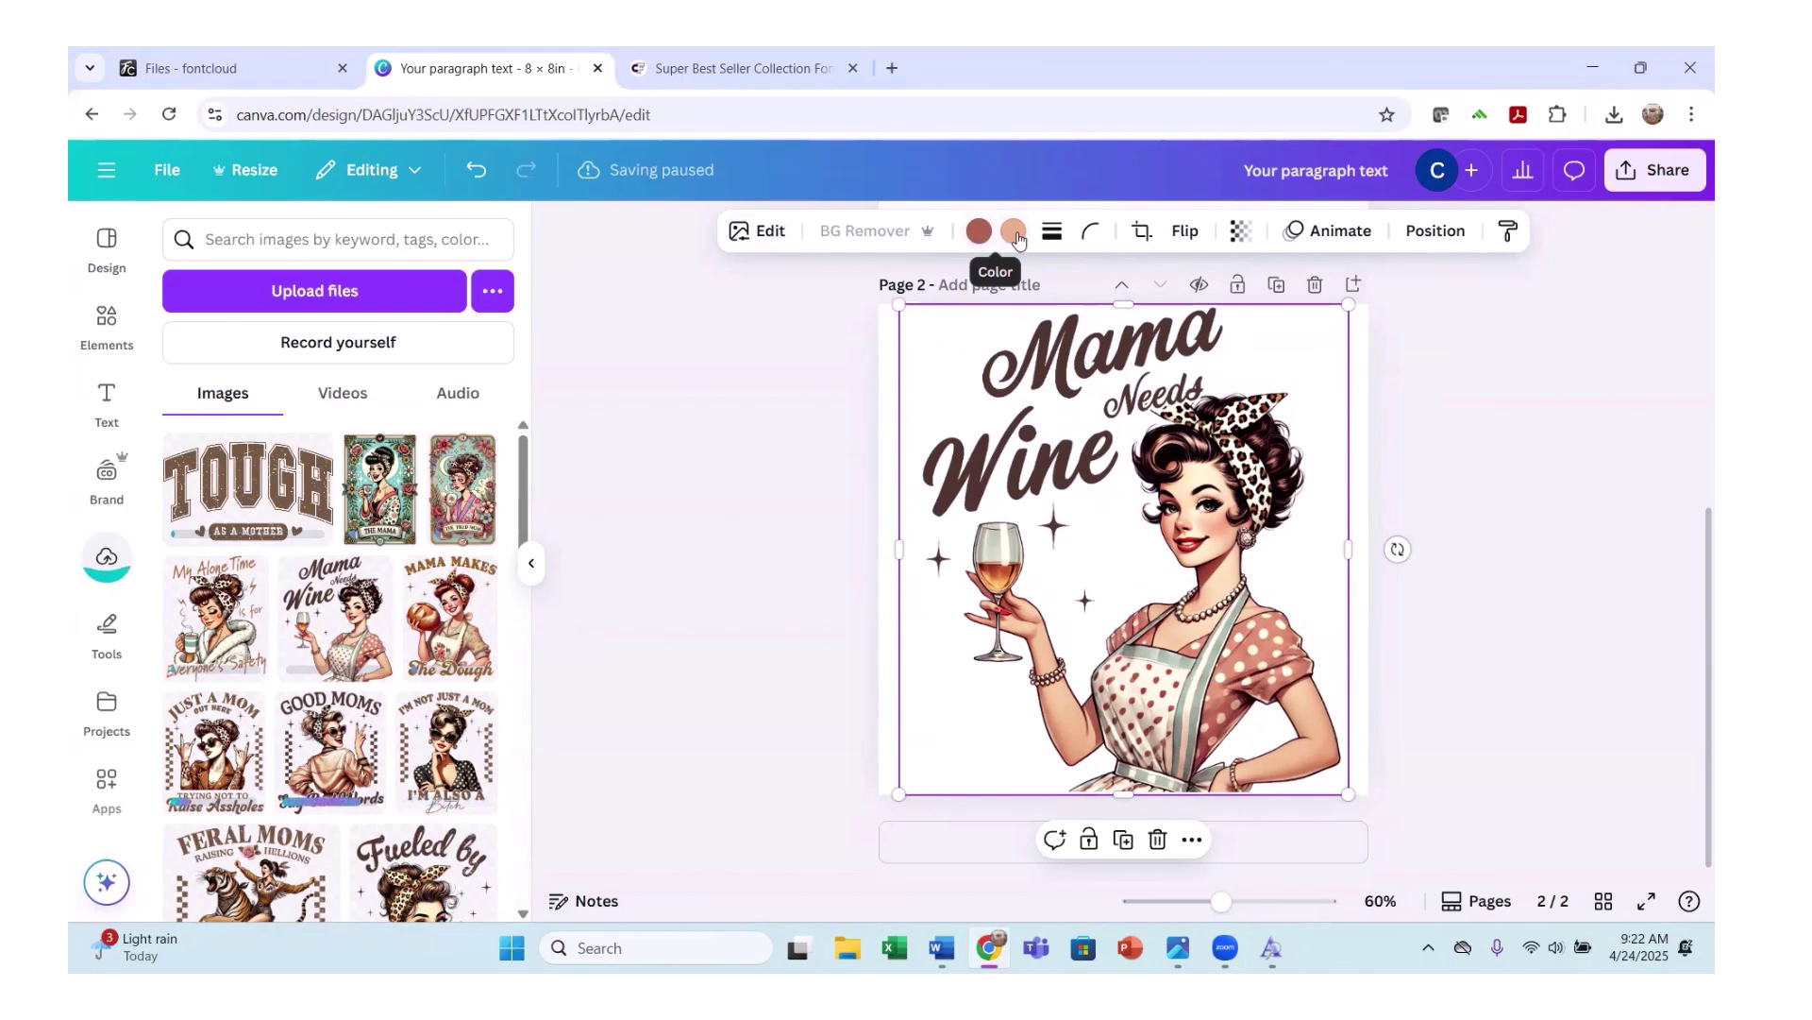
# Recolor the Mama Needs Wine graphic on page 2, changing its reddish-brown to pink and its peach to yellow.
pyautogui.click(978, 232)
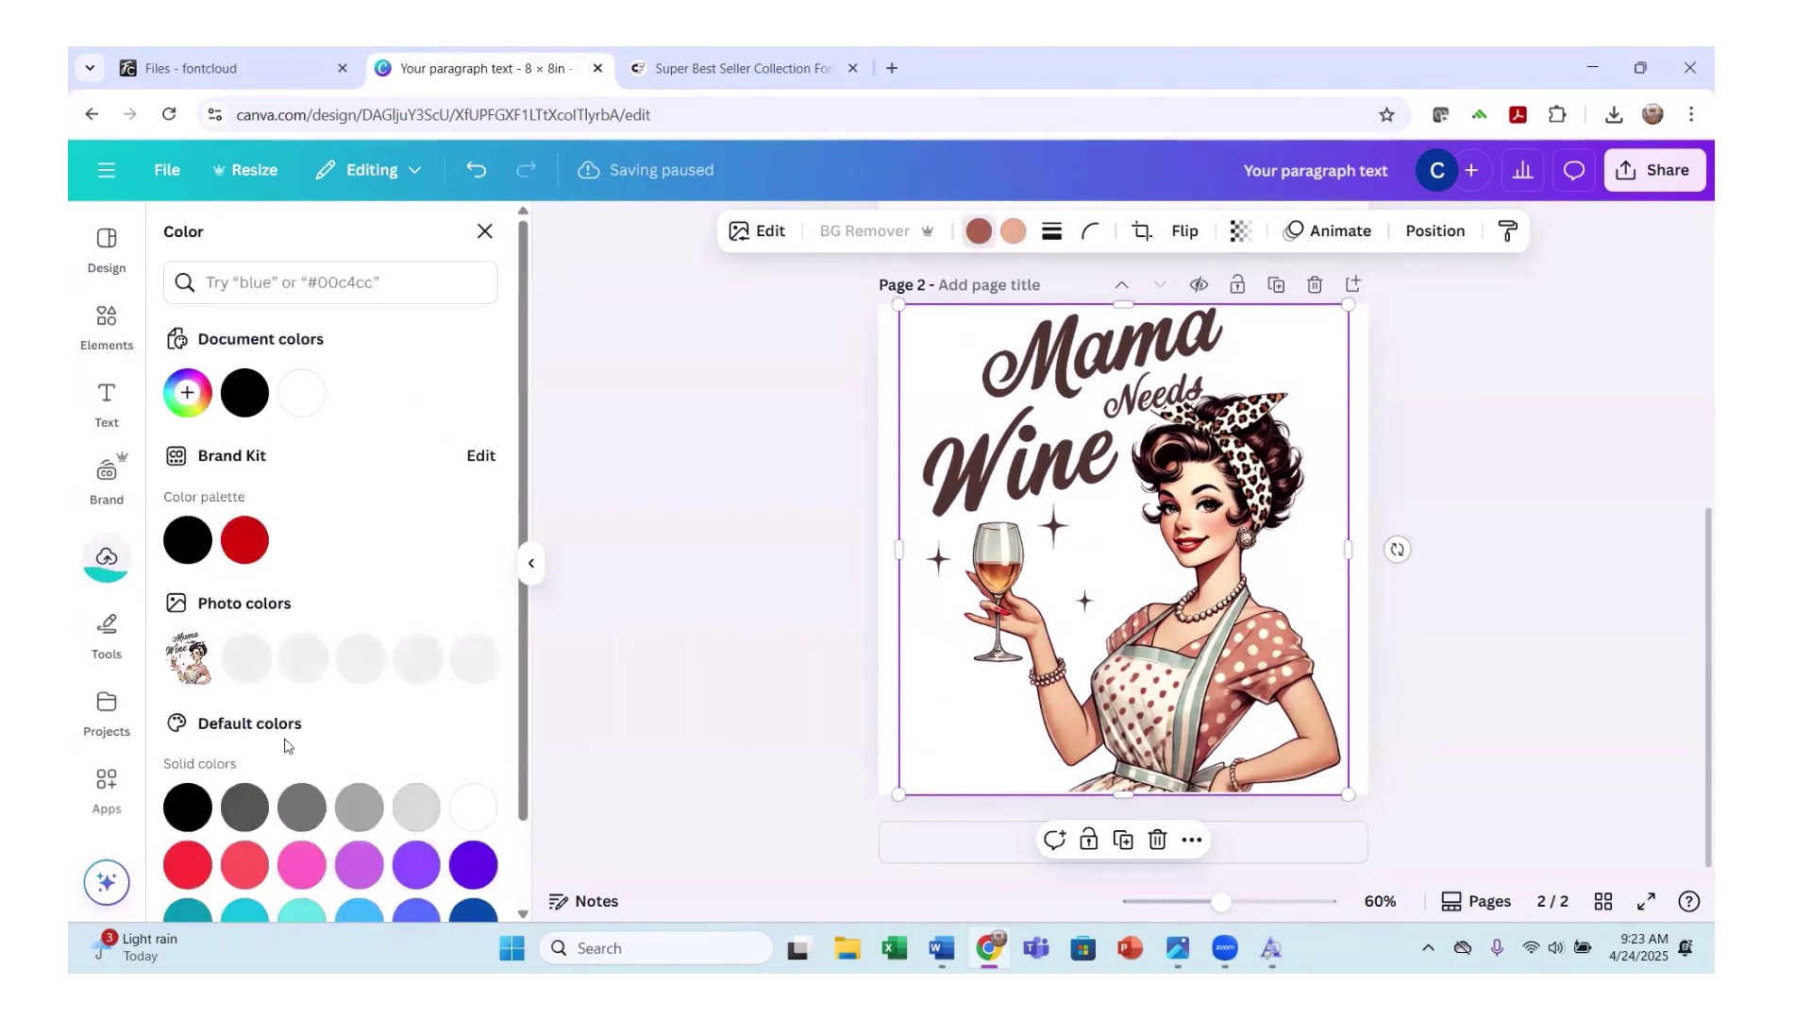
pyautogui.scroll(-1, 293, 718)
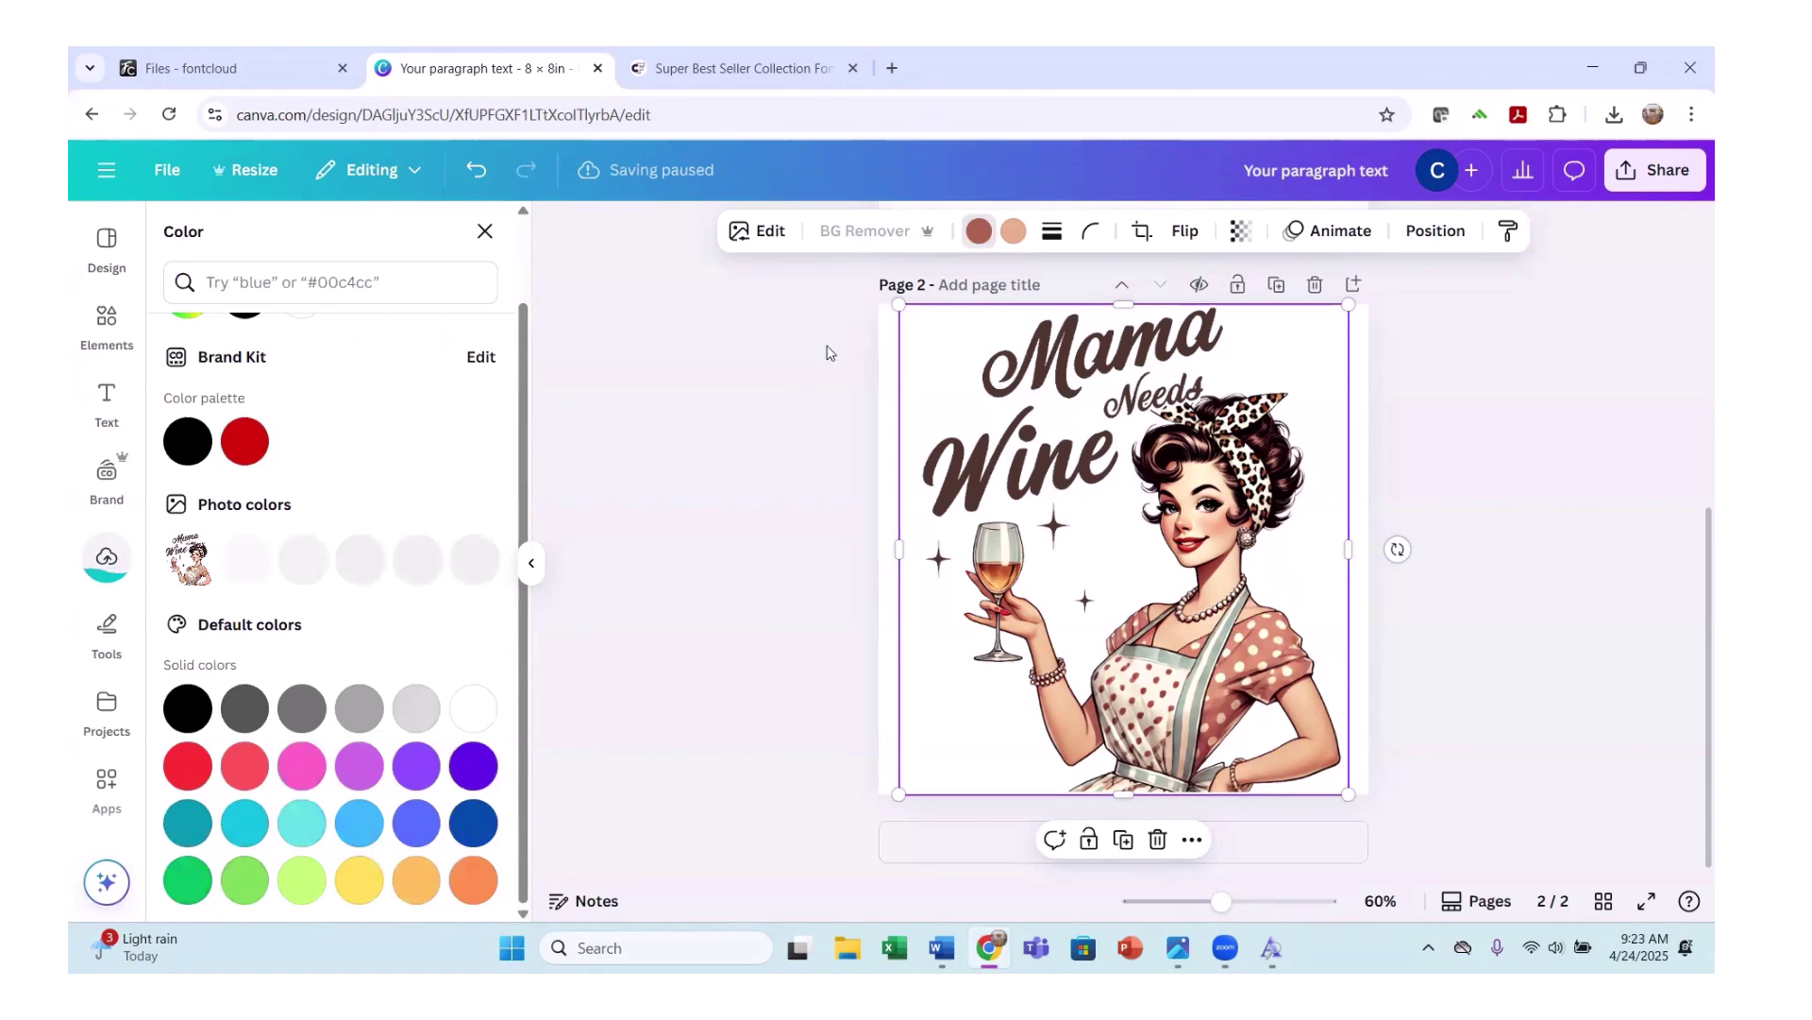
pyautogui.click(303, 765)
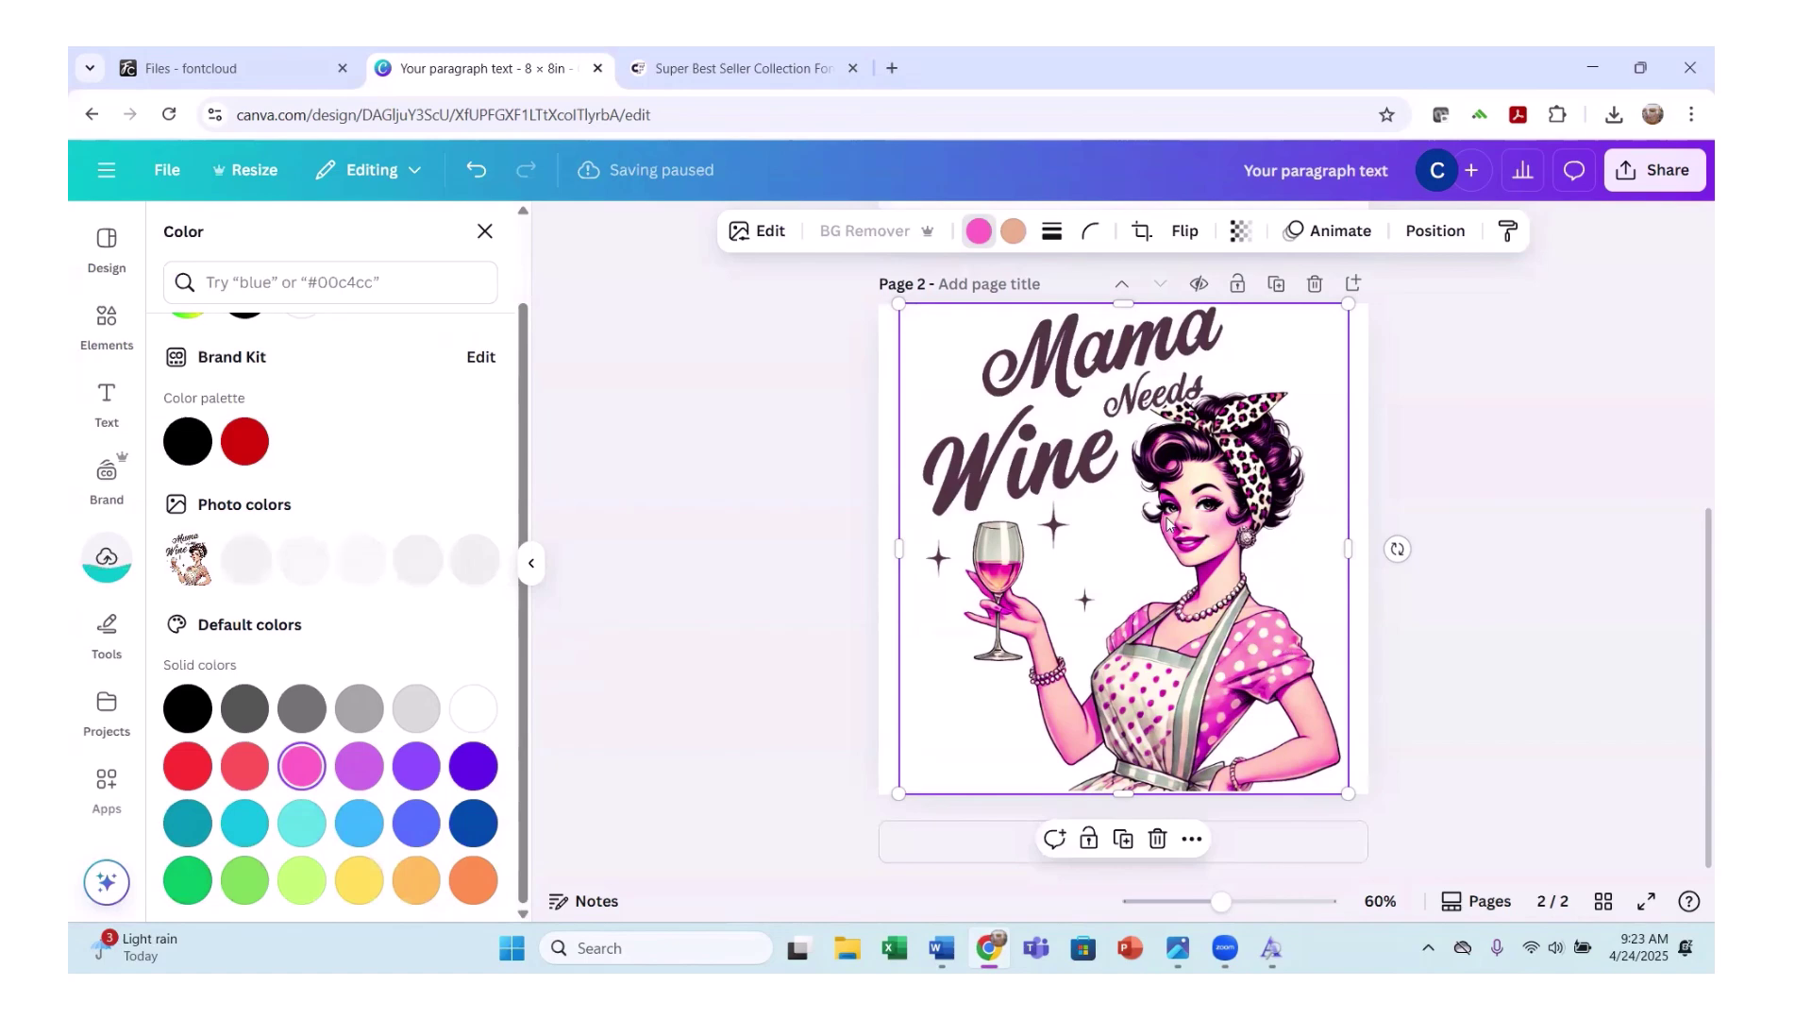
pyautogui.click(1023, 236)
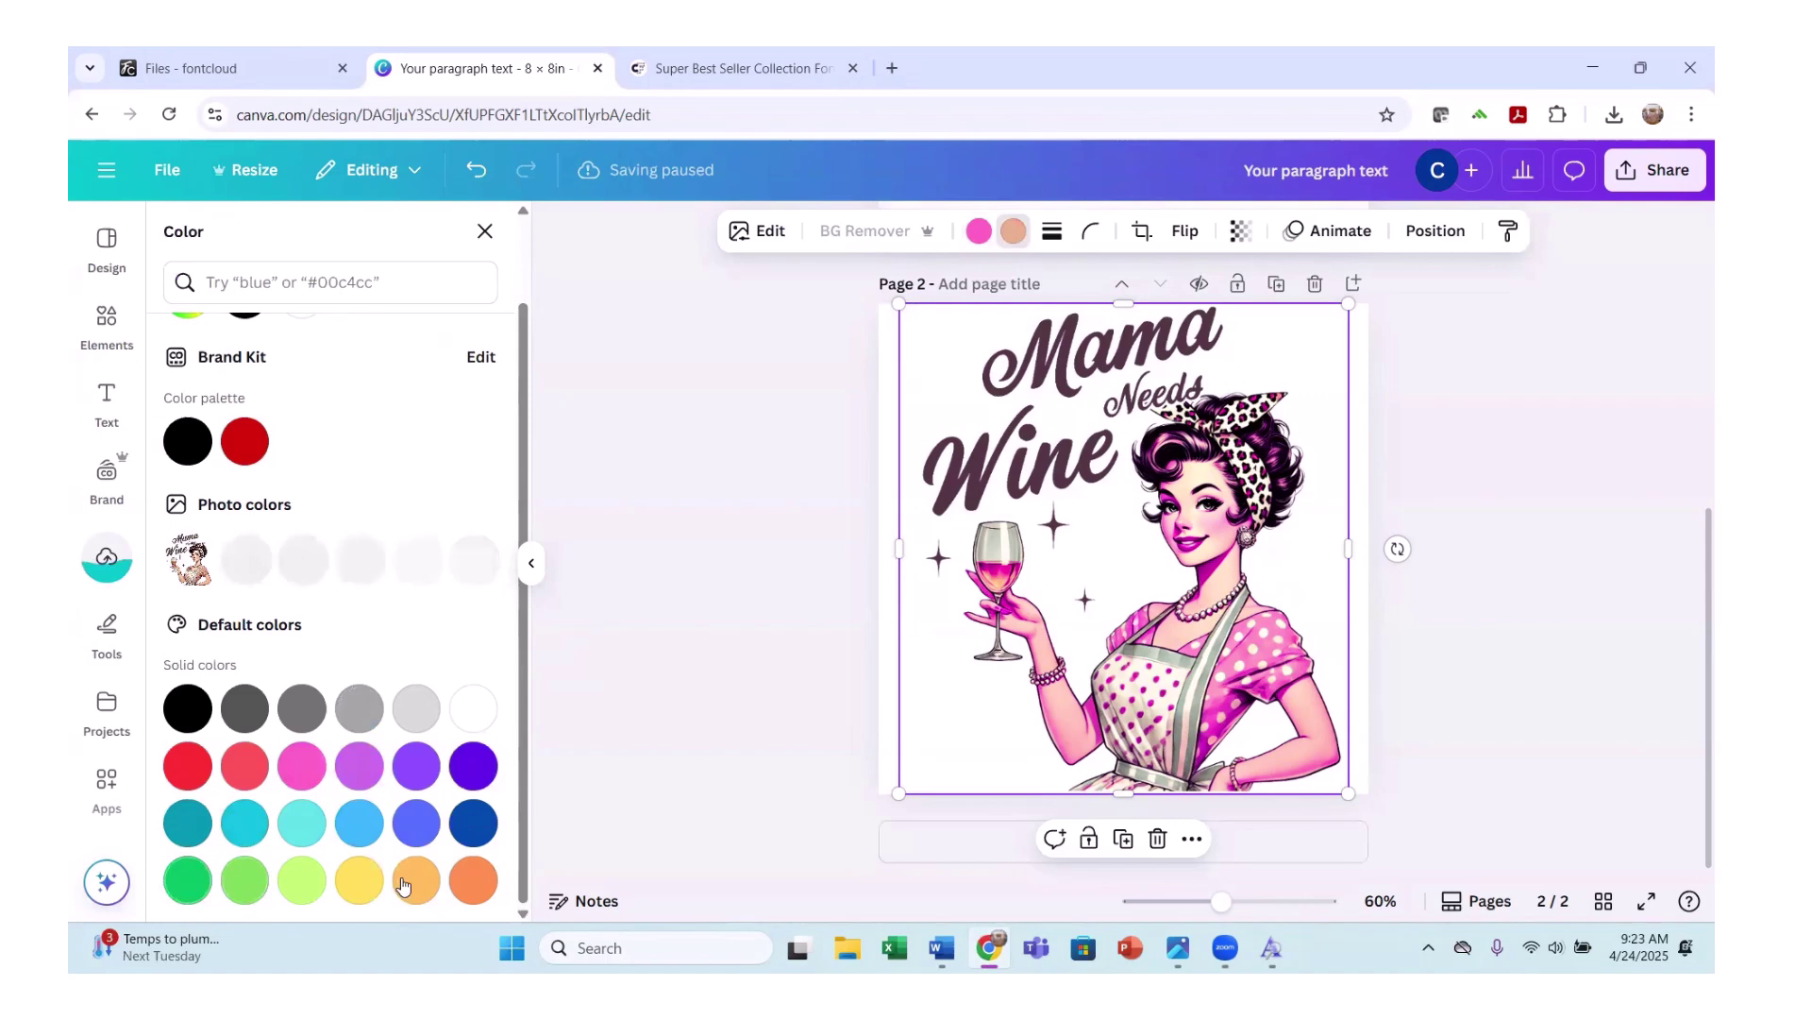
pyautogui.click(360, 880)
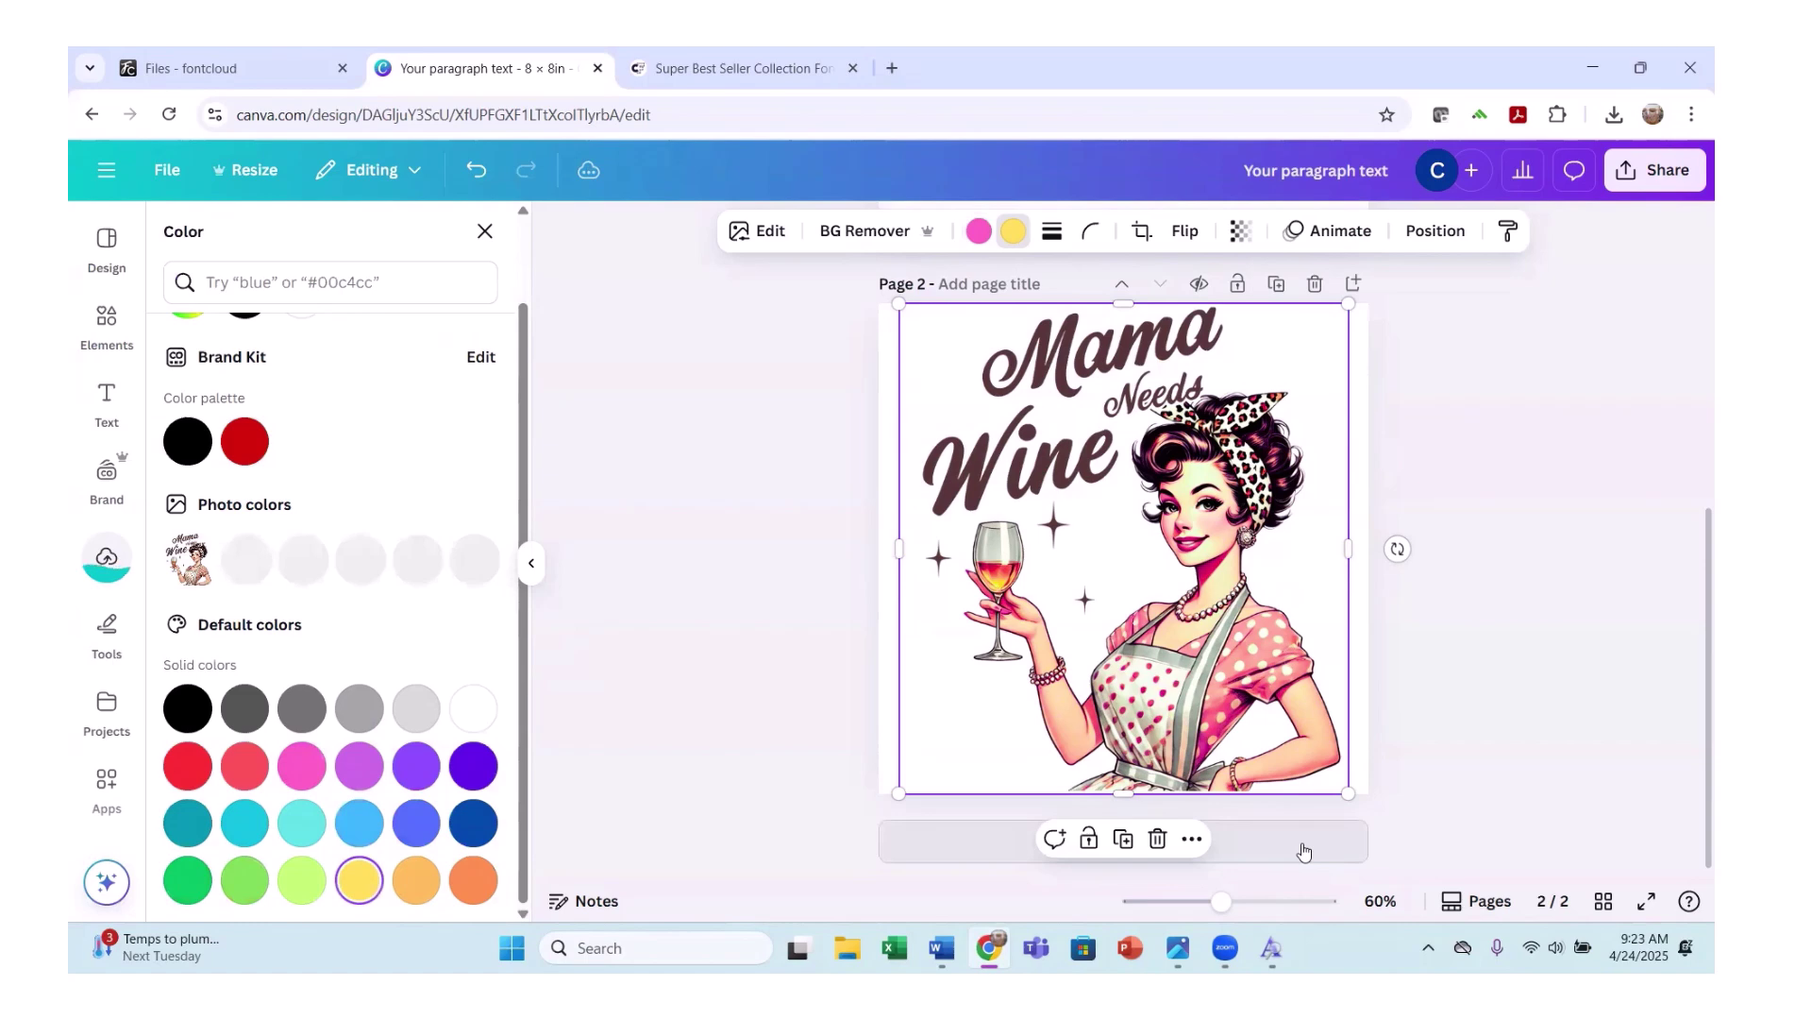
# Place the Mama Needs Wine graphic at full page height on a new third page and remove its background.
pyautogui.click(1256, 839)
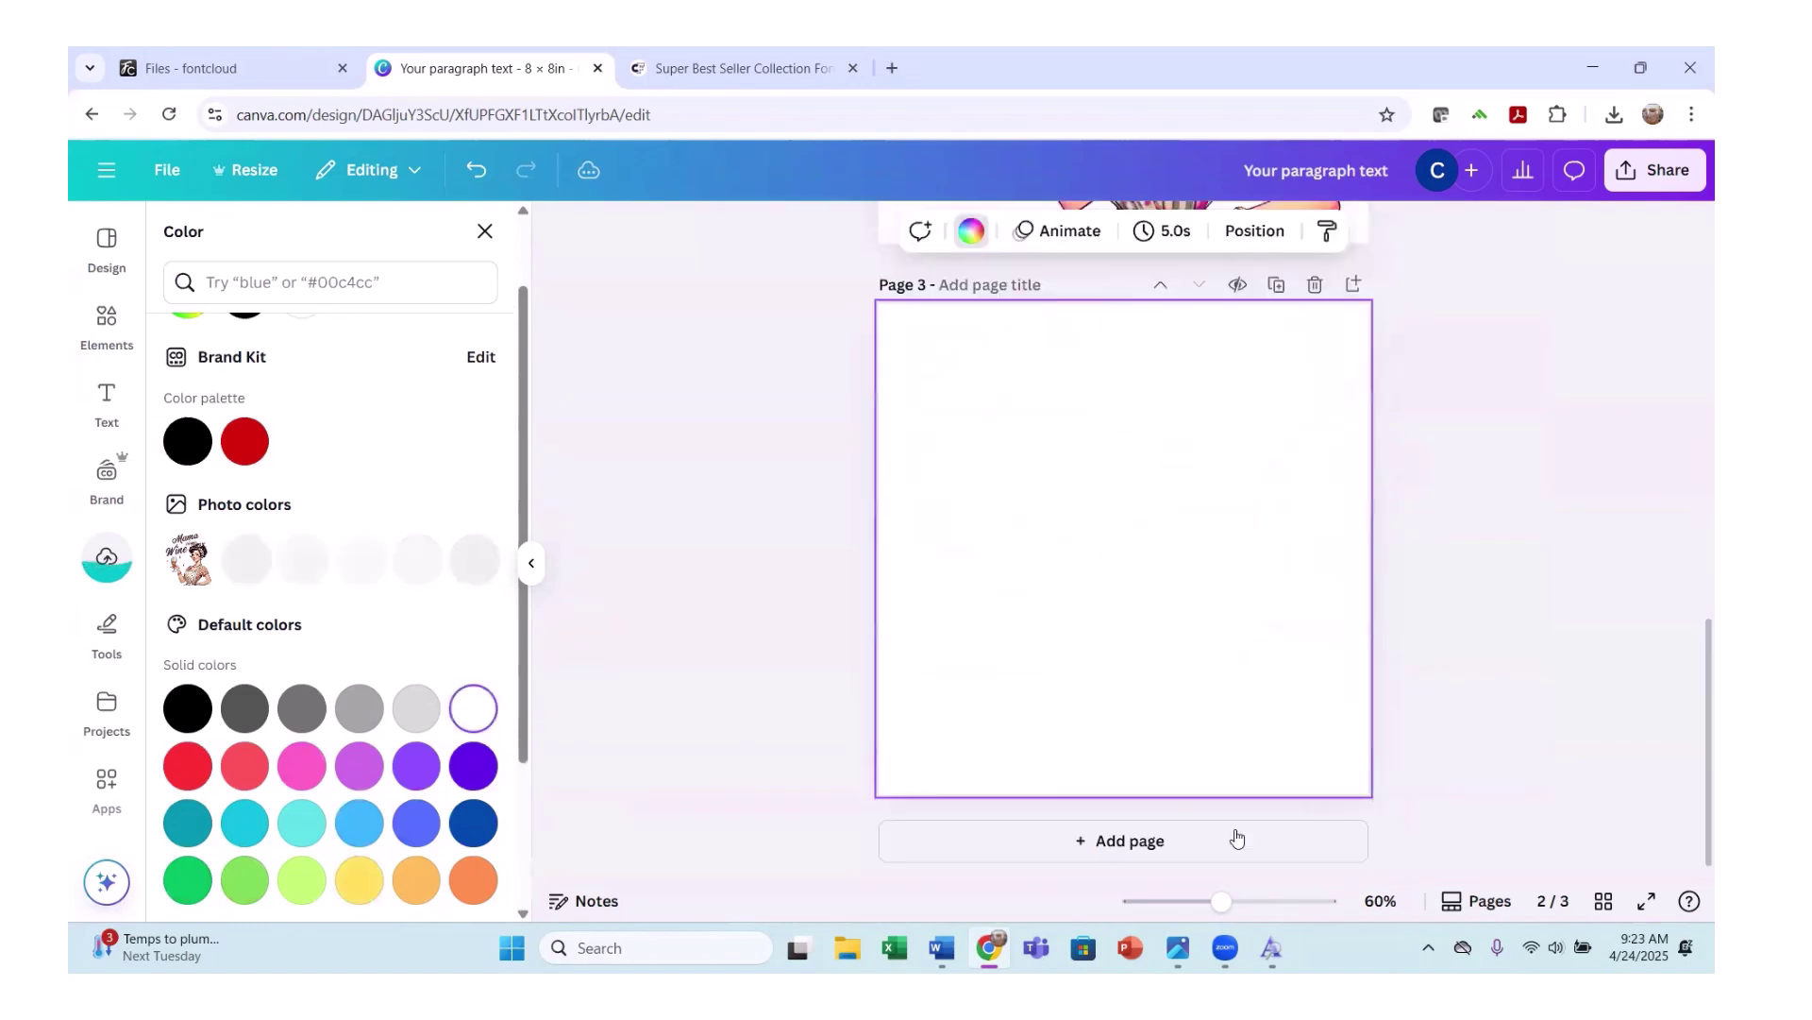
pyautogui.click(105, 559)
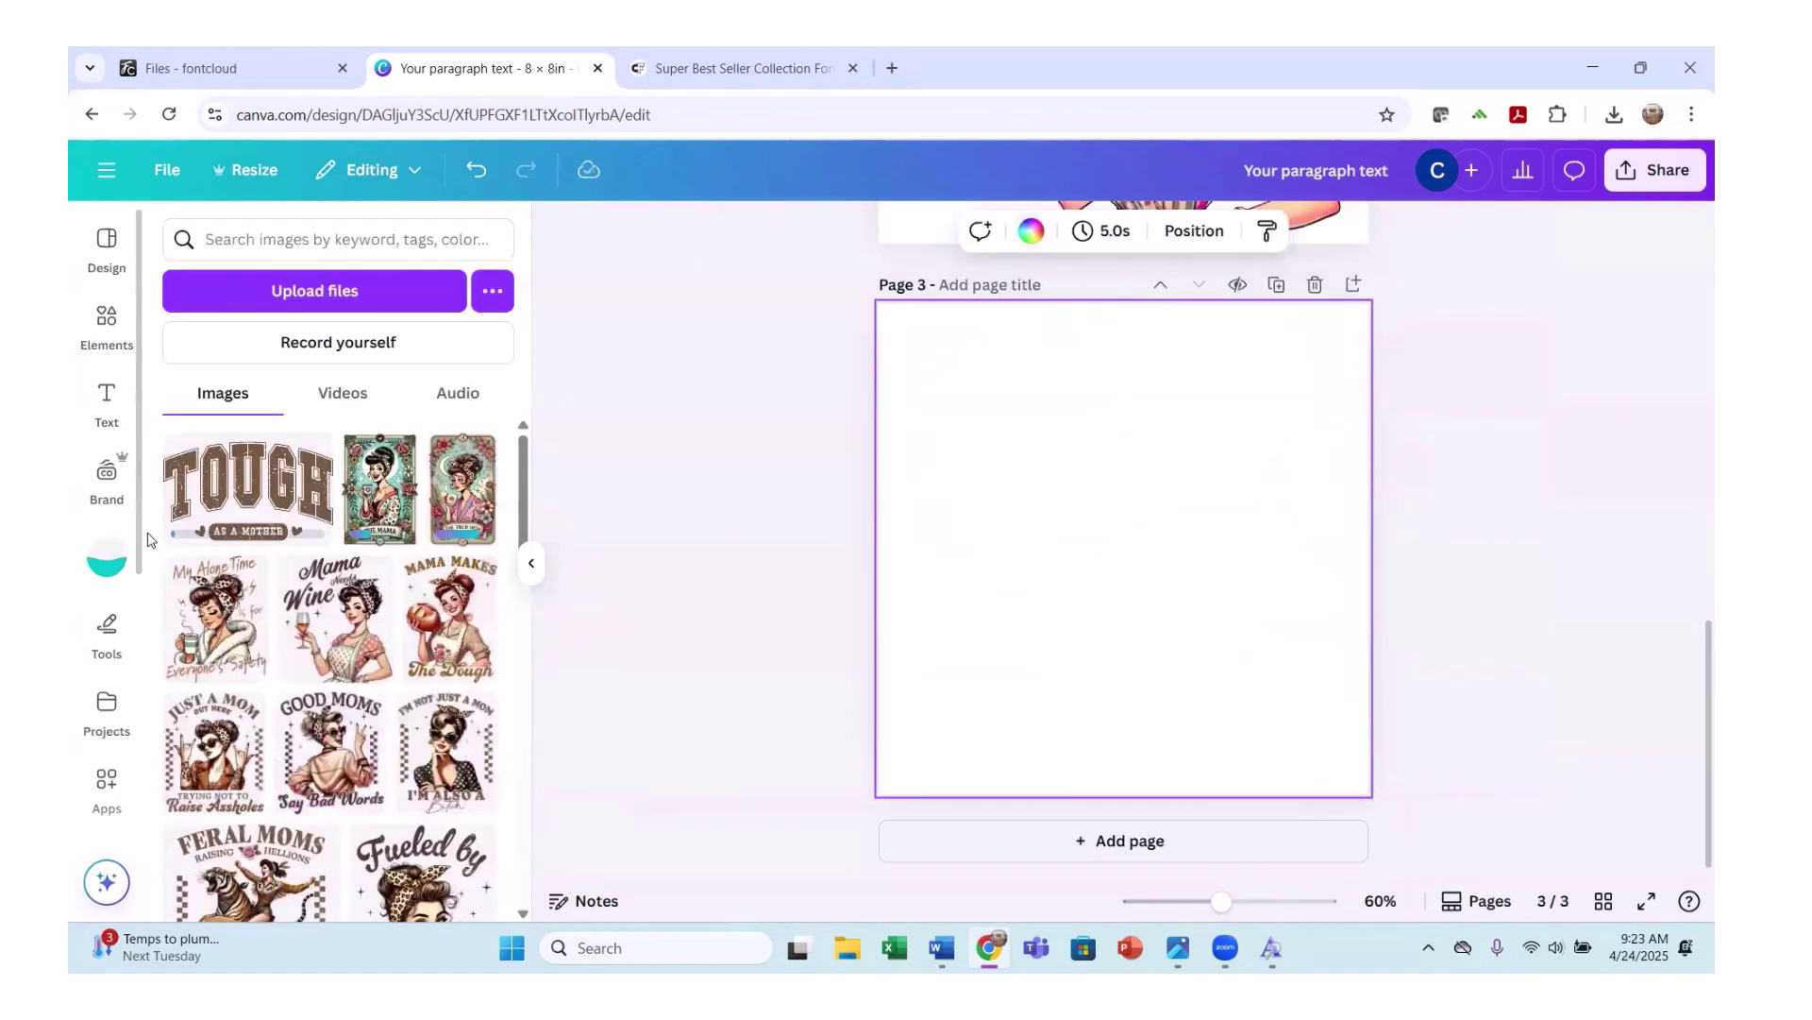
pyautogui.click(337, 658)
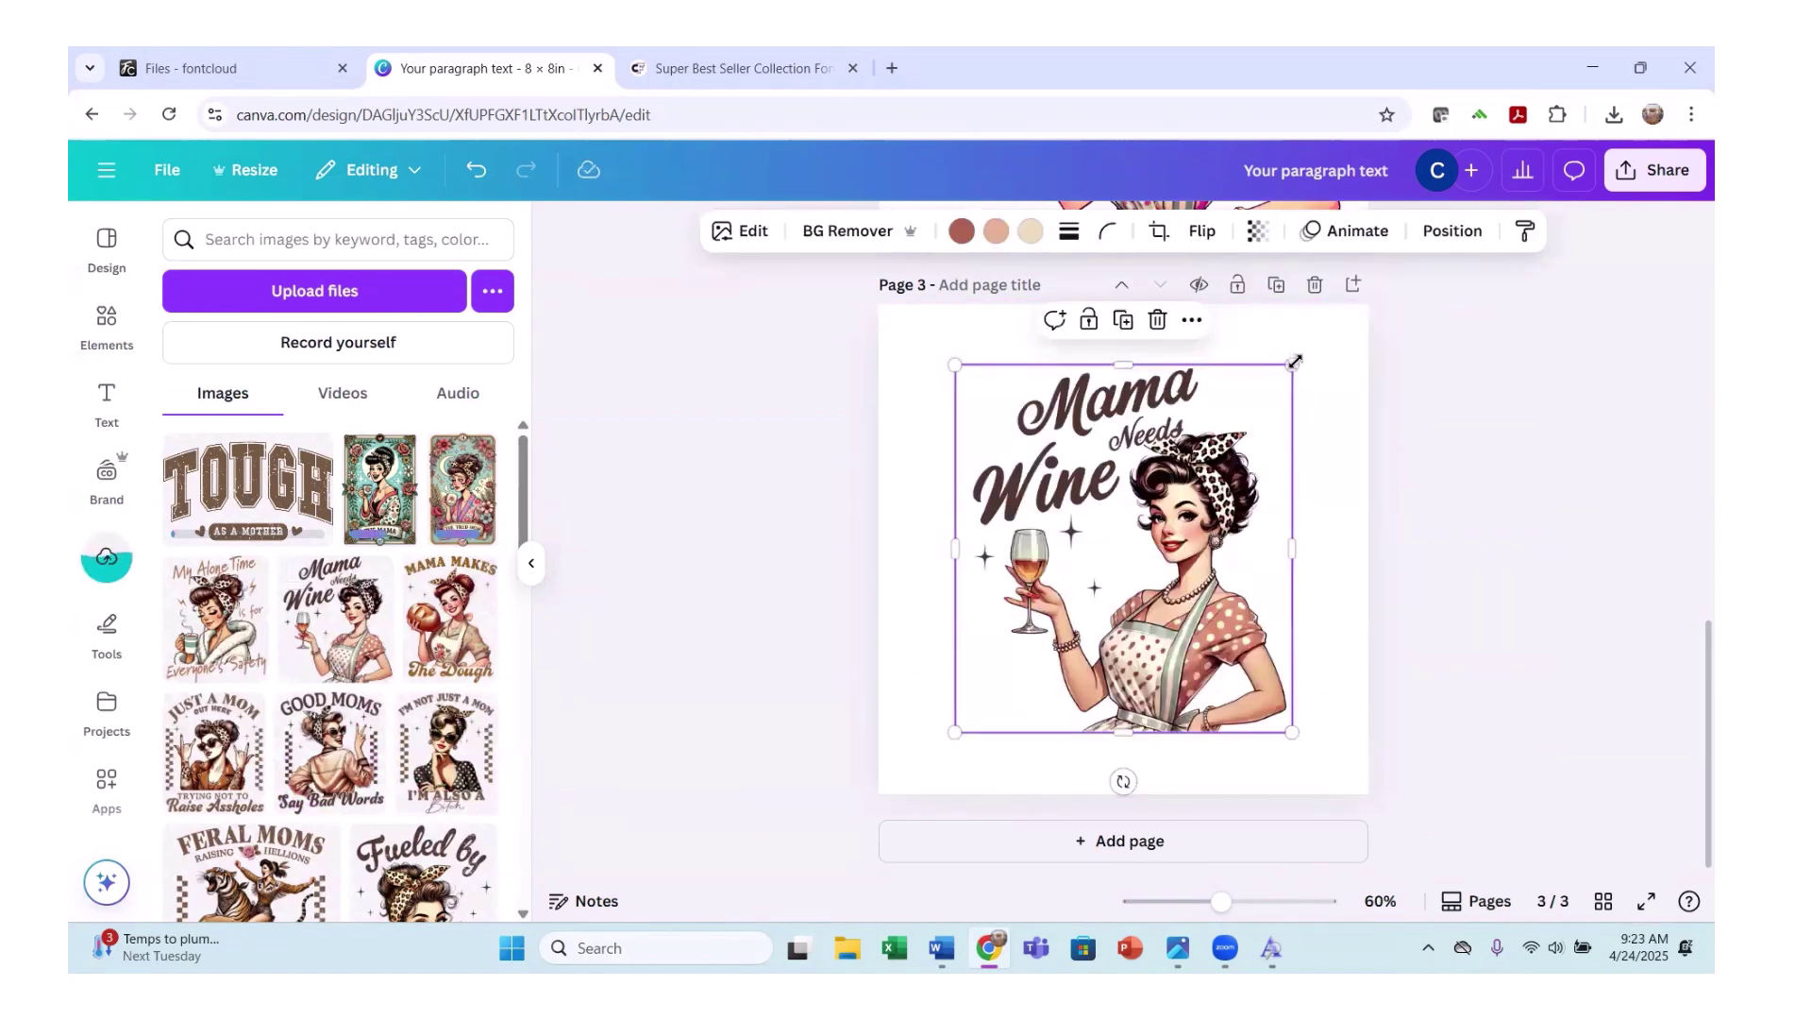
pyautogui.moveTo(954, 733); pyautogui.dragTo(900, 795)
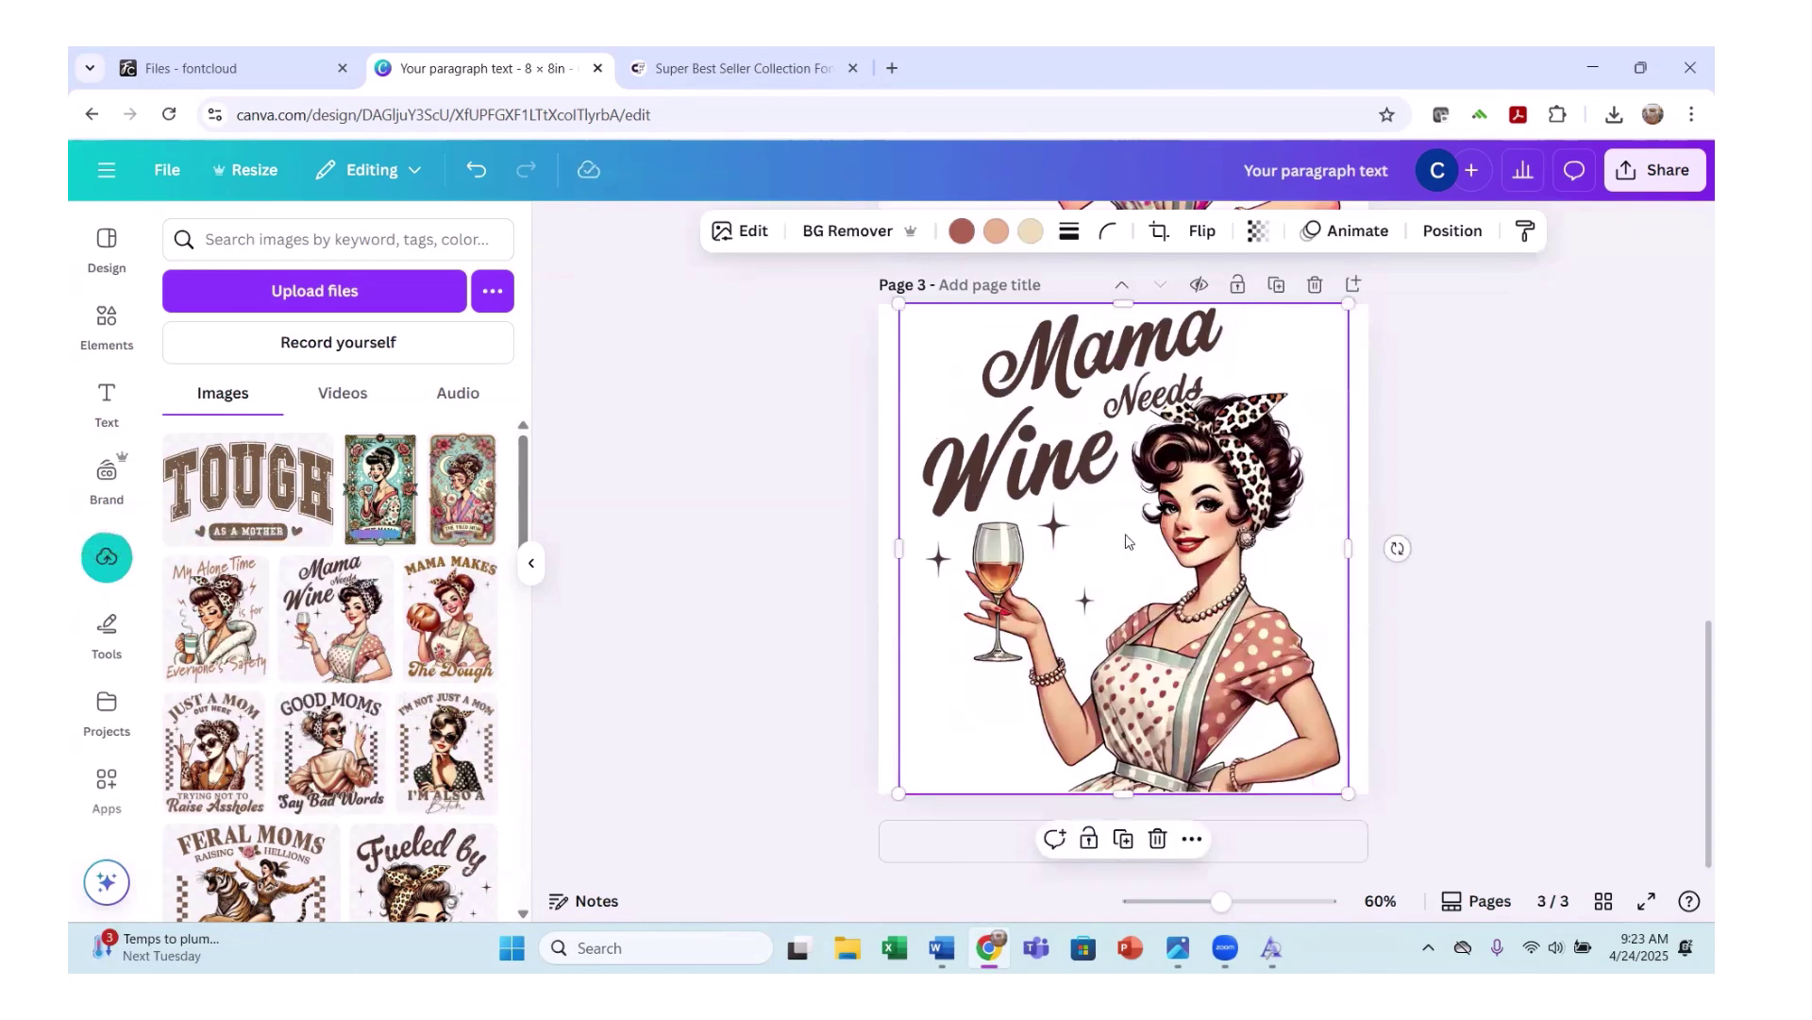
pyautogui.click(849, 230)
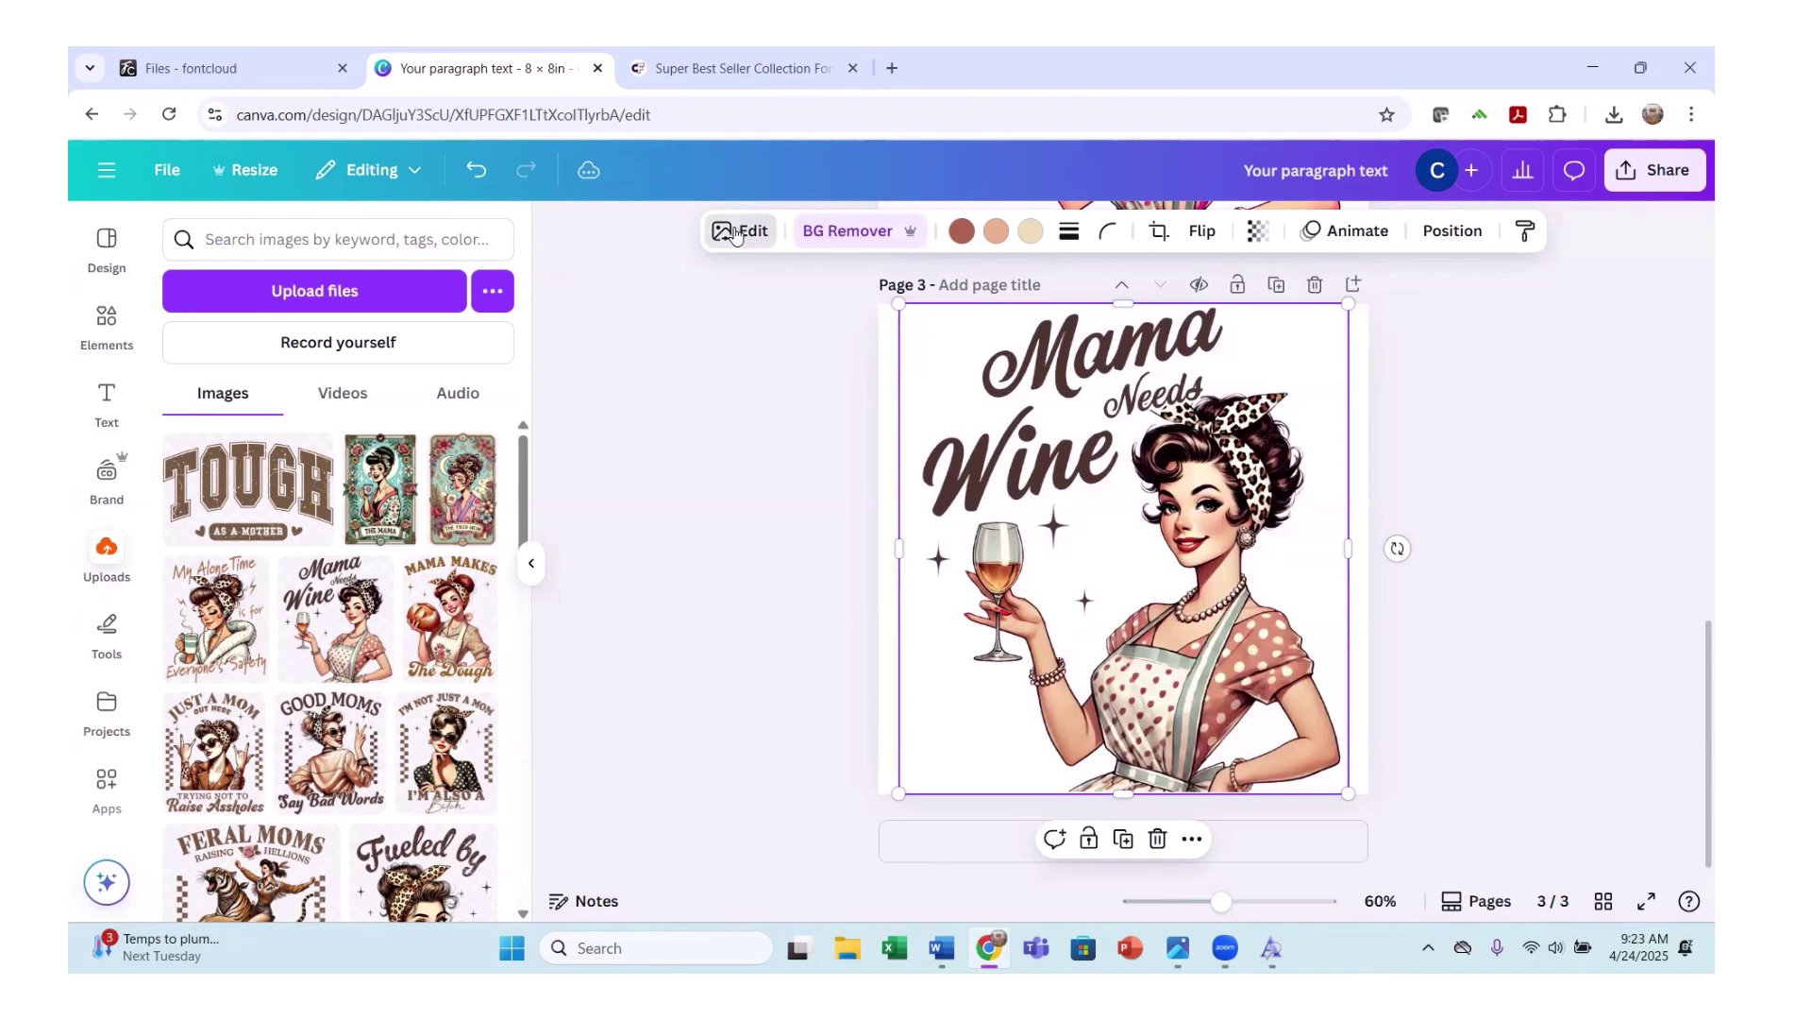
# Adjust the page 3 graphic's Temperature to -1, and try the Tint and Brightness adjustments, returning both to 0.
pyautogui.click(735, 234)
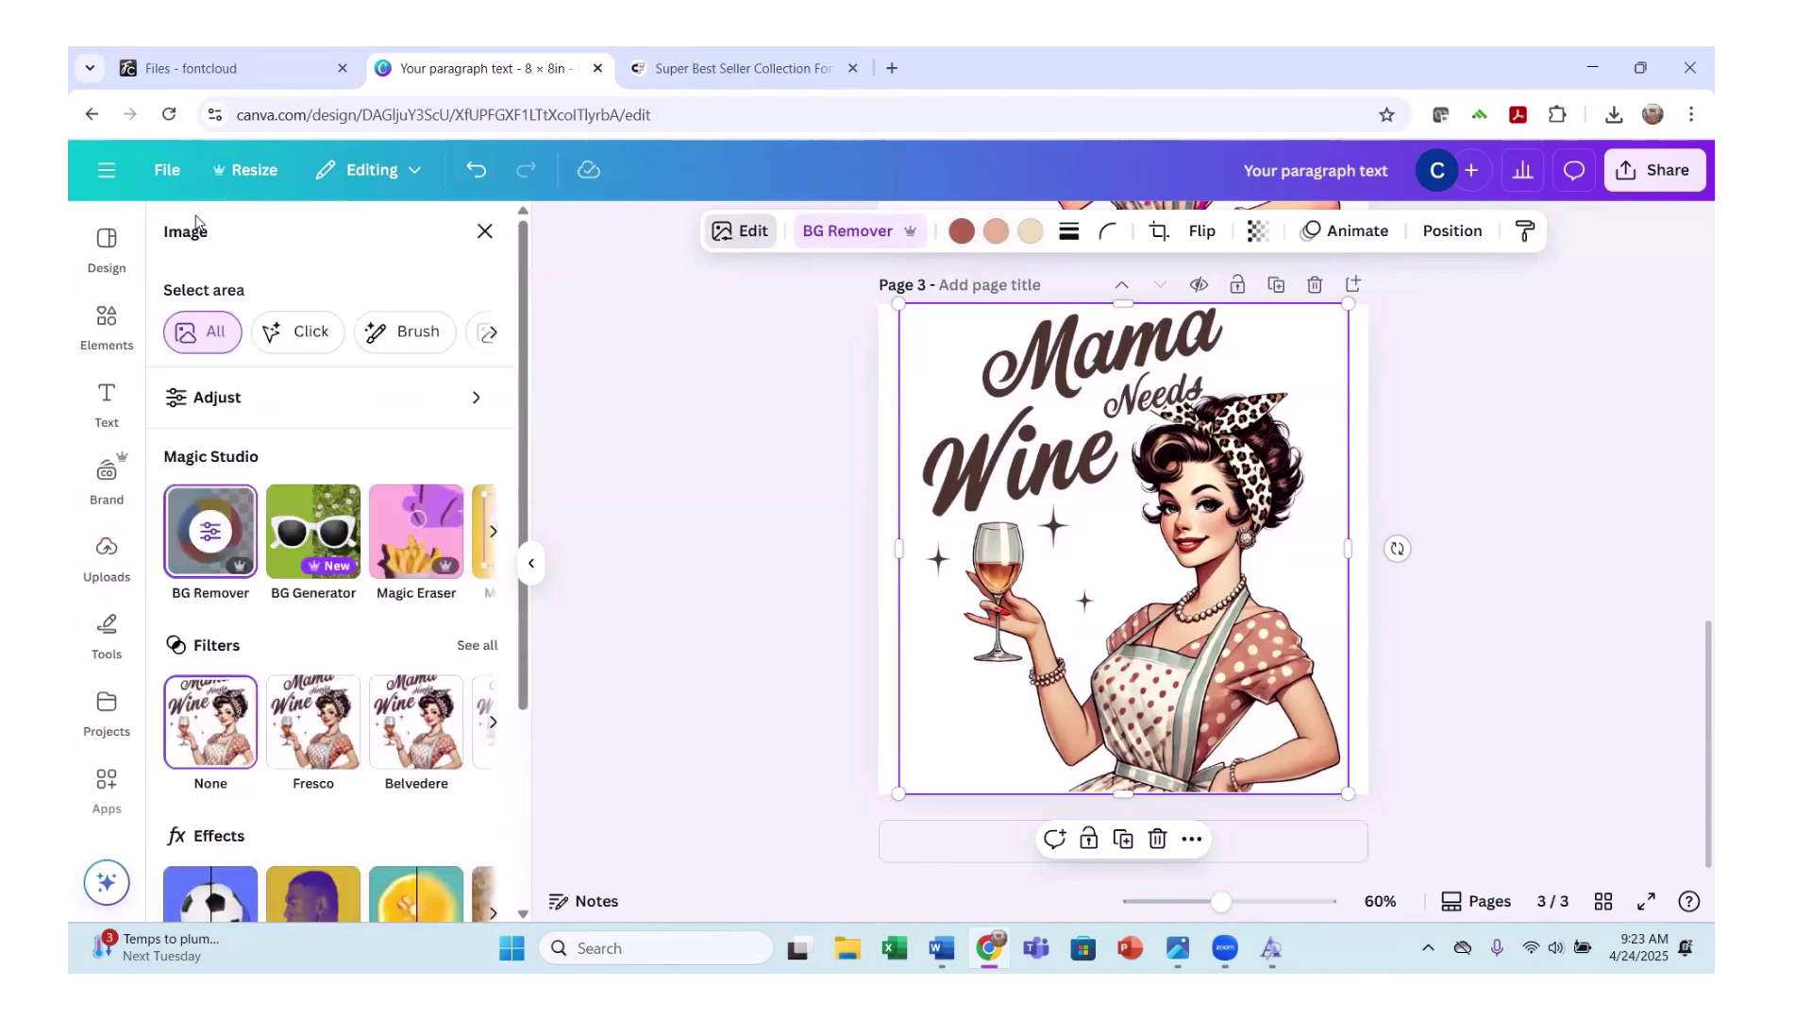
pyautogui.click(219, 401)
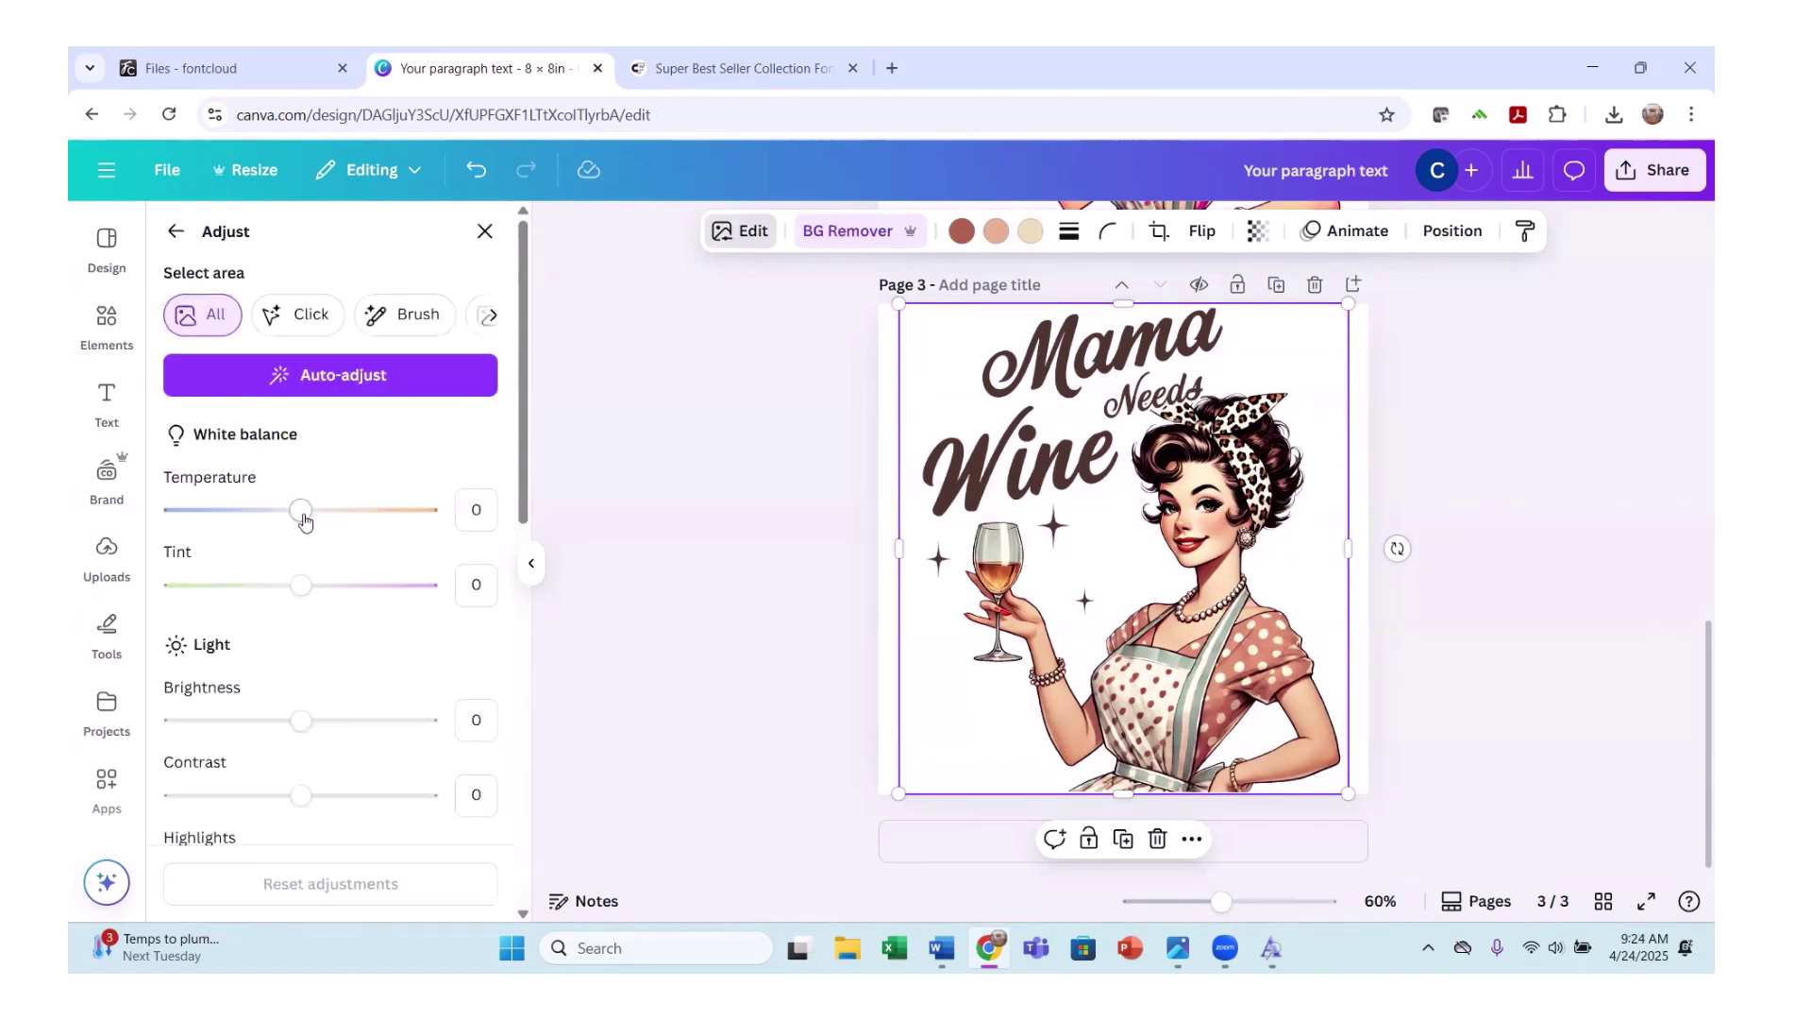
pyautogui.moveTo(306, 513)
pyautogui.mouseDown()
pyautogui.moveTo(336, 513)
pyautogui.moveTo(286, 514)
pyautogui.moveTo(354, 513)
pyautogui.moveTo(284, 514)
pyautogui.moveTo(299, 515)
pyautogui.mouseUp()
pyautogui.moveTo(284, 586)
pyautogui.mouseDown()
pyautogui.moveTo(212, 590)
pyautogui.moveTo(412, 587)
pyautogui.moveTo(292, 587)
pyautogui.mouseUp()
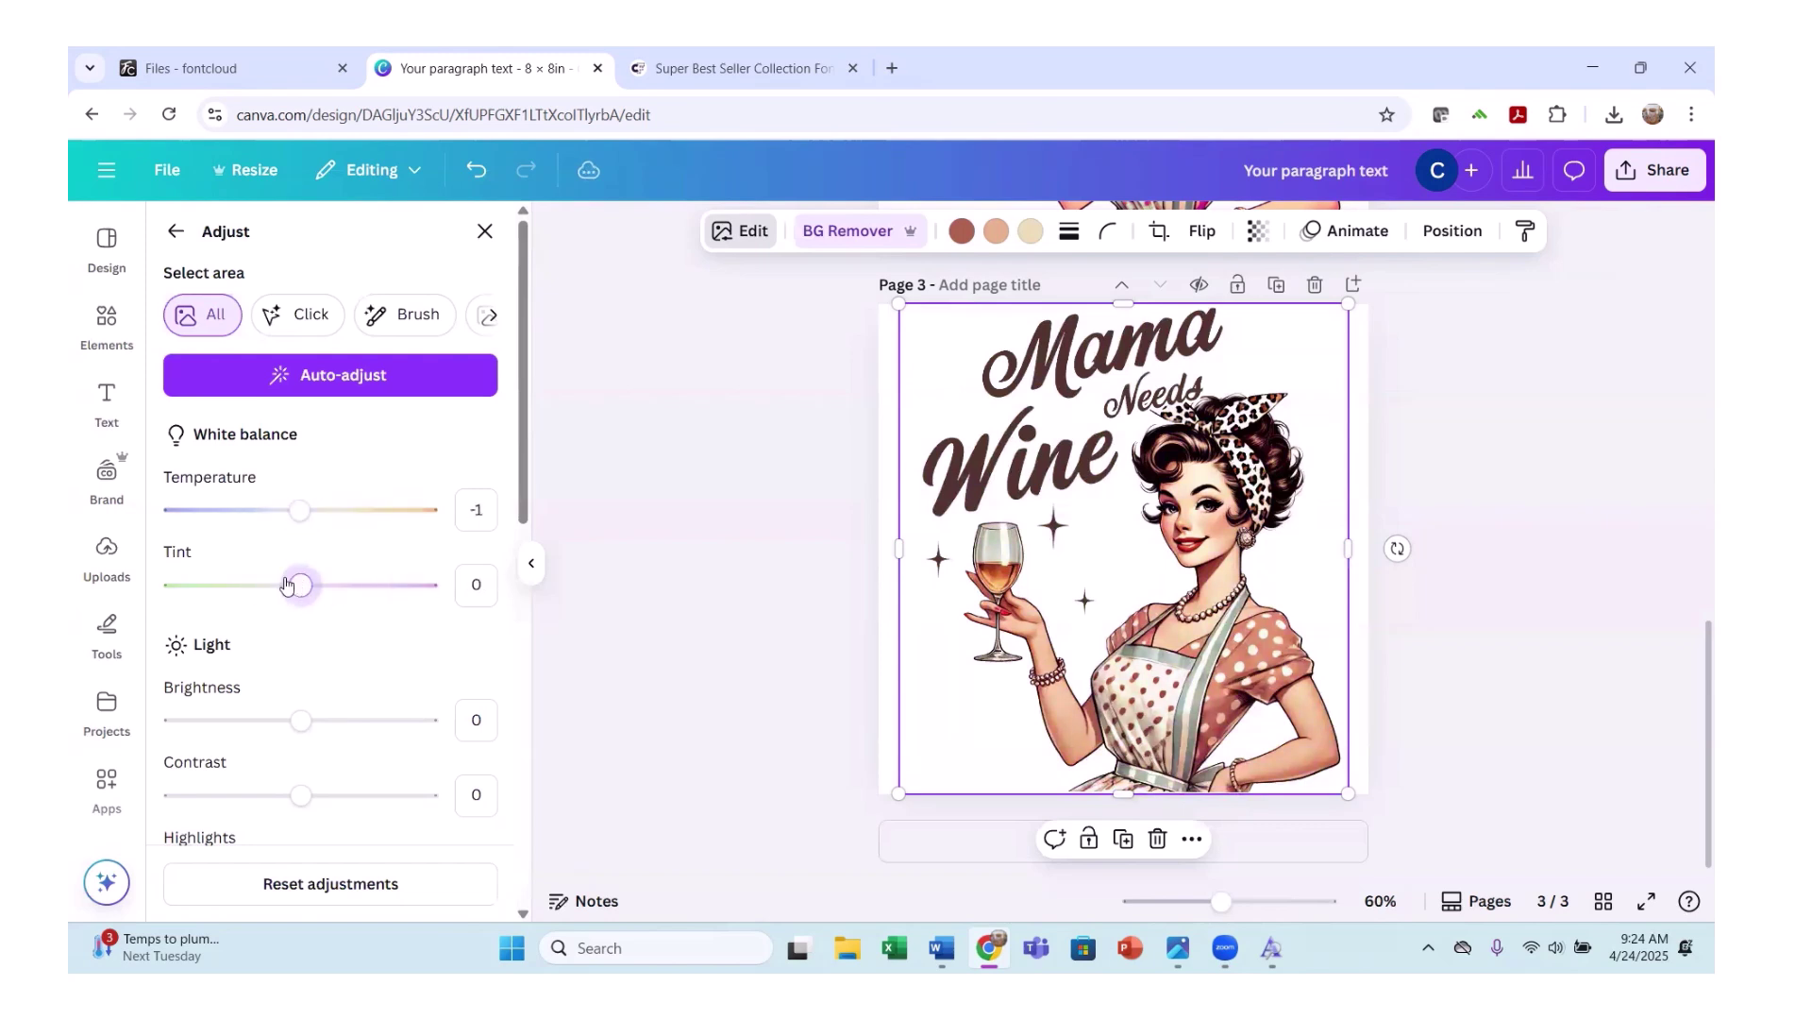
pyautogui.scroll(-2, 312, 627)
pyautogui.moveTo(211, 508); pyautogui.dragTo(300, 489)
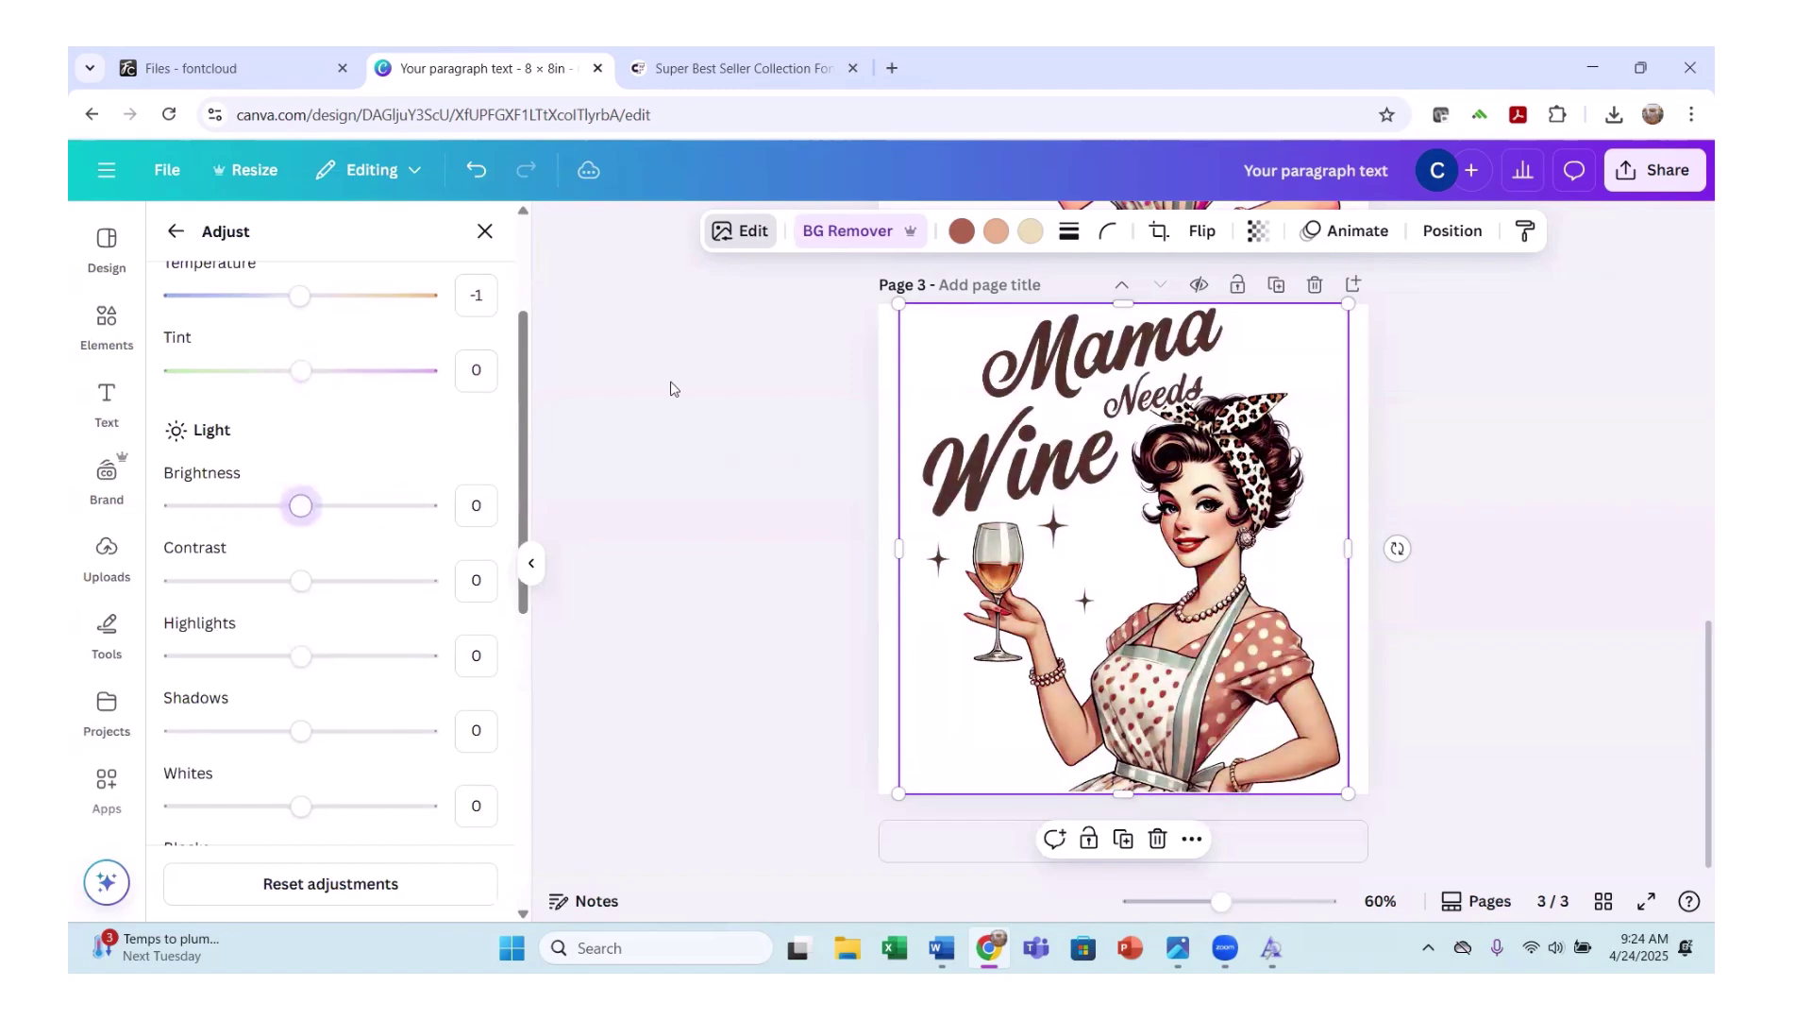
# Try the Vibrance and Saturation adjustments on the page 3 graphic, returning both to 0, and review the color and texture options.
pyautogui.scroll(-4, 387, 621)
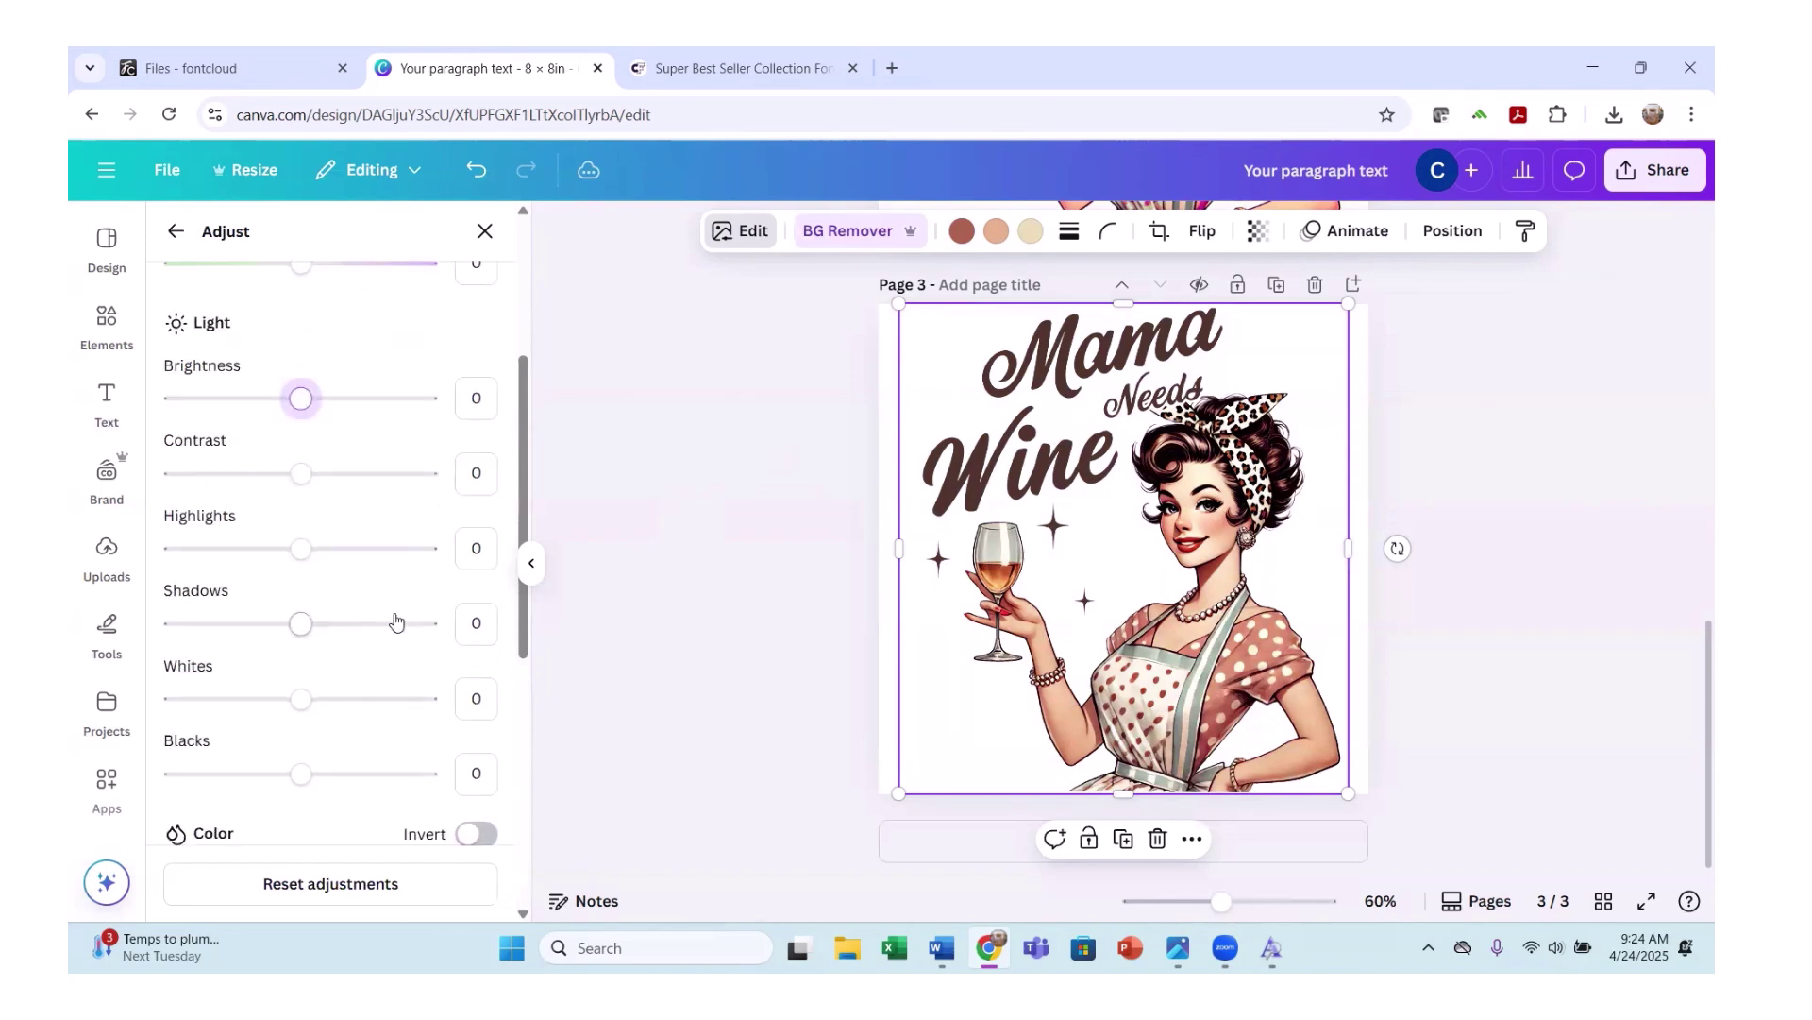
pyautogui.scroll(4, 382, 623)
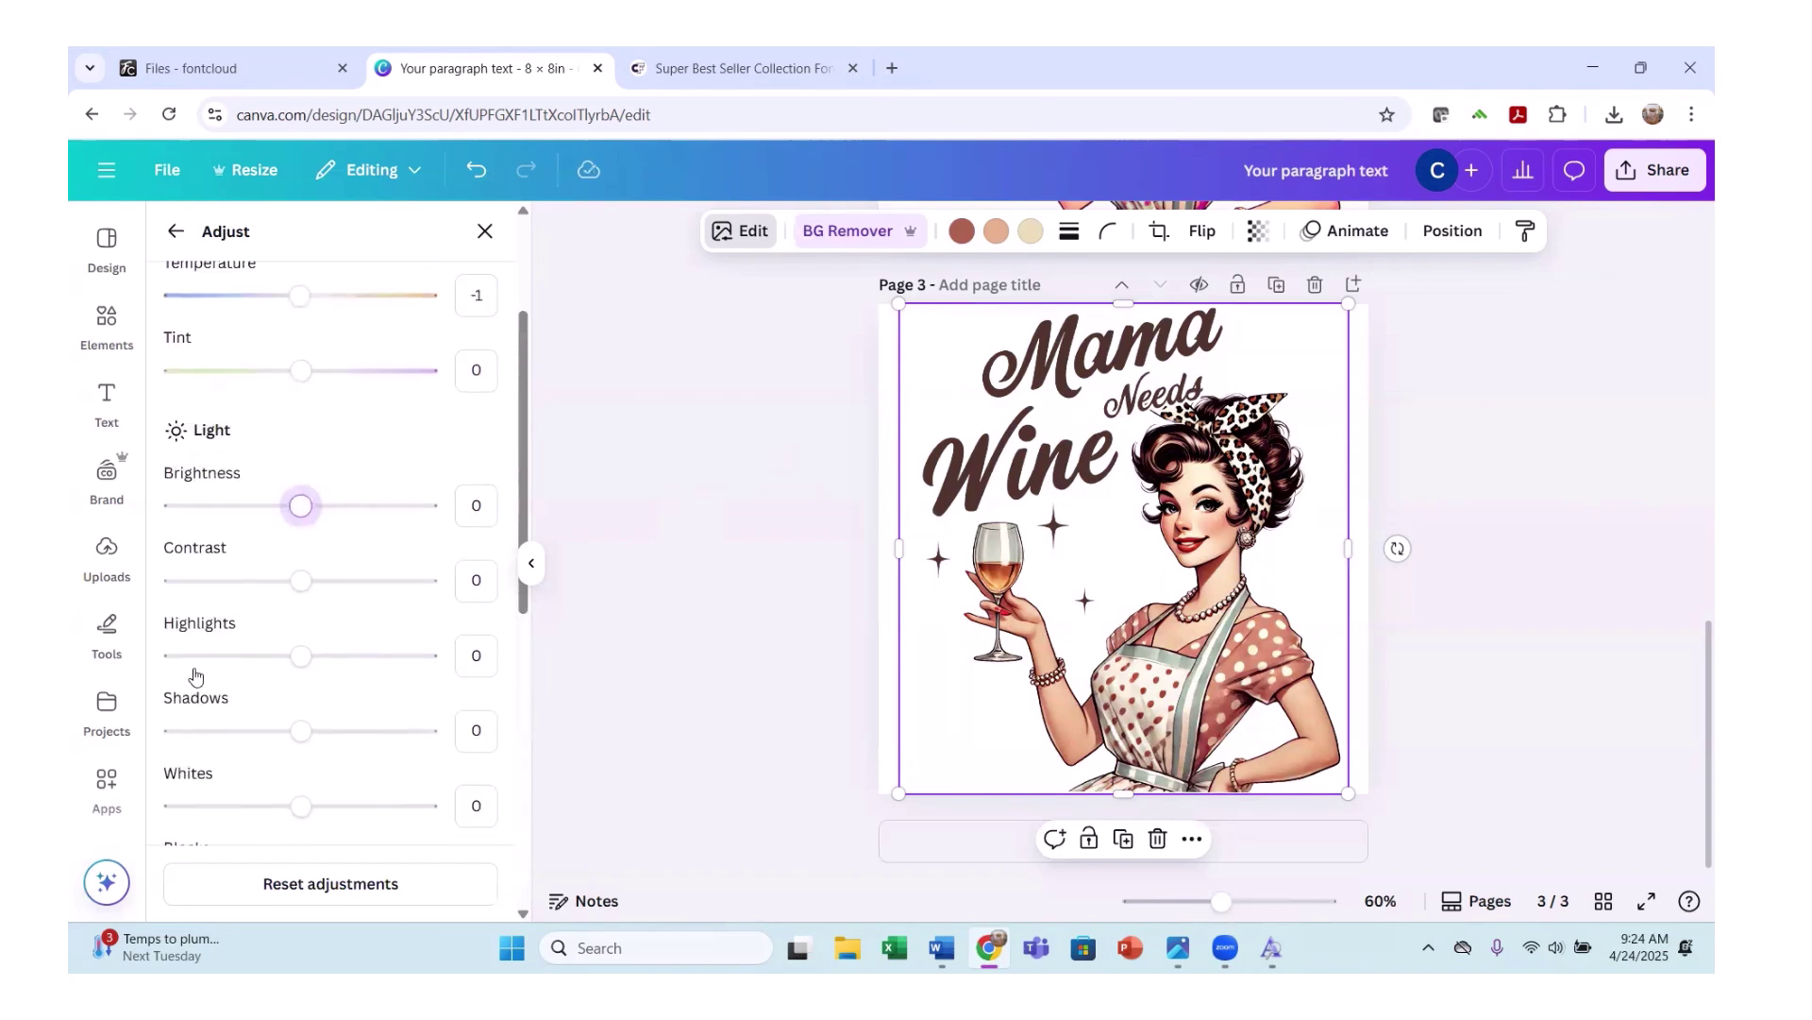
pyautogui.scroll(-3, 298, 576)
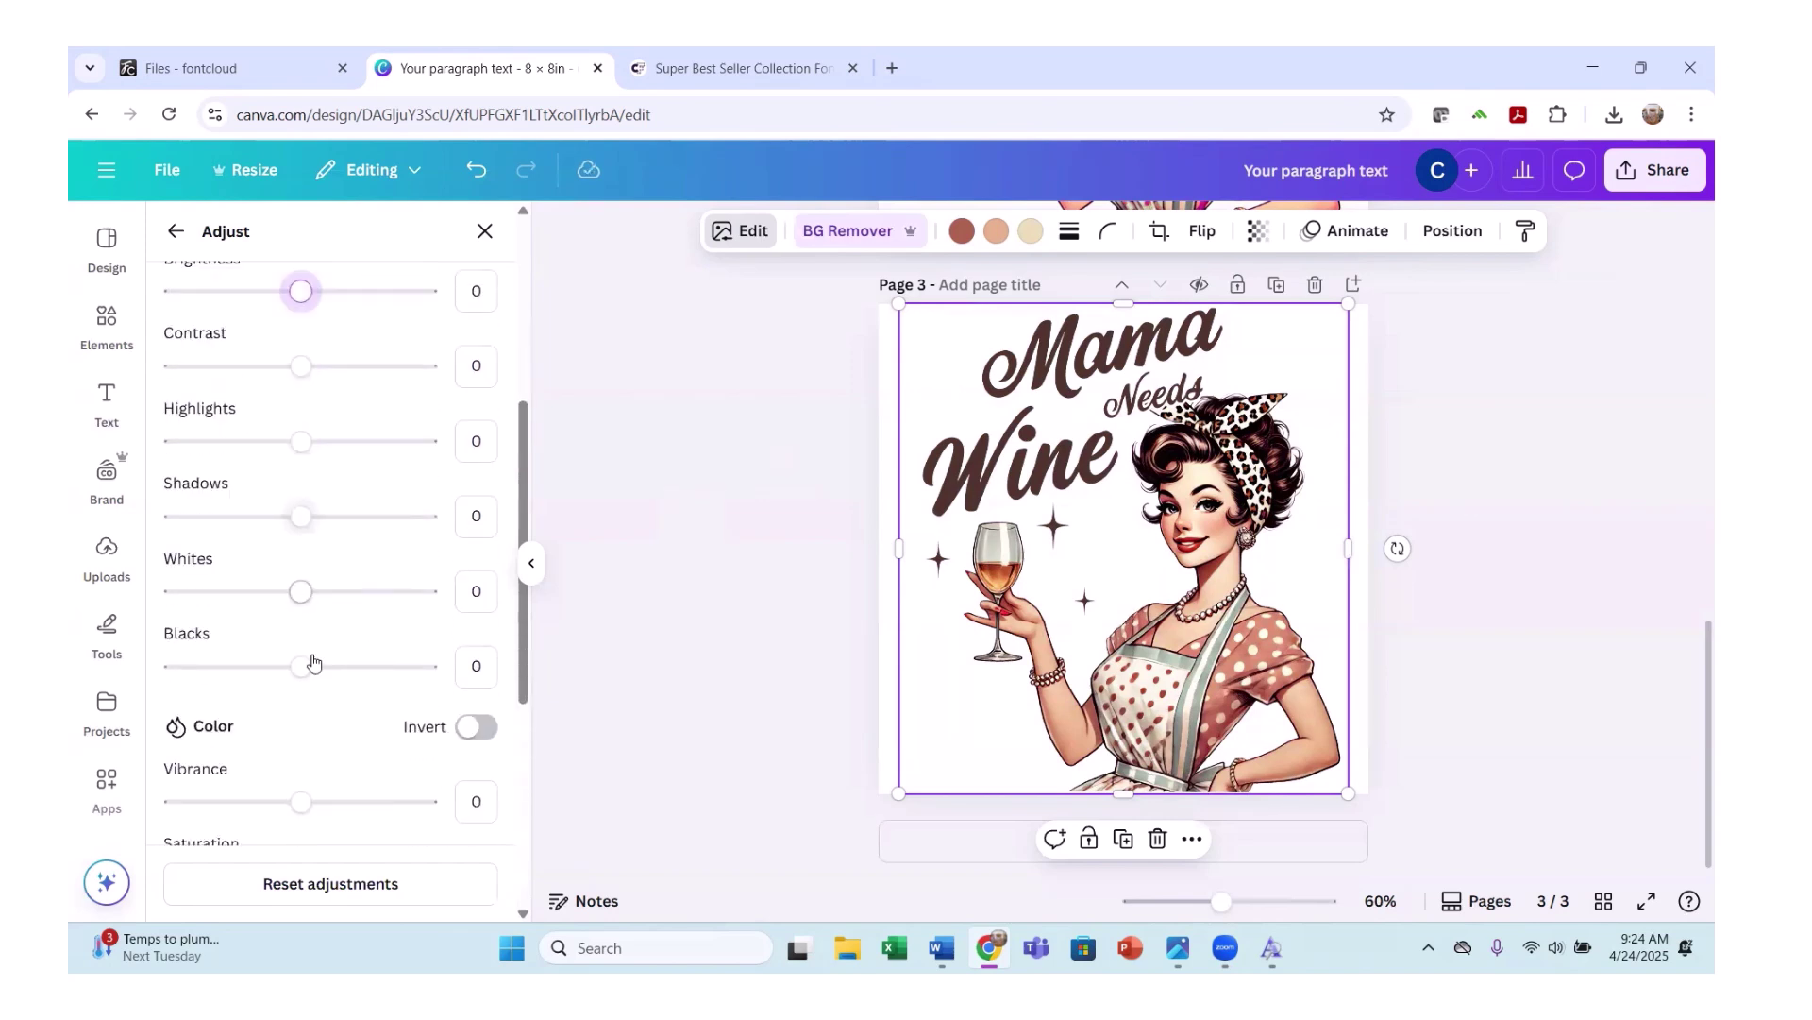
pyautogui.moveTo(300, 703)
pyautogui.mouseDown()
pyautogui.moveTo(436, 703)
pyautogui.moveTo(209, 706)
pyautogui.moveTo(342, 700)
pyautogui.moveTo(274, 702)
pyautogui.moveTo(302, 699)
pyautogui.mouseUp()
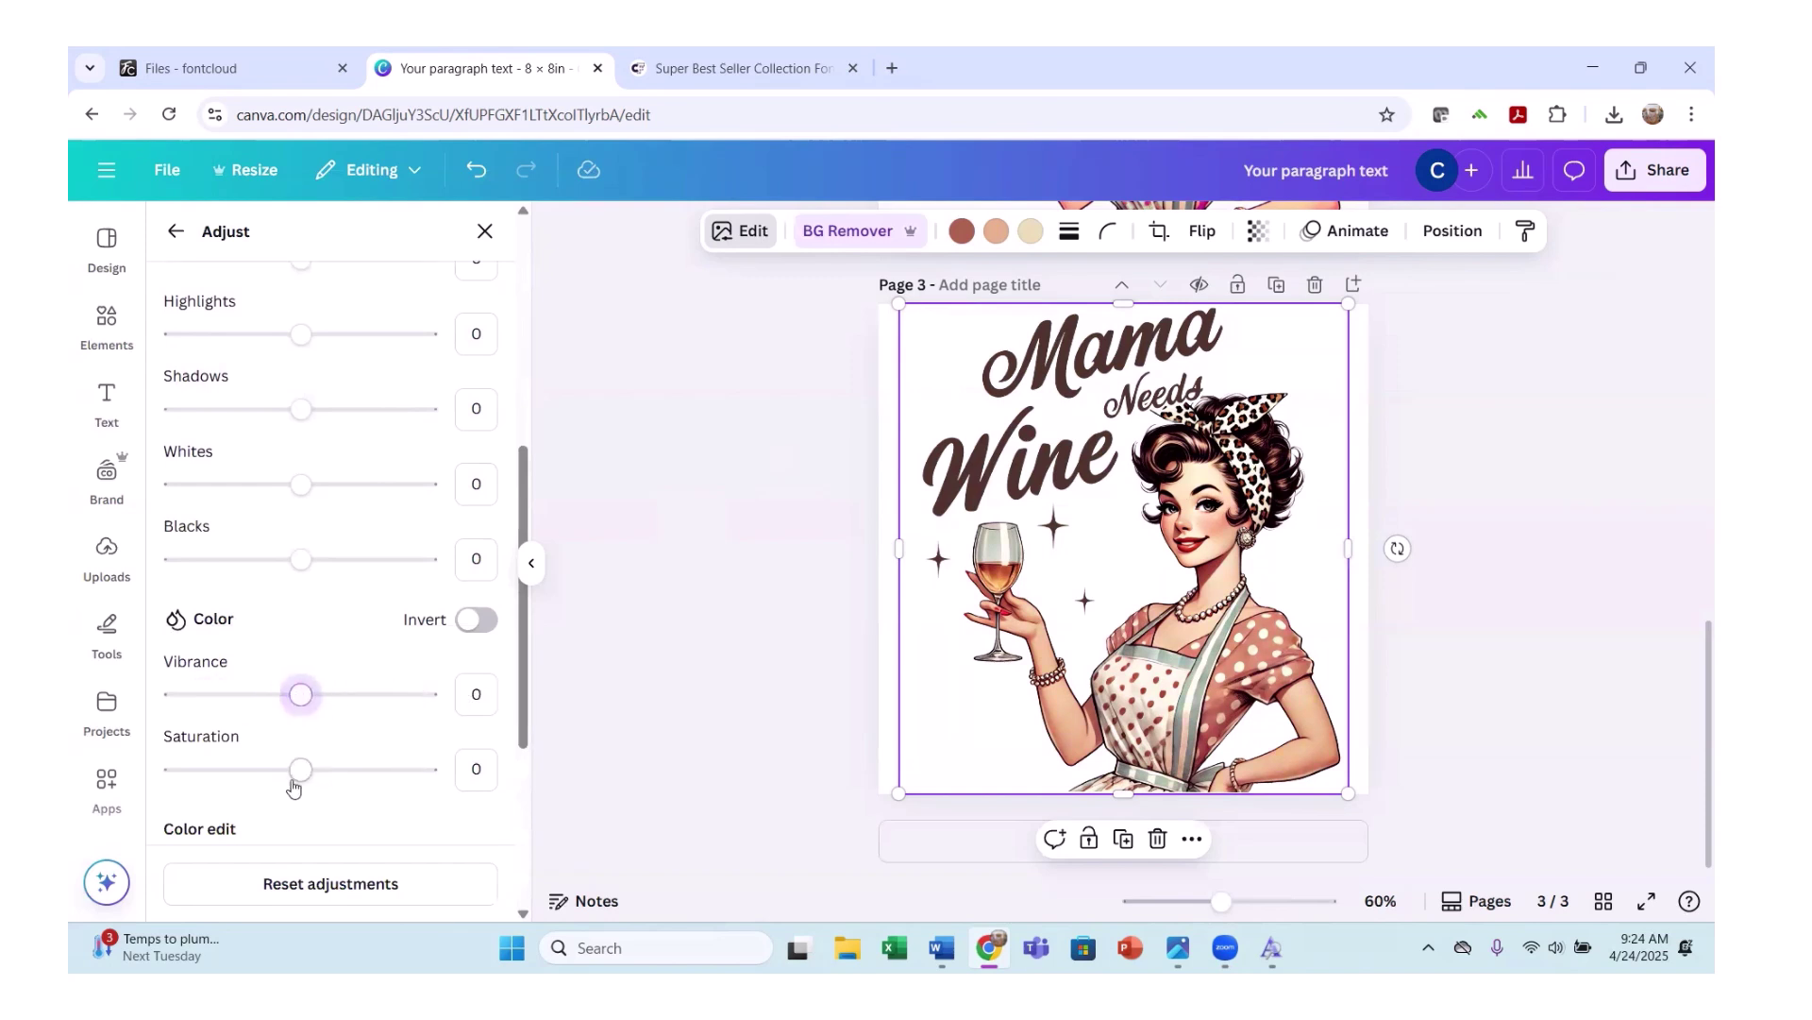
pyautogui.moveTo(301, 769)
pyautogui.mouseDown()
pyautogui.moveTo(342, 782)
pyautogui.moveTo(298, 774)
pyautogui.mouseUp()
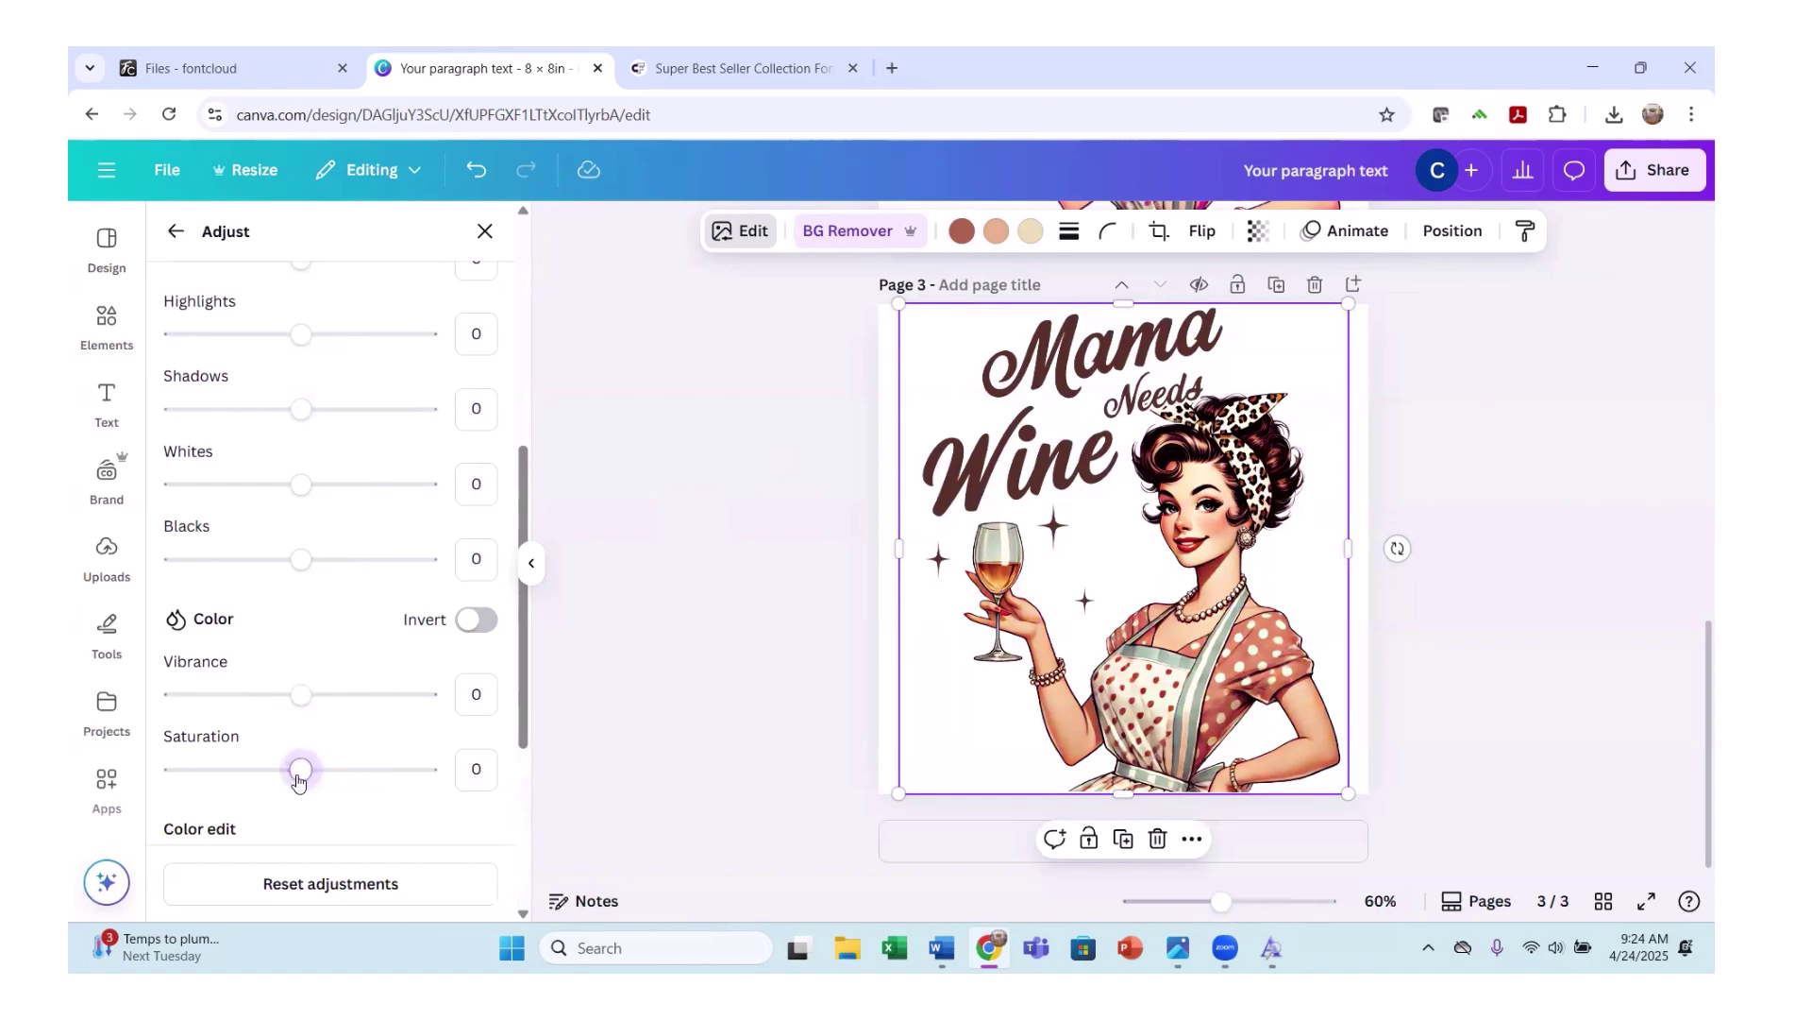
pyautogui.scroll(-3, 453, 658)
pyautogui.scroll(-1, 453, 658)
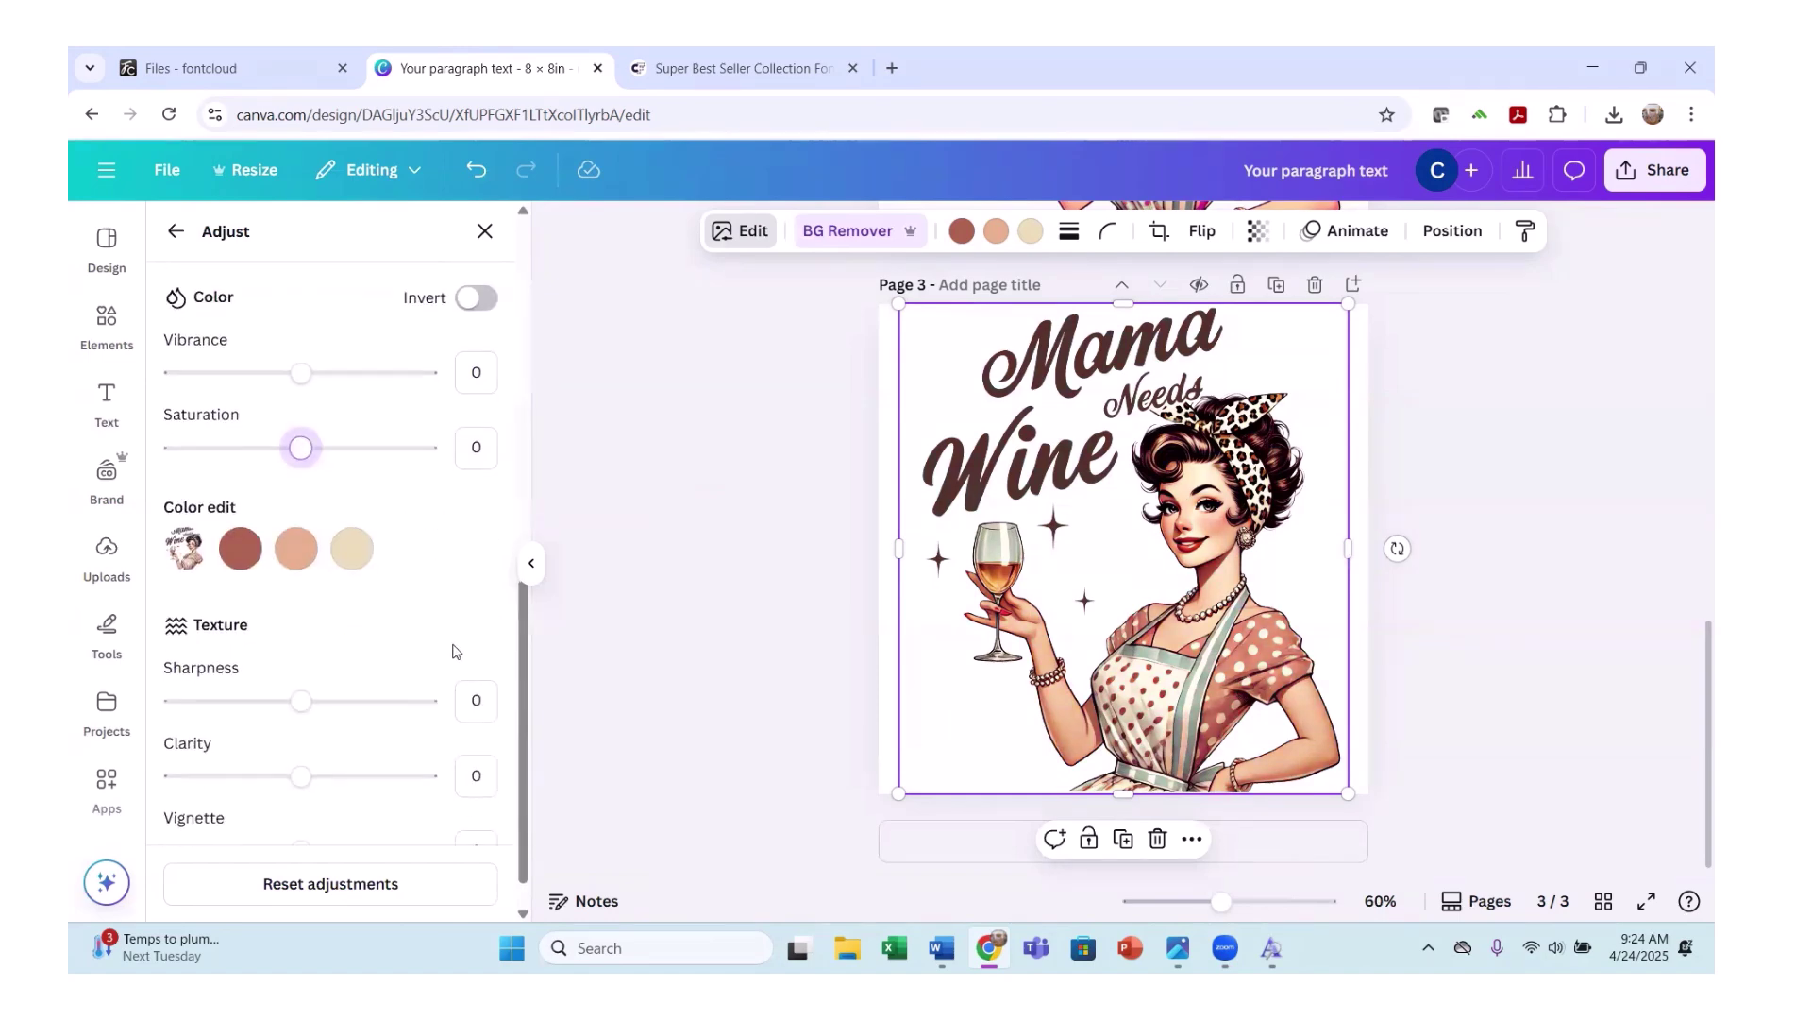
# Add a fourth page and place the uploaded night photo of the boy in front of the castle on it at full page height.
pyautogui.click(1227, 849)
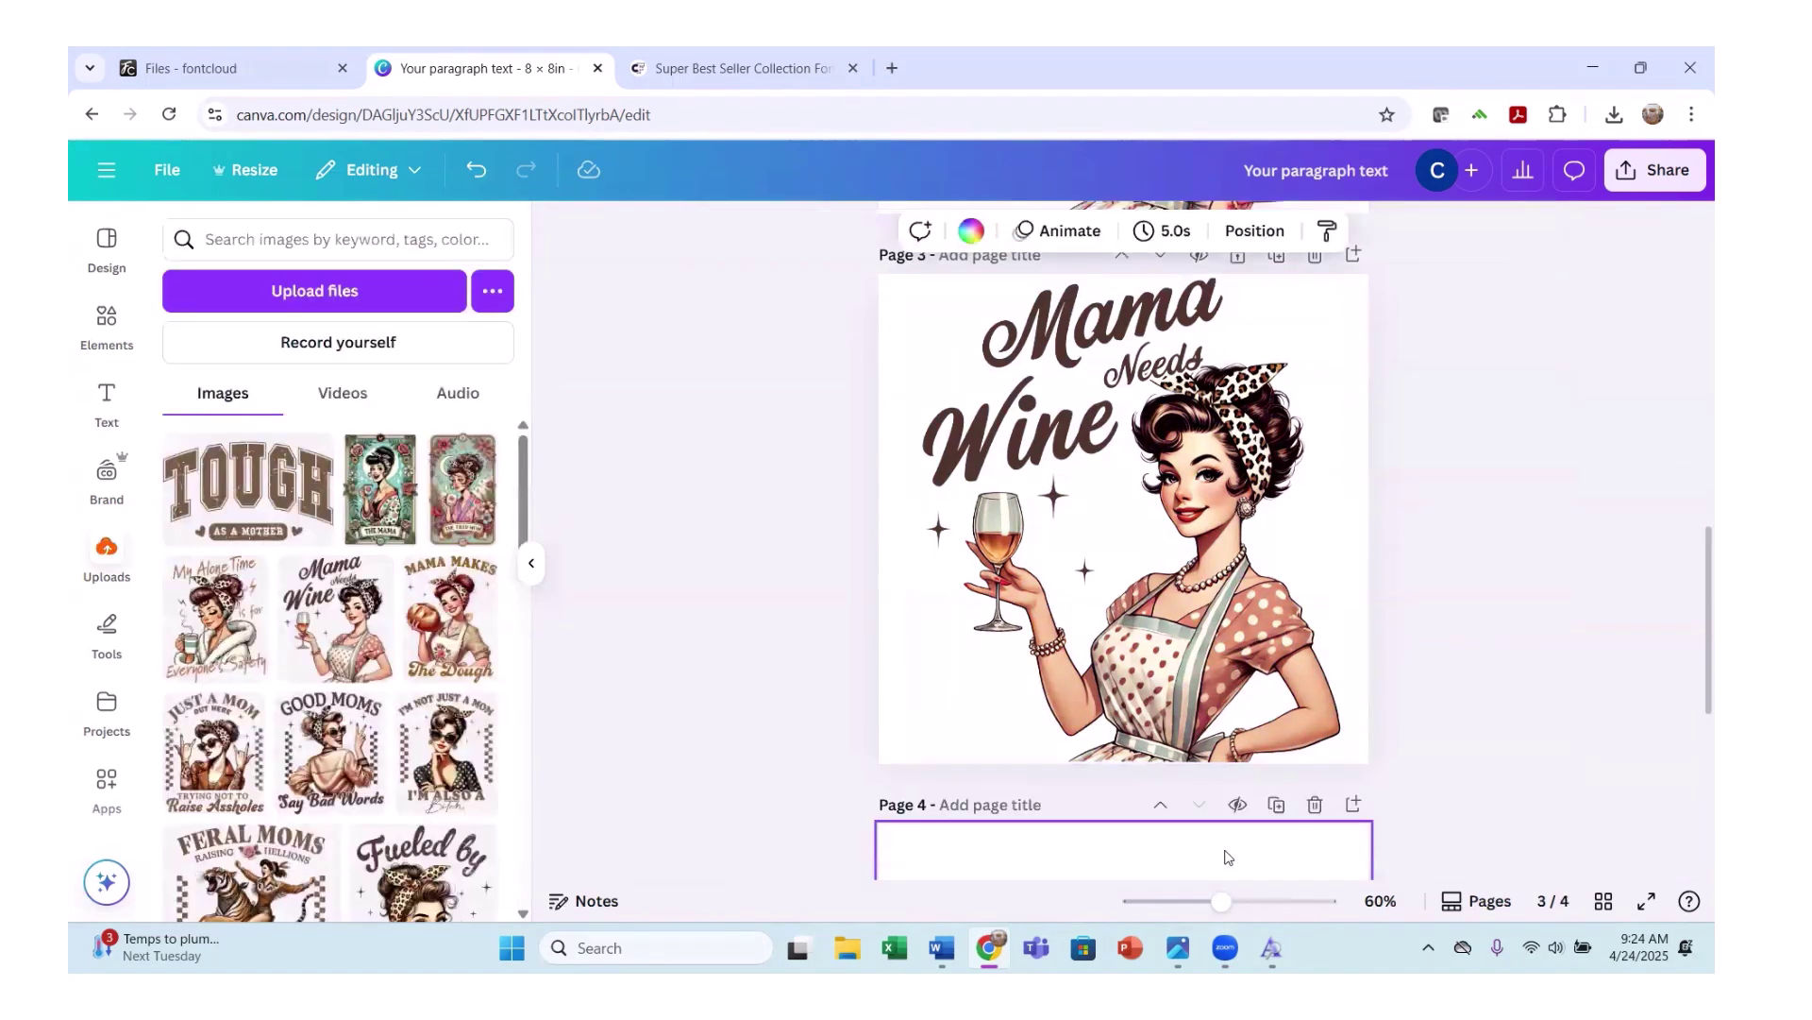
pyautogui.scroll(-10, 295, 660)
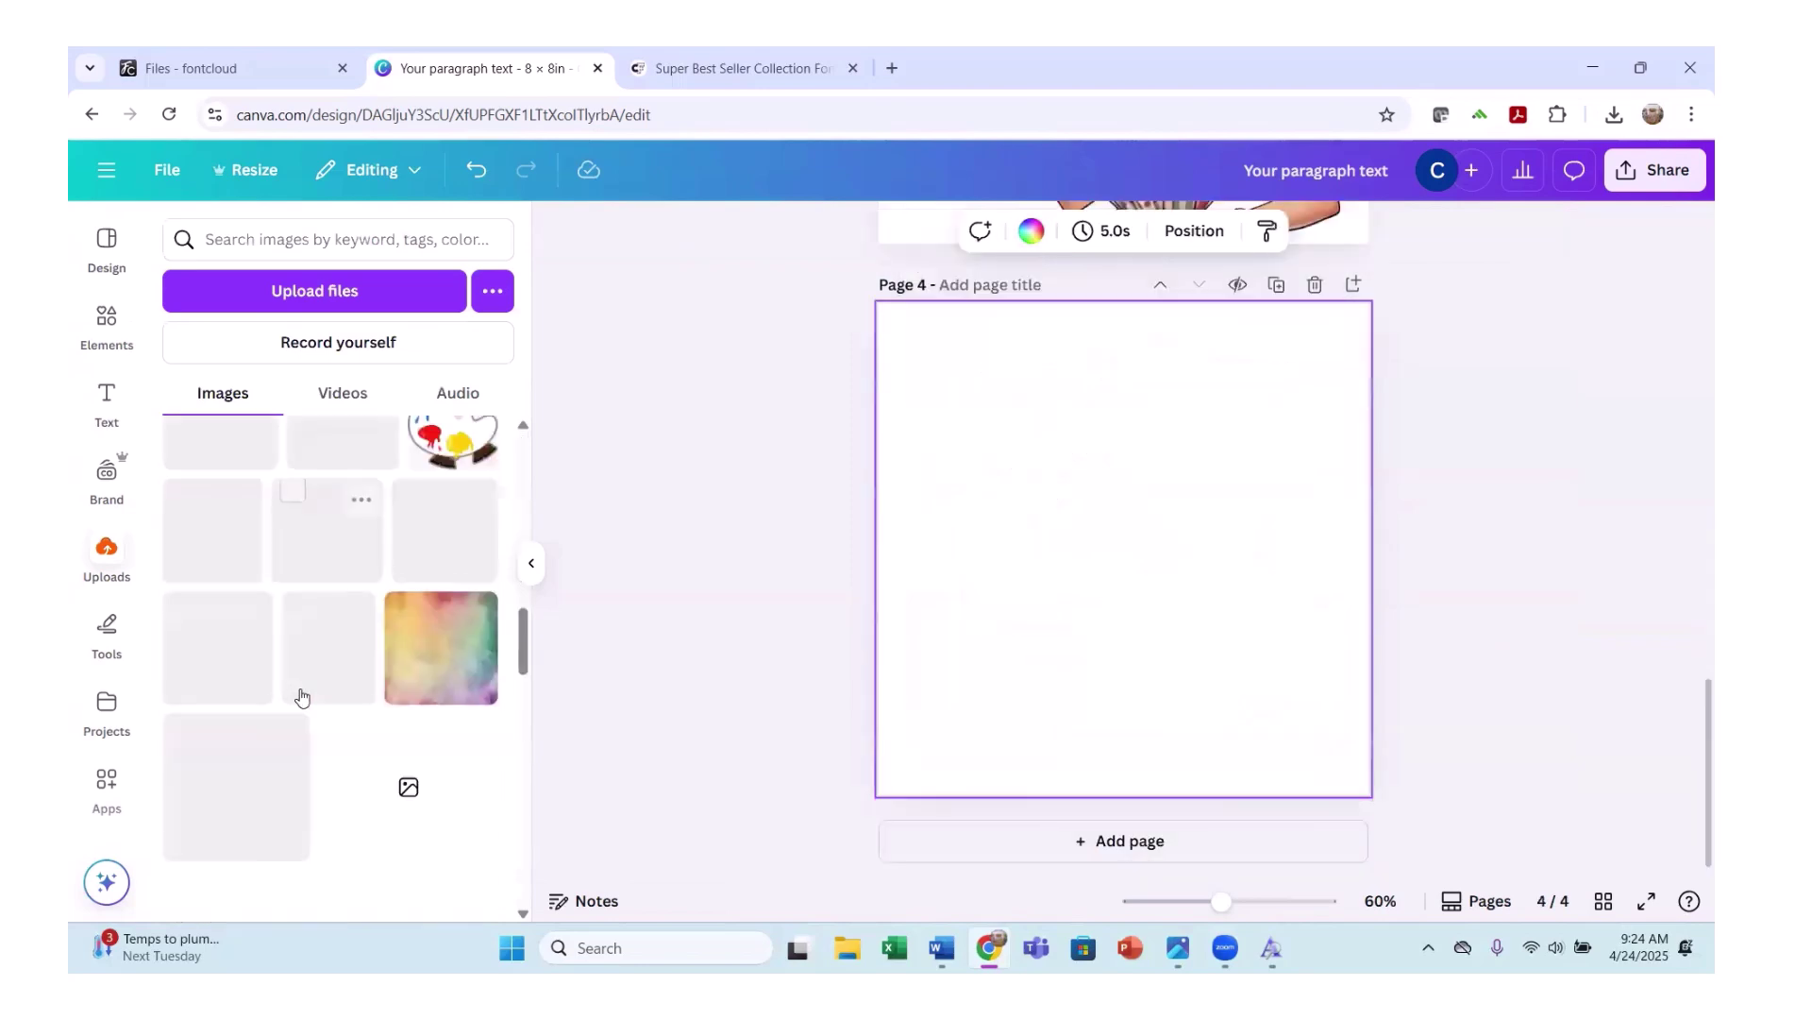
pyautogui.scroll(-10, 298, 680)
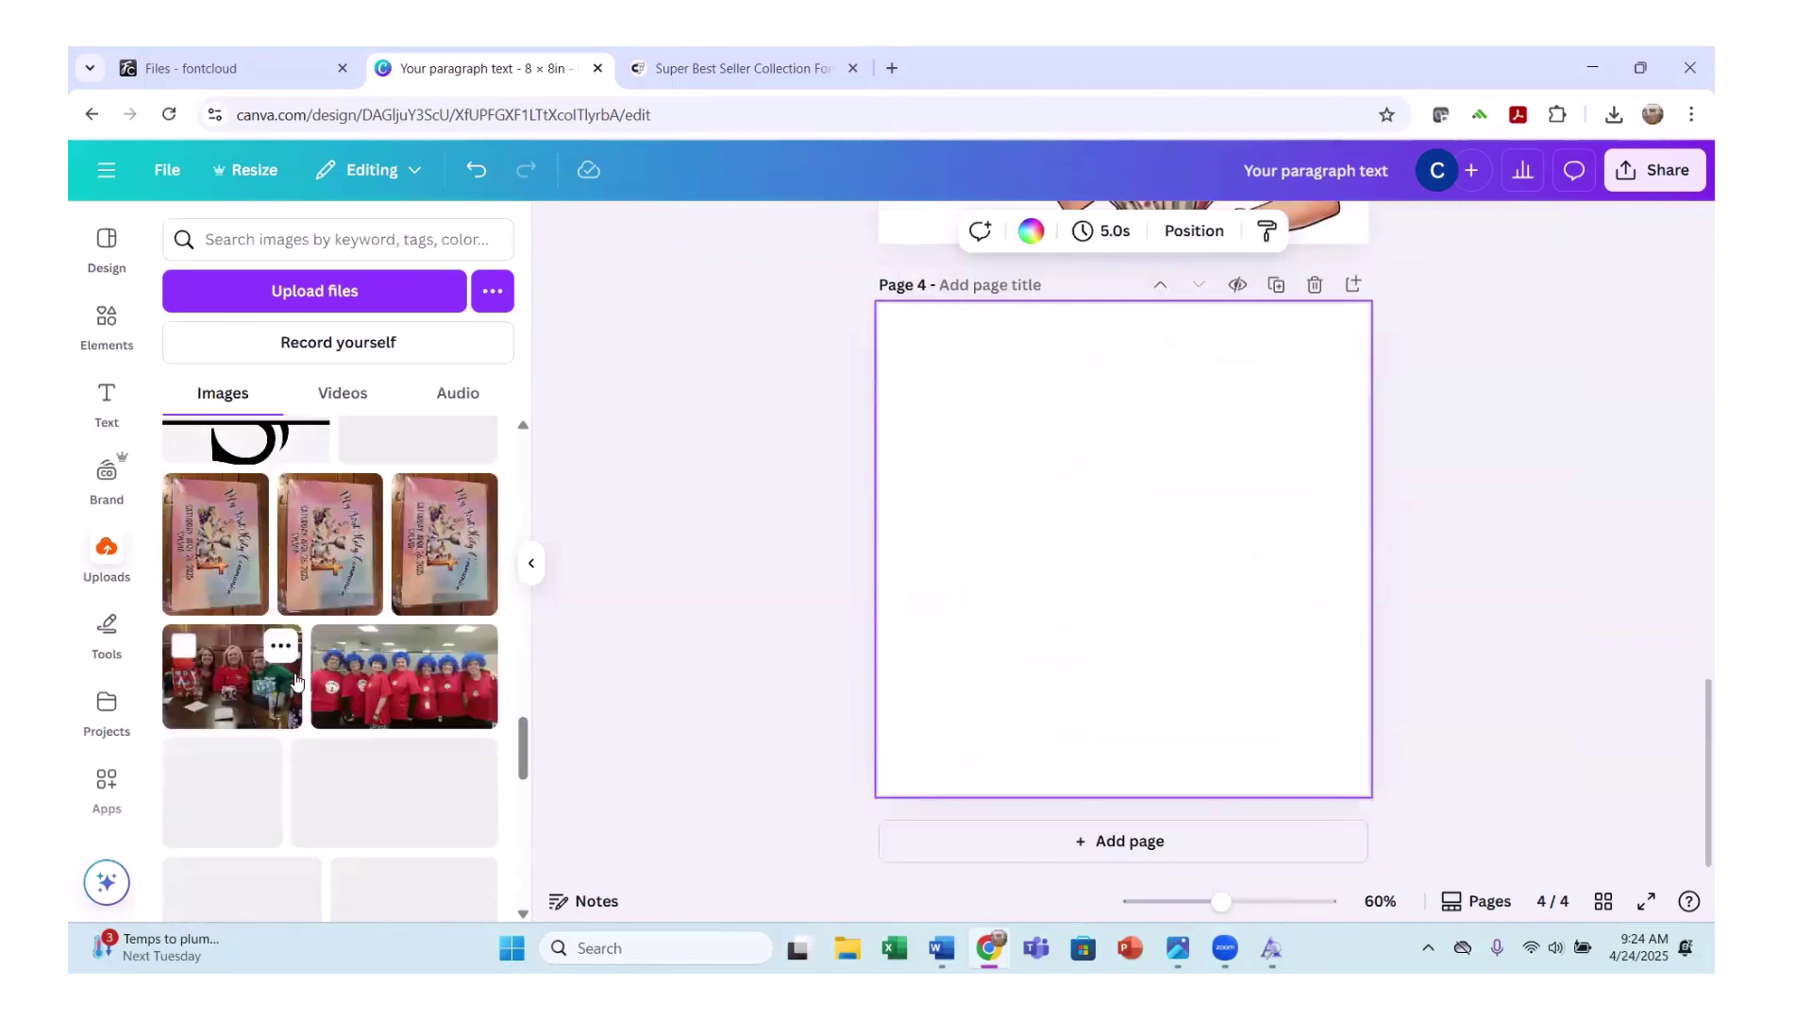
pyautogui.scroll(-10, 295, 681)
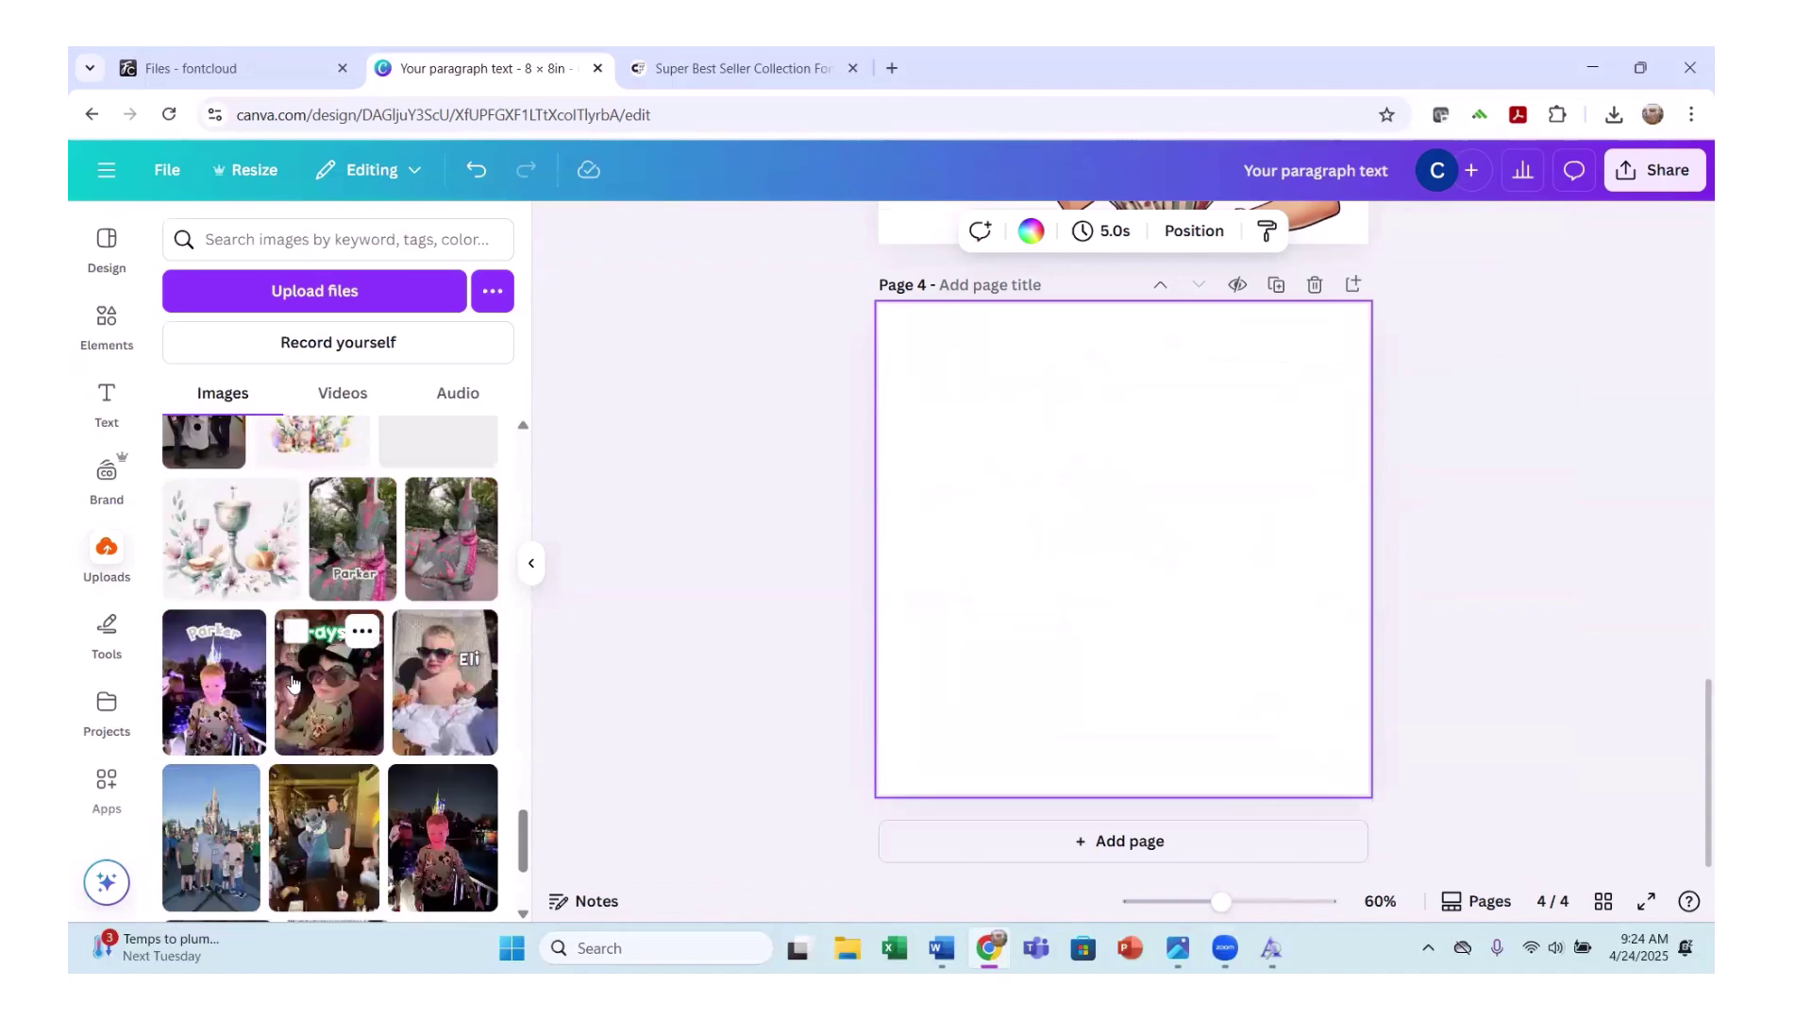
pyautogui.scroll(-10, 296, 689)
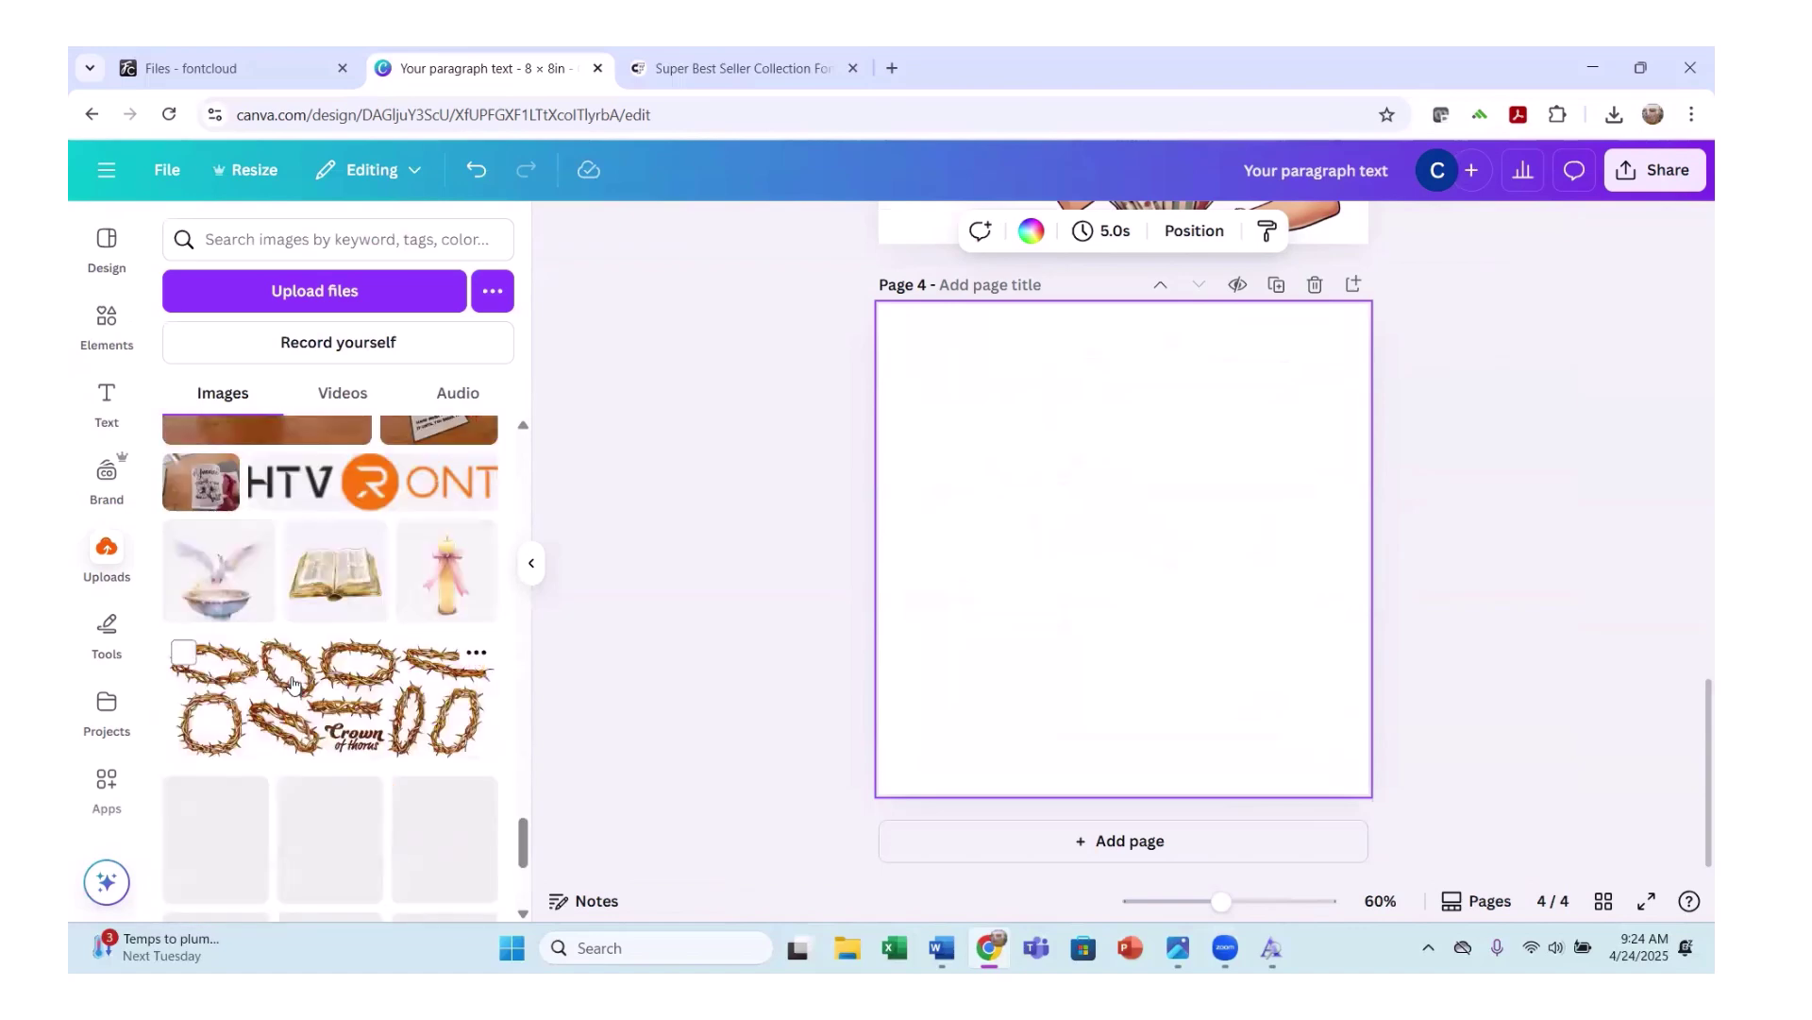
pyautogui.scroll(-10, 356, 710)
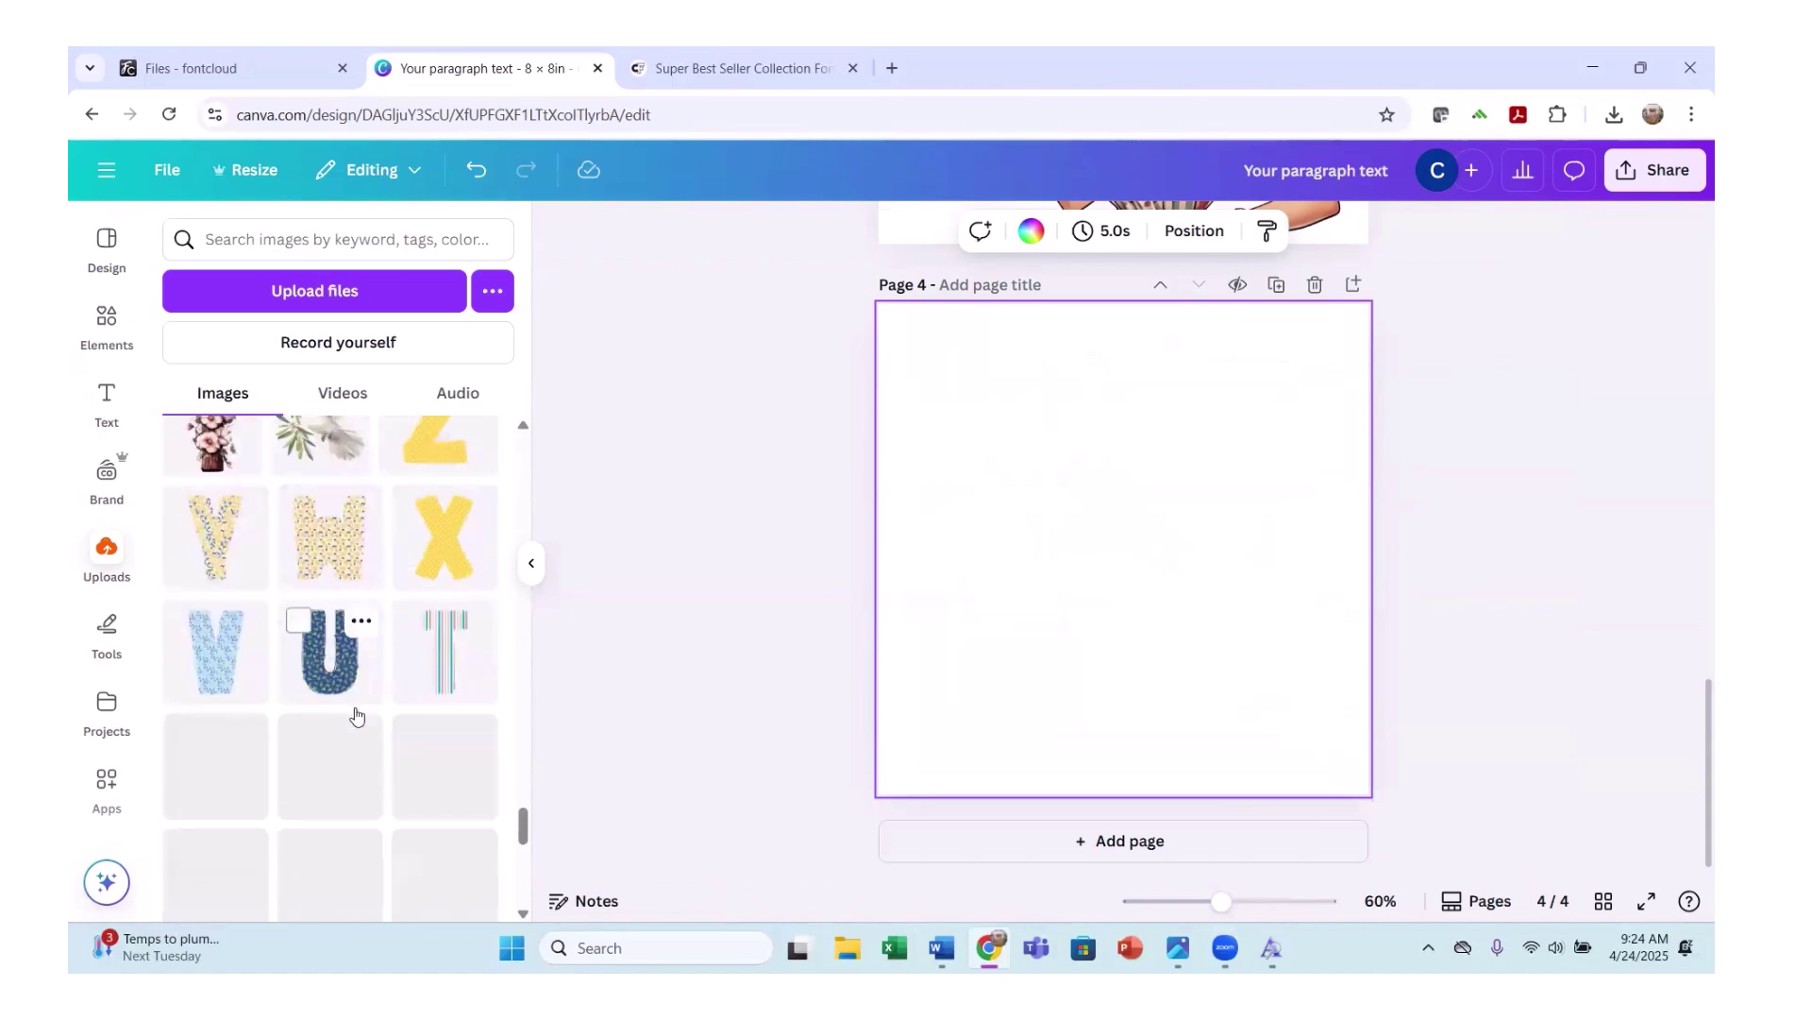
pyautogui.scroll(-10, 356, 715)
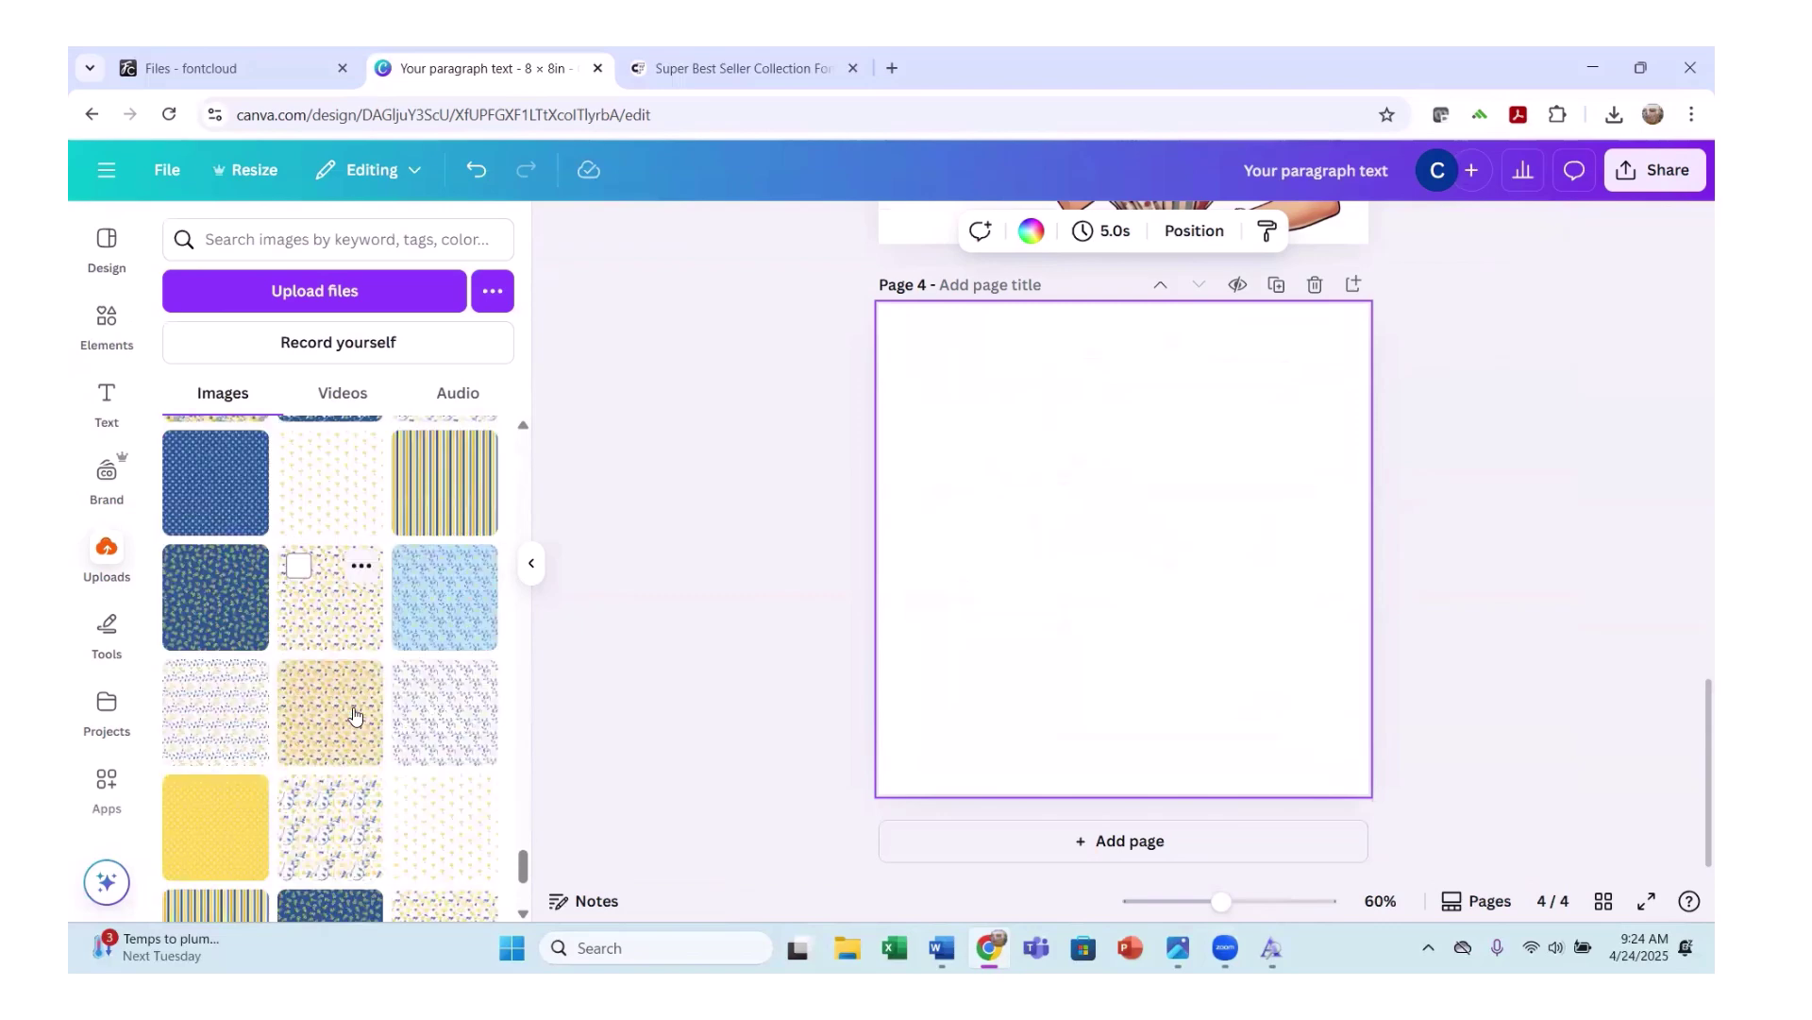
pyautogui.scroll(-10, 354, 717)
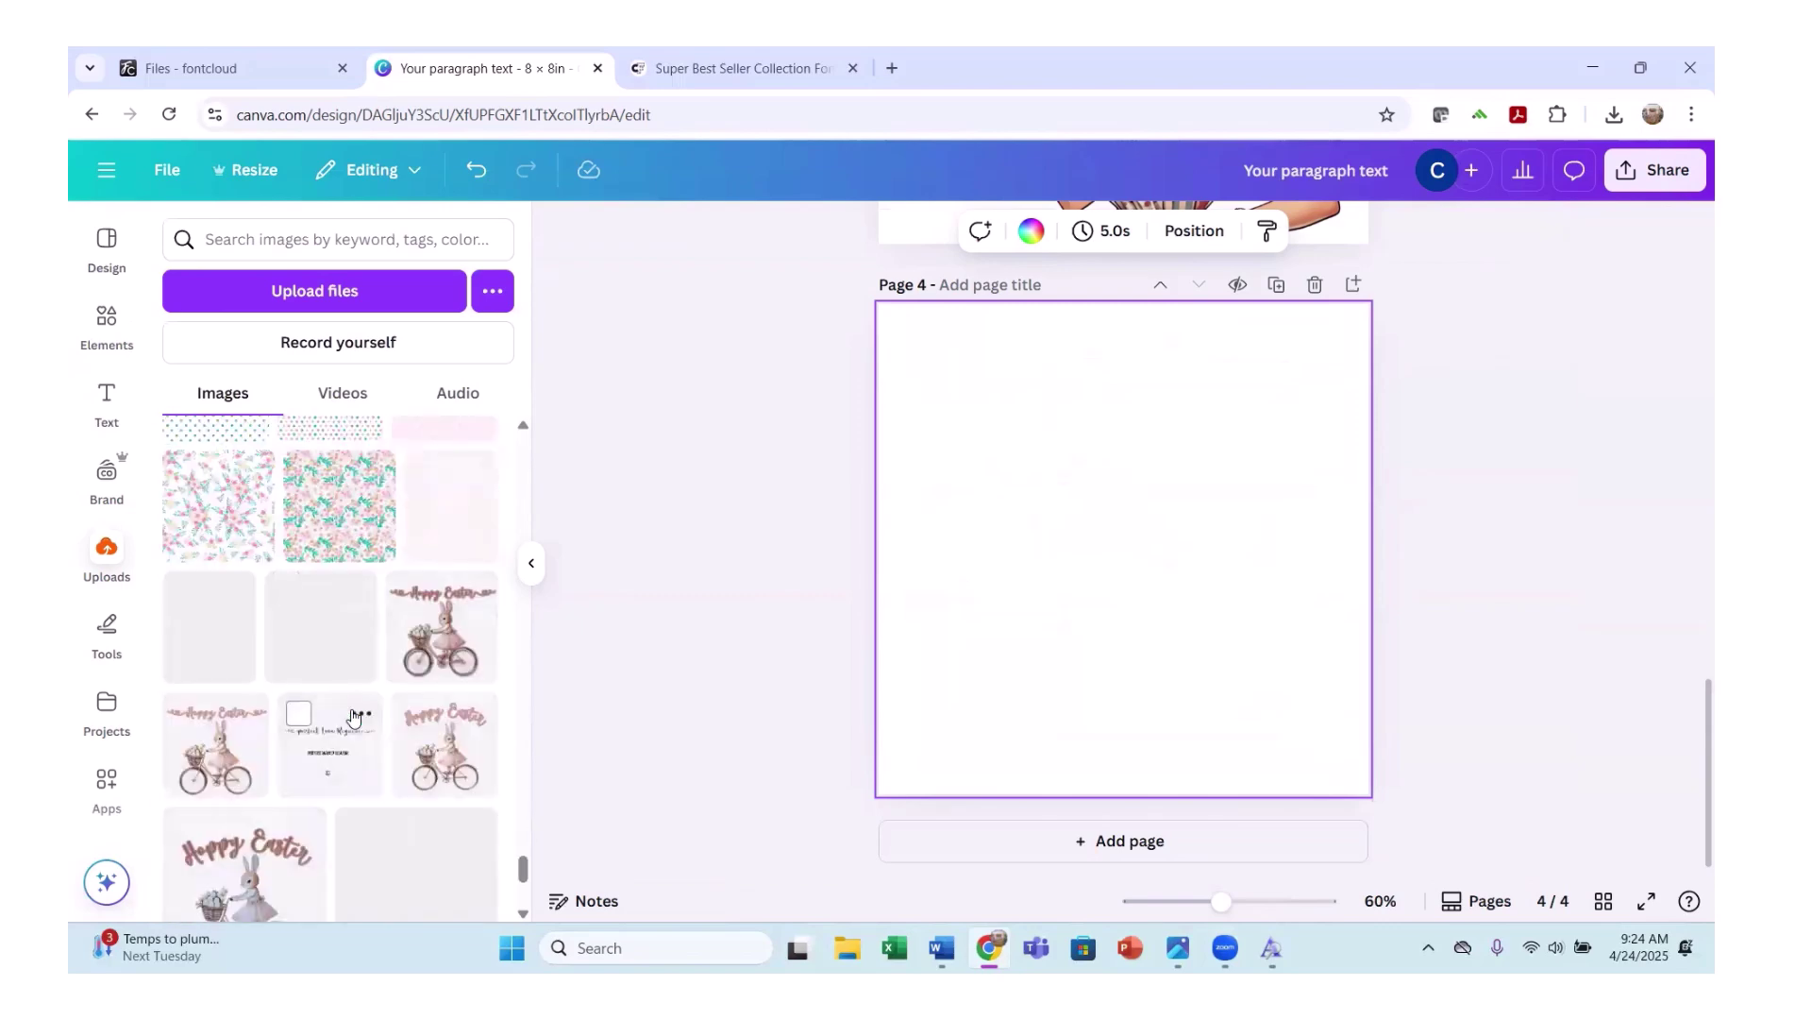
pyautogui.scroll(-10, 351, 722)
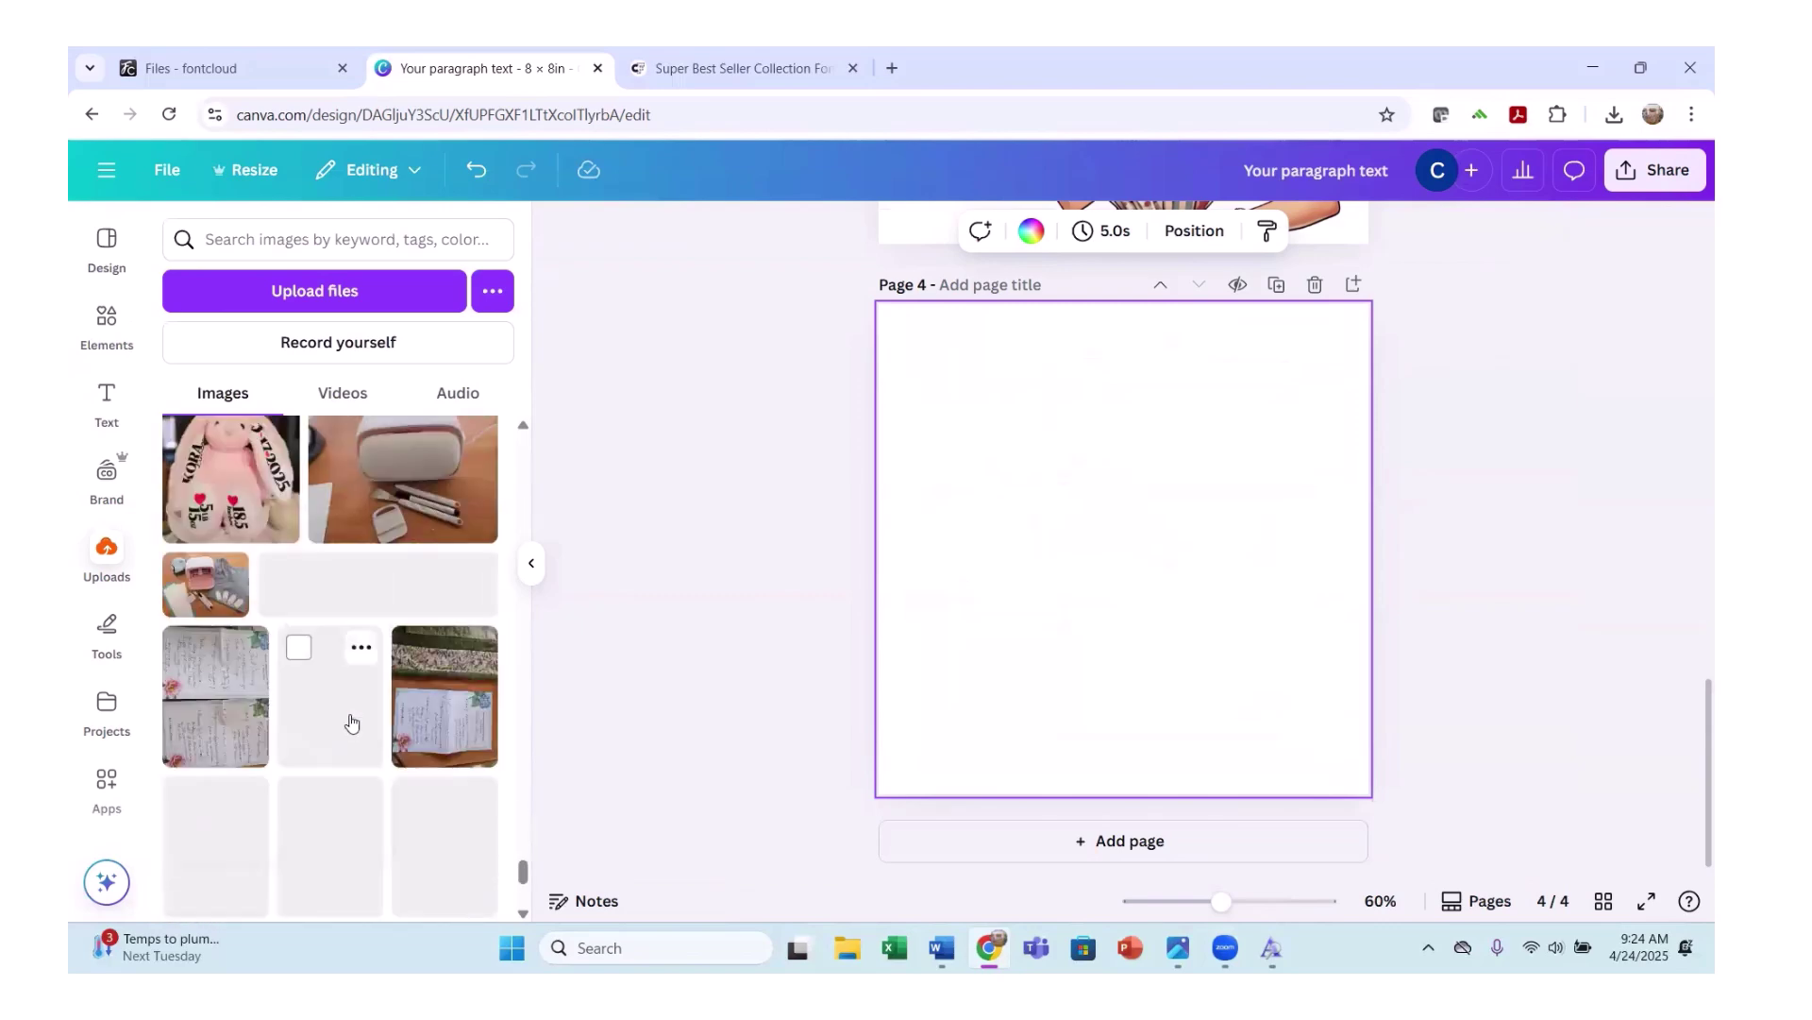
pyautogui.scroll(-10, 352, 725)
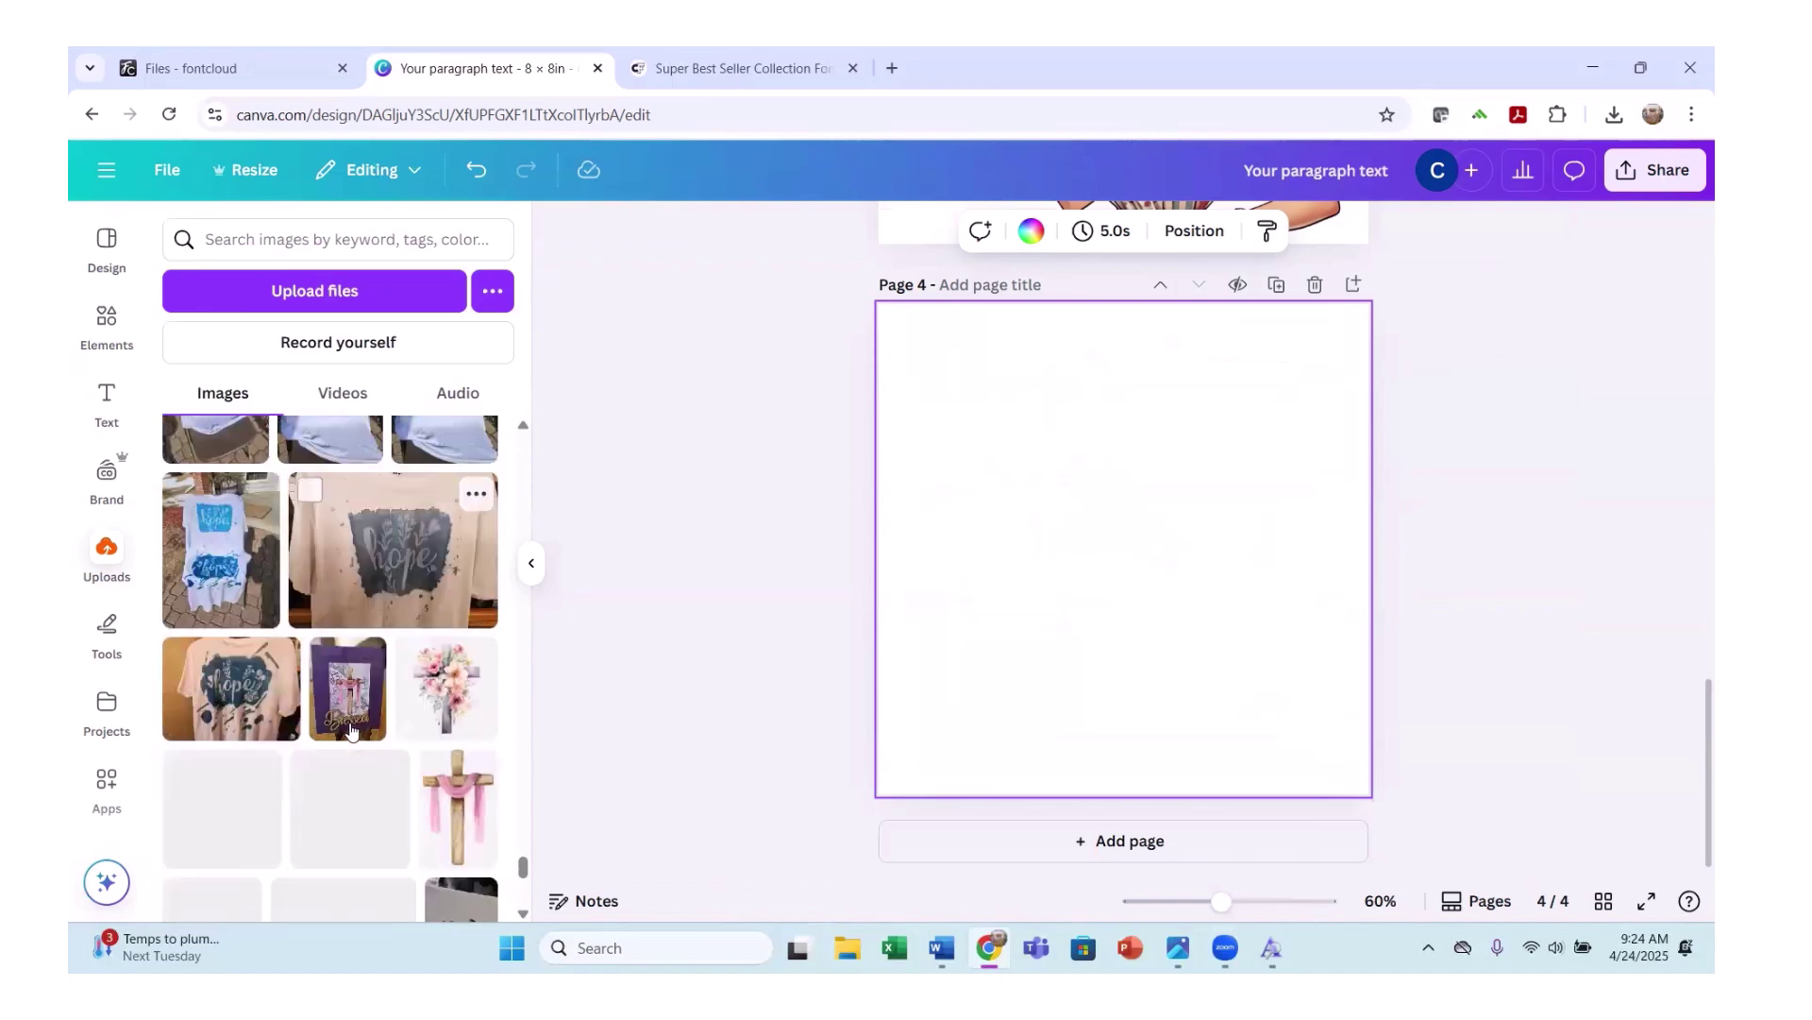
pyautogui.scroll(-10, 351, 730)
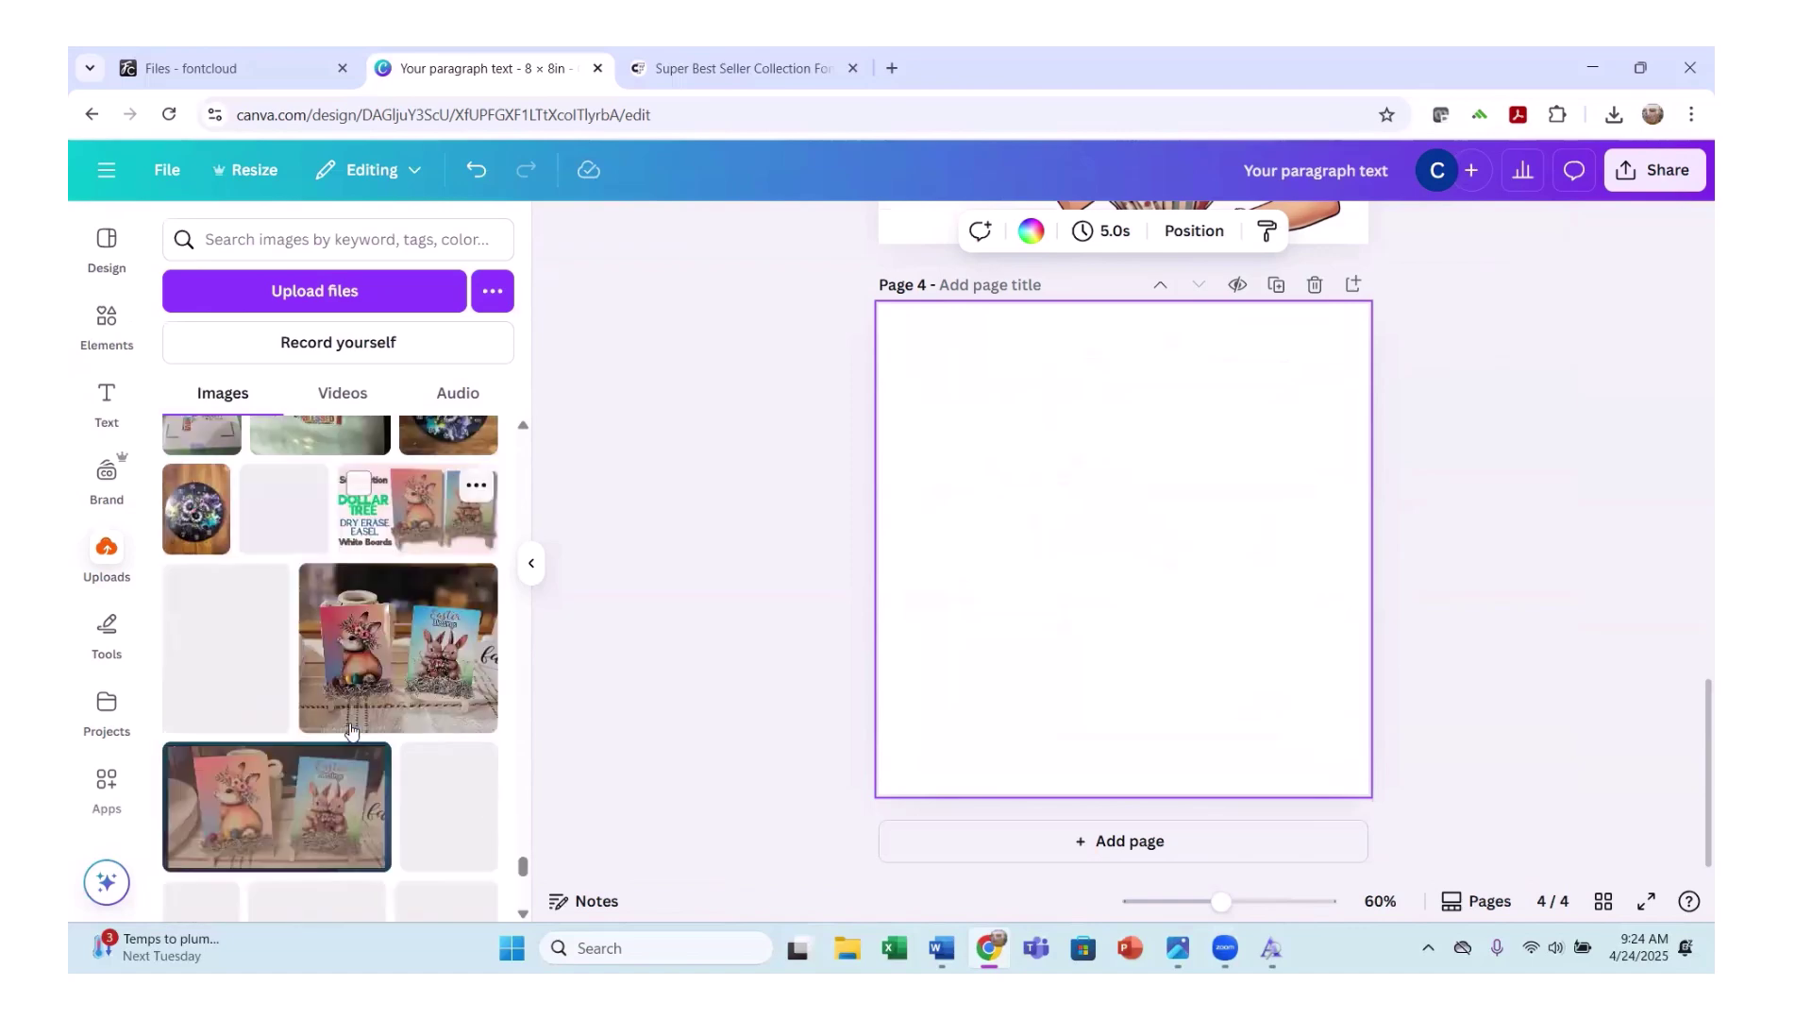
pyautogui.scroll(15, 350, 734)
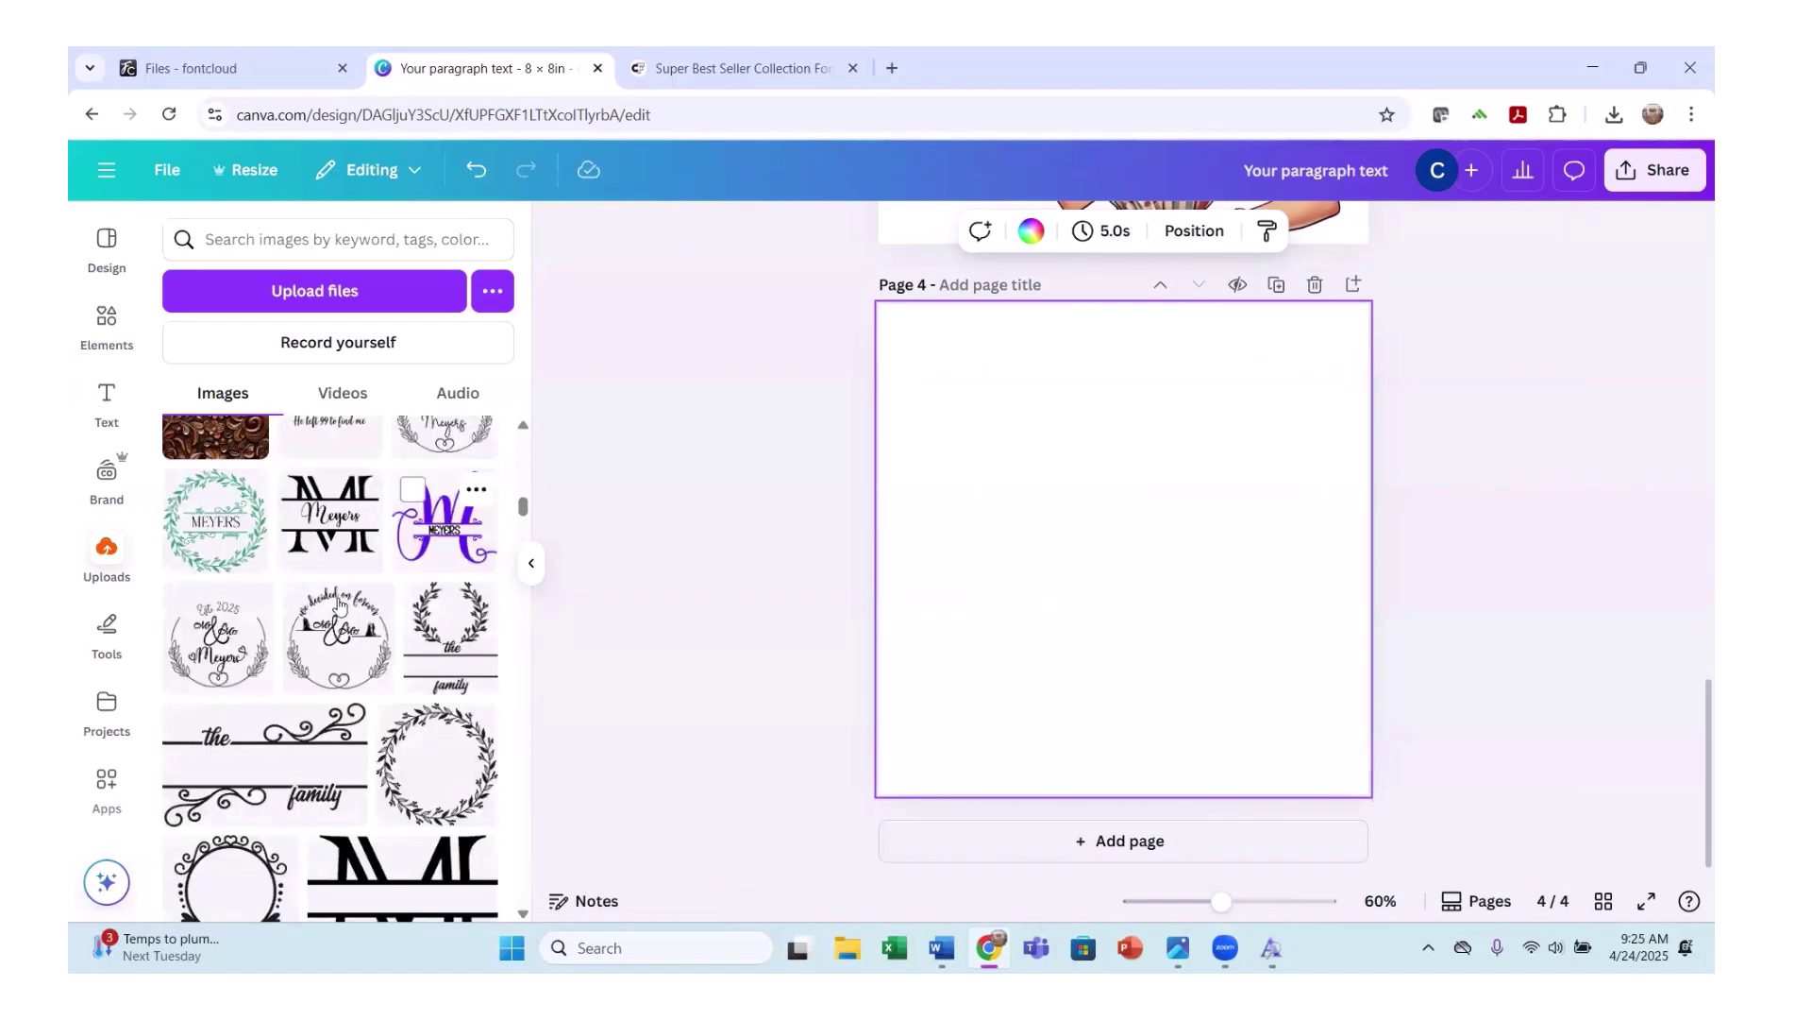
pyautogui.scroll(10, 337, 605)
pyautogui.scroll(5, 337, 605)
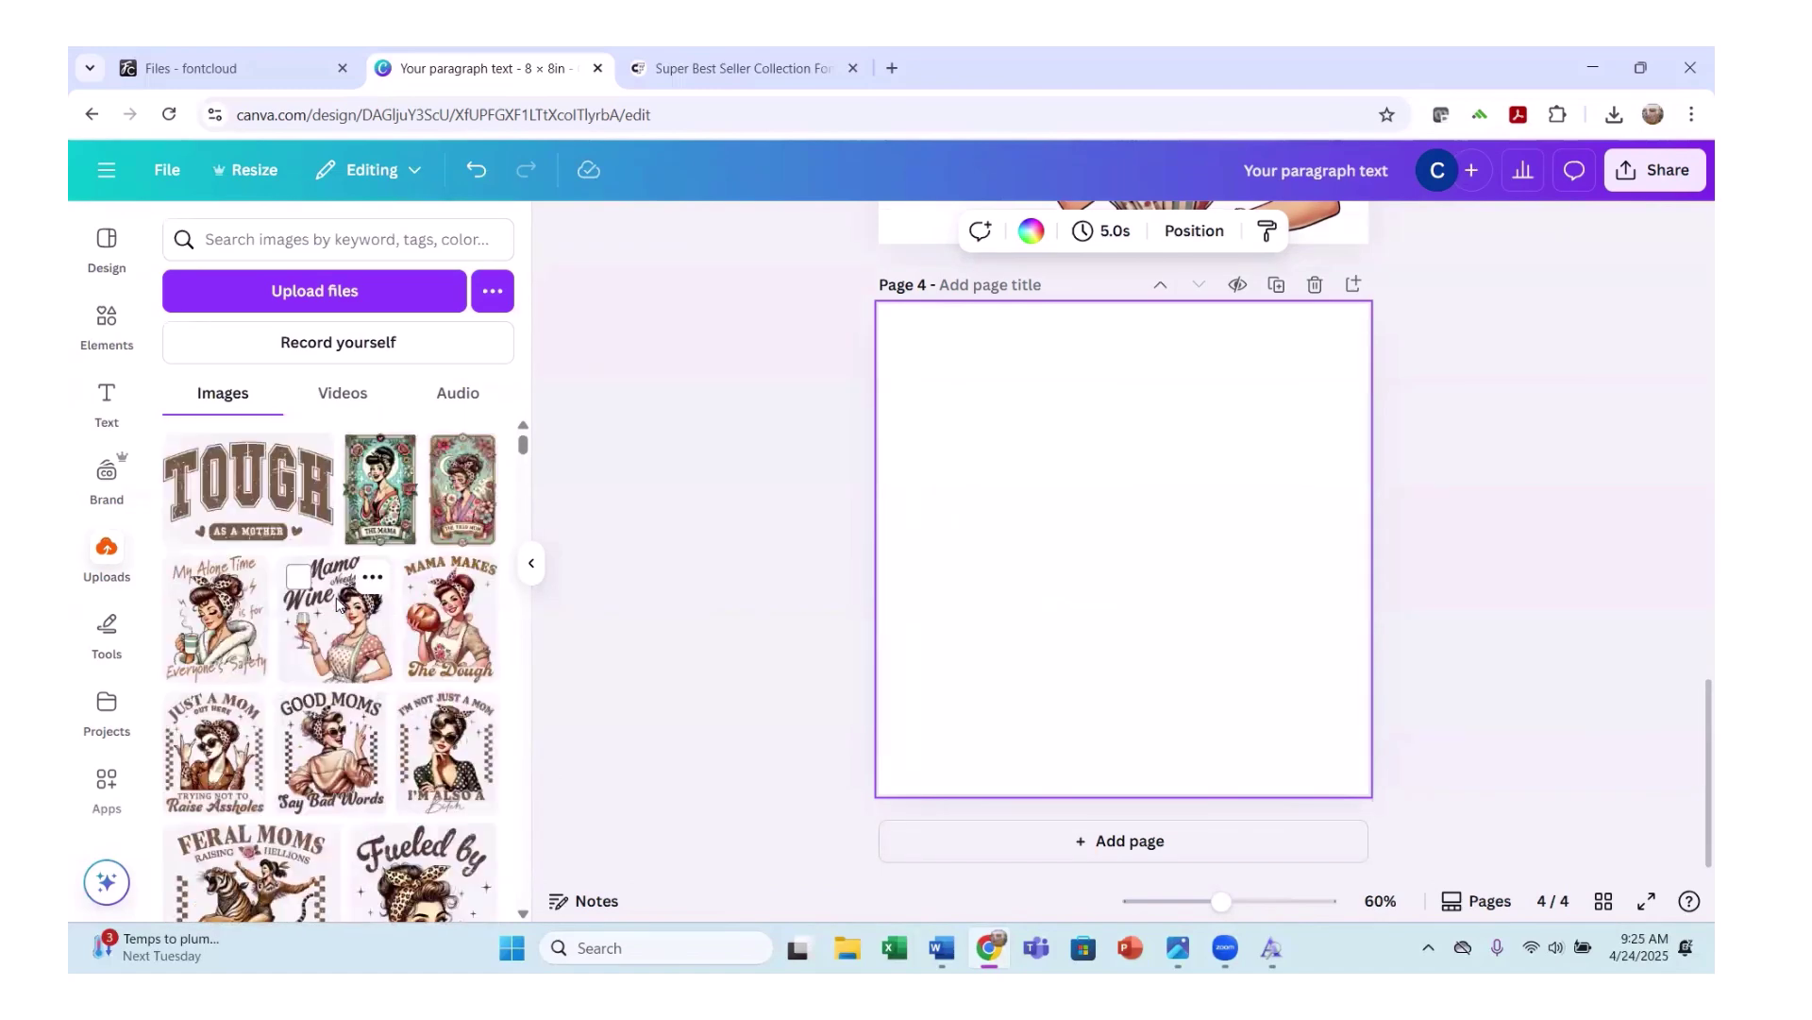
pyautogui.scroll(-15, 352, 623)
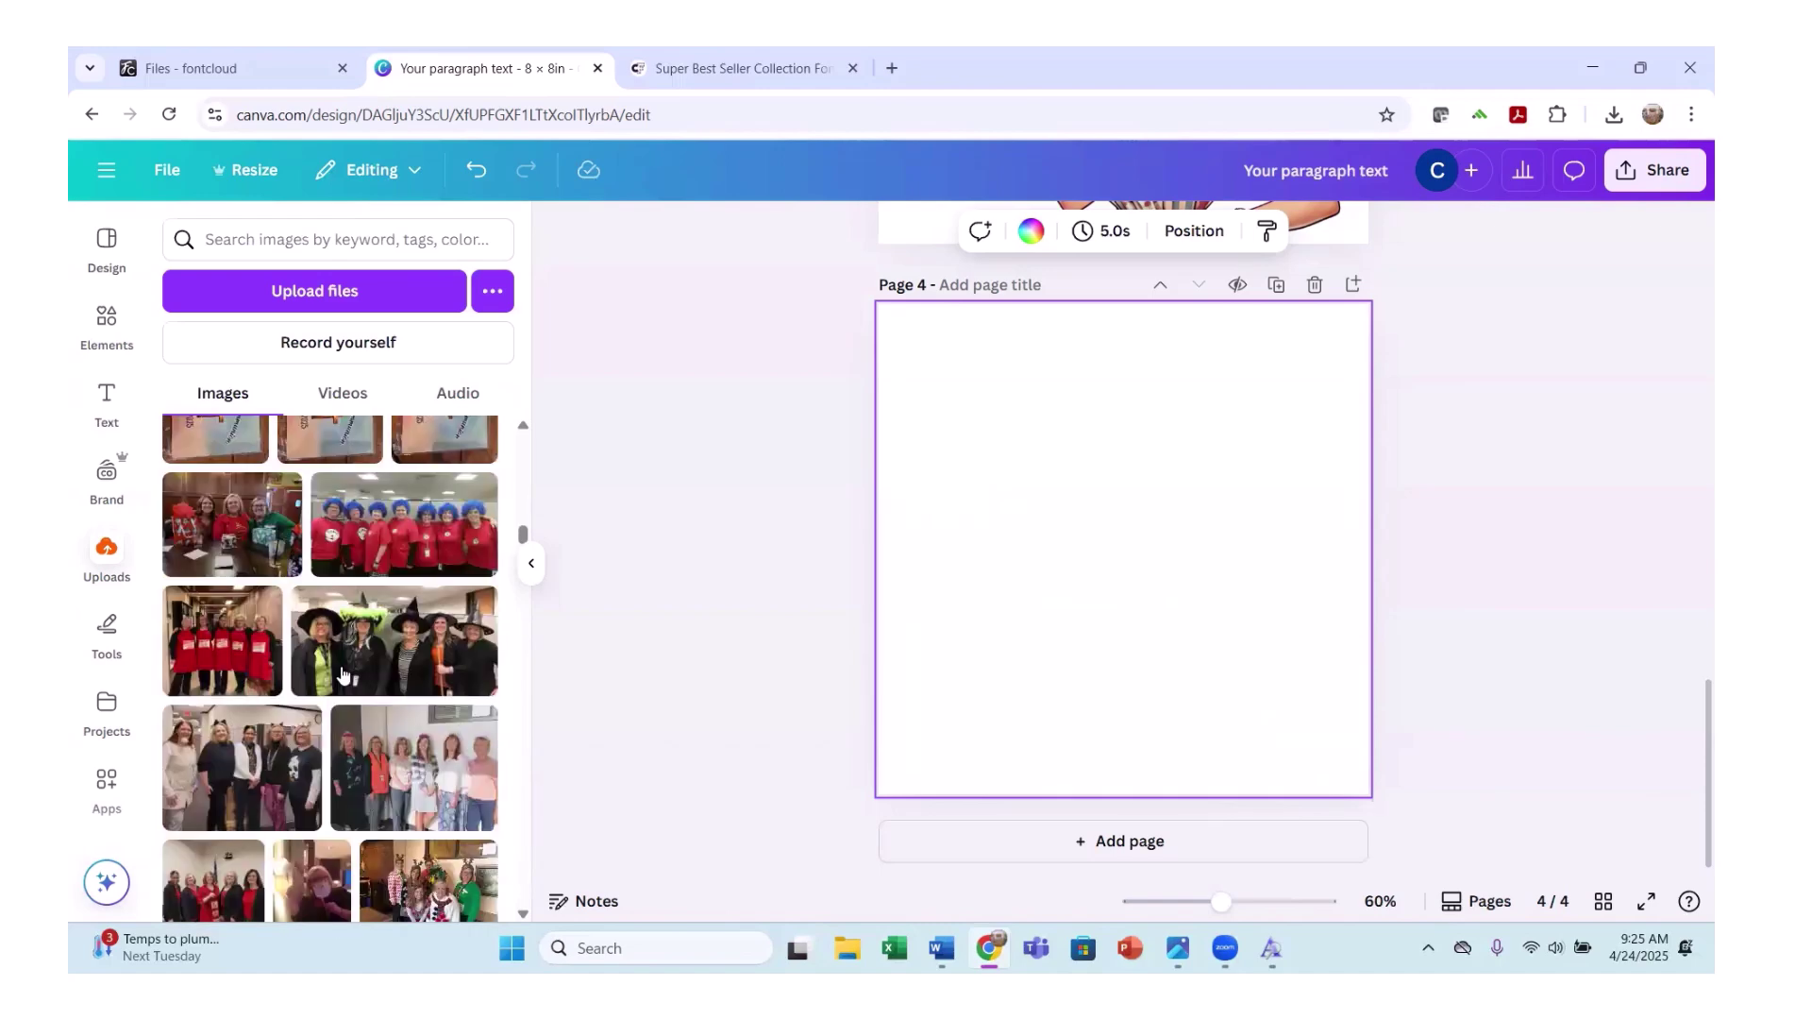
pyautogui.scroll(-5, 341, 674)
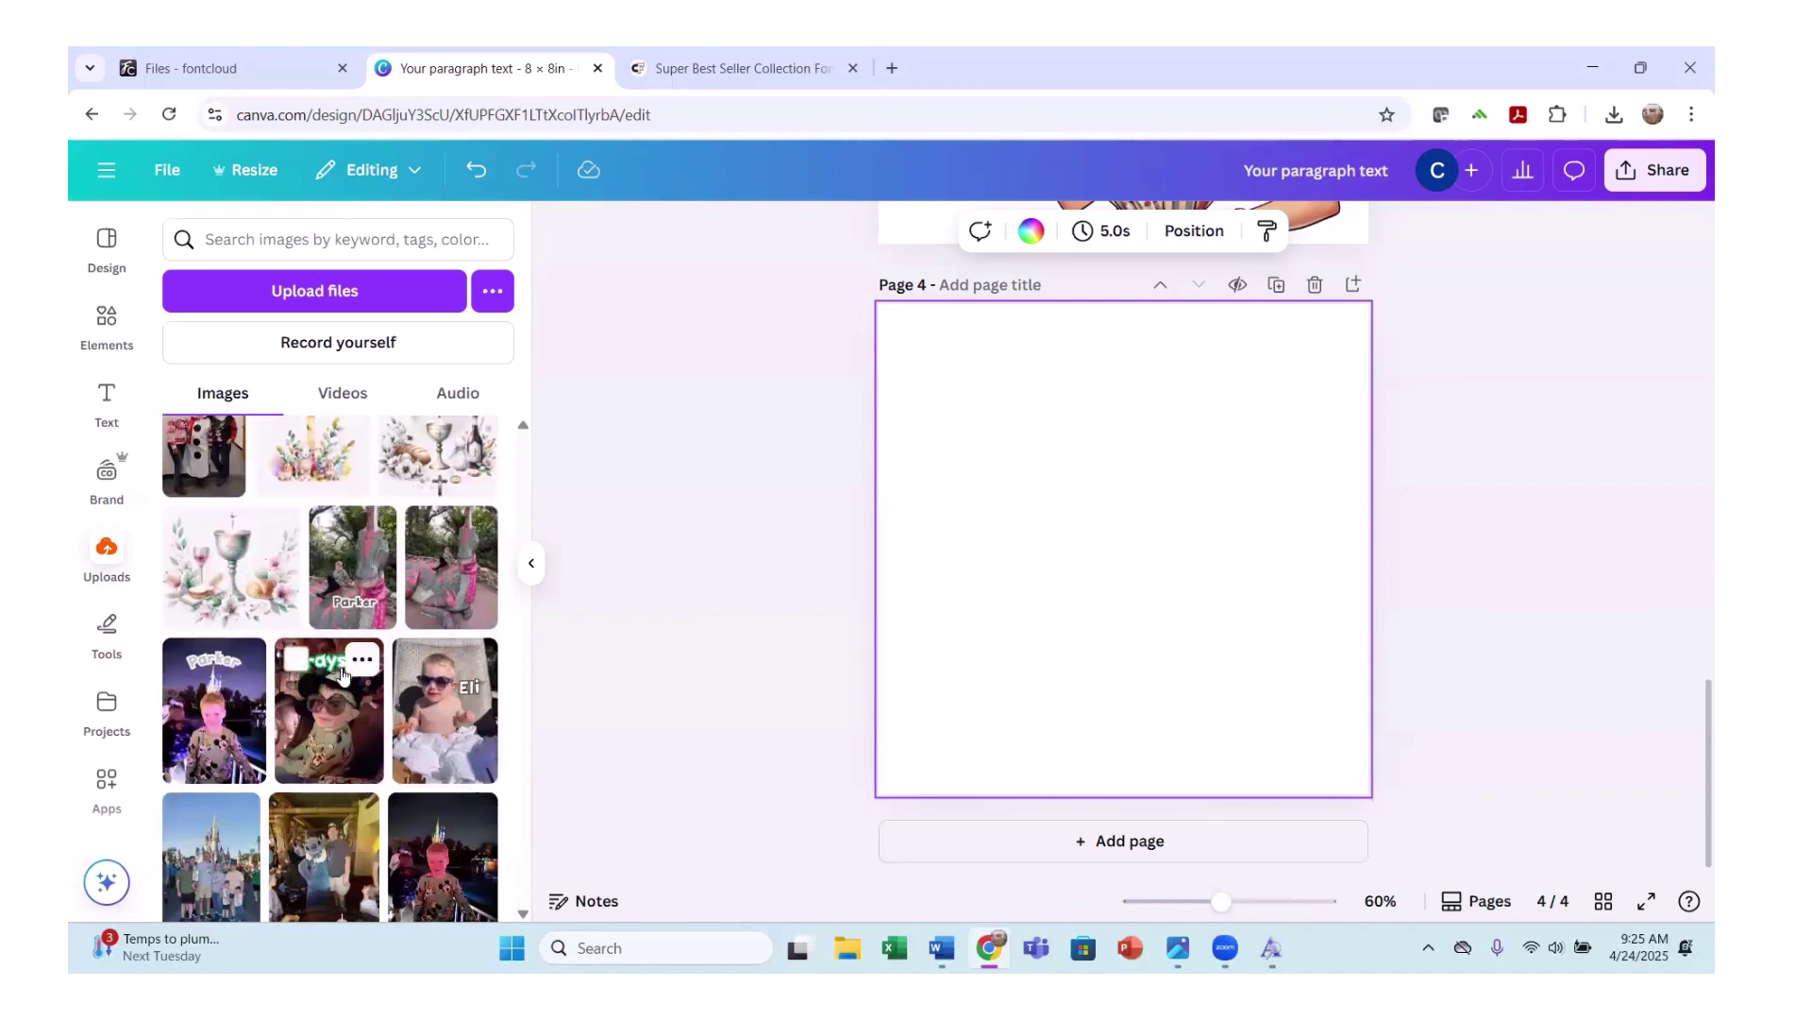
pyautogui.click(443, 696)
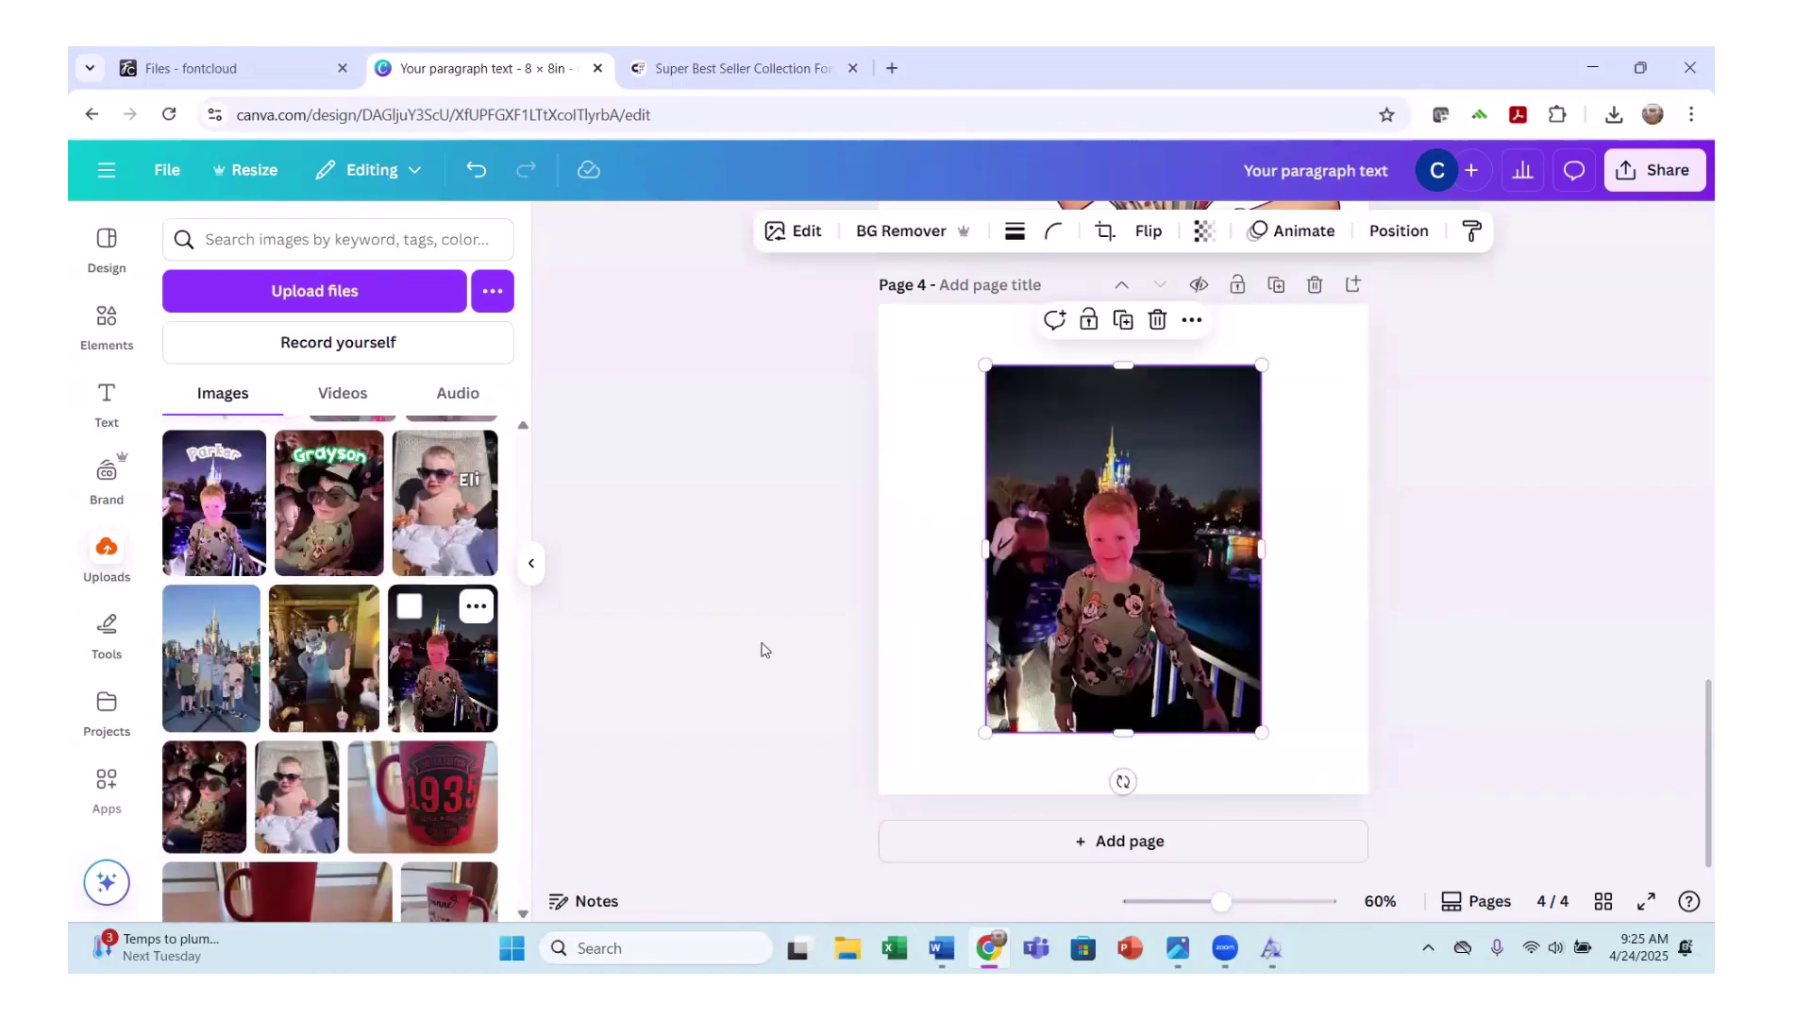
pyautogui.moveTo(1263, 361); pyautogui.dragTo(1309, 304)
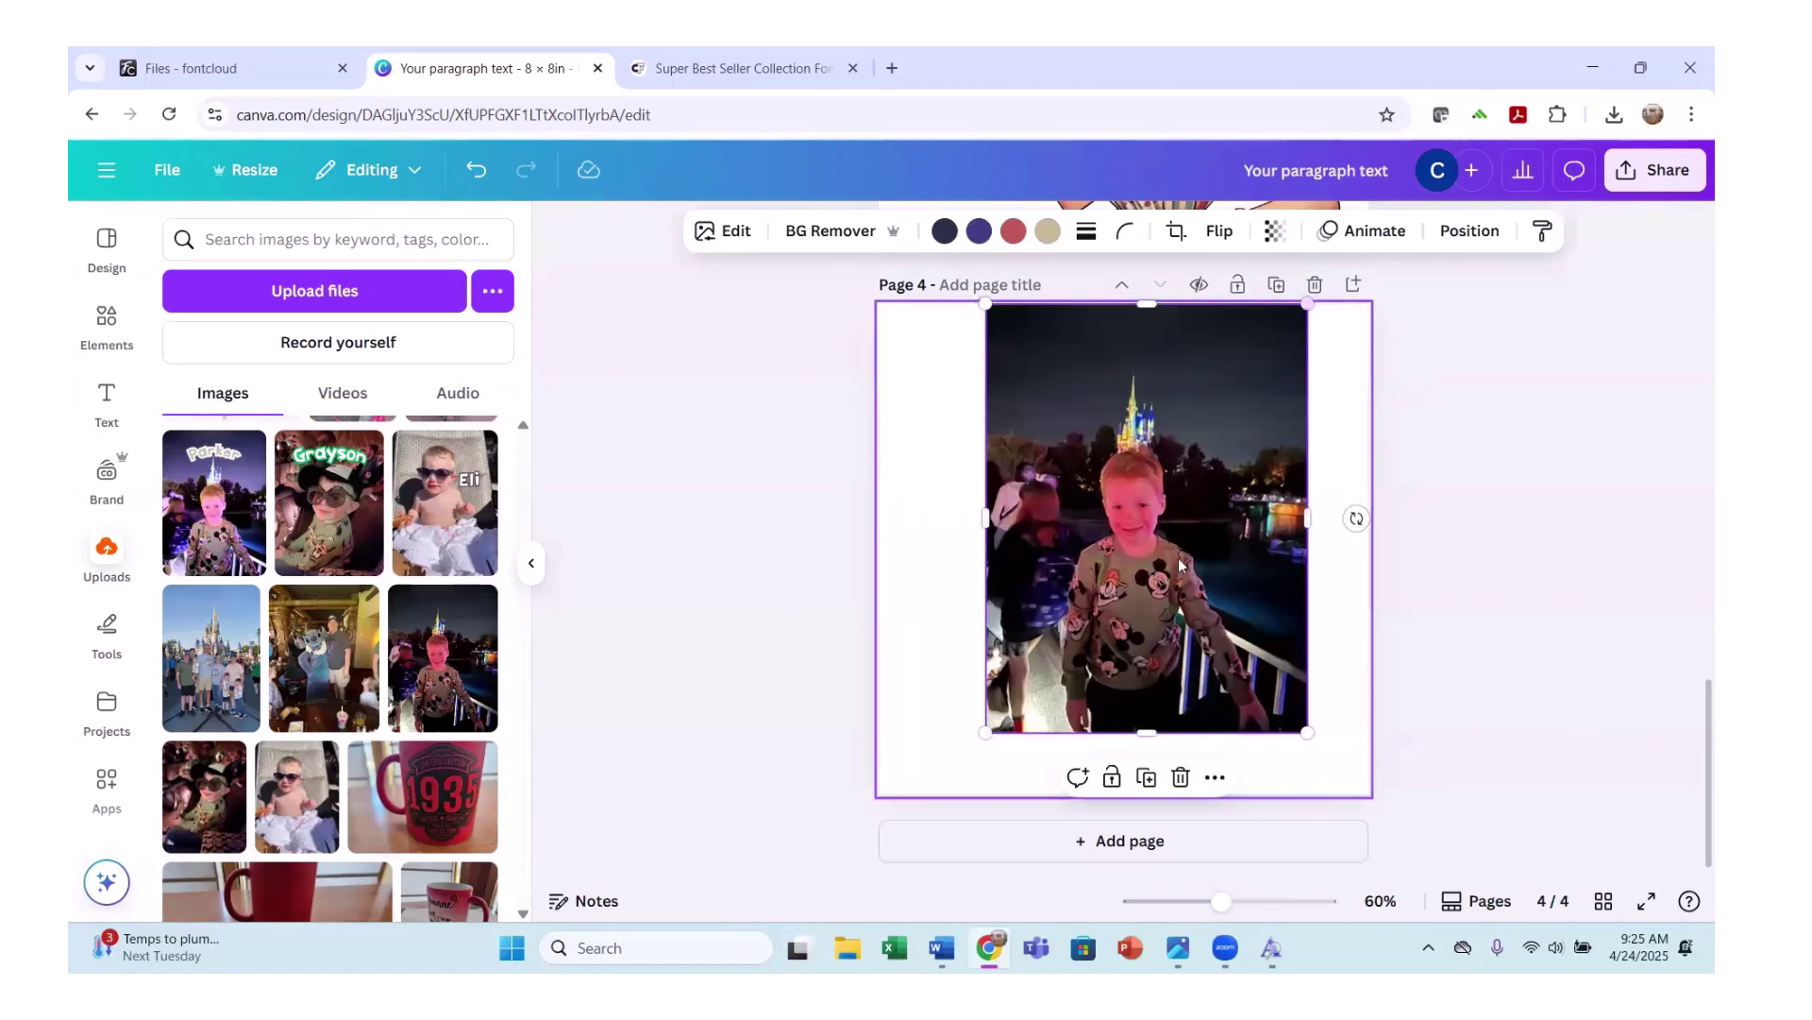
pyautogui.moveTo(988, 730); pyautogui.dragTo(939, 794)
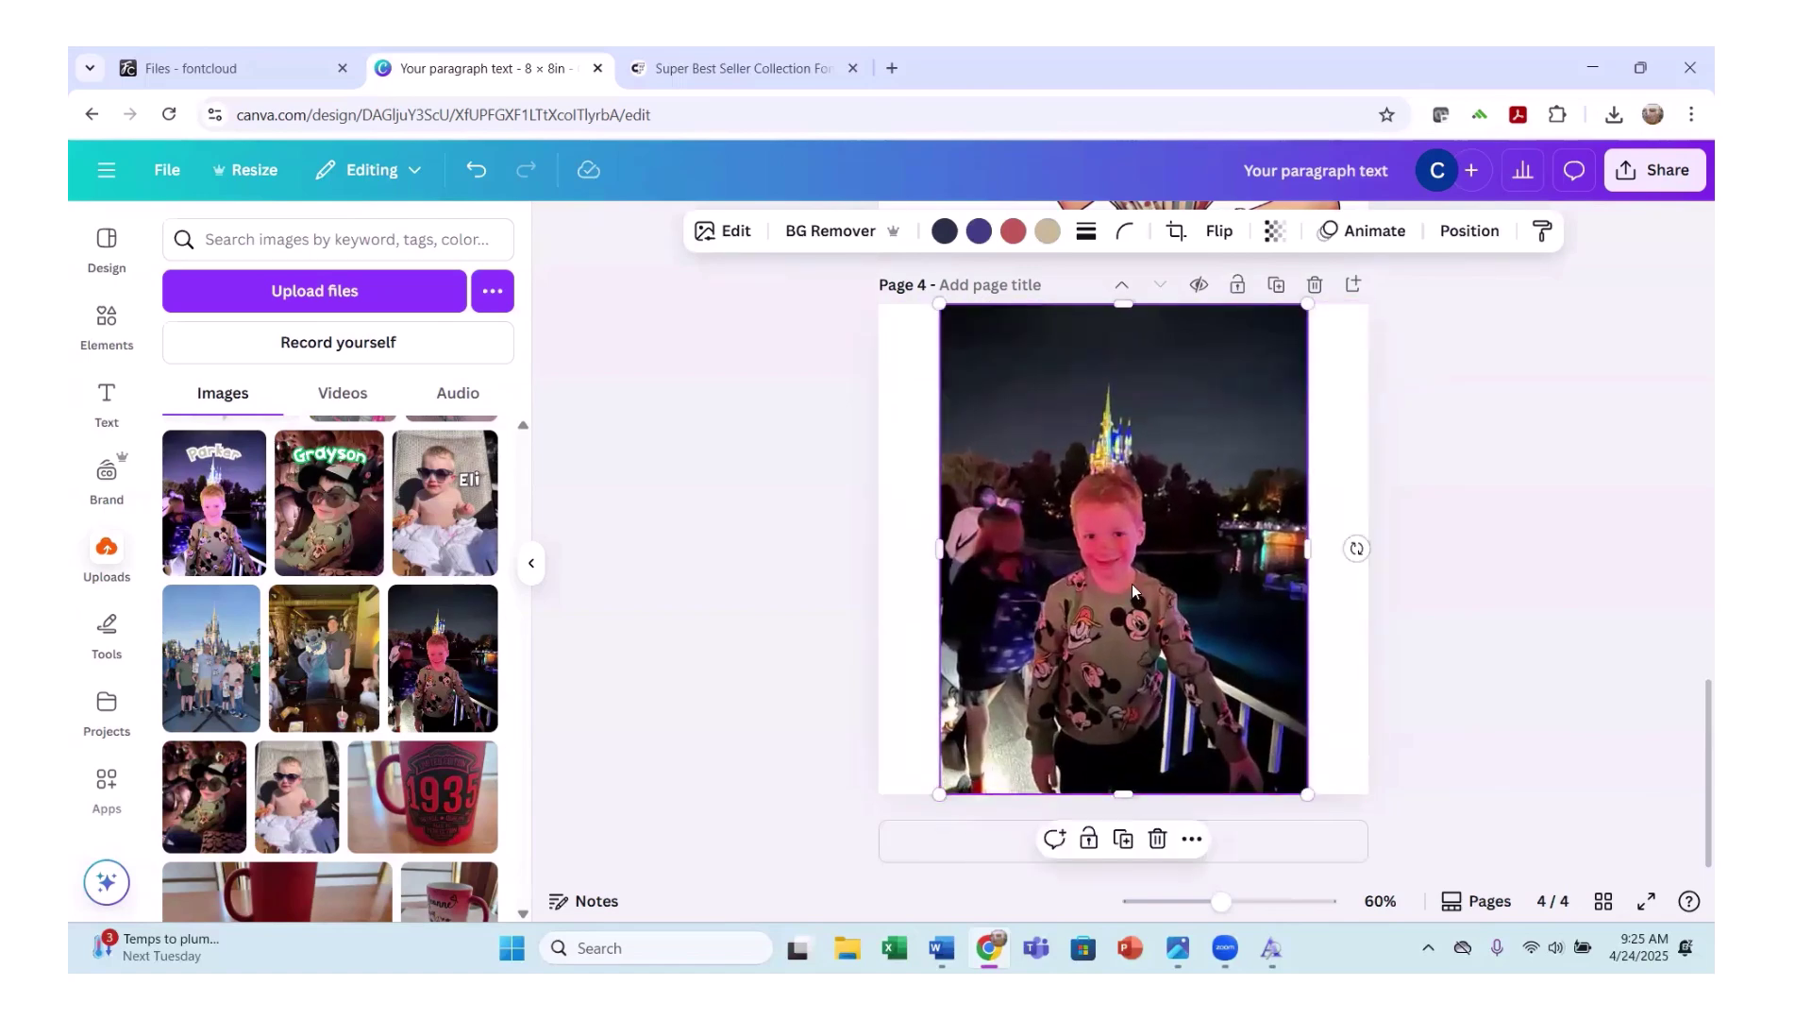
# Adjust the page 4 photo's light, setting Brightness to 68 and Contrast to 30.
pyautogui.click(727, 230)
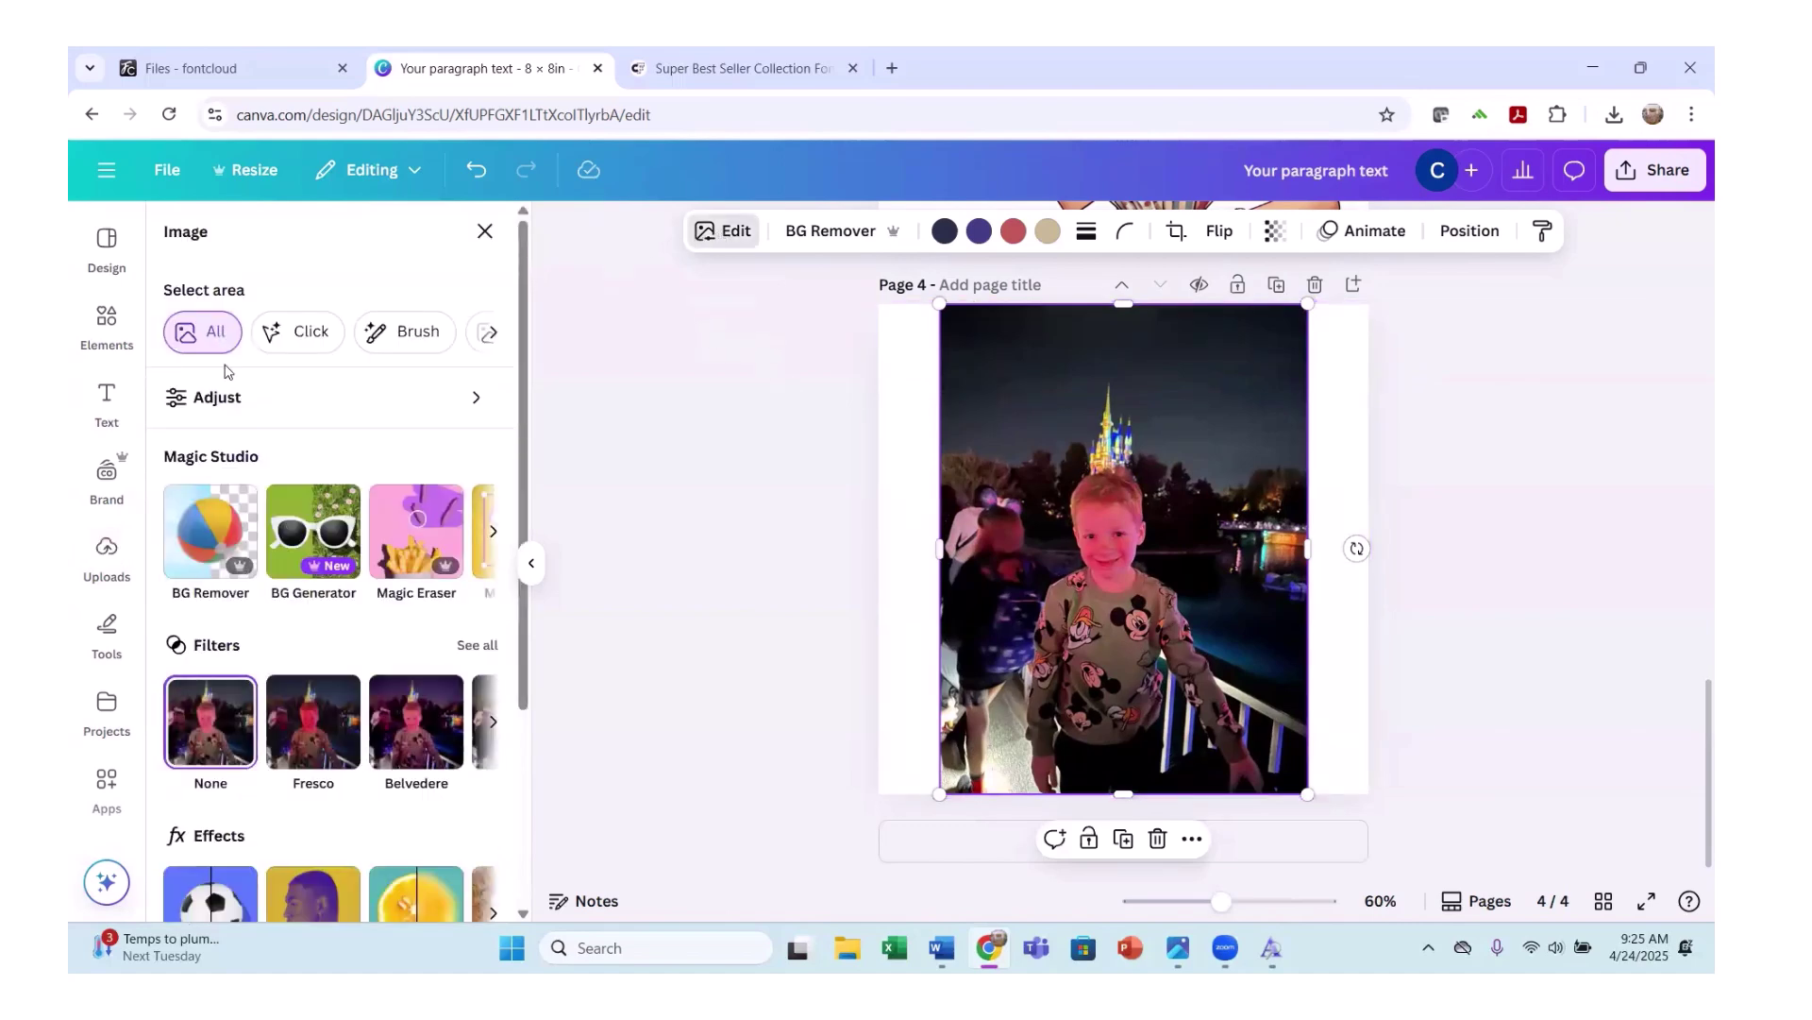
pyautogui.click(227, 397)
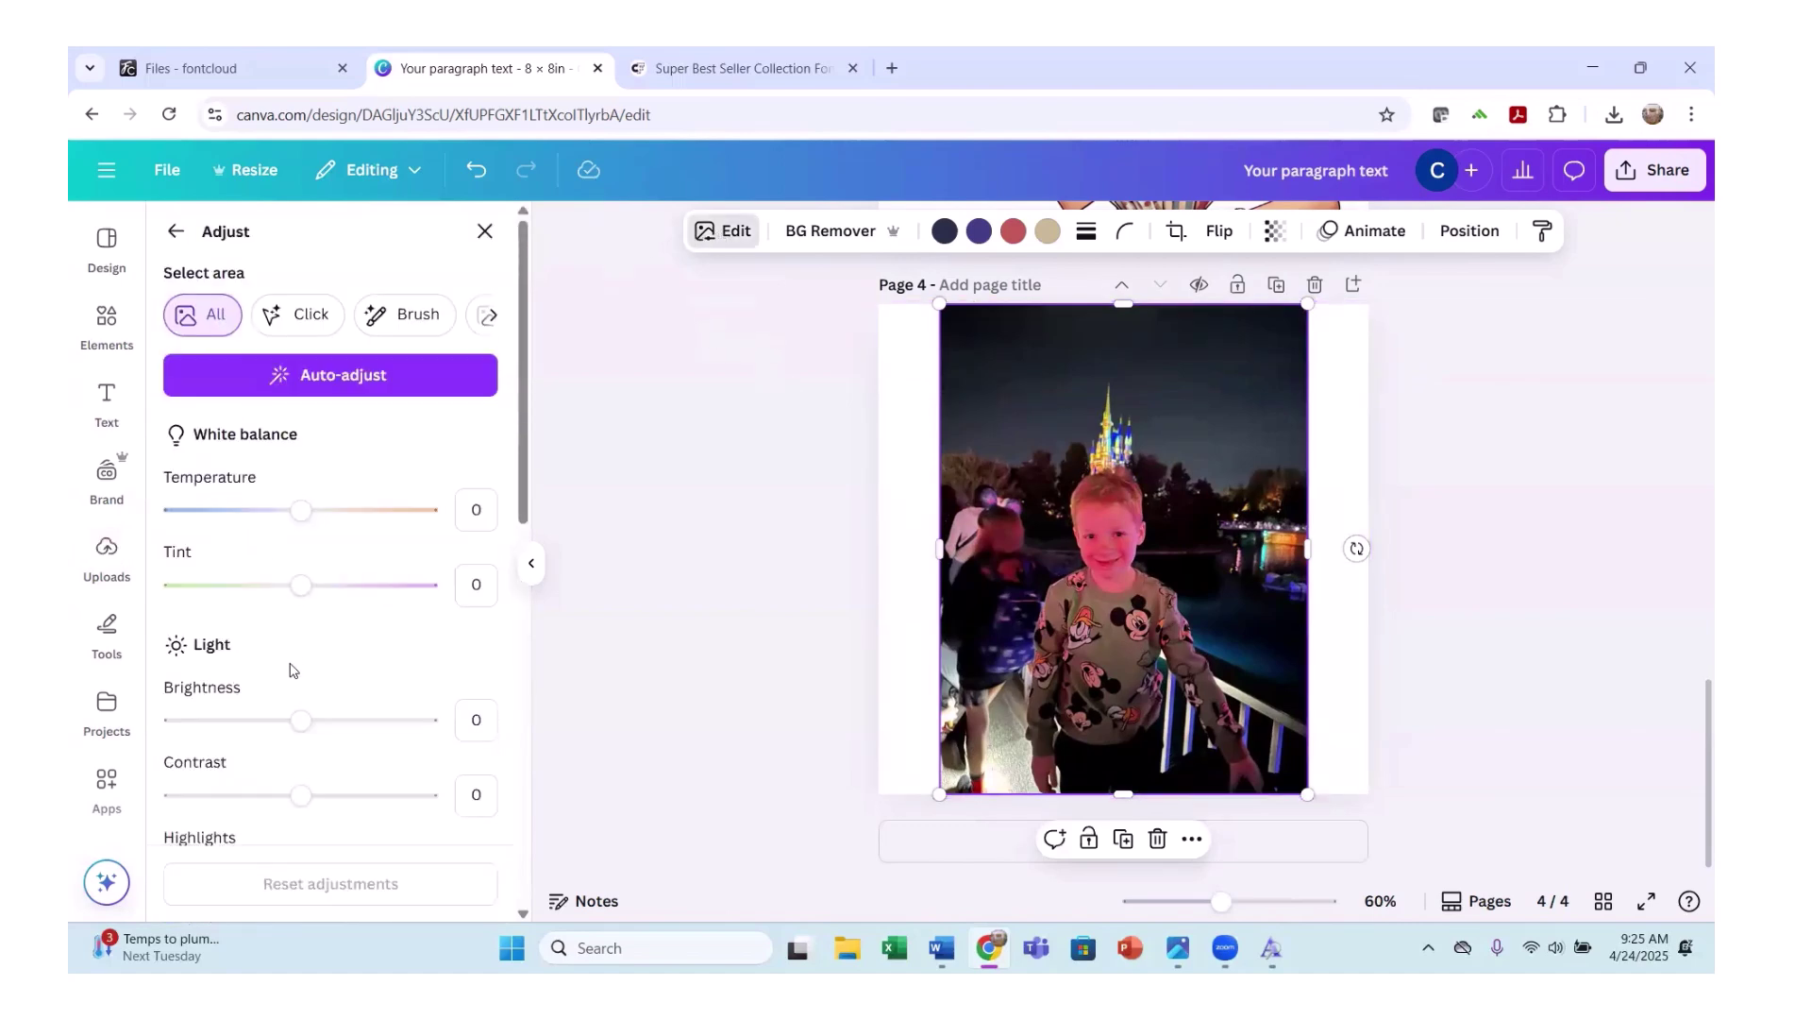
pyautogui.moveTo(293, 725); pyautogui.dragTo(395, 719)
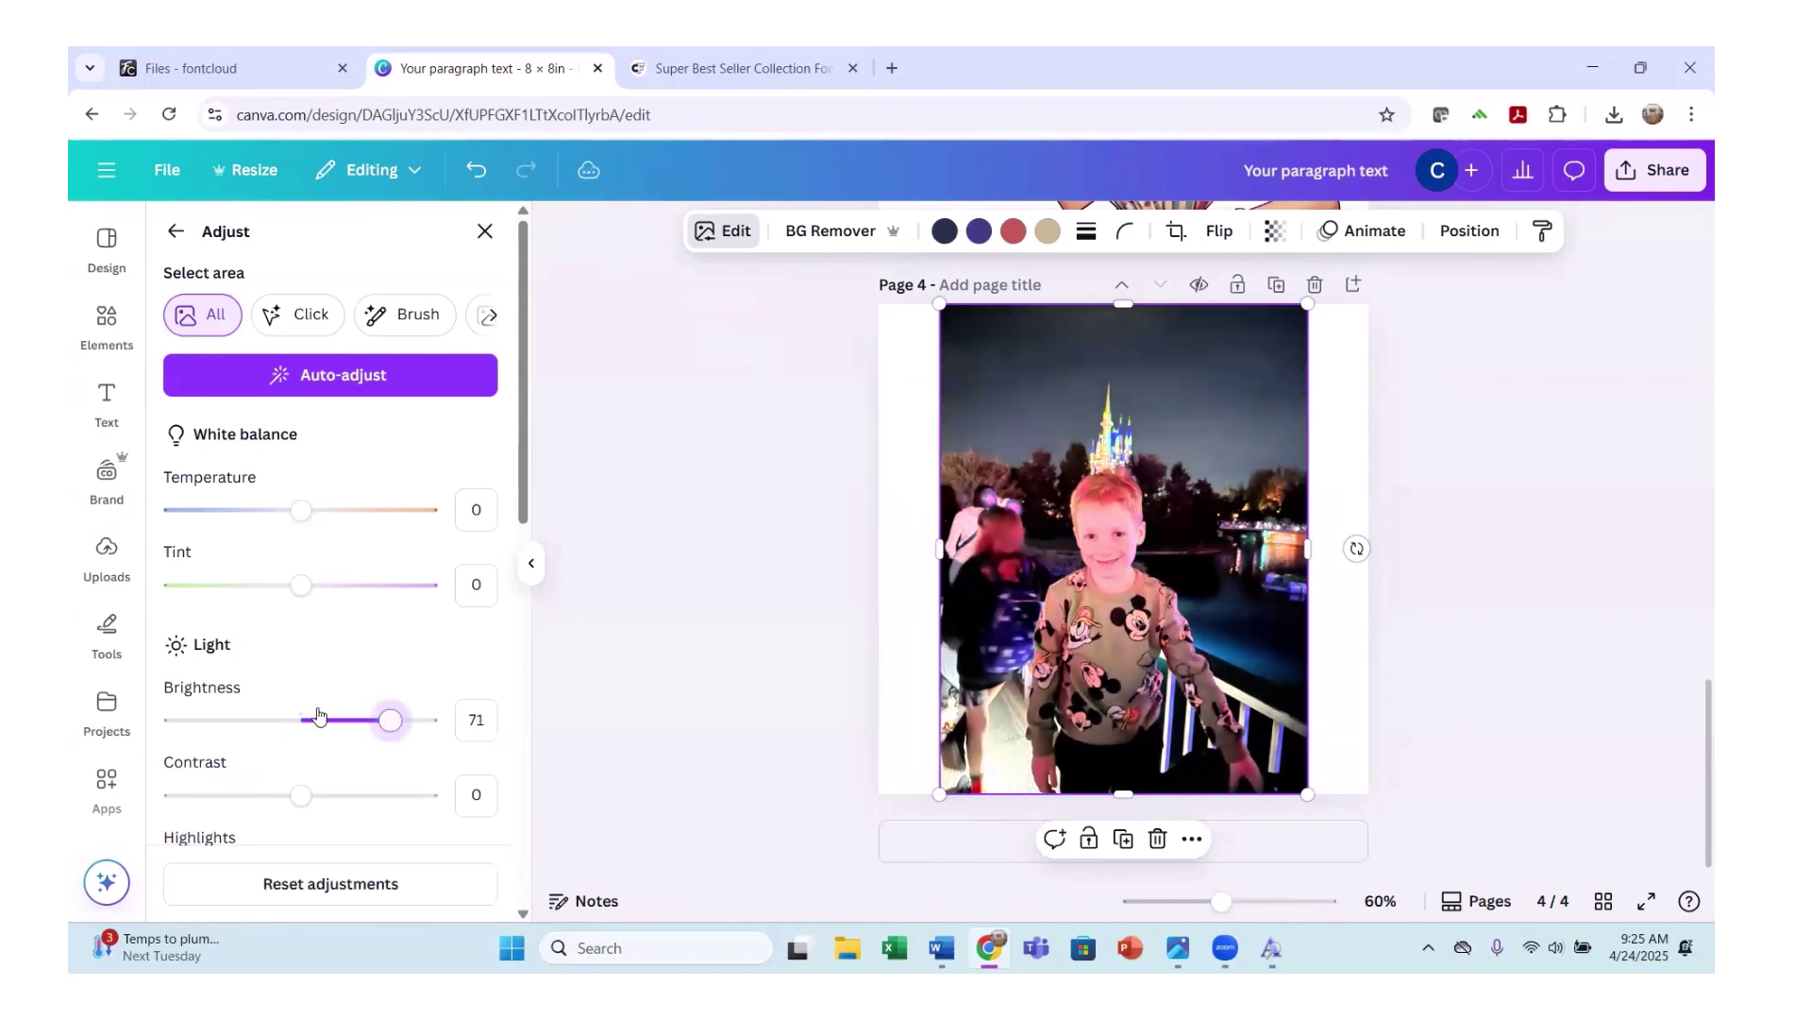
pyautogui.moveTo(295, 796); pyautogui.dragTo(338, 794)
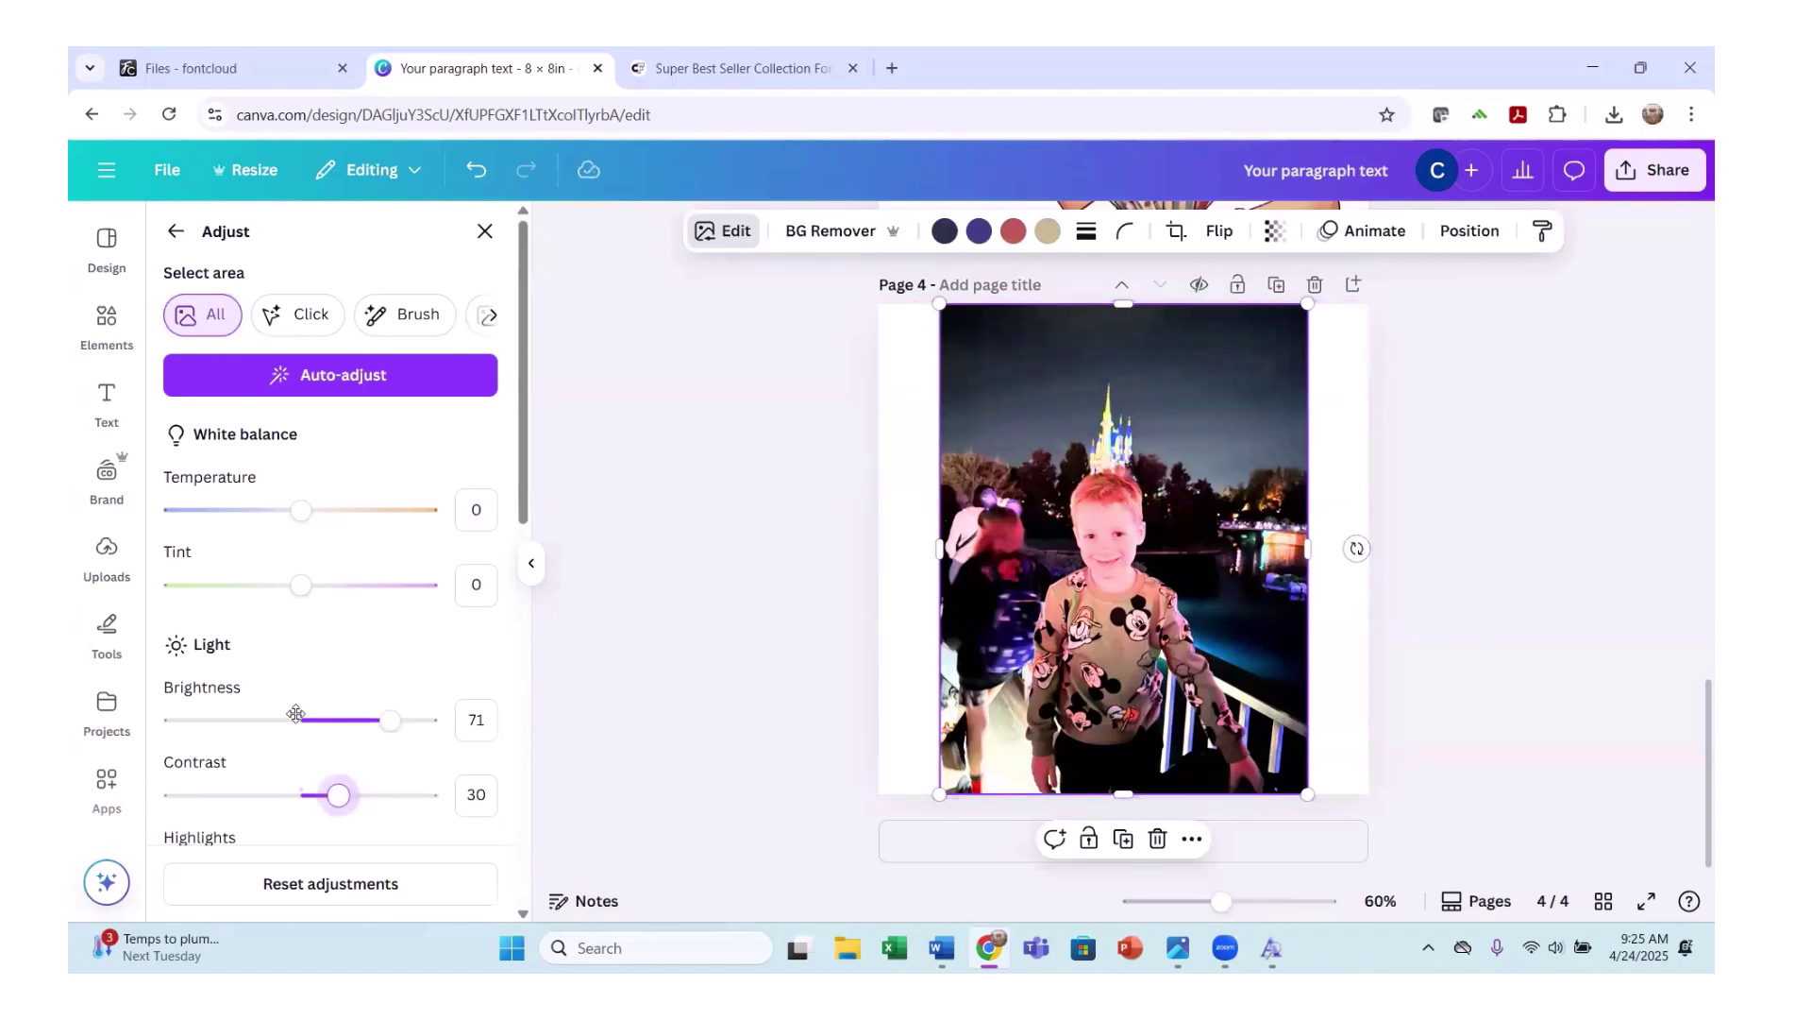
pyautogui.moveTo(390, 720)
pyautogui.mouseDown()
pyautogui.moveTo(305, 747)
pyautogui.moveTo(368, 724)
pyautogui.moveTo(389, 739)
pyautogui.mouseUp()
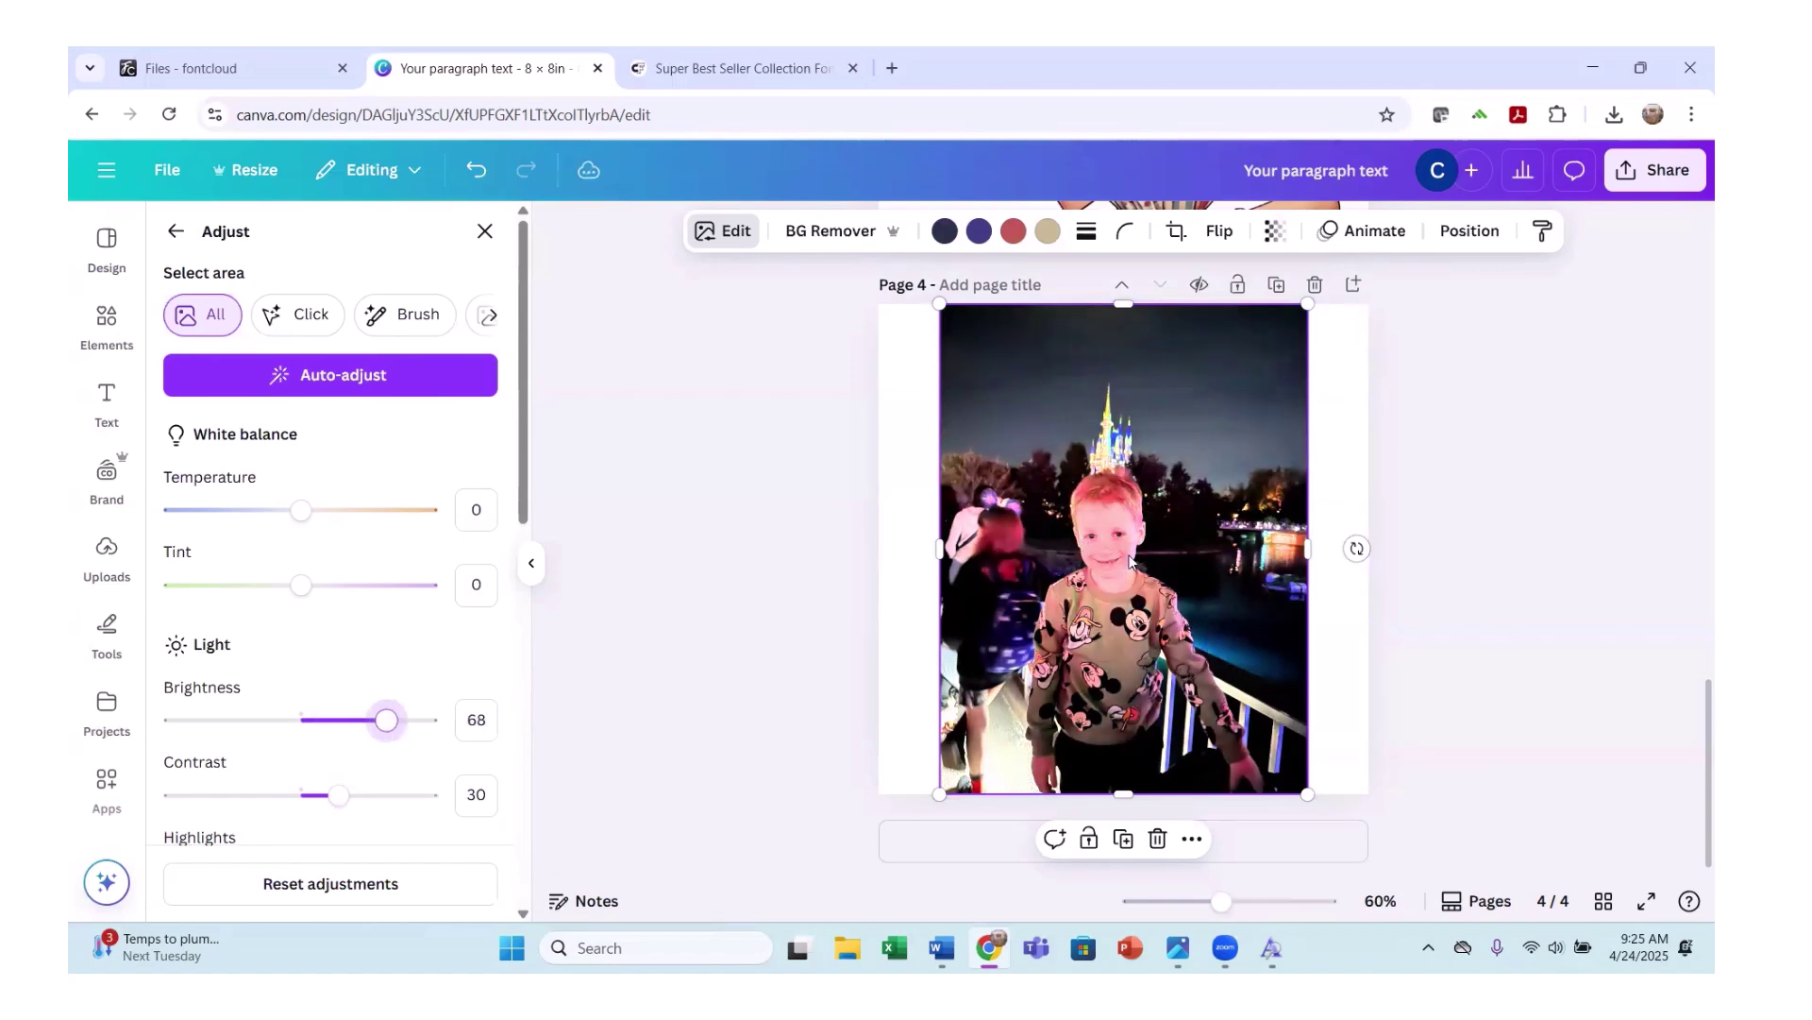
# Set the page 4 photo's Highlights to 5 and try the Shadows adjustment, leaving it at 0.
pyautogui.scroll(-3, 281, 564)
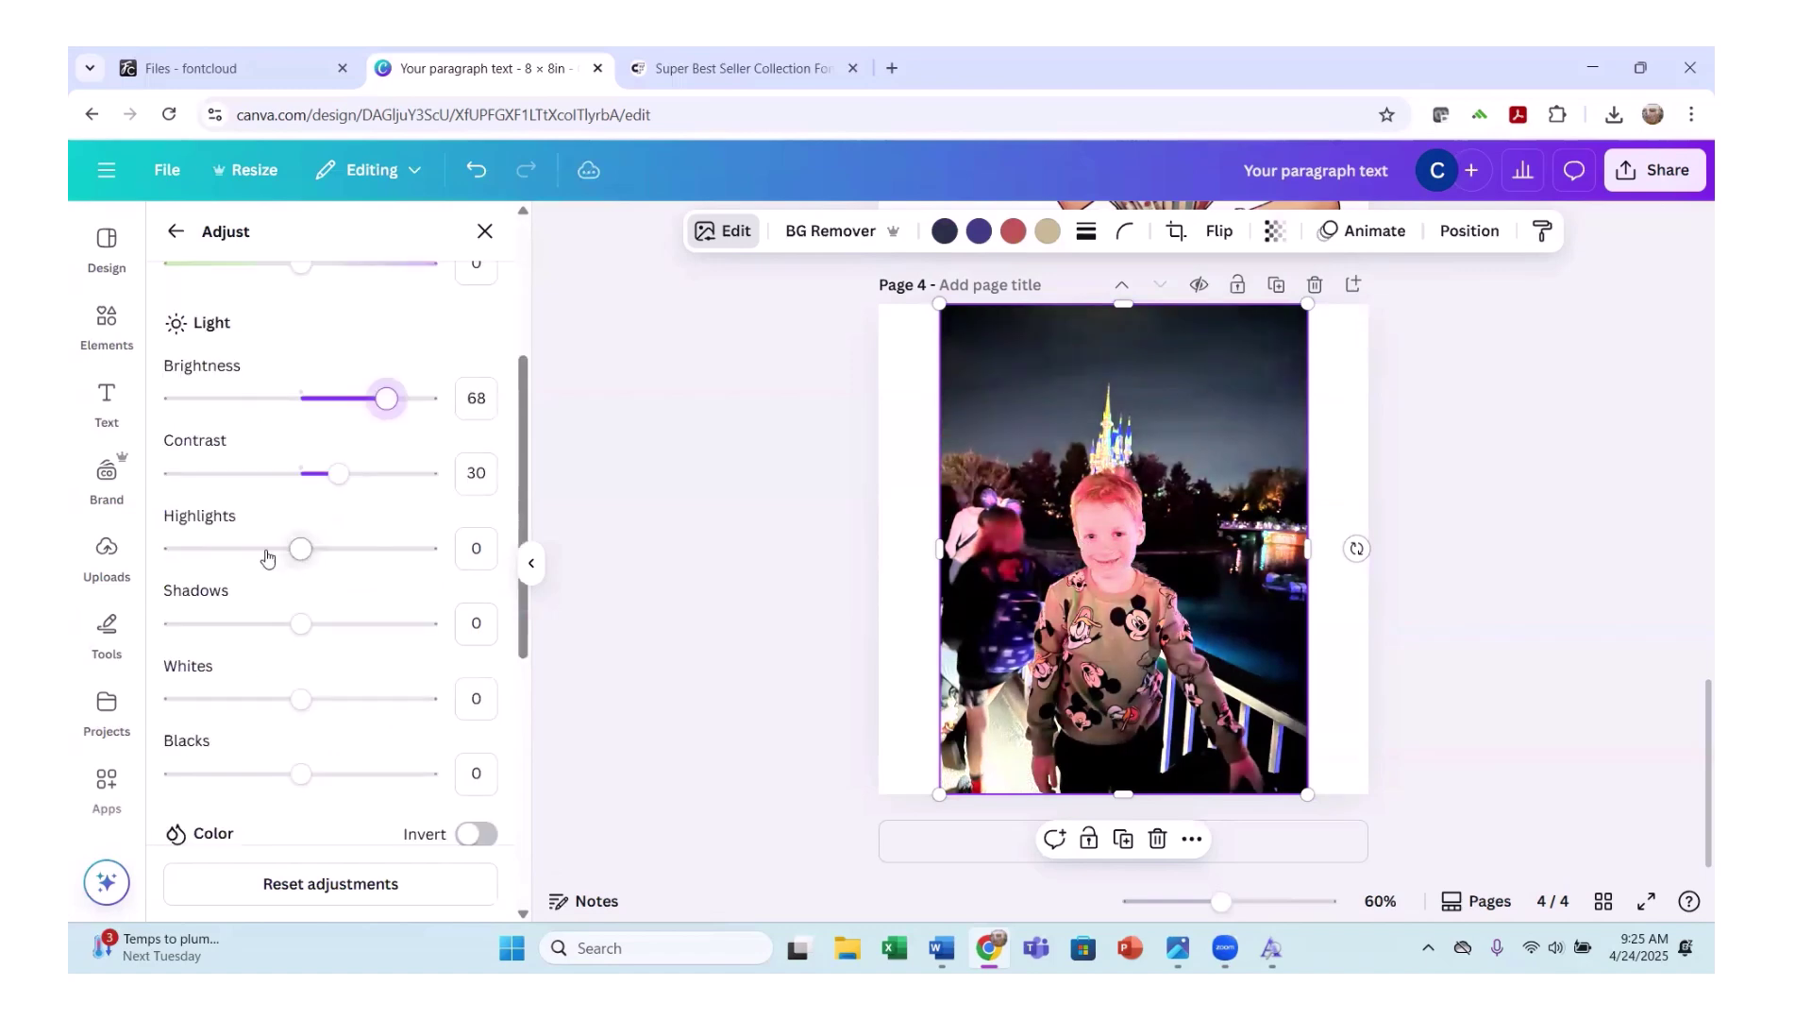
pyautogui.moveTo(269, 548); pyautogui.dragTo(308, 531)
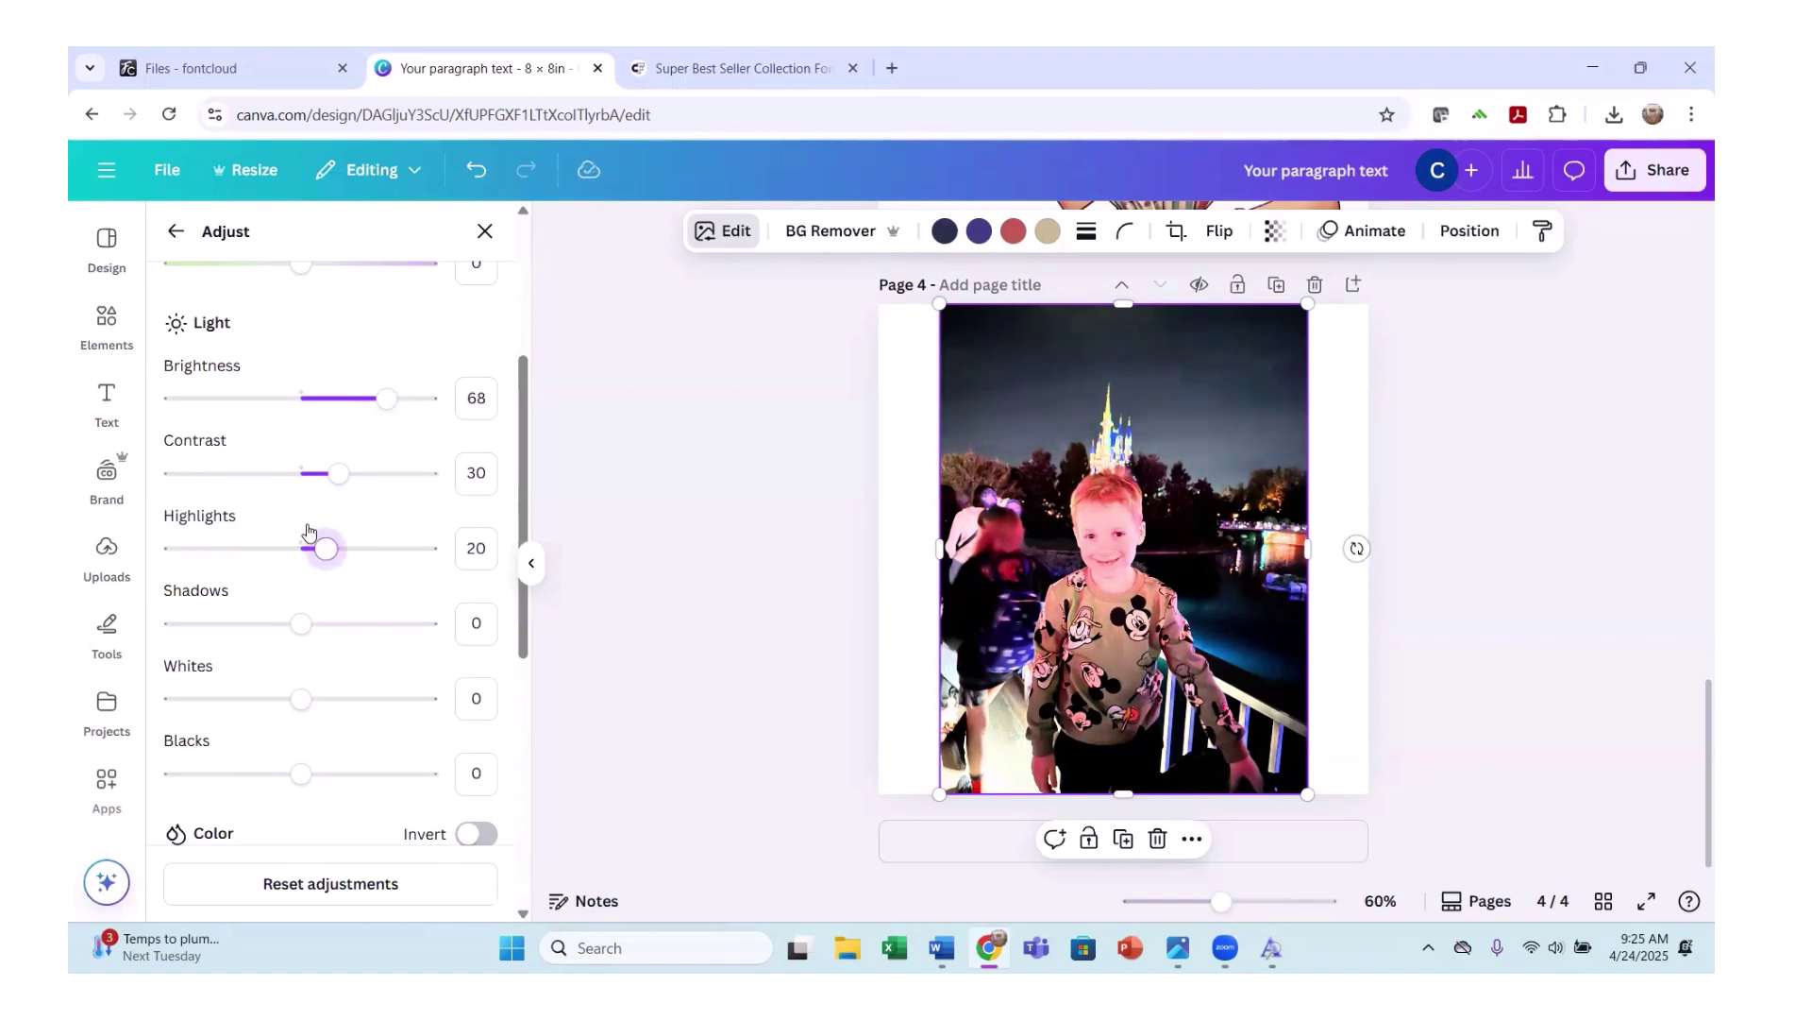
pyautogui.moveTo(301, 624)
pyautogui.mouseDown()
pyautogui.moveTo(372, 620)
pyautogui.moveTo(302, 620)
pyautogui.mouseUp()
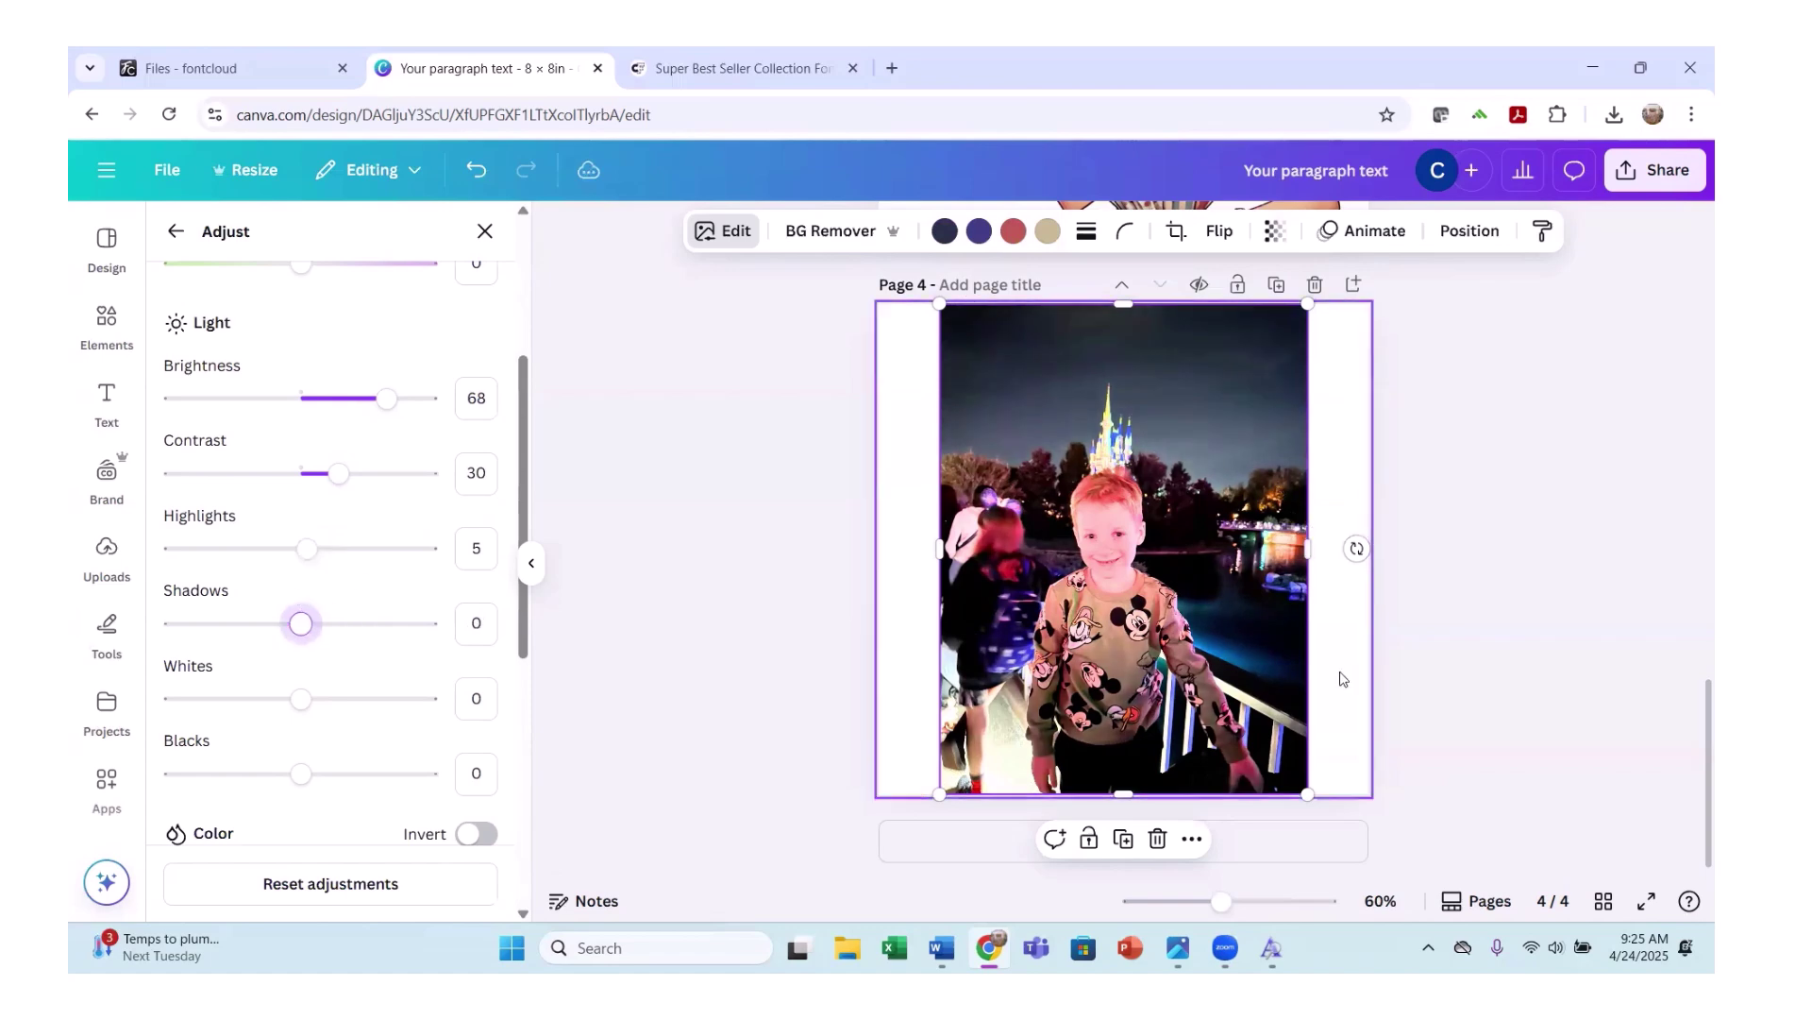
# Delete page 4 with the night photo.
pyautogui.scroll(1, 1273, 553)
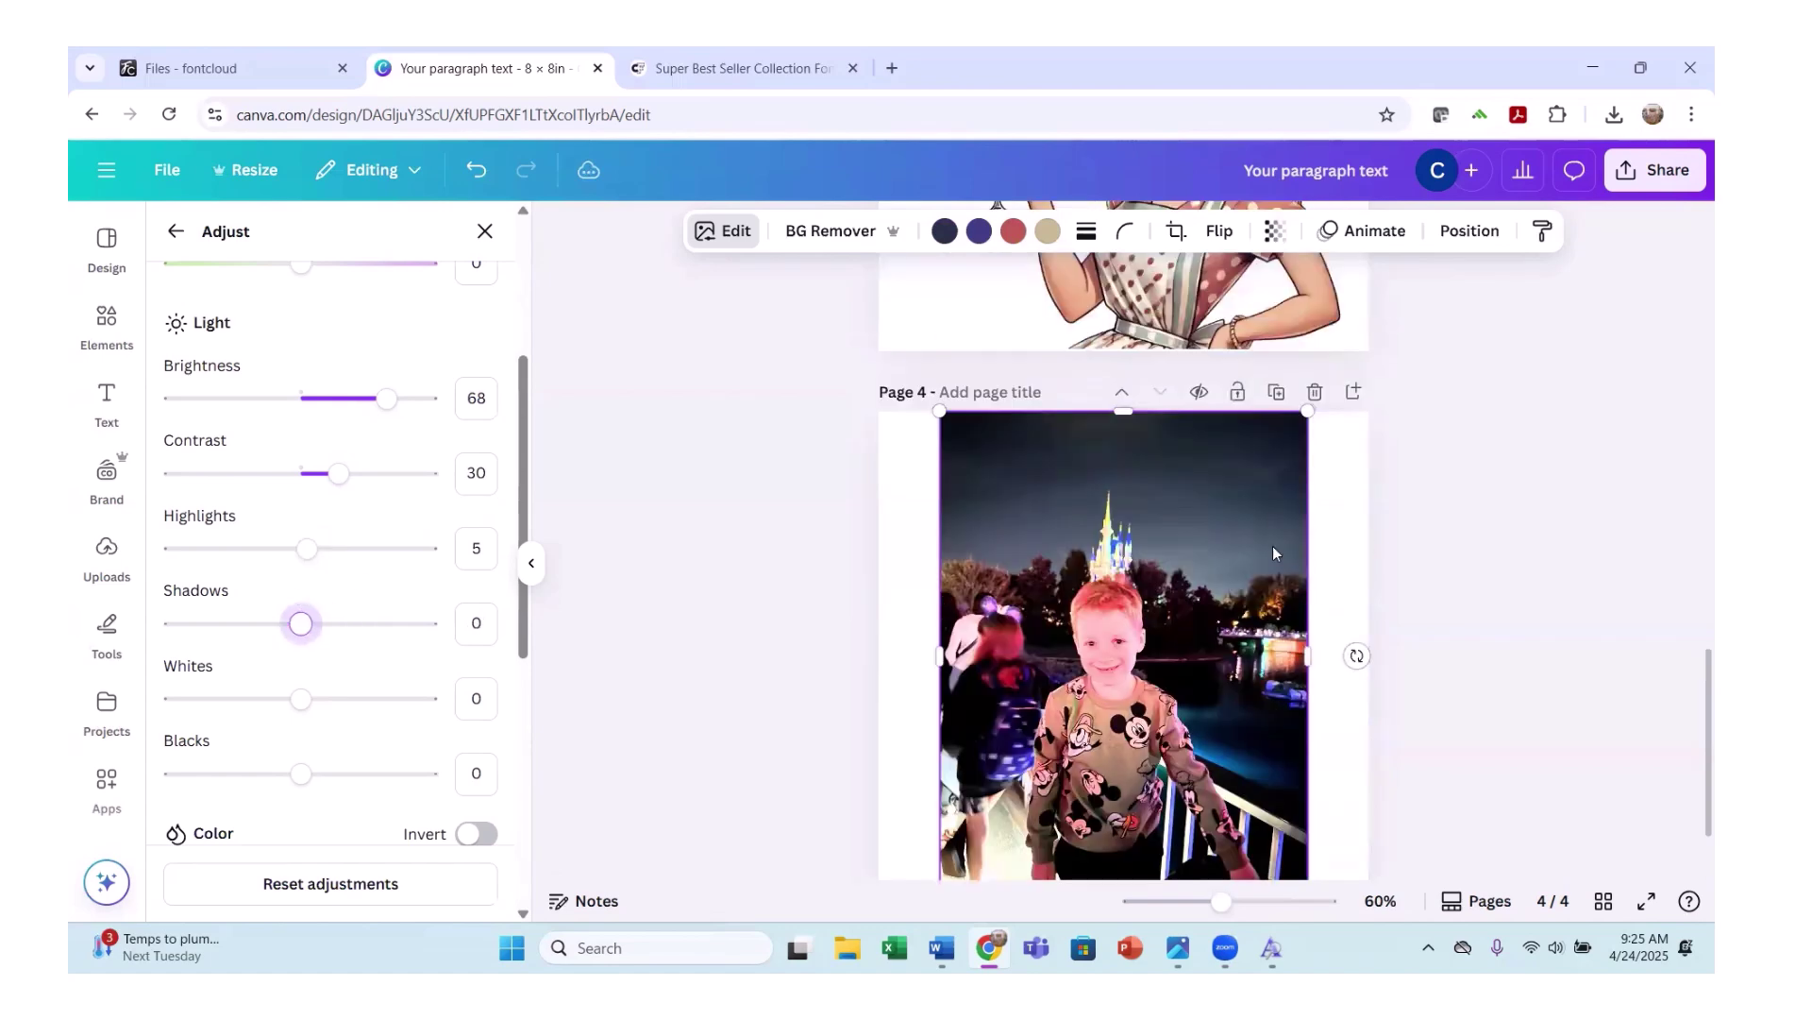
pyautogui.click(1315, 393)
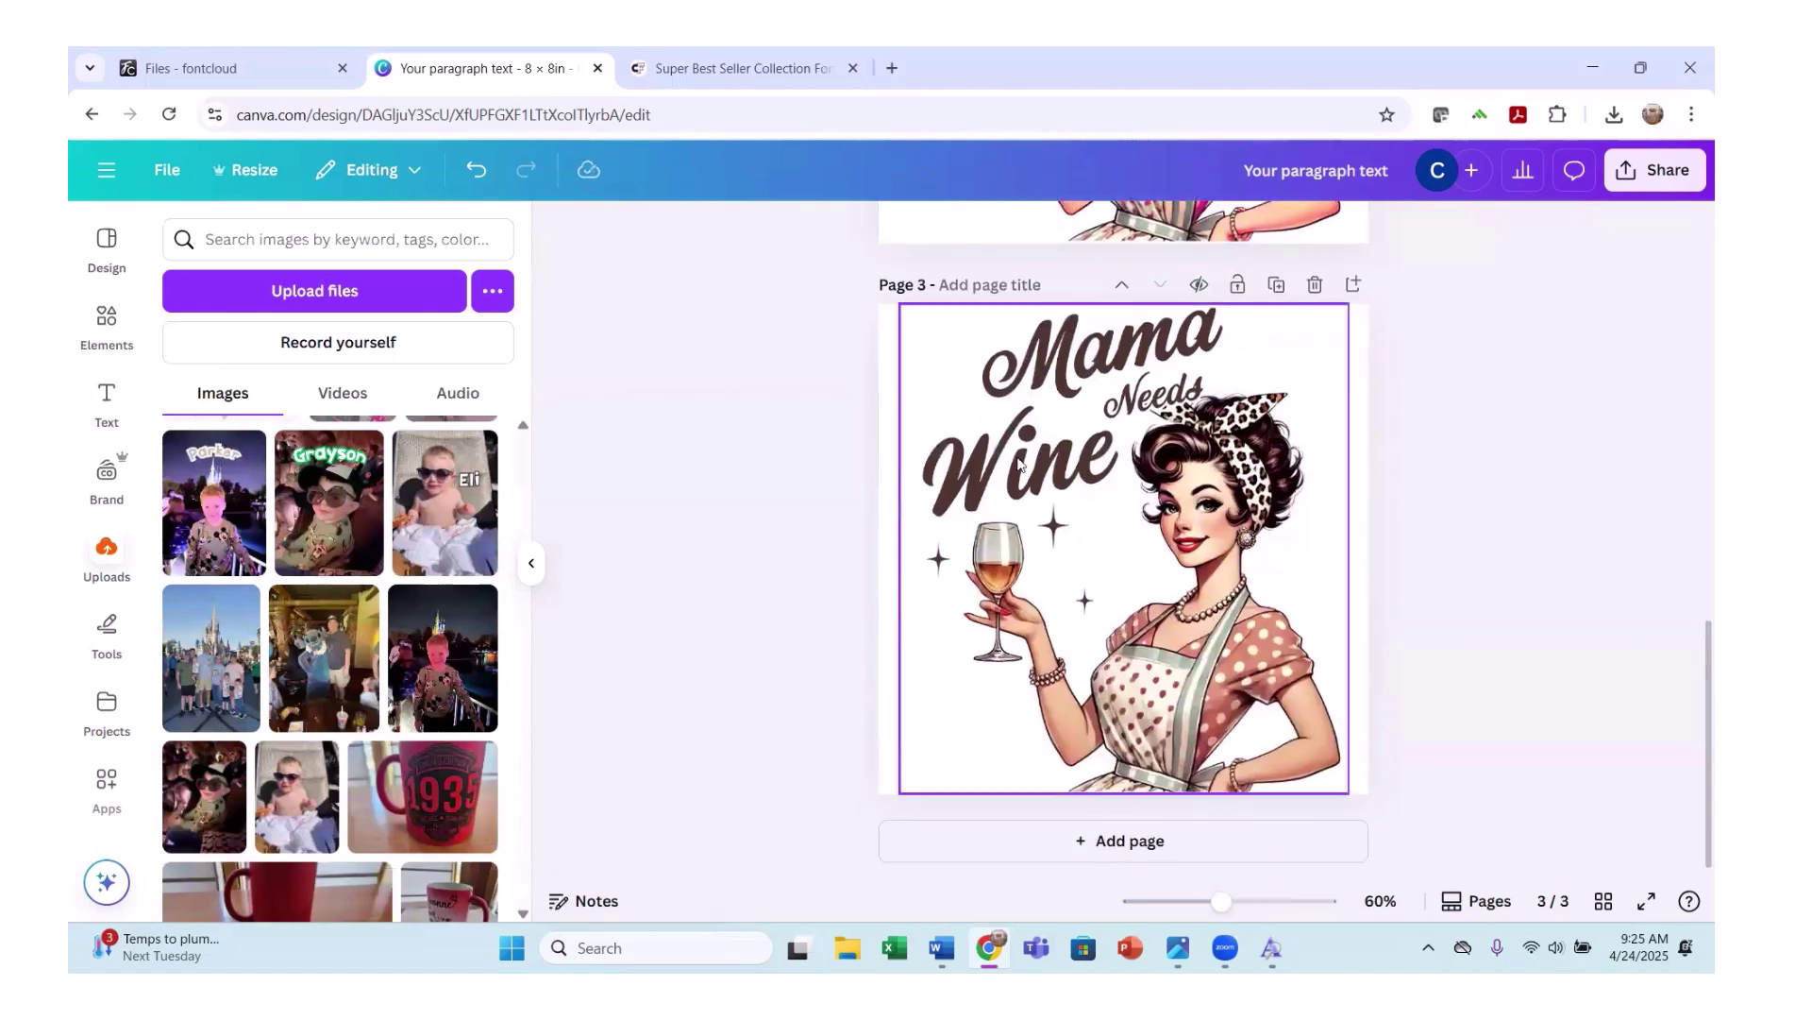
# Recolor the reddish-brown of the Mama Needs Wine graphic on page 3 to the custom color #A05F4C.
pyautogui.click(1016, 482)
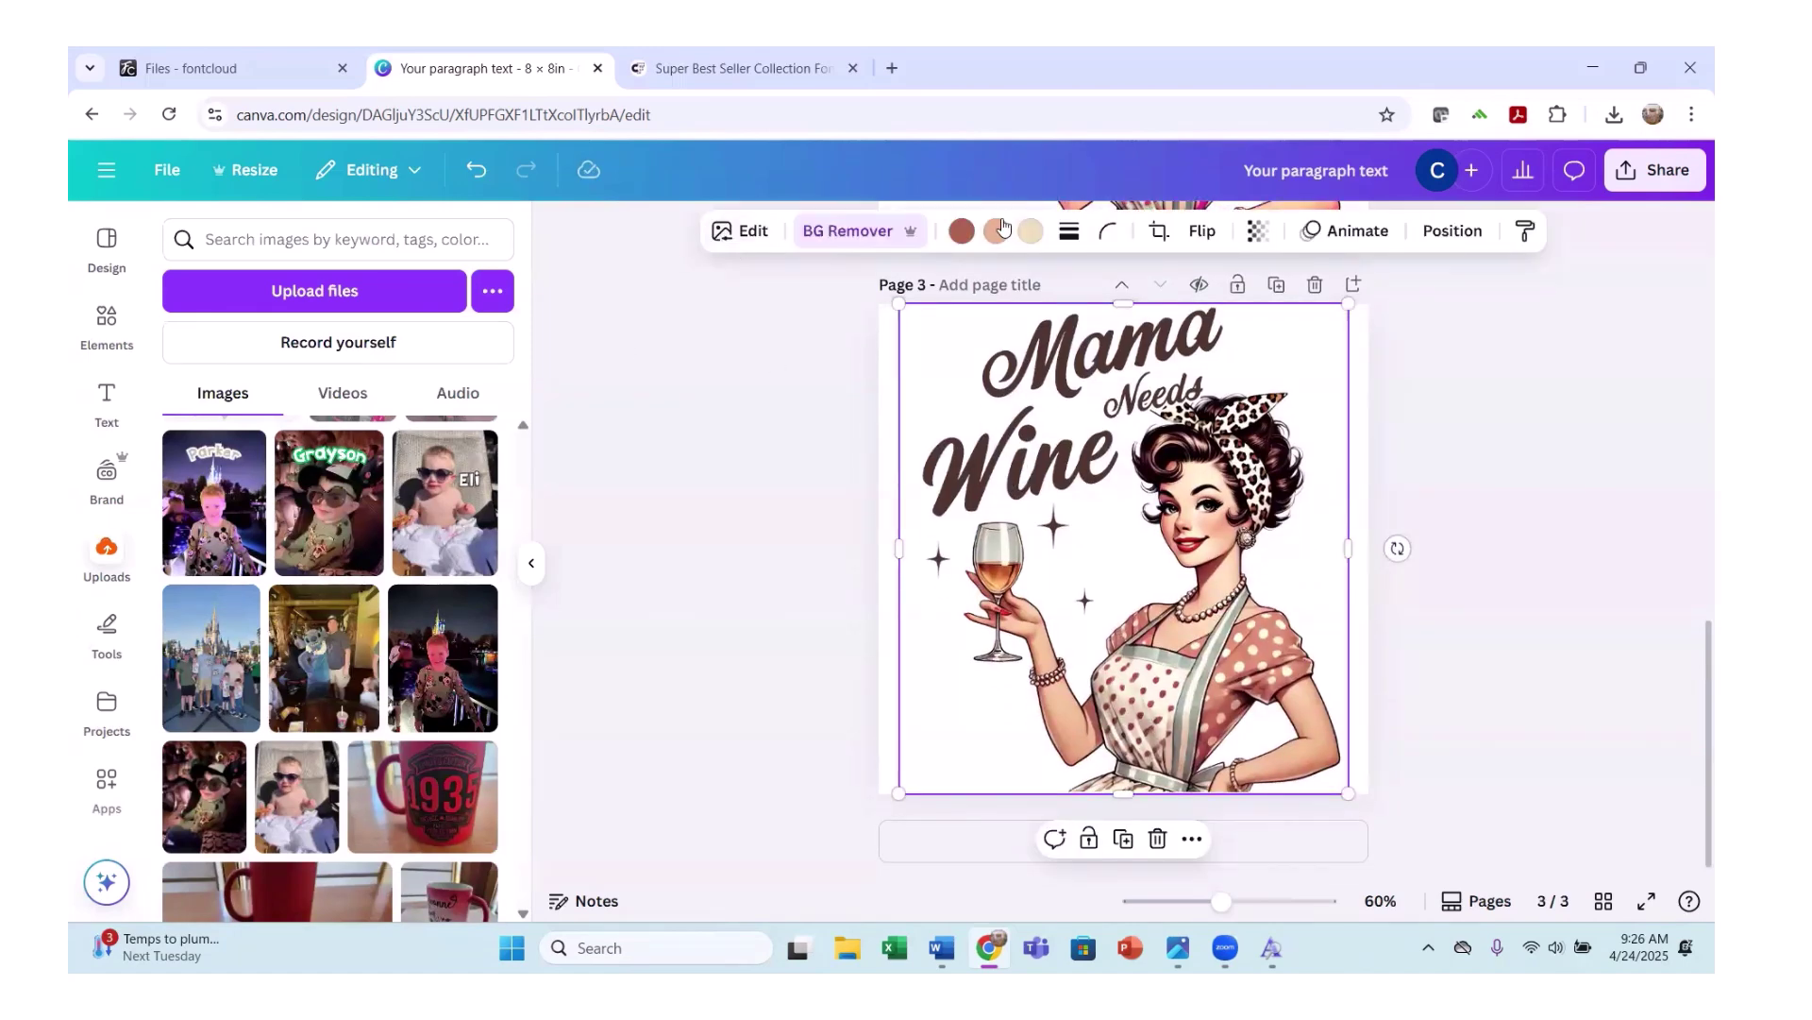
pyautogui.click(958, 239)
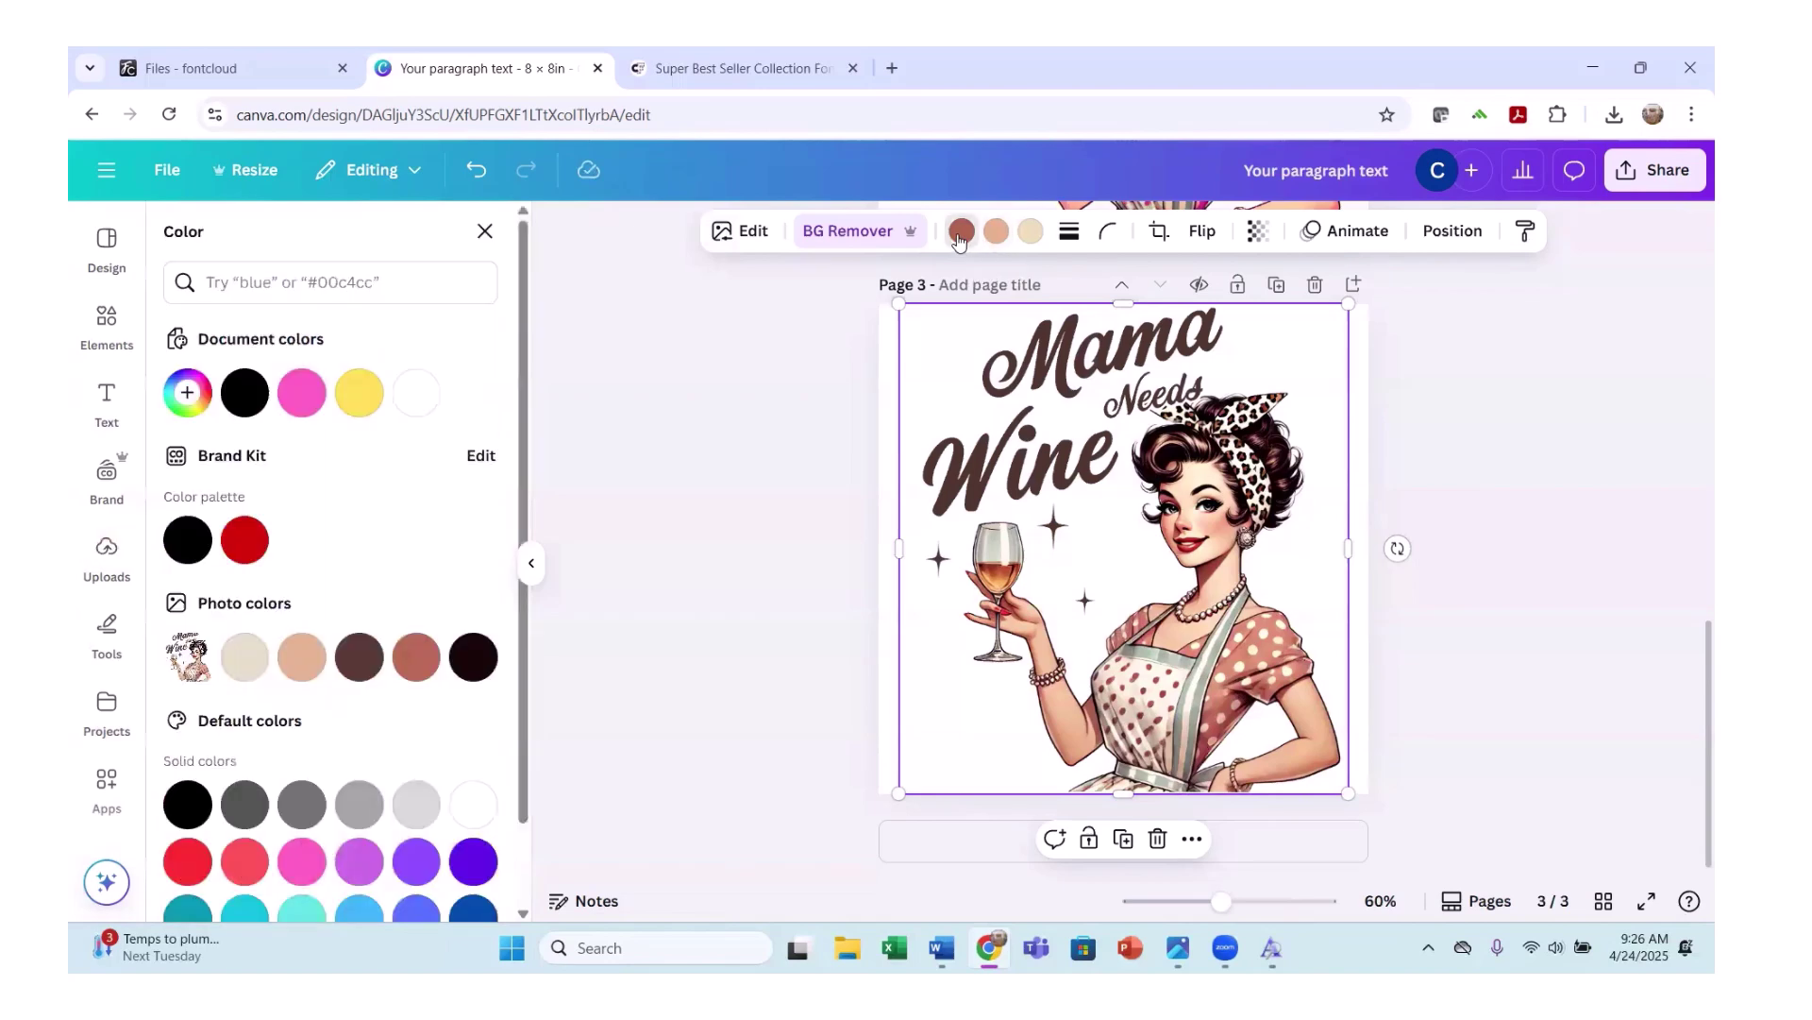
pyautogui.scroll(-1, 295, 574)
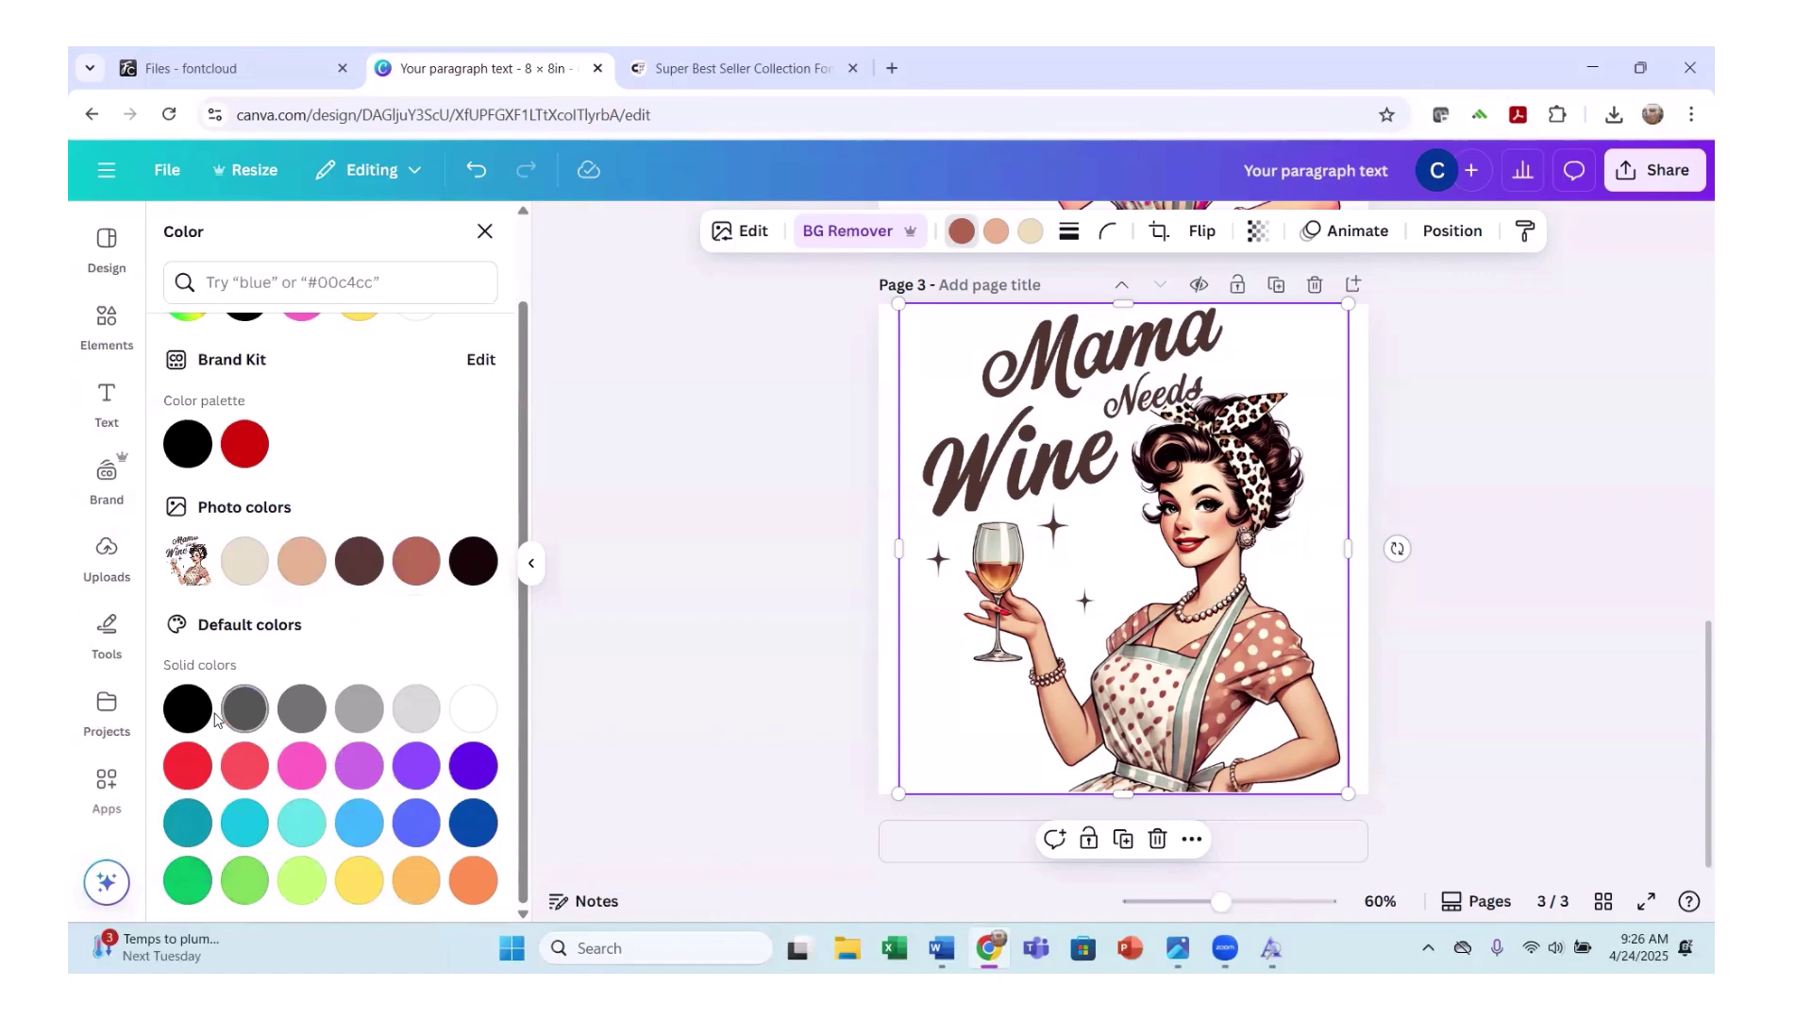
pyautogui.scroll(1, 193, 472)
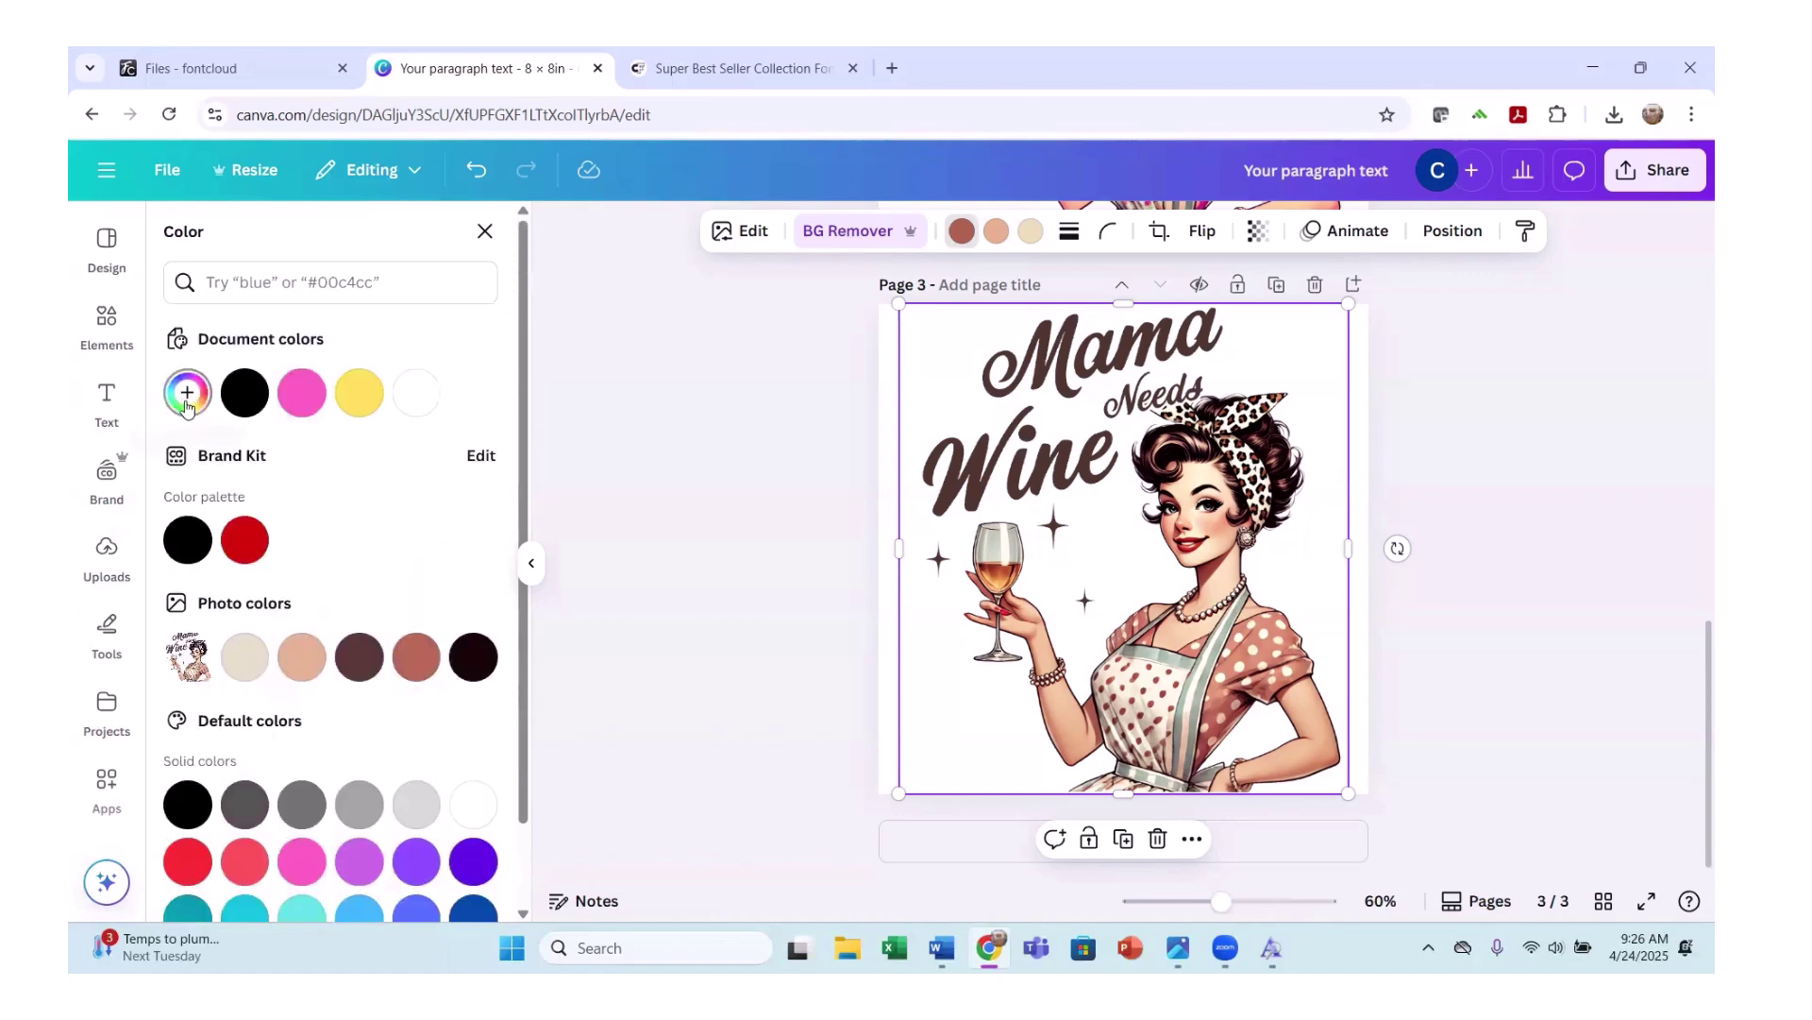
pyautogui.click(193, 396)
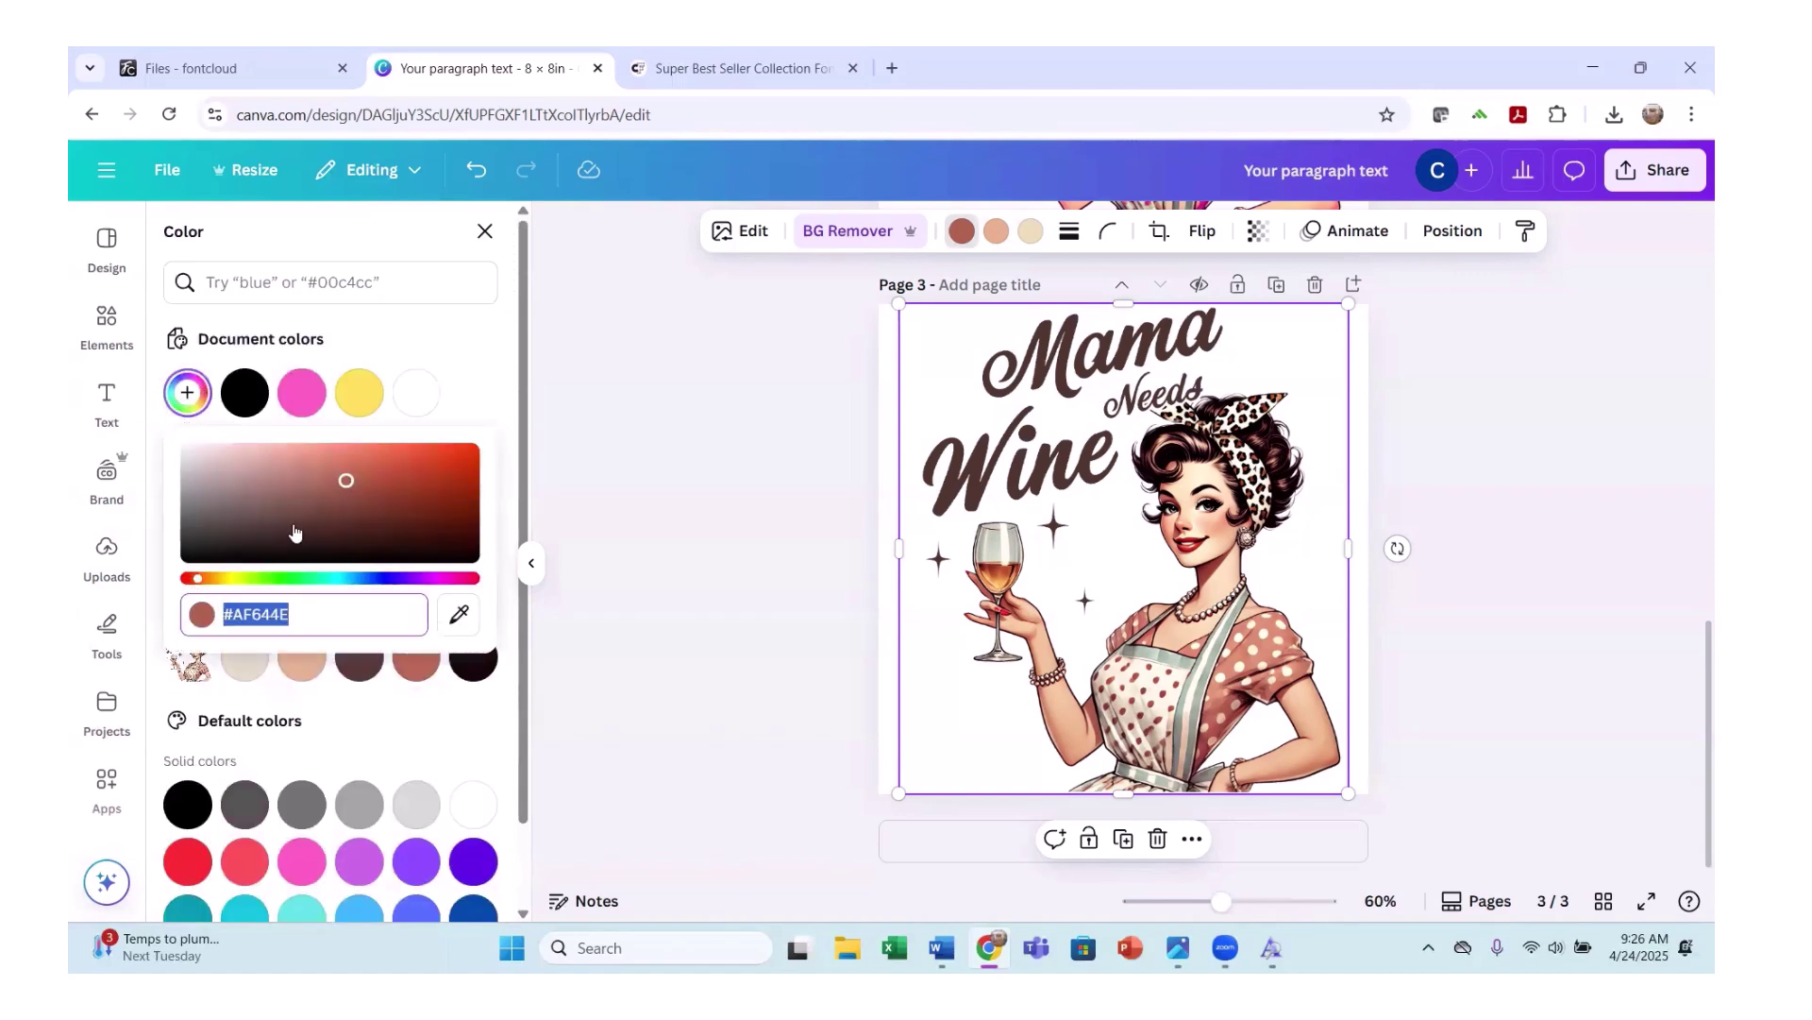
pyautogui.click(338, 488)
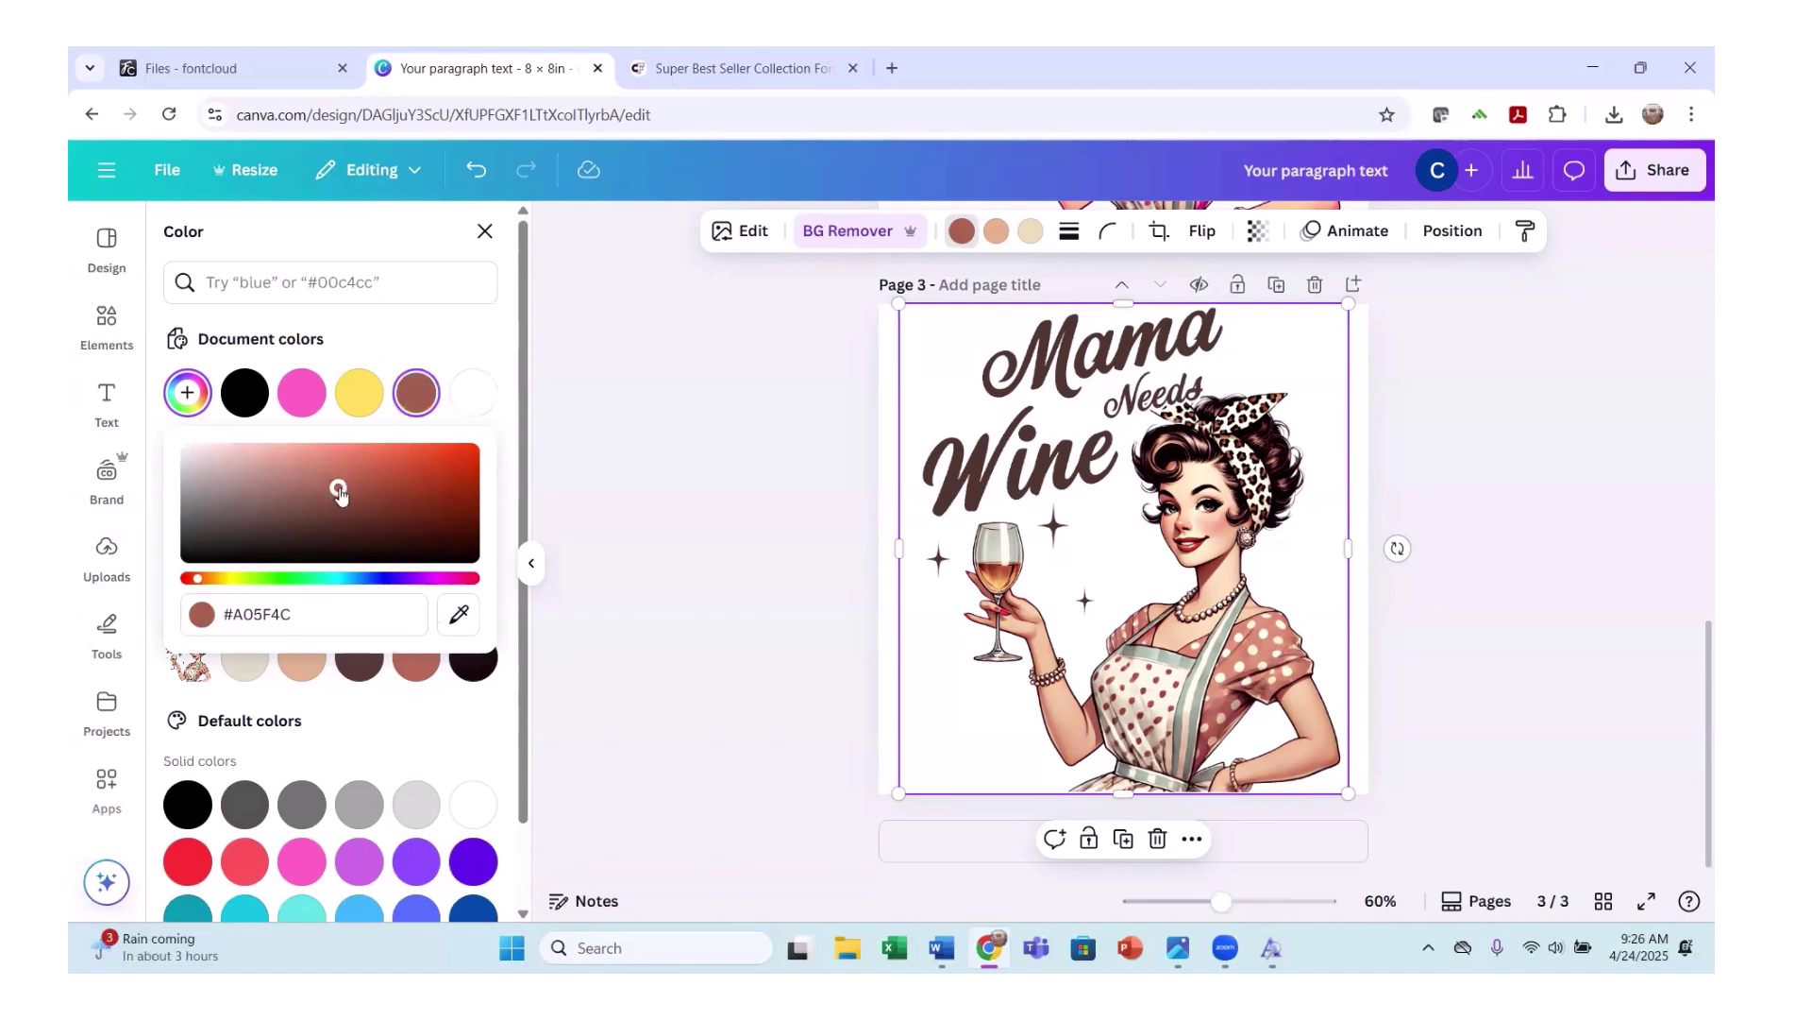
pyautogui.click(476, 726)
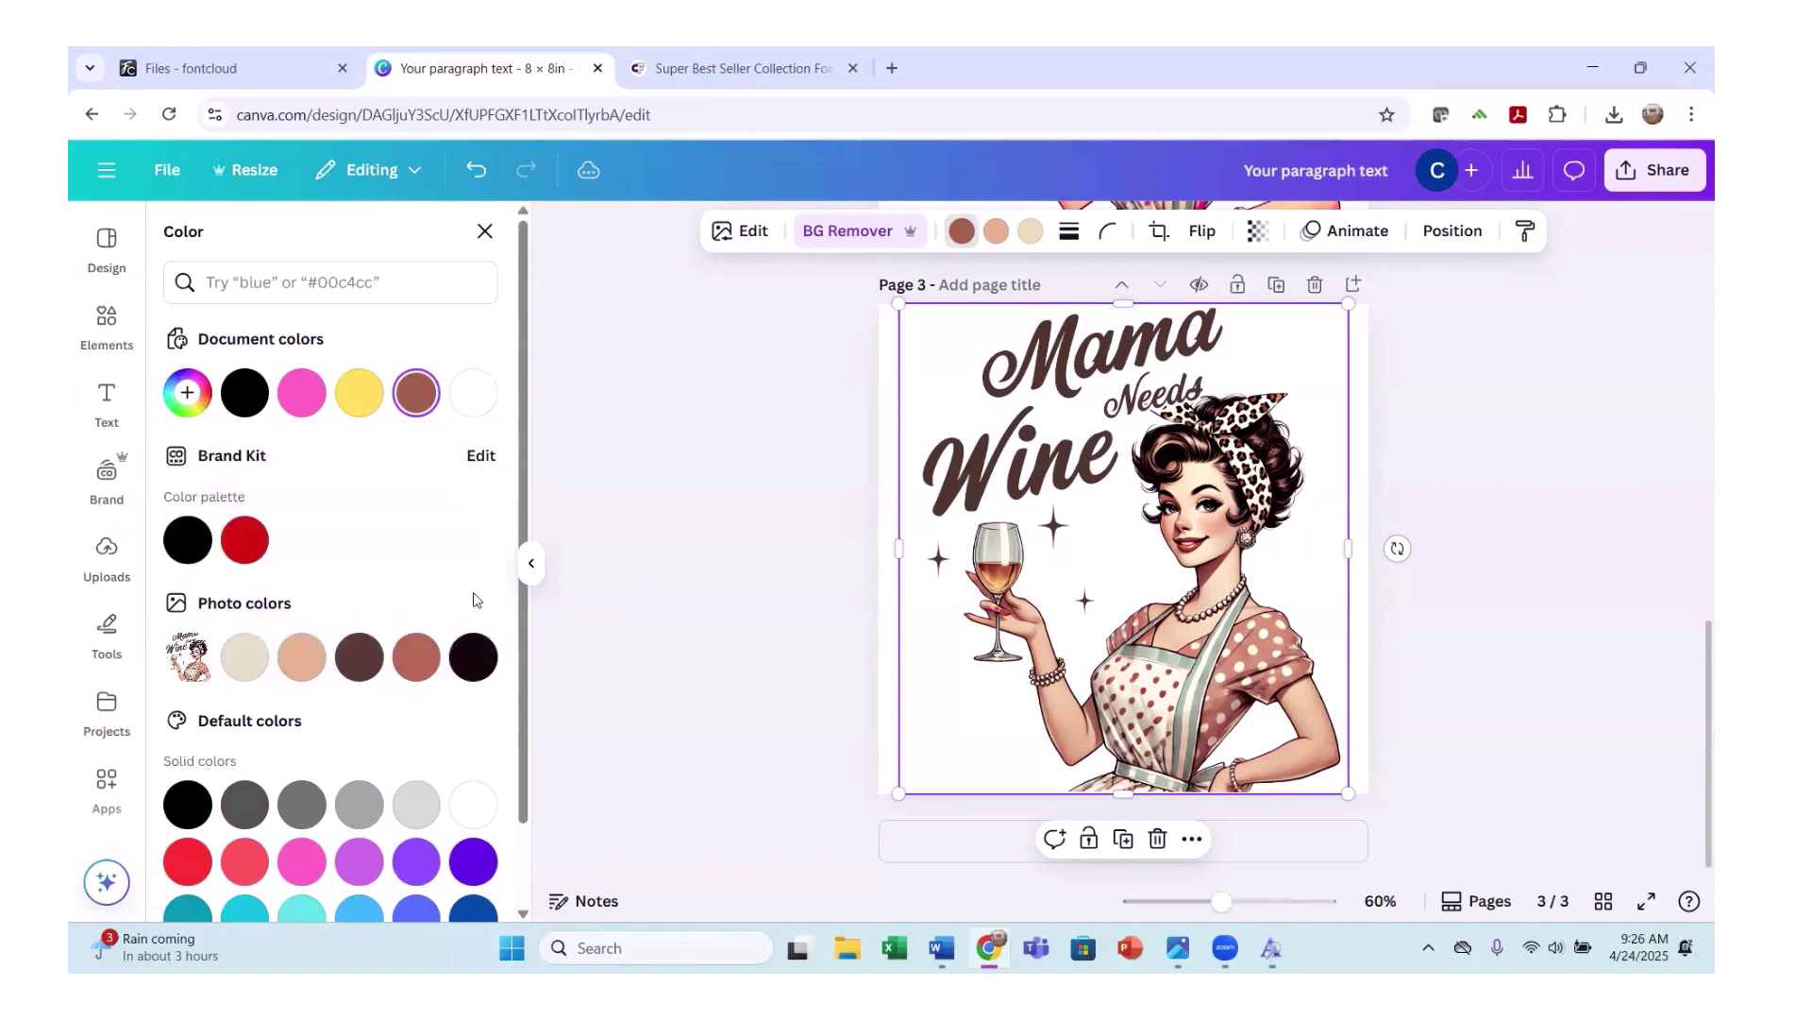
# Undo and redo the reddish-brown recolor of the Mama Needs Wine graphic twice to compare both versions.
pyautogui.click(475, 170)
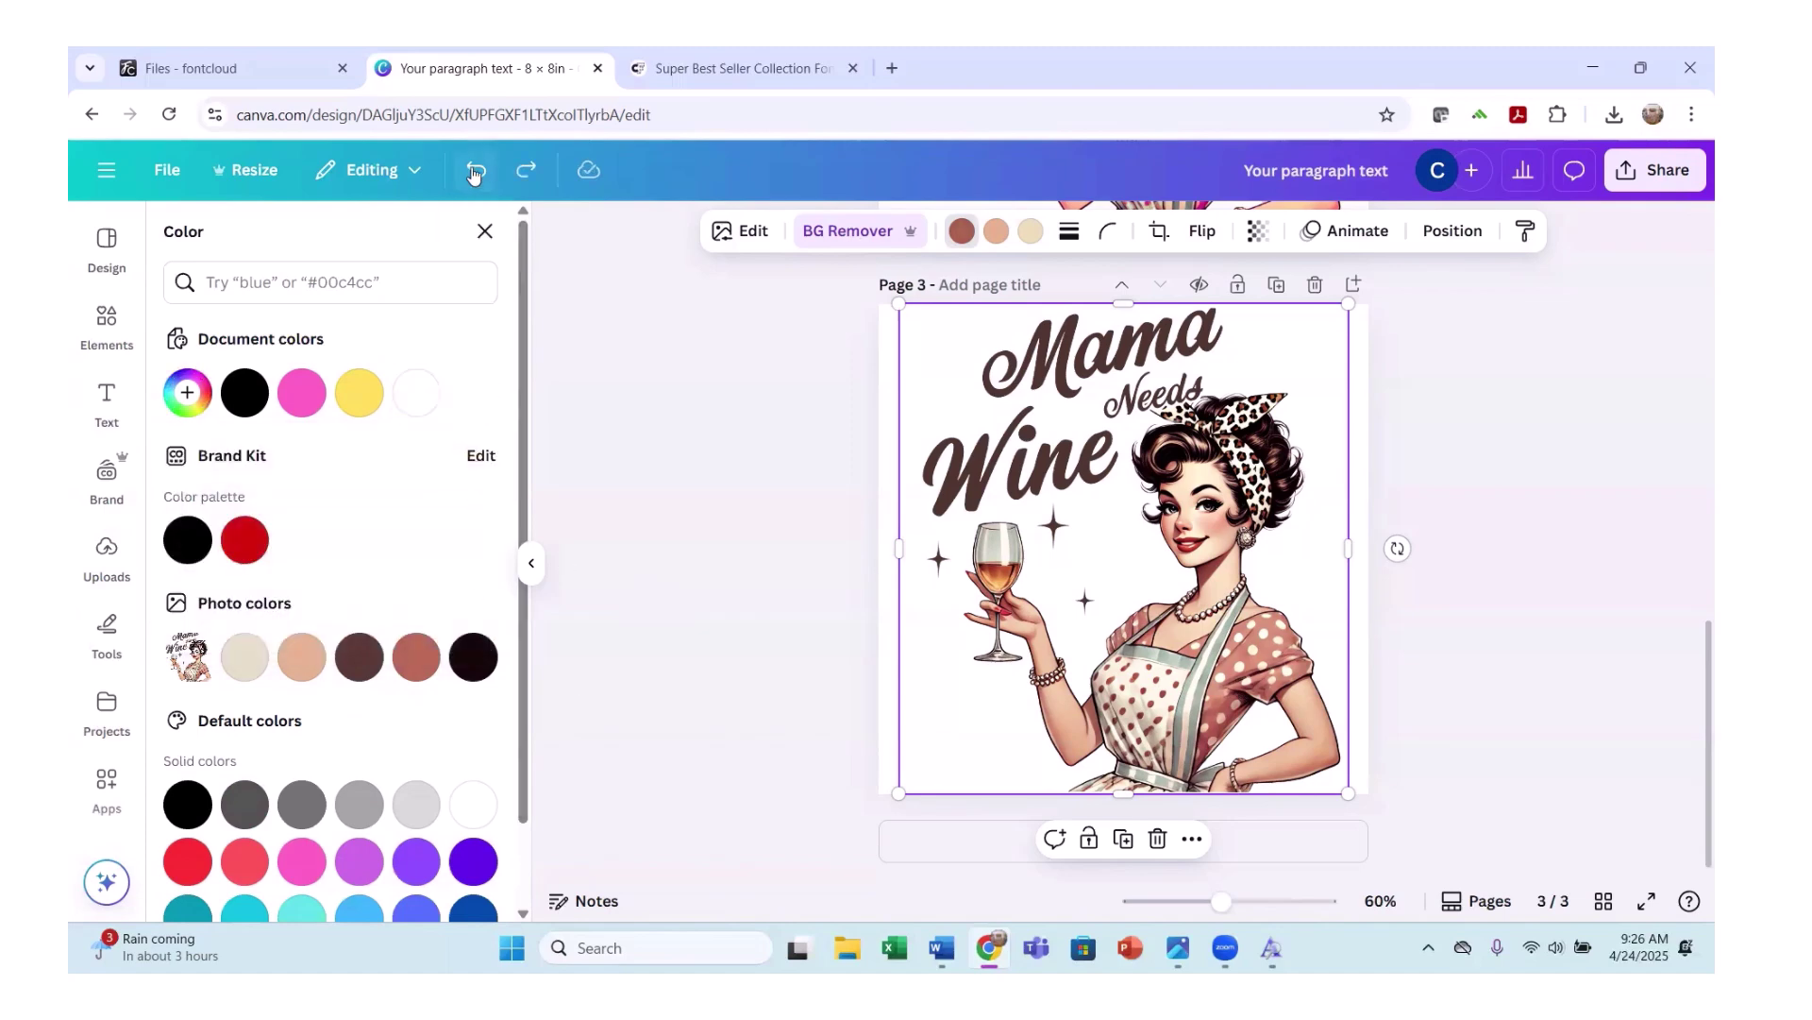
pyautogui.click(526, 170)
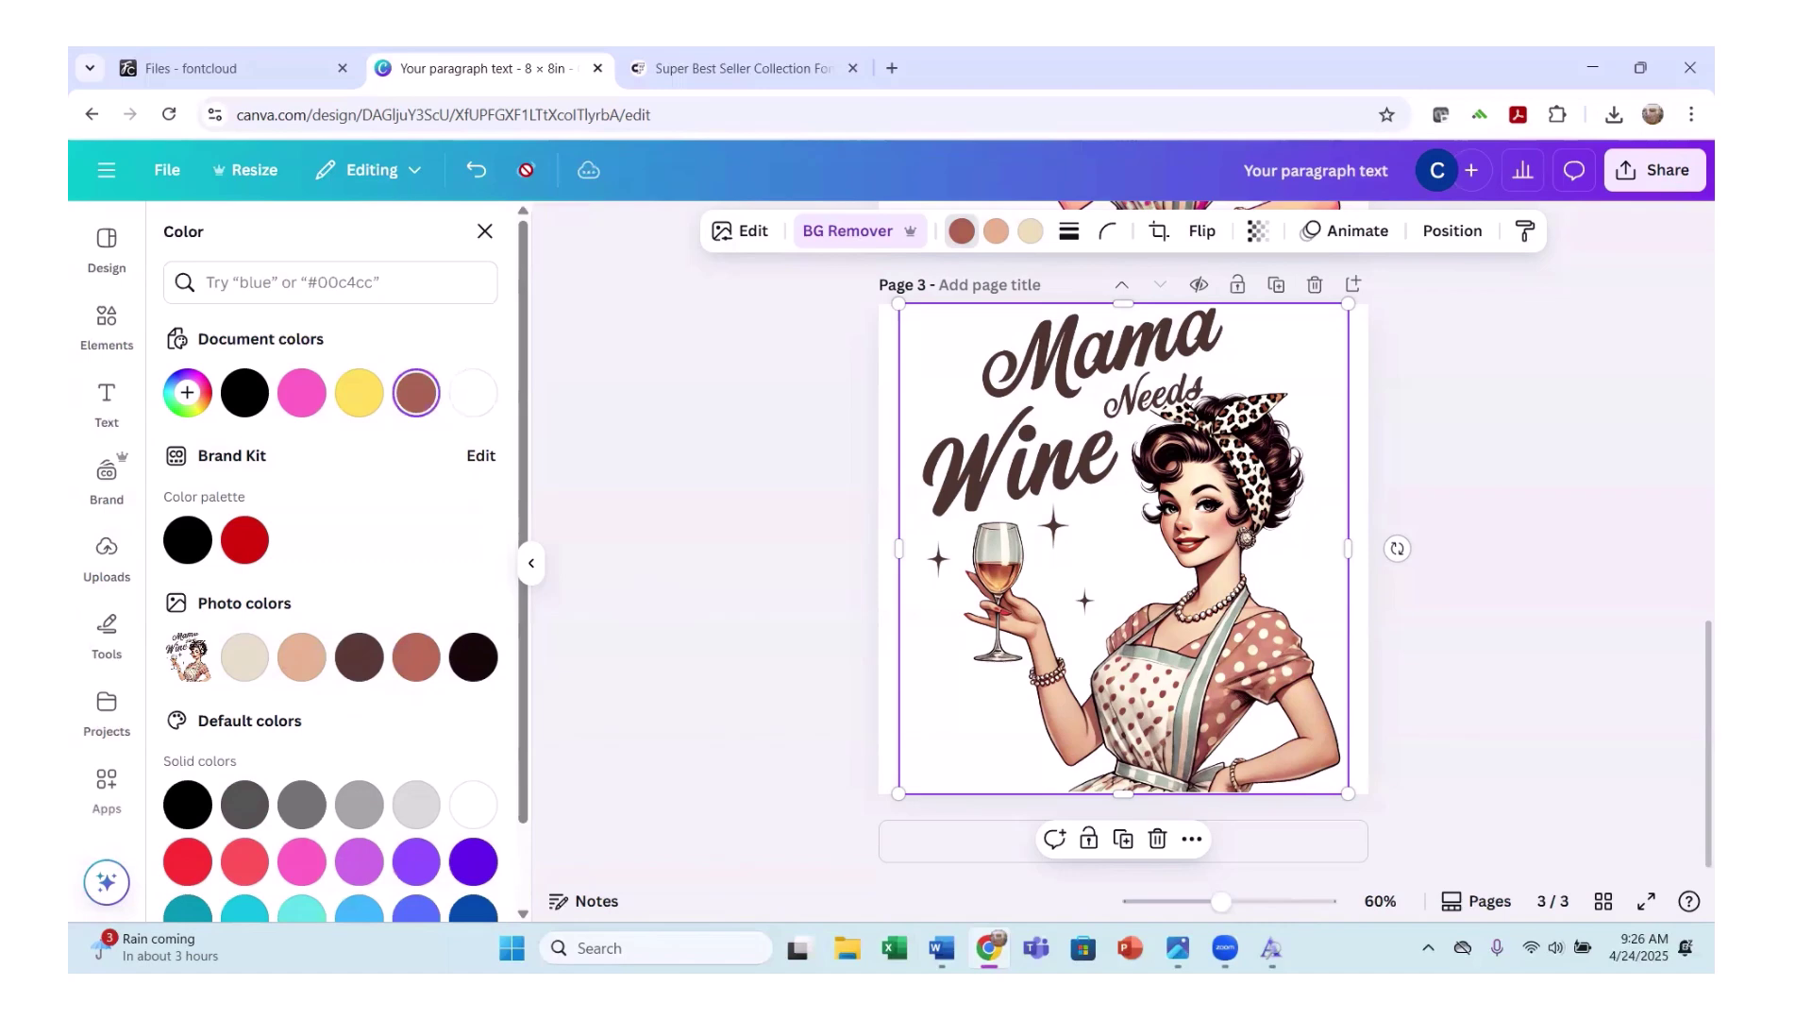
pyautogui.click(486, 182)
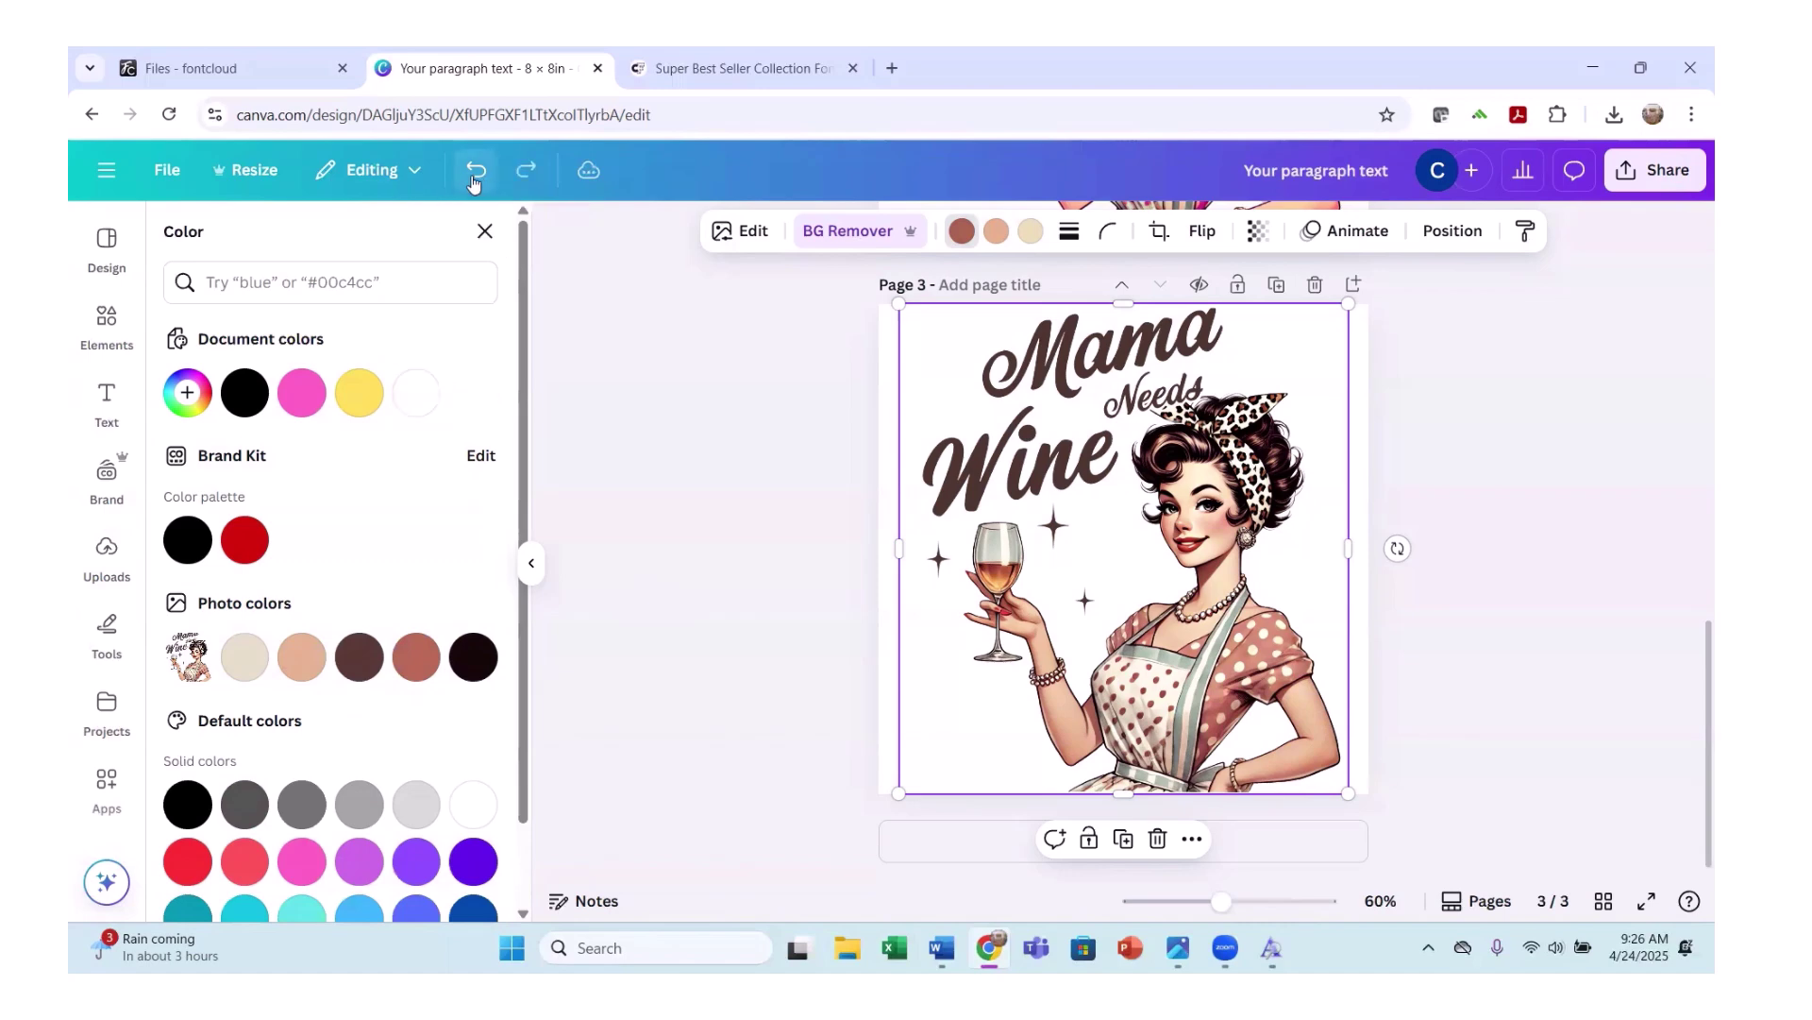
pyautogui.click(527, 170)
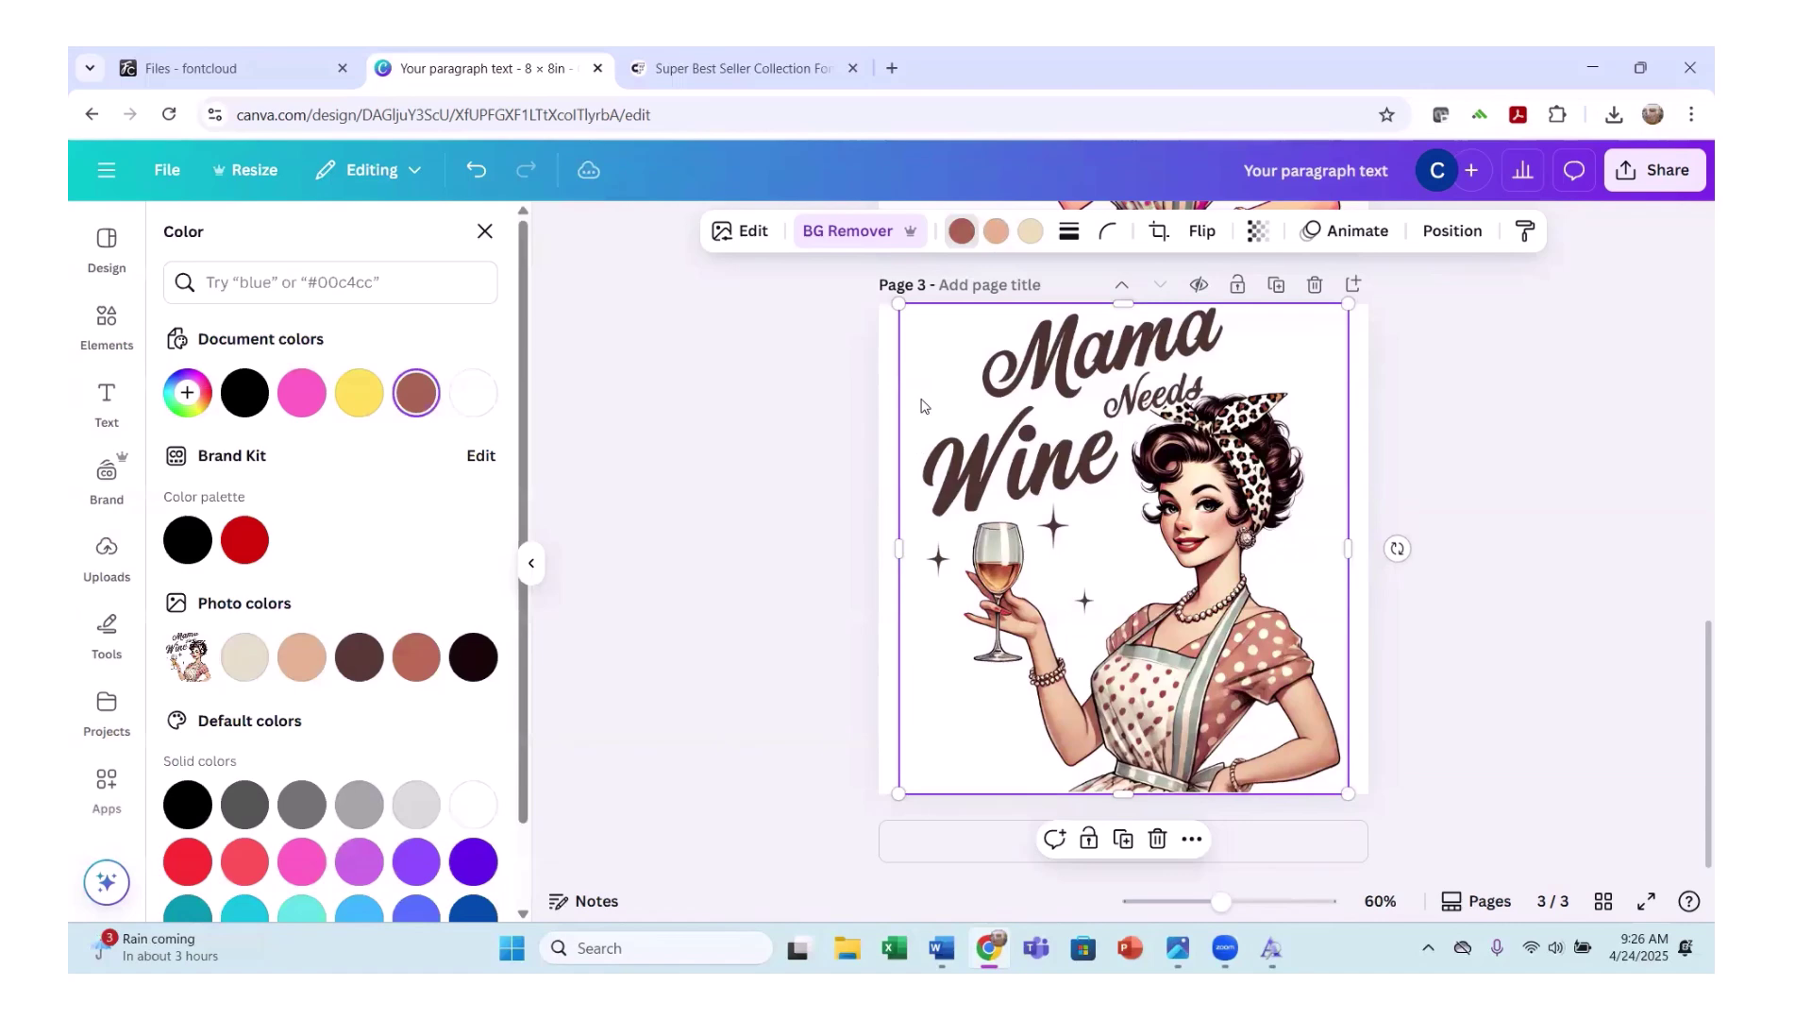
# Erase the three small stars around the wine glass in the page 3 graphic with Magic Eraser at brush size 40.
pyautogui.click(746, 232)
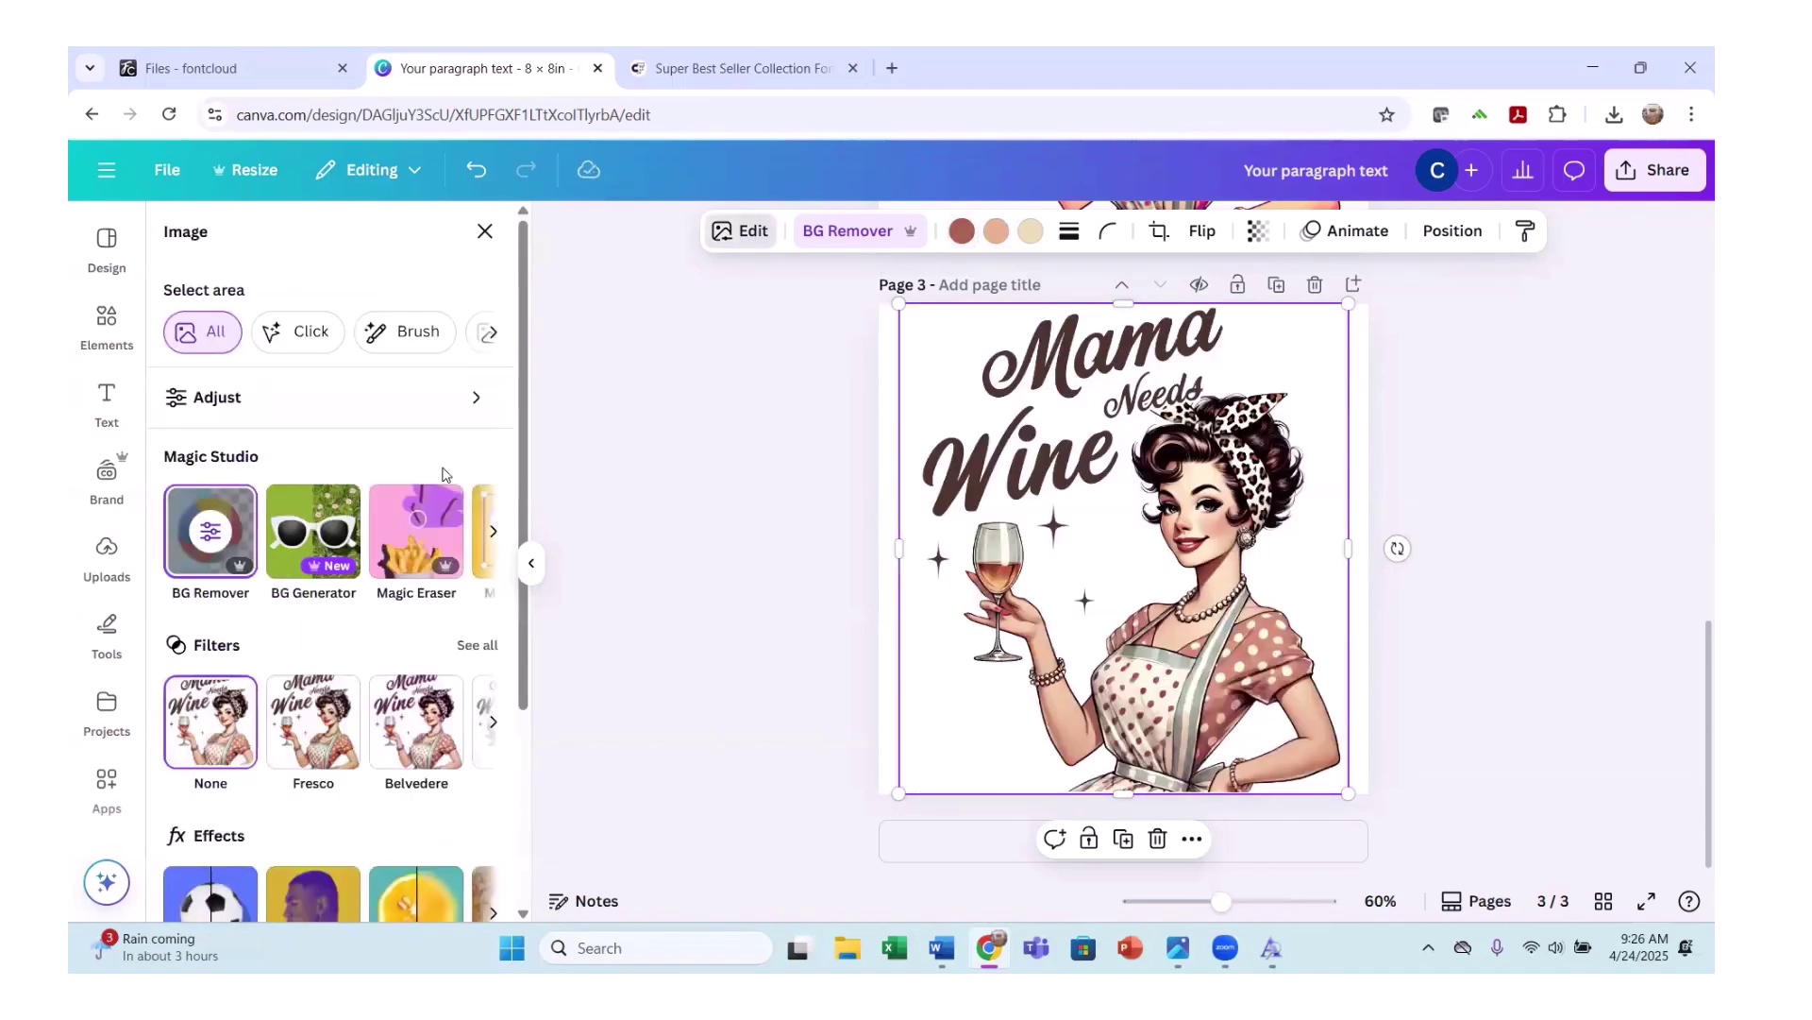
pyautogui.click(398, 561)
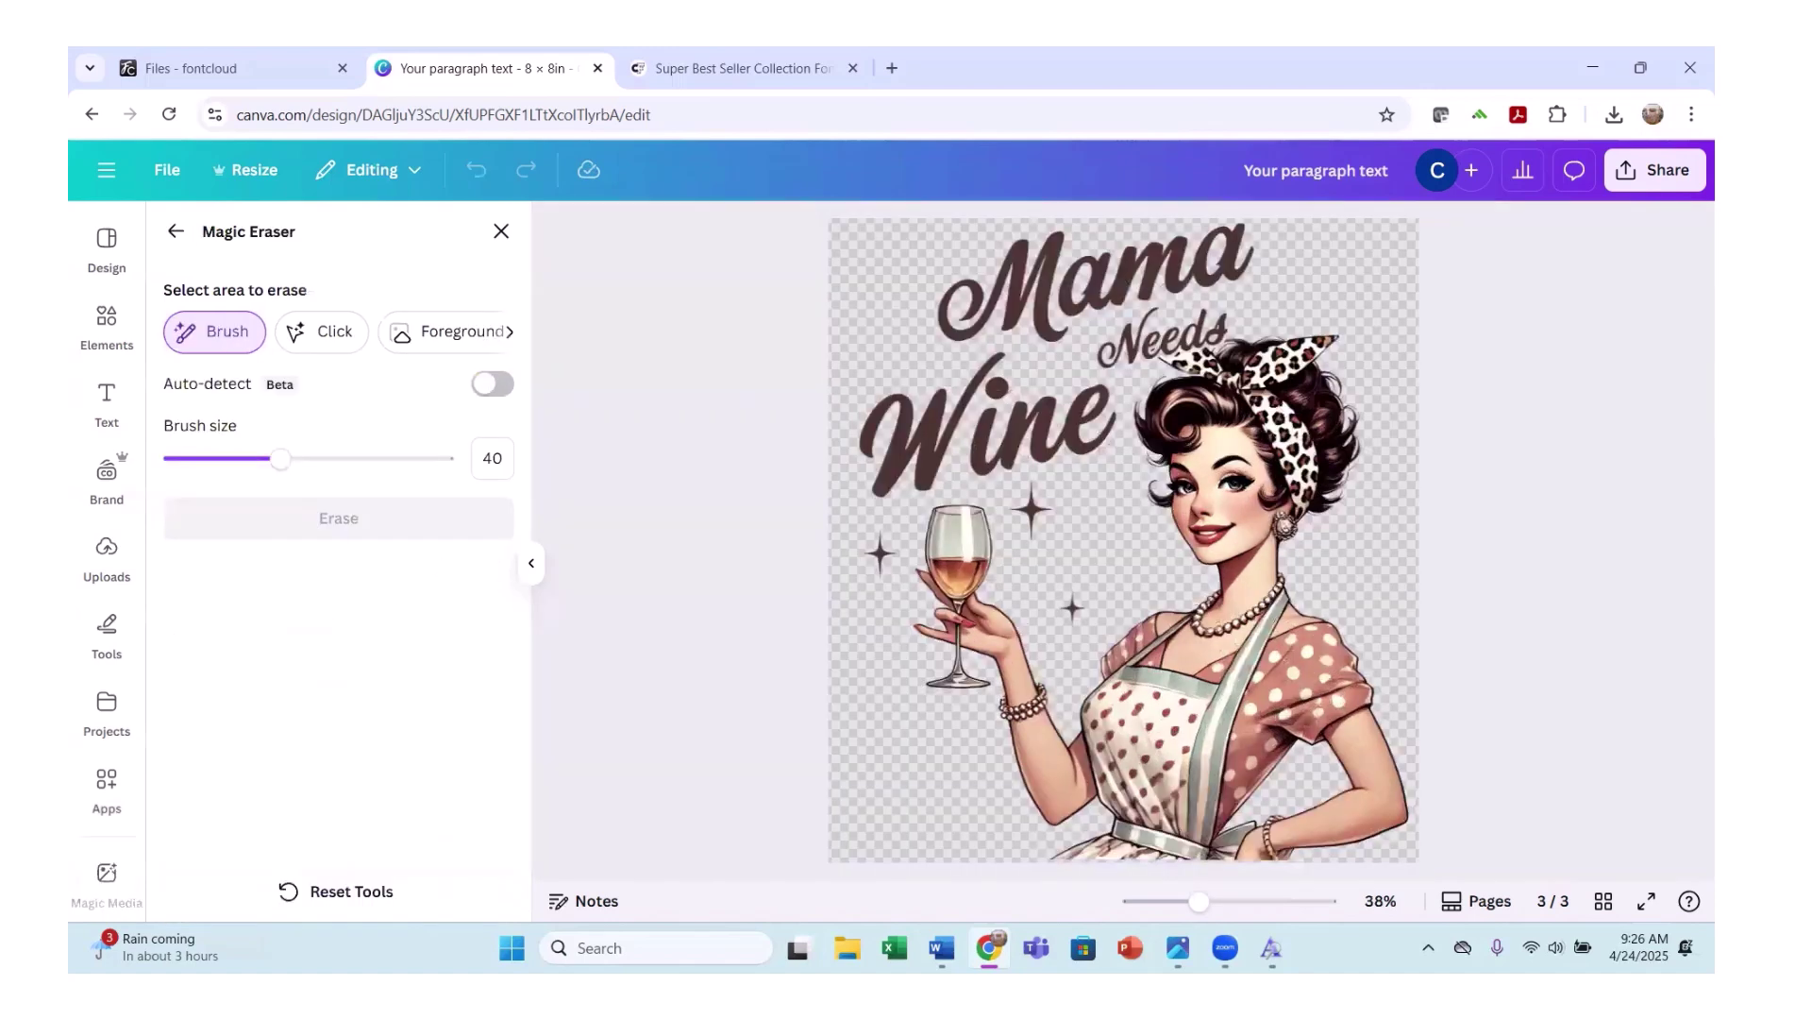
pyautogui.click(1032, 513)
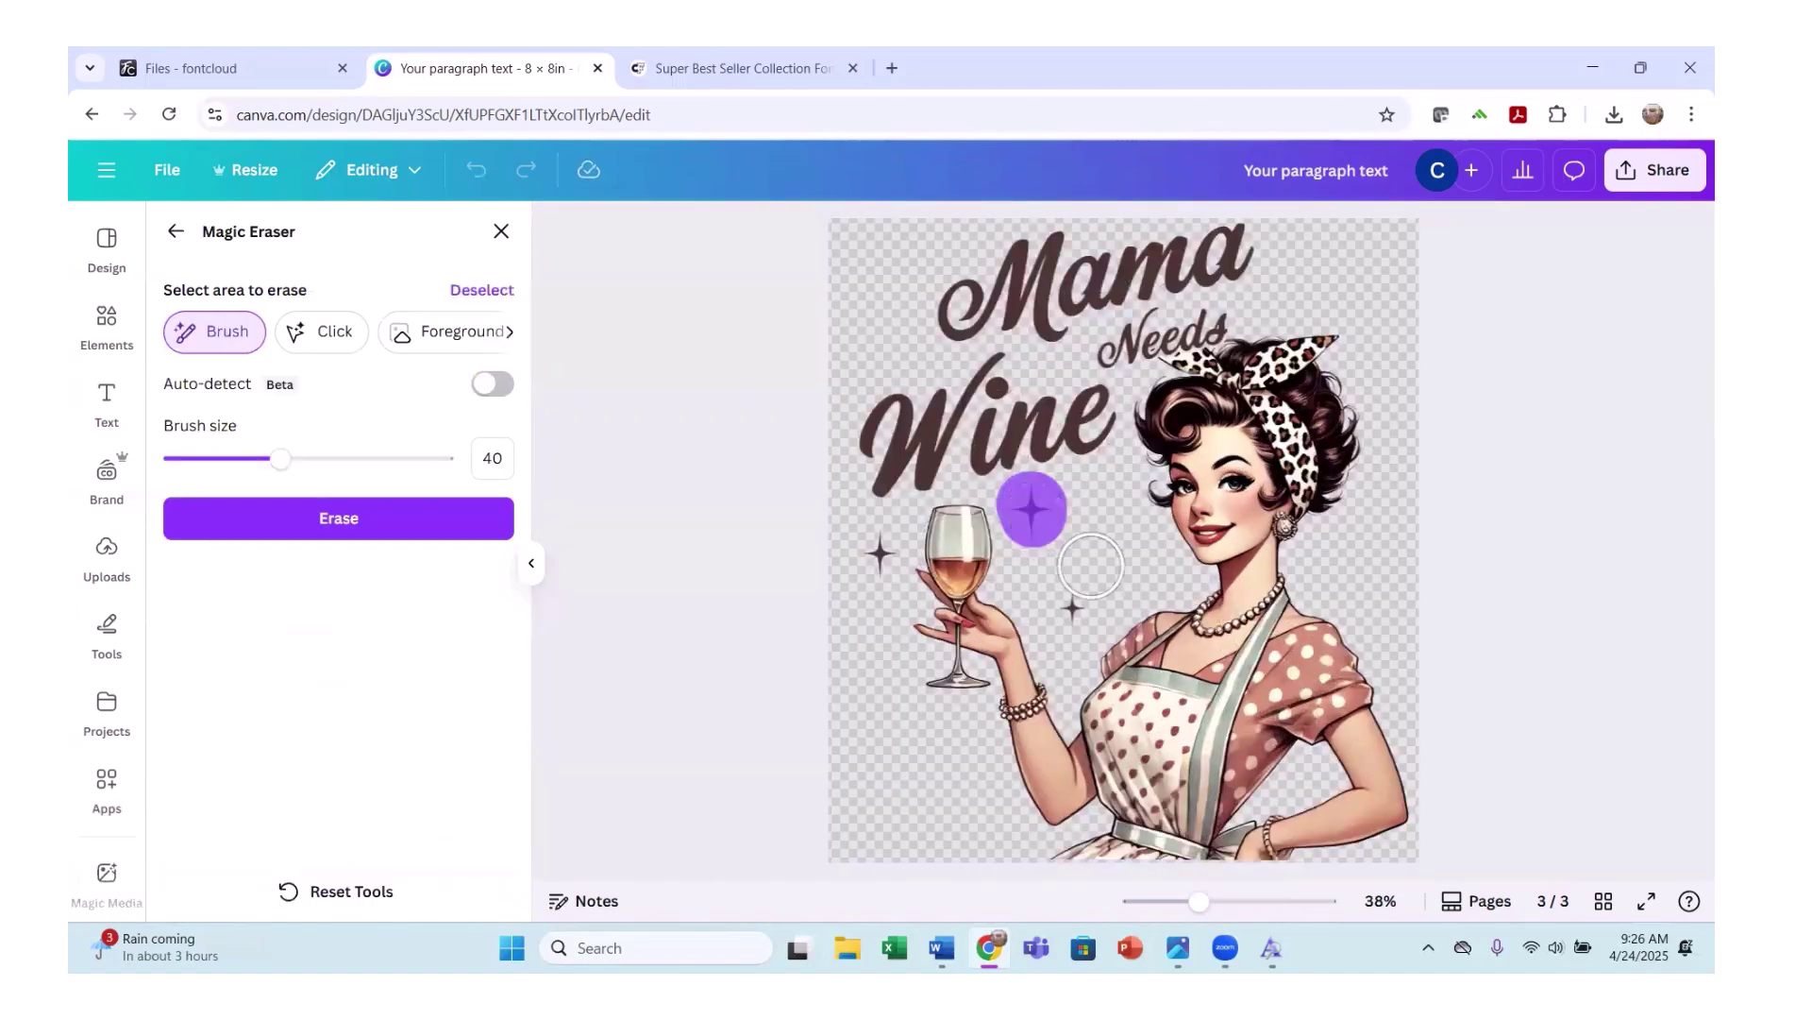
pyautogui.click(1078, 593)
pyautogui.click(876, 564)
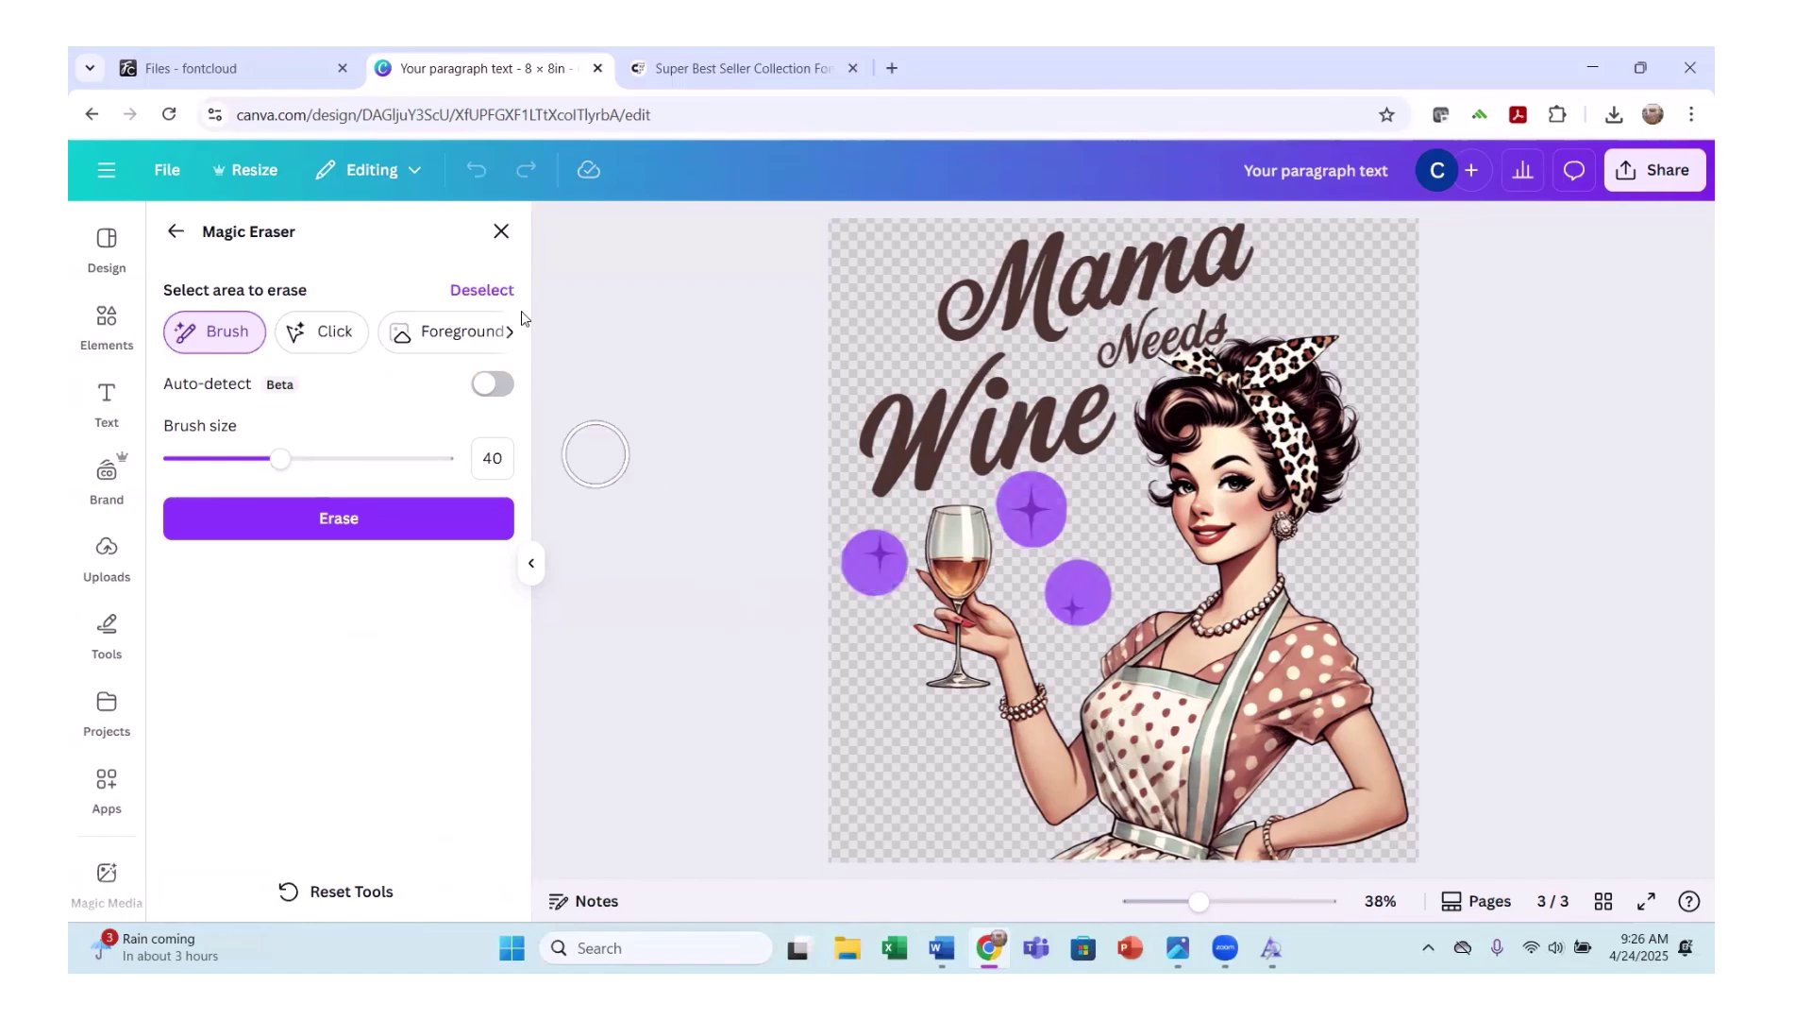
pyautogui.click(345, 536)
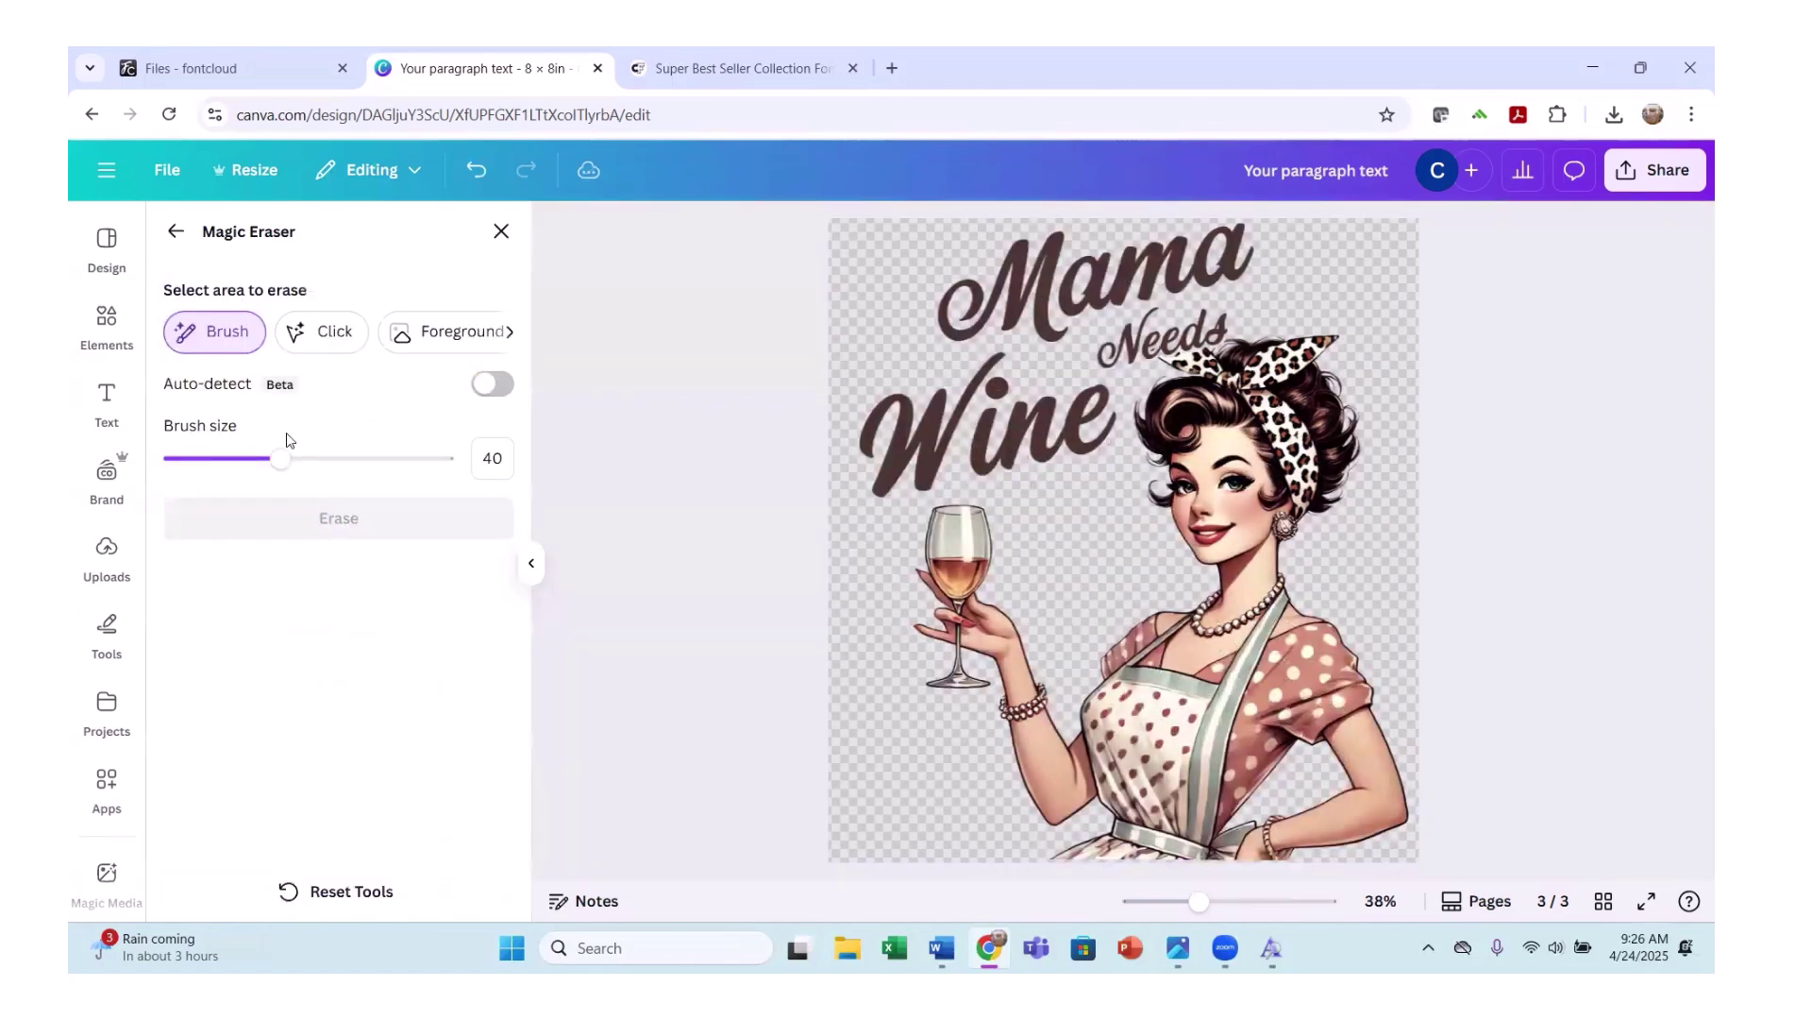
pyautogui.click(500, 232)
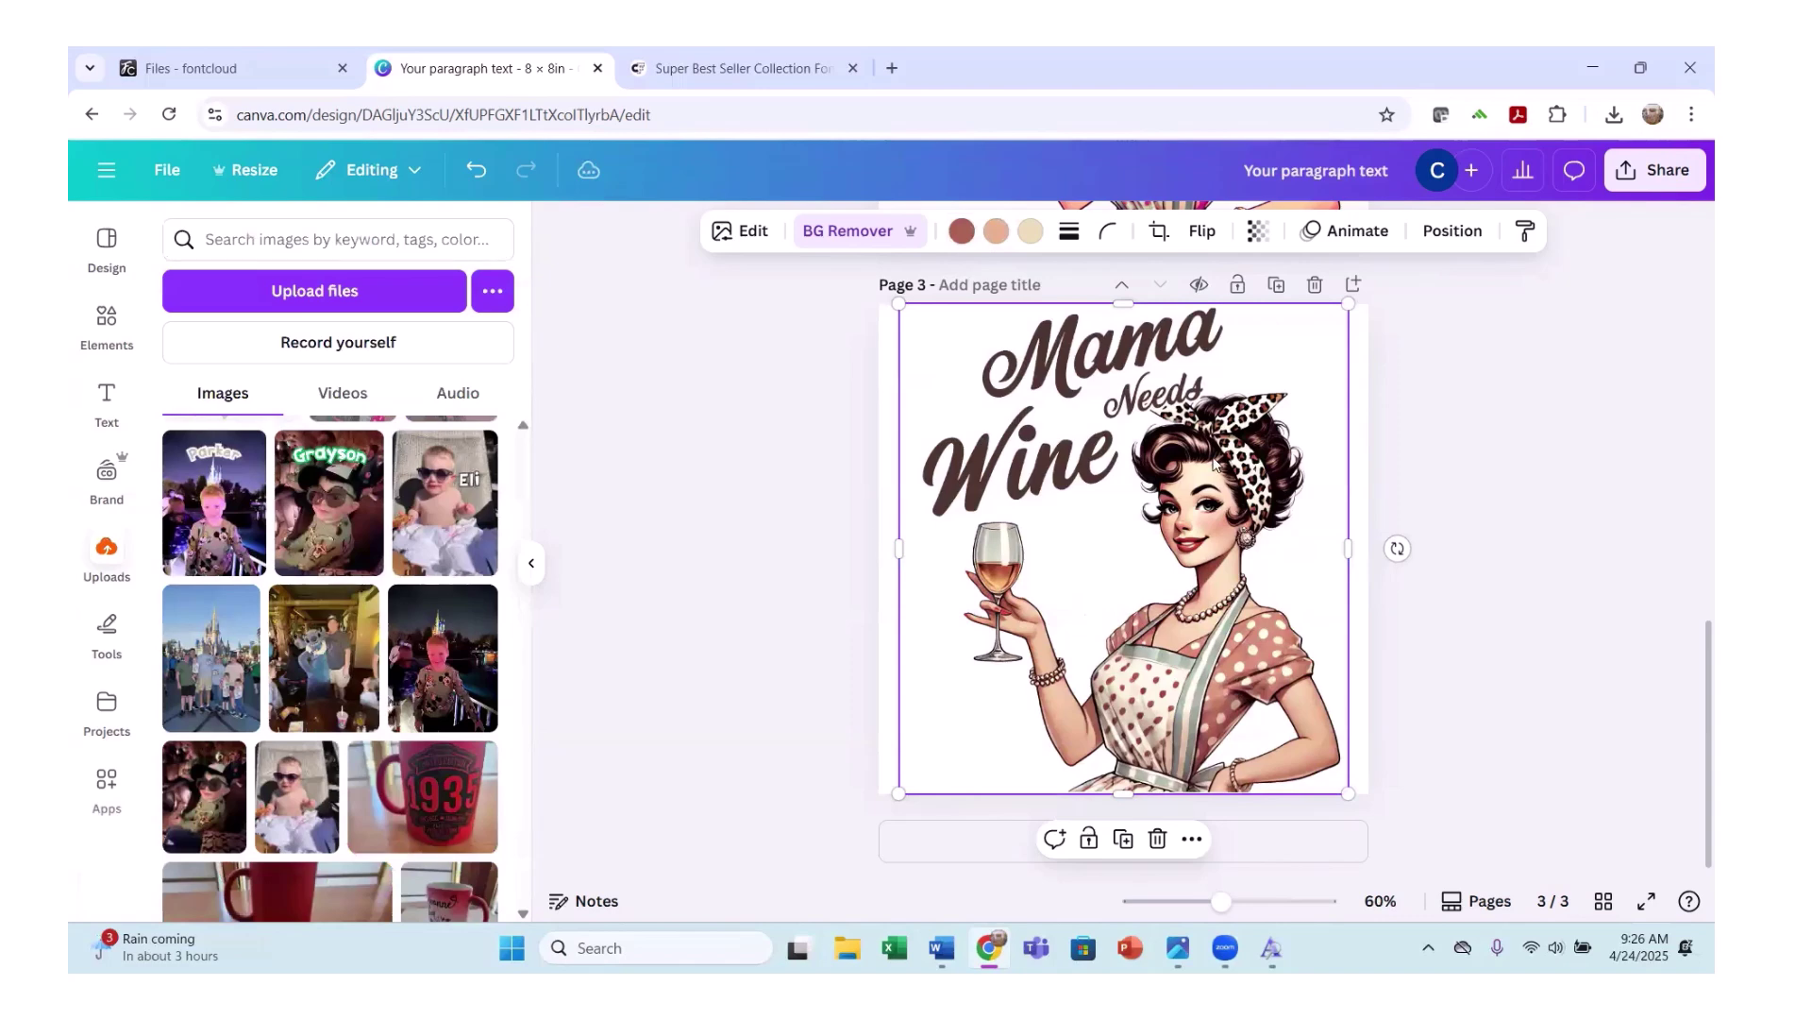
# Search the elements for "glitter" and add the pink glitter splatter graphic to page 3.
pyautogui.click(106, 321)
pyautogui.click(287, 242)
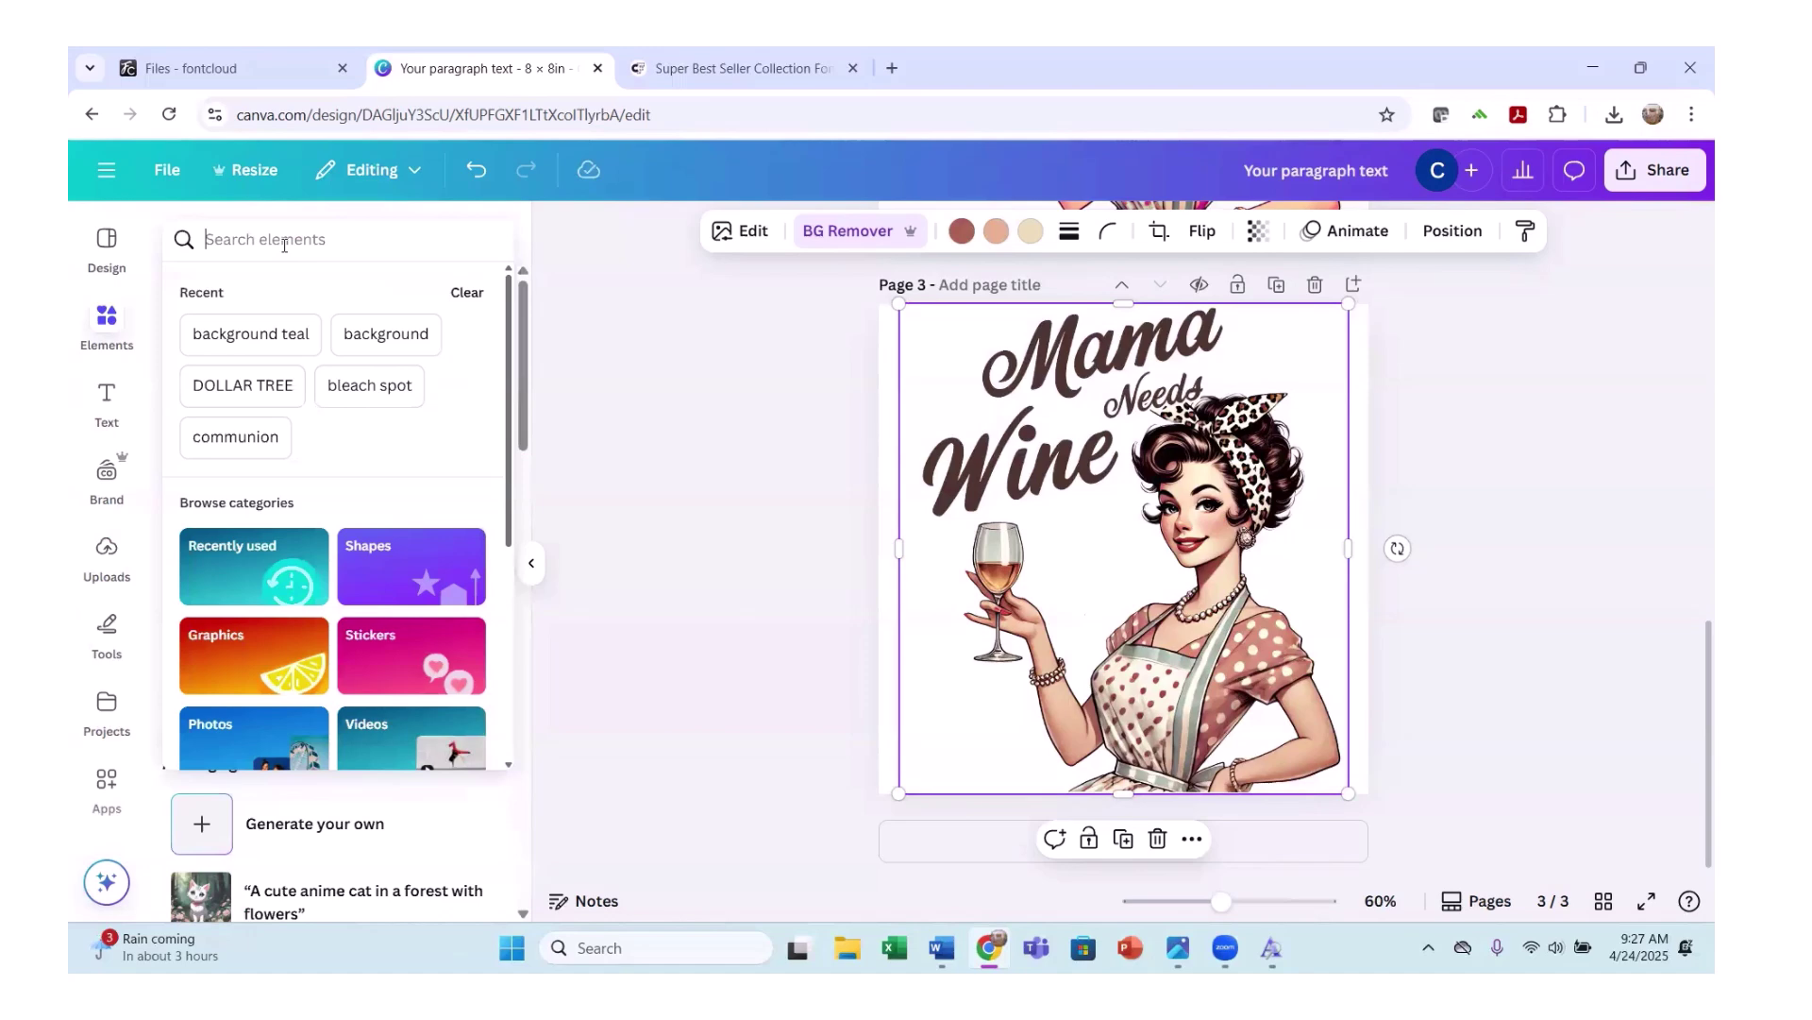
pyautogui.write('glit')
pyautogui.write('ter')
pyautogui.press('Return')
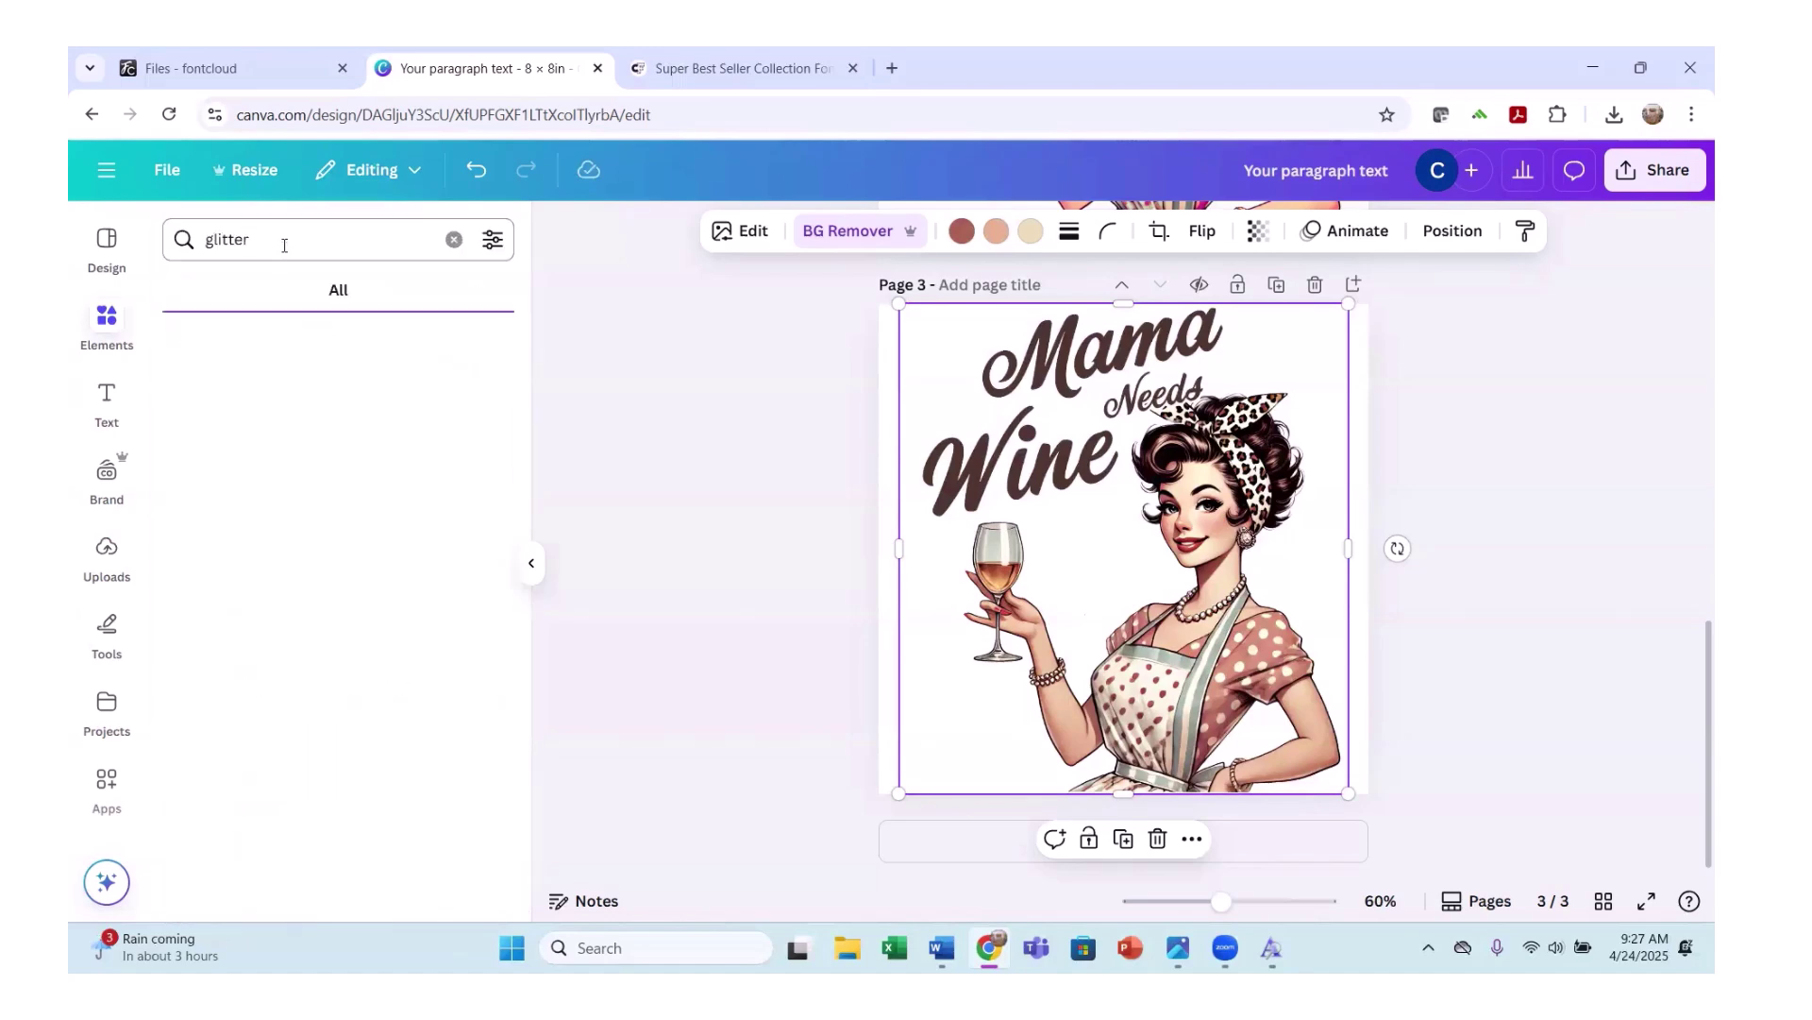
pyautogui.click(224, 437)
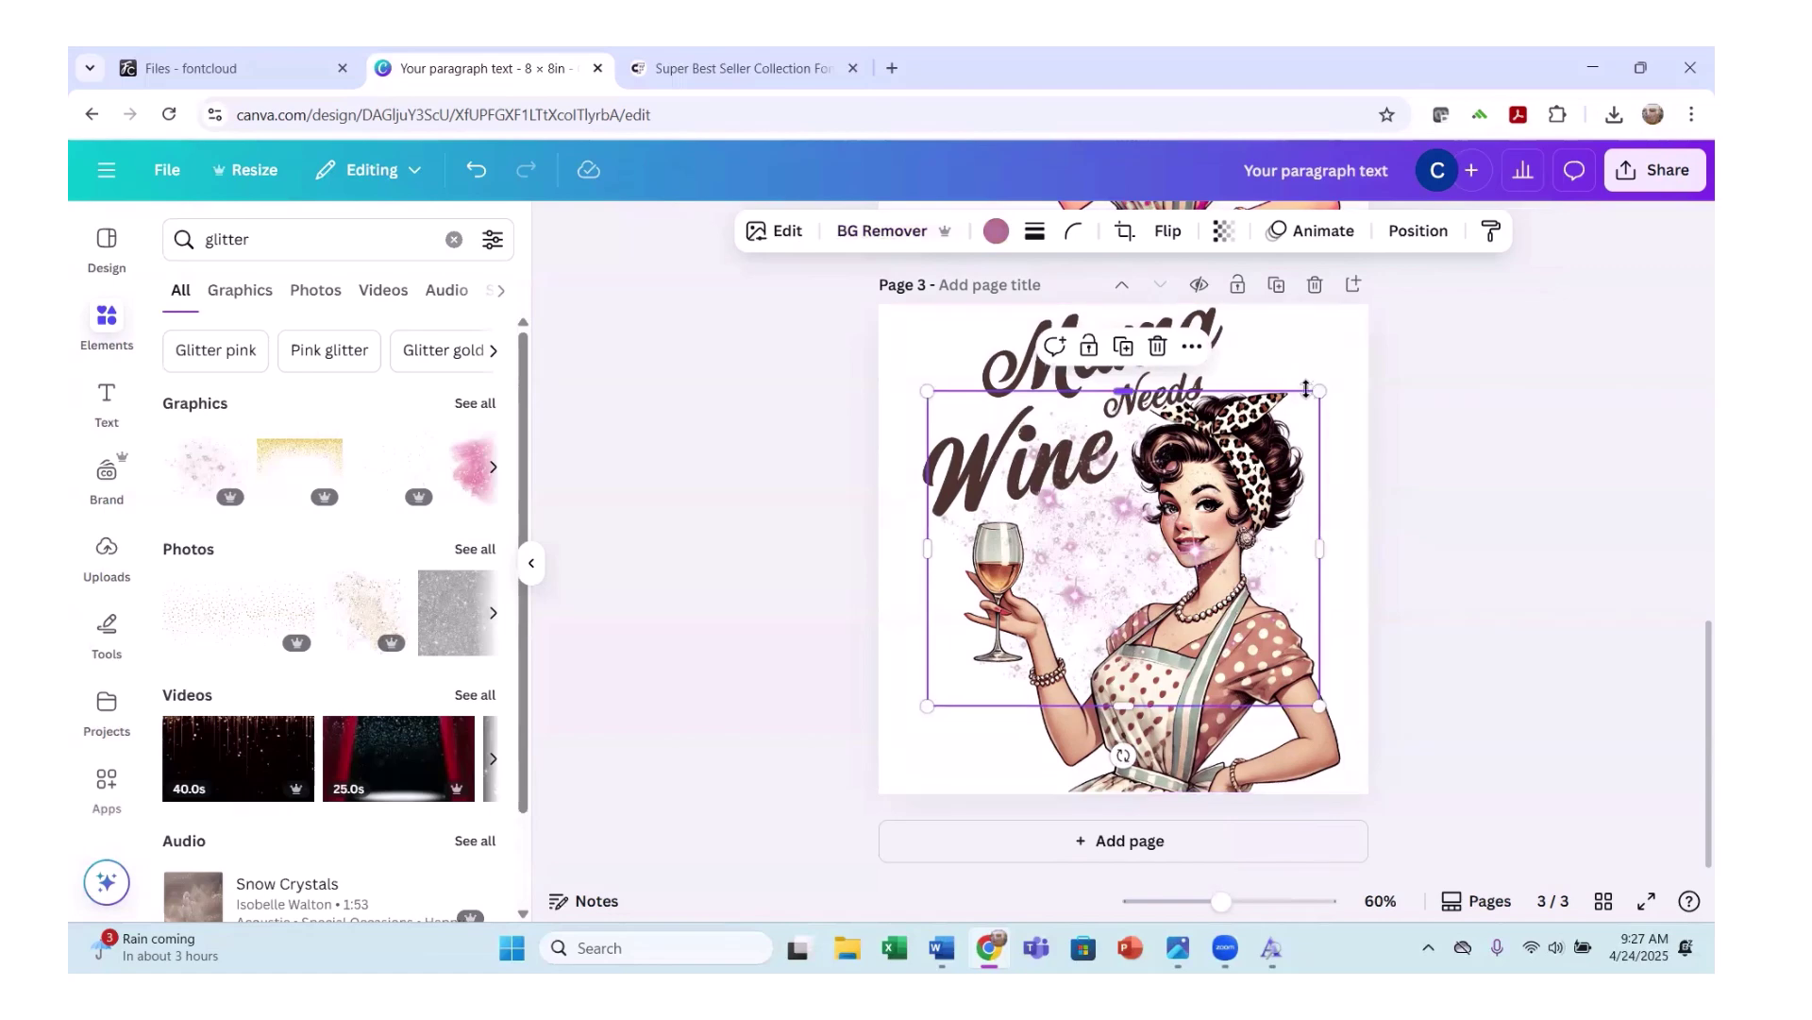
# Enlarge the glitter graphic to about 7.86 by 6.3 in and send it to the back, behind the Mama Needs Wine graphic.
pyautogui.moveTo(1317, 388); pyautogui.dragTo(1369, 352)
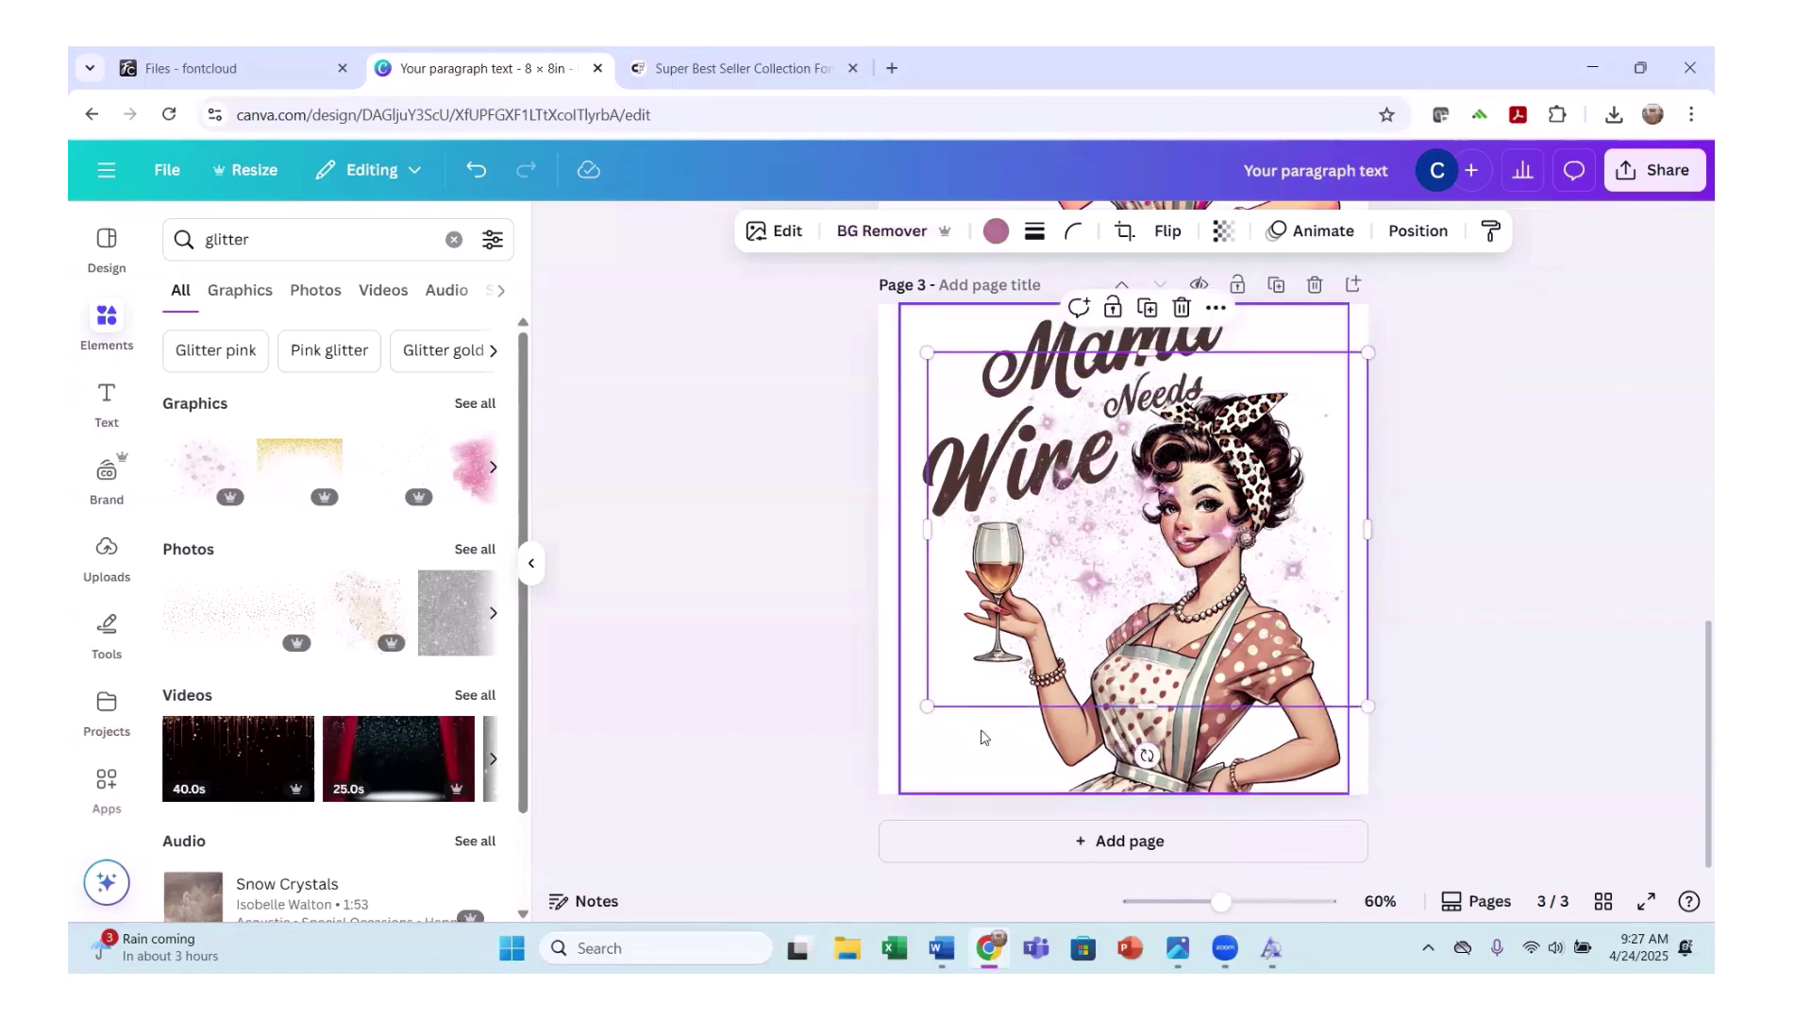
pyautogui.moveTo(923, 708); pyautogui.dragTo(885, 738)
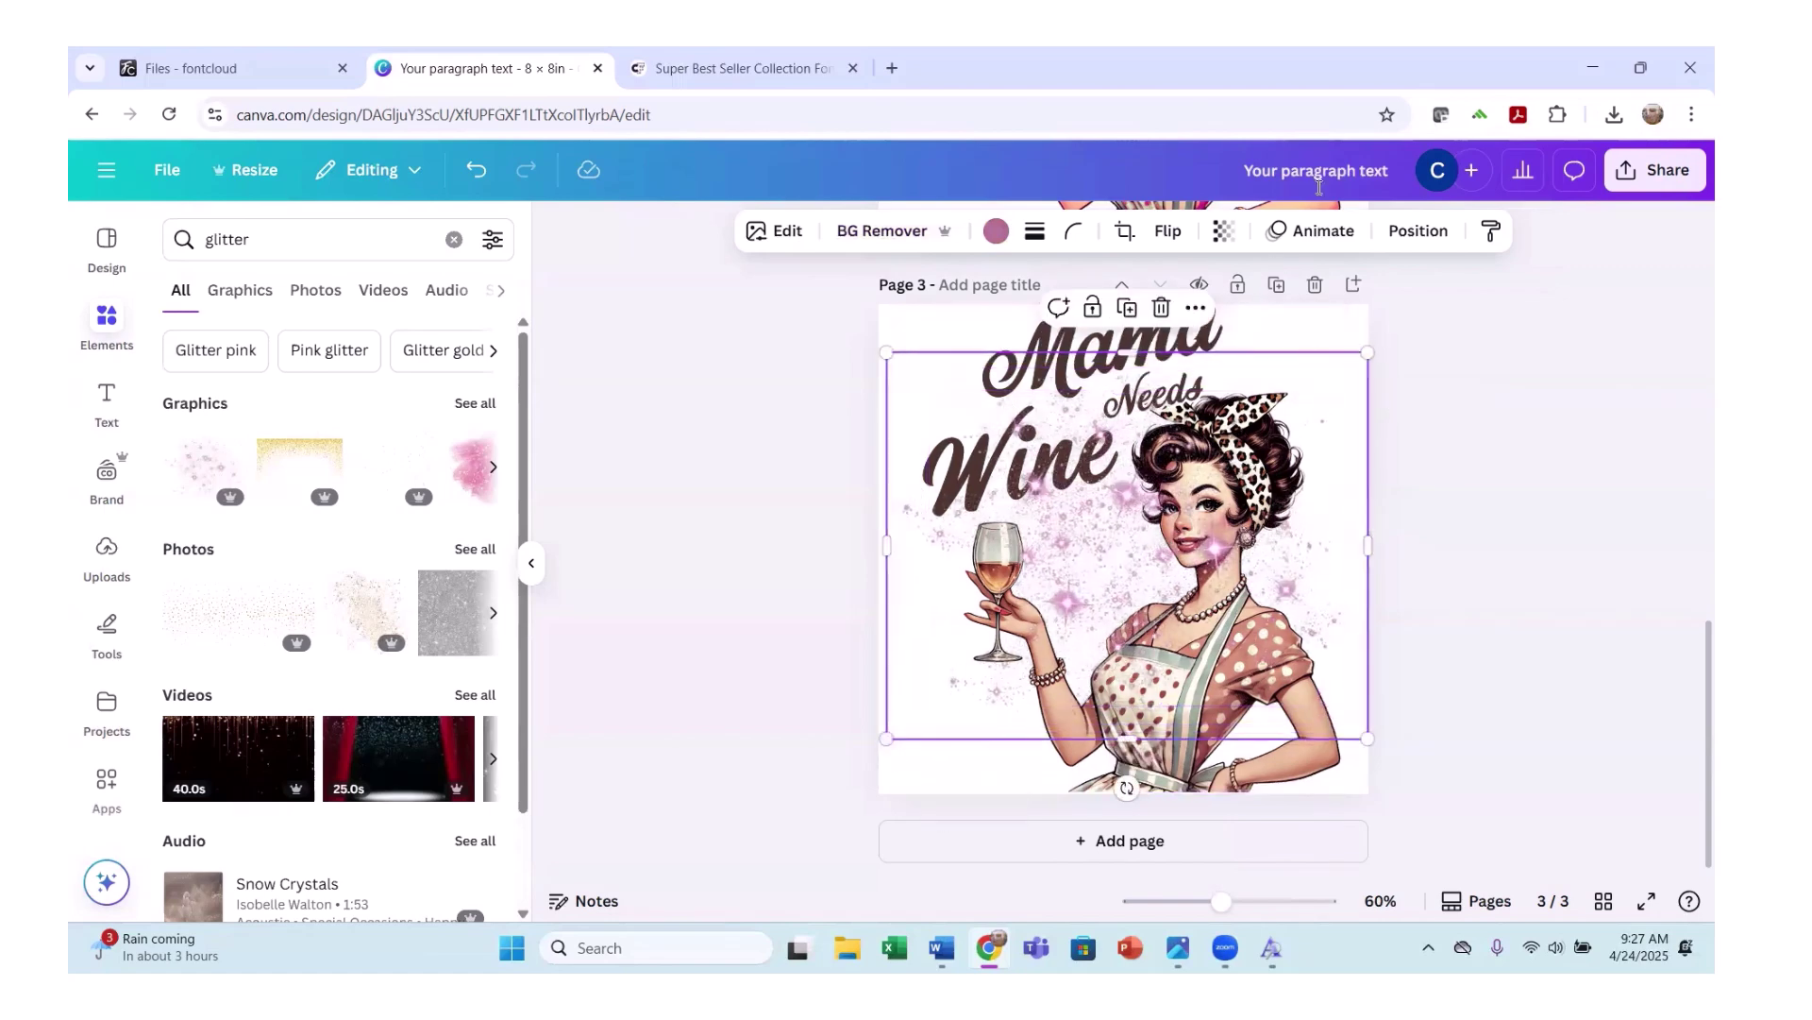
pyautogui.click(1399, 238)
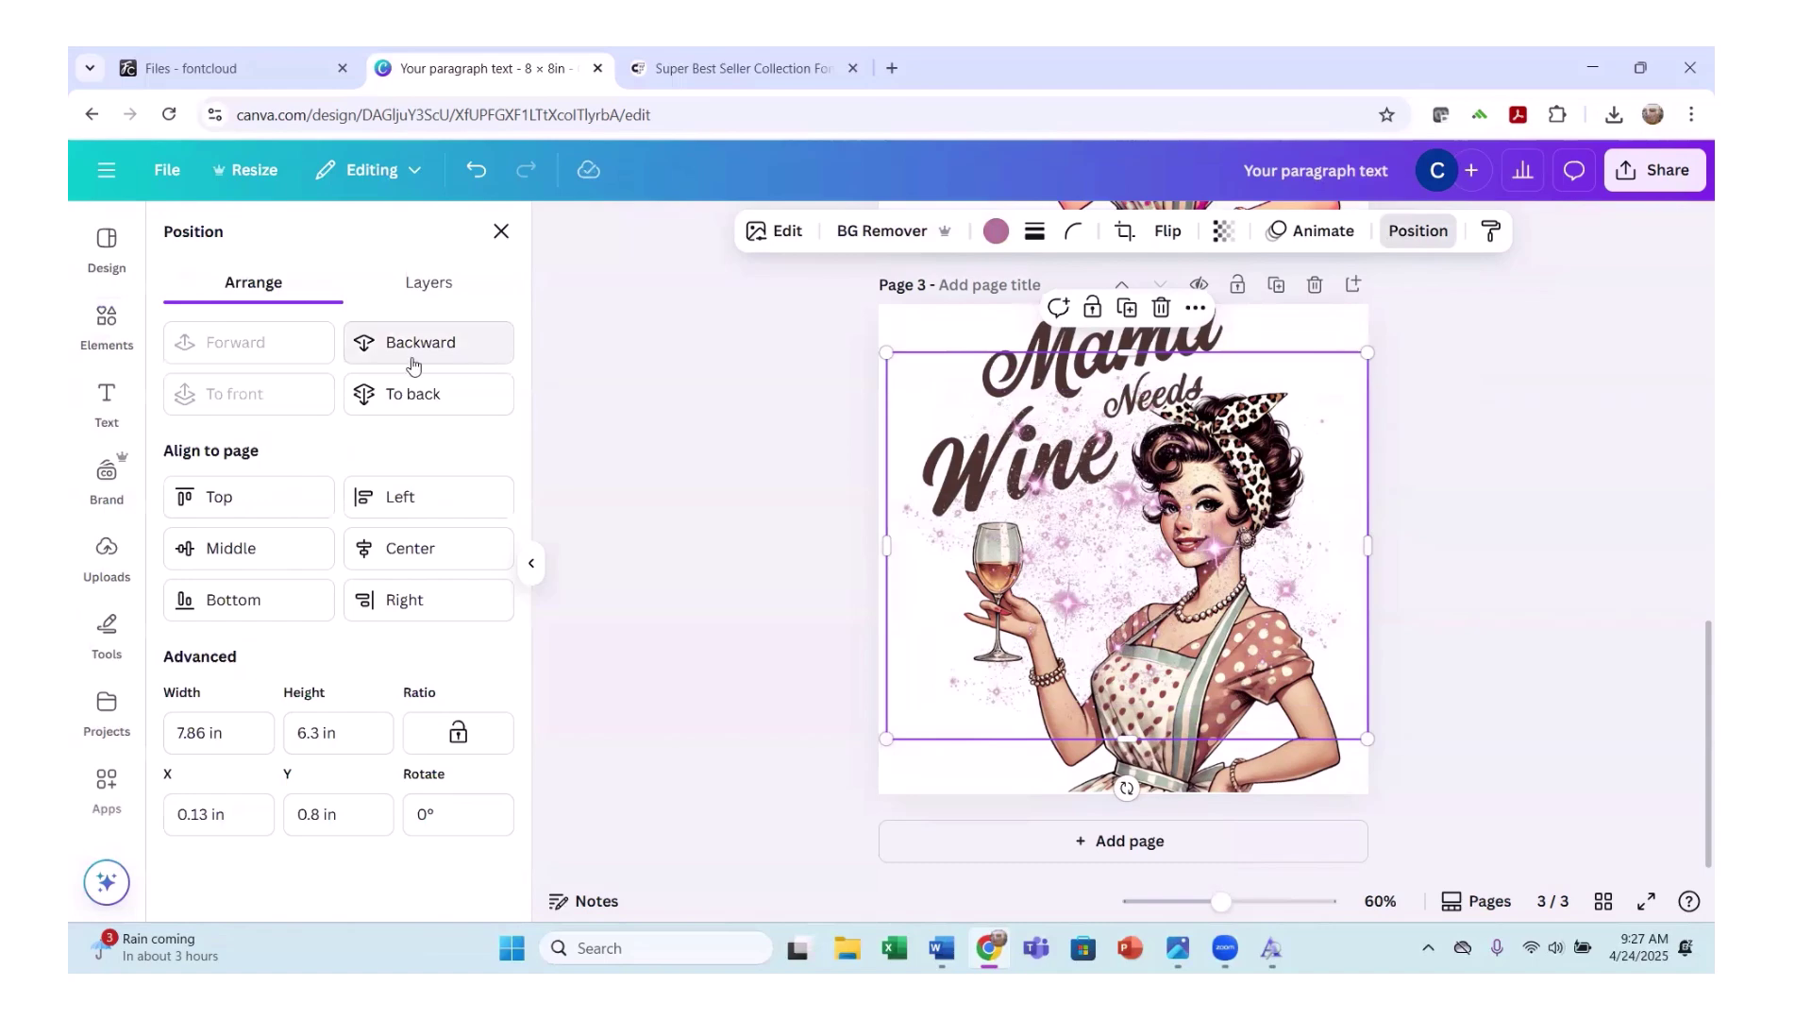
pyautogui.click(397, 401)
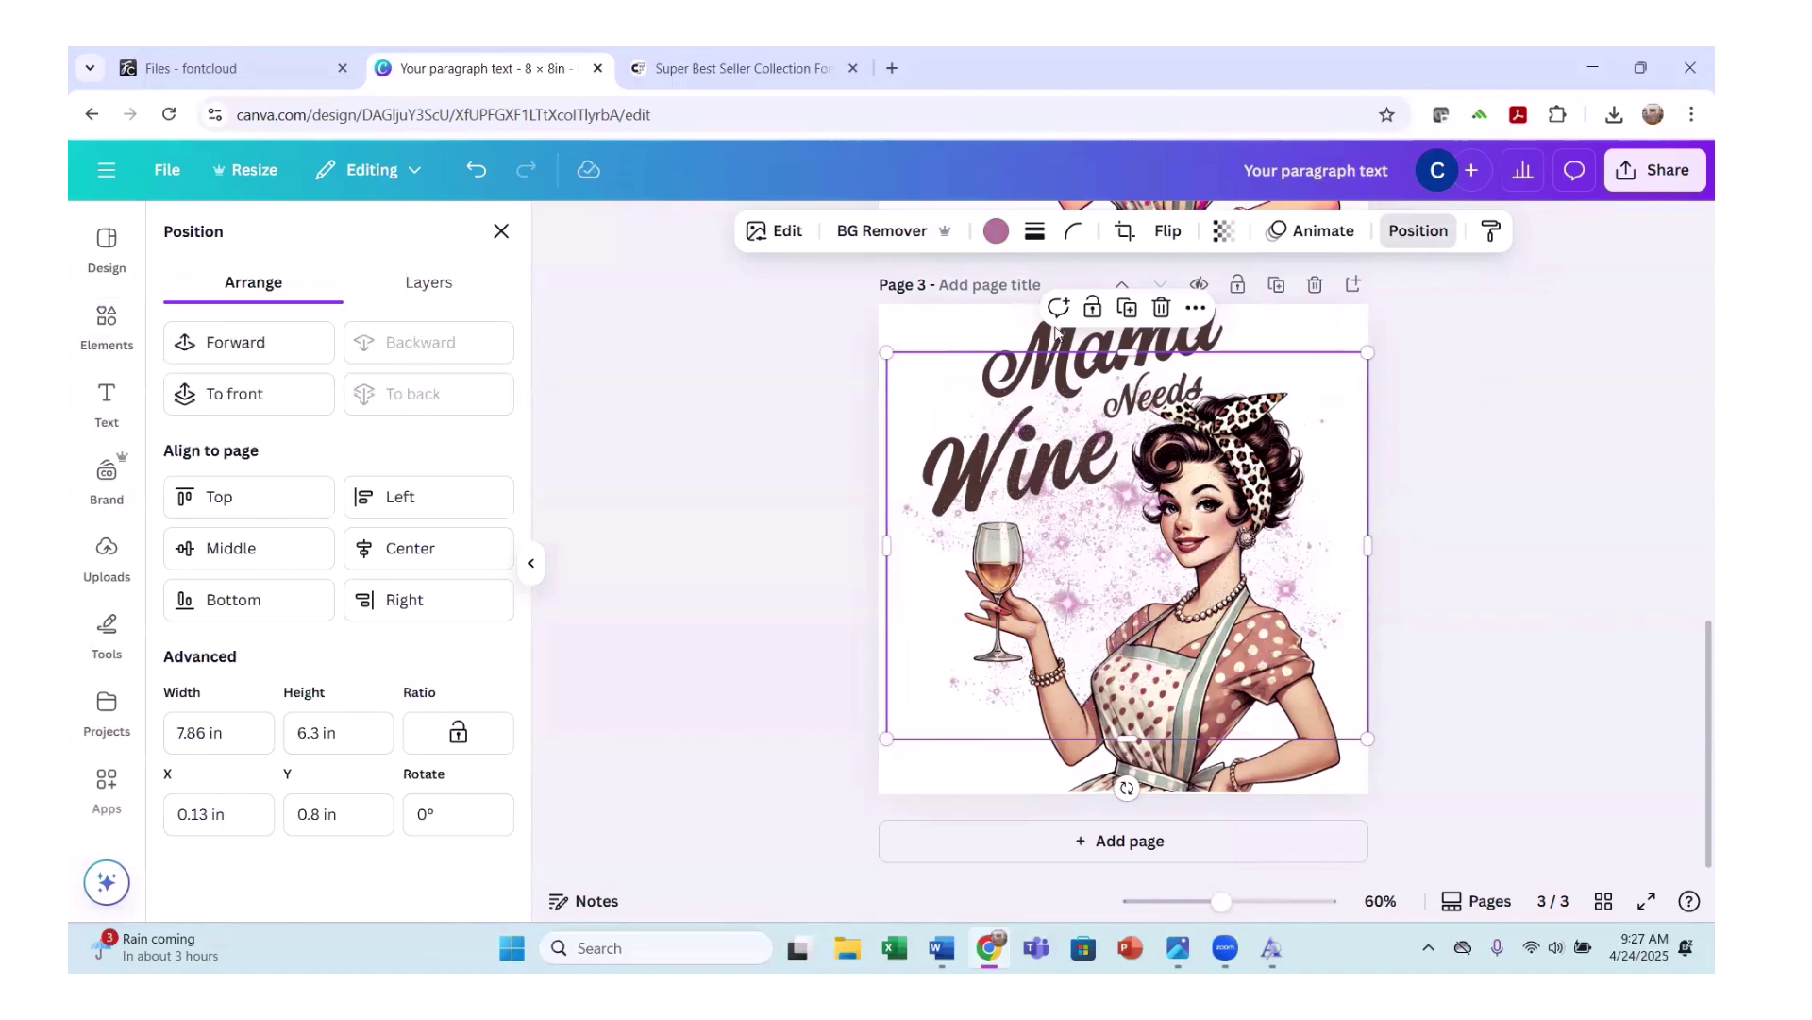
# Try the beige photo color on the glitter graphic, and recolor it with the reddish-brown photo color of the Mama Needs Wine graphic.
pyautogui.click(996, 231)
pyautogui.scroll(-2, 364, 595)
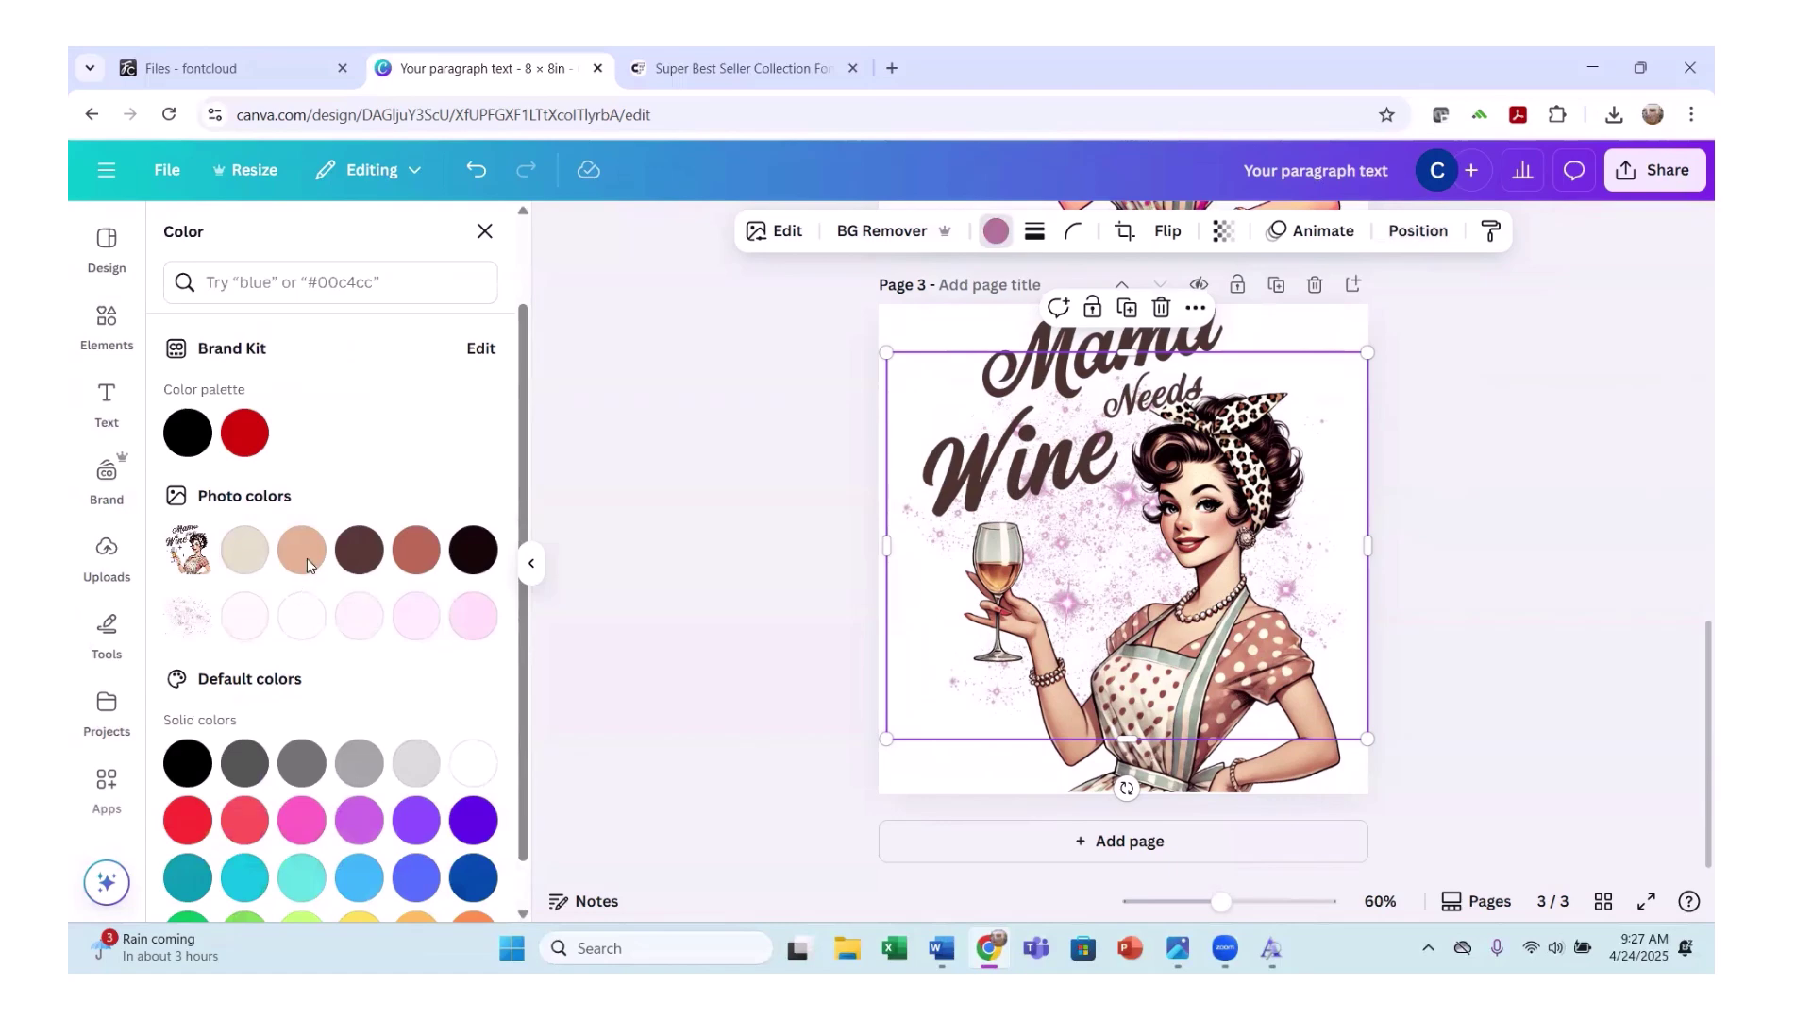
pyautogui.click(243, 551)
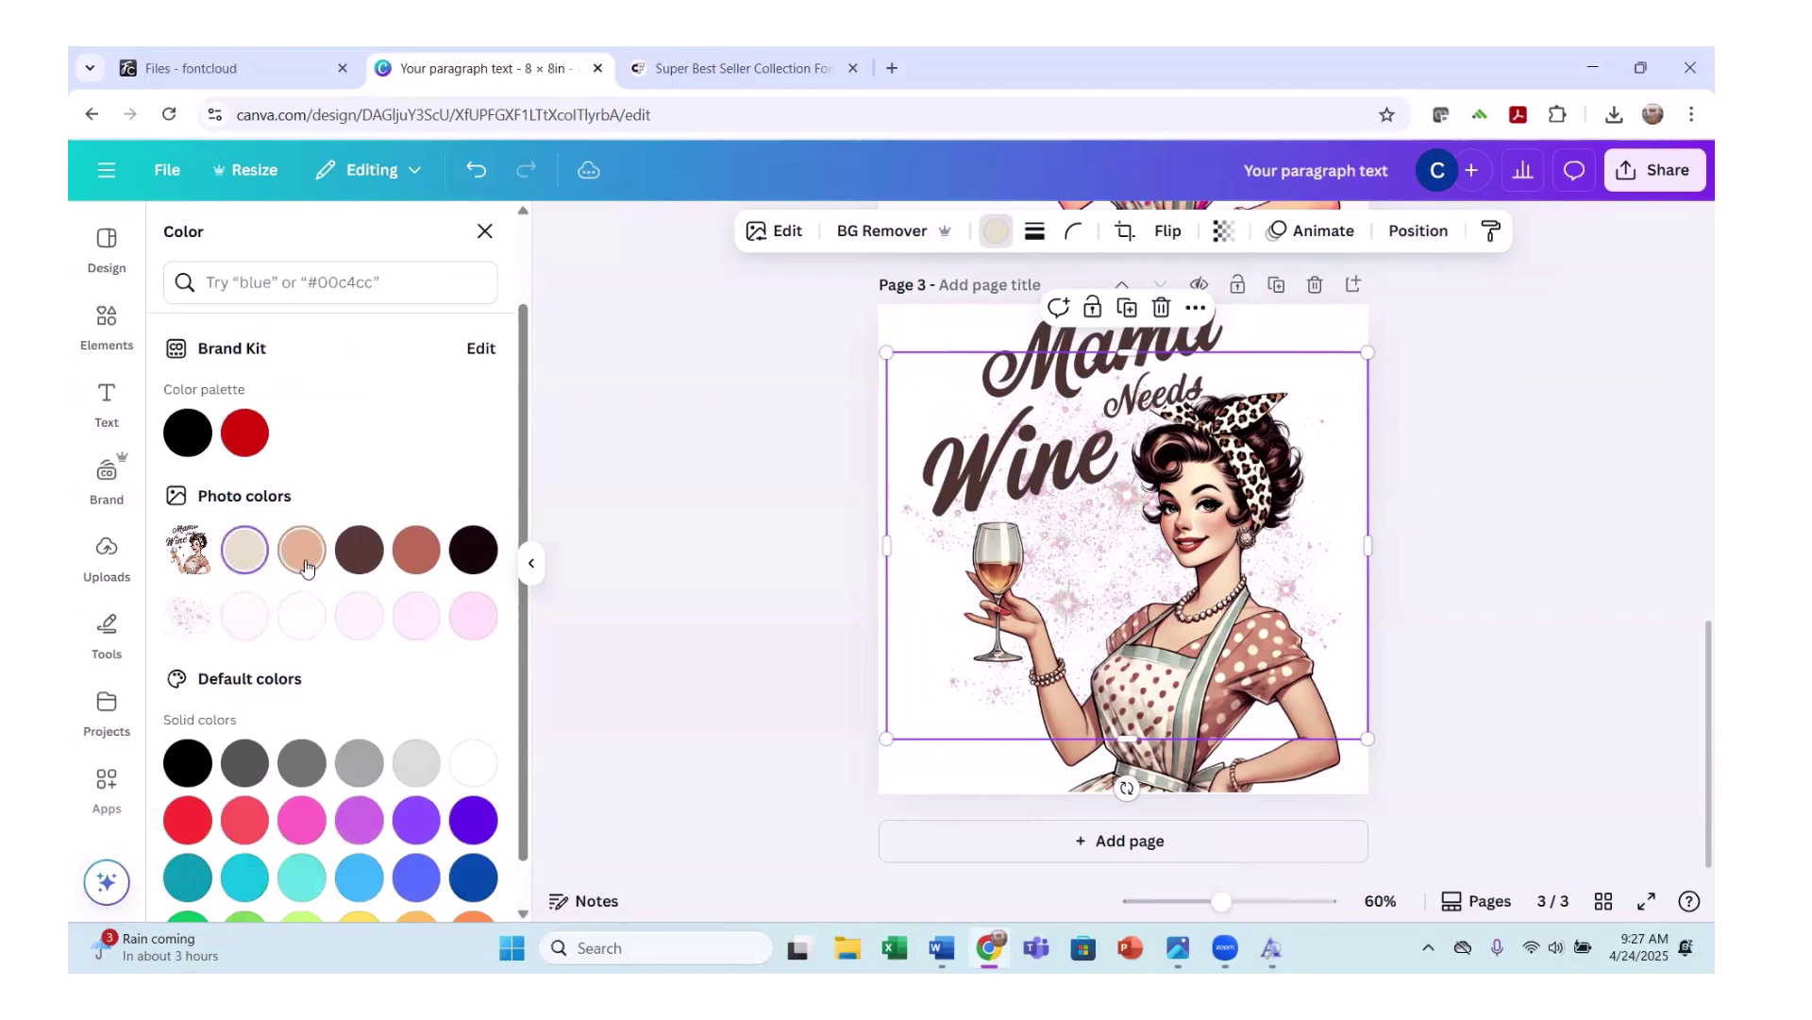
pyautogui.click(433, 555)
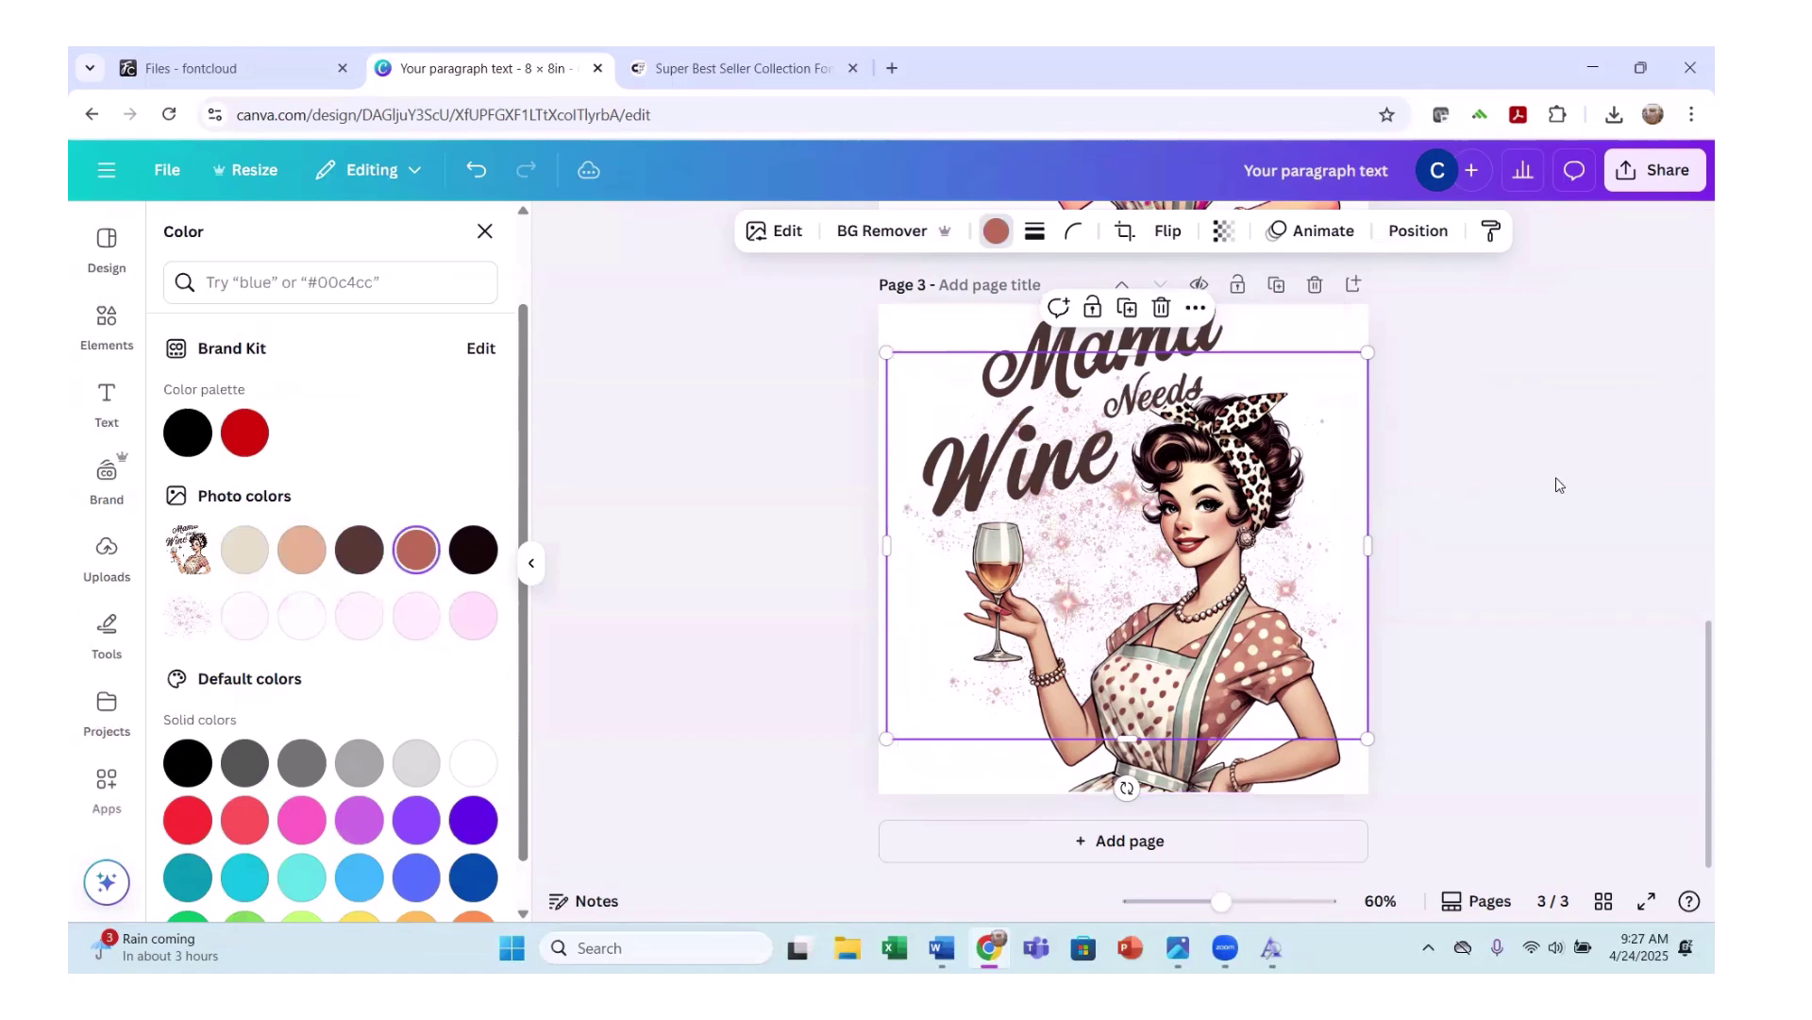
pyautogui.press('Escape')
pyautogui.scroll(3, 1482, 499)
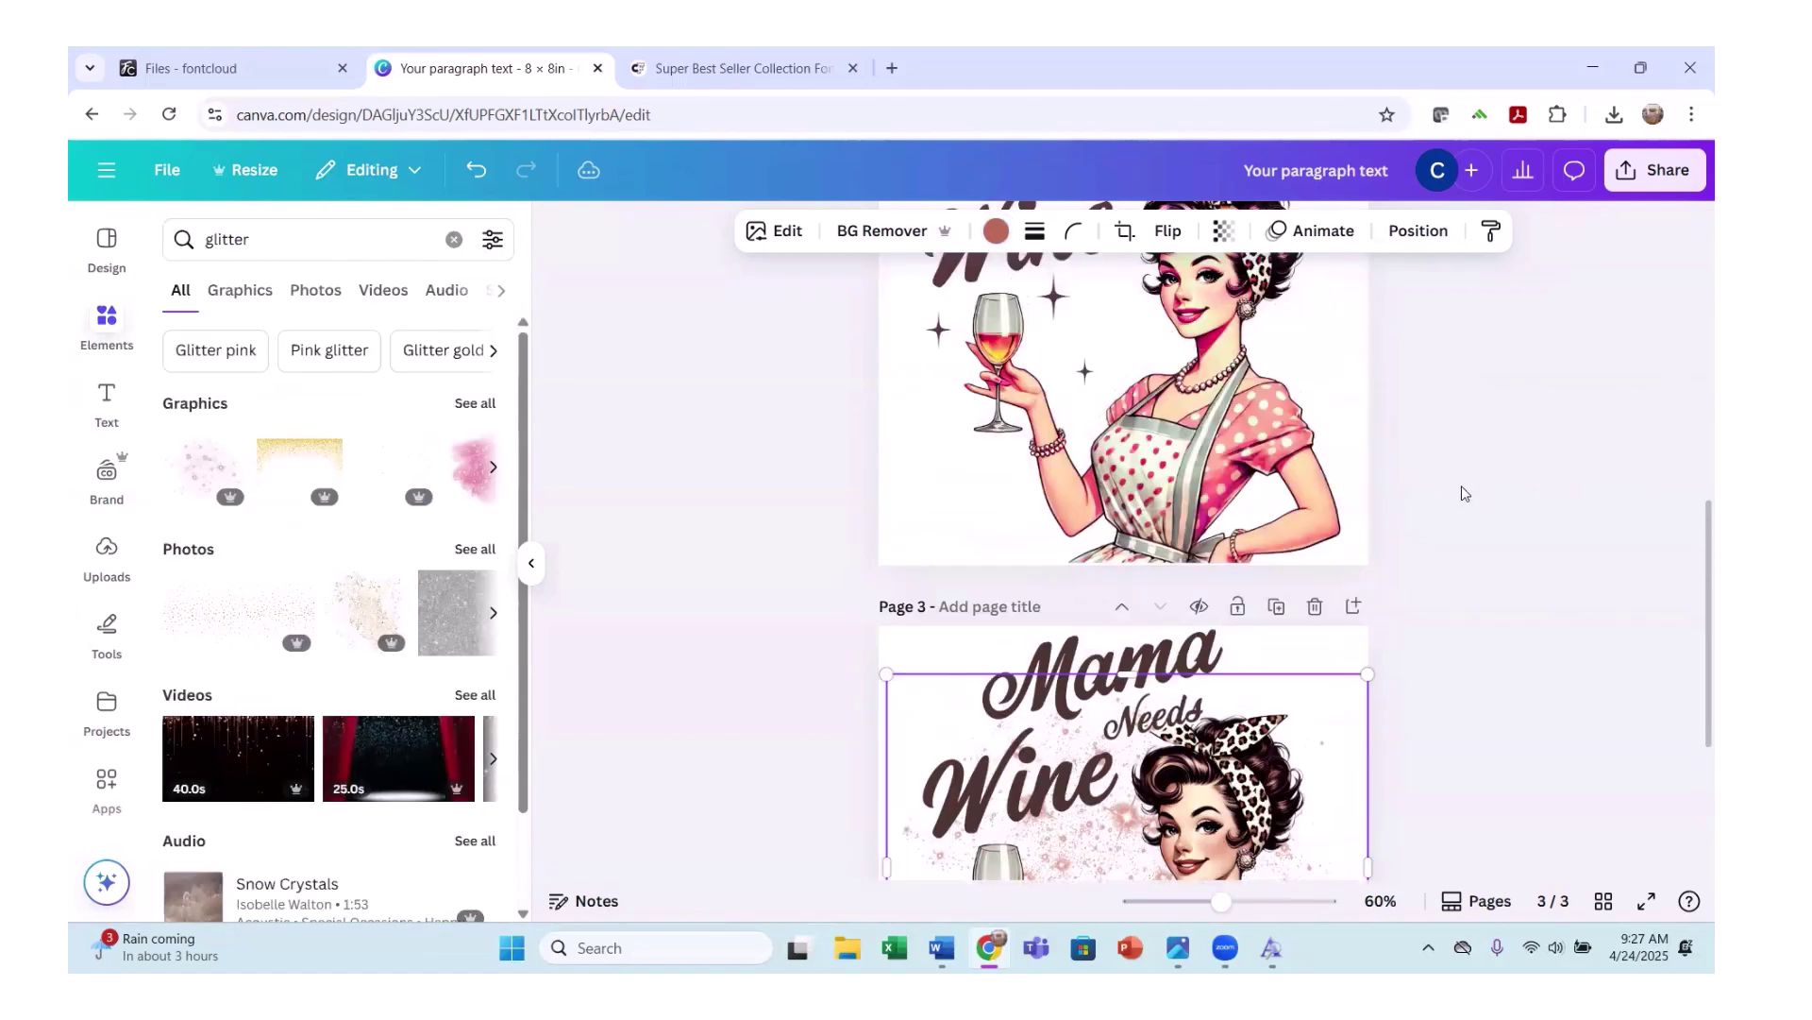
pyautogui.scroll(-3, 1347, 495)
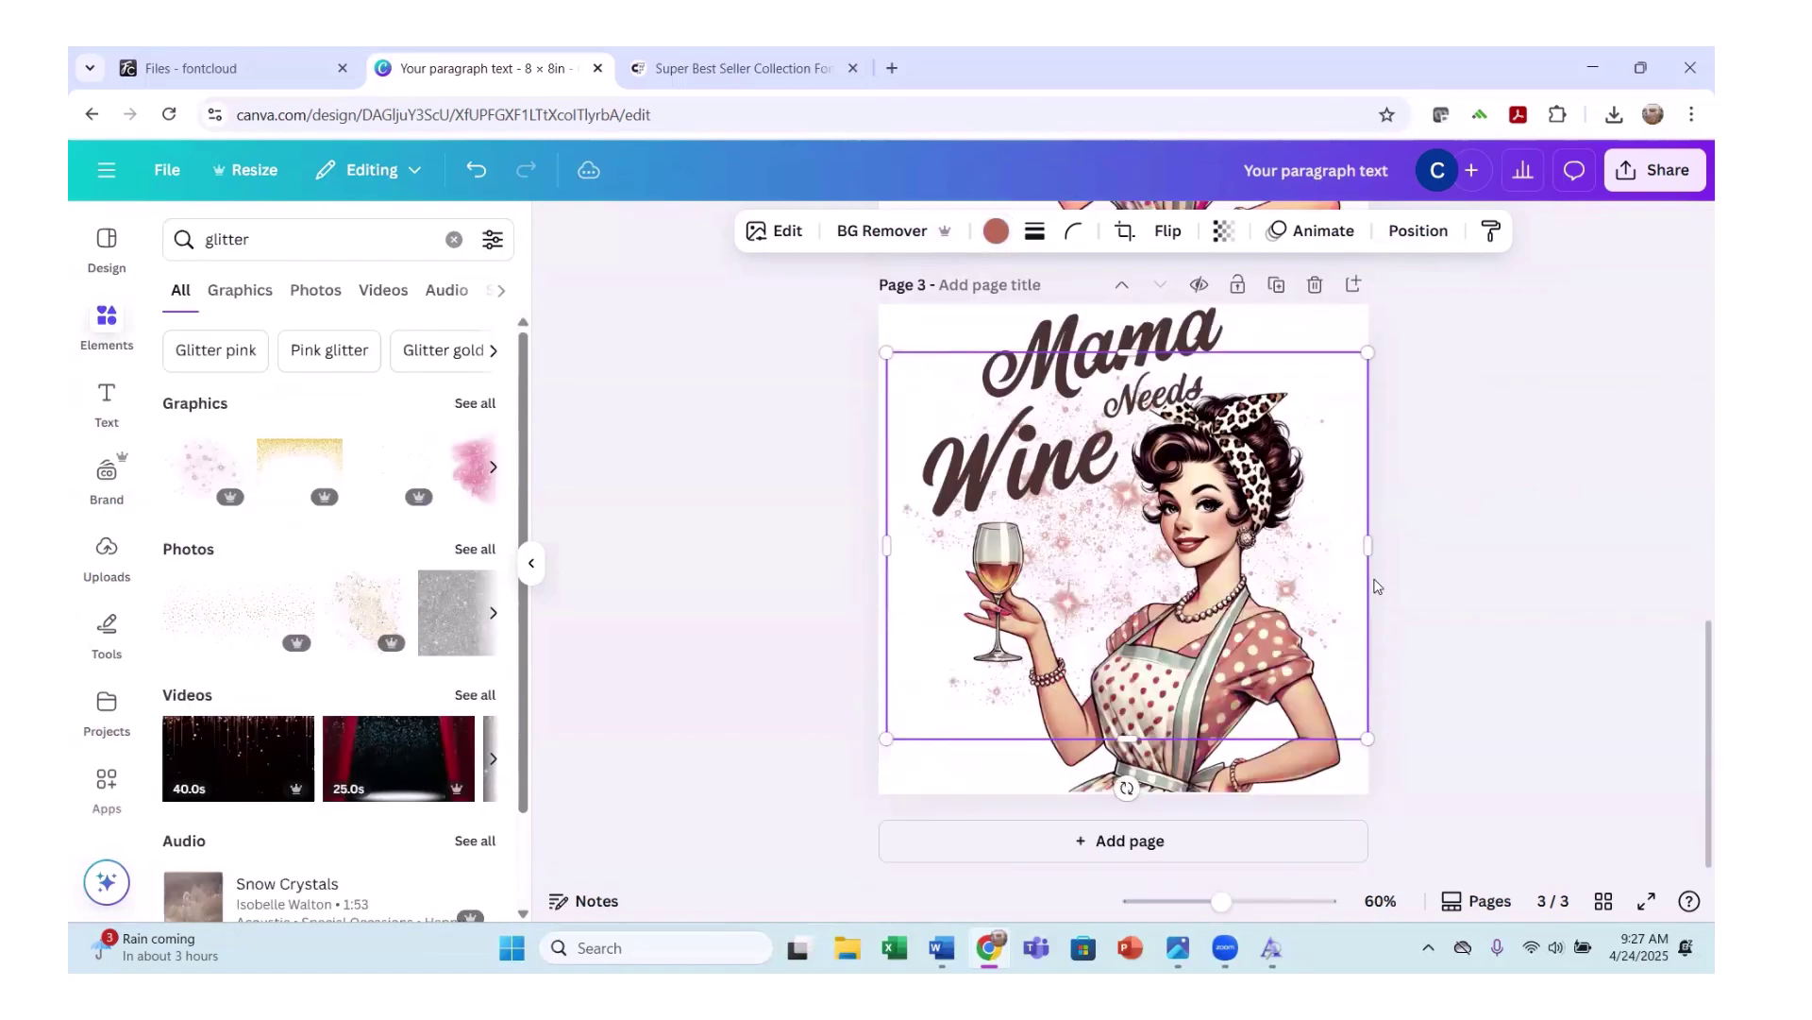
# Add a blank page 4 and upload all PNG files from the Files folder of Funny-Sublimation-Bundle-Funny-Animal-115023221 in Downloads.
pyautogui.click(1198, 852)
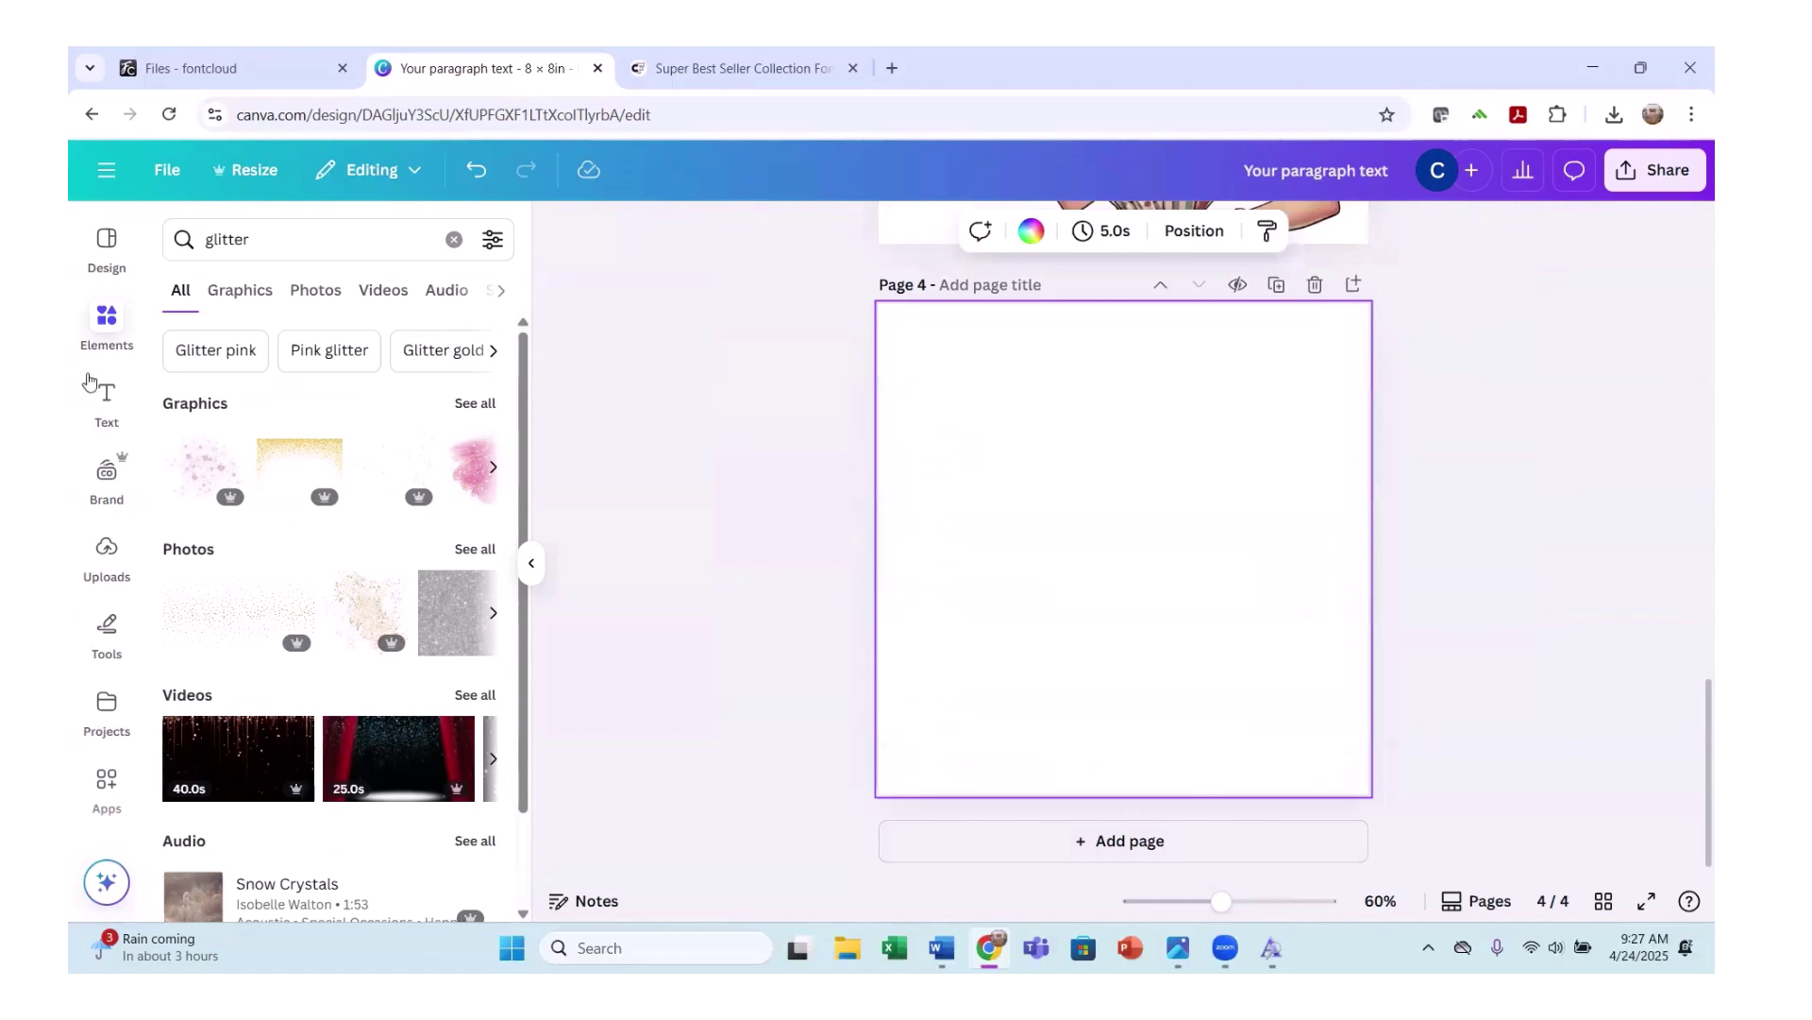
pyautogui.click(107, 552)
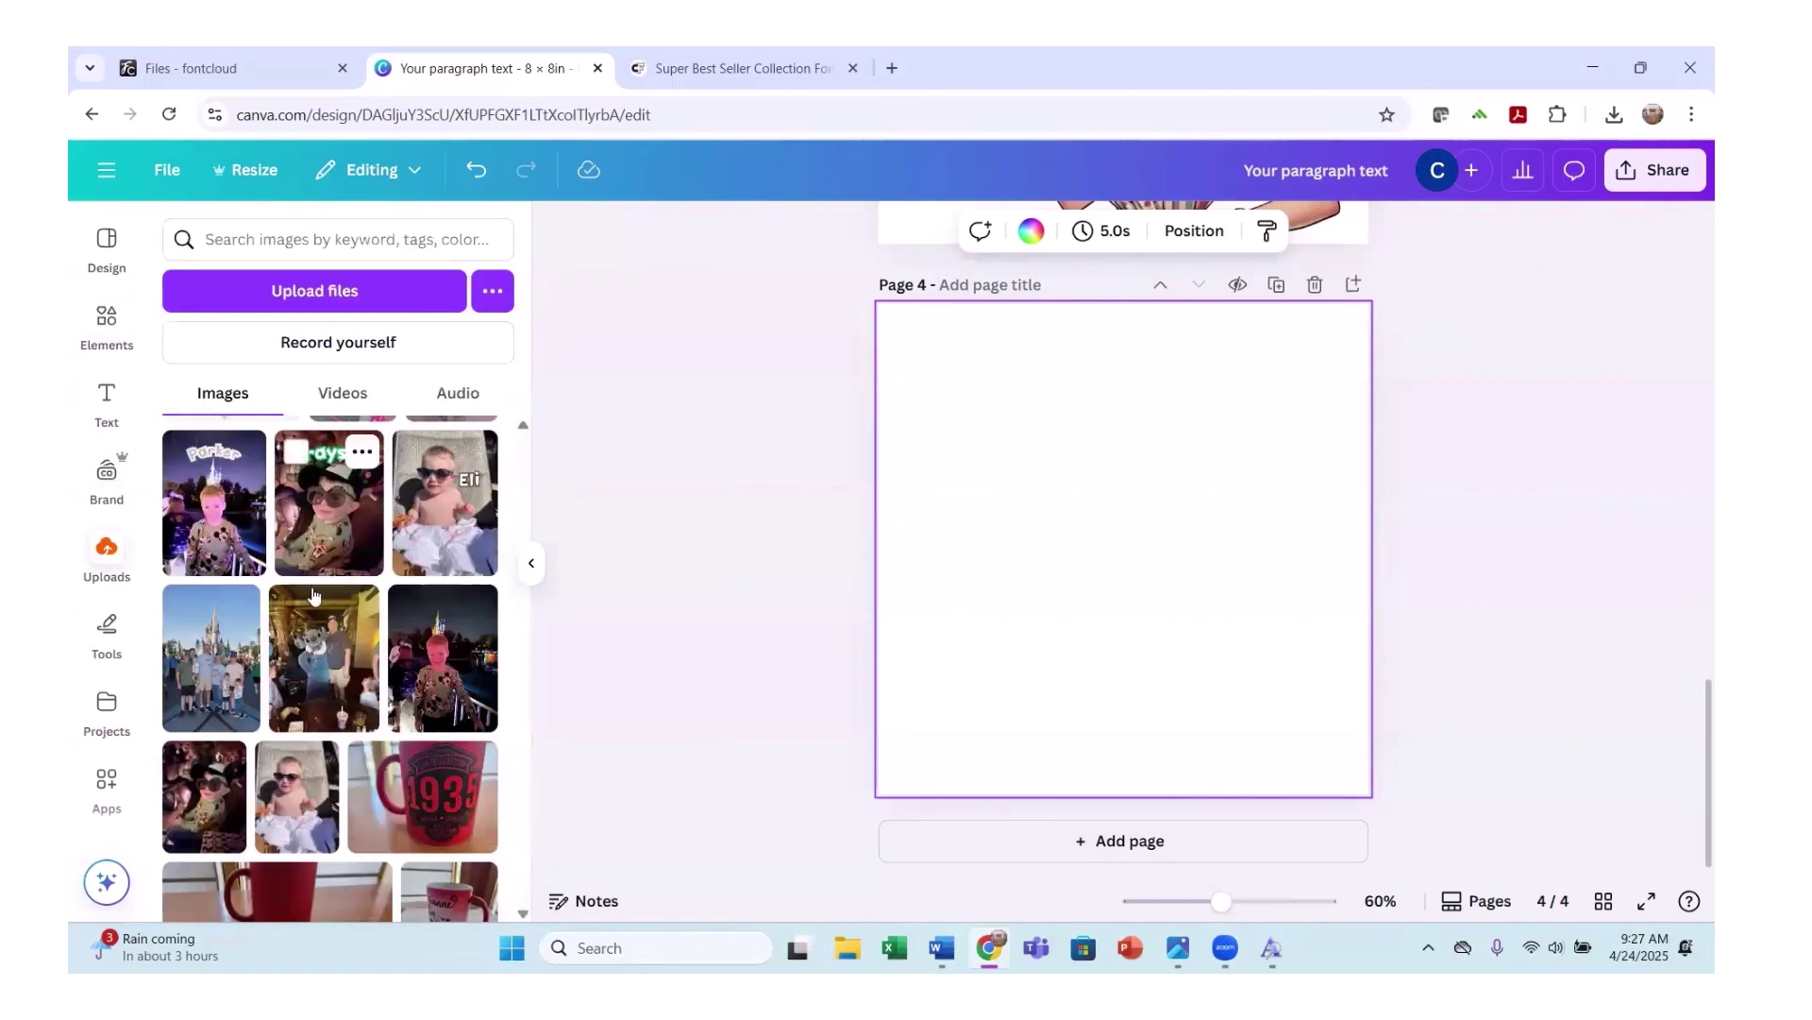
pyautogui.scroll(-10, 311, 595)
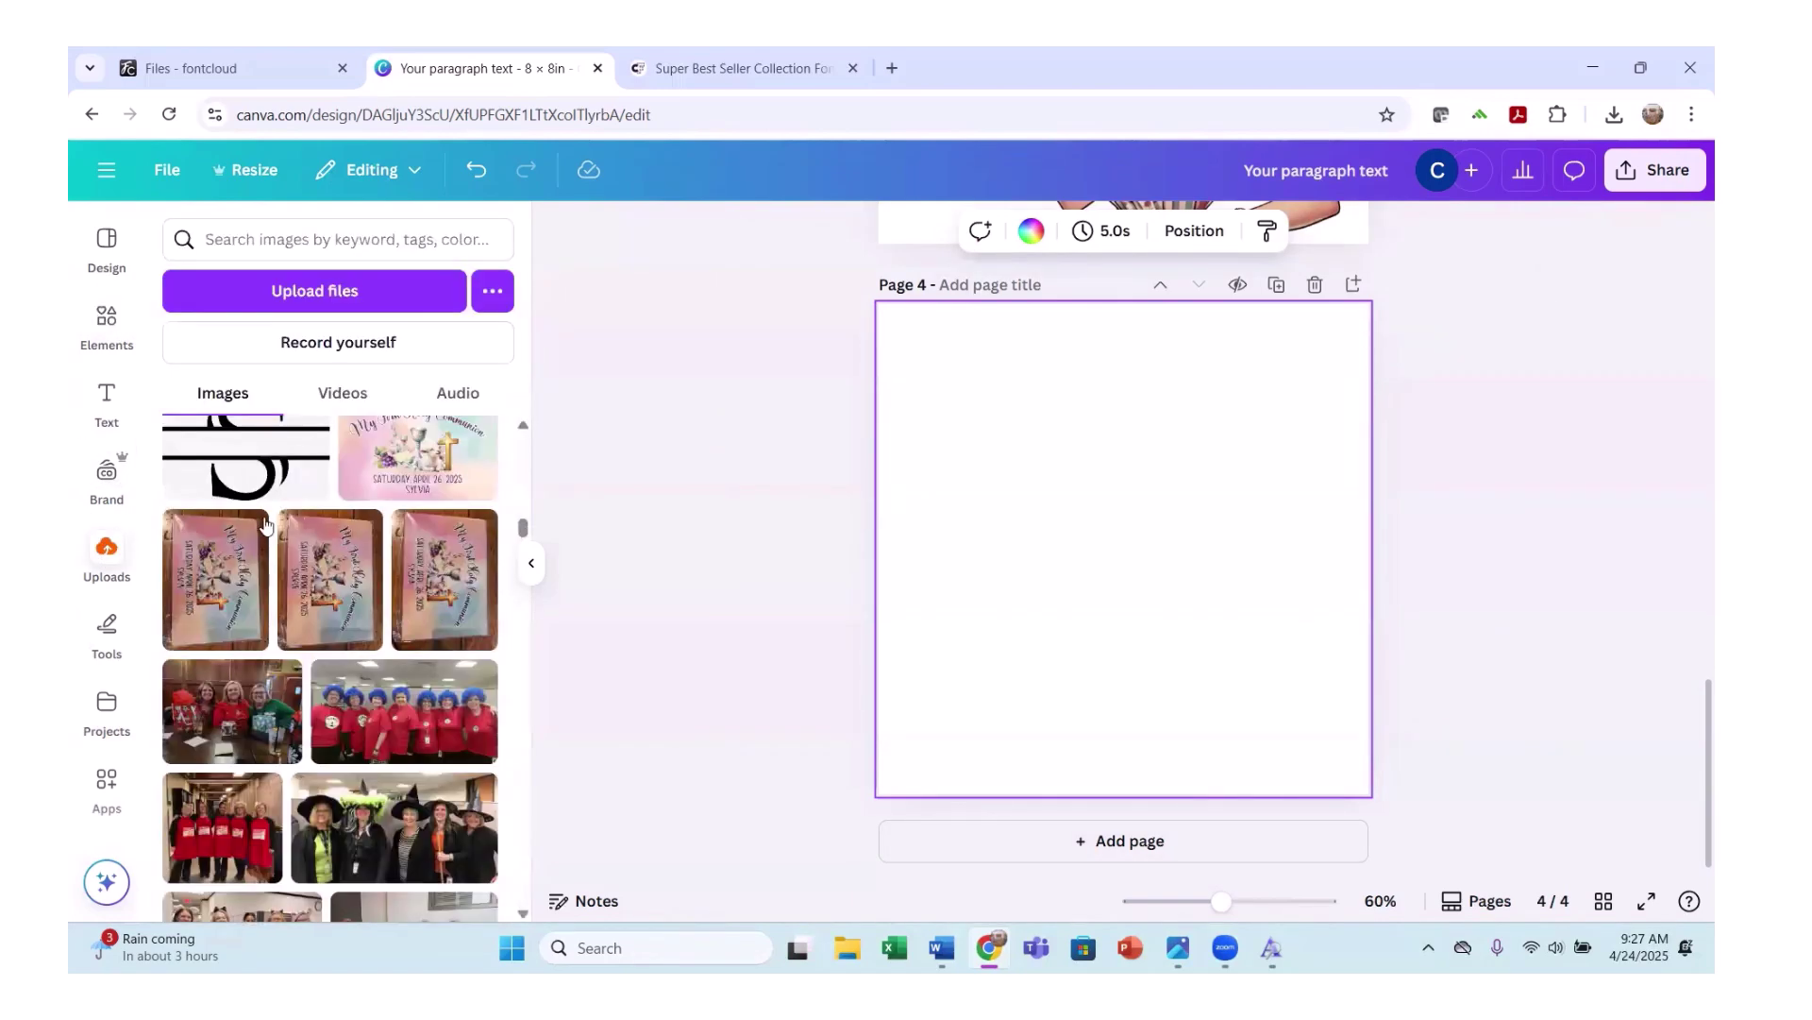
pyautogui.click(338, 292)
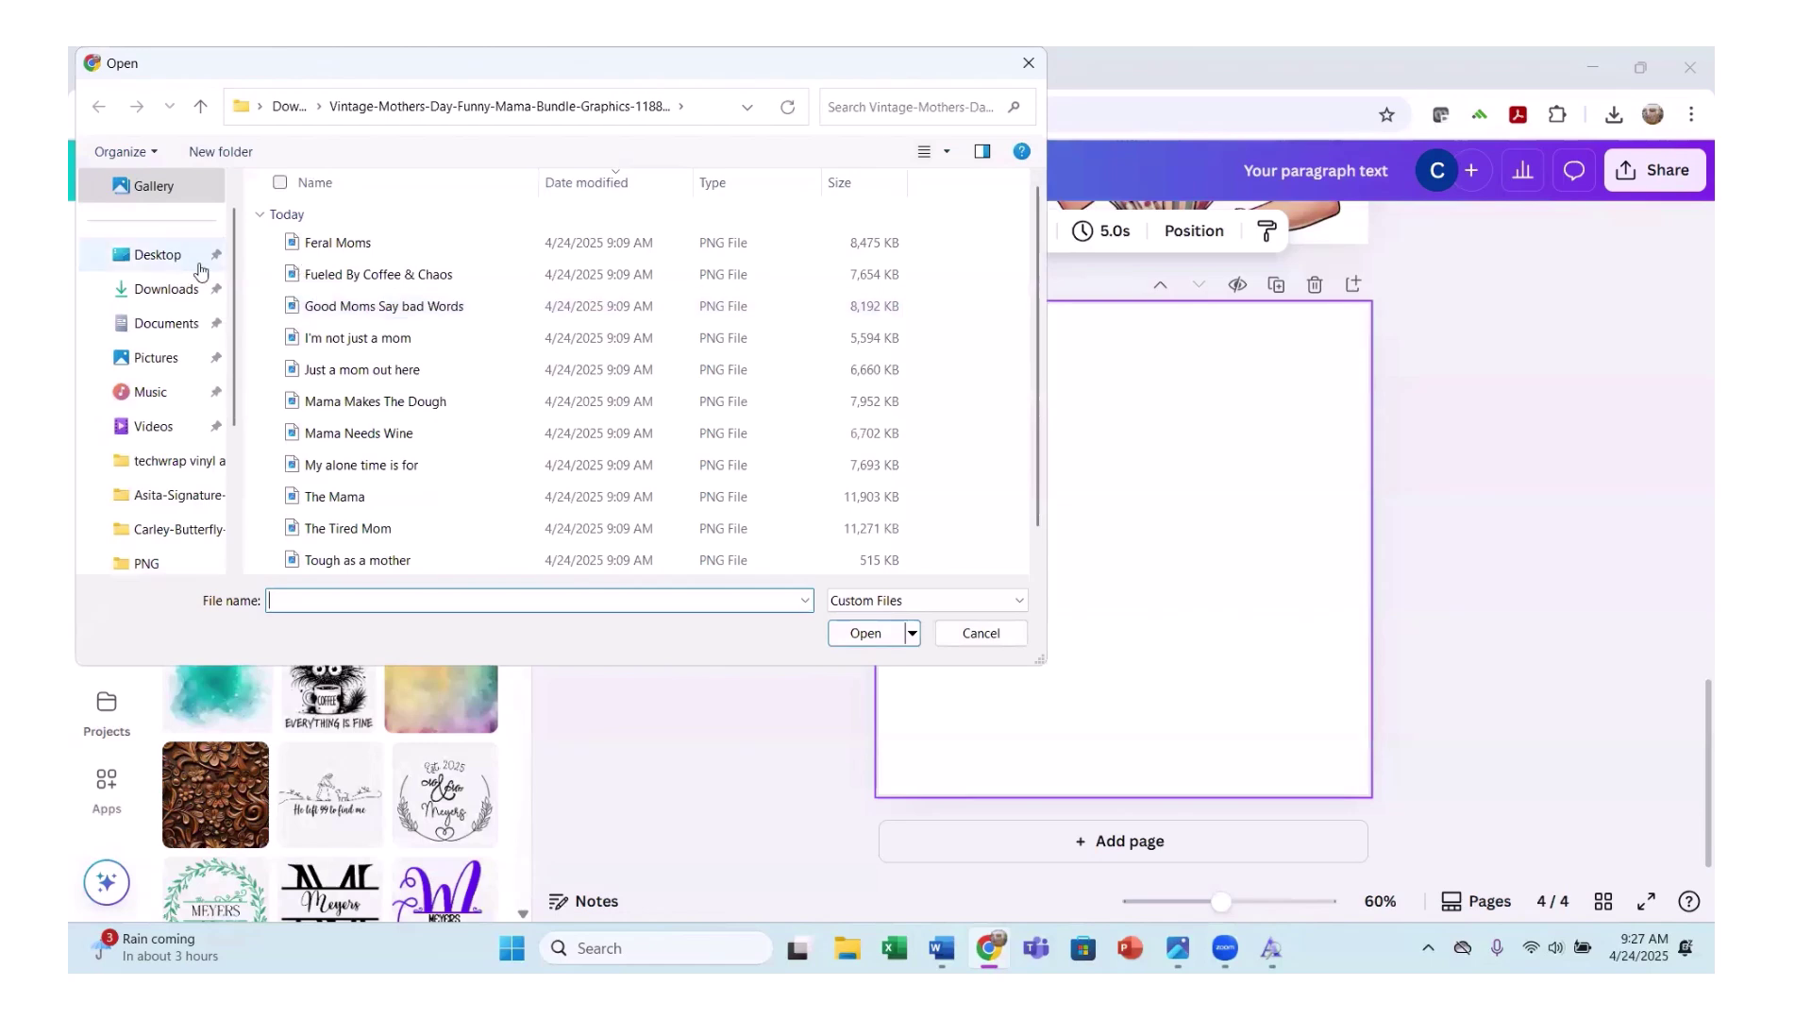
pyautogui.click(157, 293)
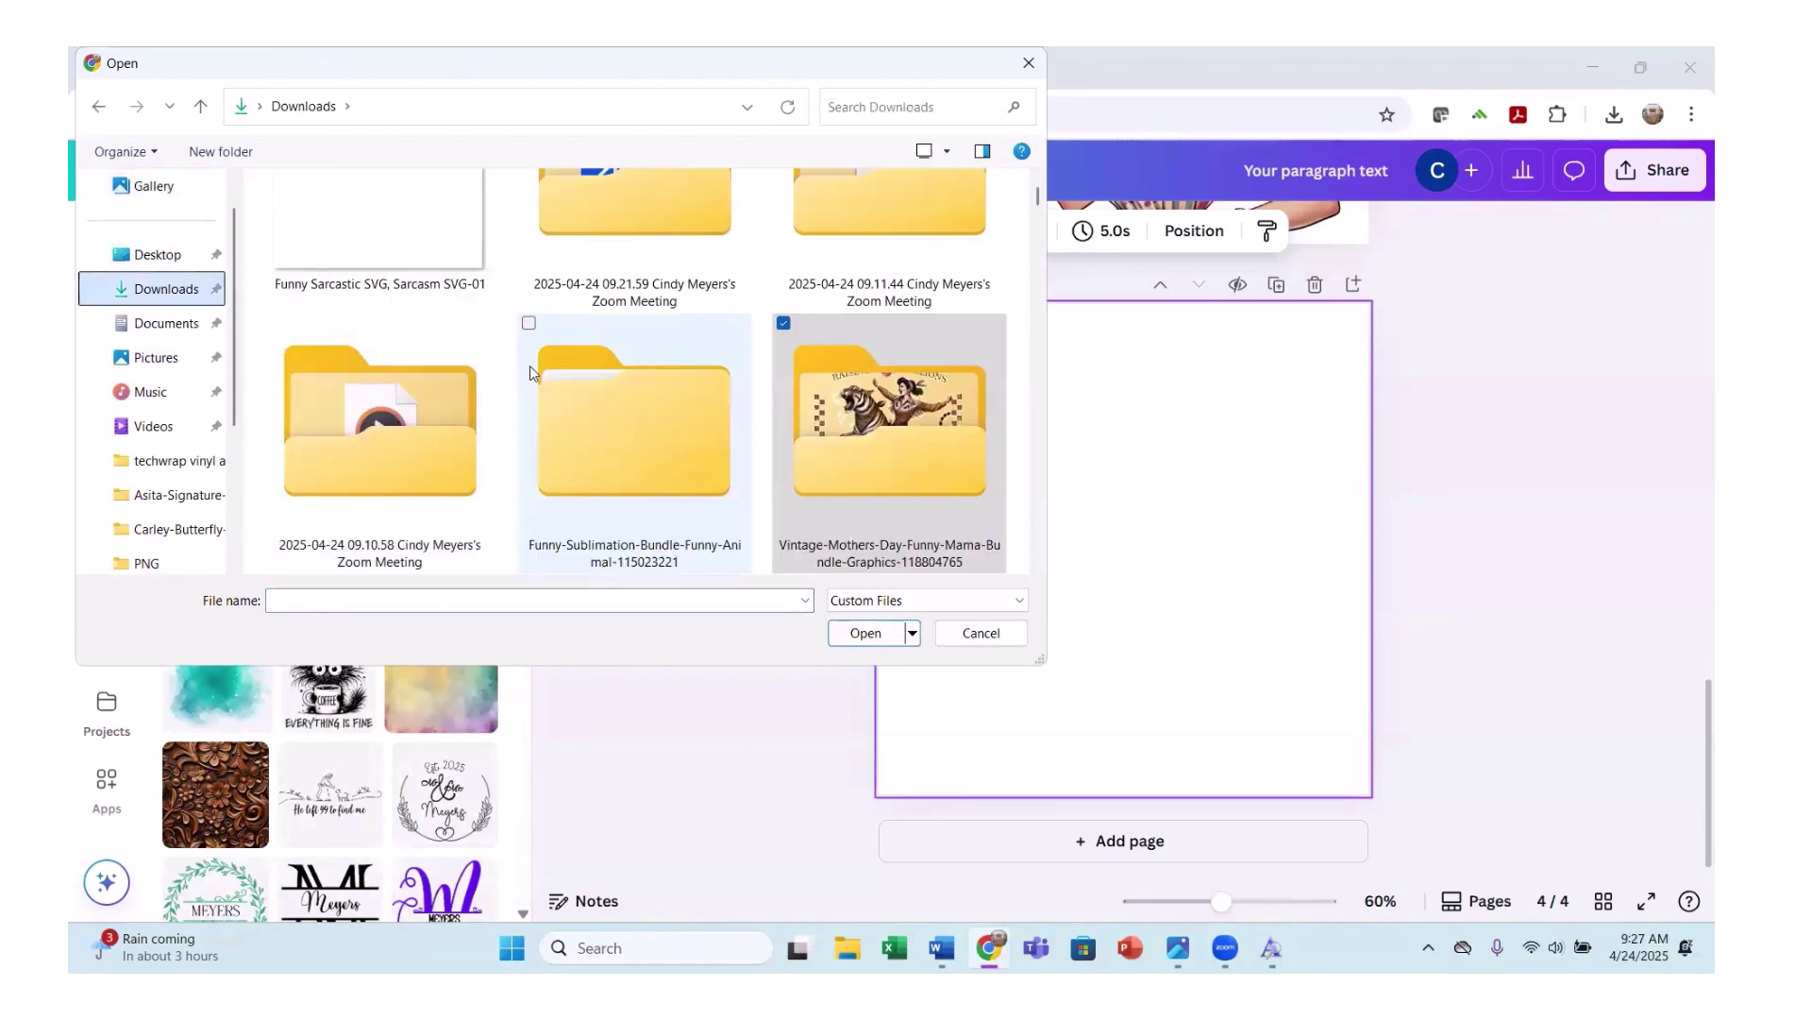
pyautogui.doubleClick(636, 455)
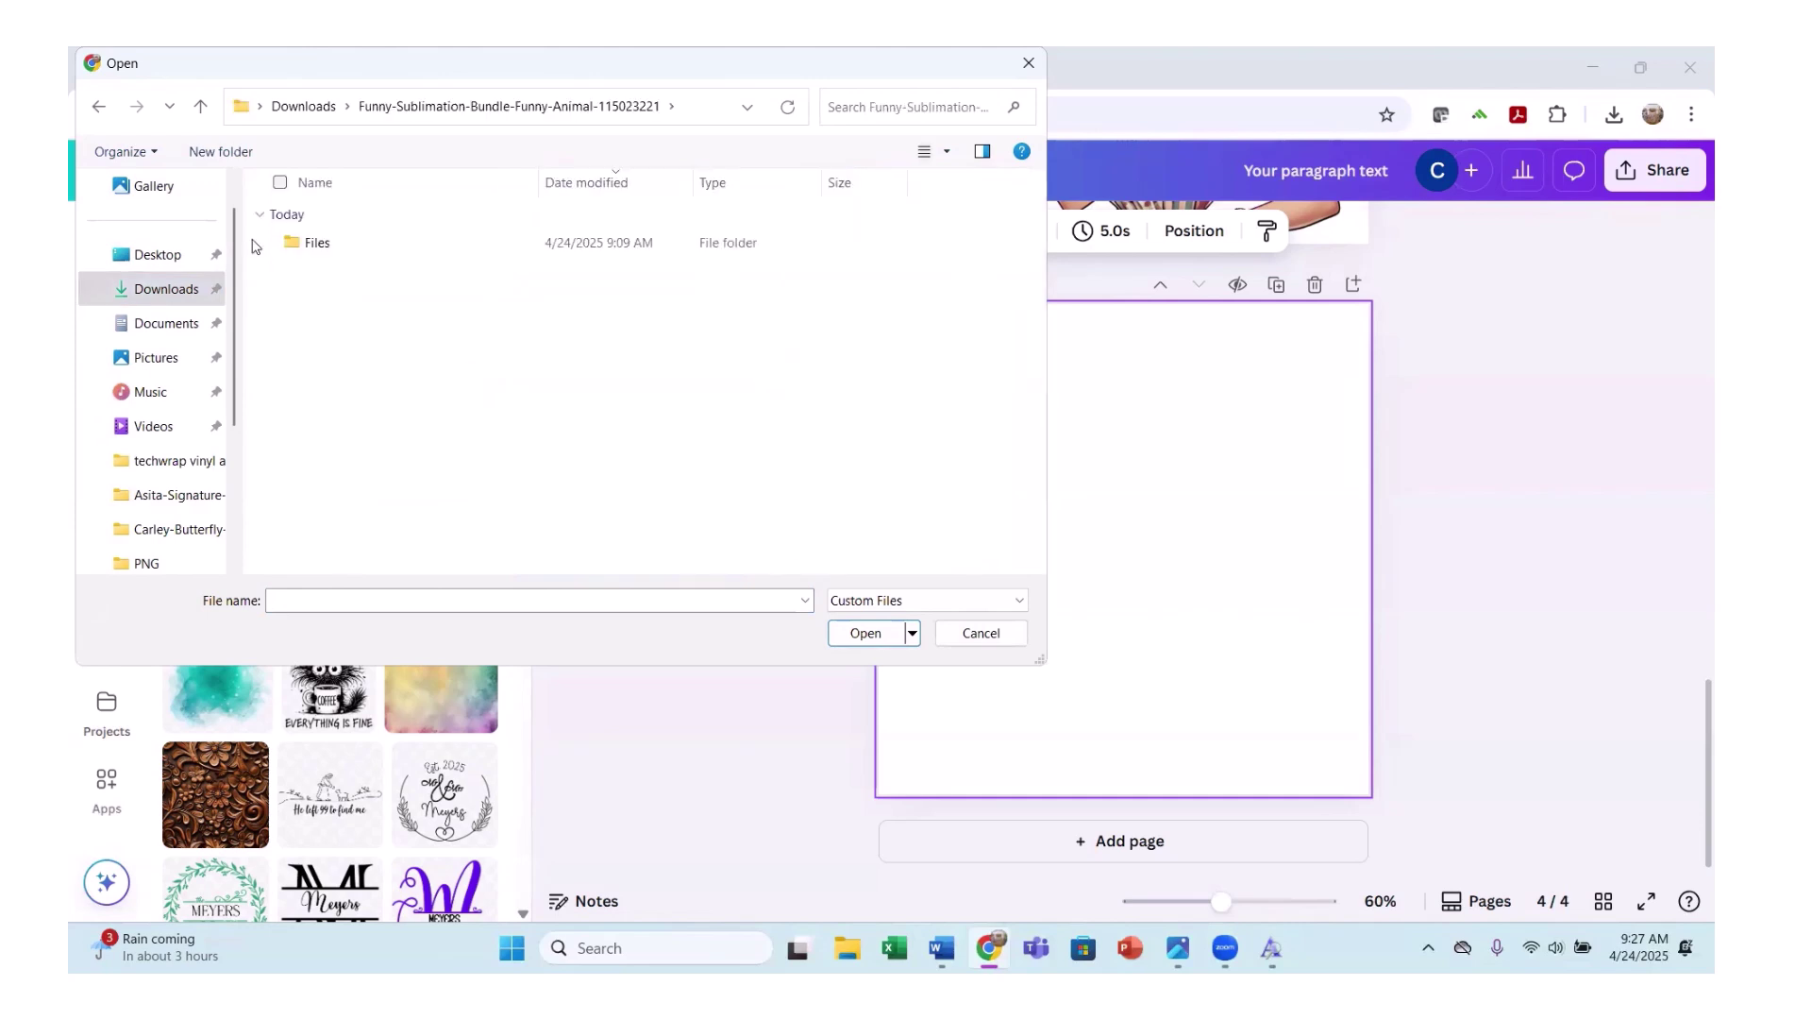
pyautogui.doubleClick(302, 245)
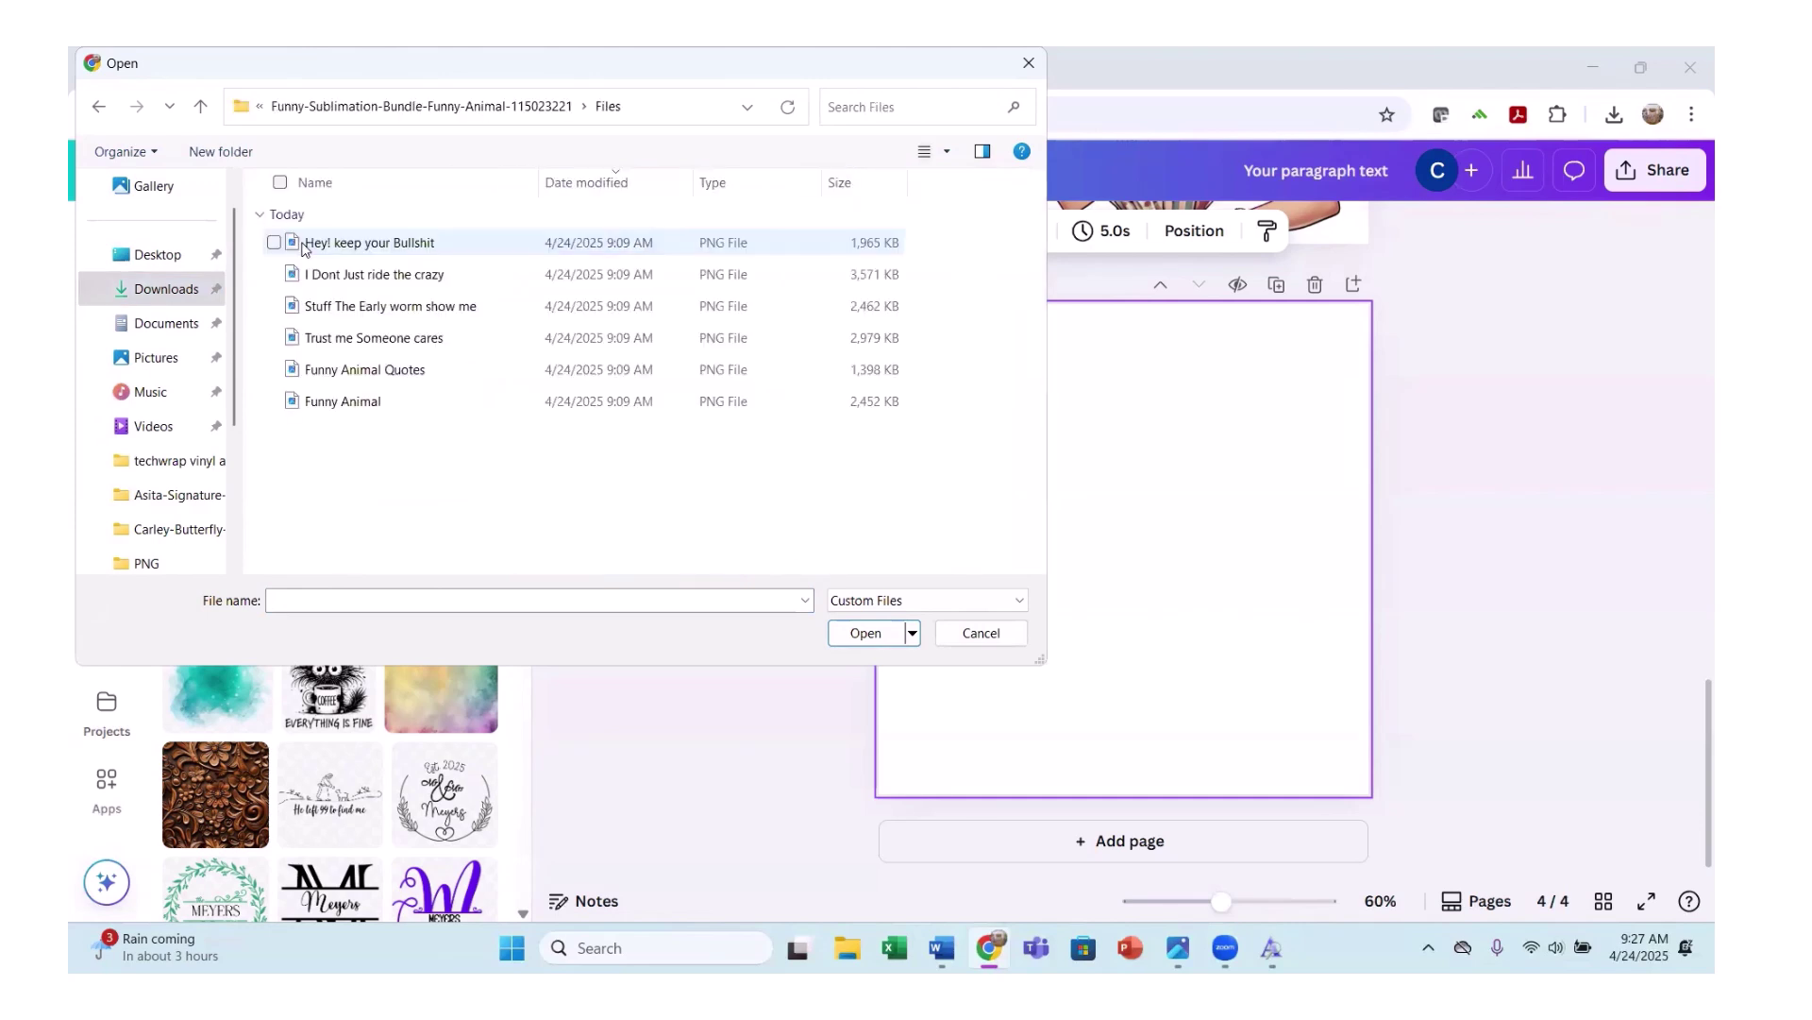
pyautogui.click(279, 182)
pyautogui.click(890, 641)
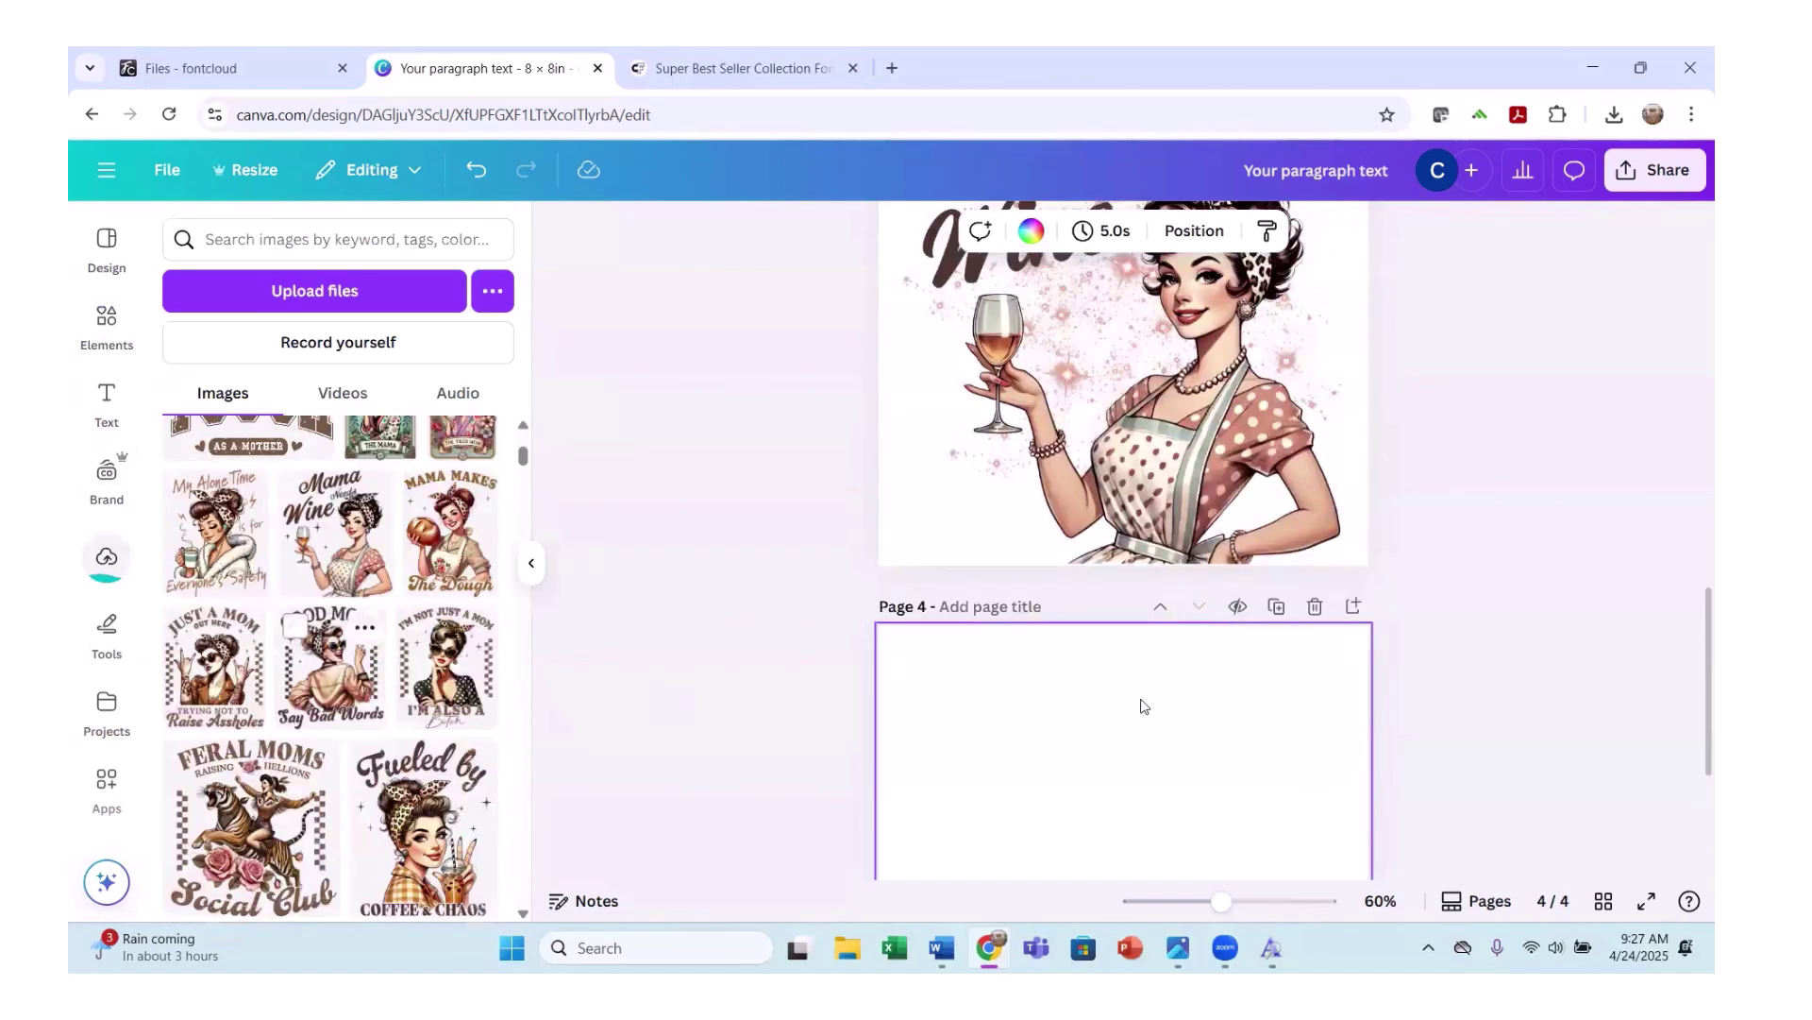
# Place the uploaded "Trust me... someone cares" cow graphic on page 4 and enlarge it to nearly fill the page.
pyautogui.scroll(-3, 890, 712)
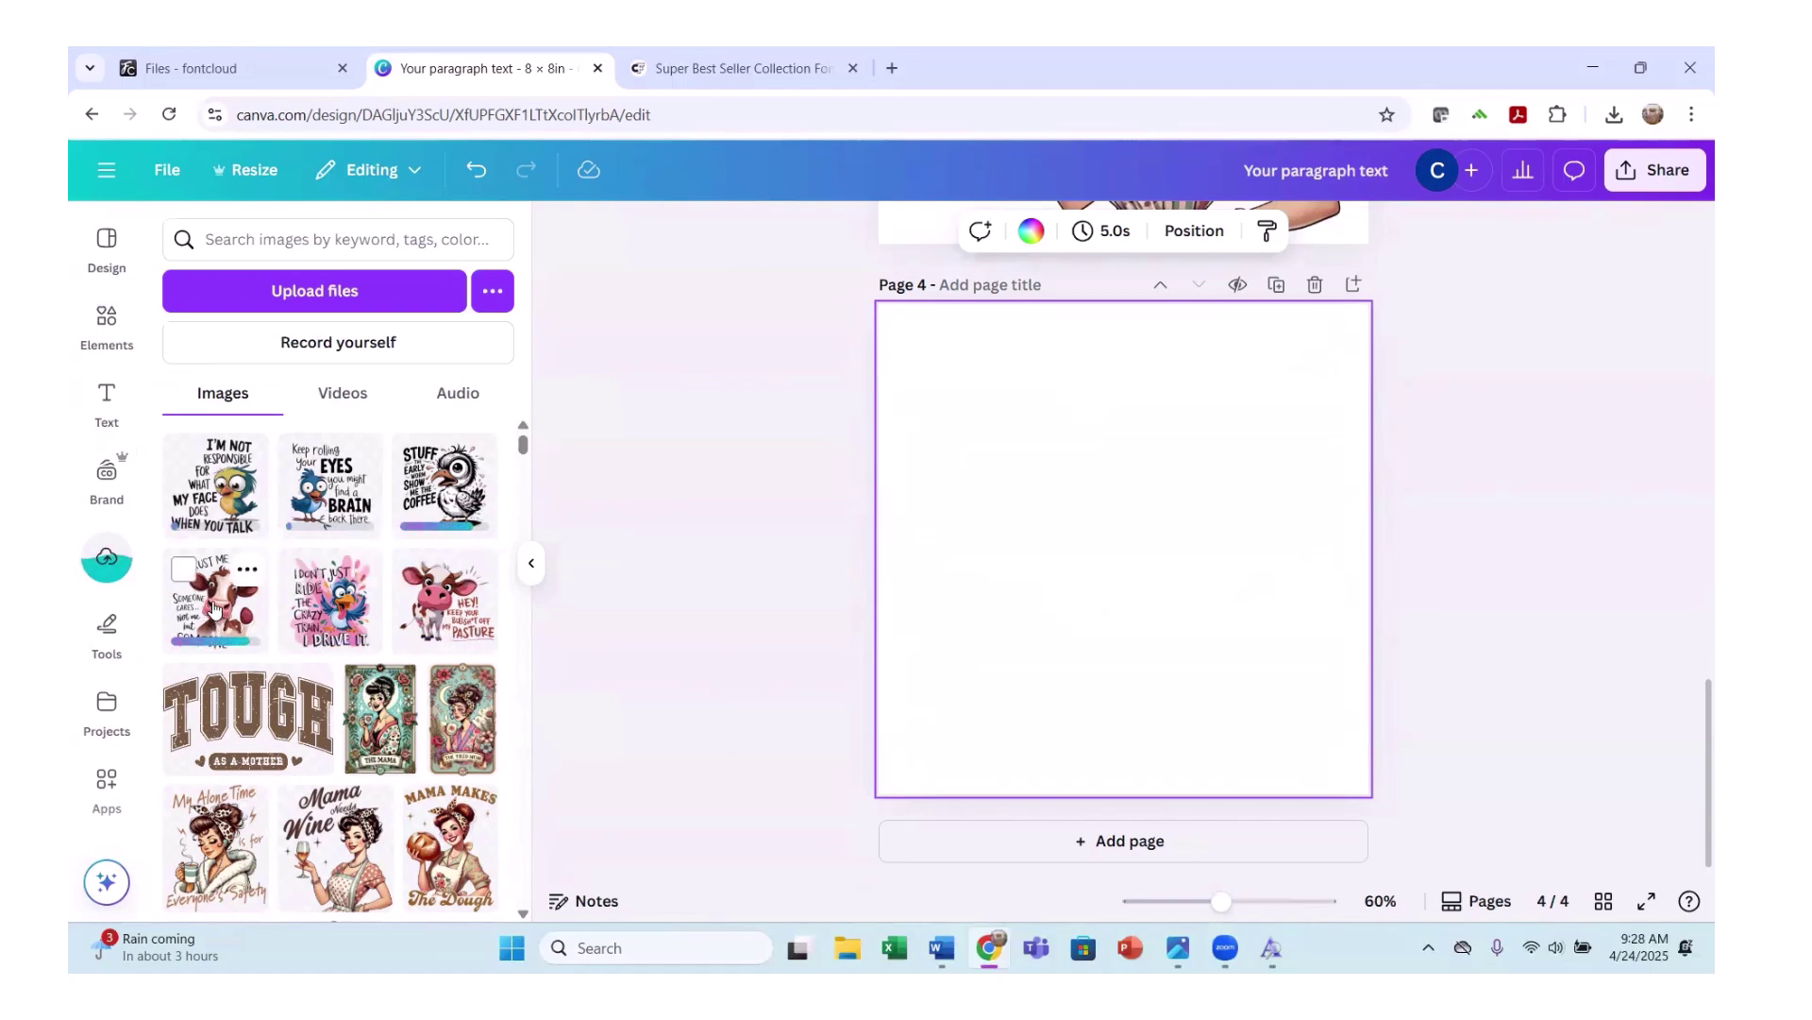
pyautogui.click(209, 609)
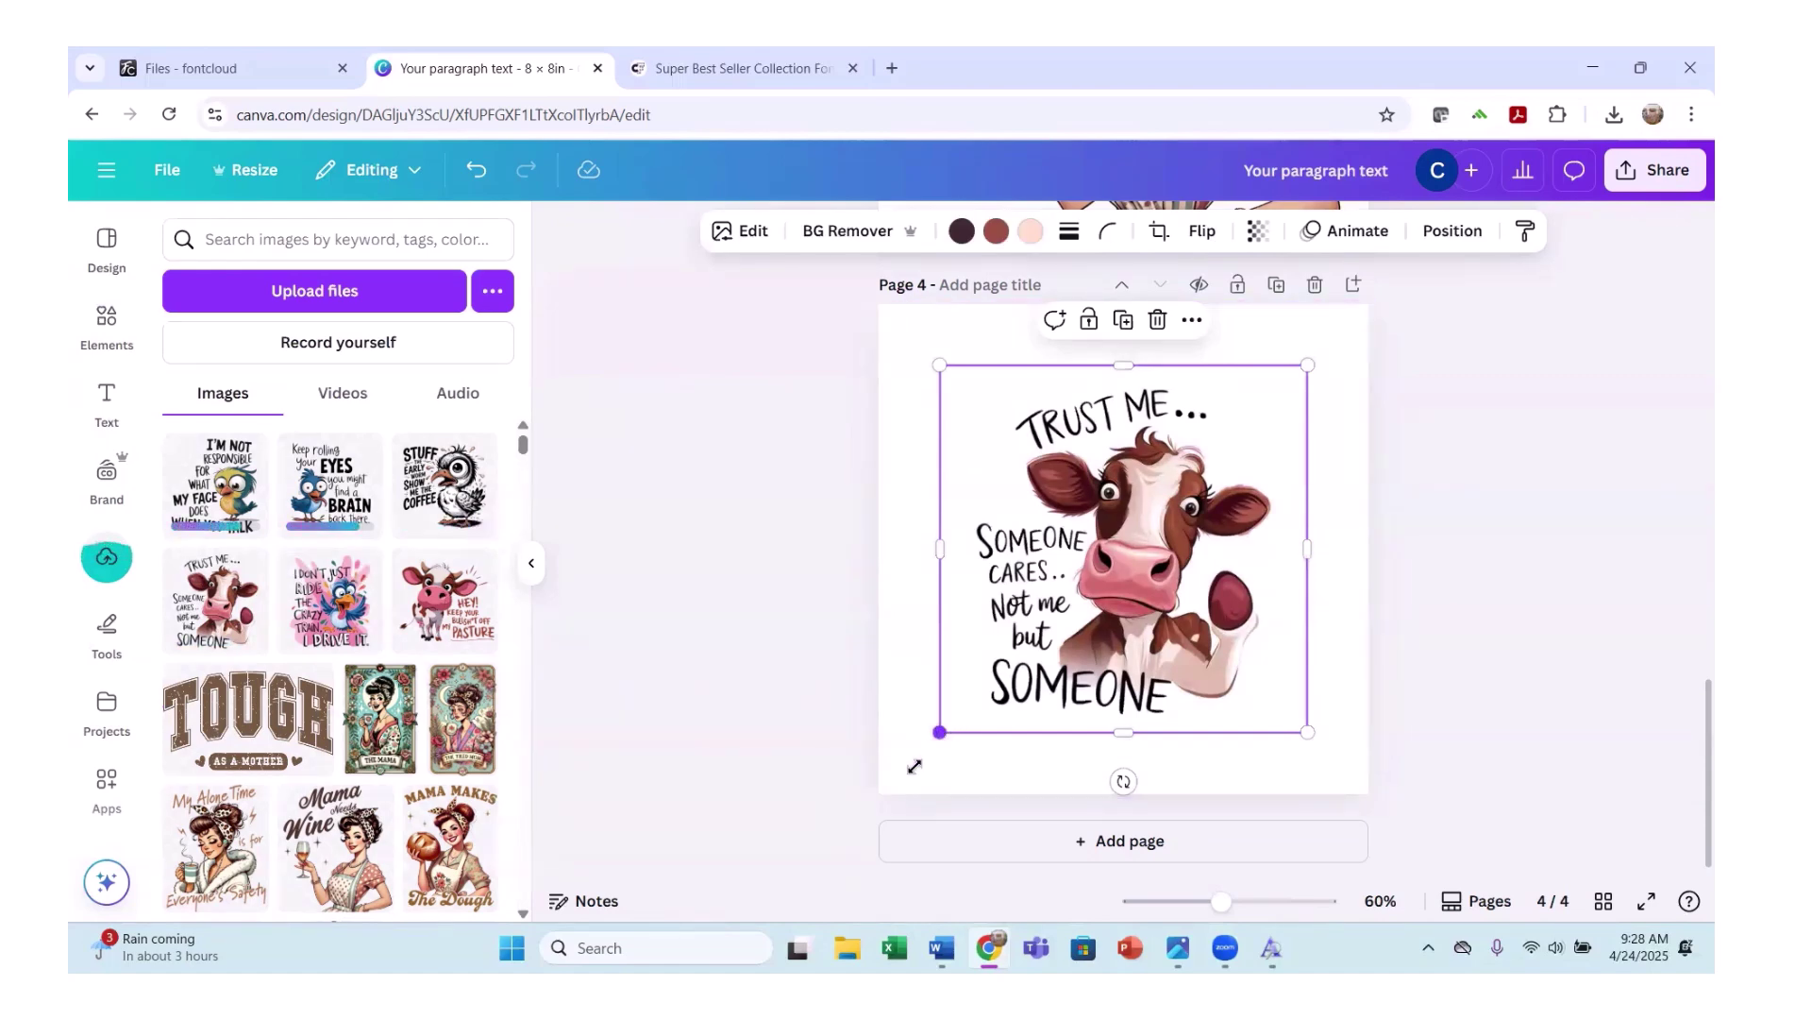
pyautogui.moveTo(938, 733); pyautogui.dragTo(888, 784)
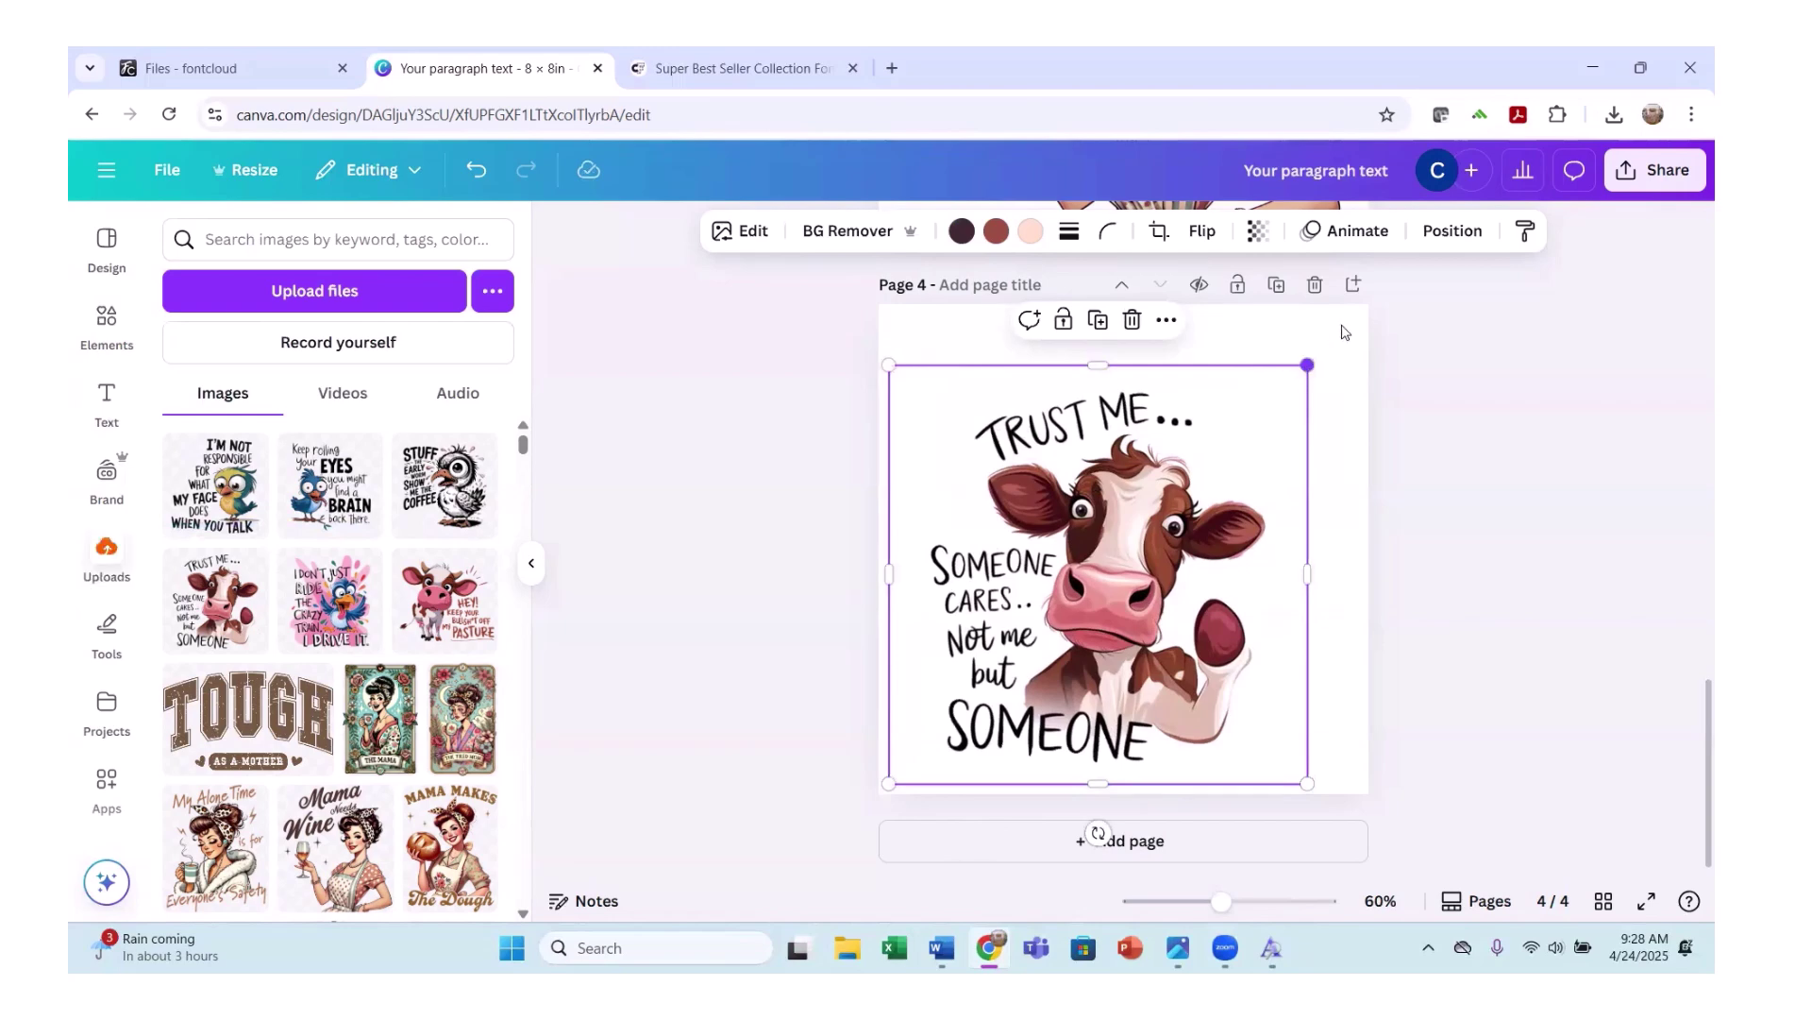
pyautogui.moveTo(1286, 385); pyautogui.dragTo(1361, 314)
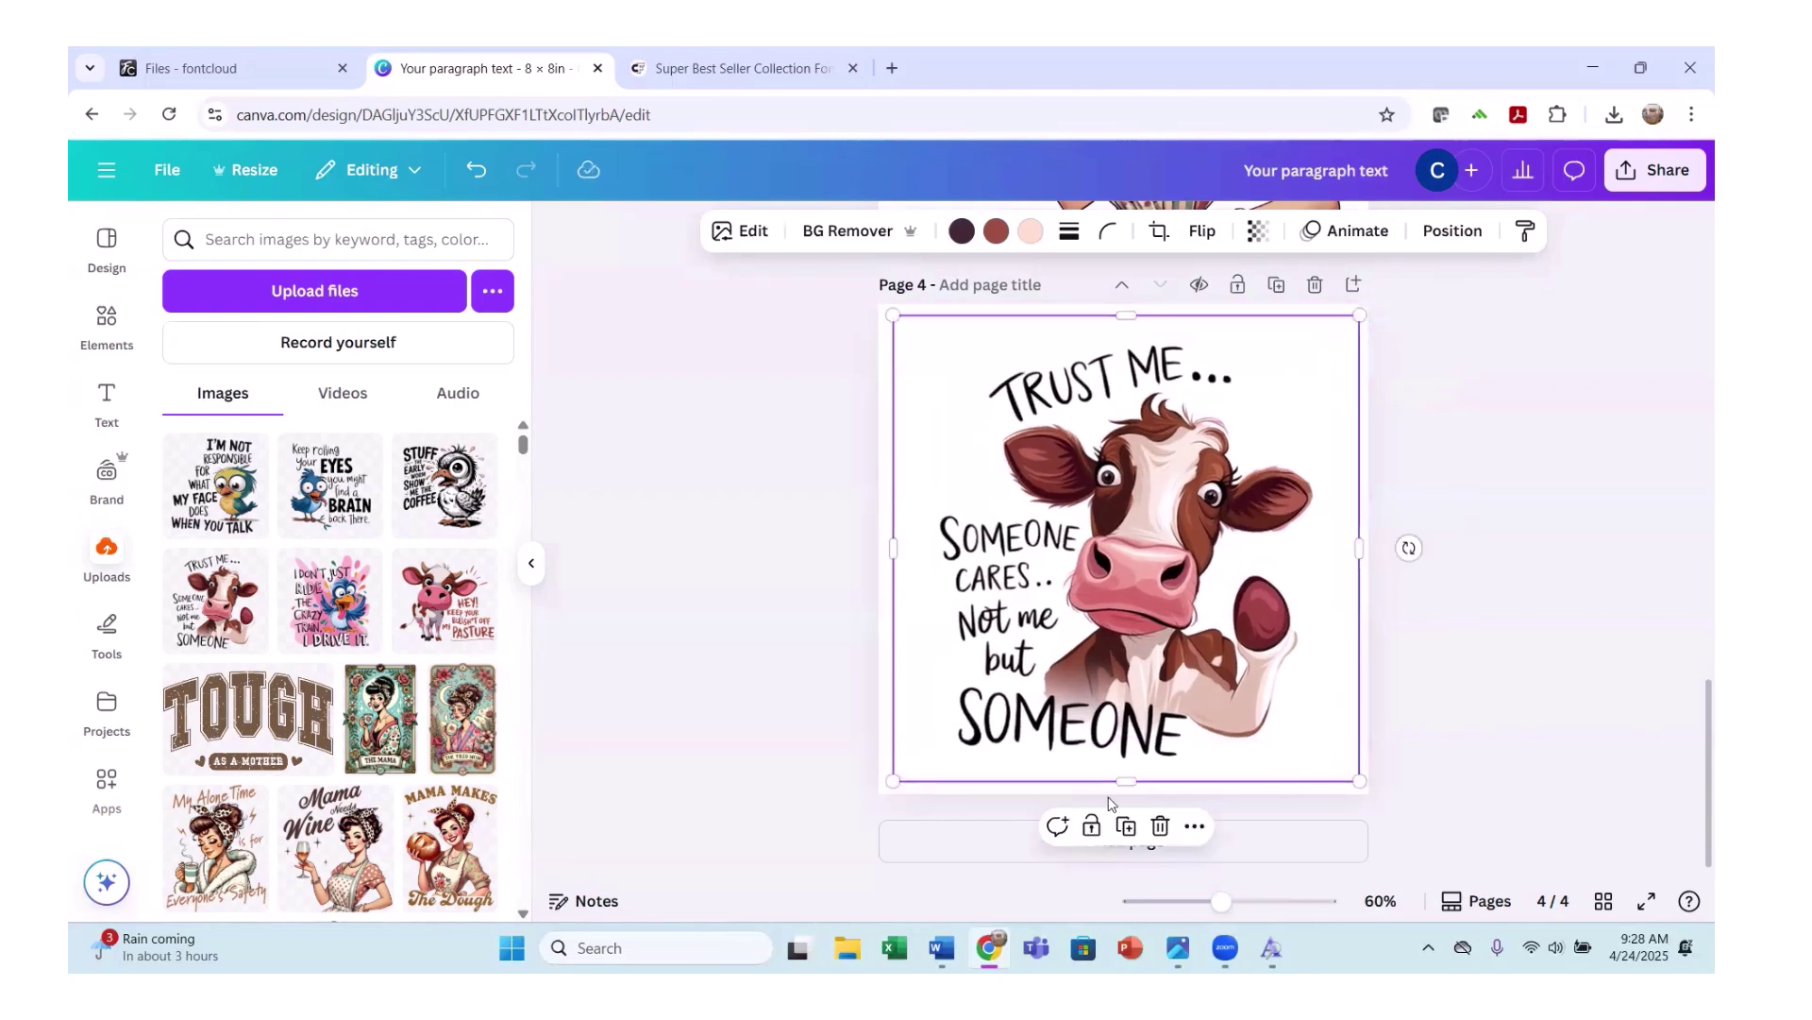
pyautogui.moveTo(885, 787); pyautogui.dragTo(878, 795)
pyautogui.click(1405, 374)
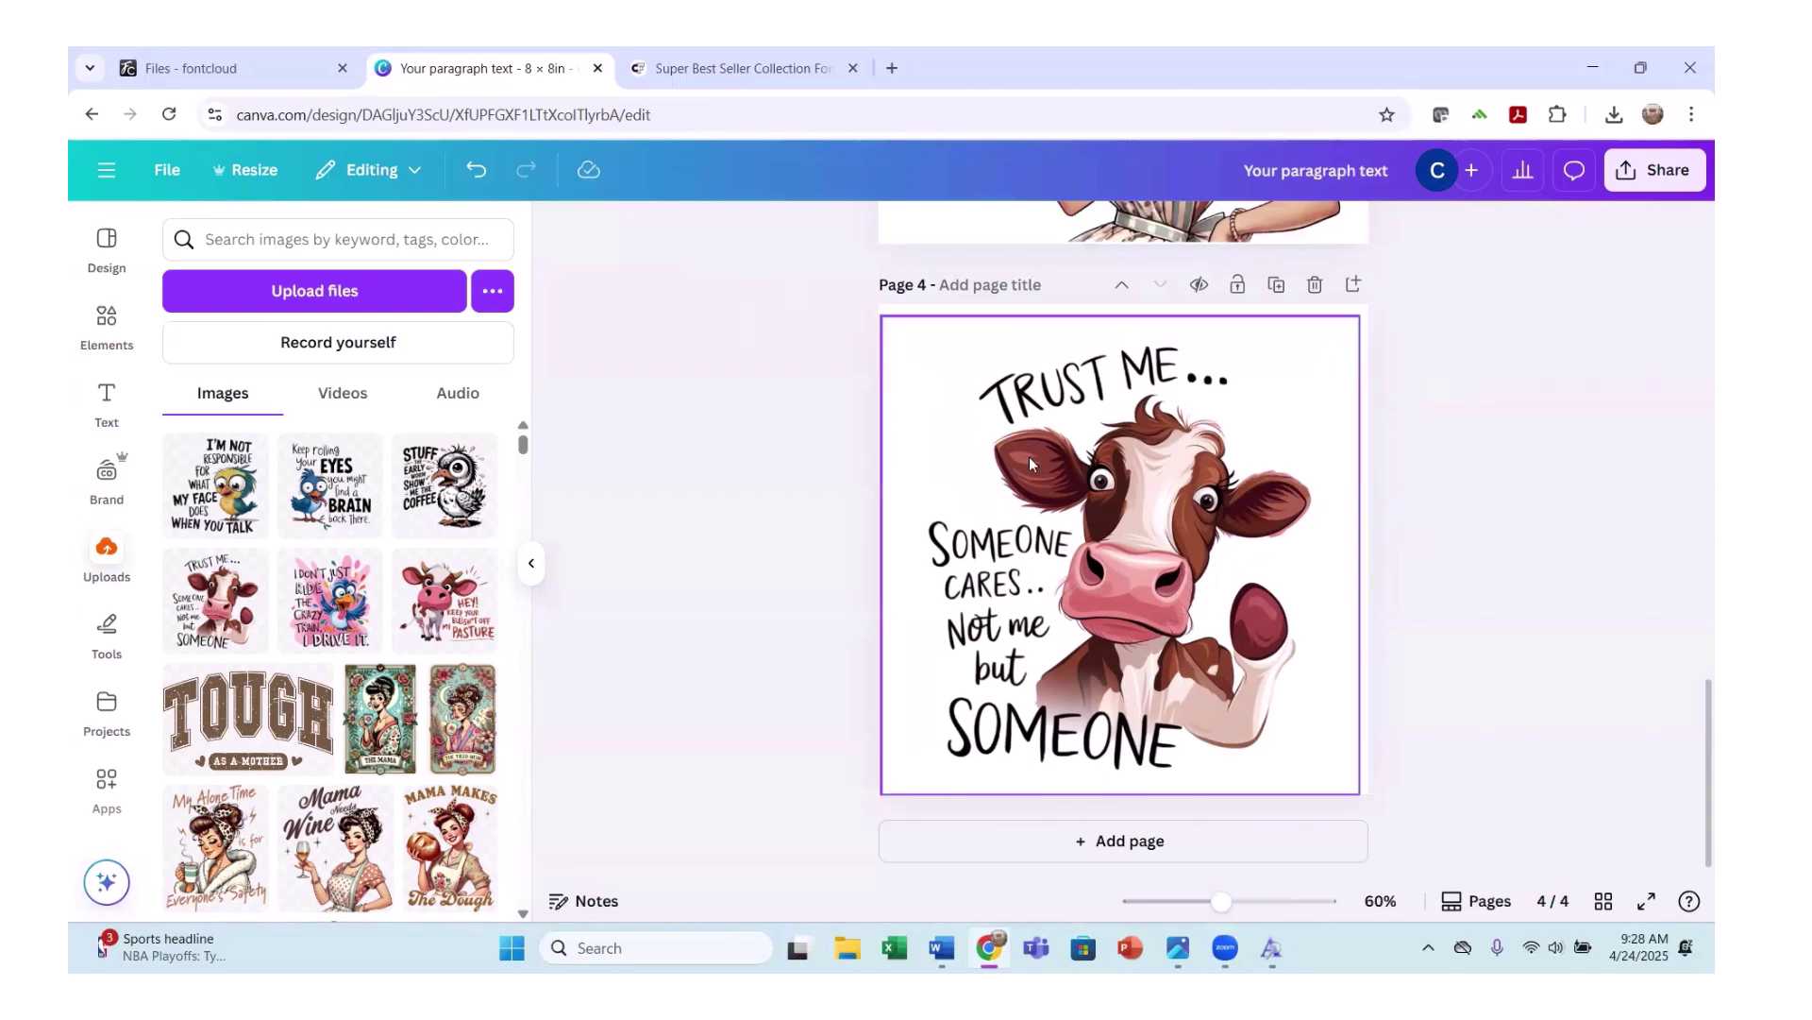
# Remove the background of the "Trust me... someone cares" cow graphic on page 4.
pyautogui.scroll(2, 1007, 451)
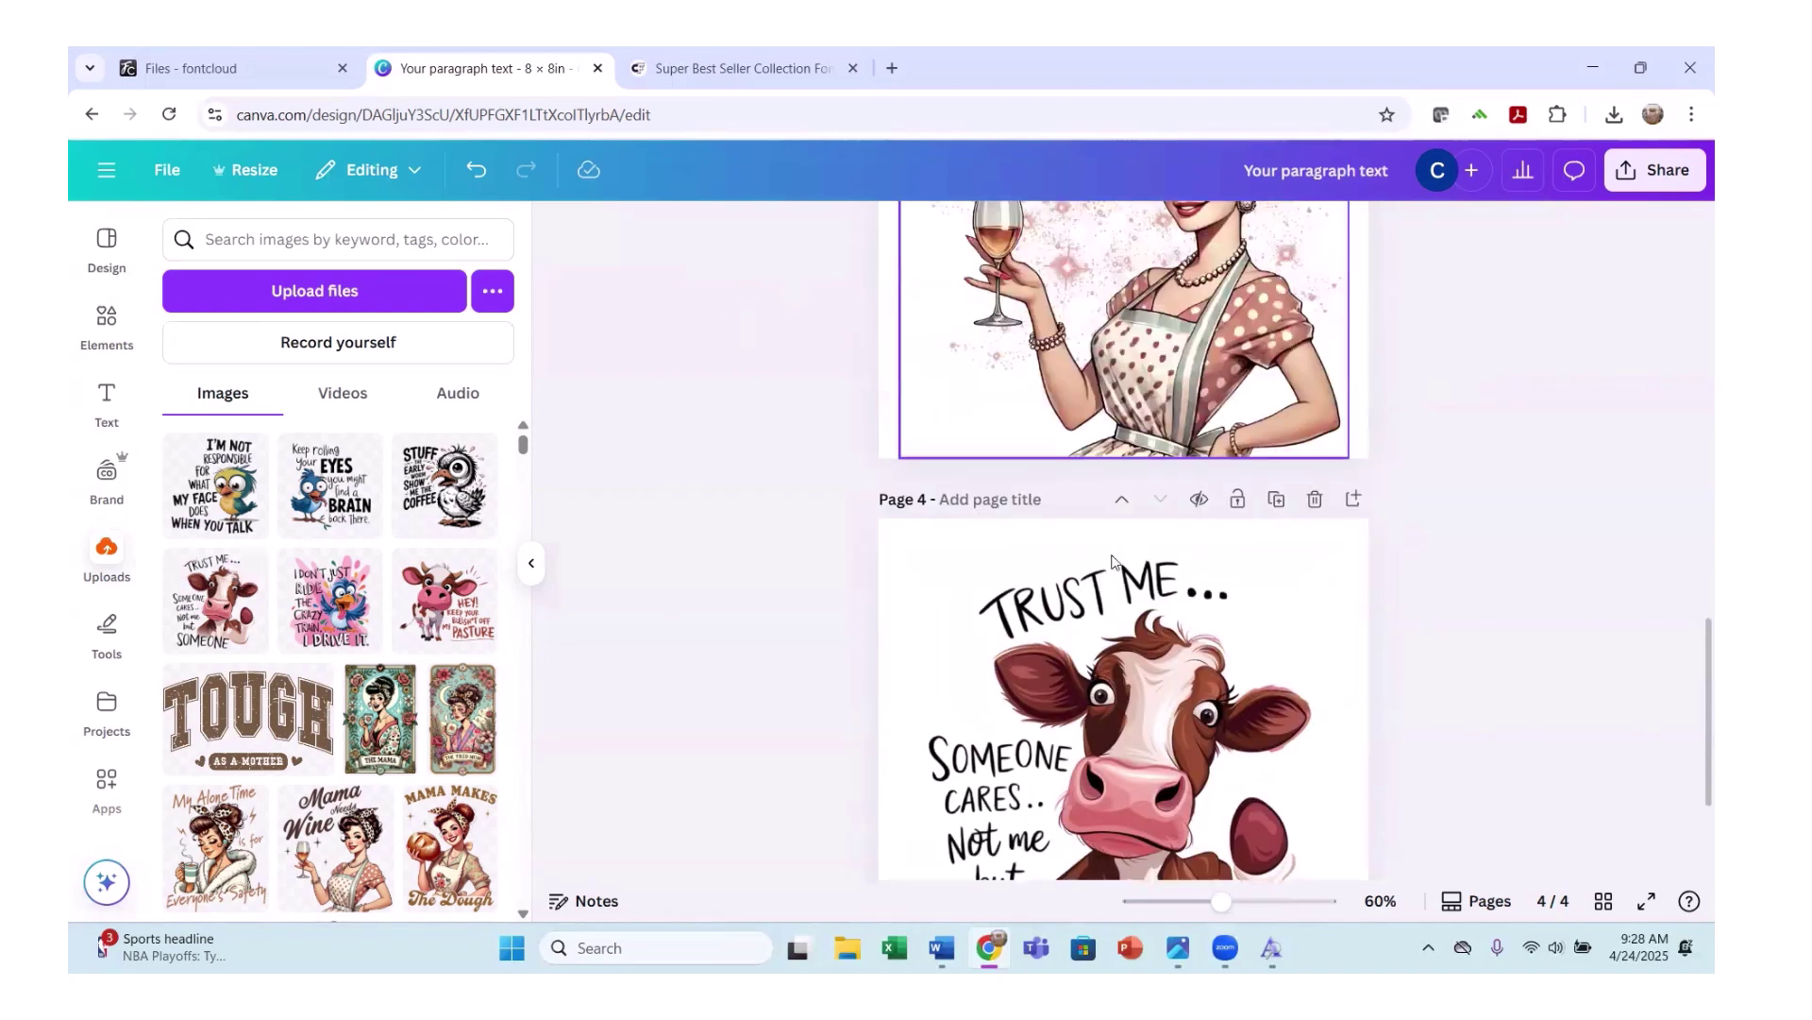
pyautogui.click(1046, 678)
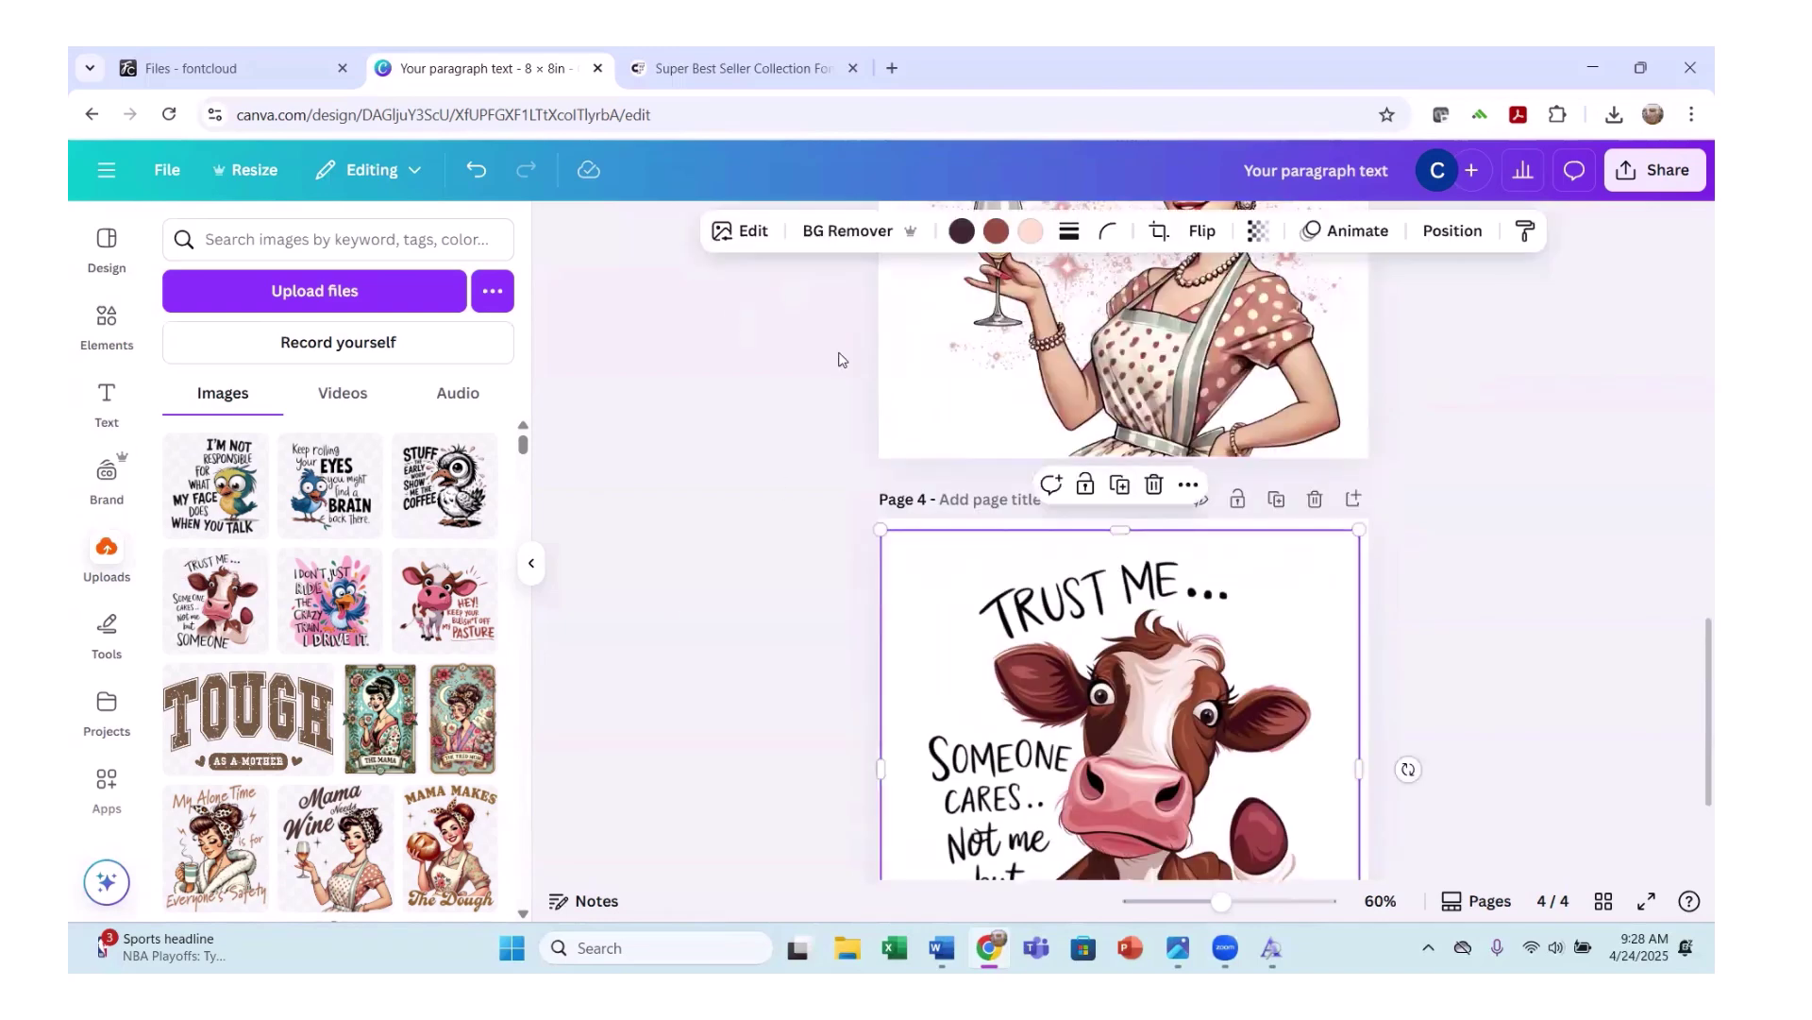
pyautogui.click(745, 236)
pyautogui.click(217, 580)
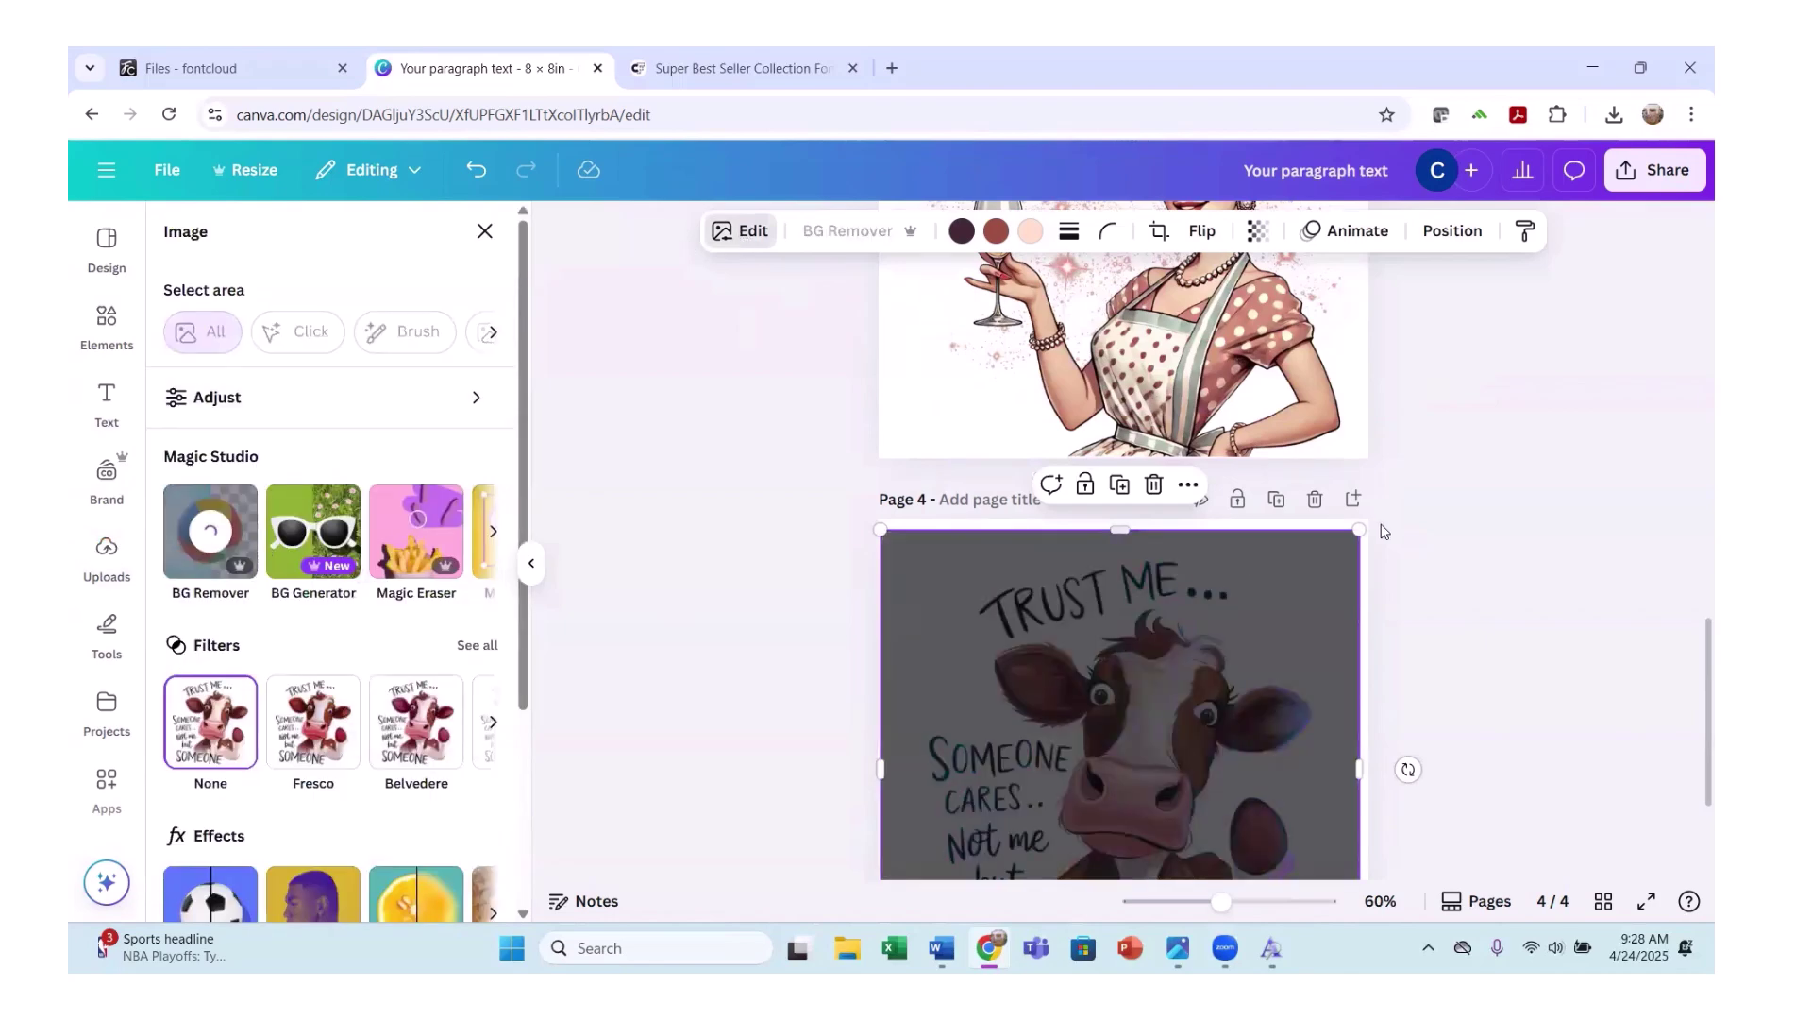
pyautogui.scroll(-3, 1416, 510)
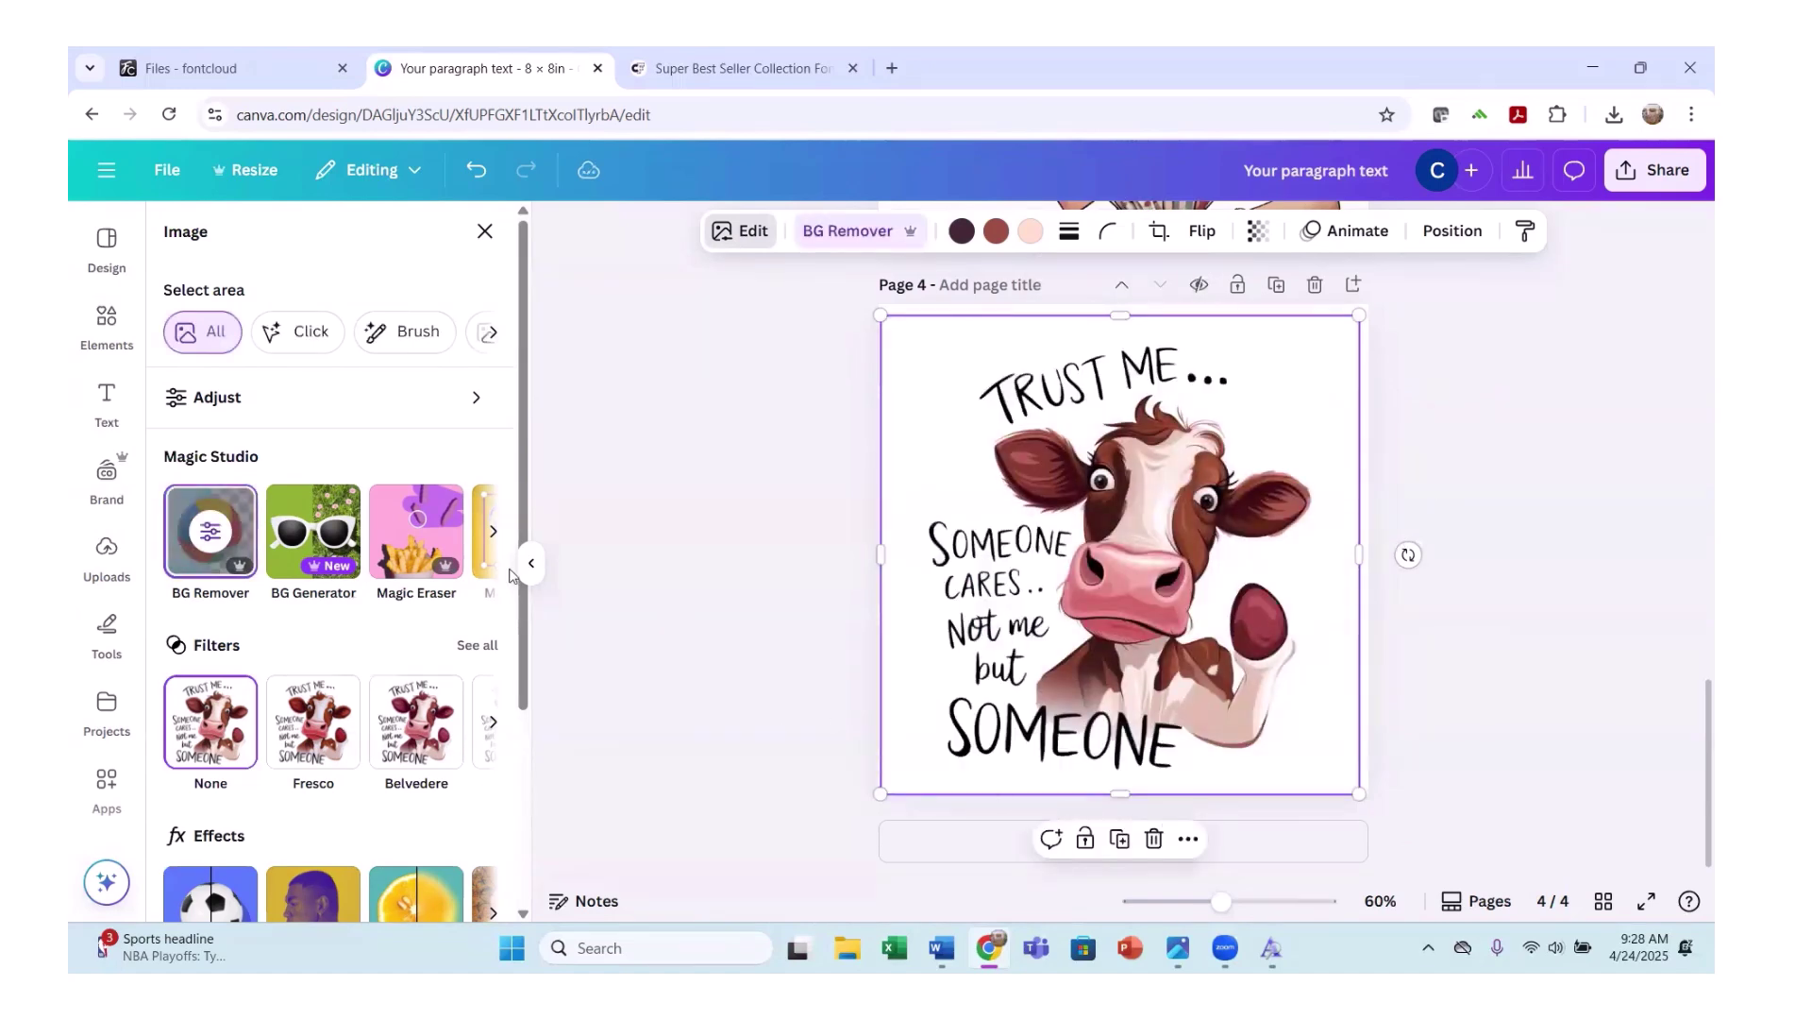
# Undo the removal of the cow graphic from page 4.
pyautogui.click(494, 533)
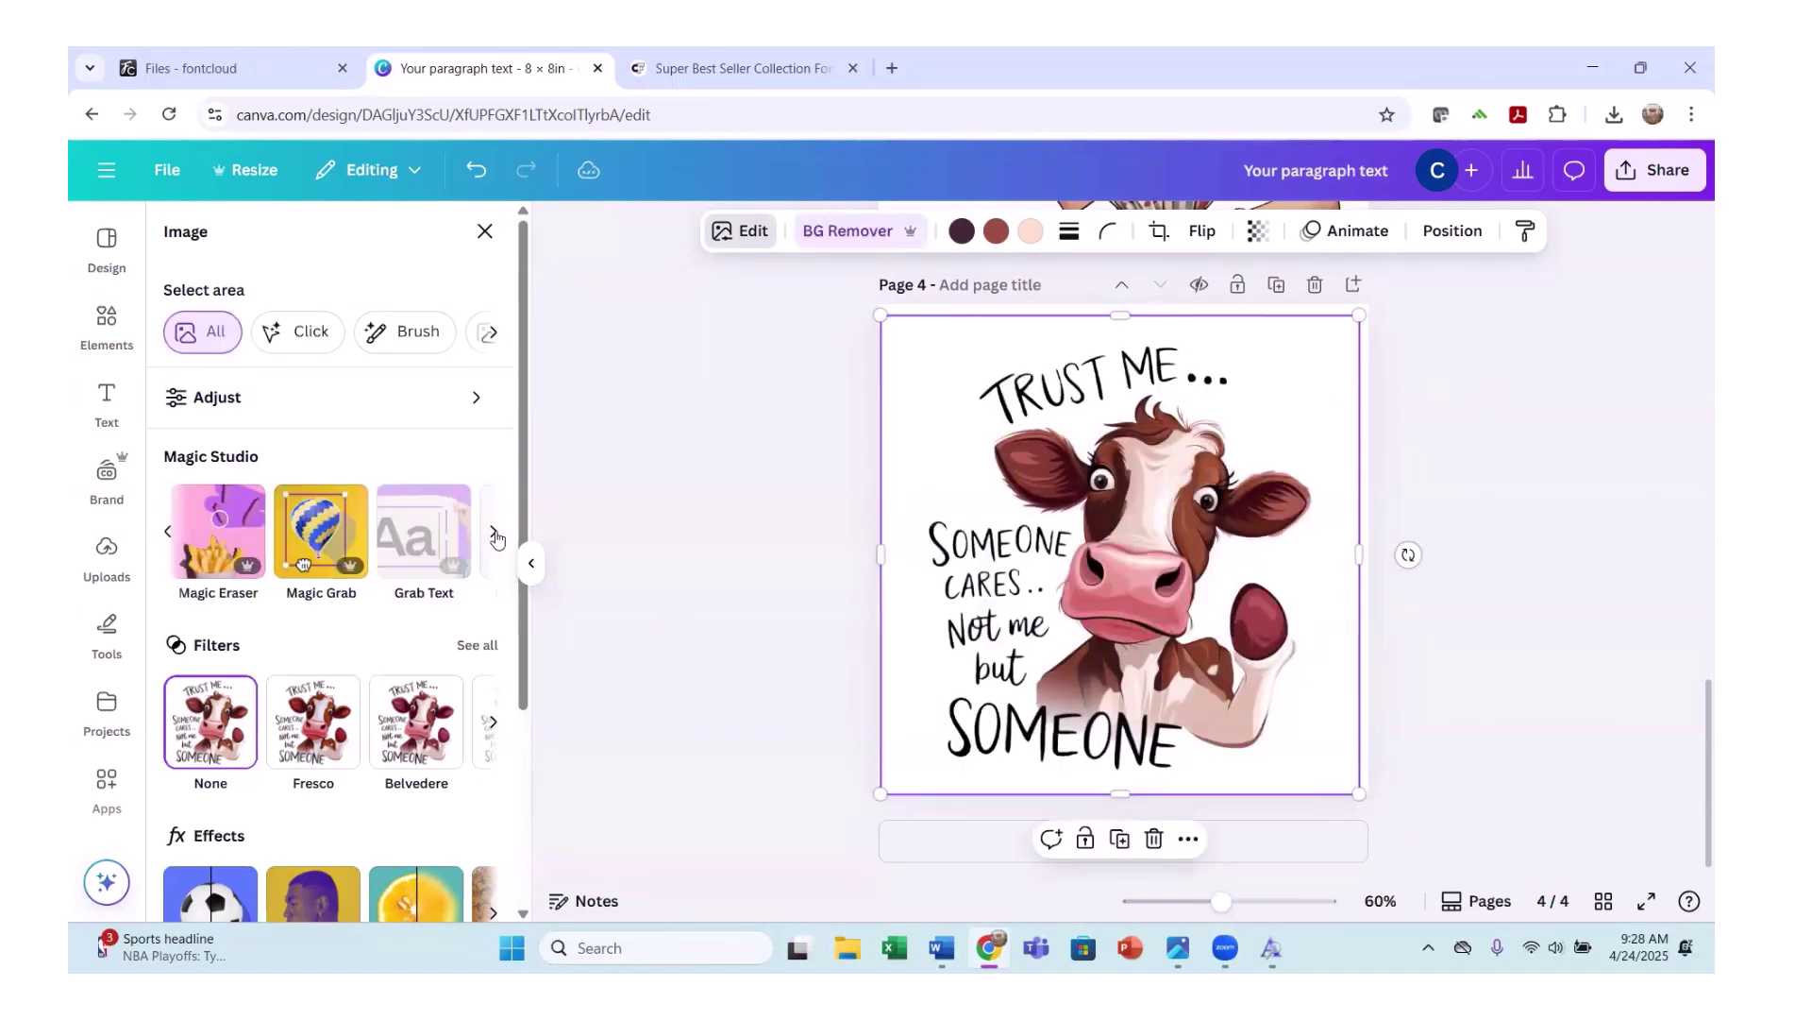
pyautogui.click(493, 532)
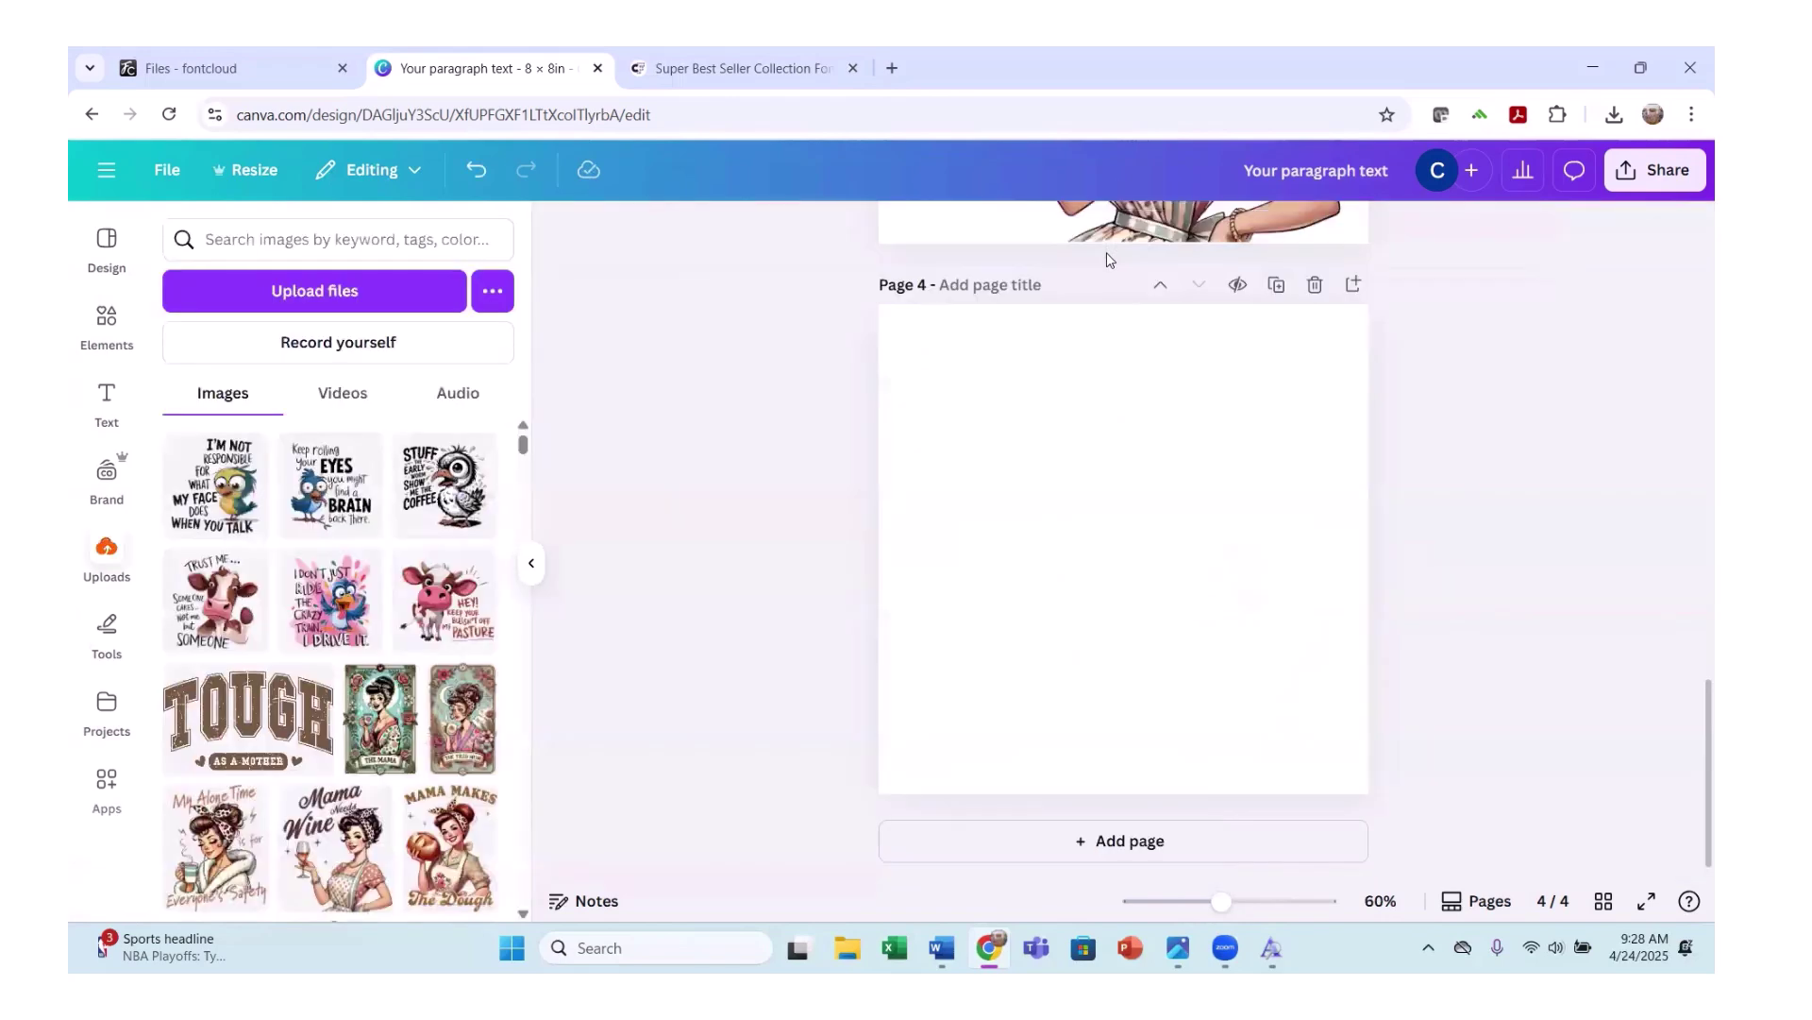
pyautogui.click(476, 172)
pyautogui.click(1015, 513)
pyautogui.scroll(4, 1015, 512)
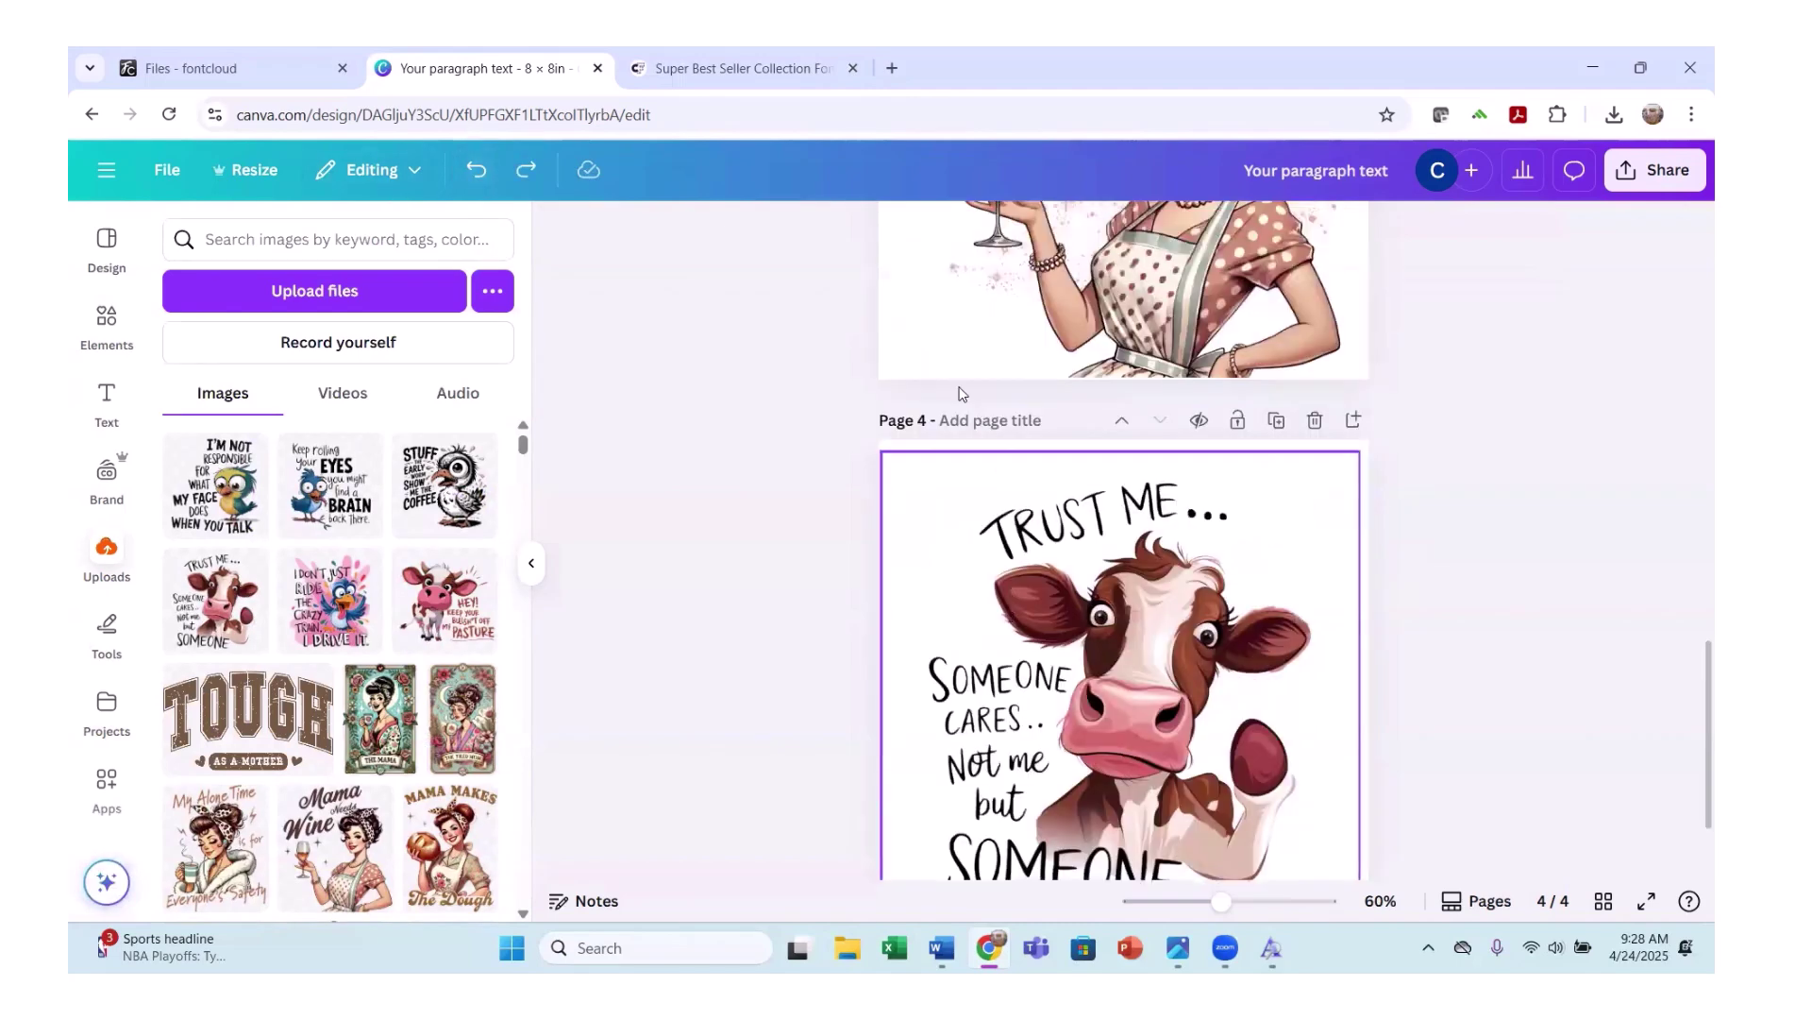
# Extract the "TRUST ME" lettering from the cow graphic with Grab Text and move it toward the page's upper-left corner.
pyautogui.scroll(-3, 944, 377)
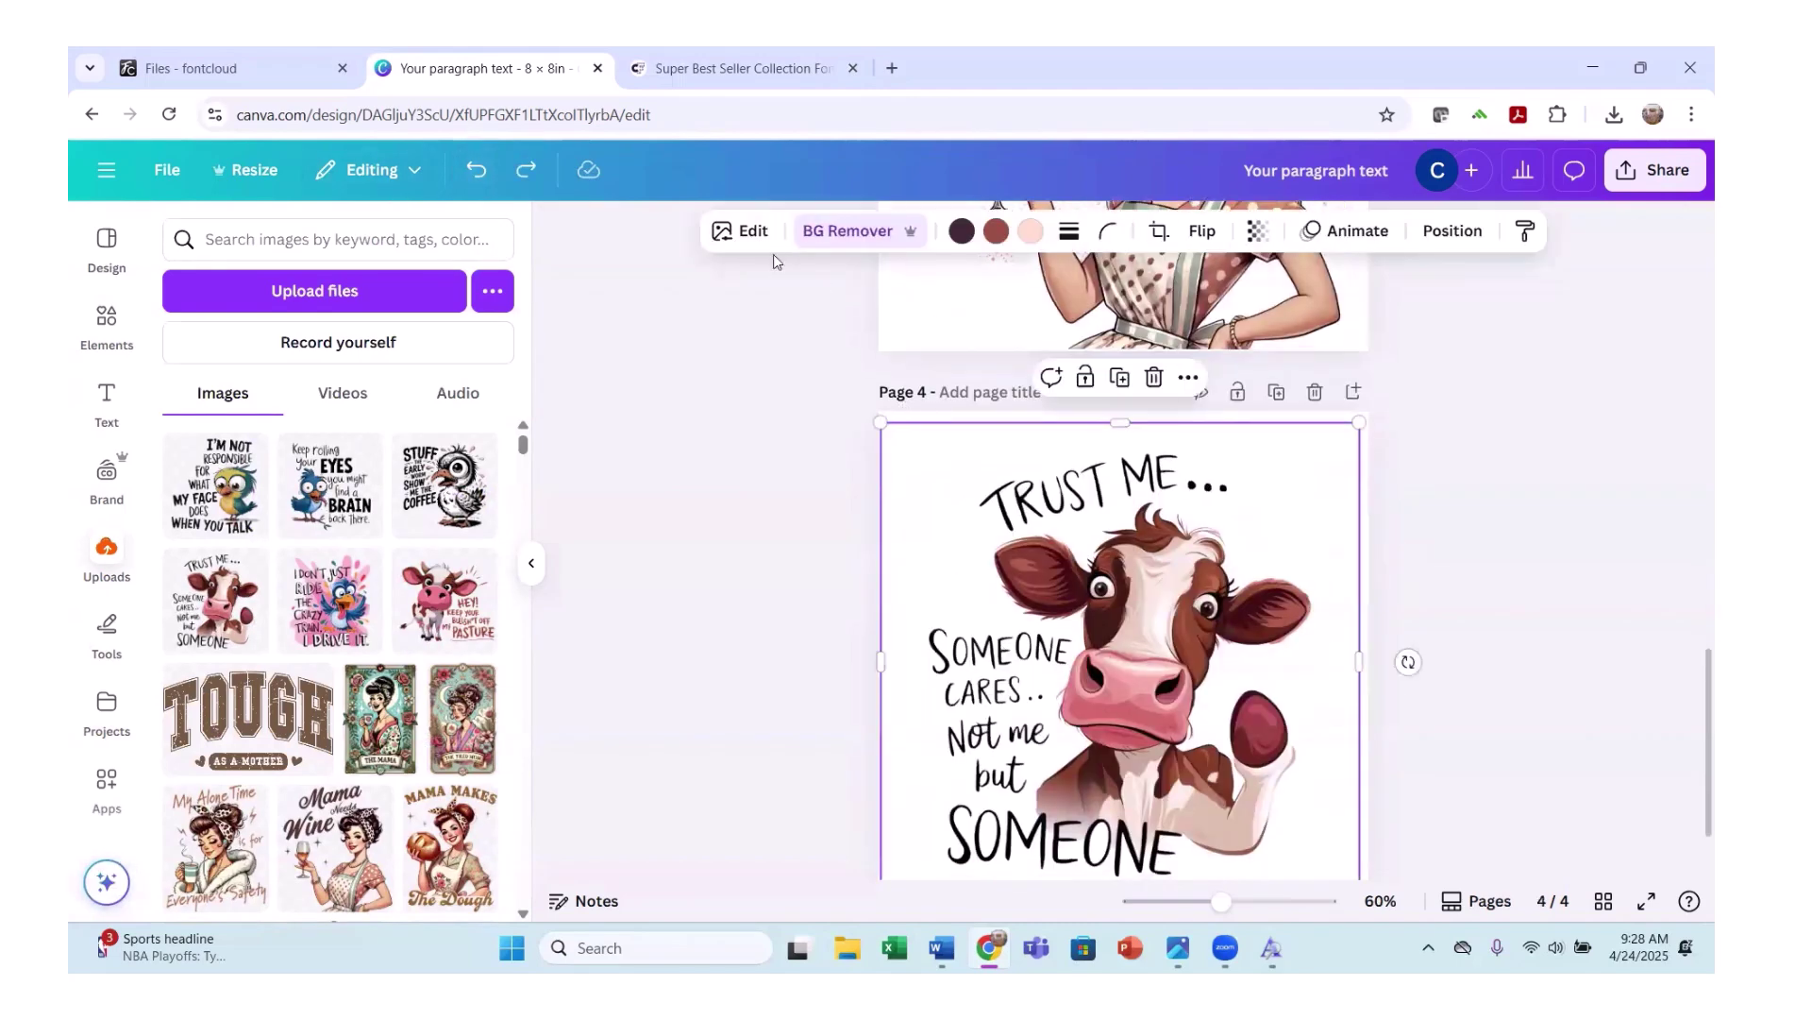
pyautogui.click(746, 232)
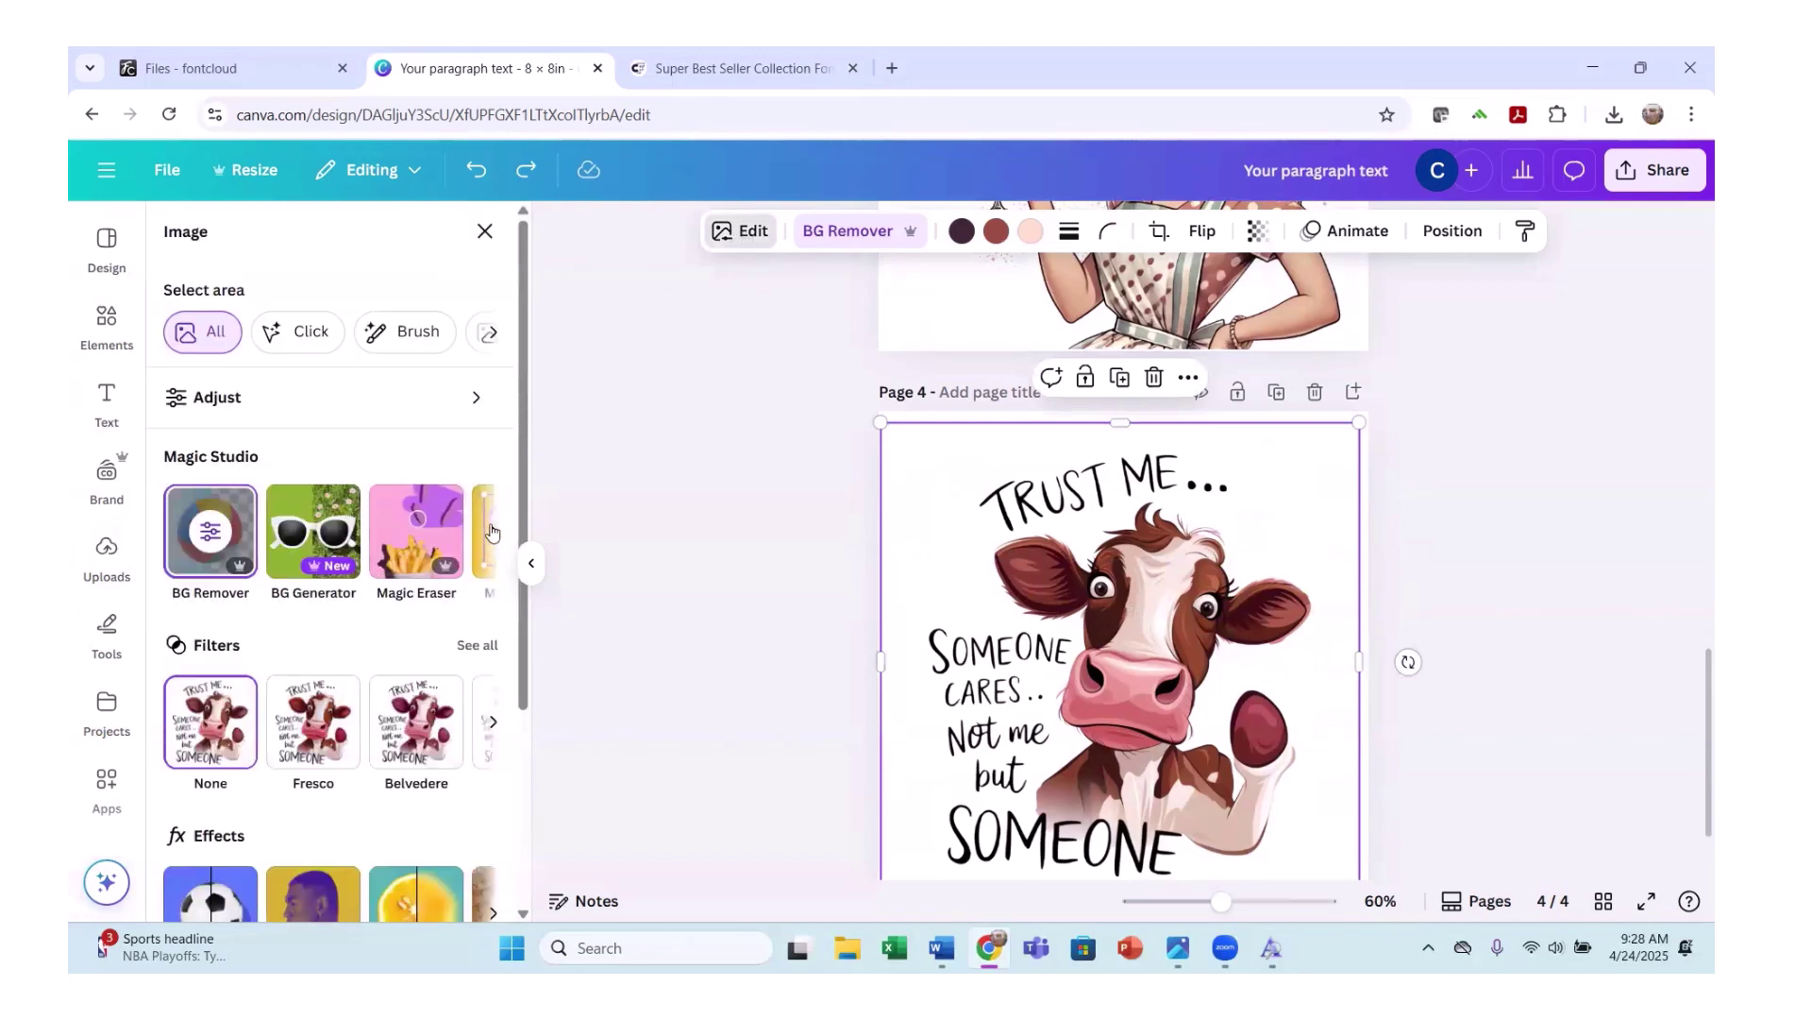
pyautogui.click(490, 531)
pyautogui.click(306, 538)
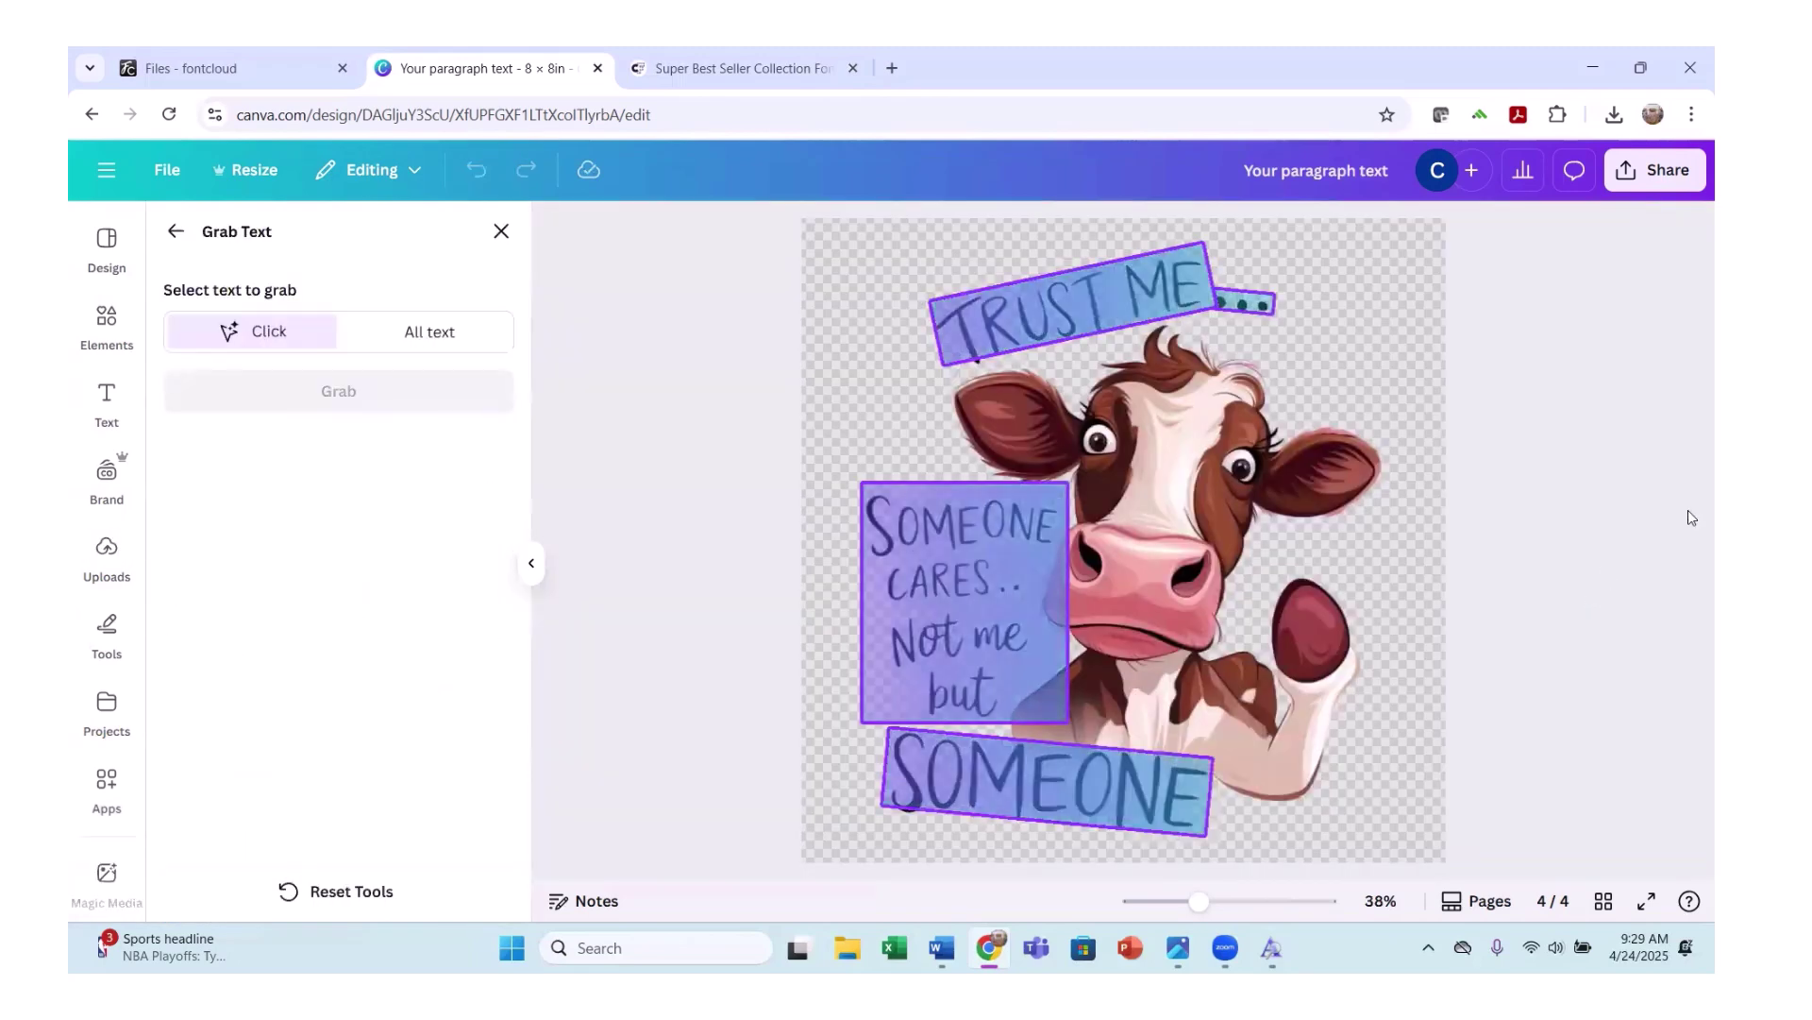
pyautogui.click(1142, 298)
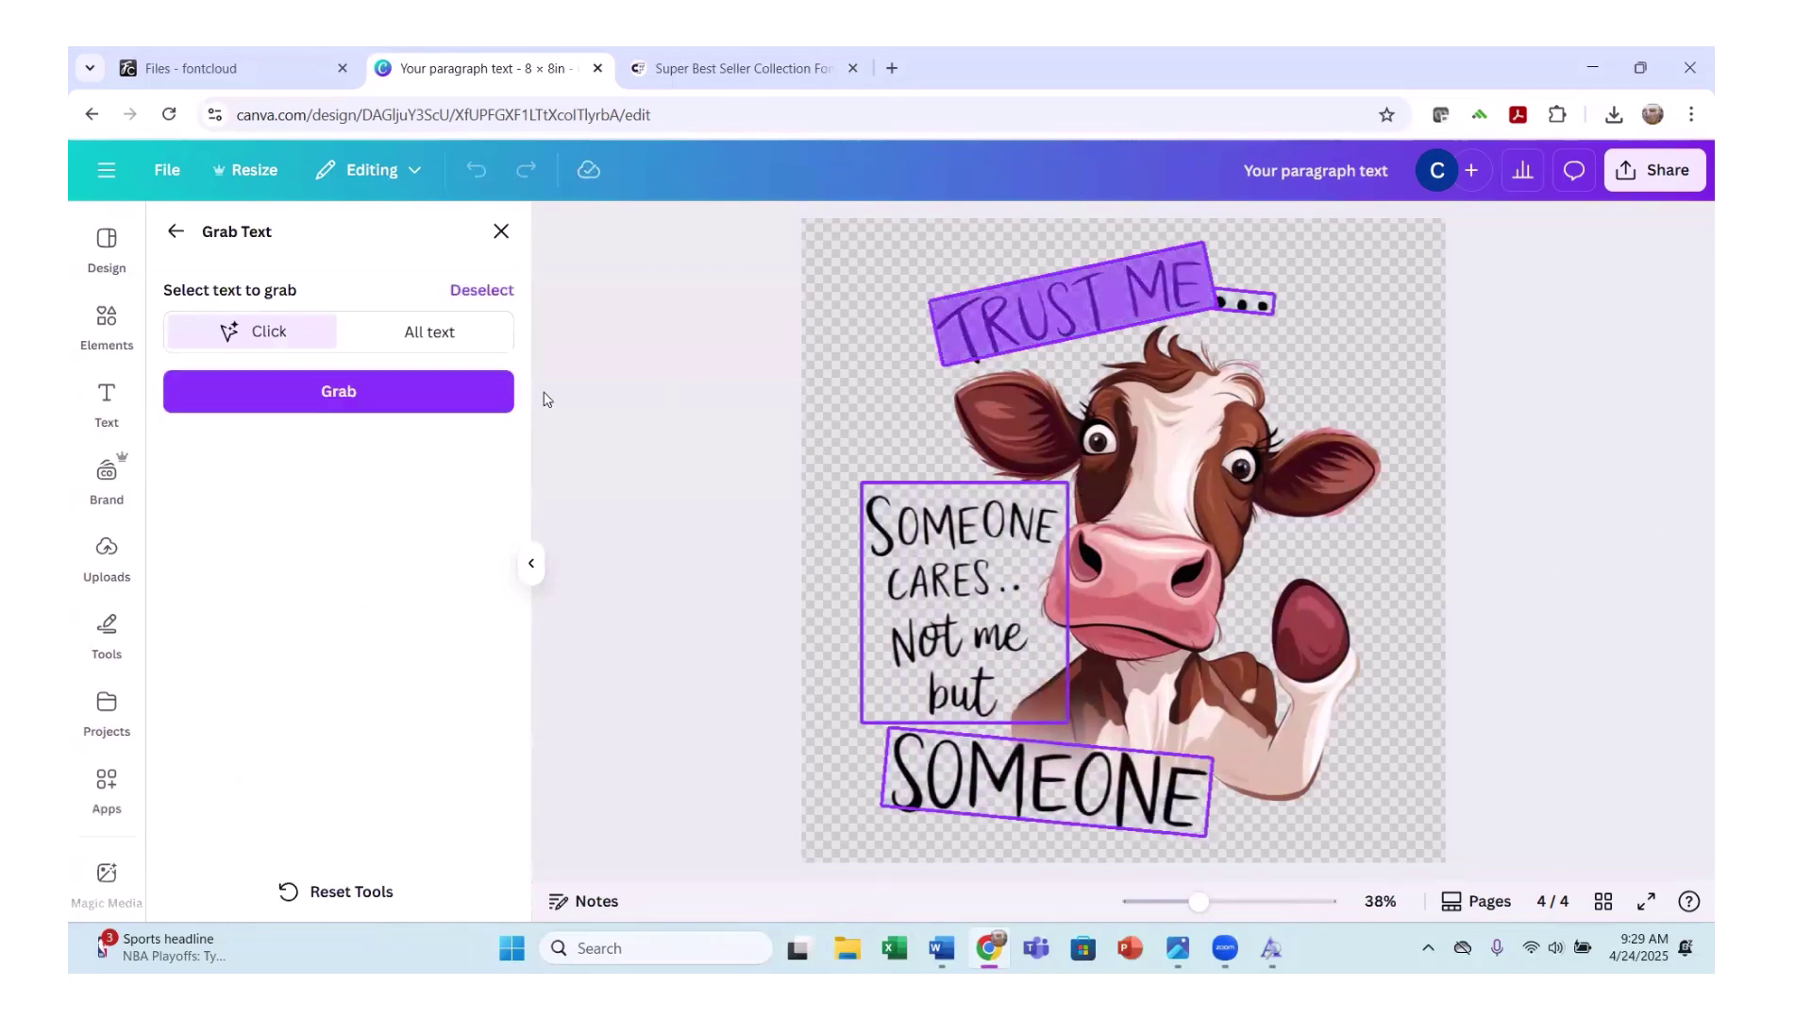
pyautogui.click(447, 408)
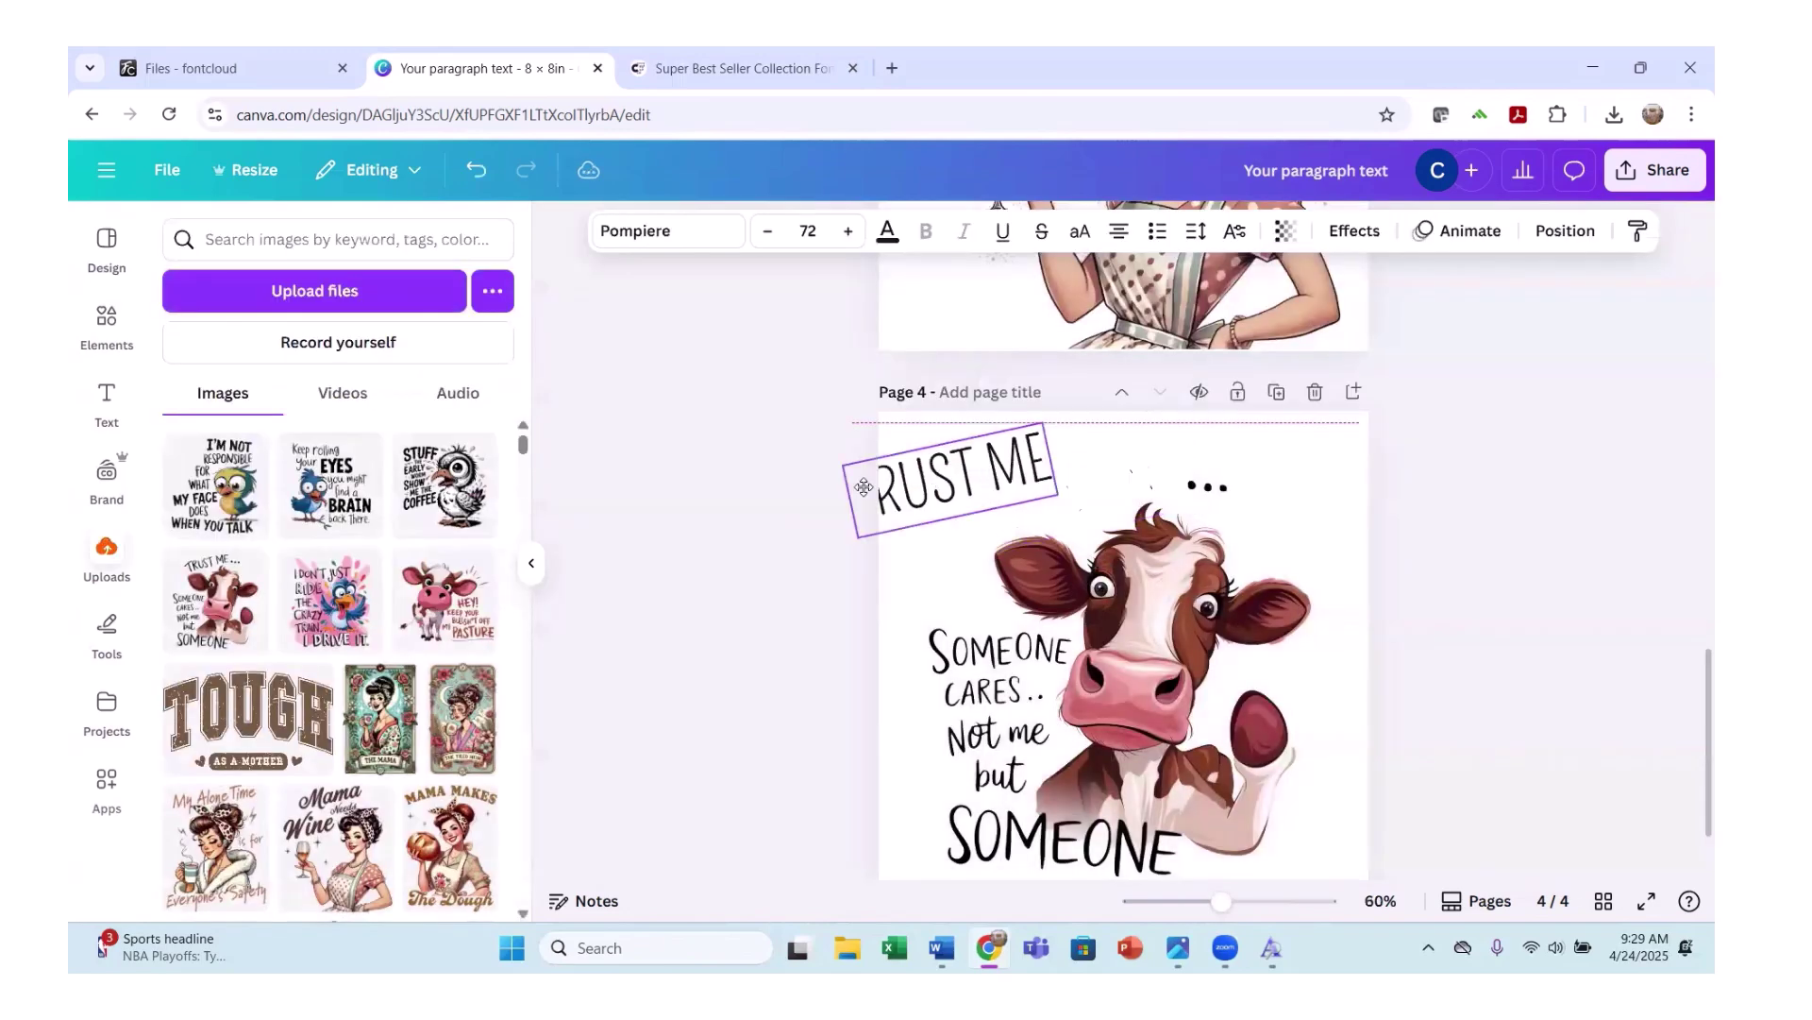
pyautogui.moveTo(864, 486); pyautogui.dragTo(989, 449)
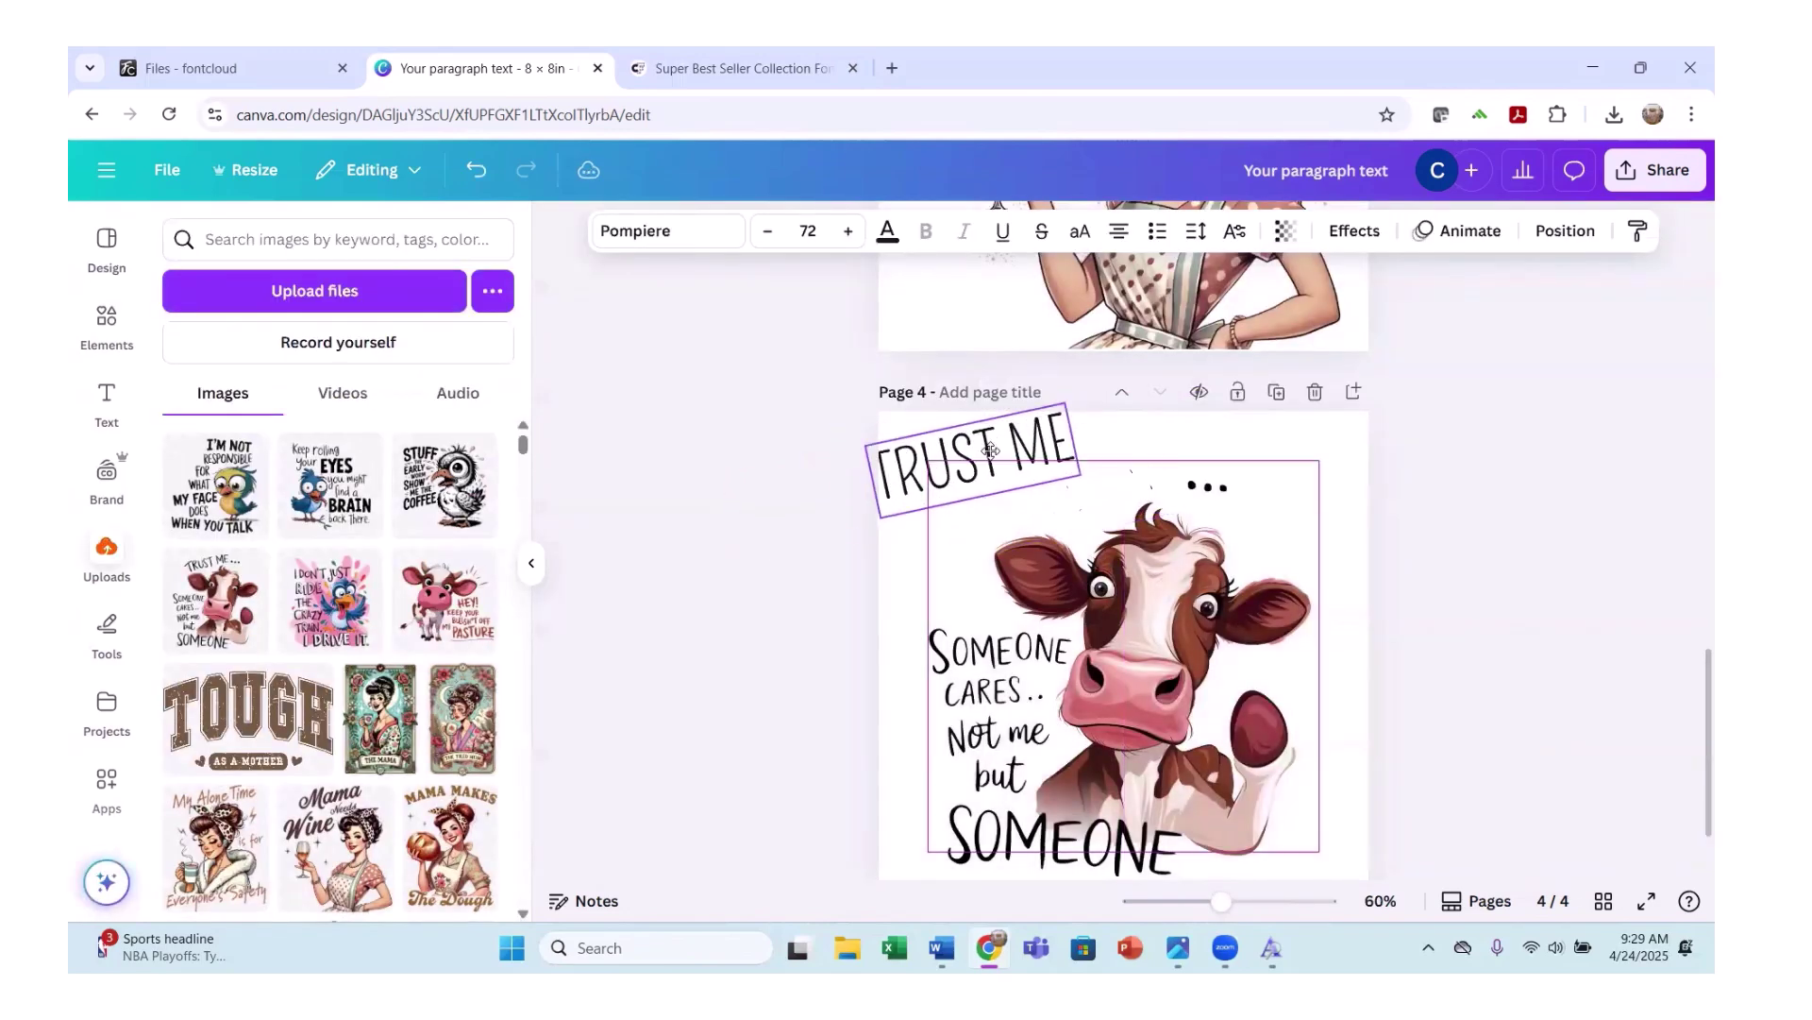
# Erase the three dots and leftover marks above the cow's head with the Magic Eraser brush at size 40.
pyautogui.click(1174, 679)
pyautogui.click(740, 234)
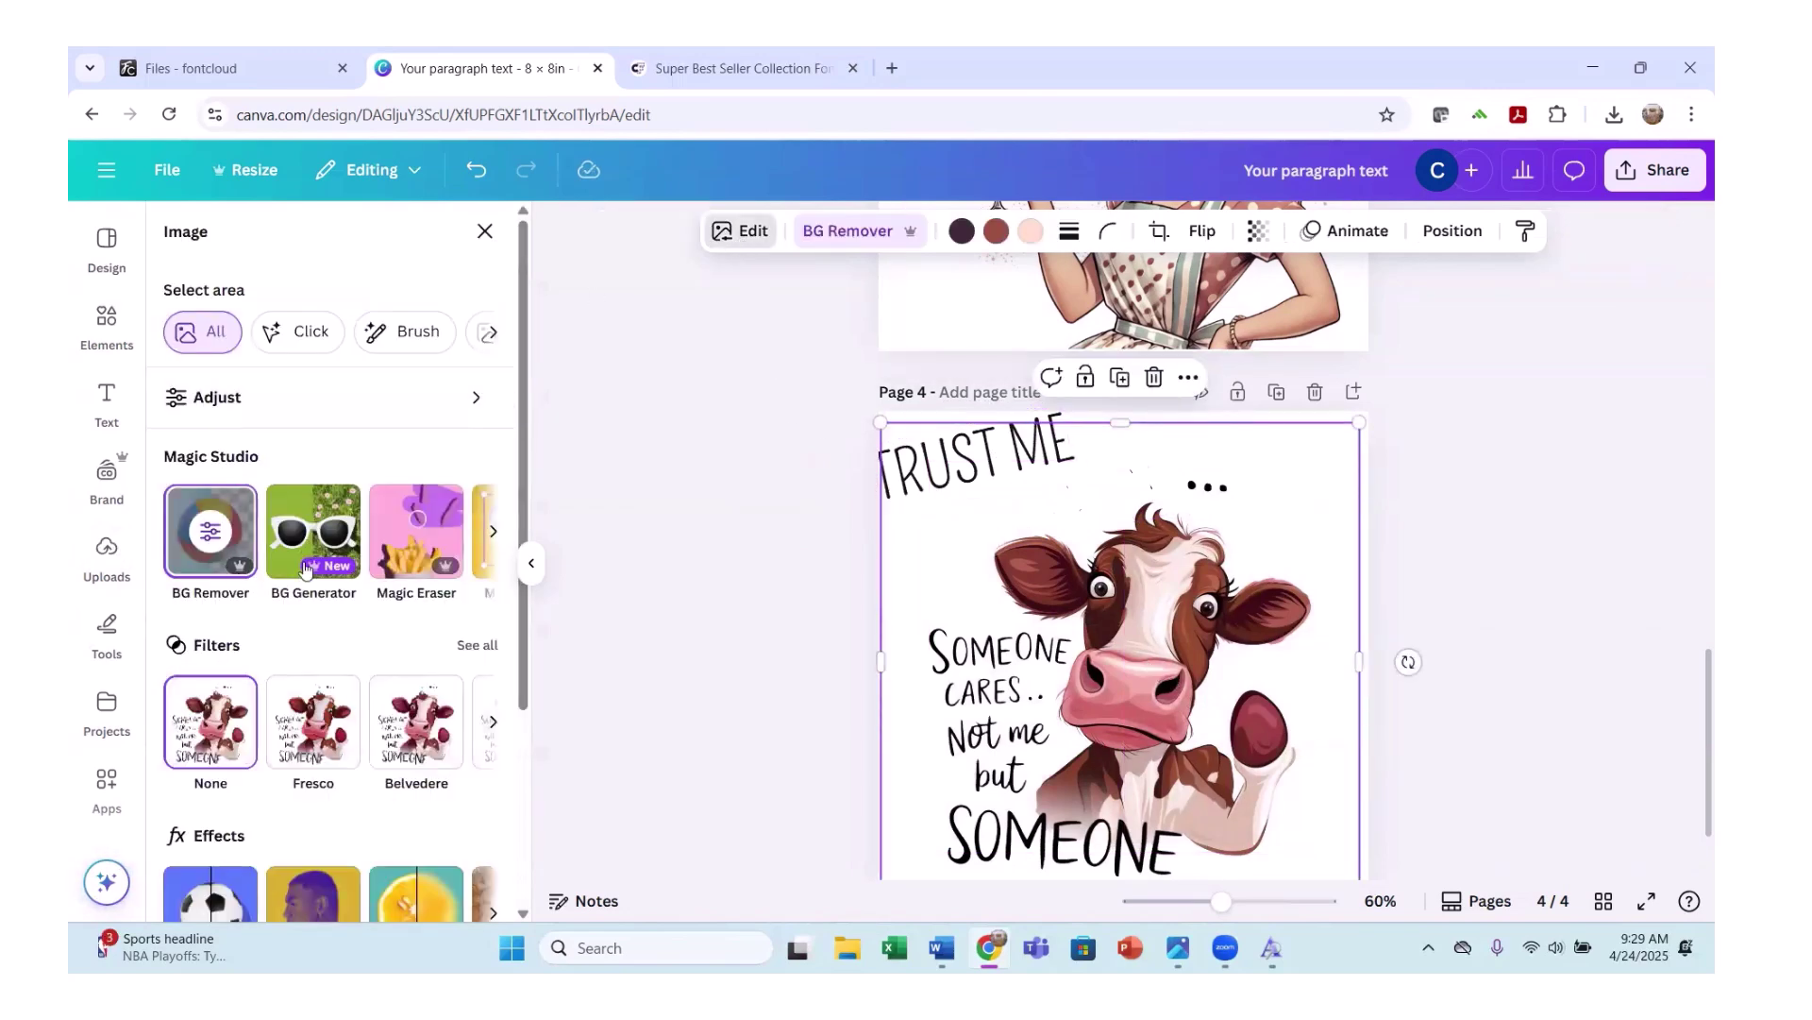
pyautogui.click(417, 553)
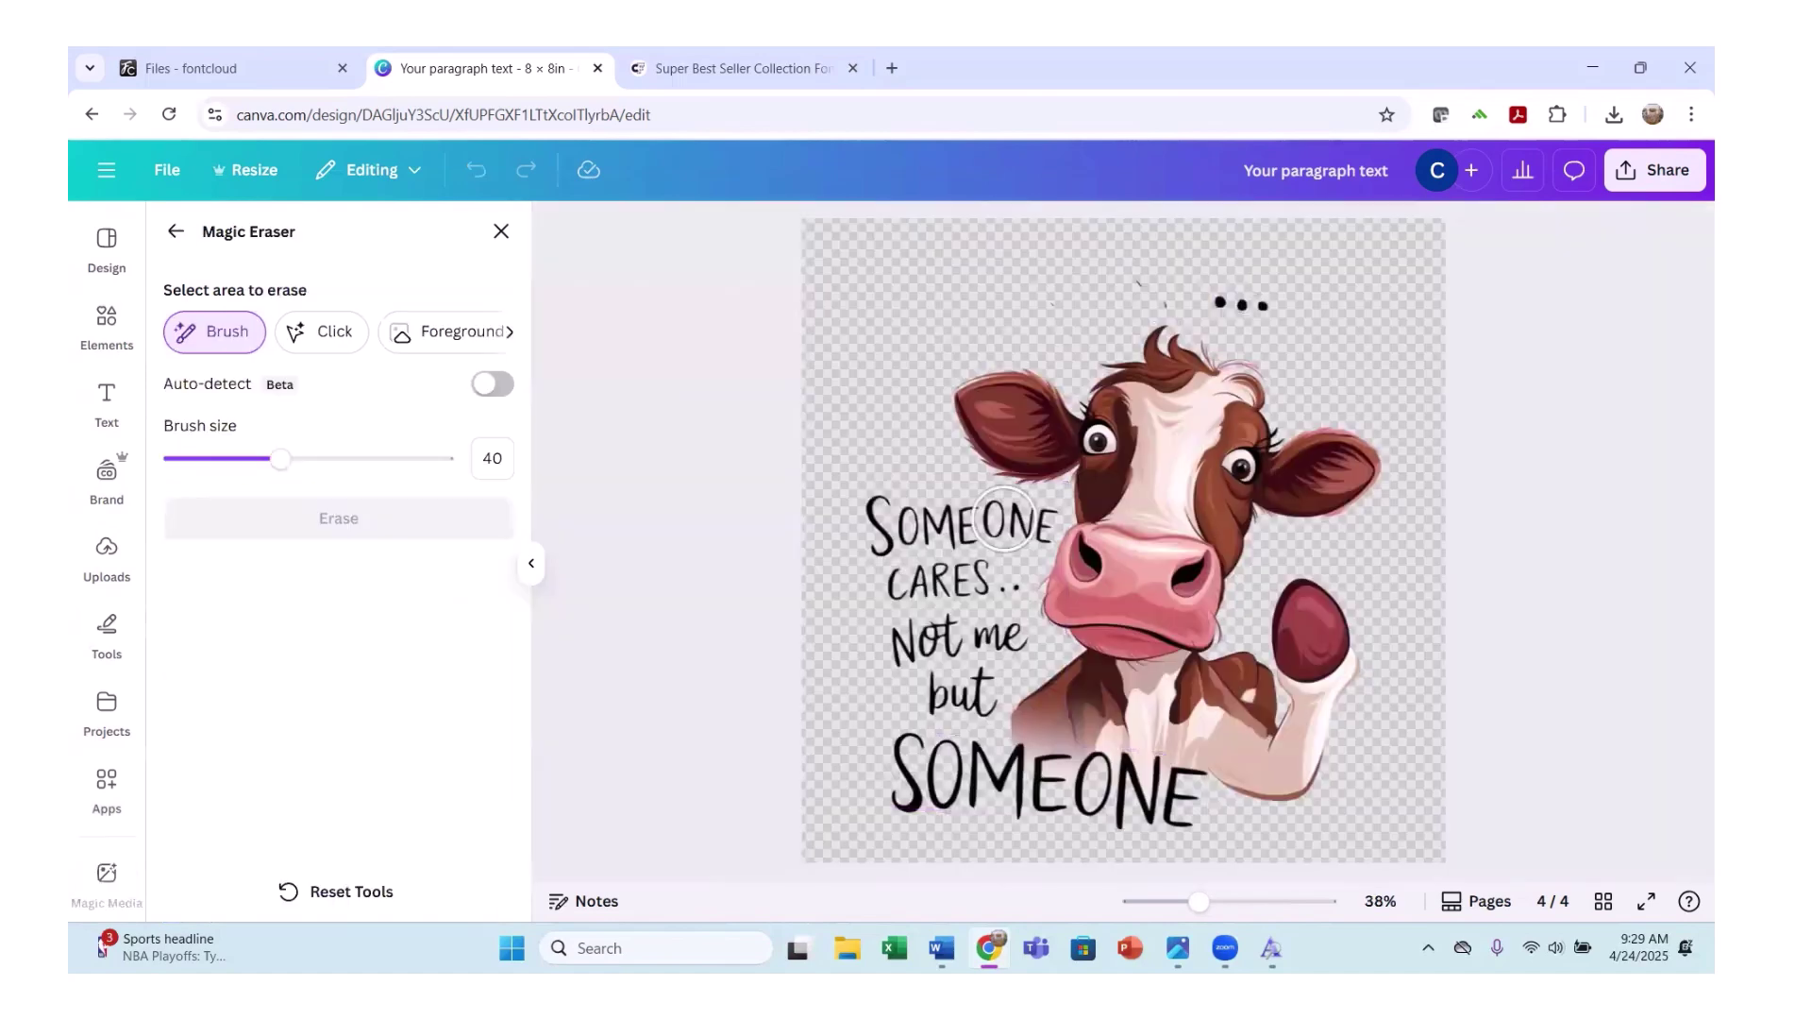
pyautogui.moveTo(1110, 283)
pyautogui.mouseDown()
pyautogui.moveTo(1161, 285)
pyautogui.moveTo(1010, 293)
pyautogui.moveTo(1186, 276)
pyautogui.moveTo(1225, 300)
pyautogui.mouseUp()
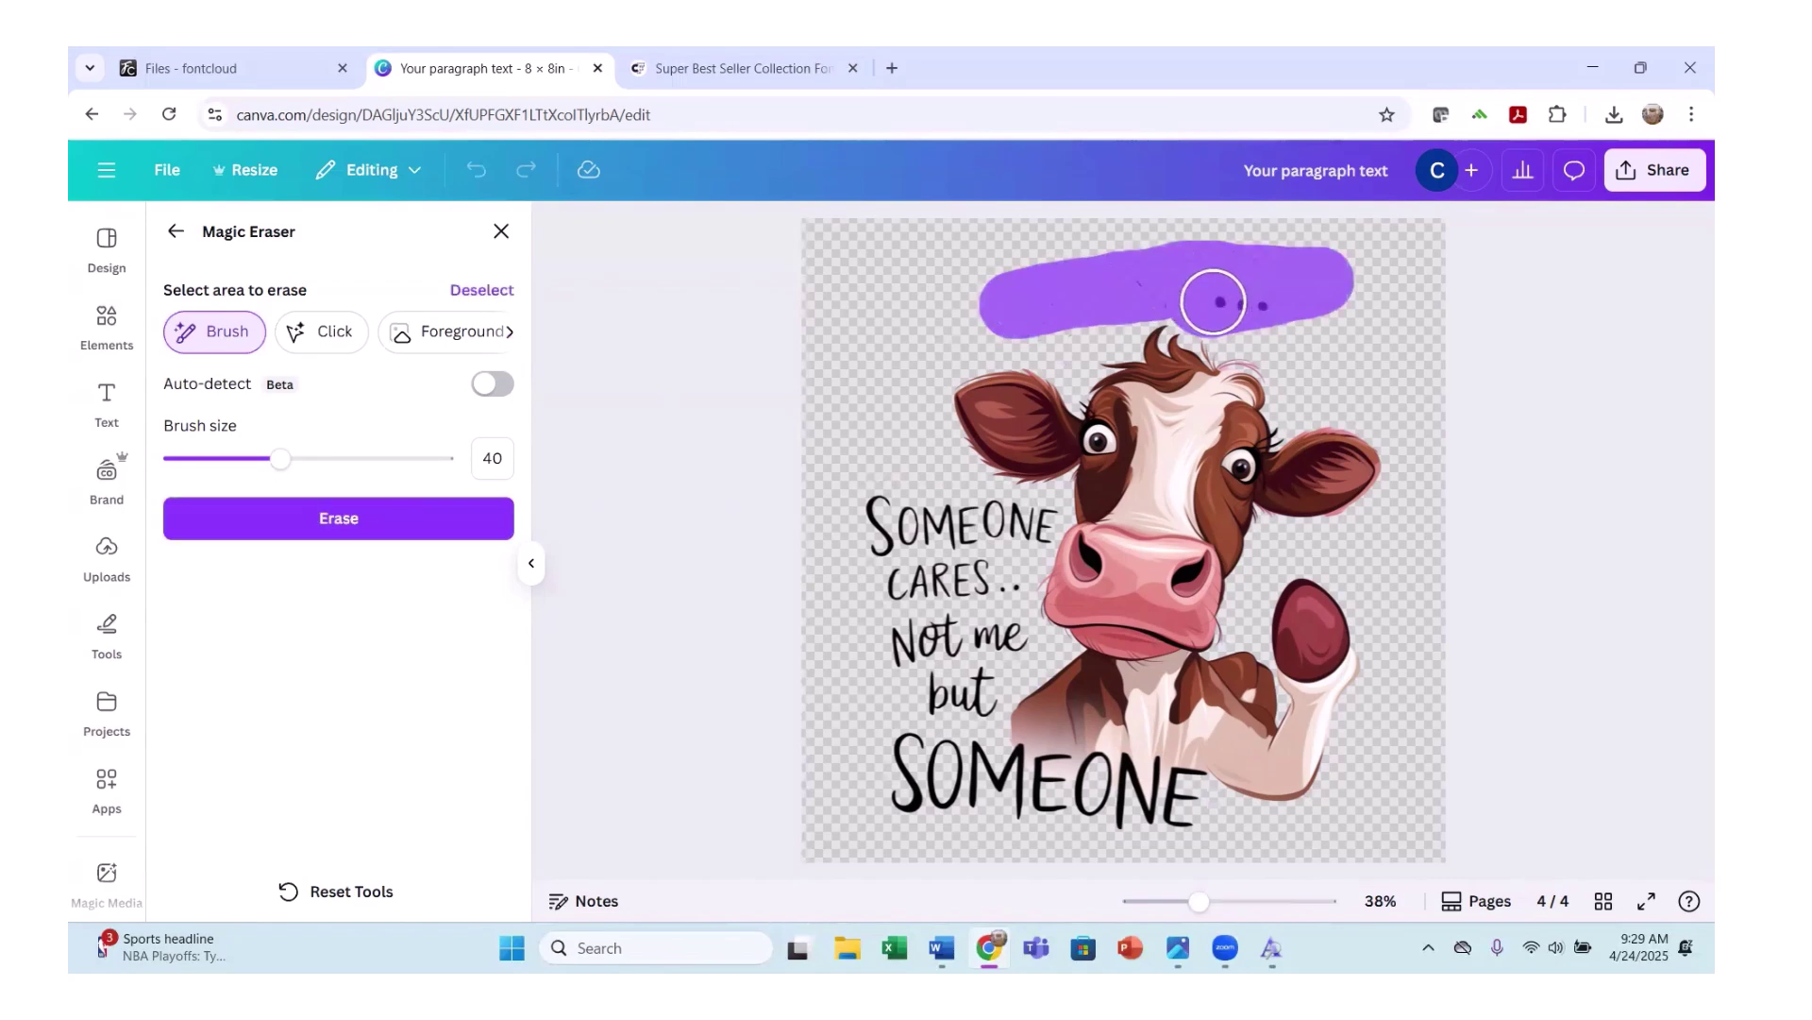
pyautogui.click(355, 526)
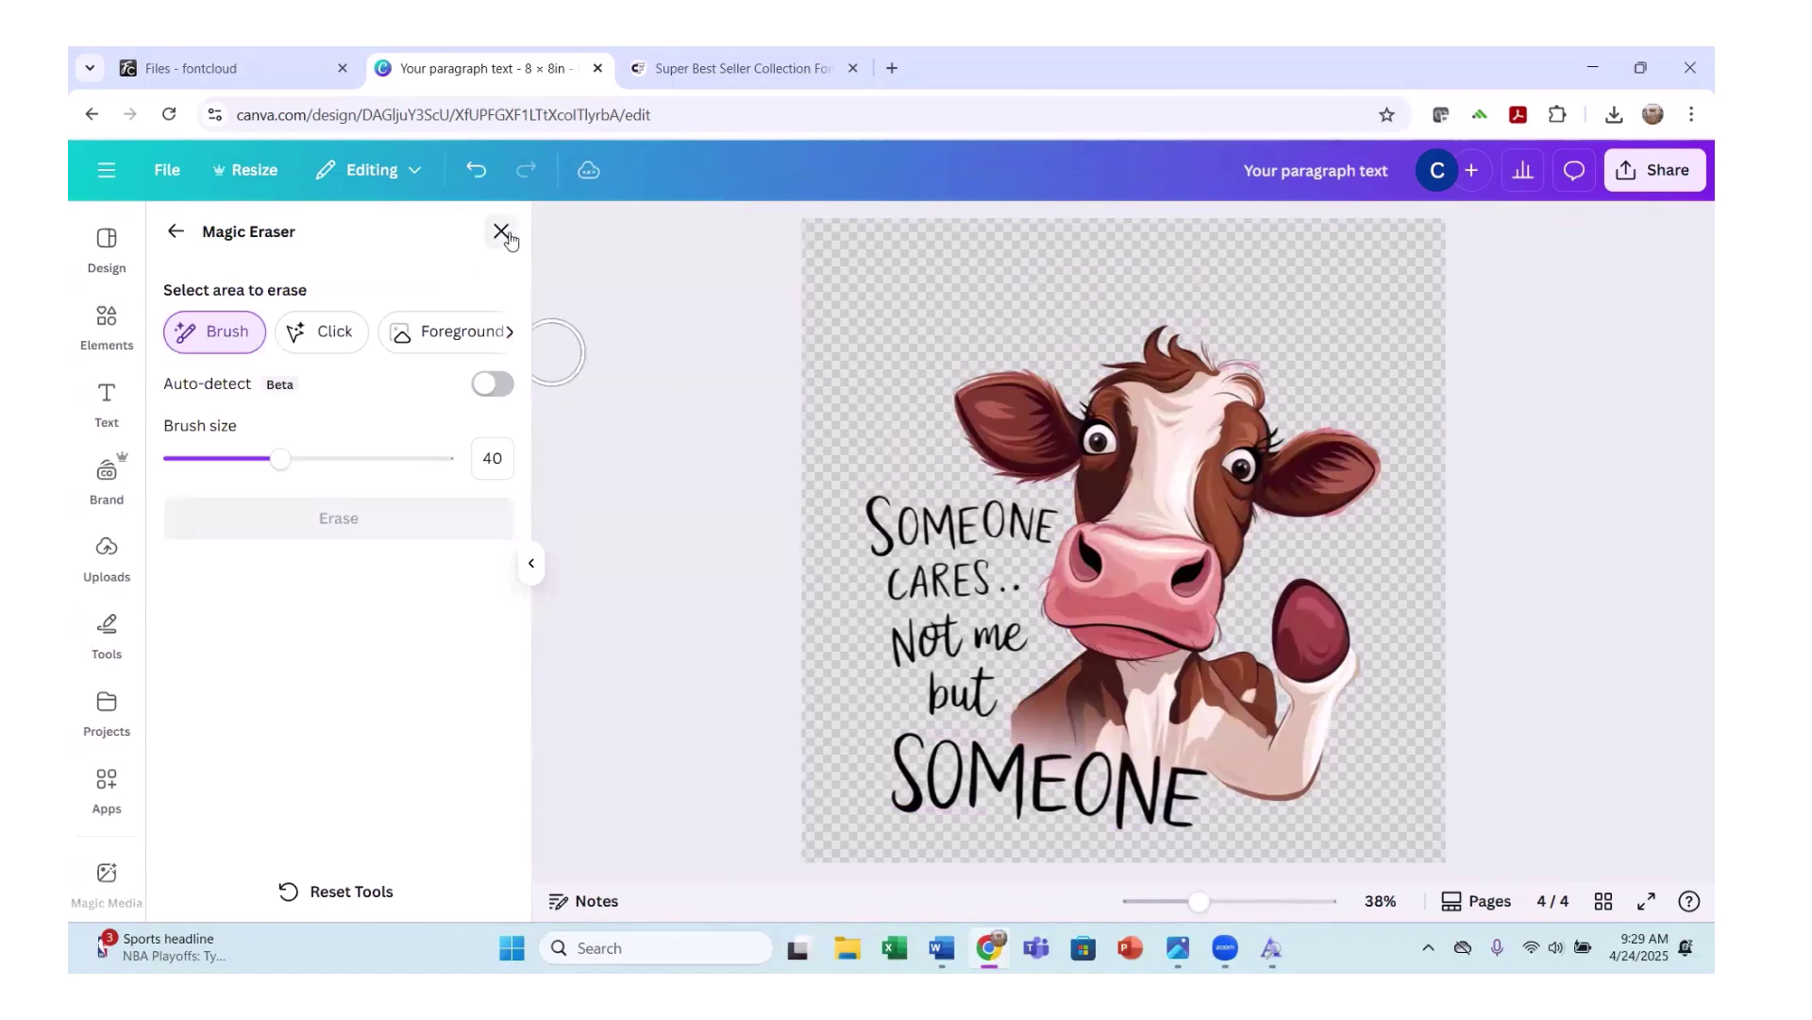
pyautogui.click(503, 231)
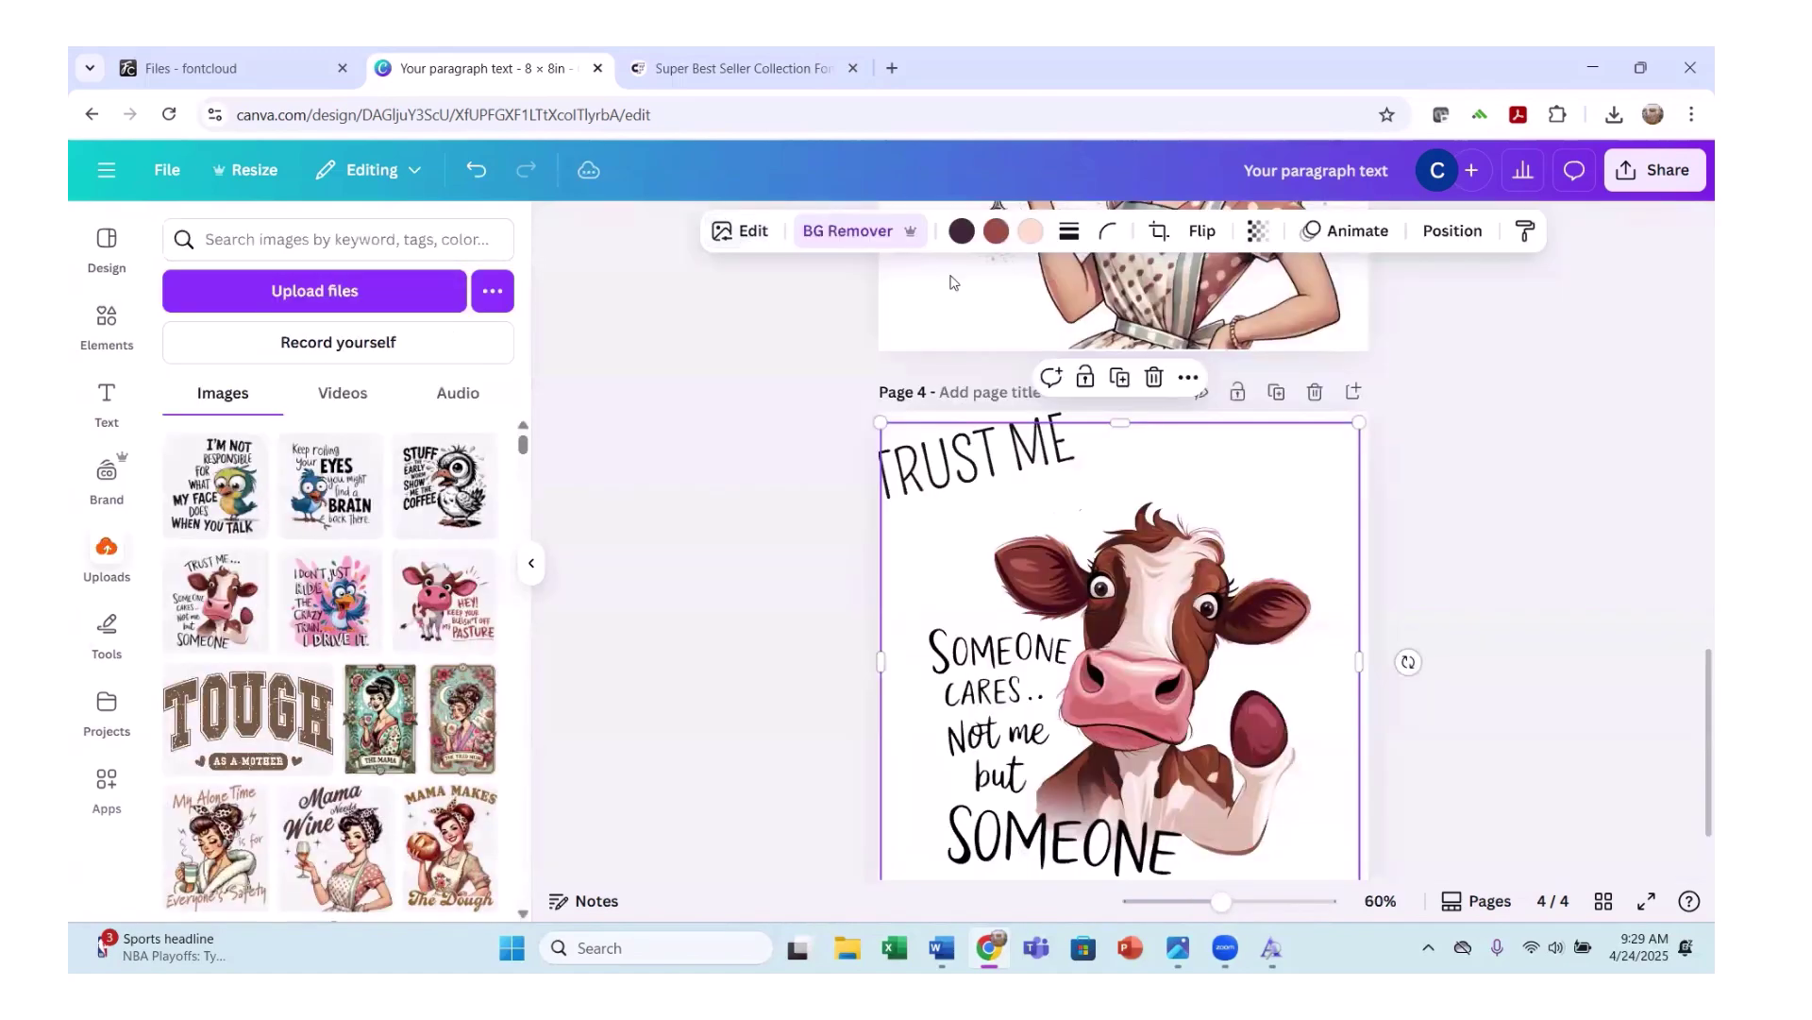
# Delete the extracted "TRUST ME" text and center the cow graphic on page 4.
pyautogui.click(745, 231)
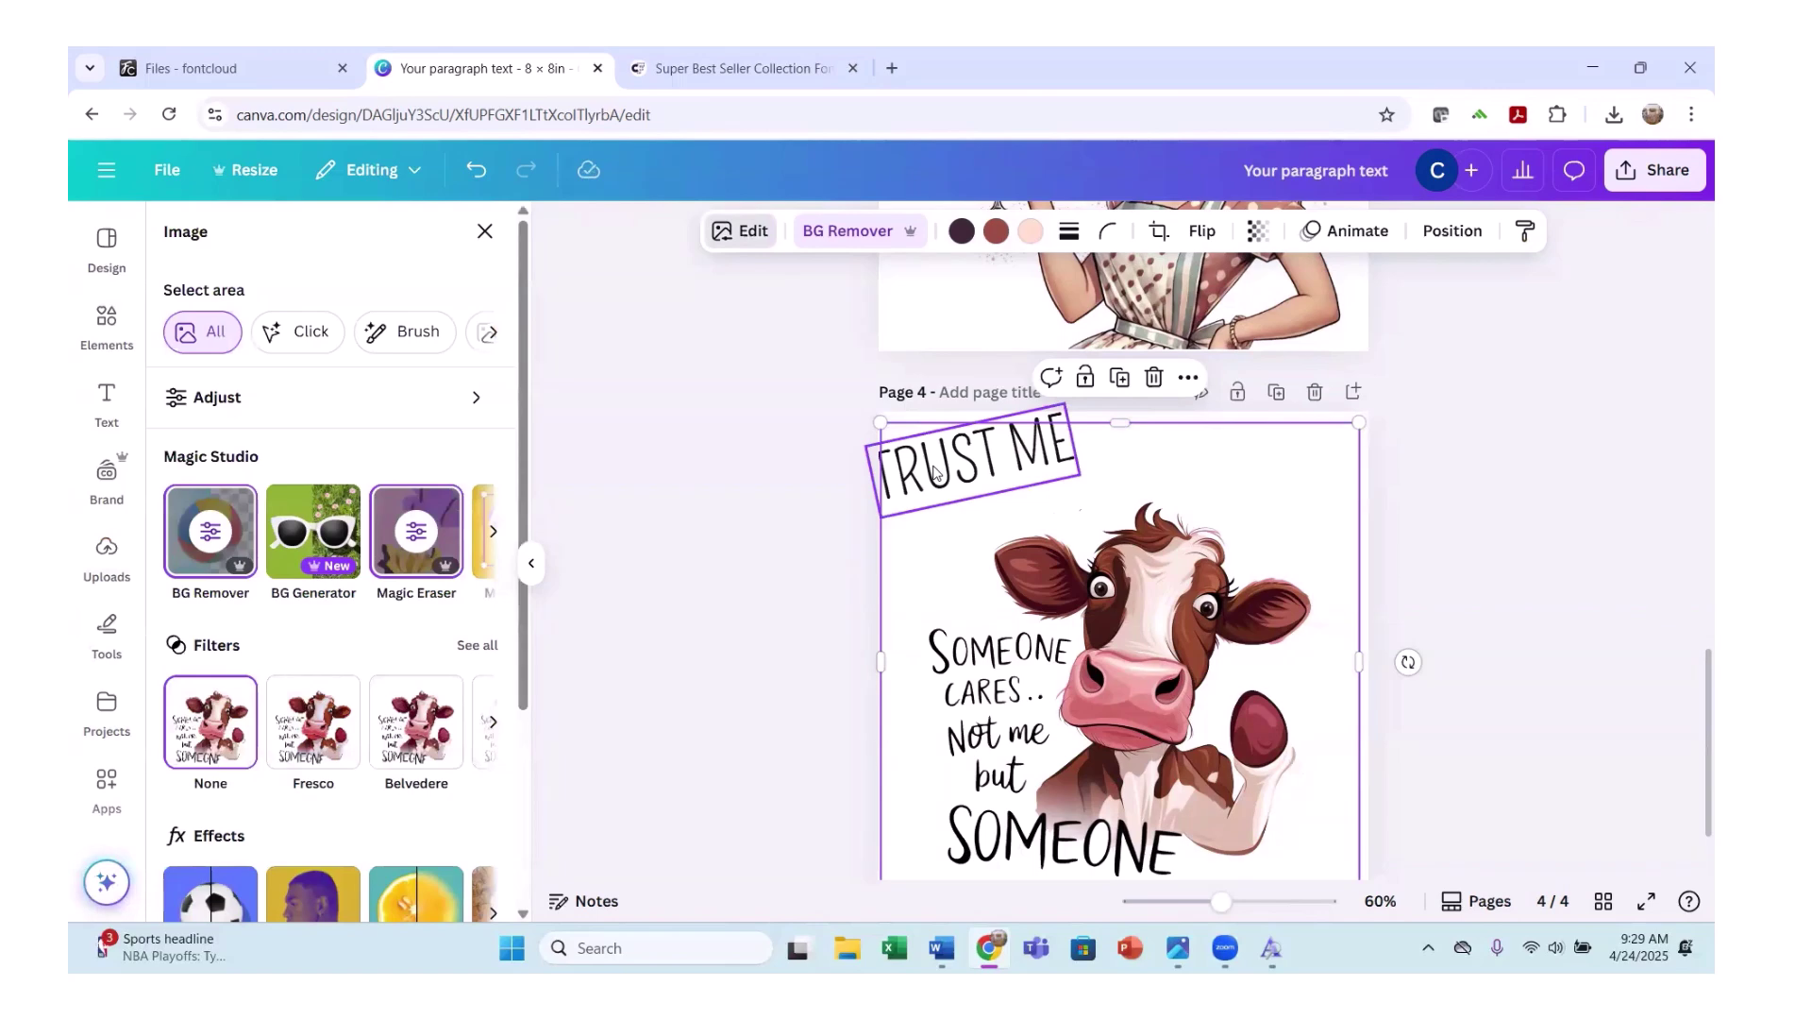
pyautogui.moveTo(930, 470)
pyautogui.mouseDown()
pyautogui.moveTo(843, 477)
pyautogui.moveTo(930, 464)
pyautogui.mouseUp()
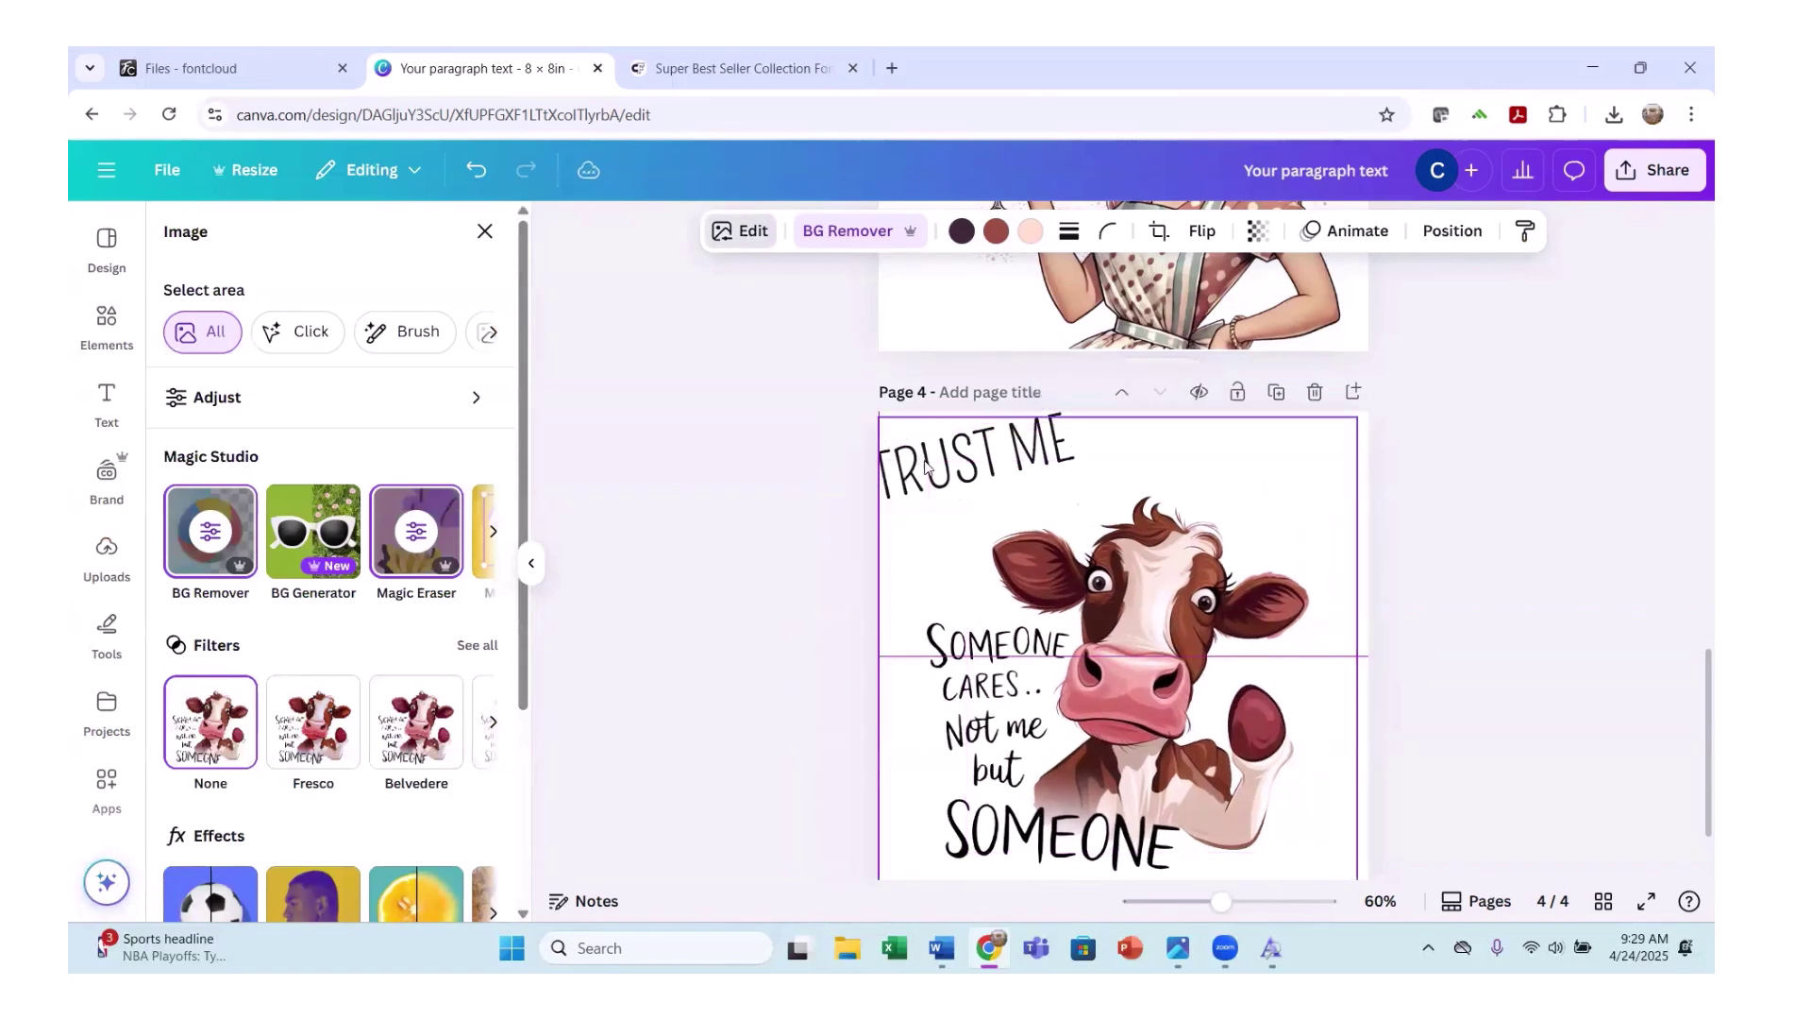
pyautogui.click(934, 466)
pyautogui.press('Delete')
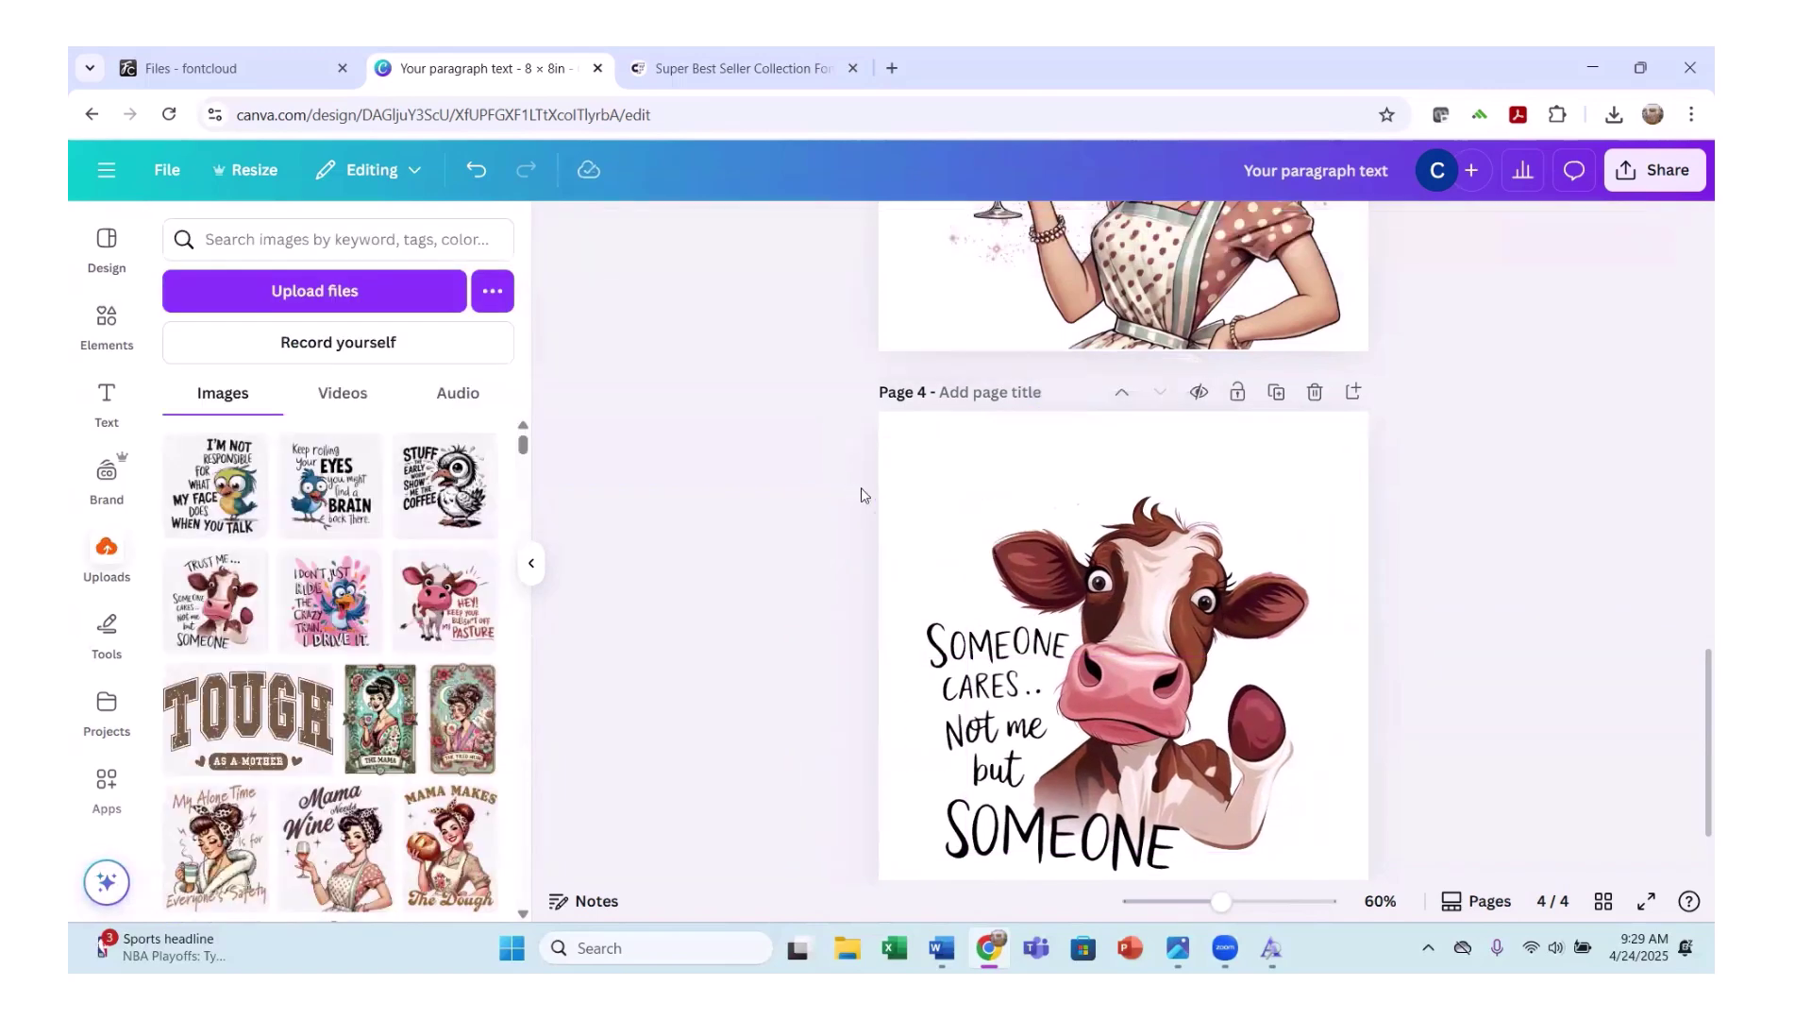
pyautogui.scroll(-2, 1039, 613)
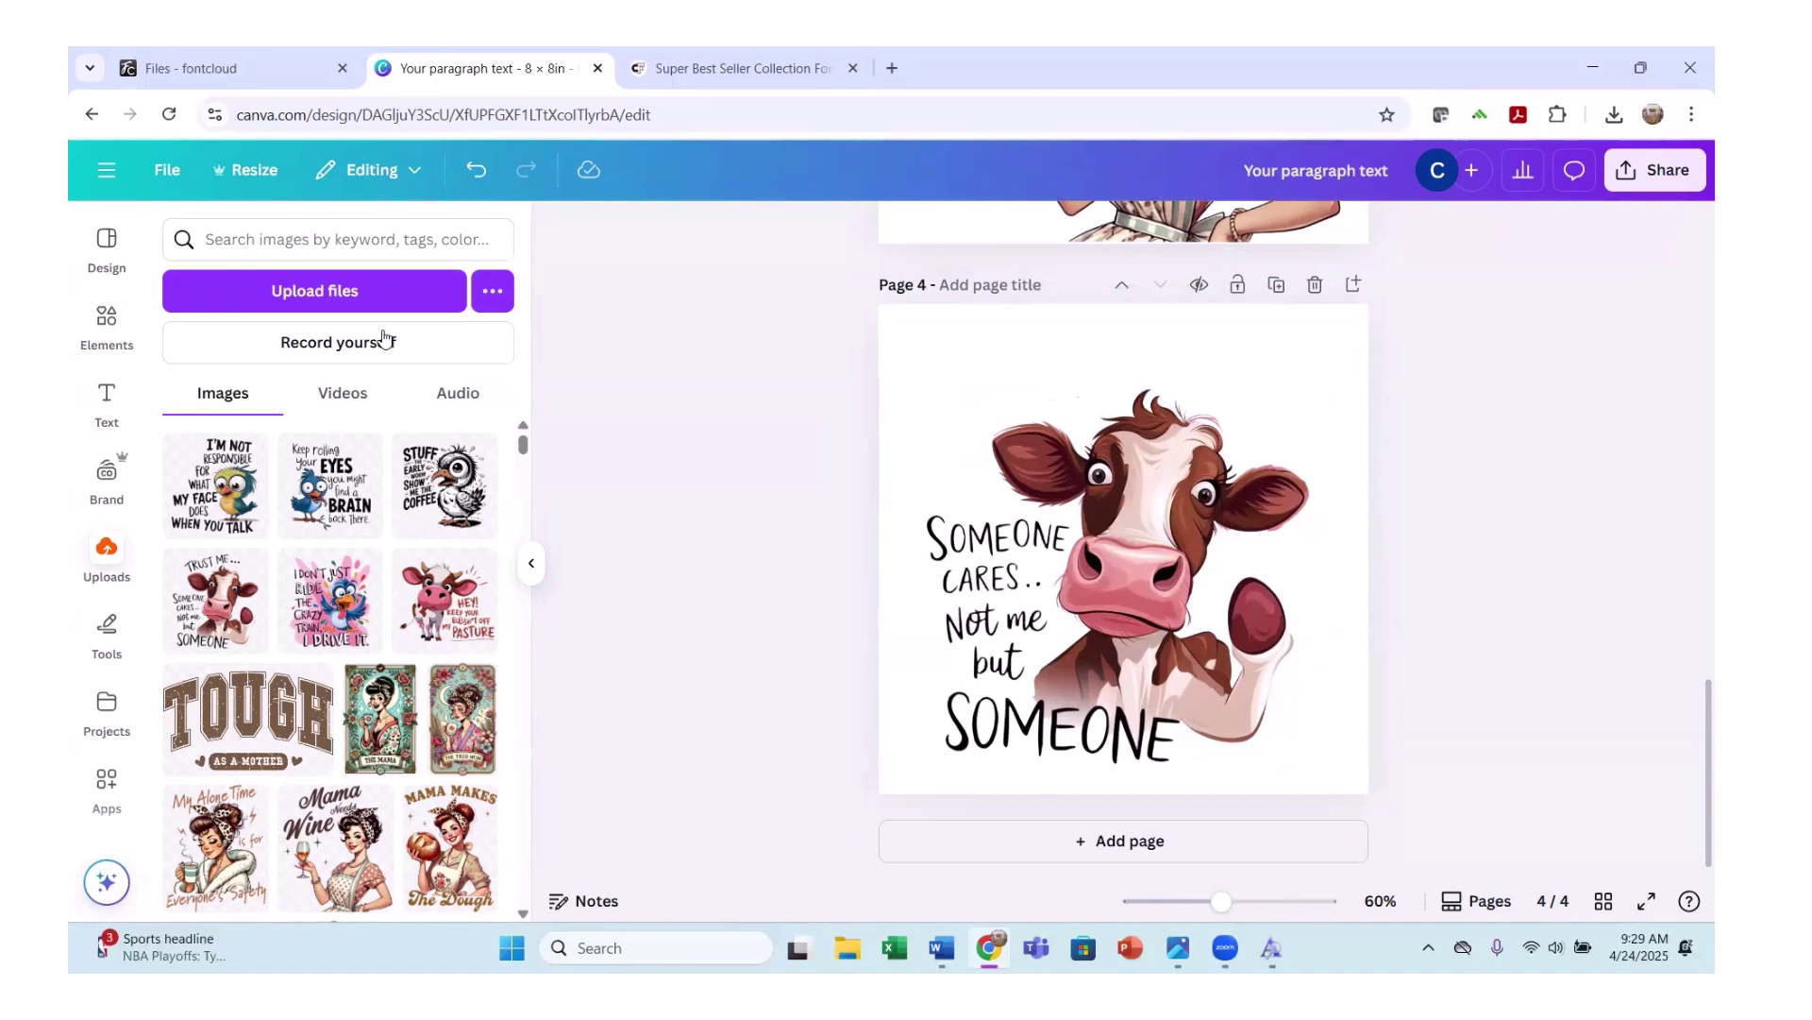
pyautogui.moveTo(1040, 510); pyautogui.dragTo(1045, 511)
# Extract the "Someone cares.. Not me but someone" lettering from the cow graphic with Grab Text.
pyautogui.scroll(3, 1045, 511)
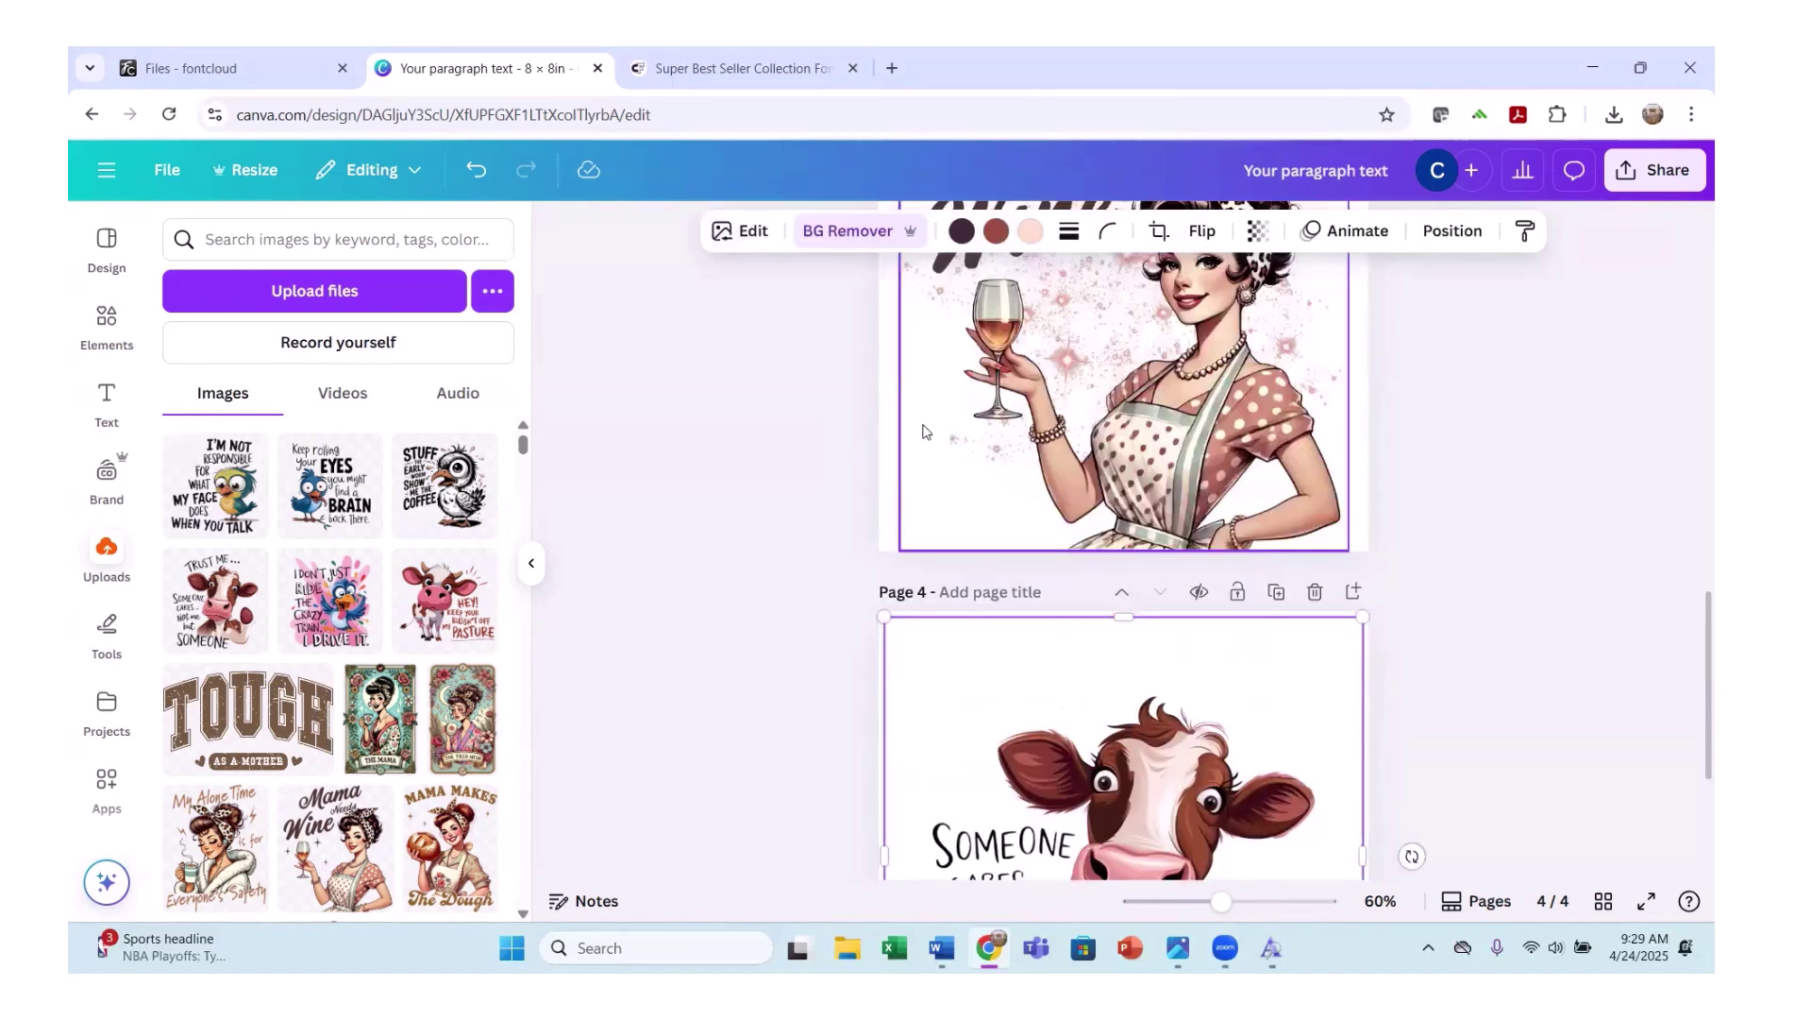
pyautogui.click(744, 231)
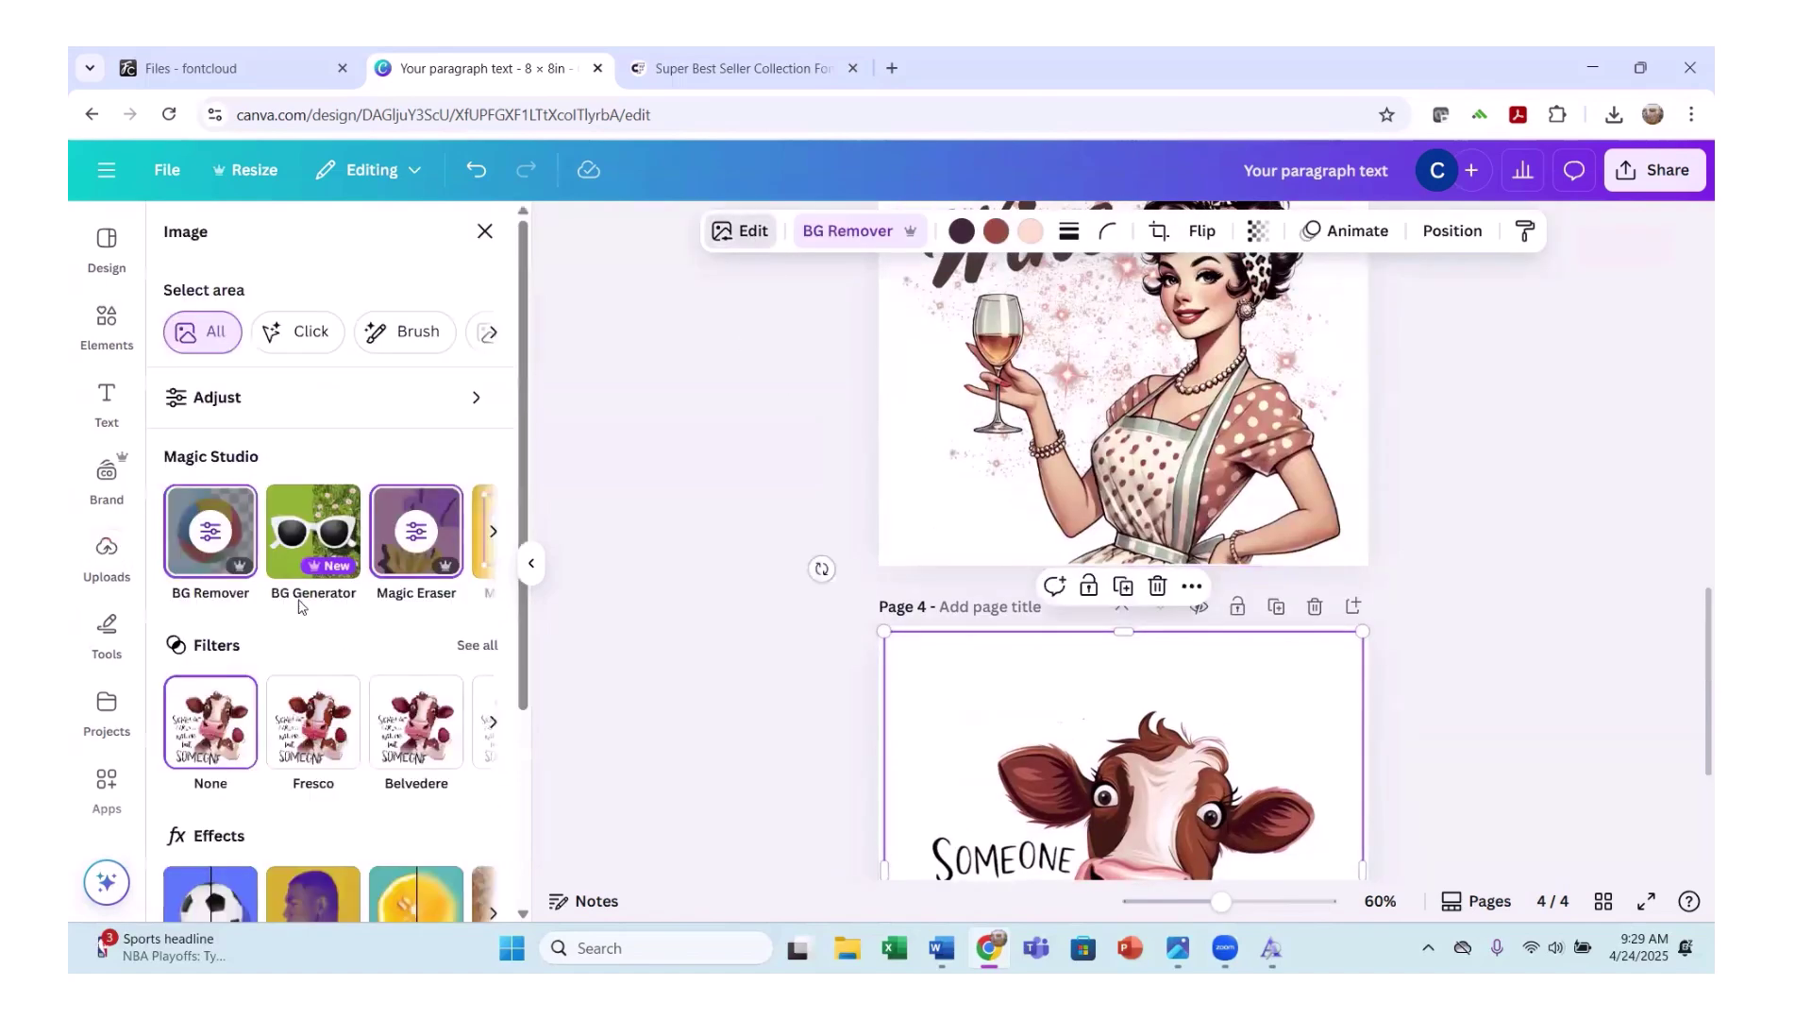
pyautogui.scroll(-1, 462, 449)
pyautogui.click(488, 425)
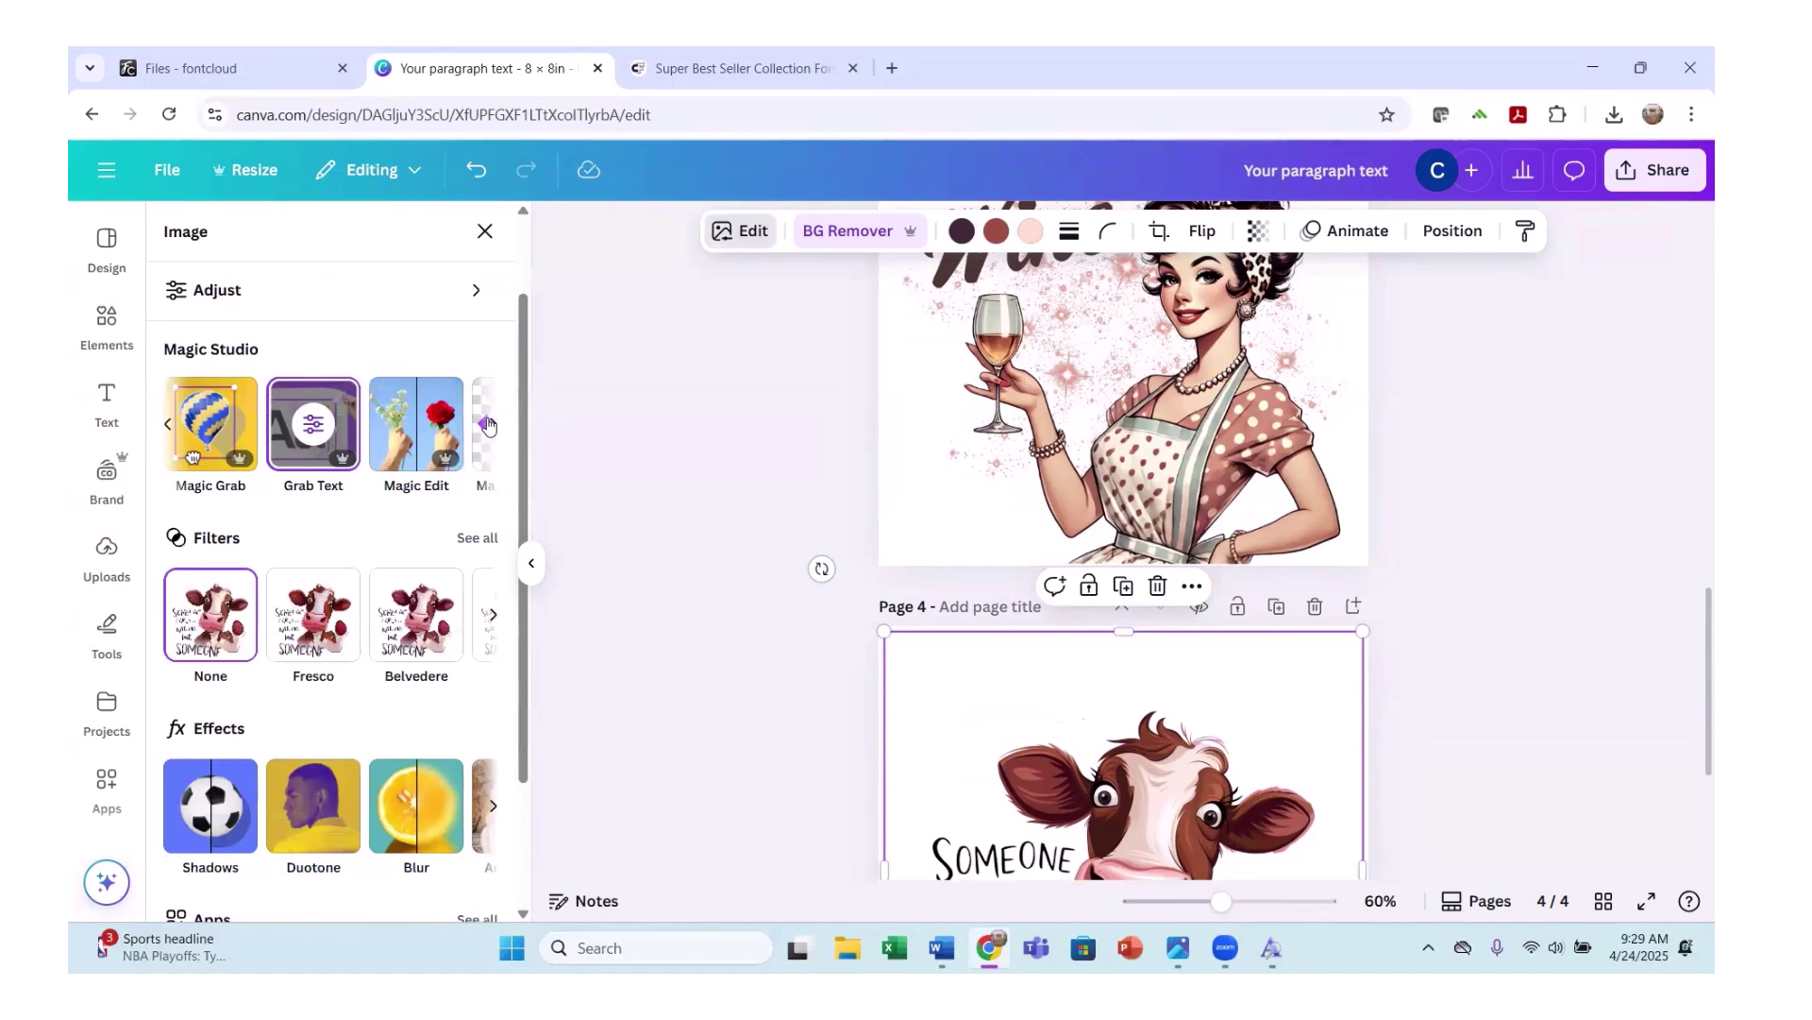
pyautogui.click(376, 434)
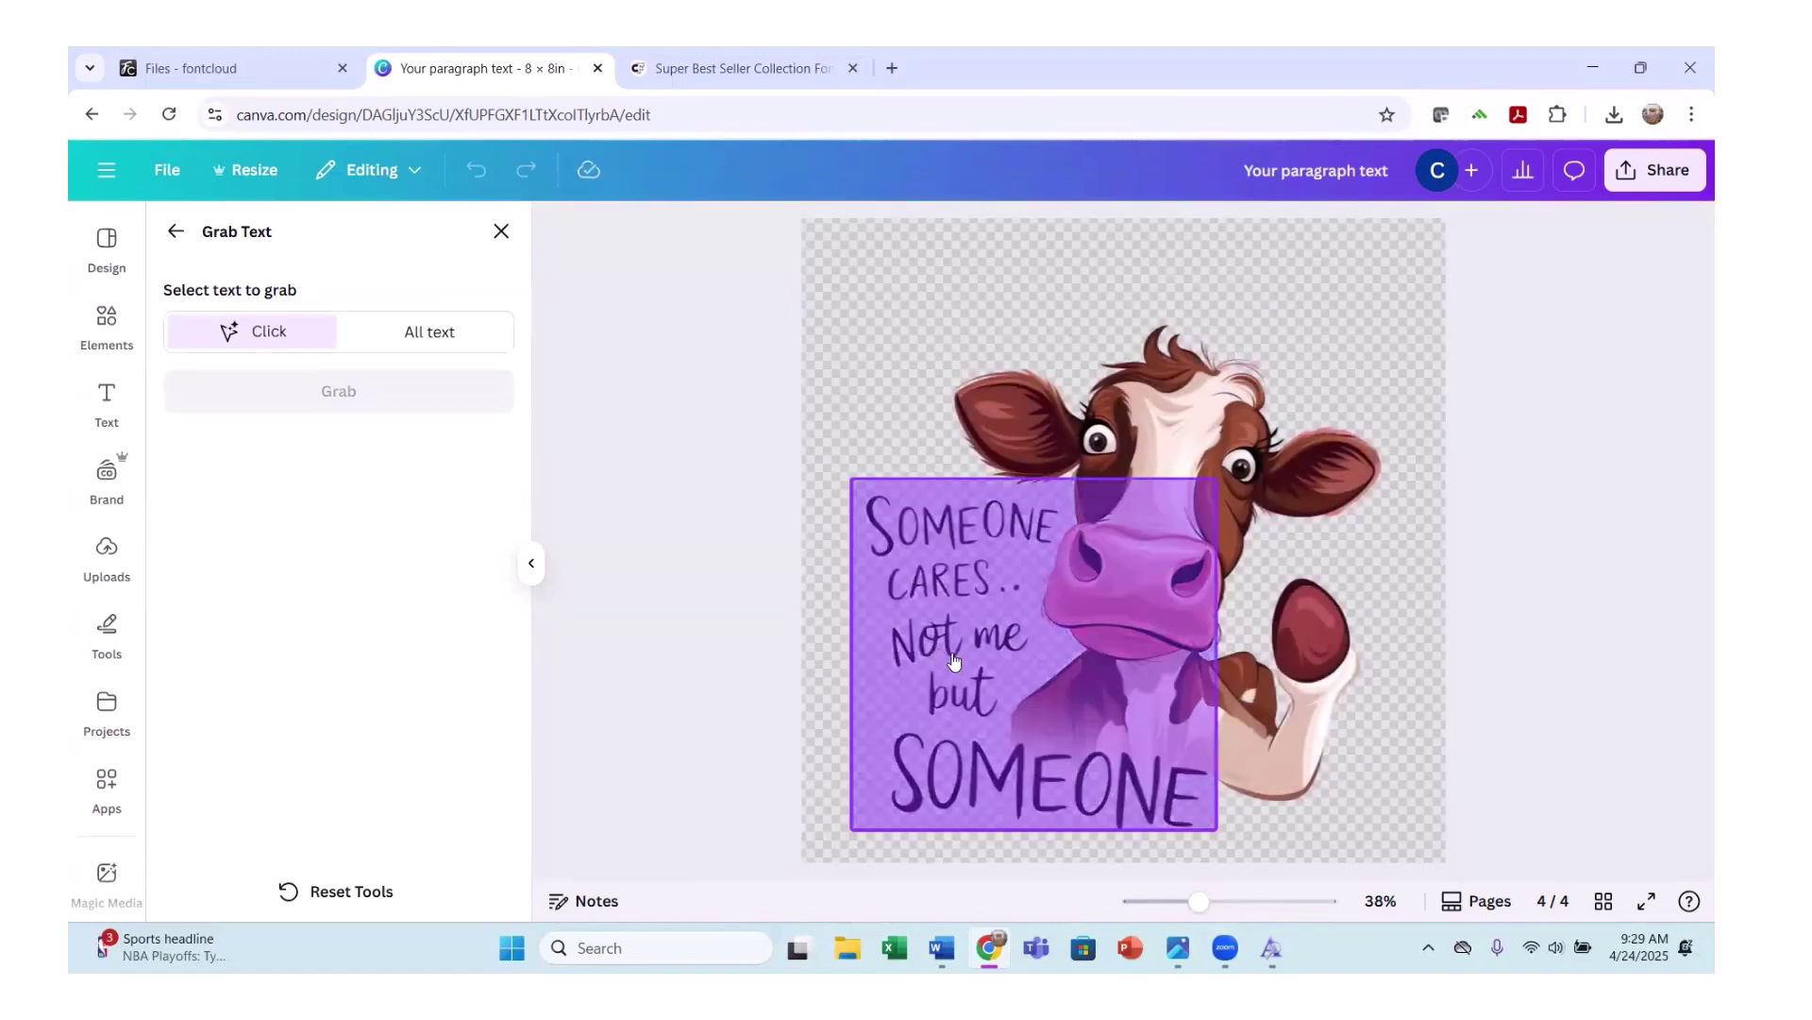
pyautogui.click(915, 658)
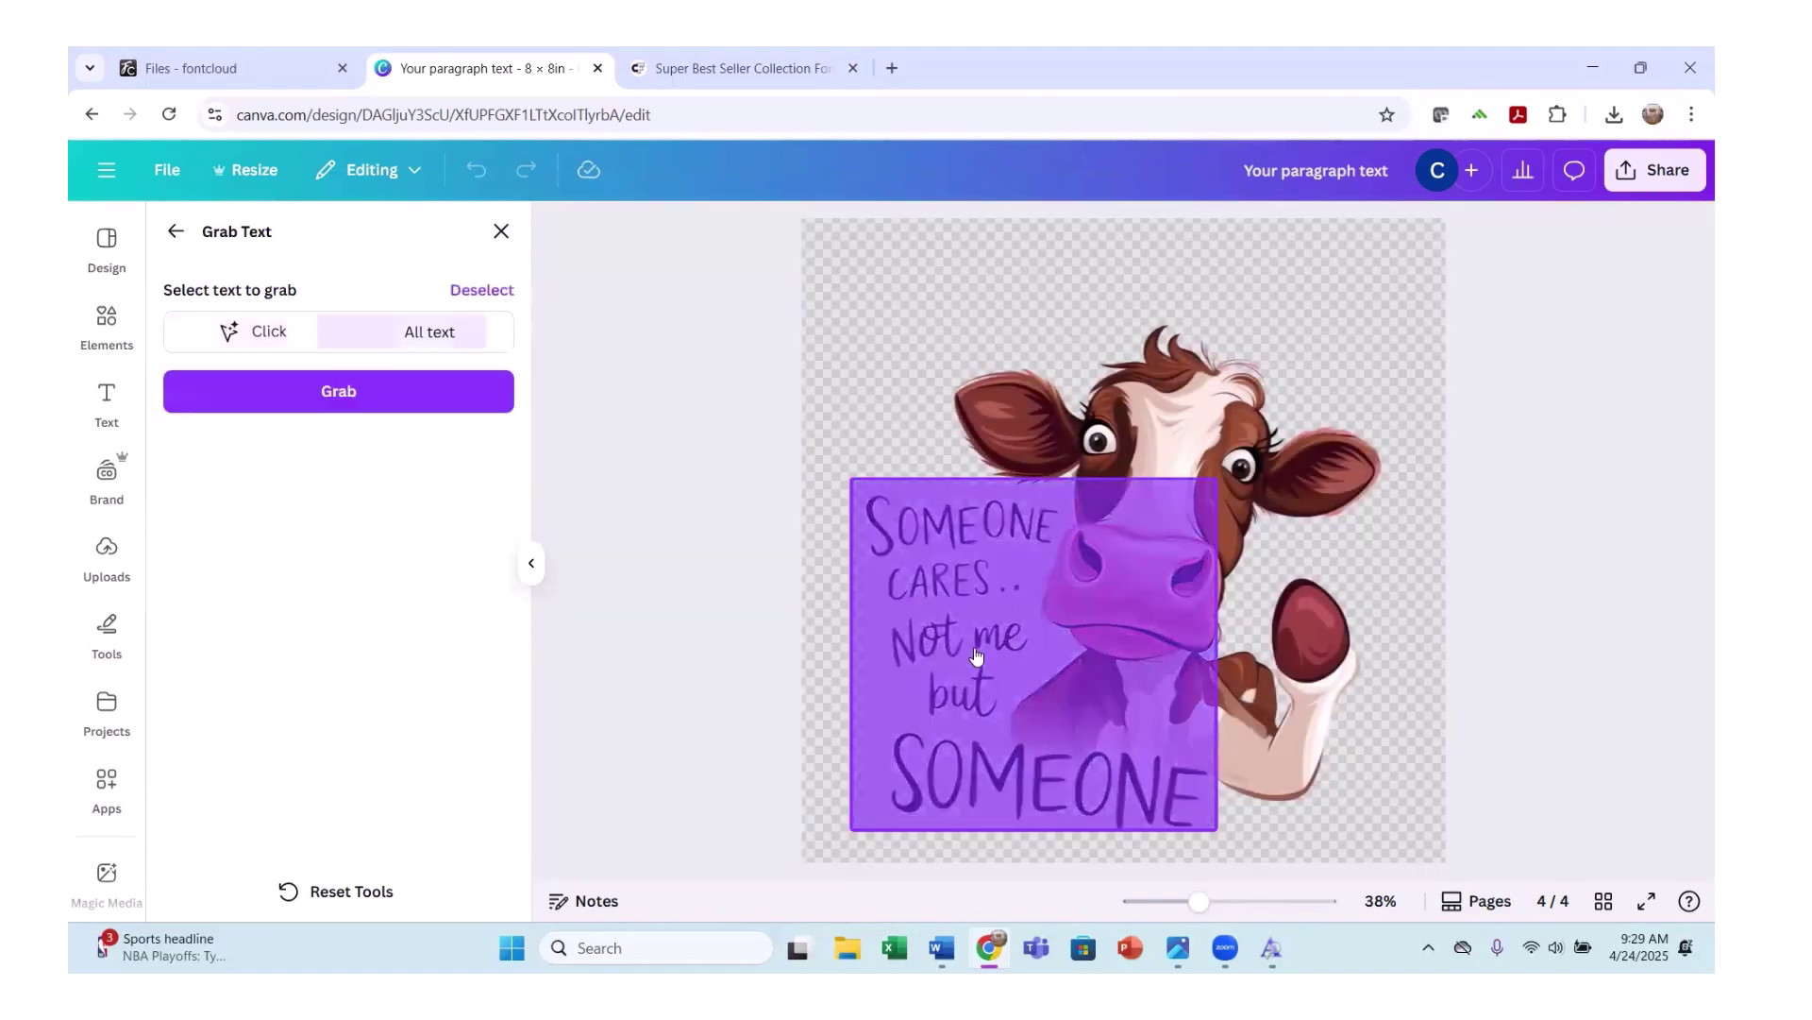
pyautogui.click(343, 387)
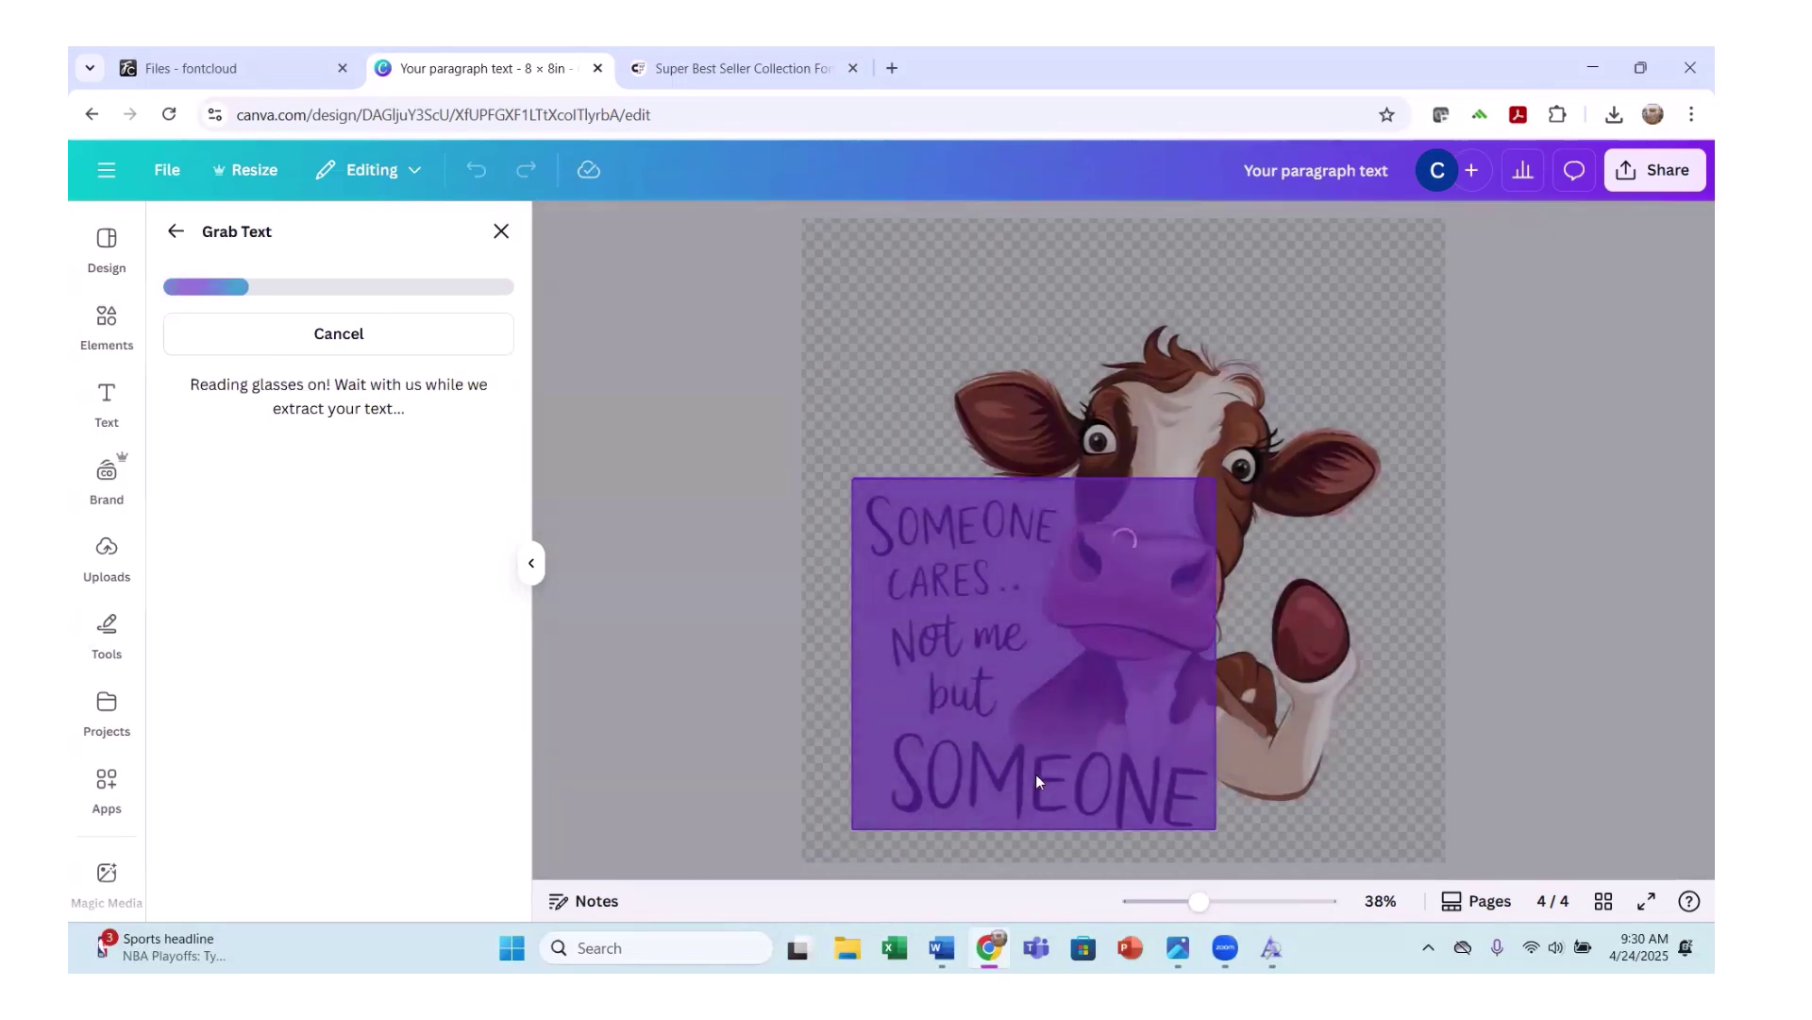
pyautogui.scroll(-3, 1064, 776)
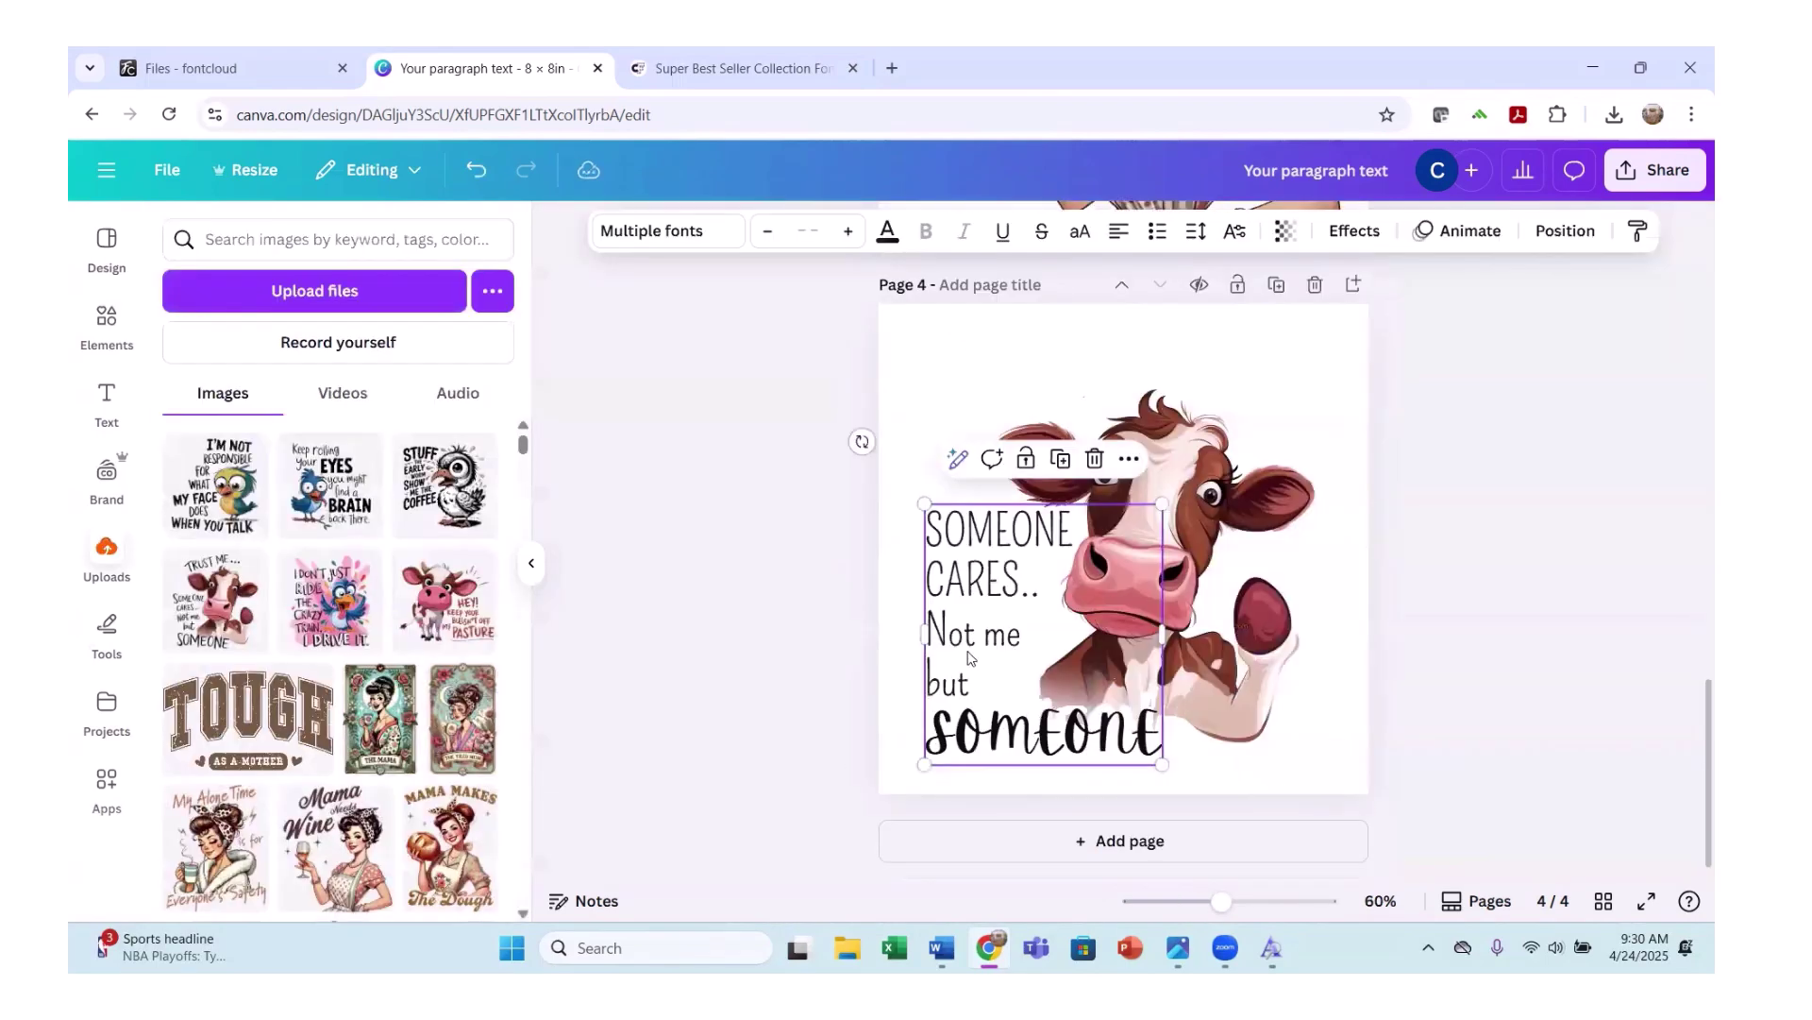
# Shift the extracted "Someone cares.. Not me but someone" text off its original spot and back, and delete it.
pyautogui.moveTo(980, 673)
pyautogui.mouseDown()
pyautogui.moveTo(927, 563)
pyautogui.moveTo(986, 537)
pyautogui.moveTo(996, 651)
pyautogui.moveTo(947, 680)
pyautogui.moveTo(962, 687)
pyautogui.mouseUp()
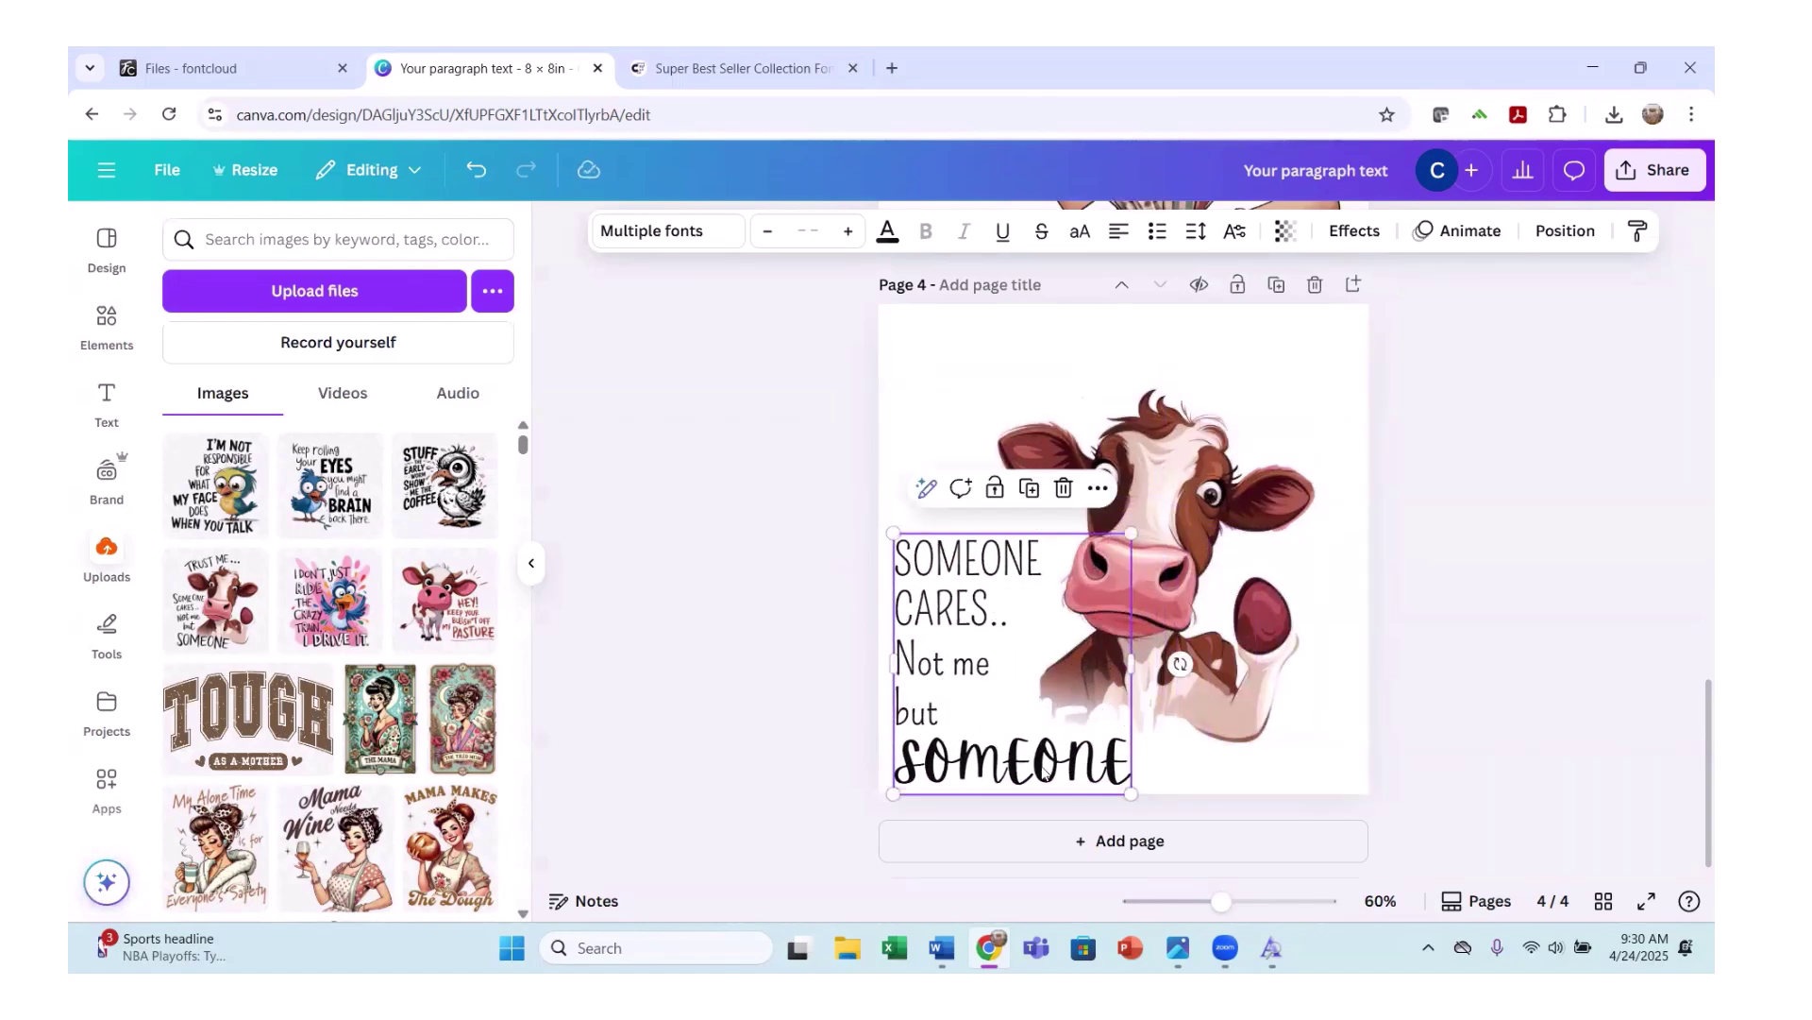
pyautogui.moveTo(1044, 772); pyautogui.dragTo(1079, 748)
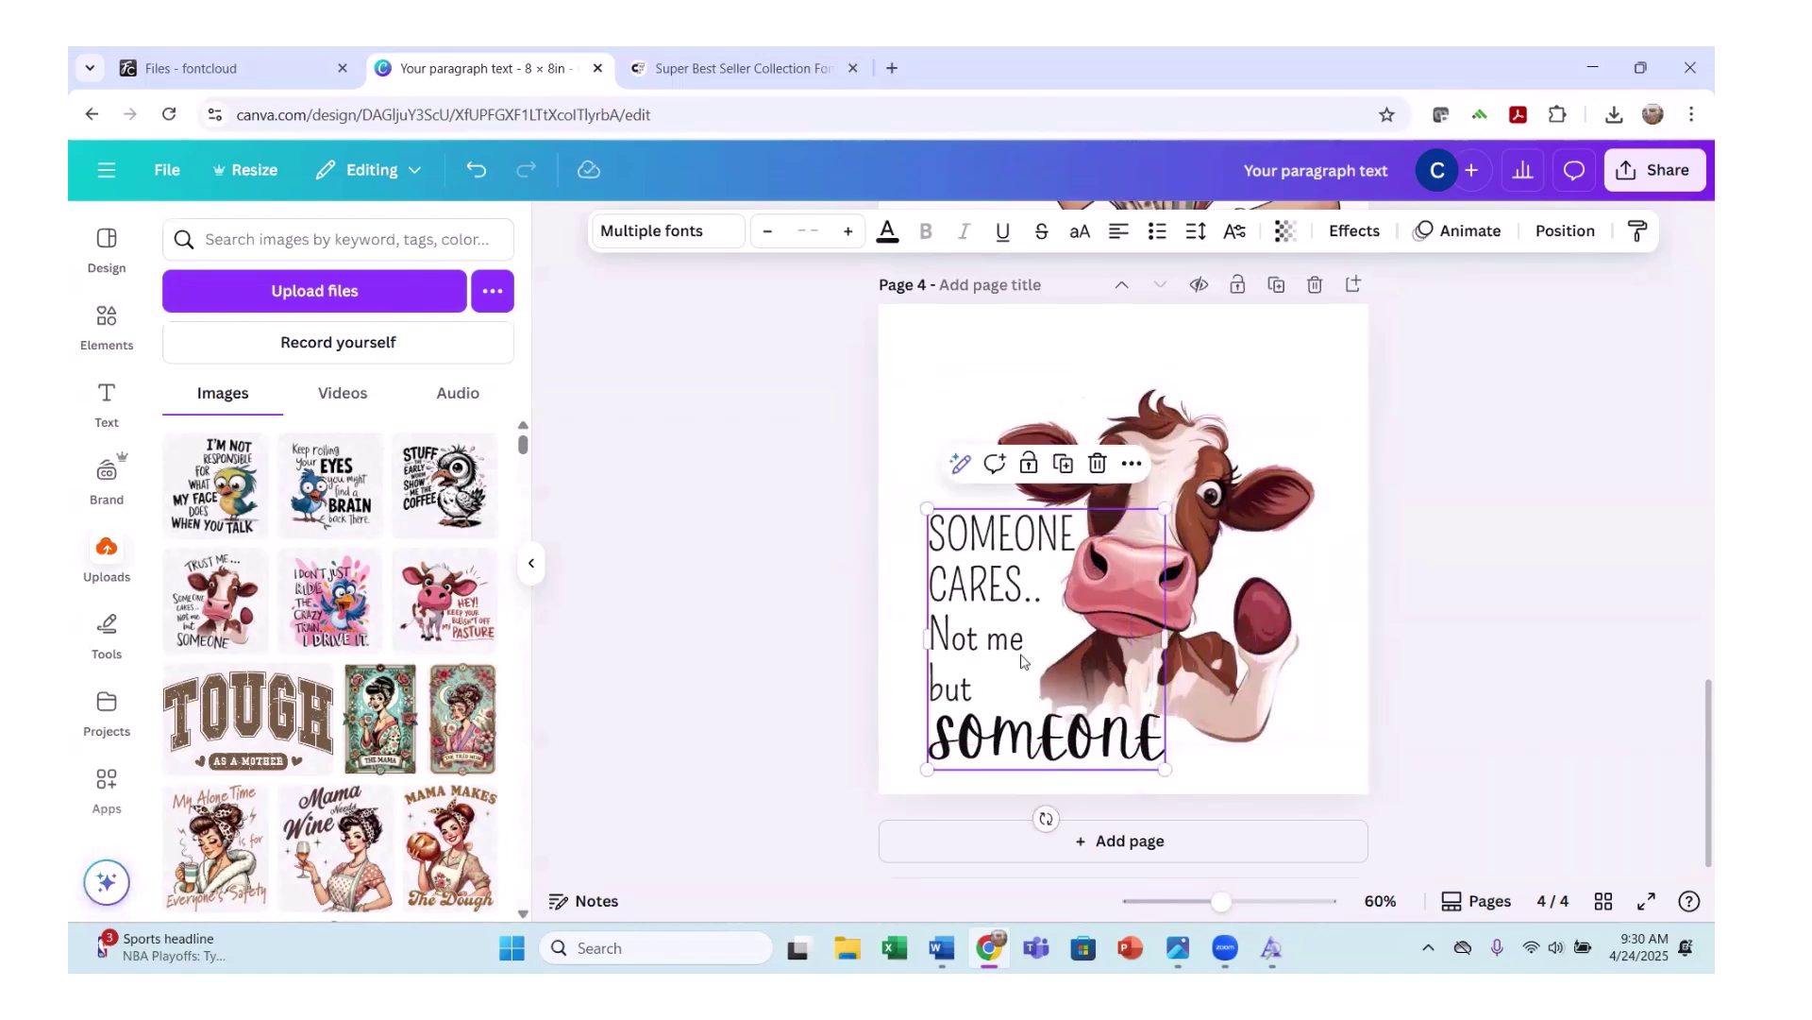
pyautogui.click(1100, 465)
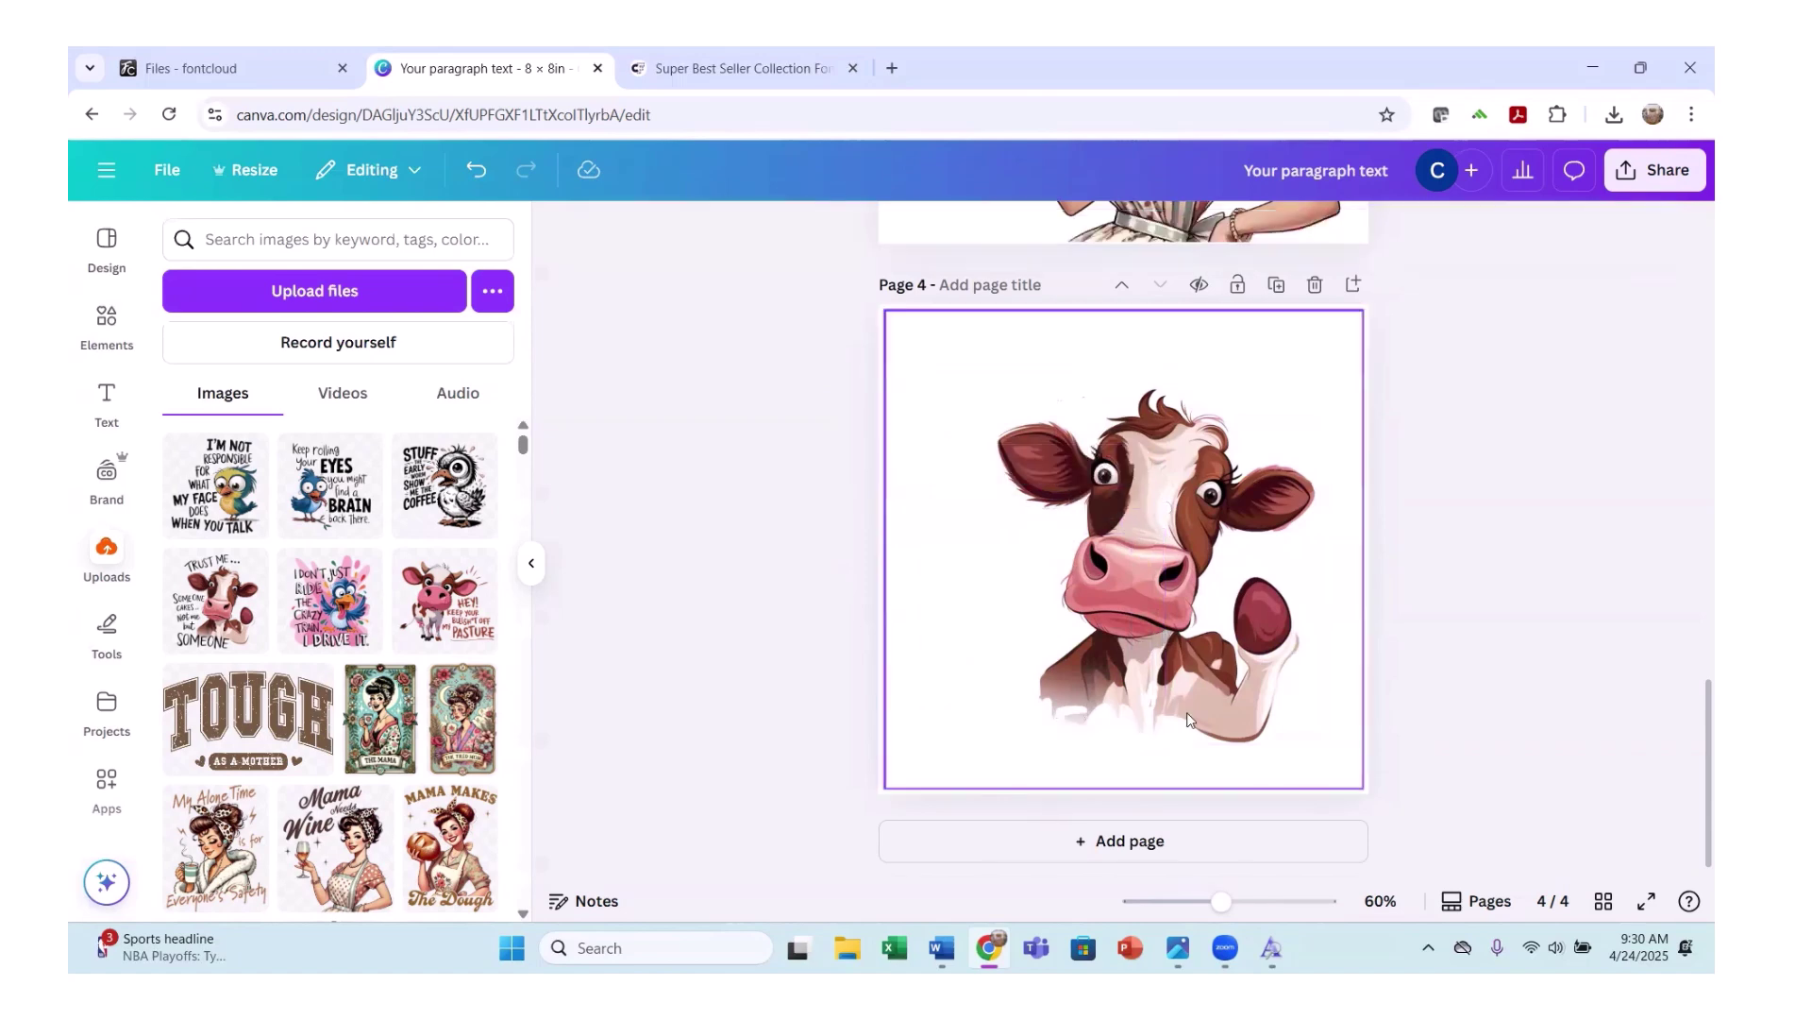
# Erase the faded, ragged area below the cow's shoulder and chest with the Magic Eraser brush at size 40.
pyautogui.click(1046, 636)
pyautogui.click(744, 236)
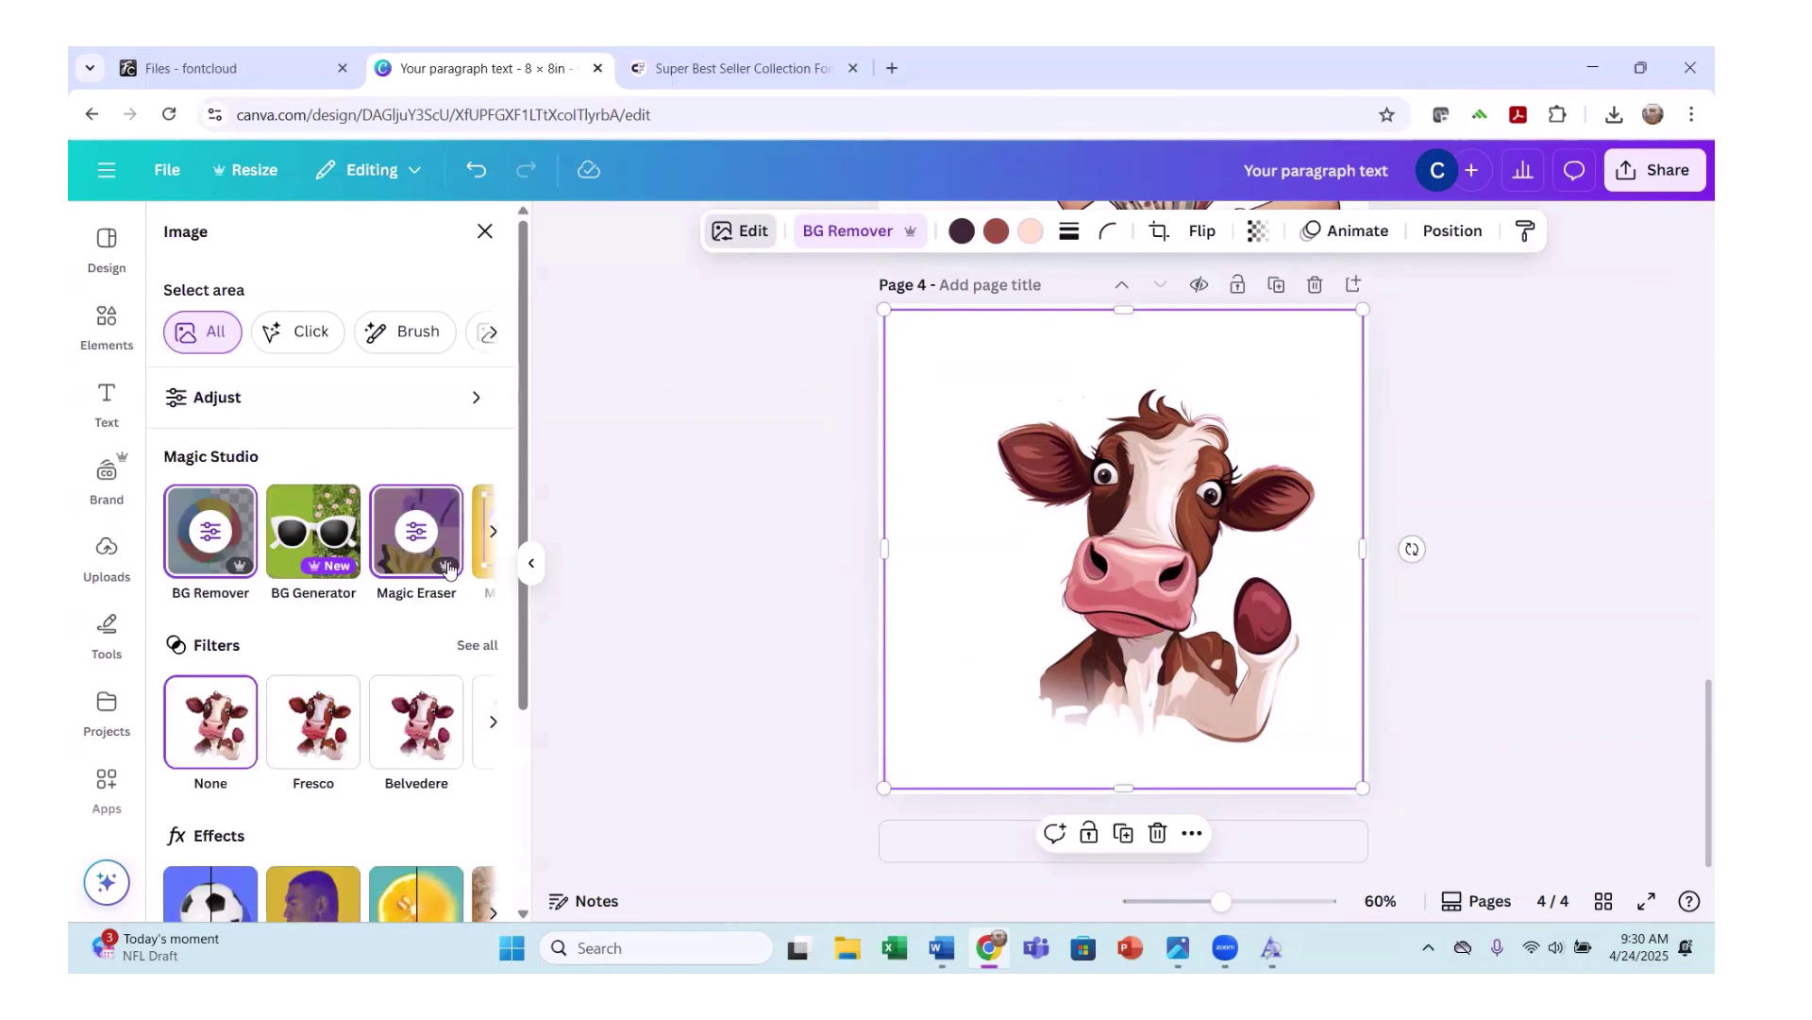
pyautogui.click(416, 534)
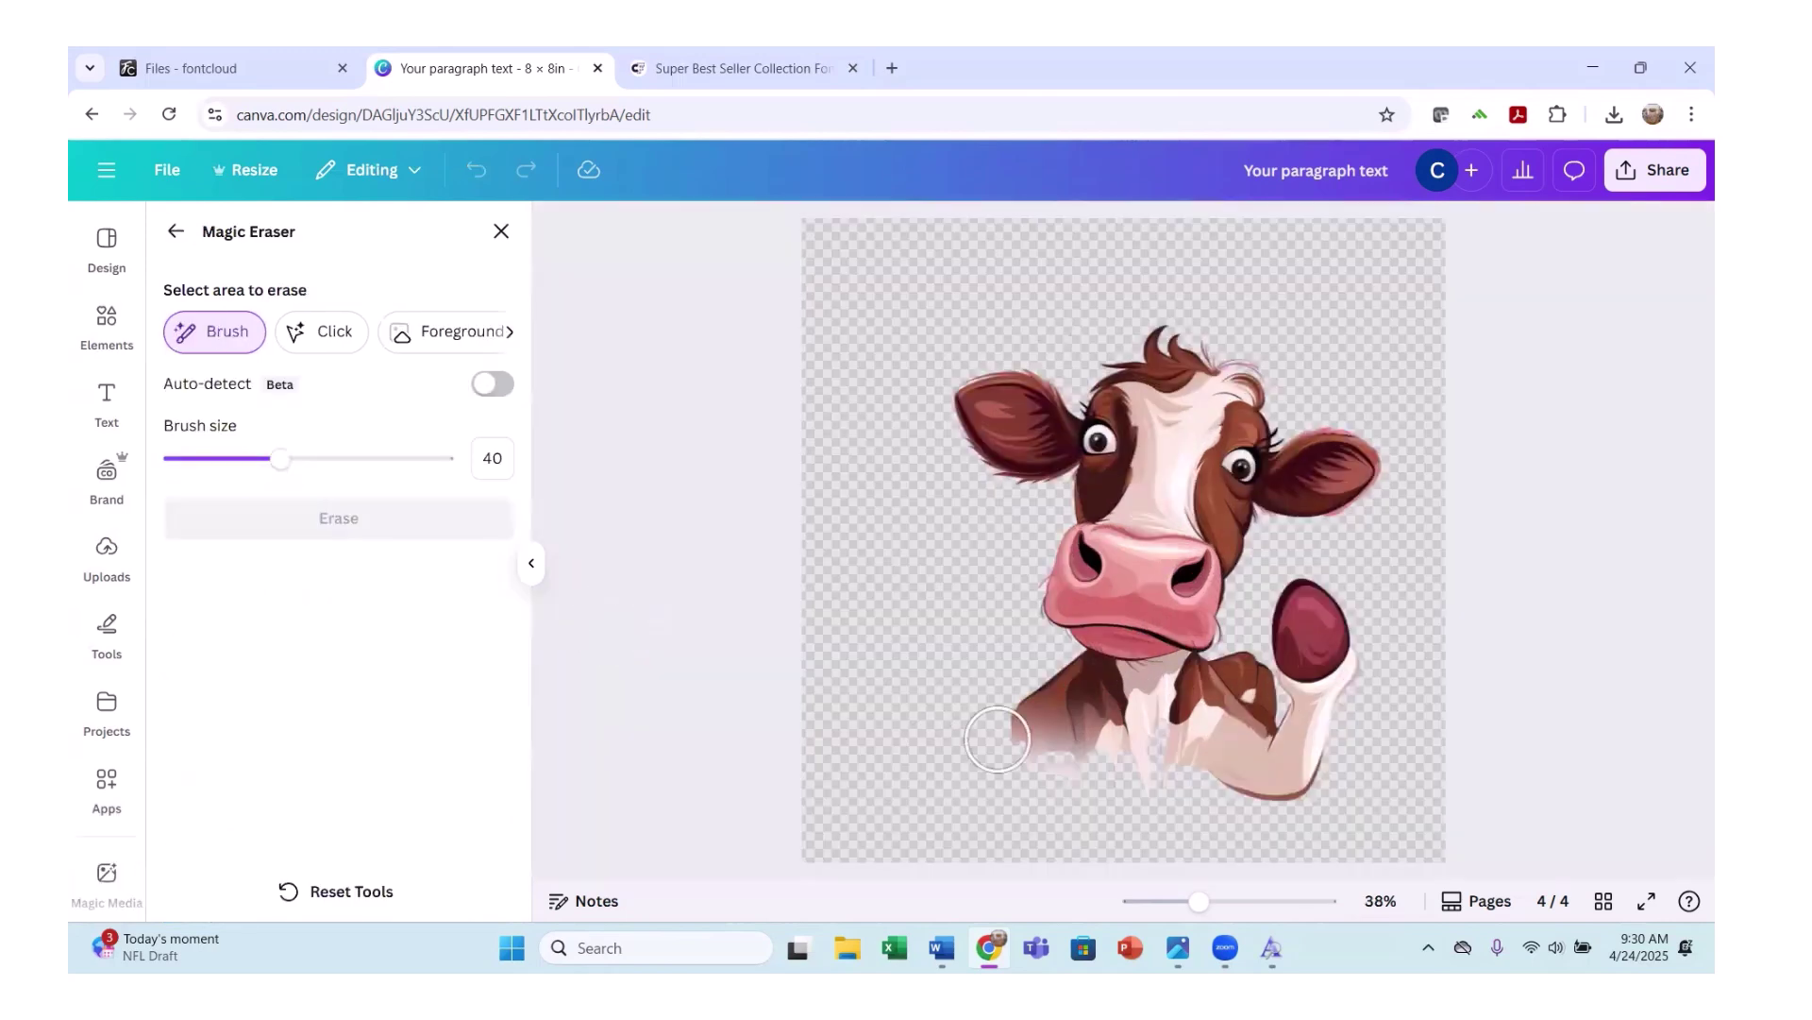
pyautogui.moveTo(1015, 739); pyautogui.dragTo(1135, 793)
pyautogui.moveTo(1161, 789); pyautogui.dragTo(1162, 789)
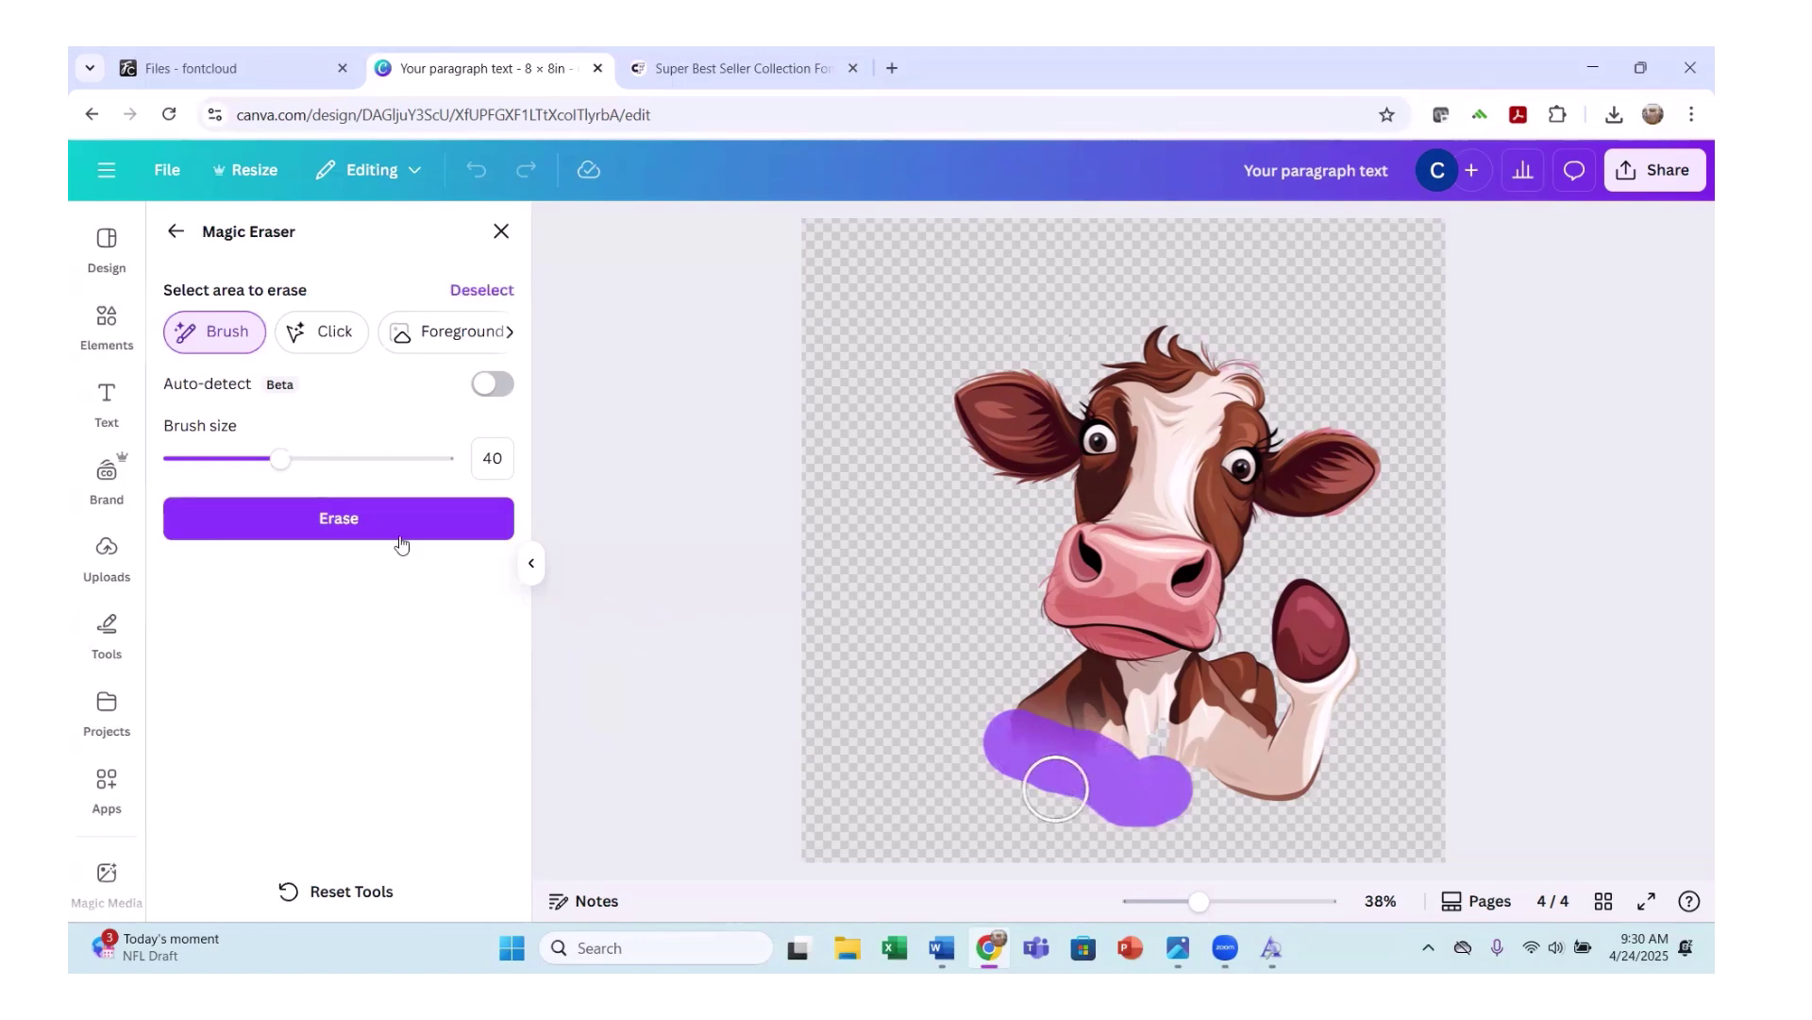
pyautogui.click(342, 526)
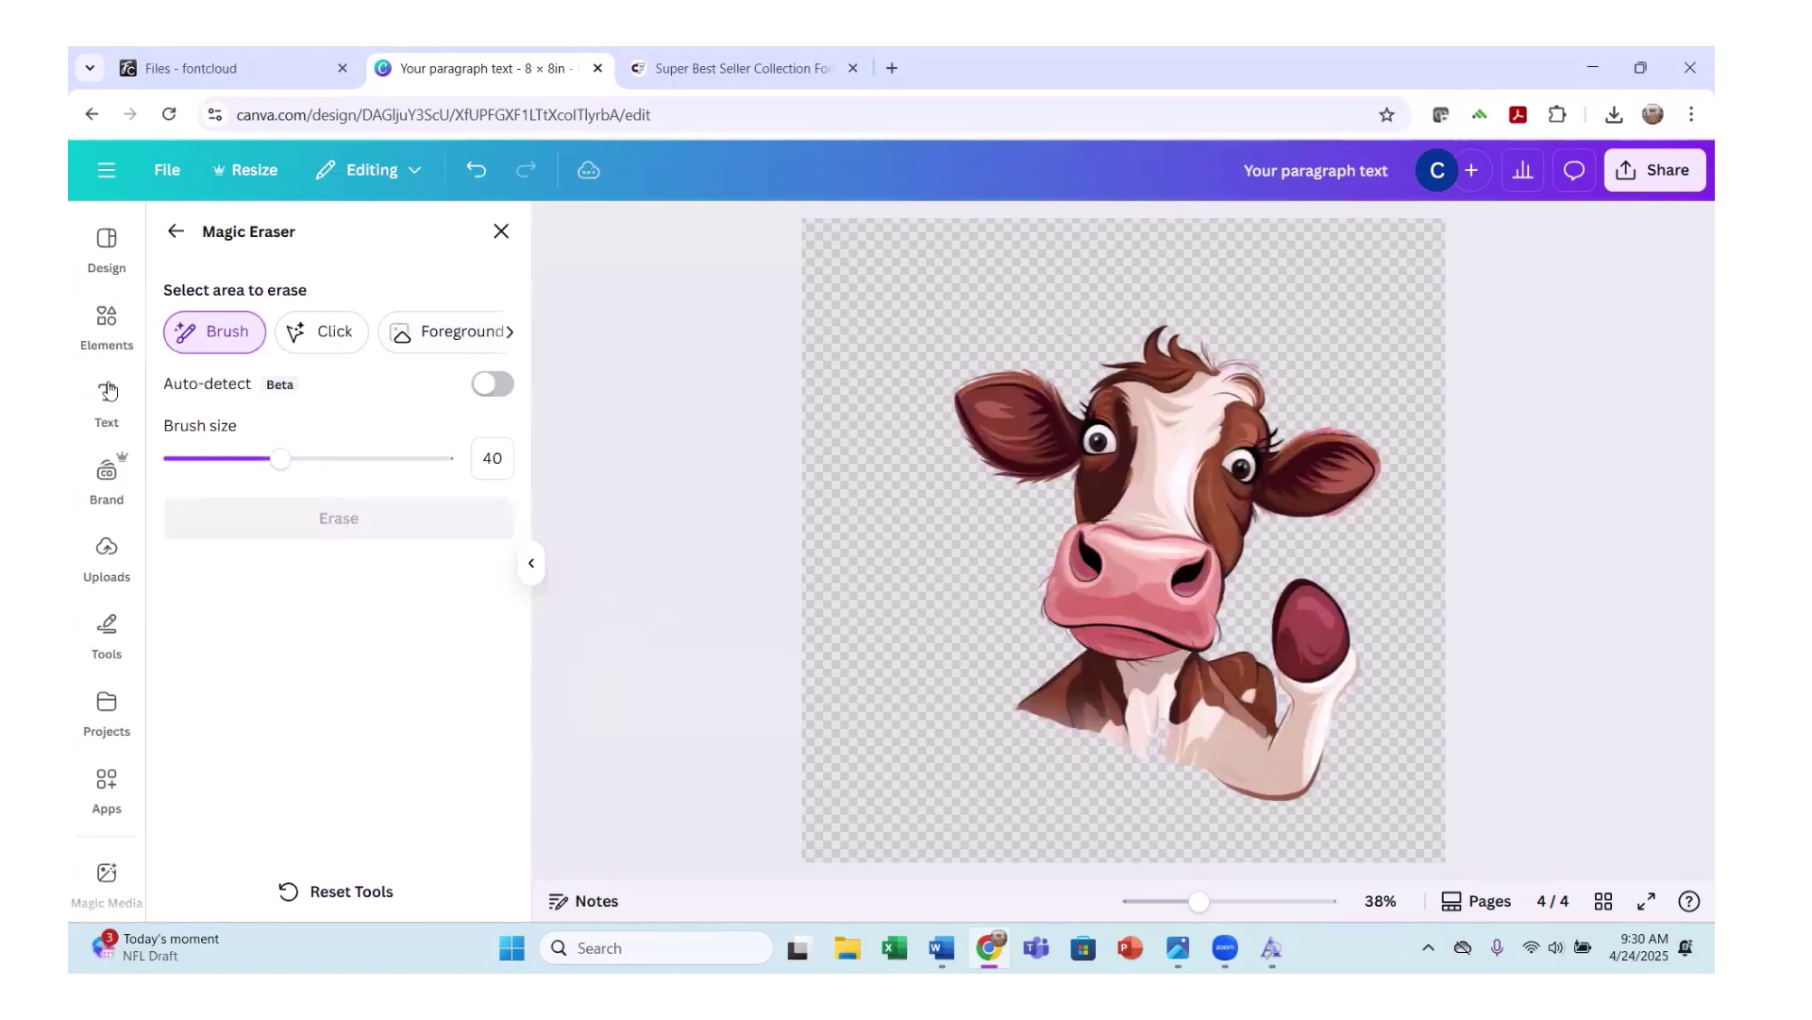
pyautogui.click(501, 231)
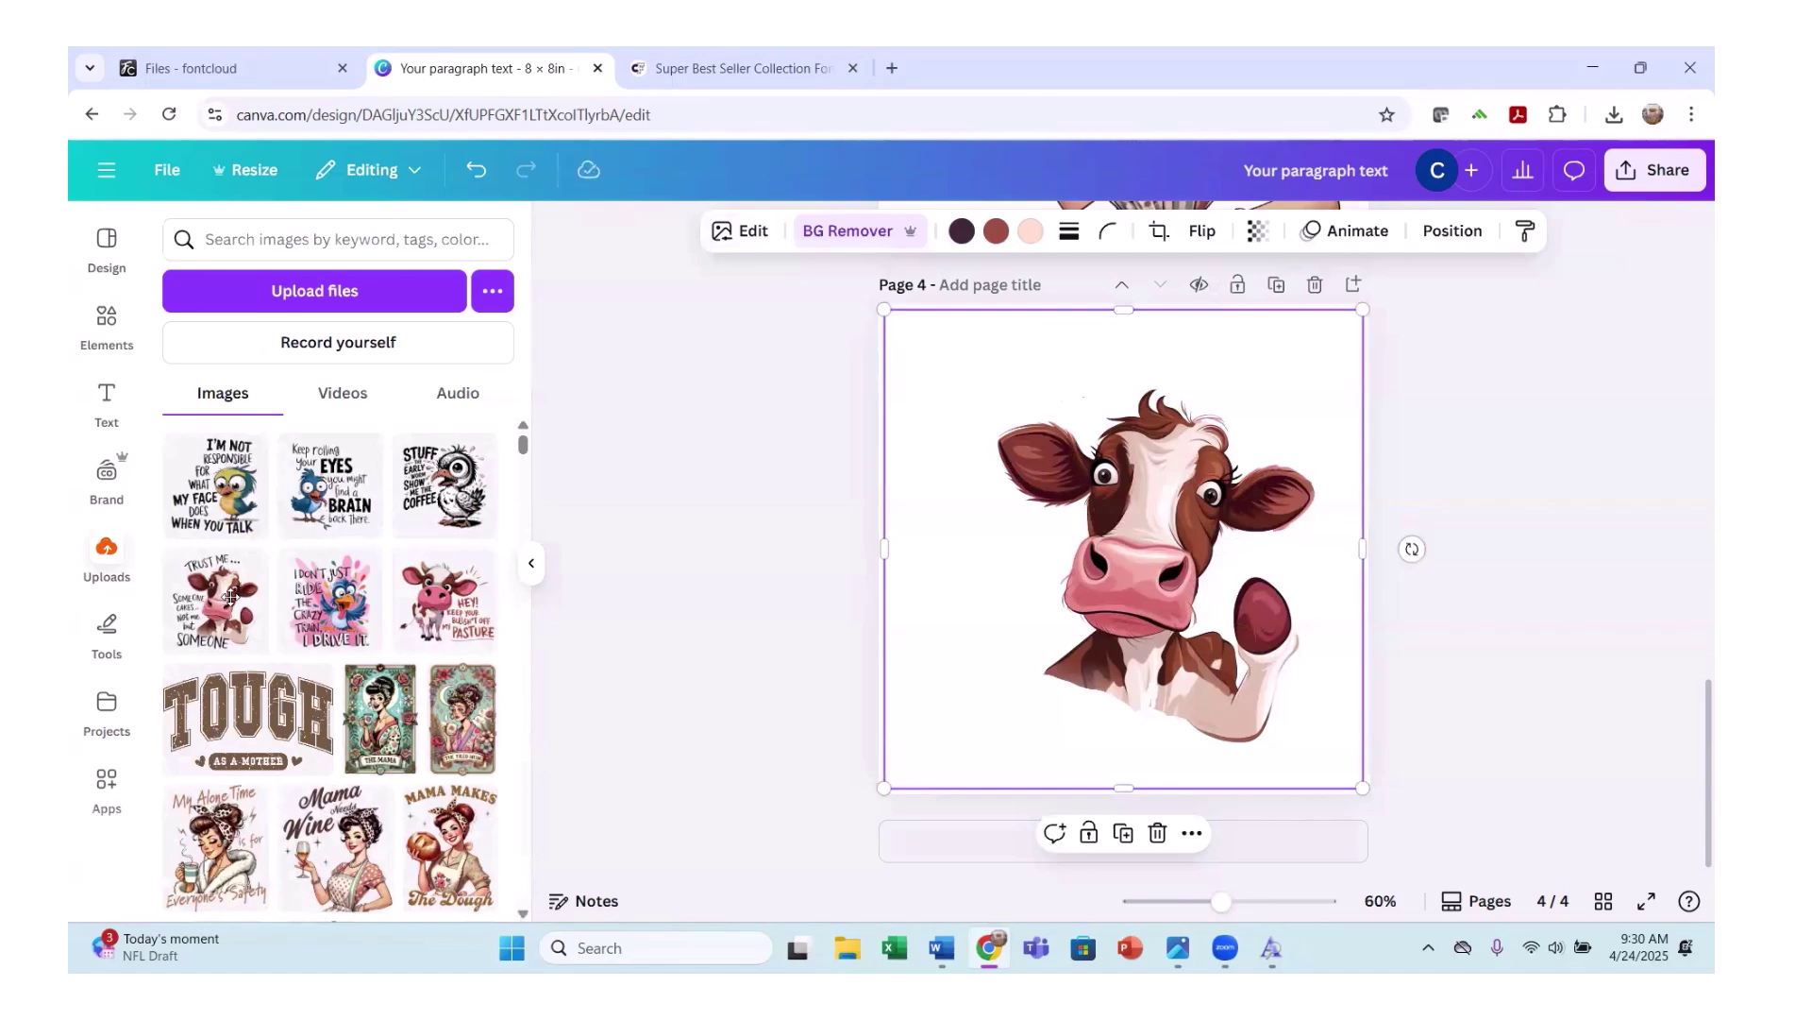
# Add a text box reading "Moove over" on page 4 and enlarge it to font size 68.7.
pyautogui.click(107, 401)
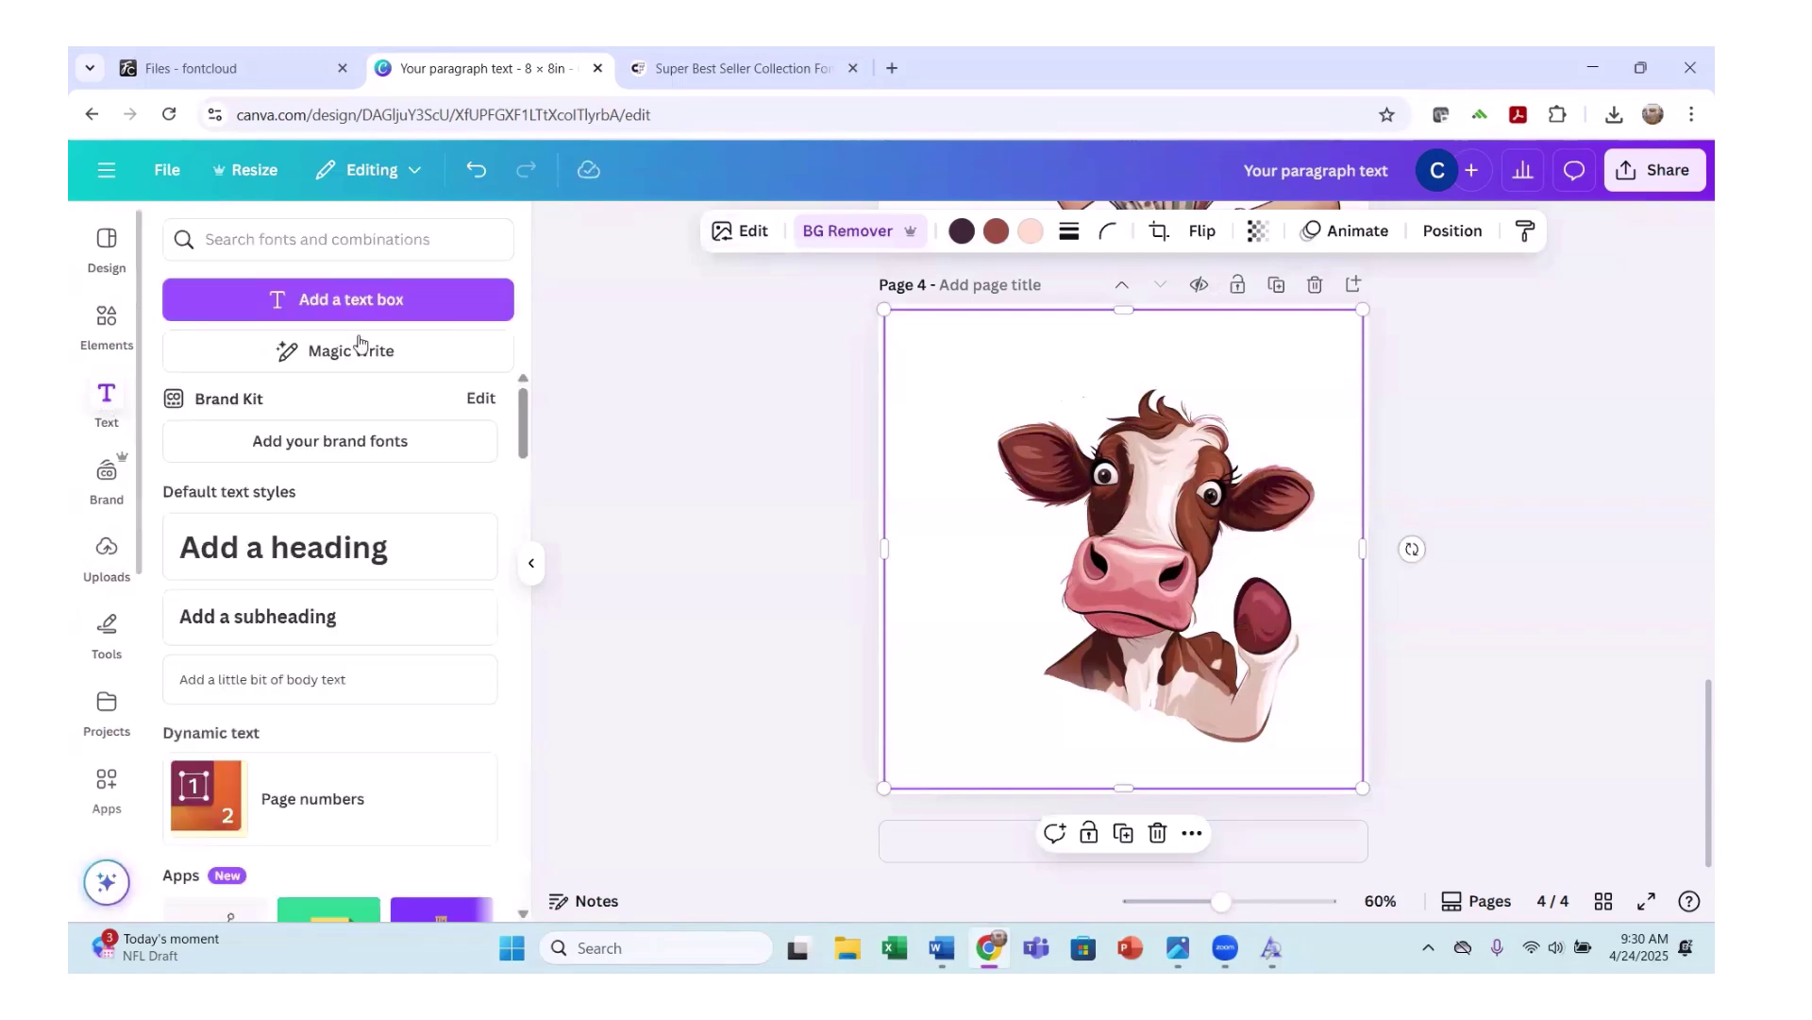
pyautogui.scroll(-2, 342, 394)
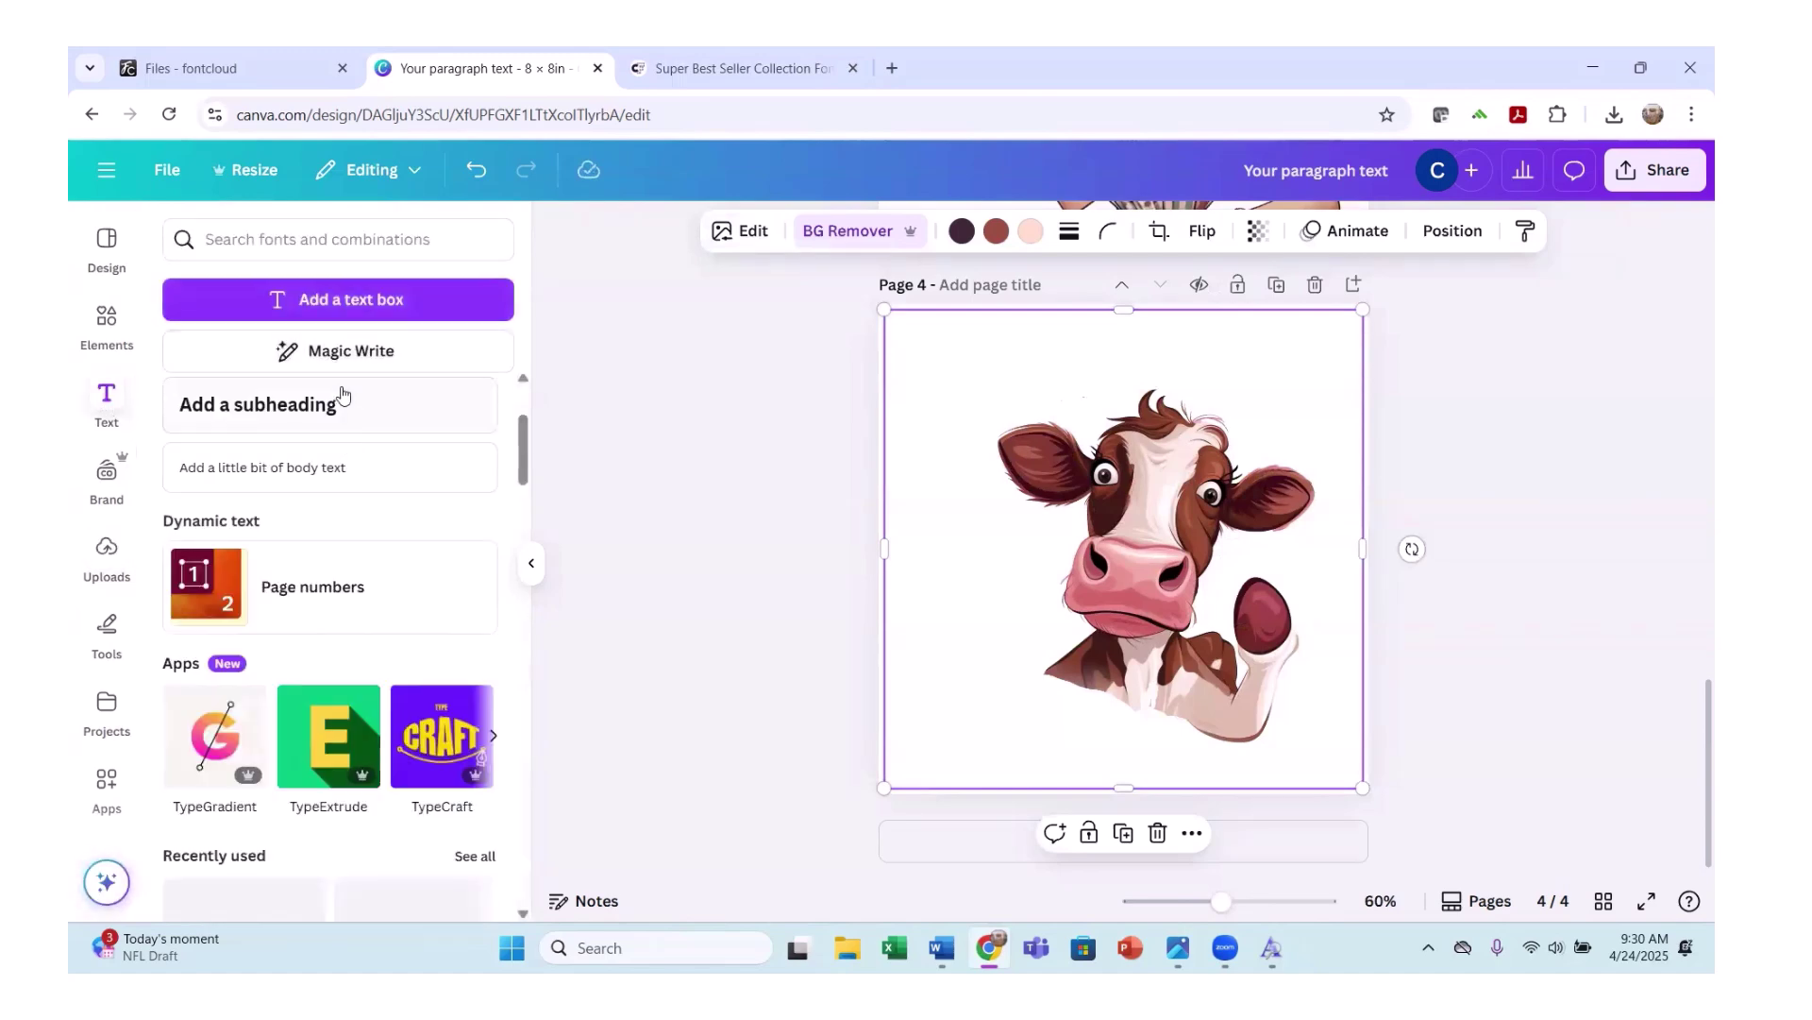
pyautogui.click(374, 301)
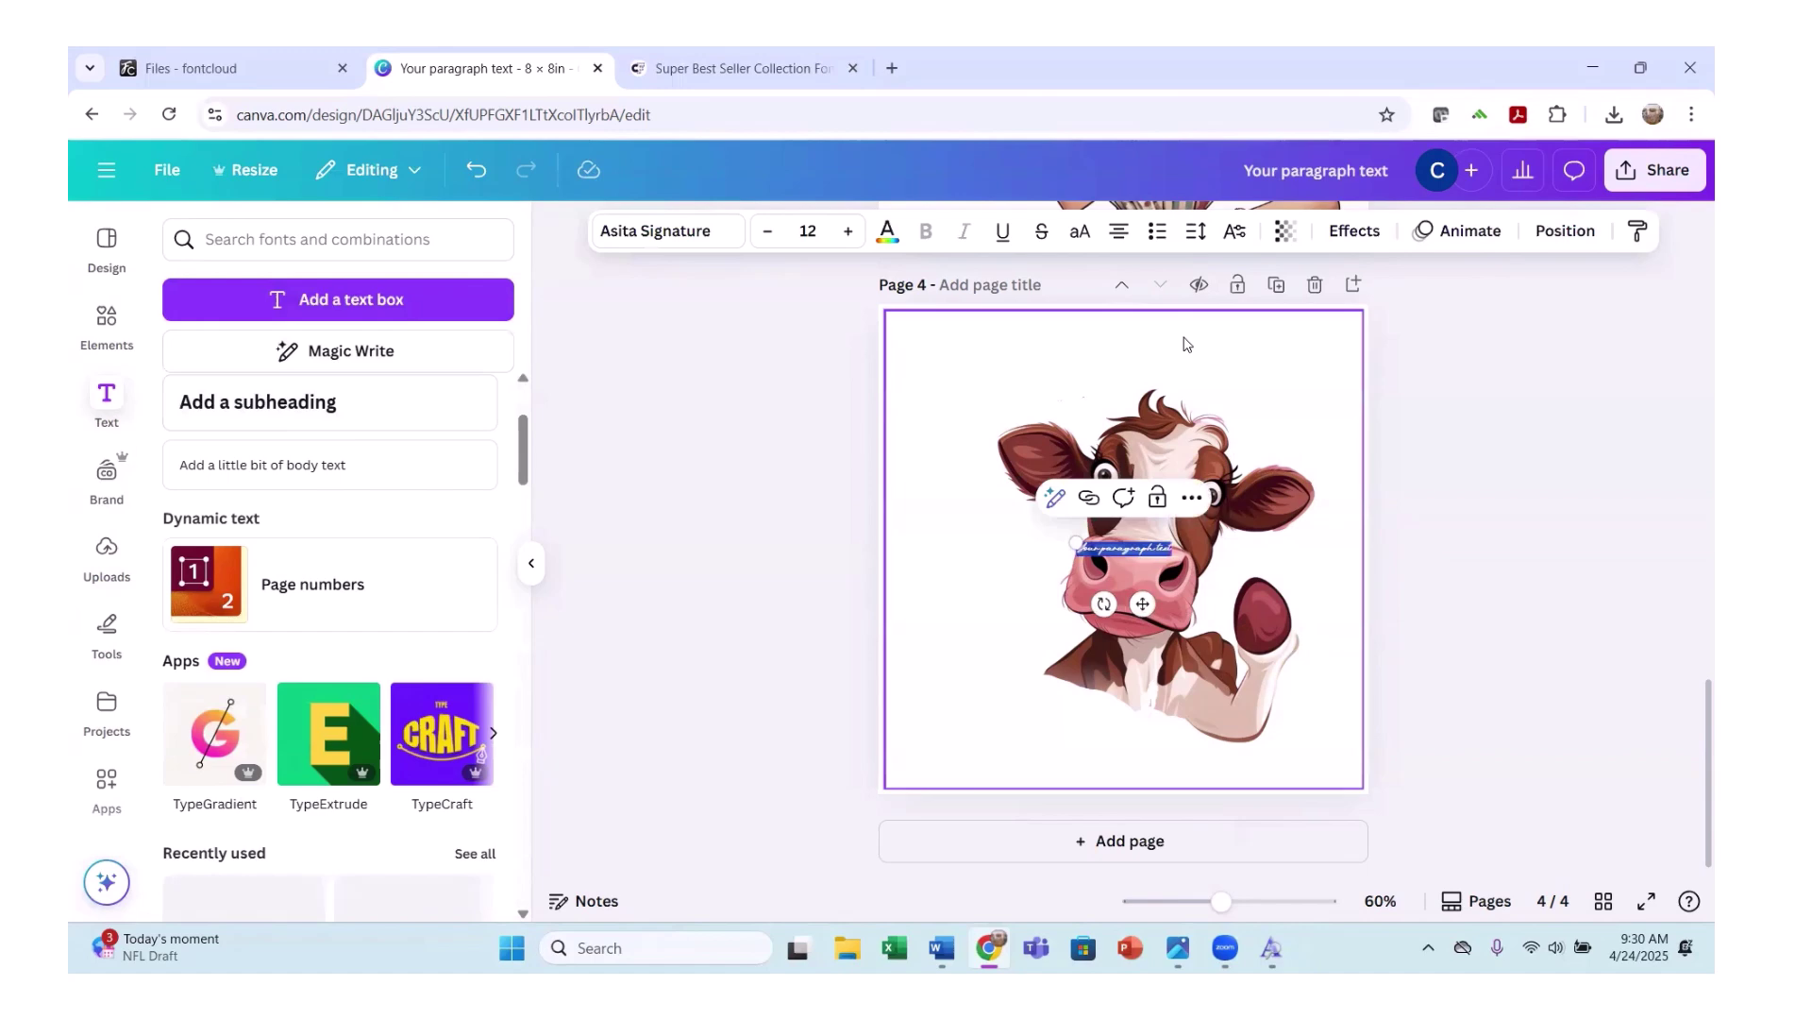
pyautogui.write('Moo')
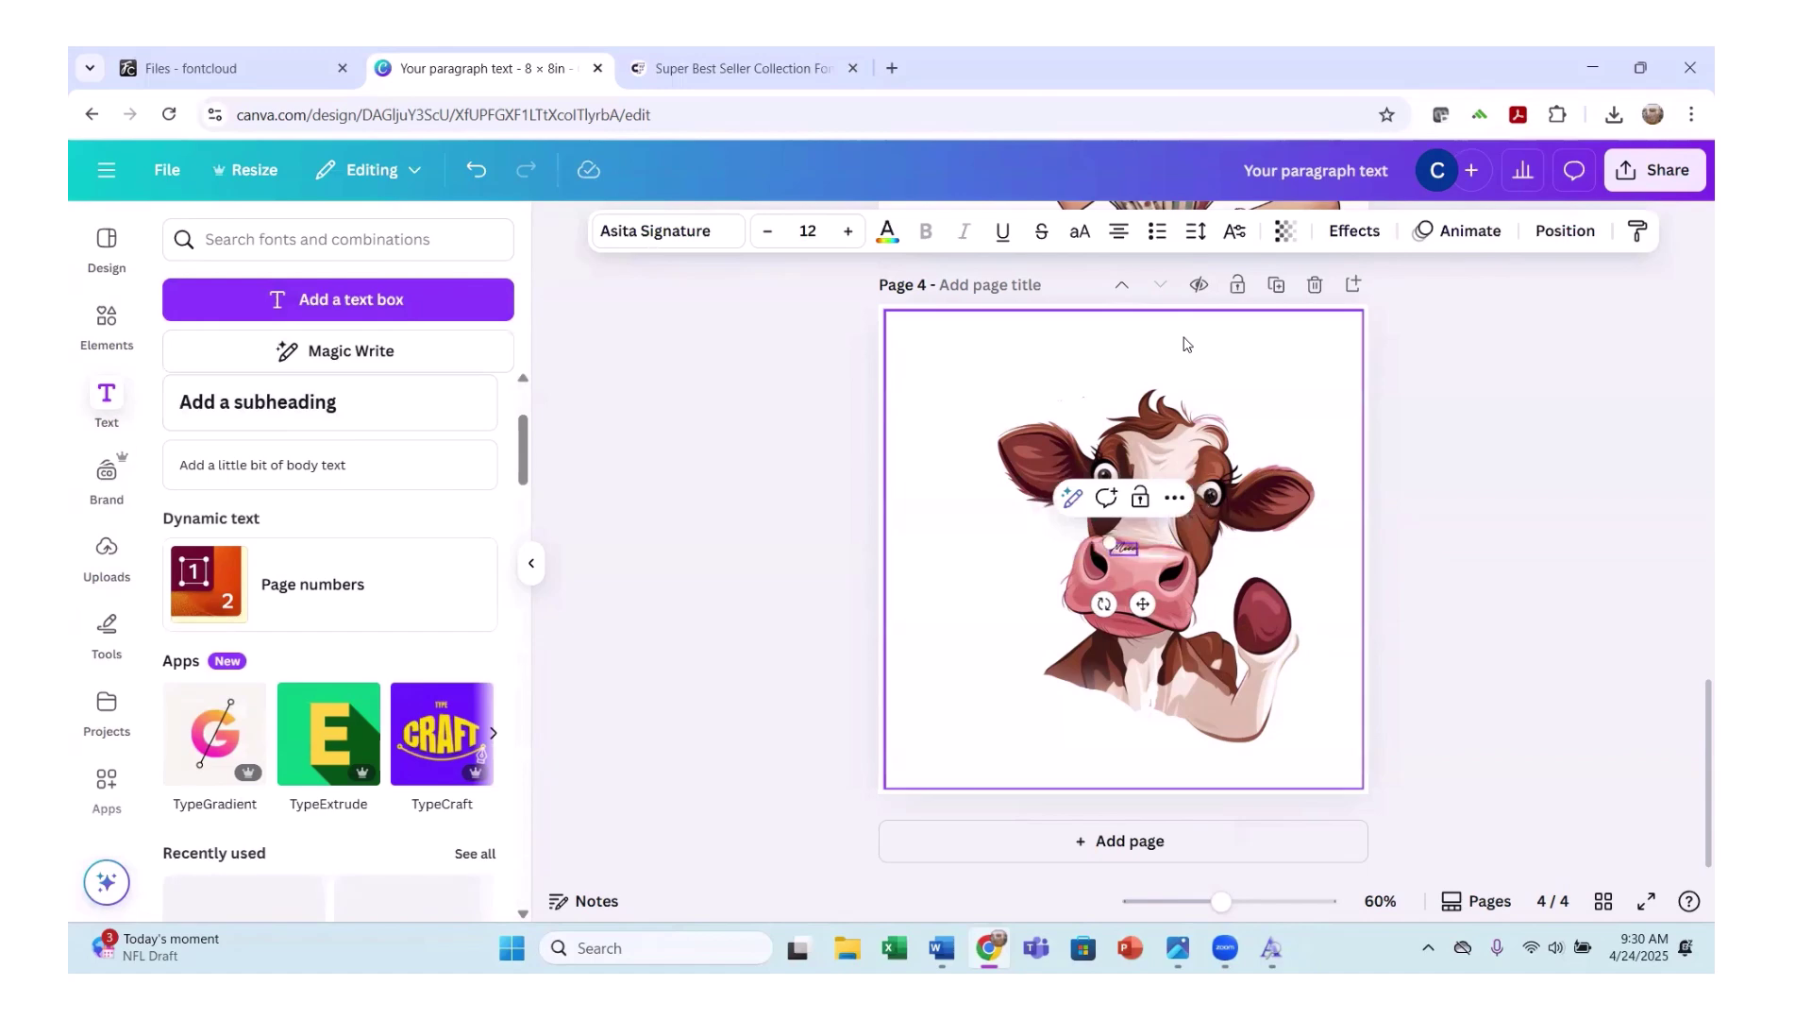
pyautogui.write('ve over')
pyautogui.moveTo(1097, 543); pyautogui.dragTo(850, 482)
pyautogui.click(1048, 746)
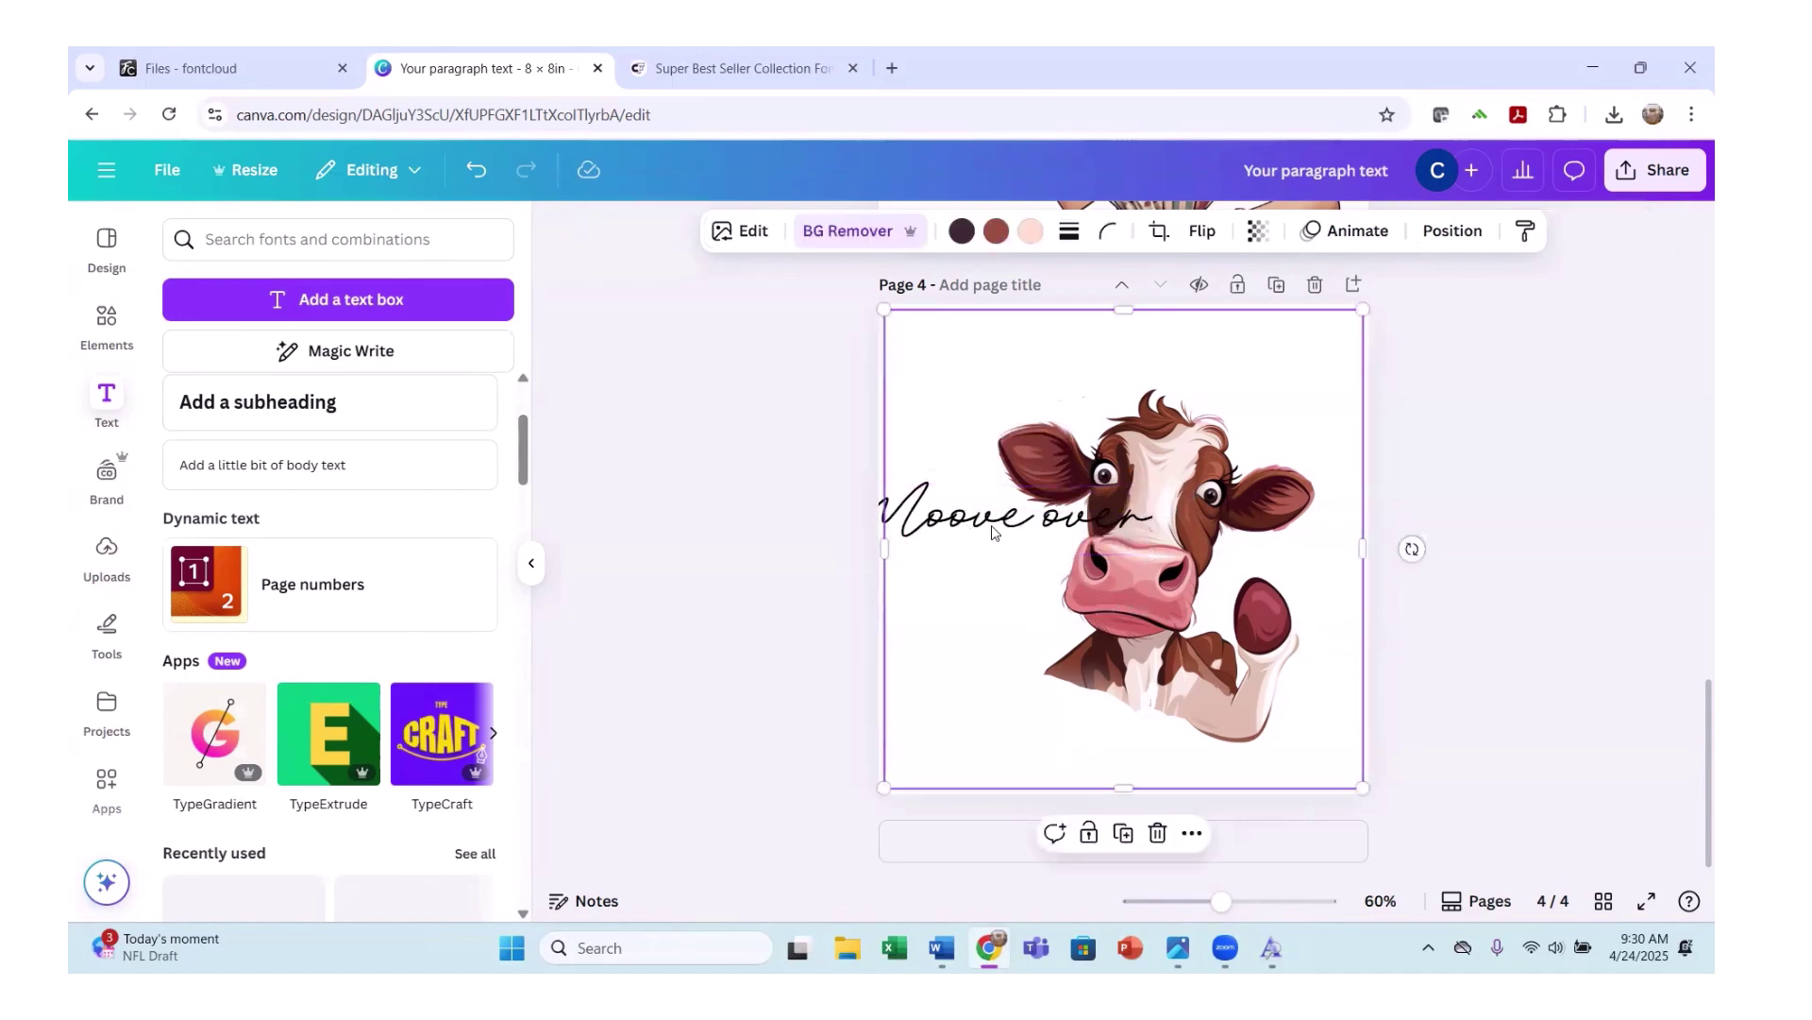
# Position the "Moove over" text along the upper edge of page 4 and the cow graphic below it.
pyautogui.moveTo(992, 531); pyautogui.dragTo(957, 325)
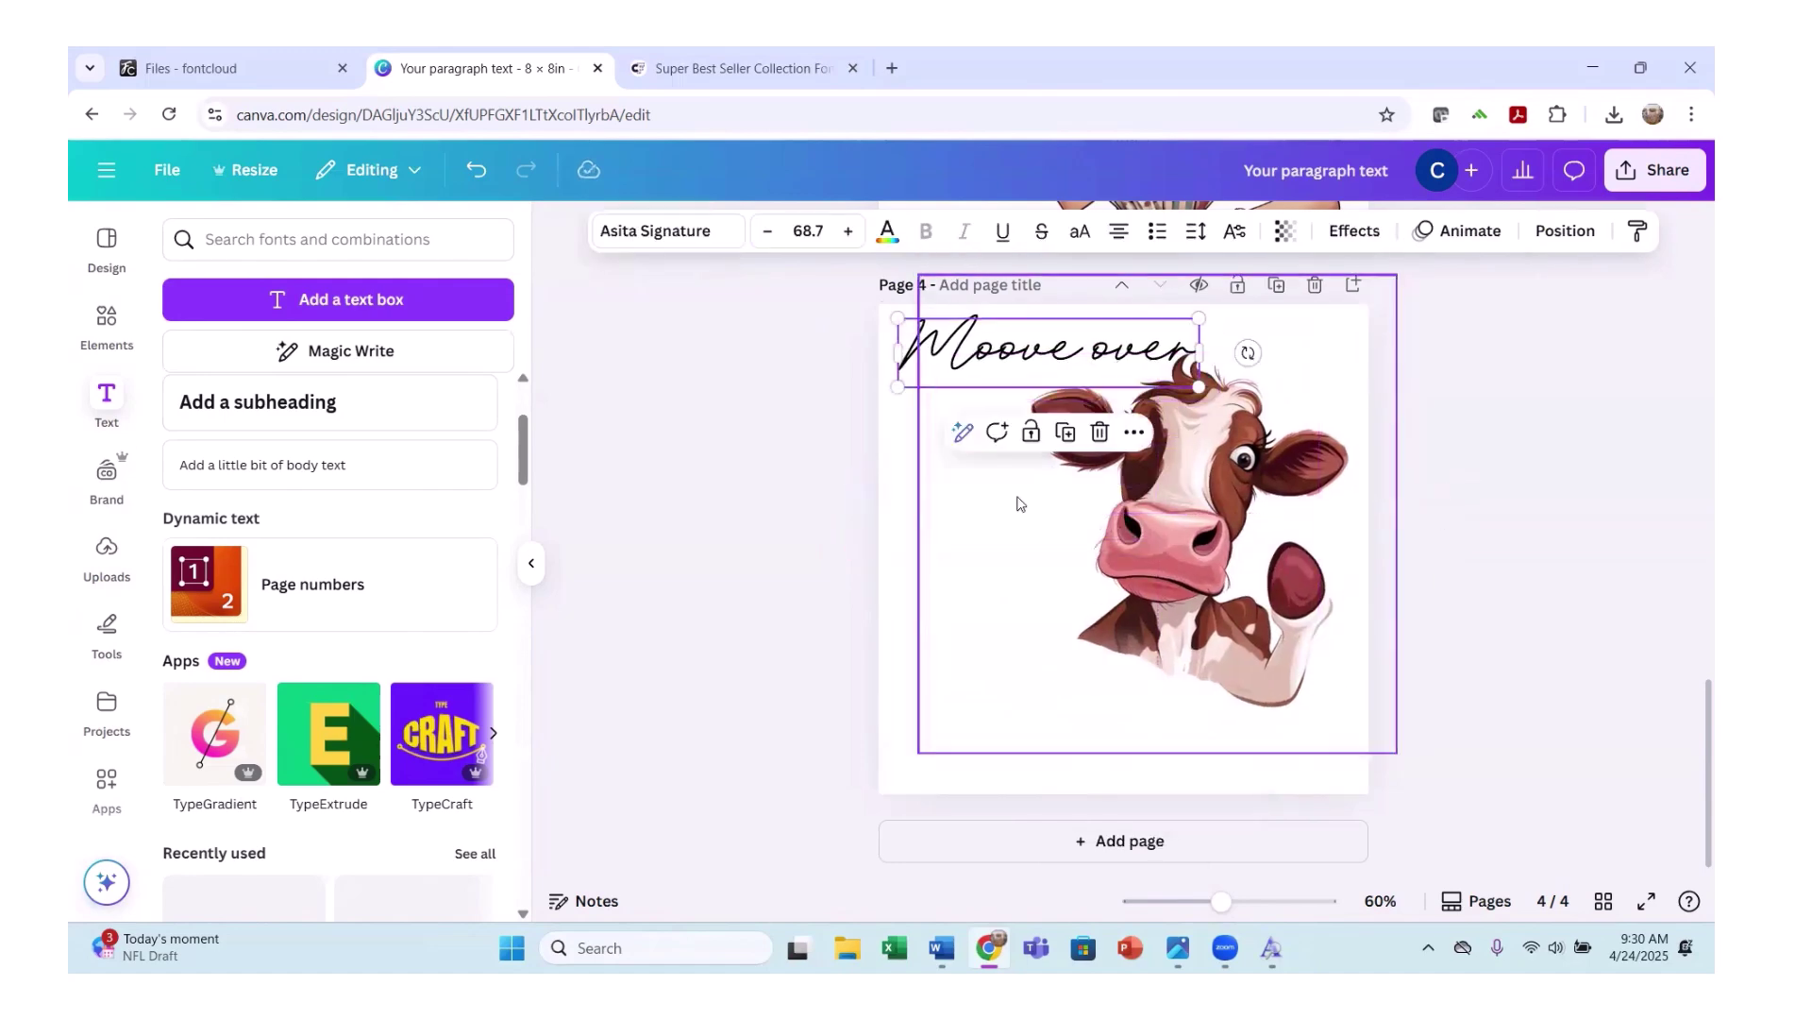
pyautogui.moveTo(1146, 588); pyautogui.dragTo(1102, 653)
pyautogui.moveTo(1139, 585); pyautogui.dragTo(1140, 586)
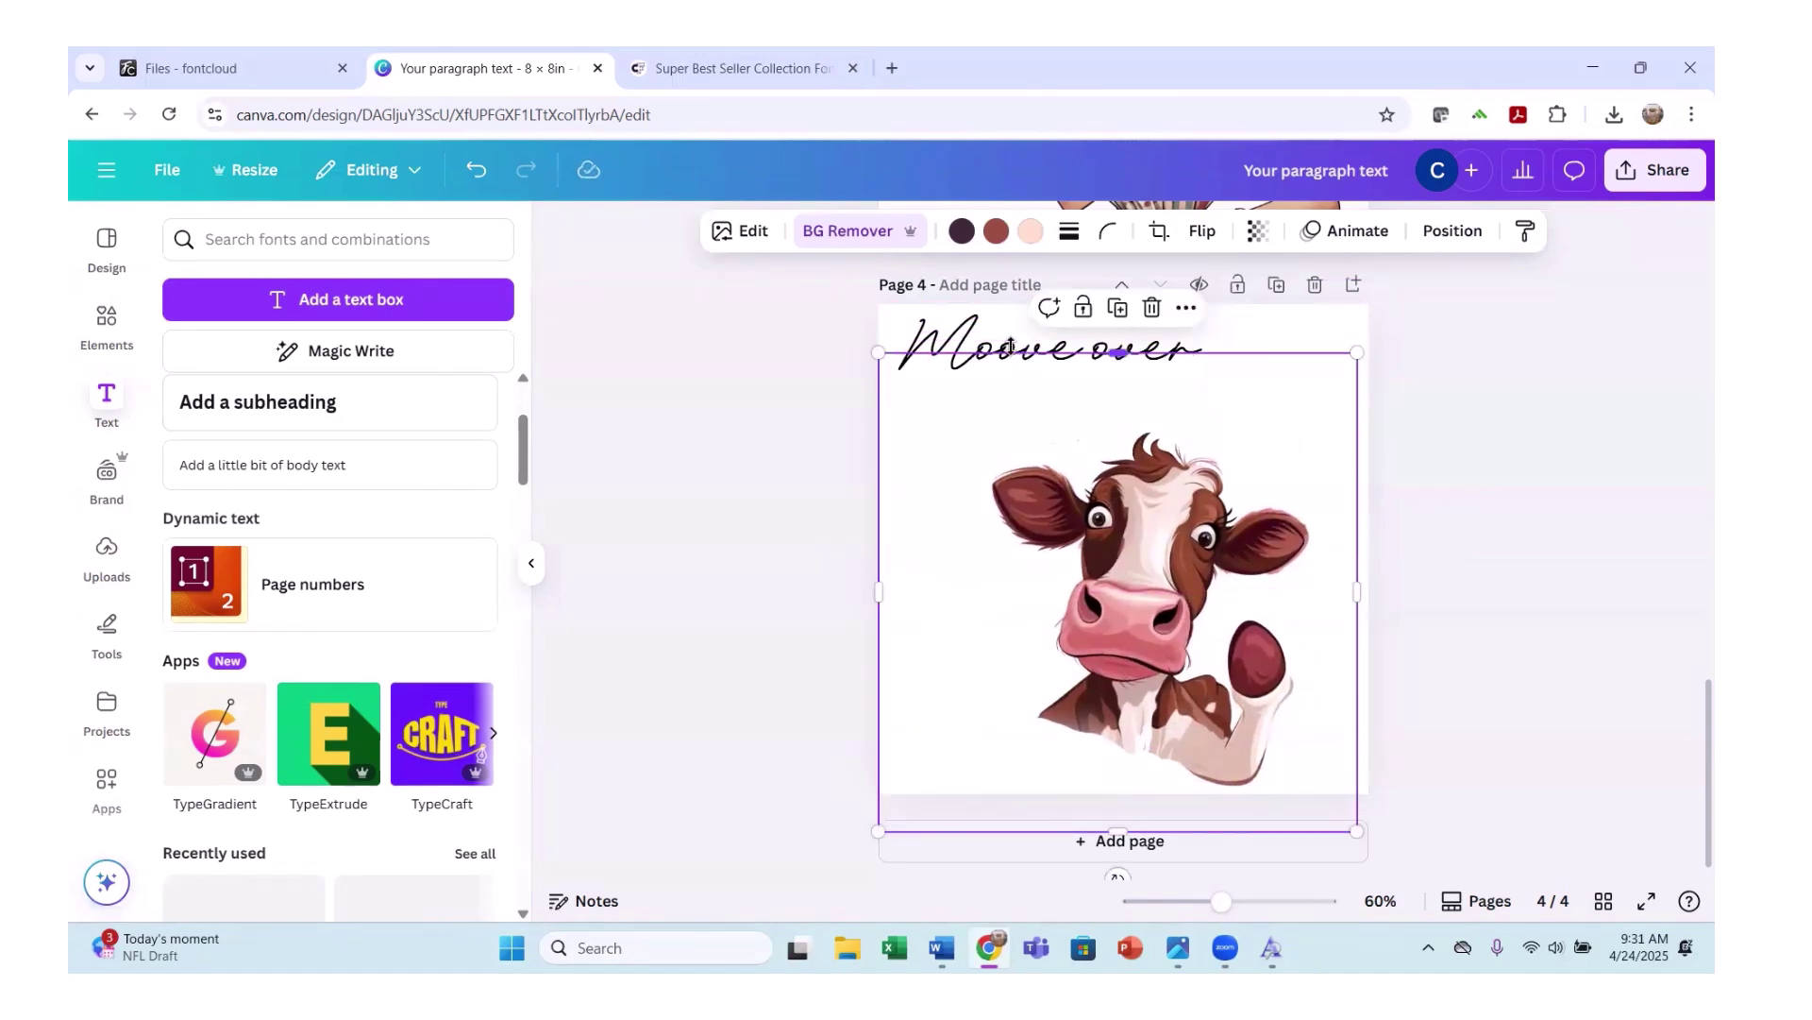
# Change the font of the "Moove over" text to Carley Butterfly.
pyautogui.click(1146, 347)
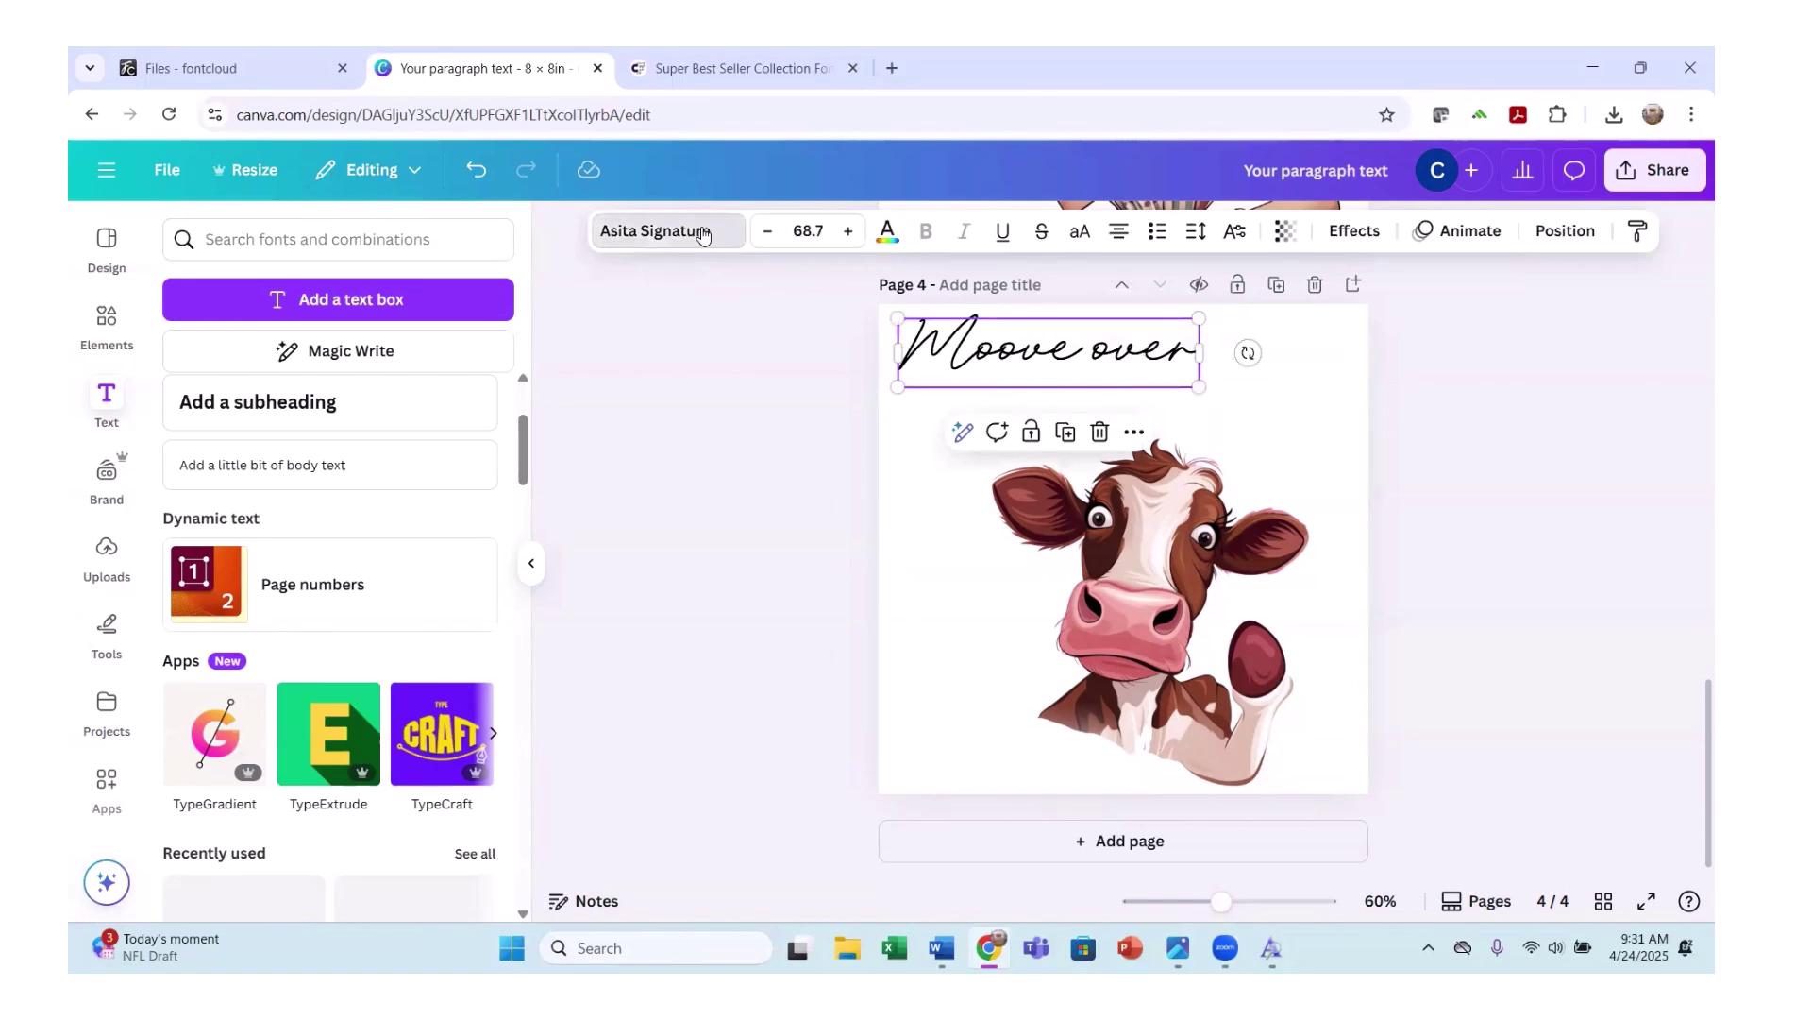
pyautogui.click(661, 230)
pyautogui.scroll(-3, 284, 564)
pyautogui.scroll(-1, 283, 564)
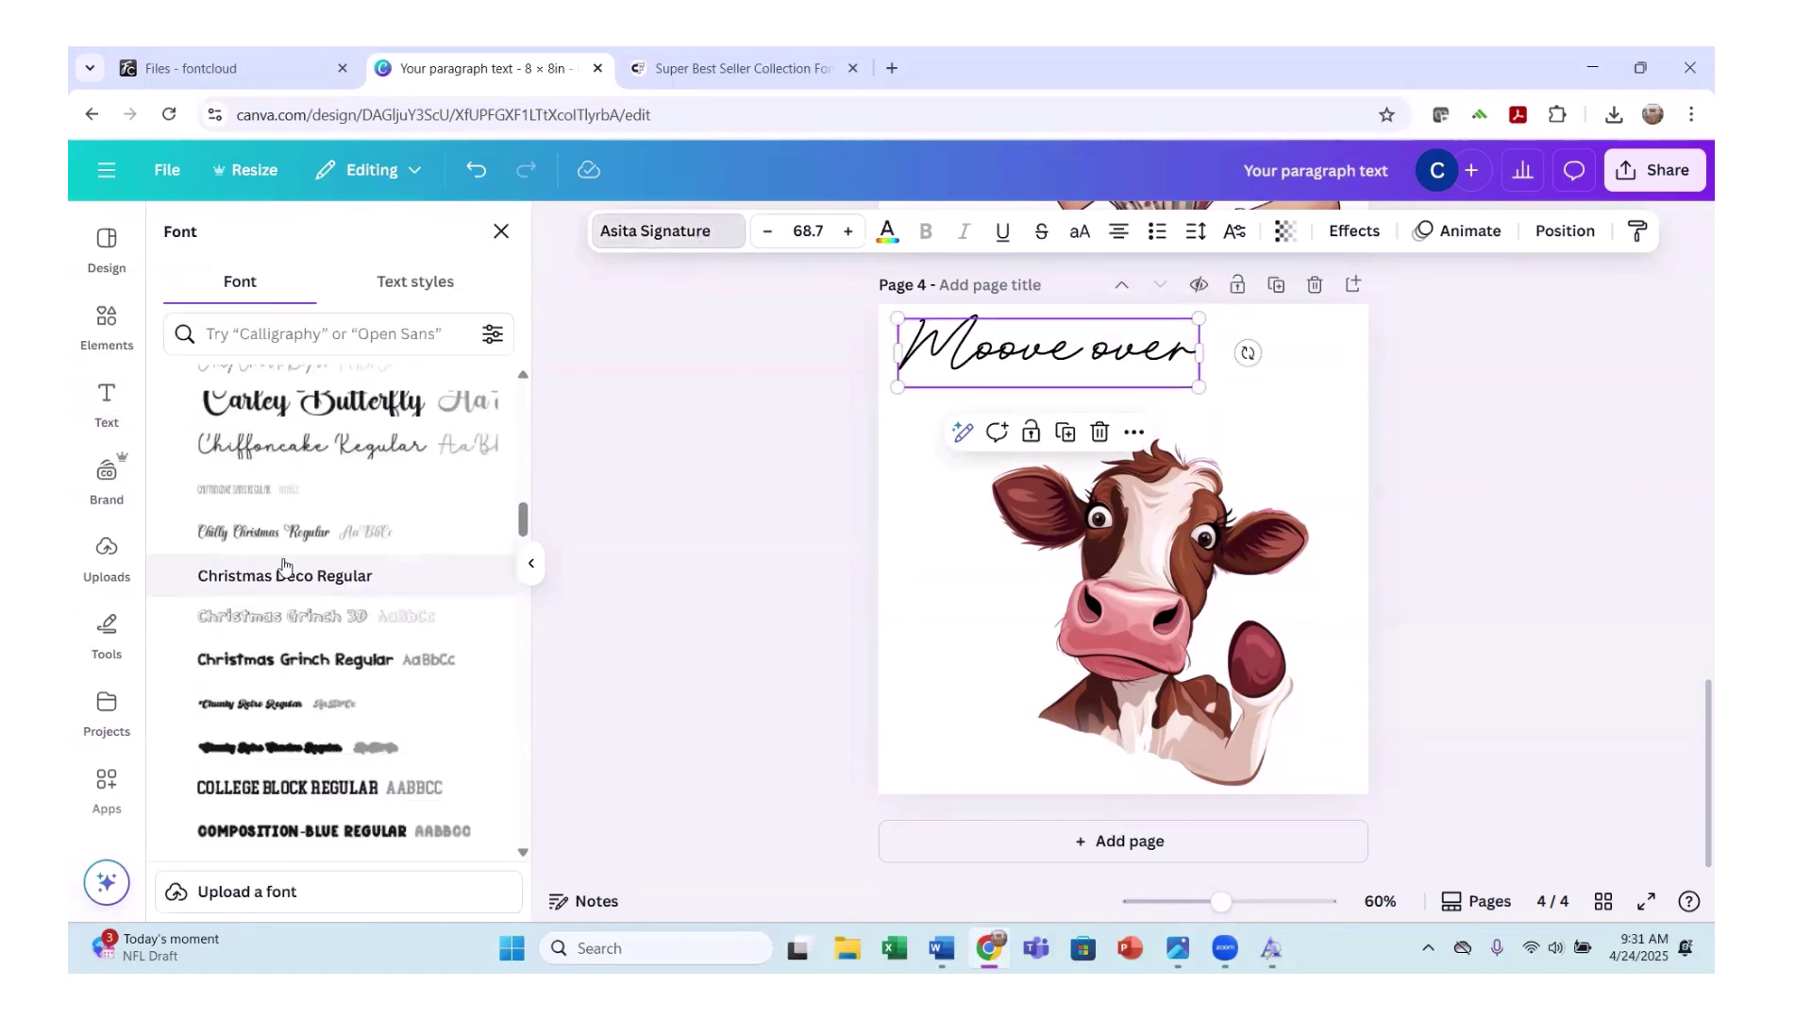
pyautogui.click(358, 420)
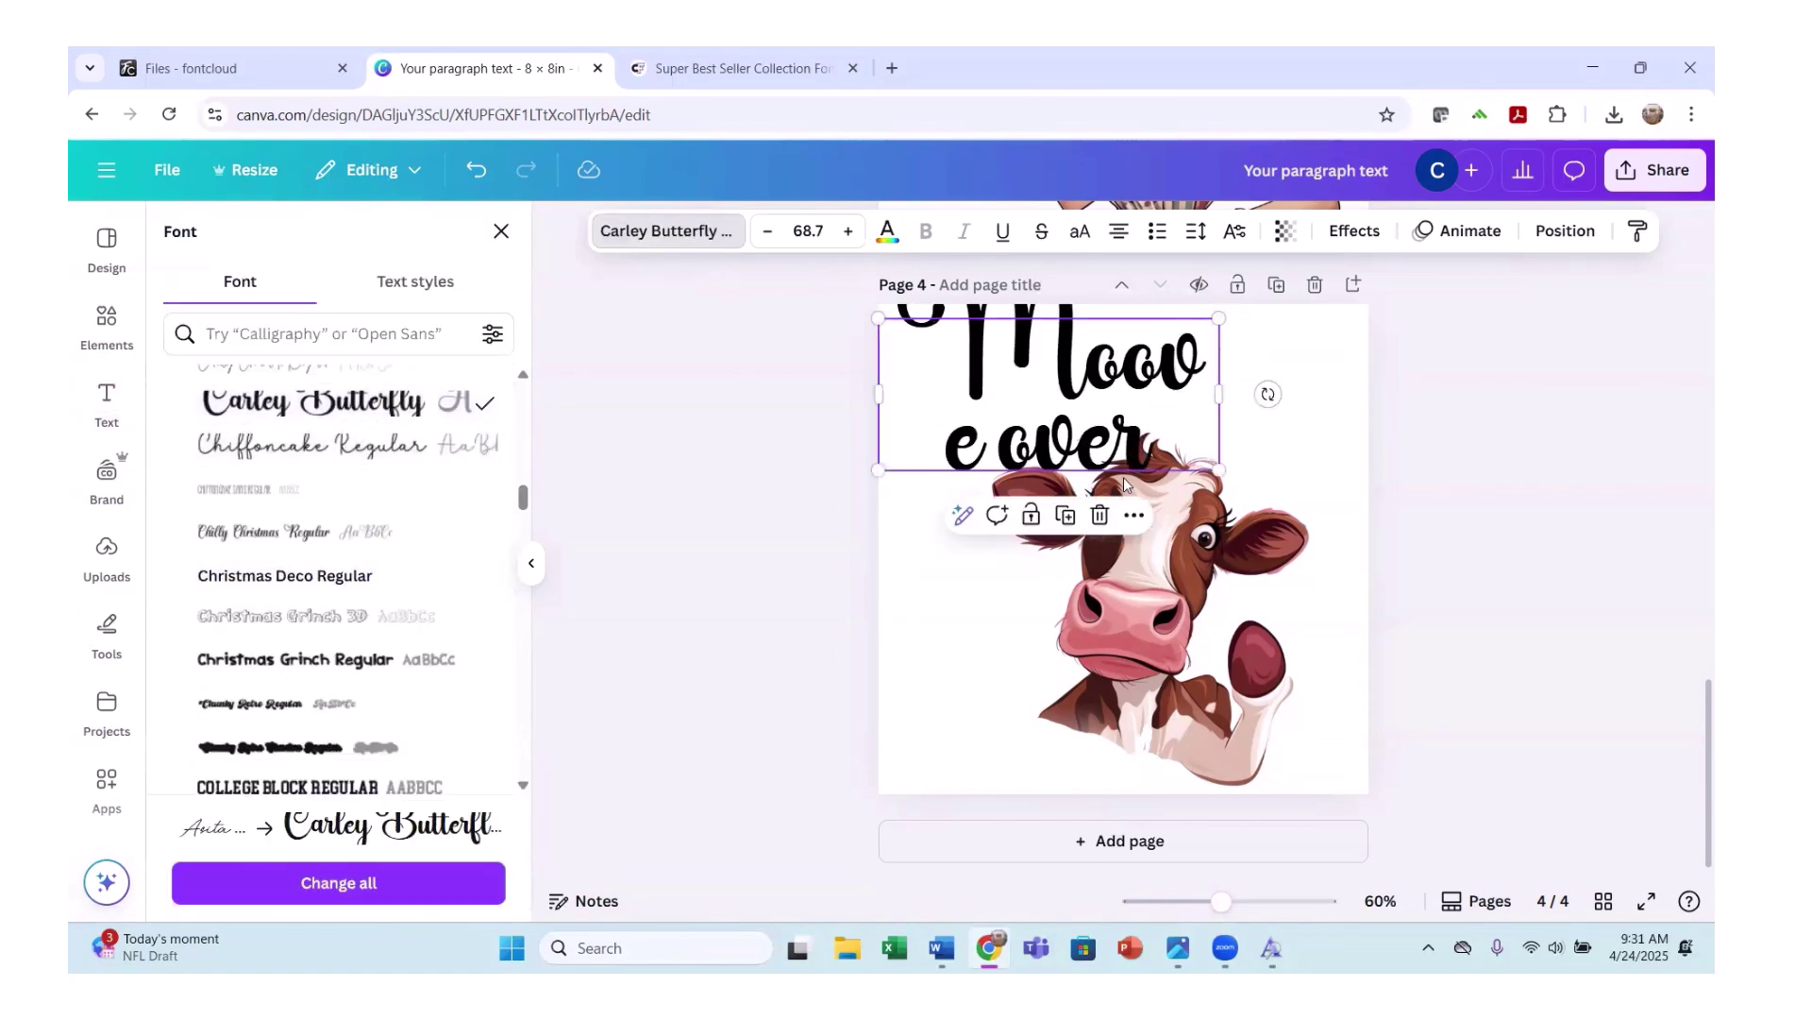
# Reduce the "Moove over" text to size 49.7 and fit it on one line just above the cow's head.
pyautogui.click(766, 231)
pyautogui.click(766, 231)
pyautogui.click(767, 231)
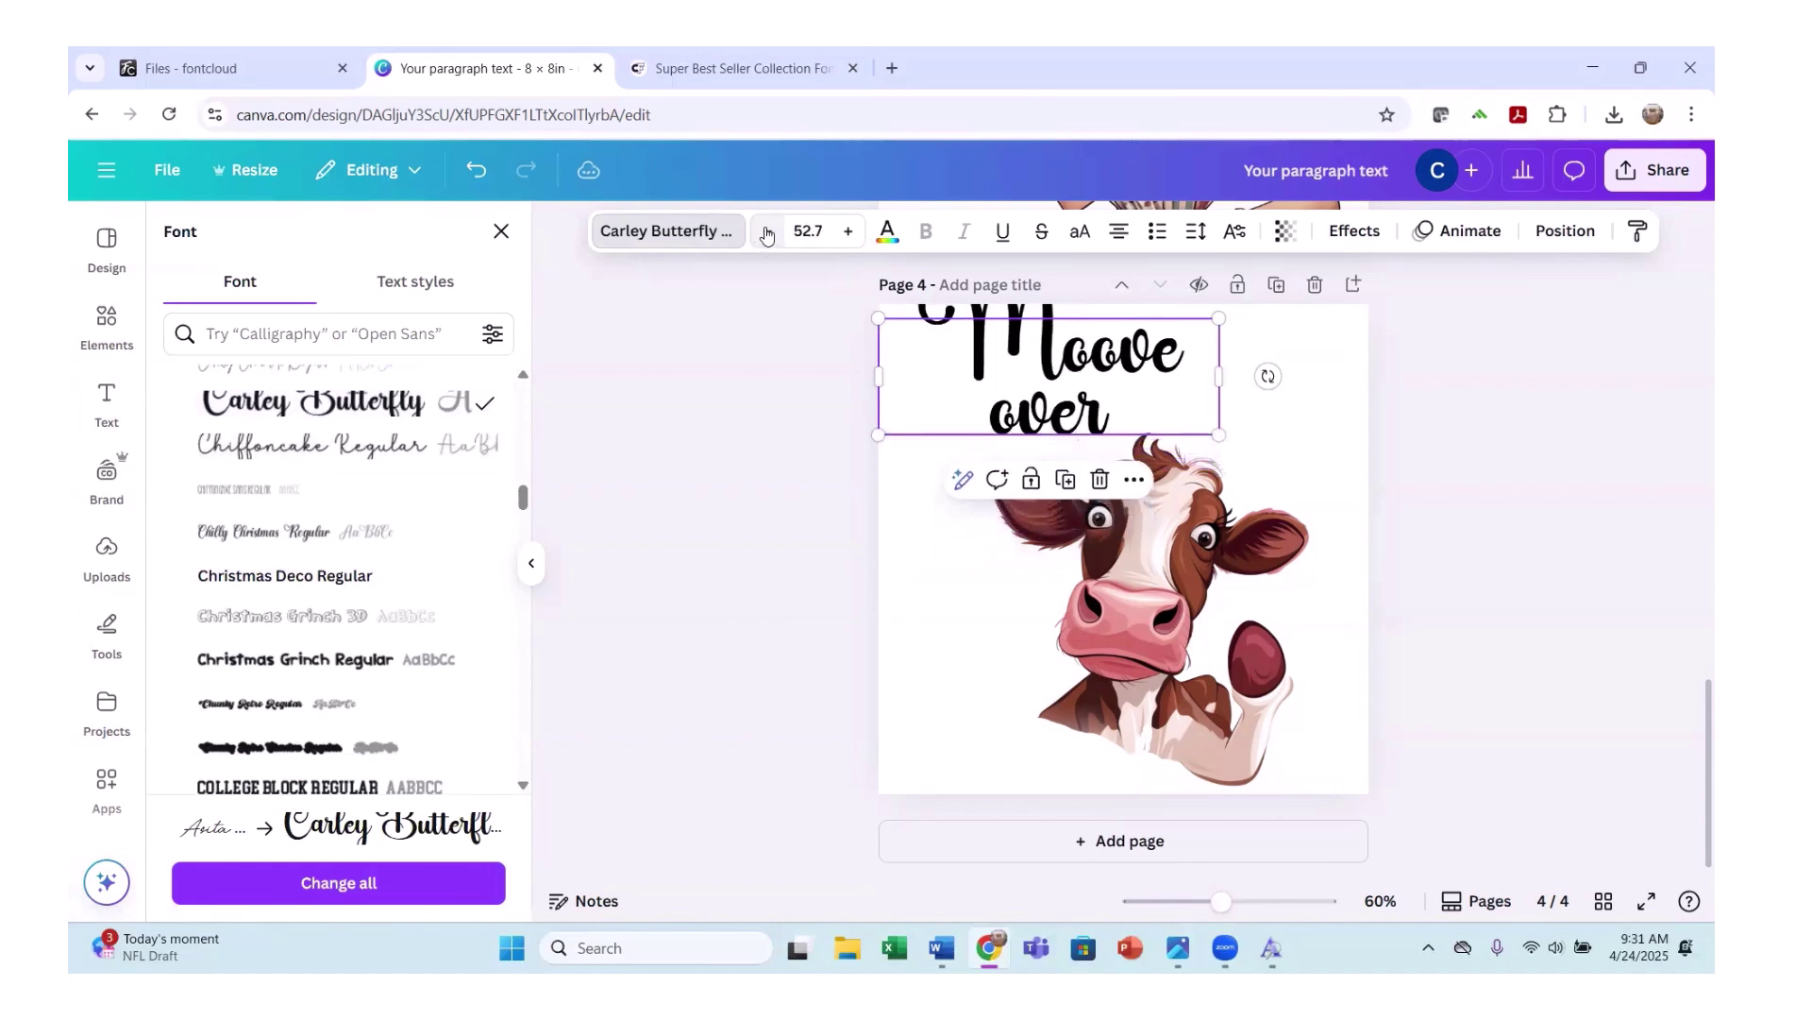
pyautogui.click(767, 231)
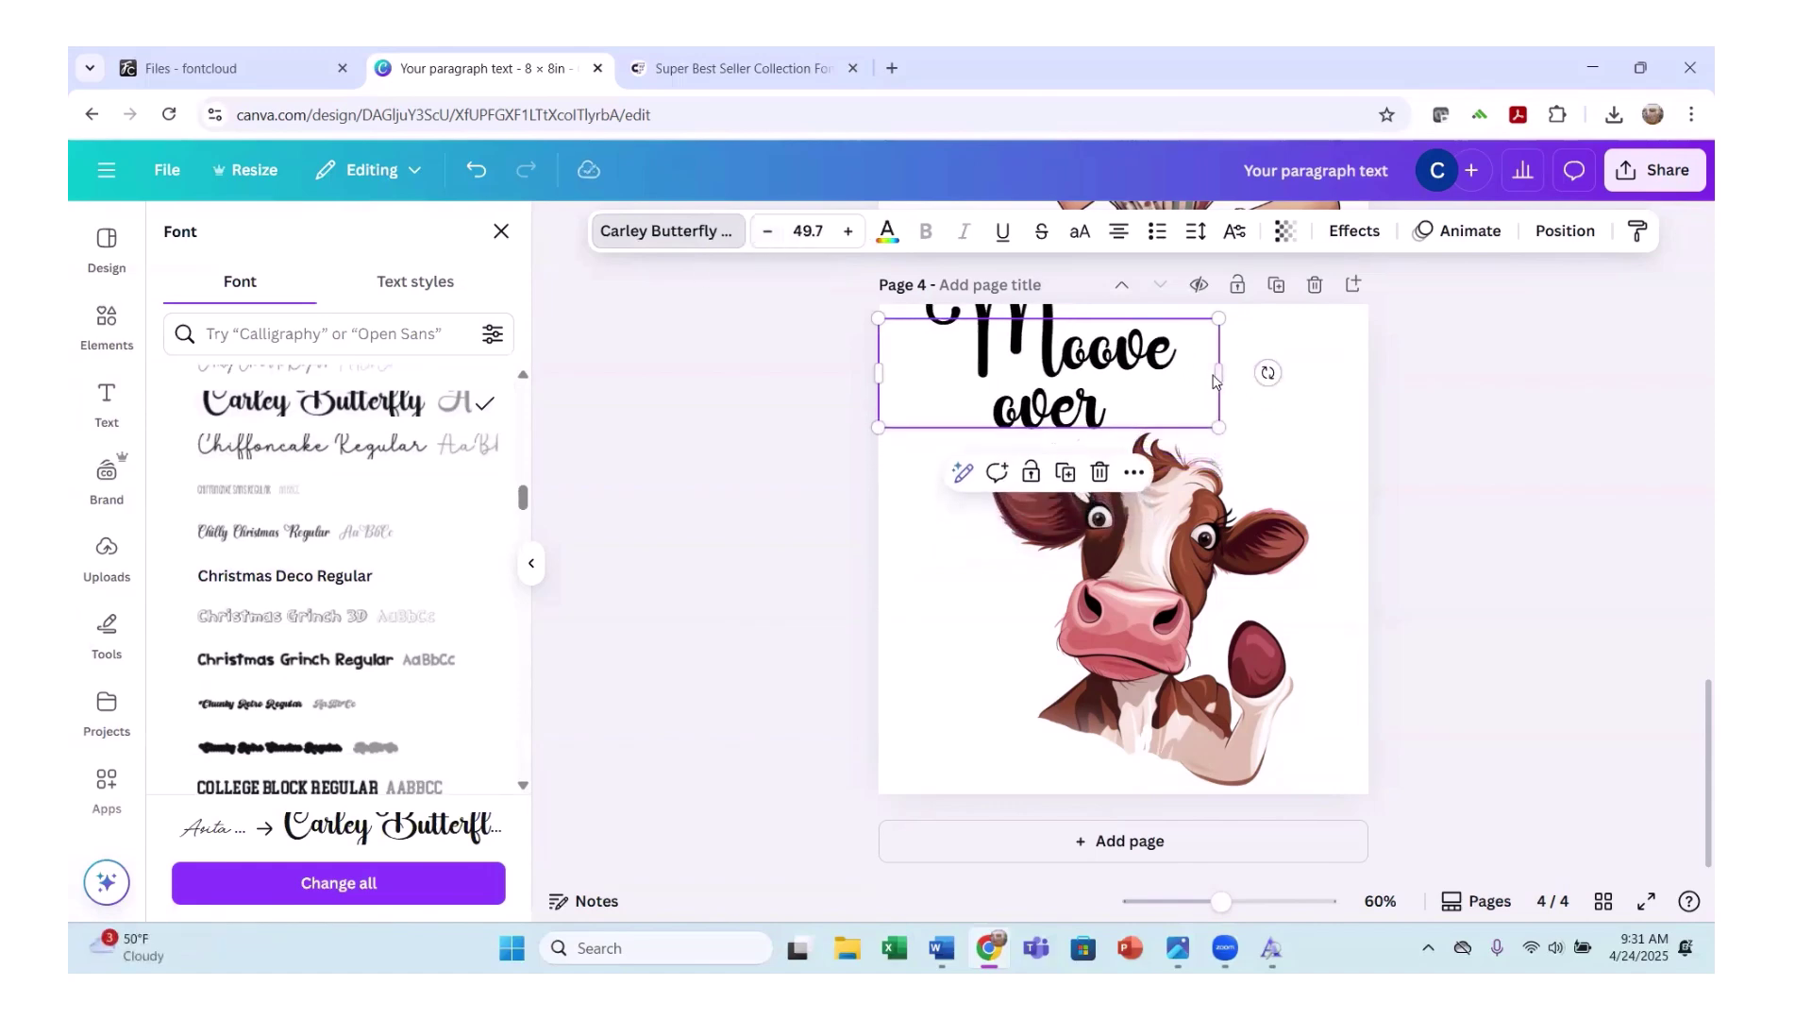
pyautogui.moveTo(1224, 375); pyautogui.dragTo(1341, 371)
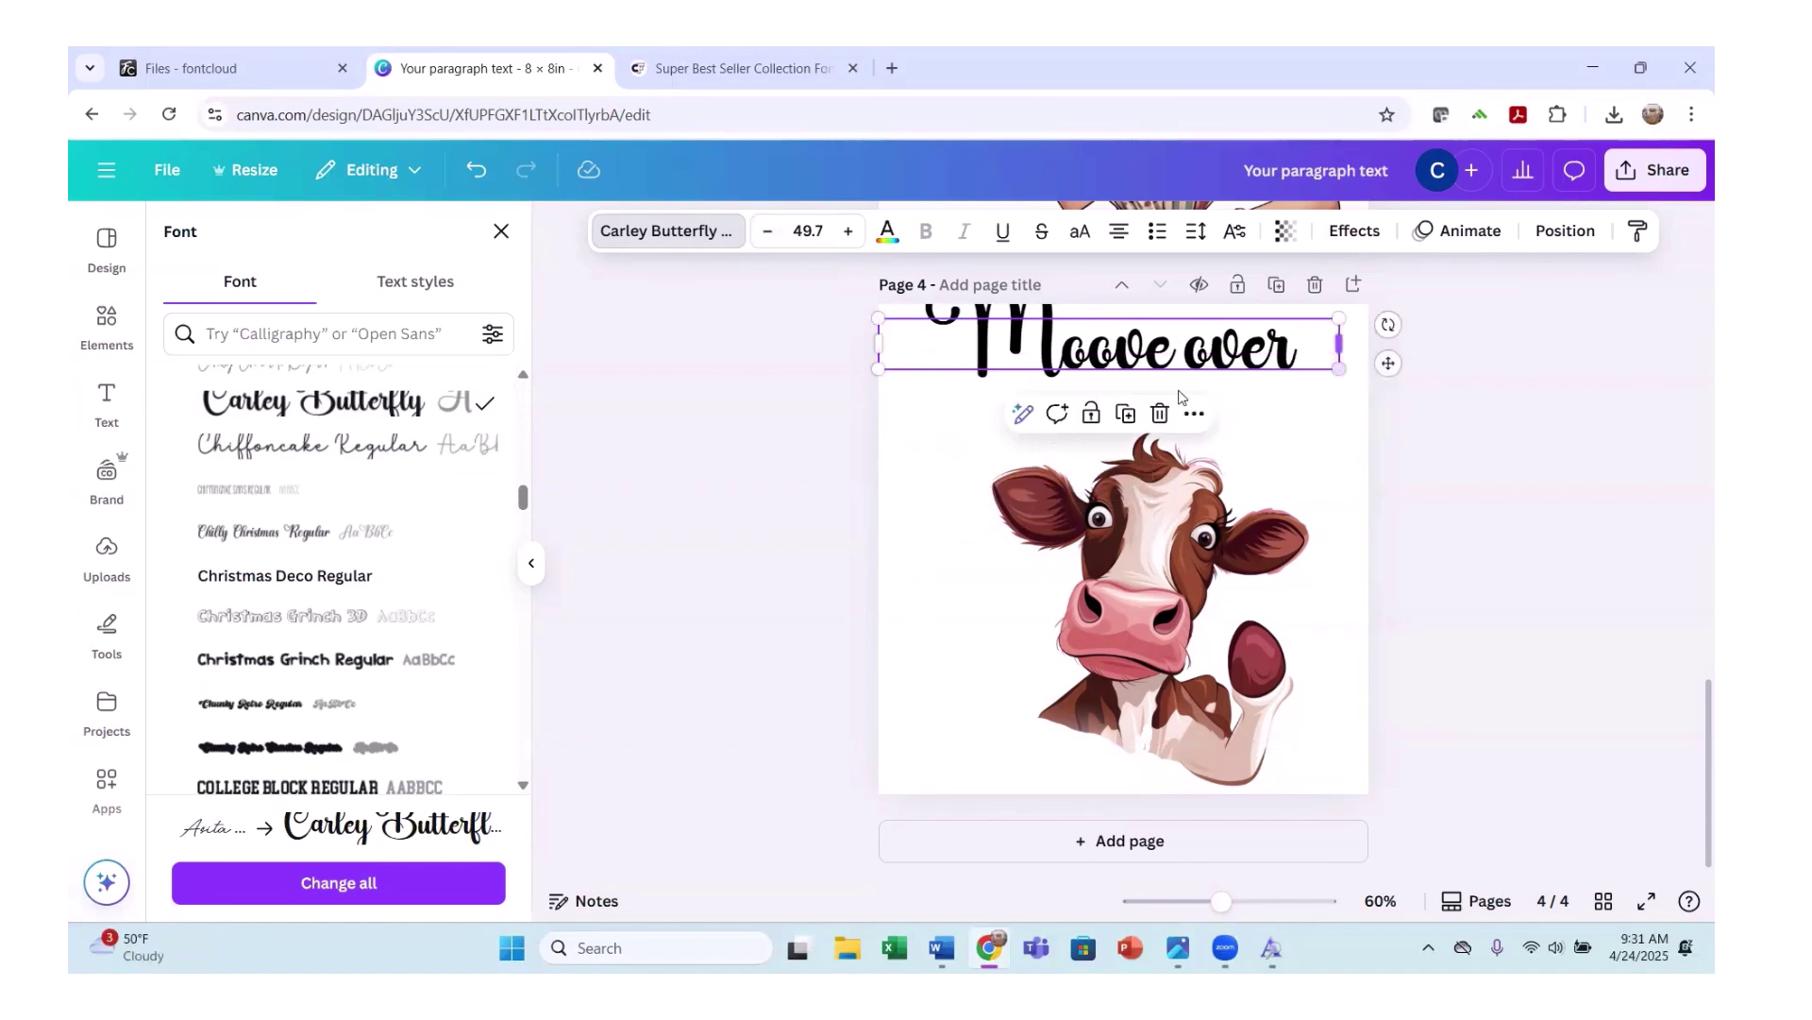
pyautogui.moveTo(1126, 394); pyautogui.dragTo(1117, 418)
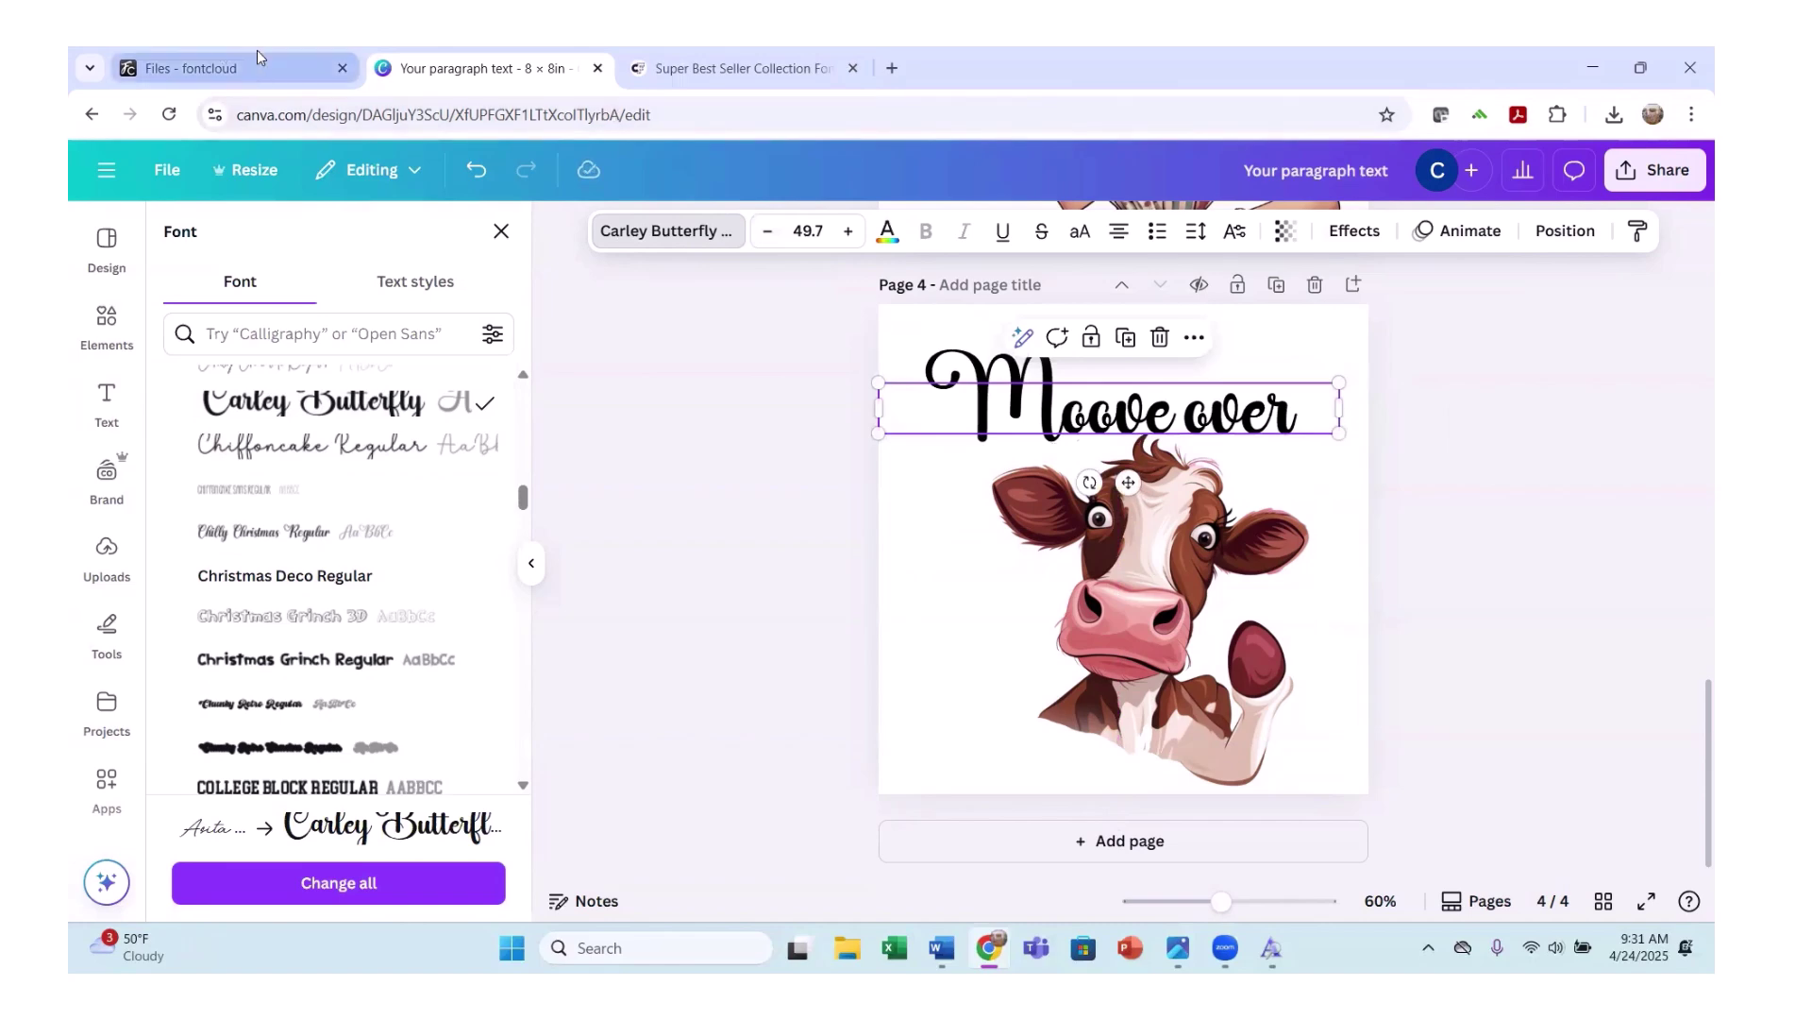
# Switch to fontcloud and copy the lowercase r glyph with the curled ending tail from the Carley Butterfly glyphs.
pyautogui.click(254, 80)
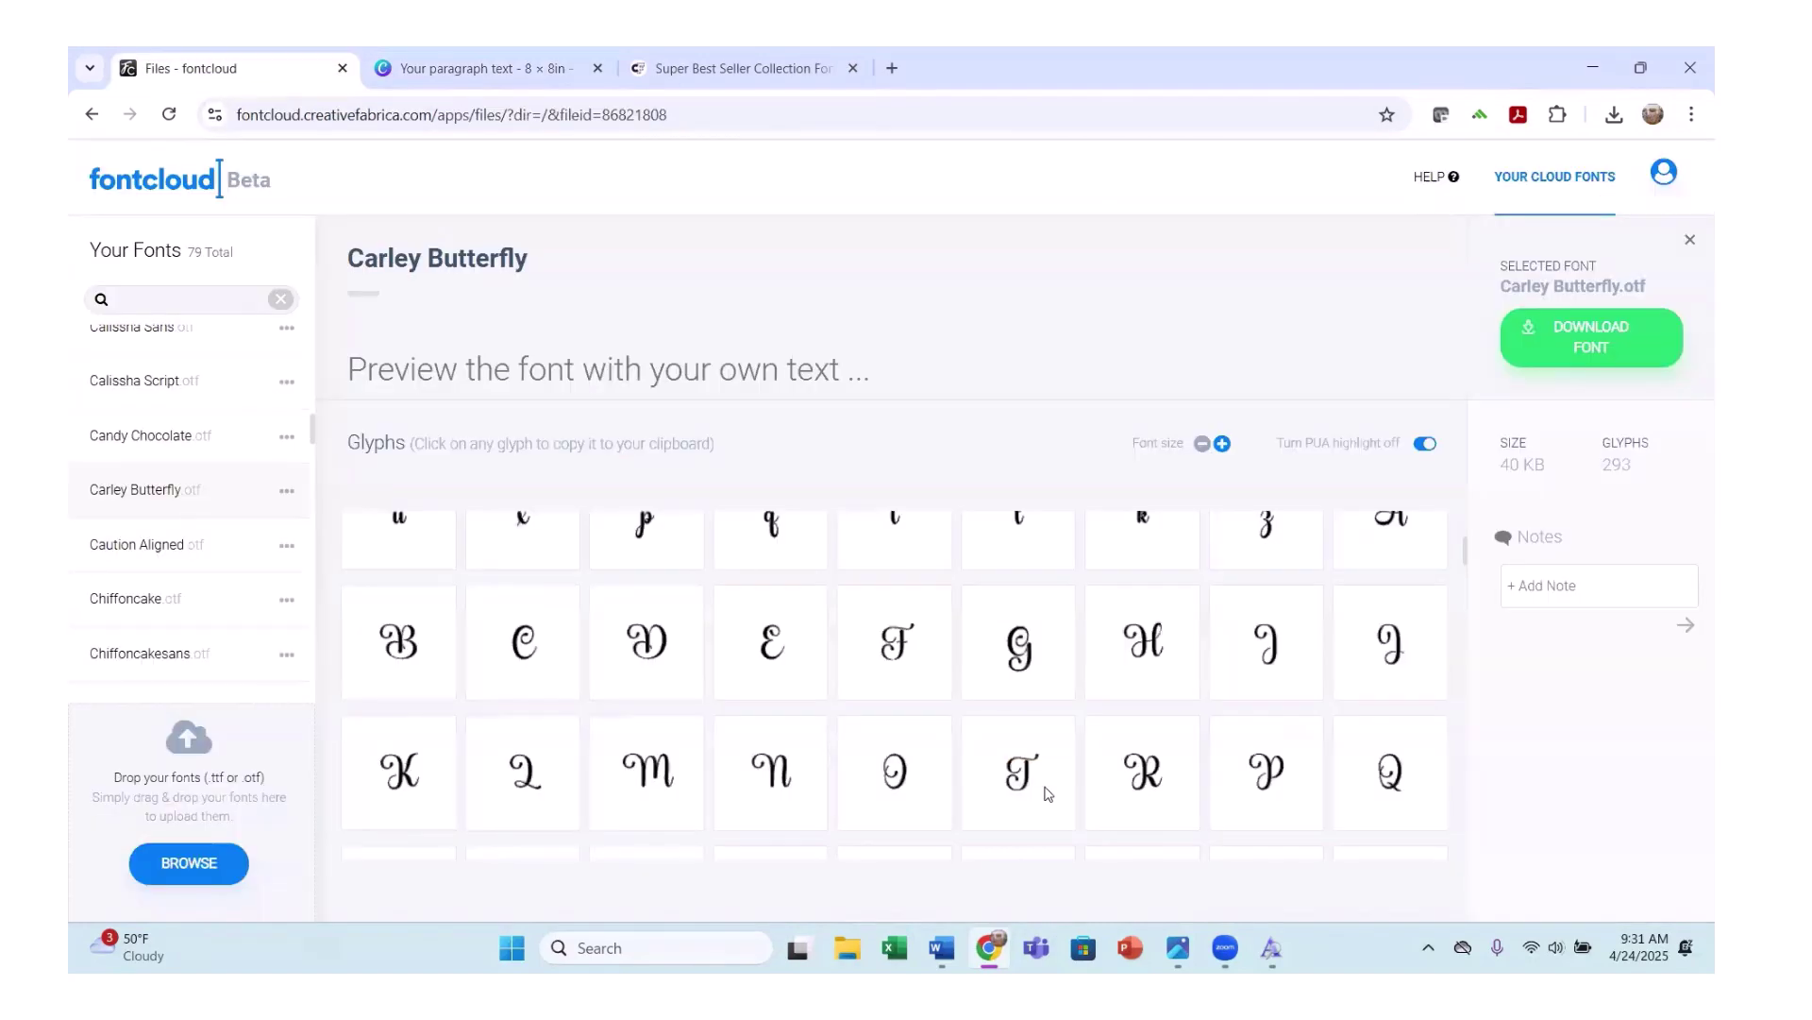
pyautogui.scroll(-15, 937, 681)
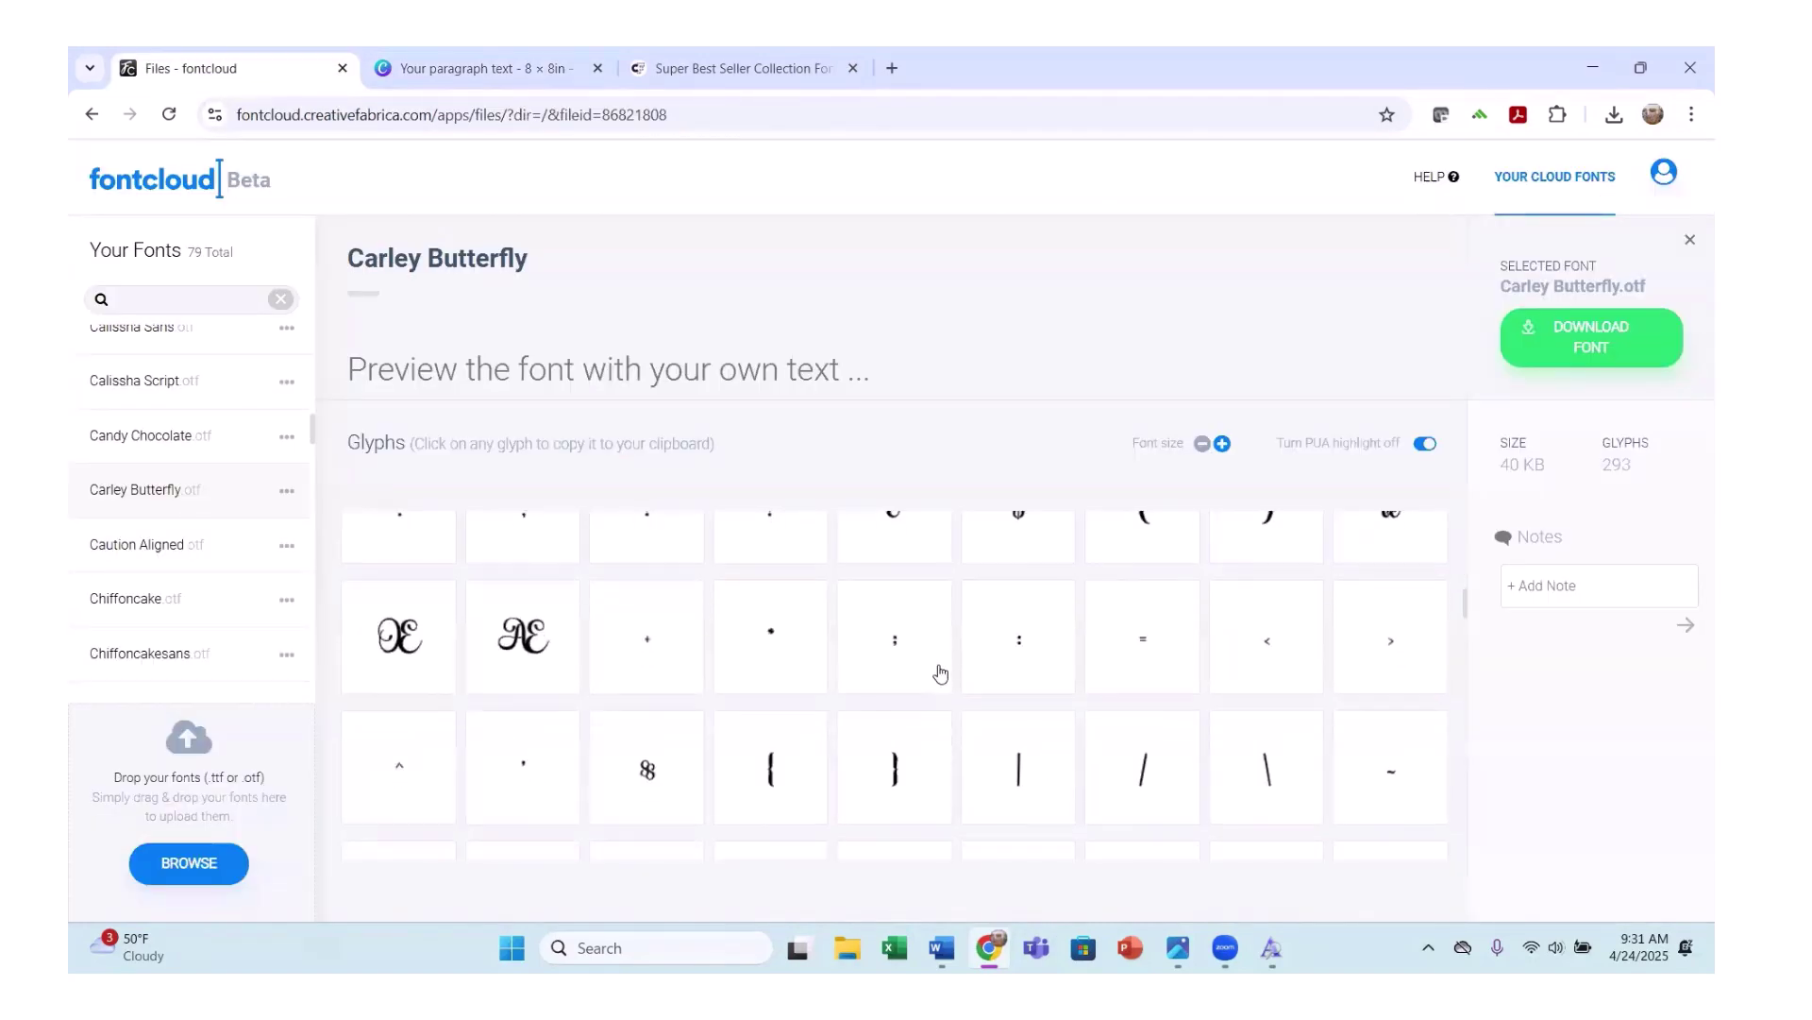
pyautogui.scroll(10, 934, 671)
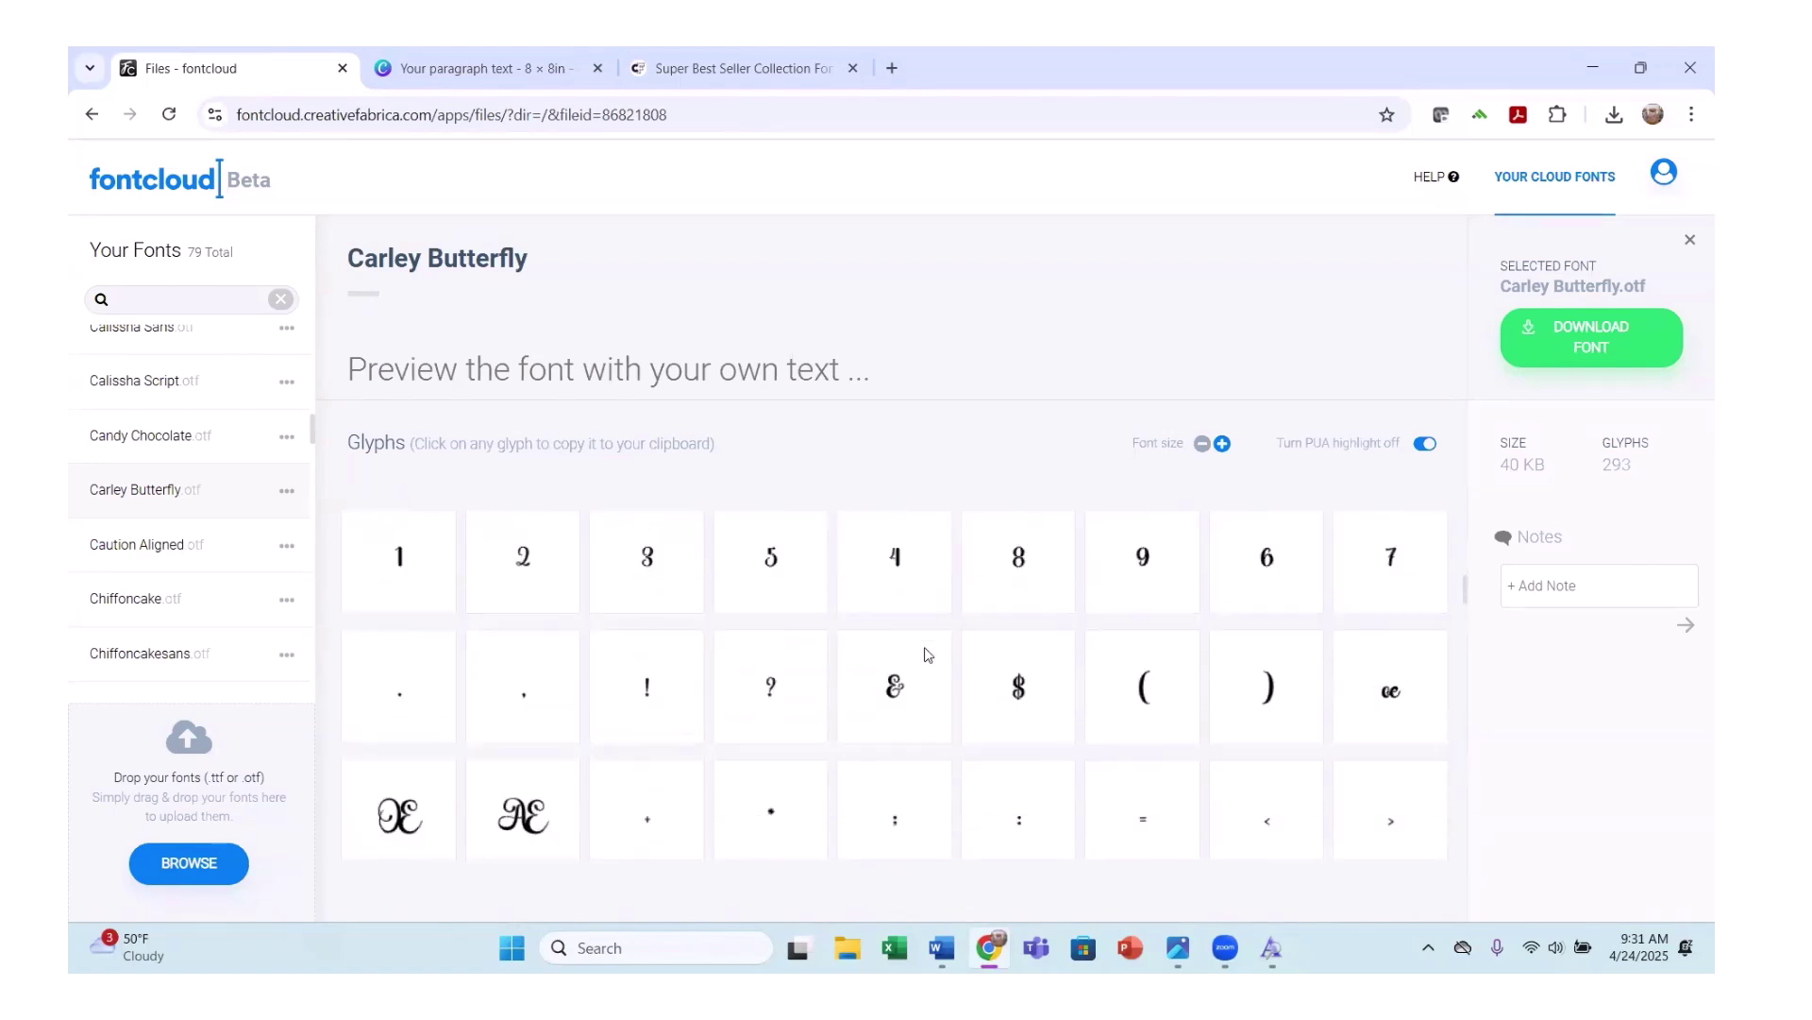
pyautogui.scroll(3, 916, 663)
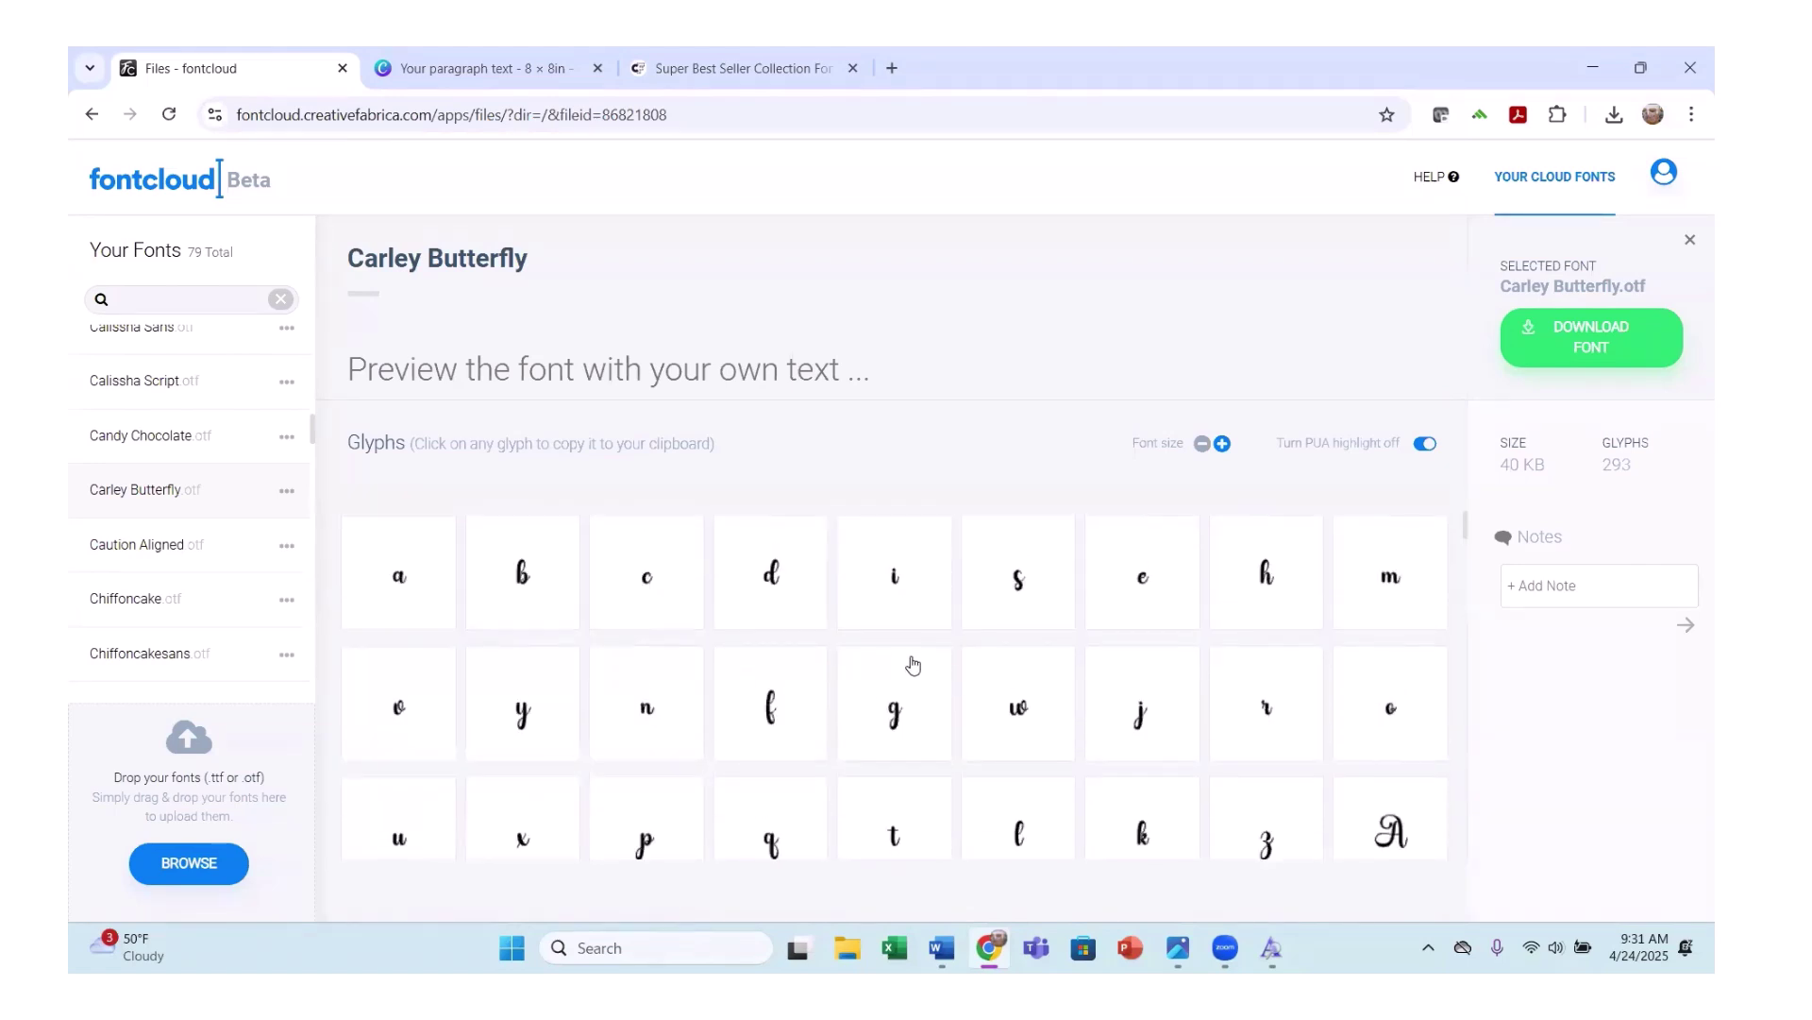
pyautogui.scroll(-8, 913, 665)
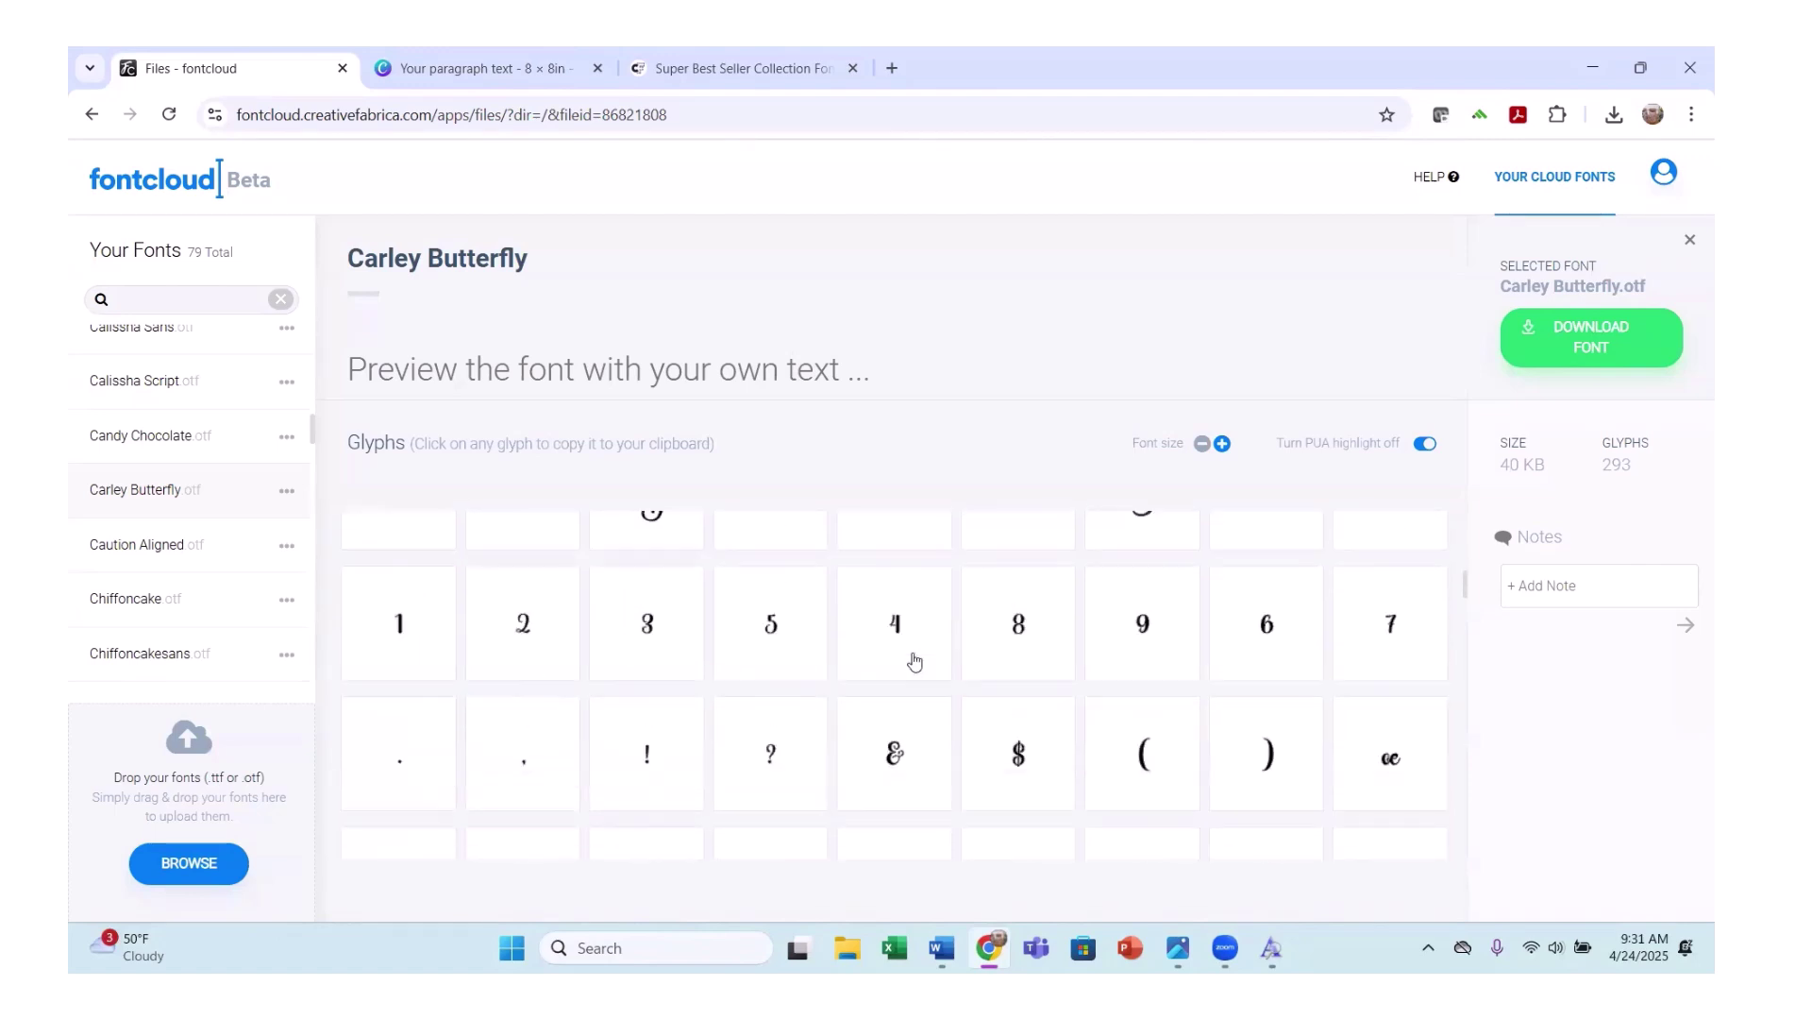
pyautogui.scroll(-12, 915, 661)
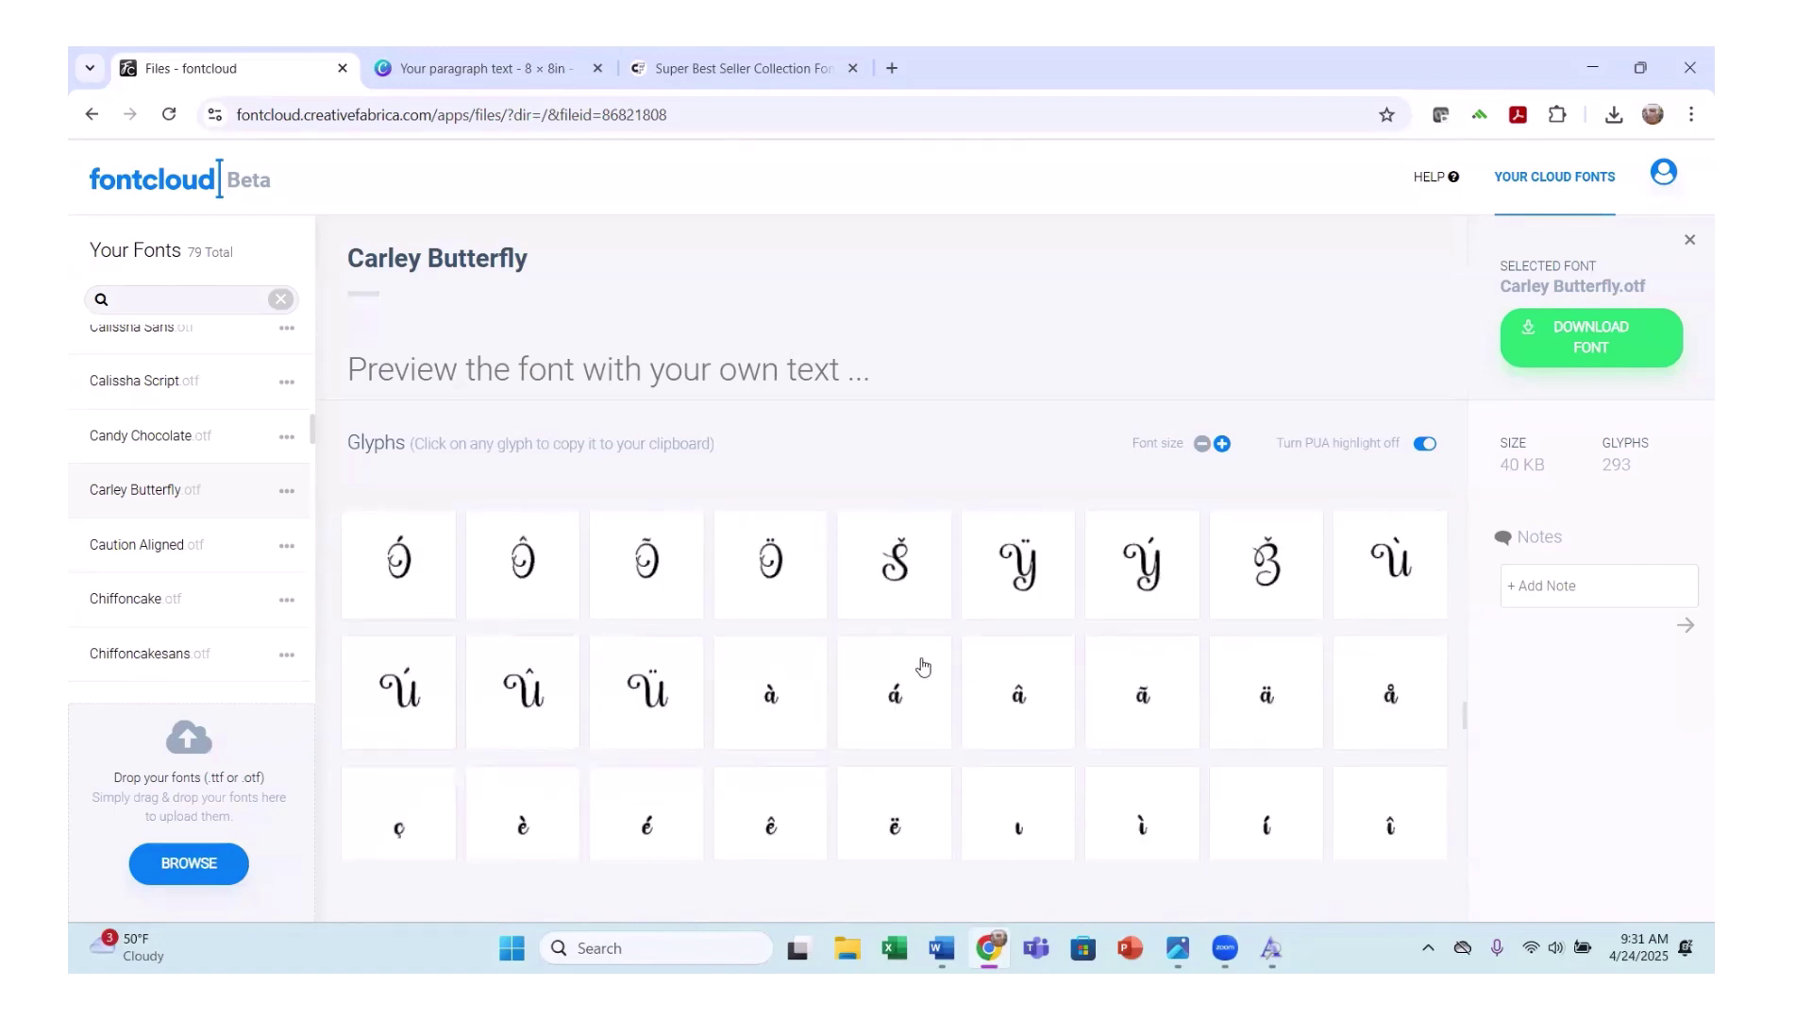
pyautogui.scroll(-6, 923, 665)
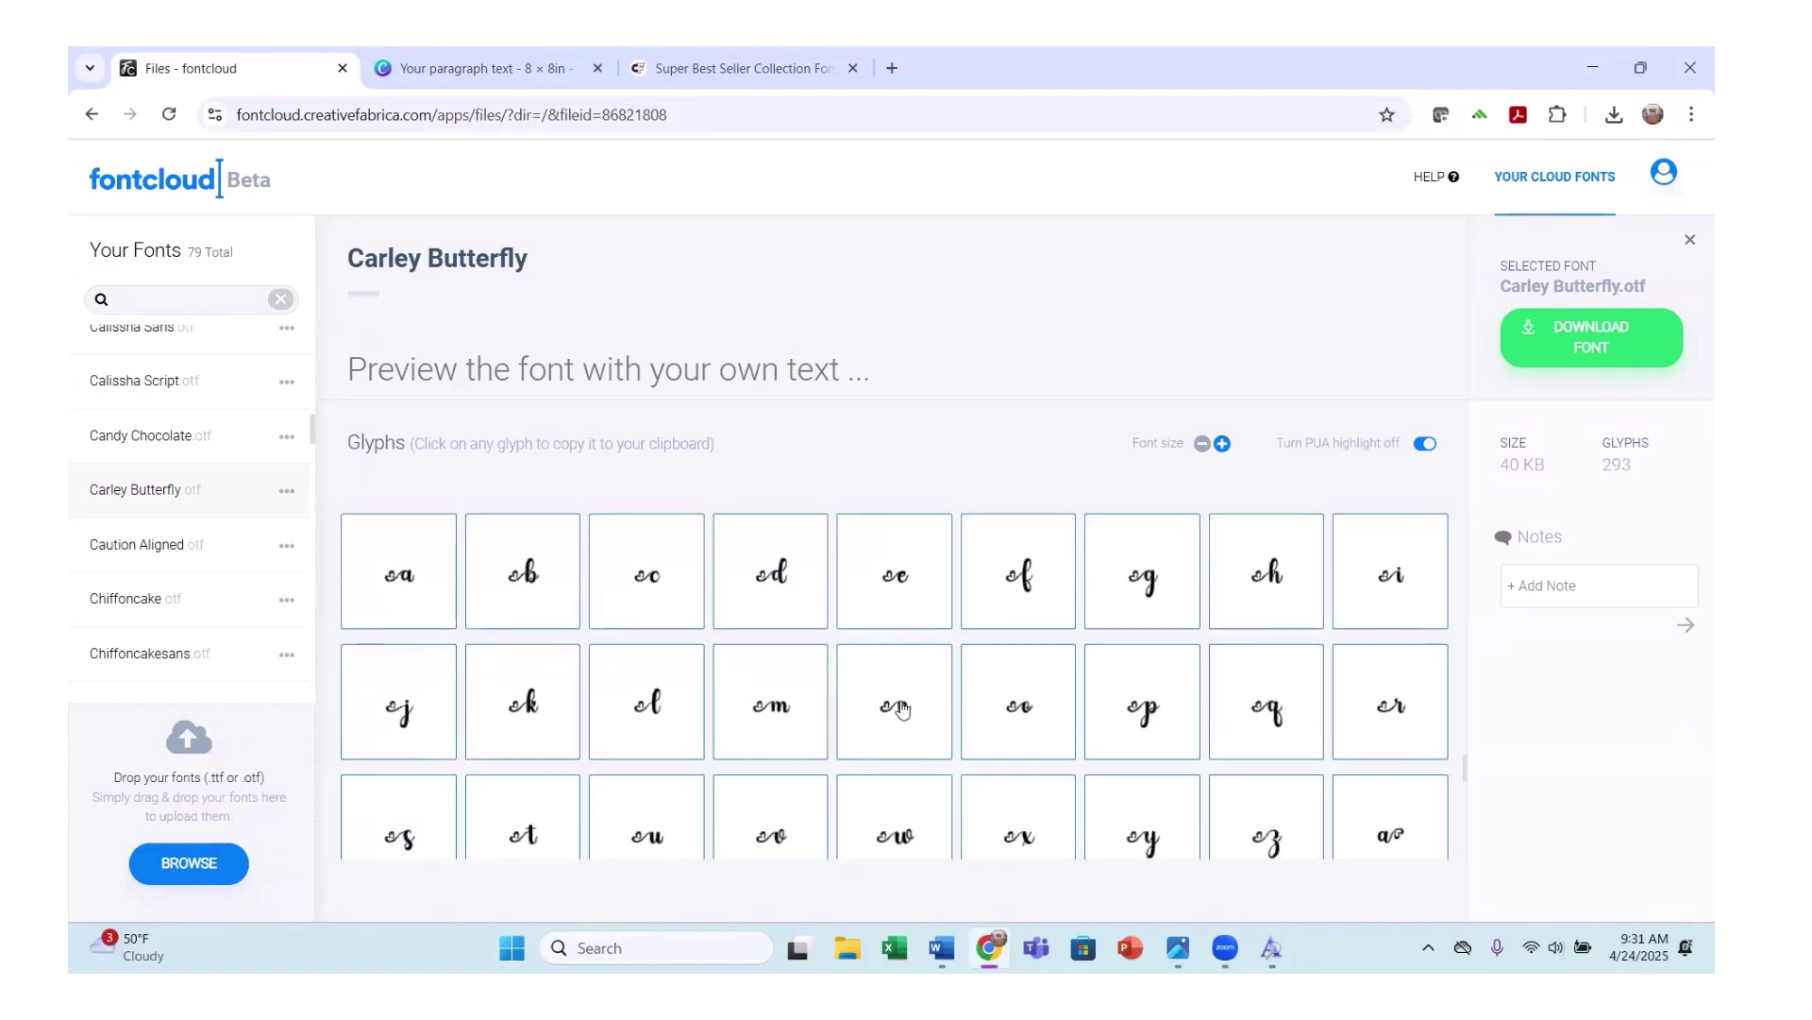
pyautogui.scroll(-2, 901, 710)
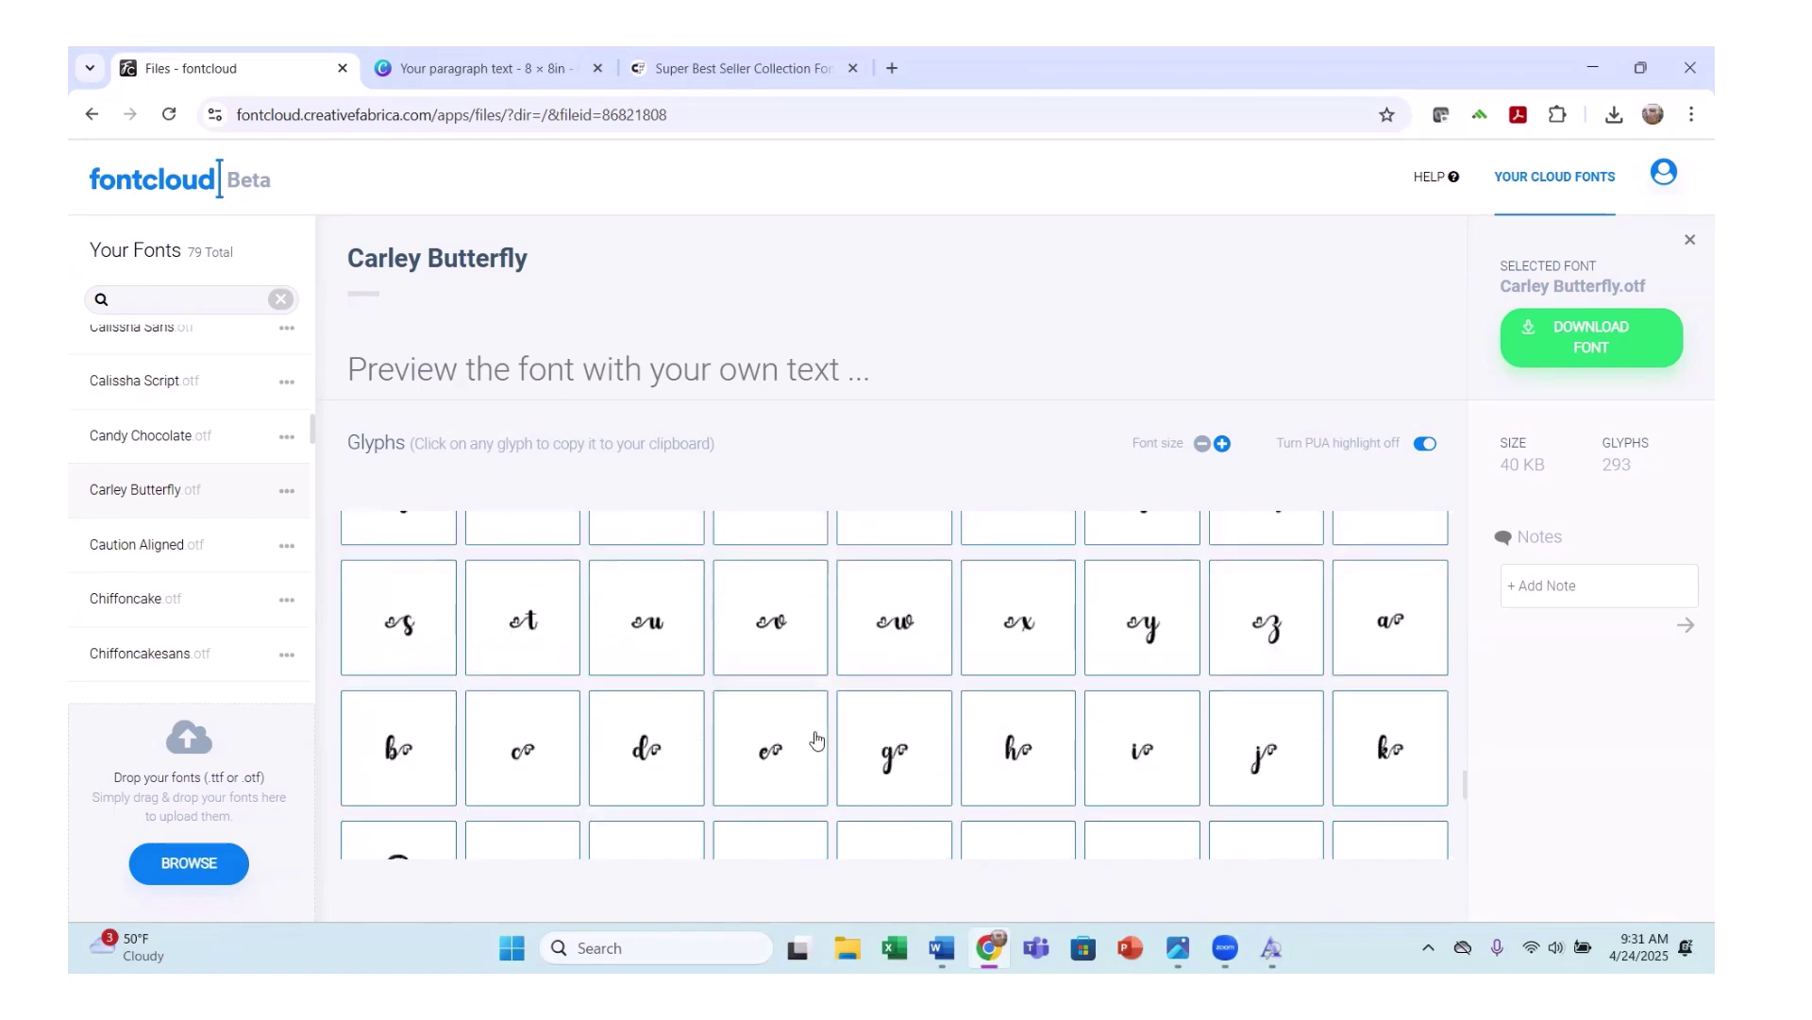
pyautogui.scroll(1, 1207, 587)
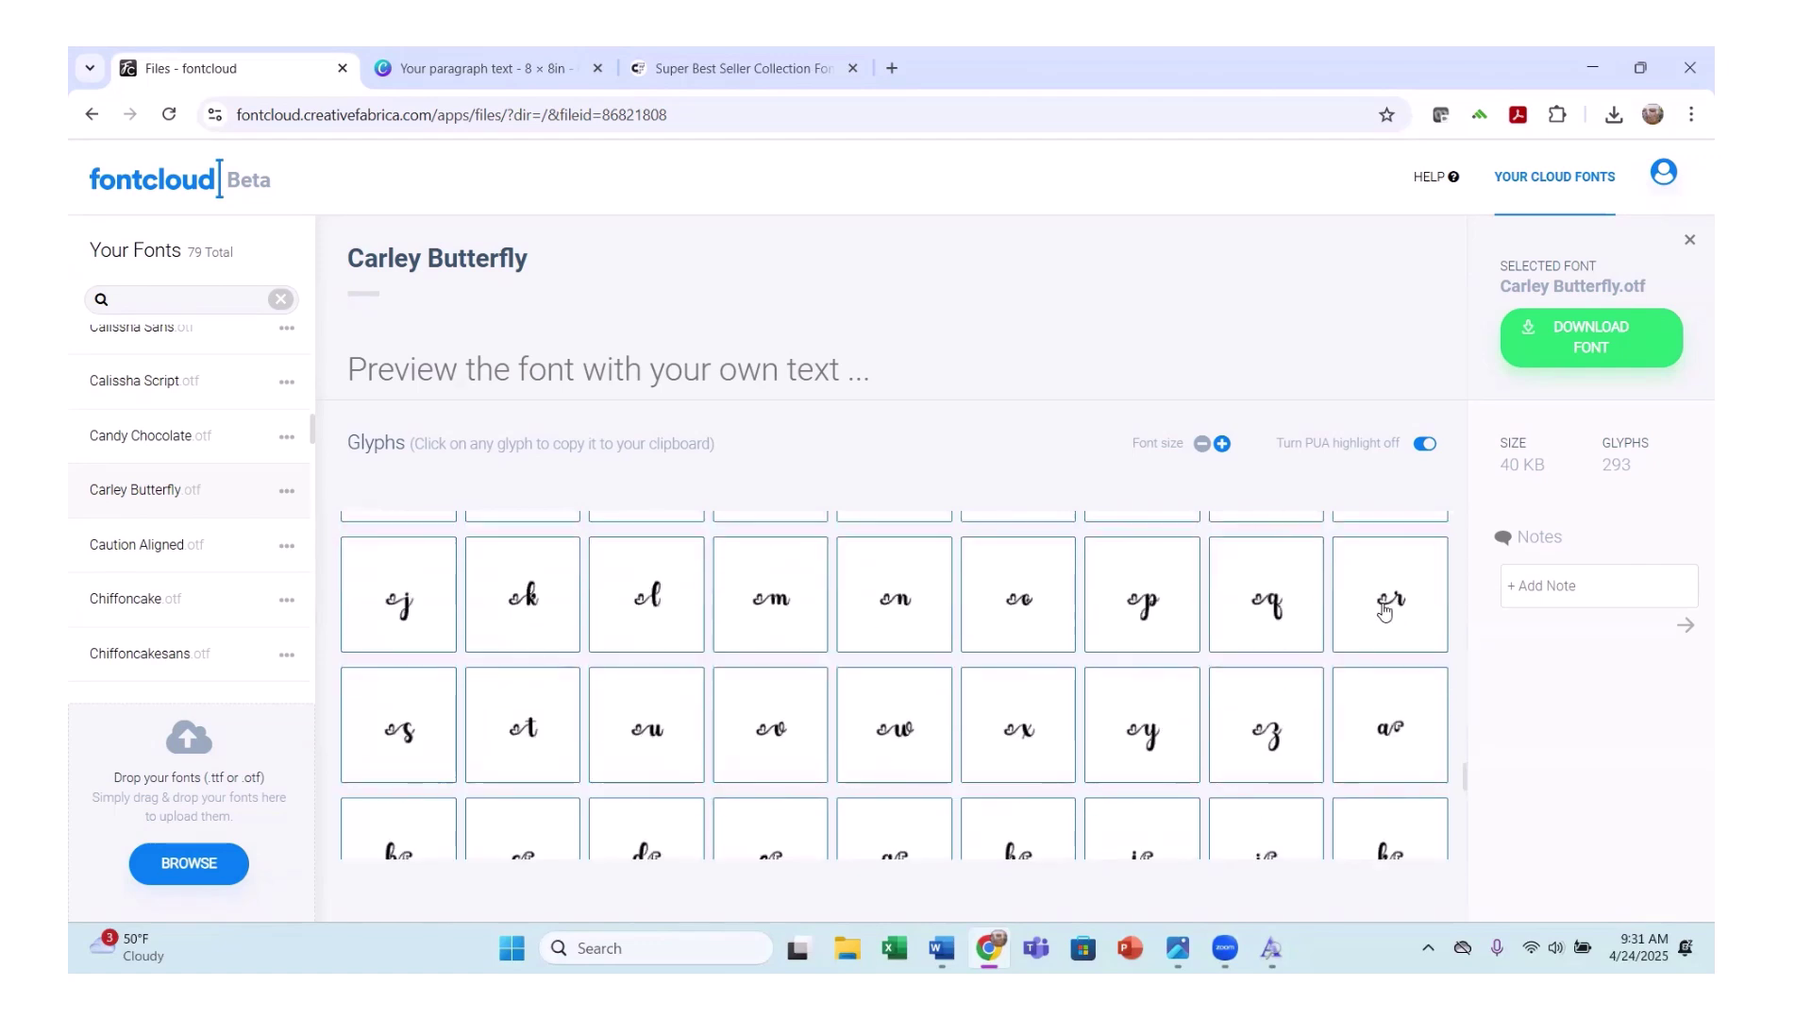
pyautogui.scroll(-3, 842, 753)
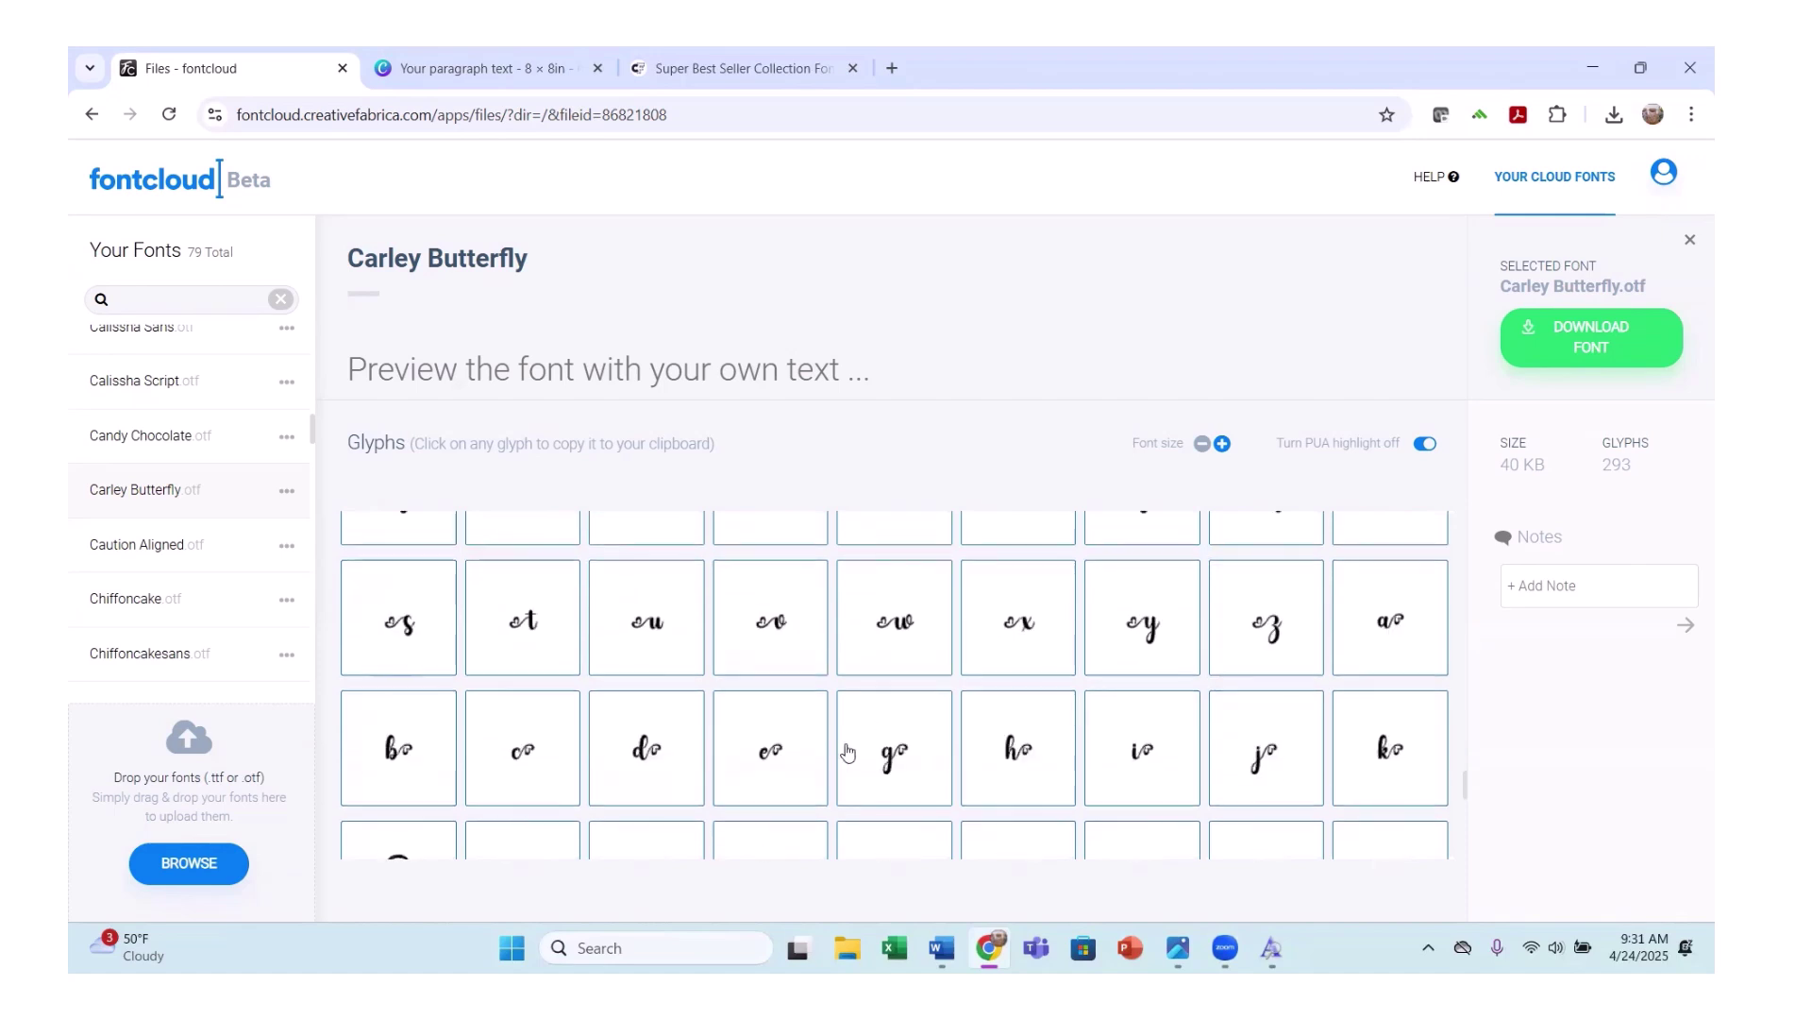
pyautogui.scroll(-1, 887, 706)
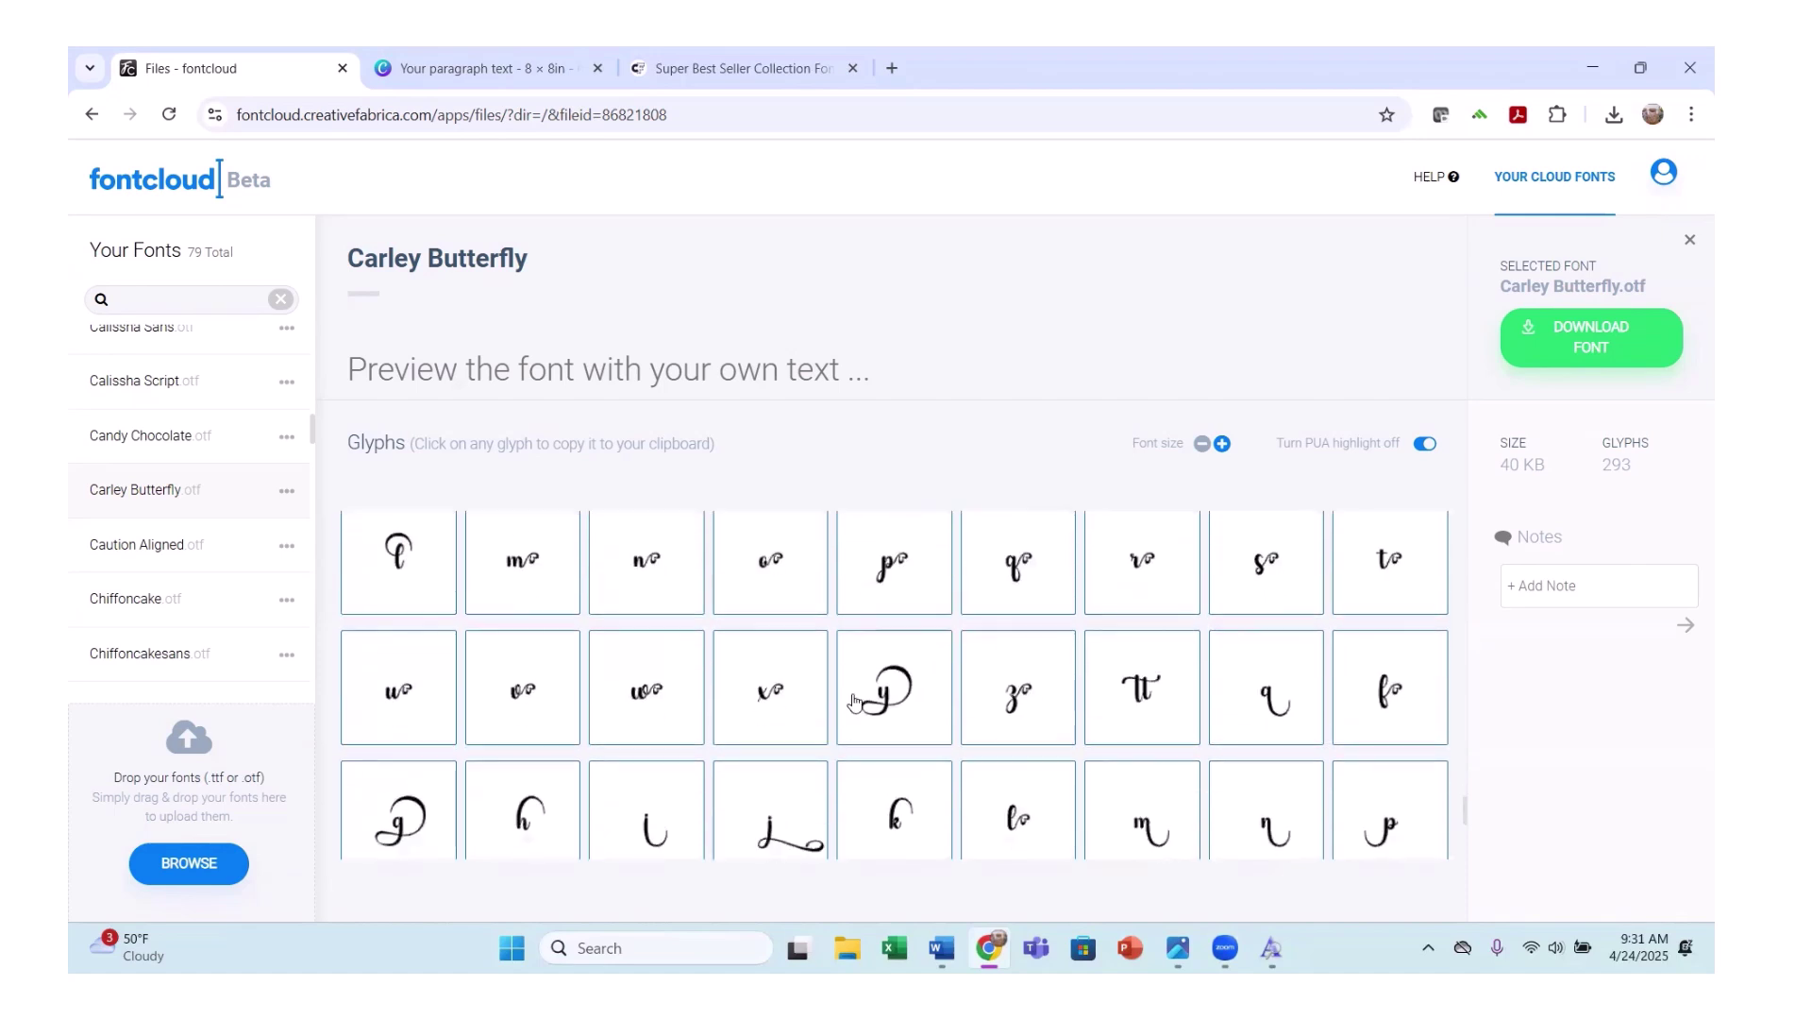
pyautogui.click(1140, 582)
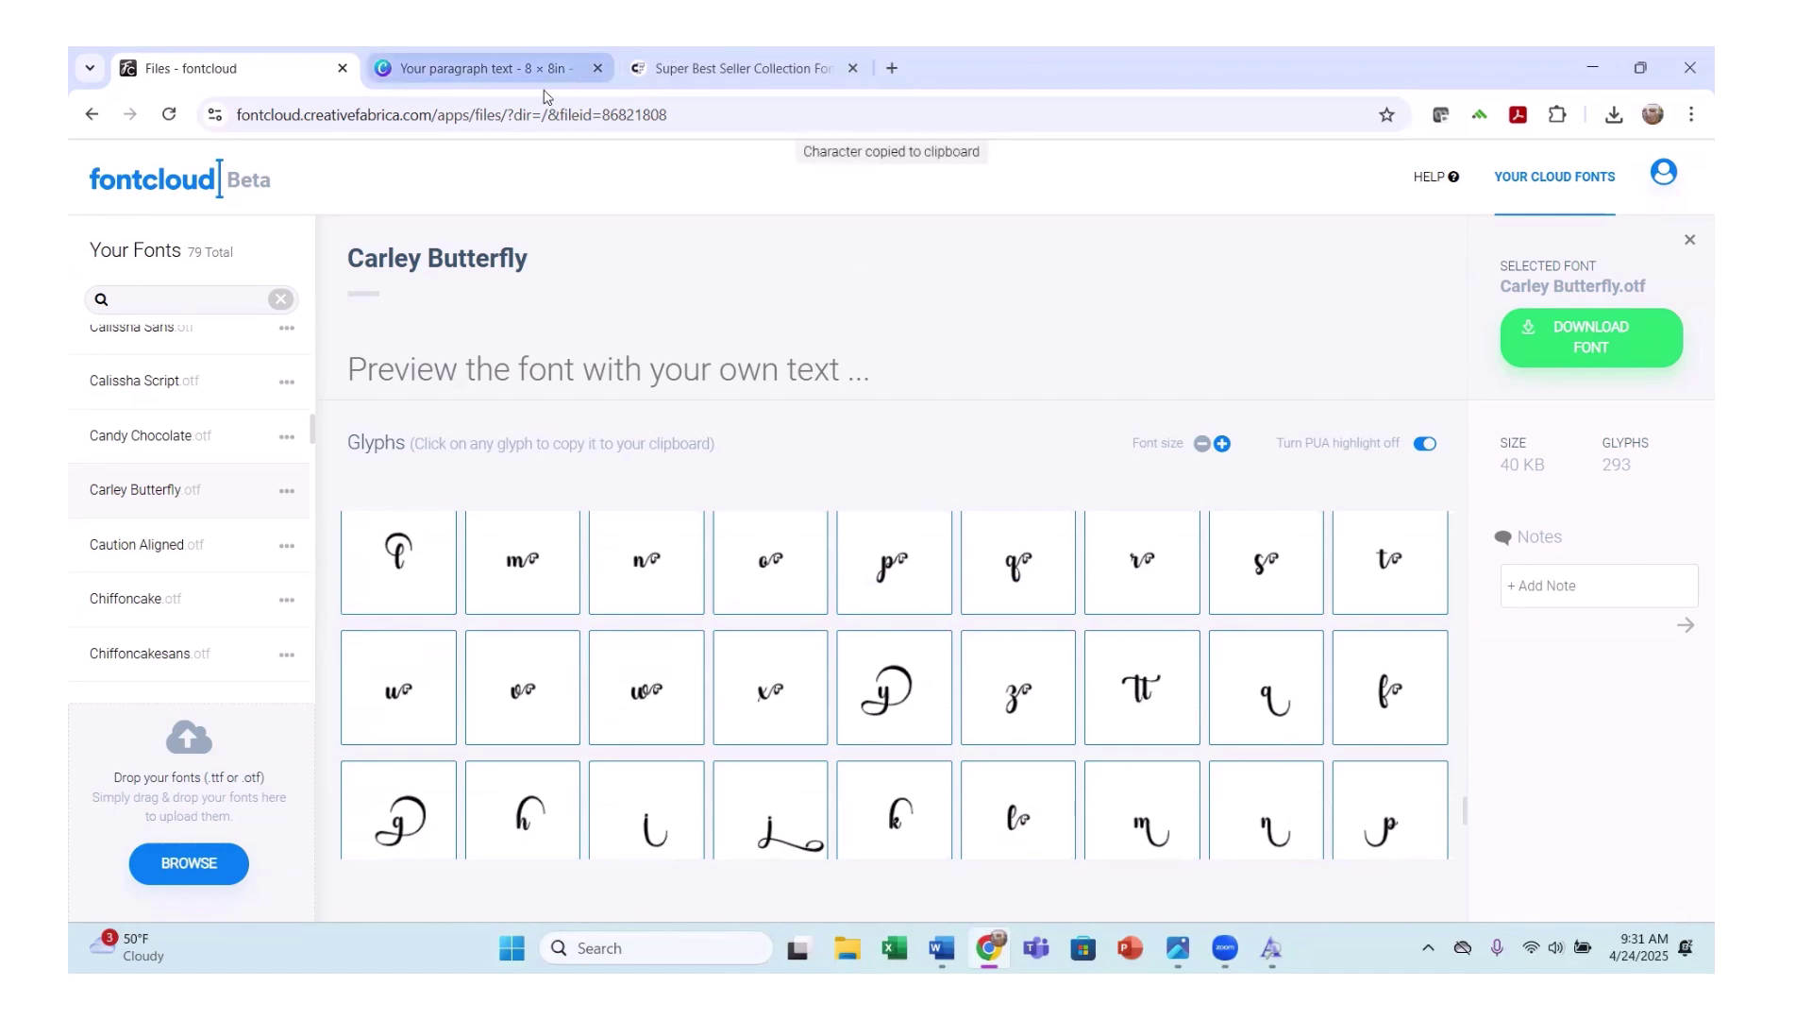
# Switch back to Canva and replace the final r of "Moove over" with the copied swash r glyph.
pyautogui.click(488, 68)
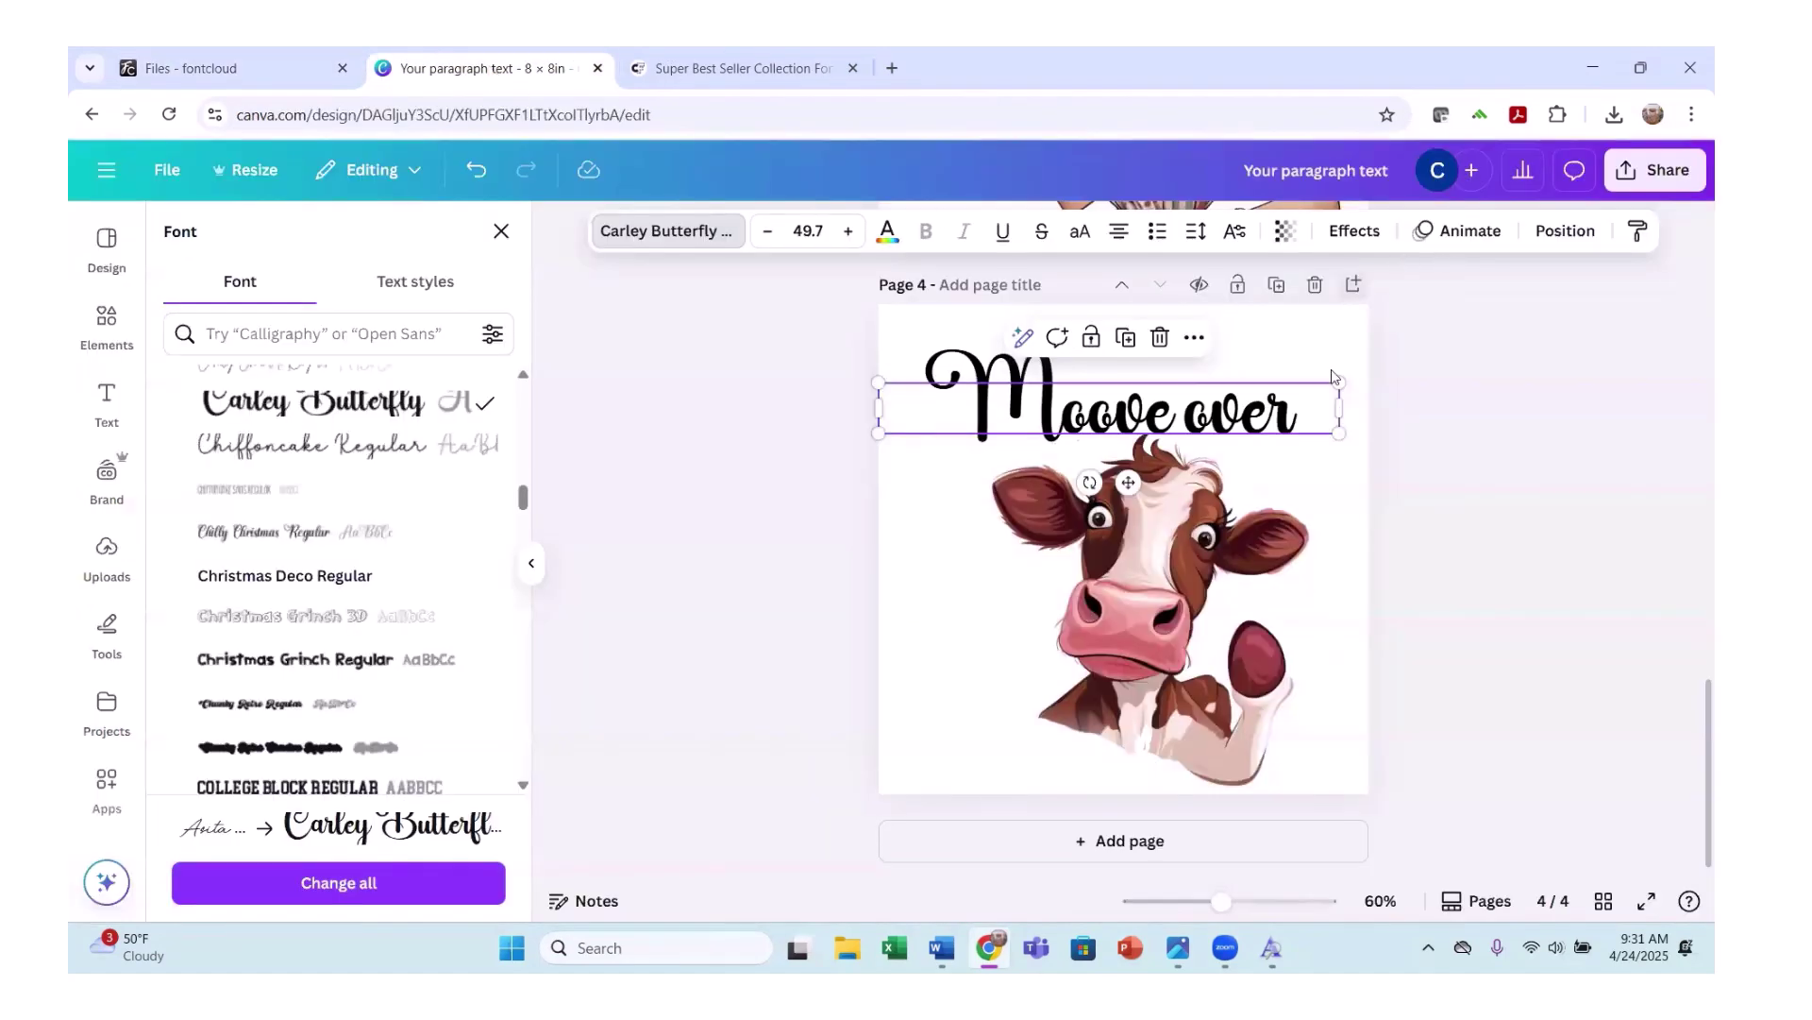
pyautogui.click(1304, 420)
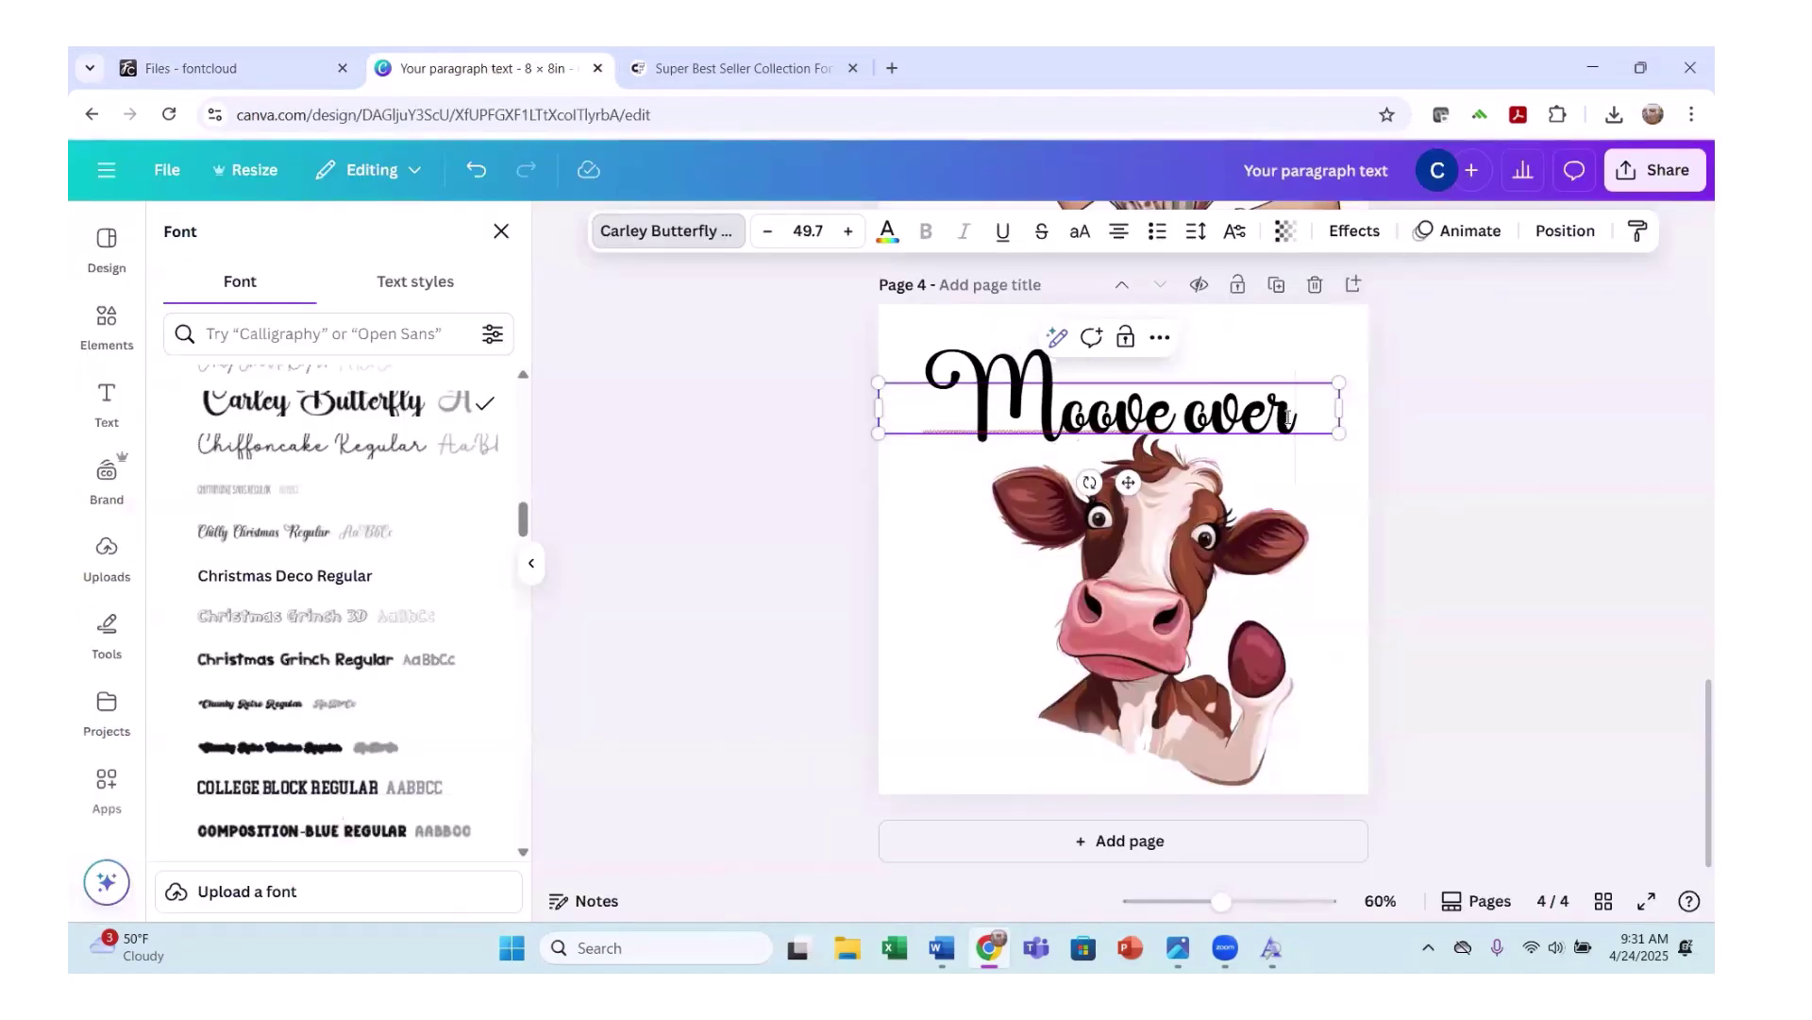
pyautogui.press('BackSpace')
pyautogui.write('r')
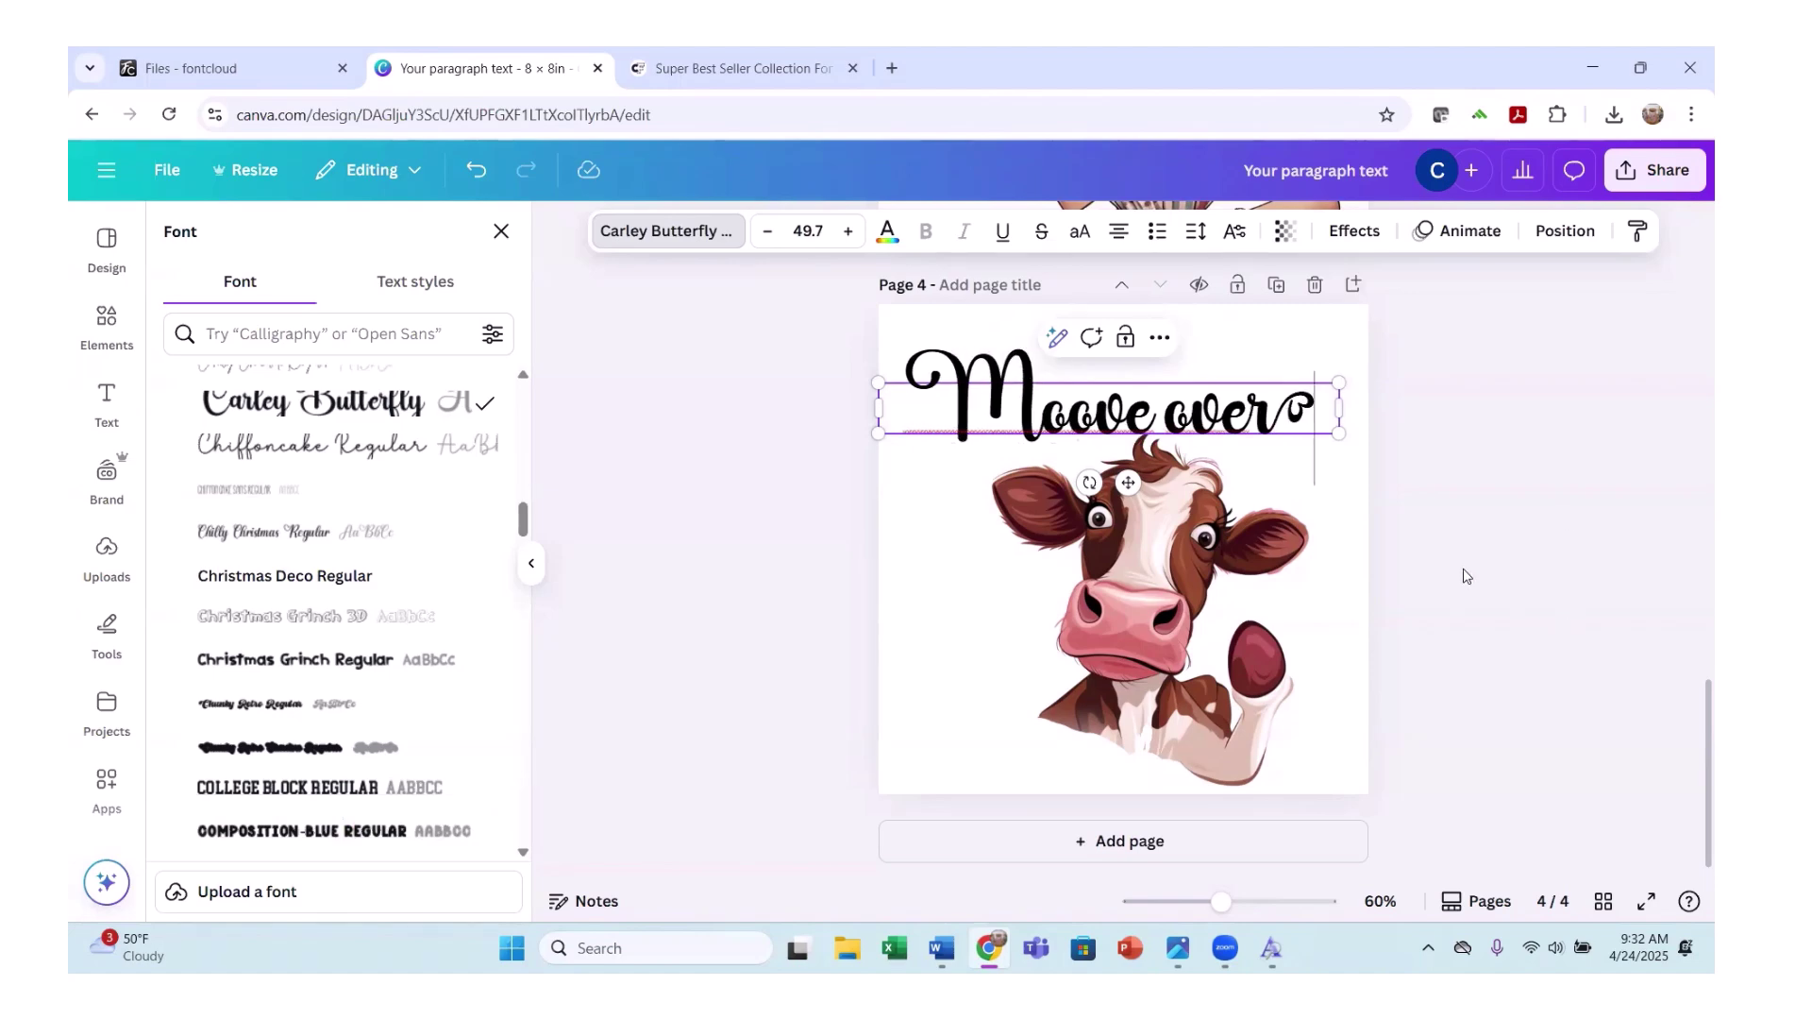
# Review the designs on pages 1 through 4 of the document.
pyautogui.scroll(10, 1451, 570)
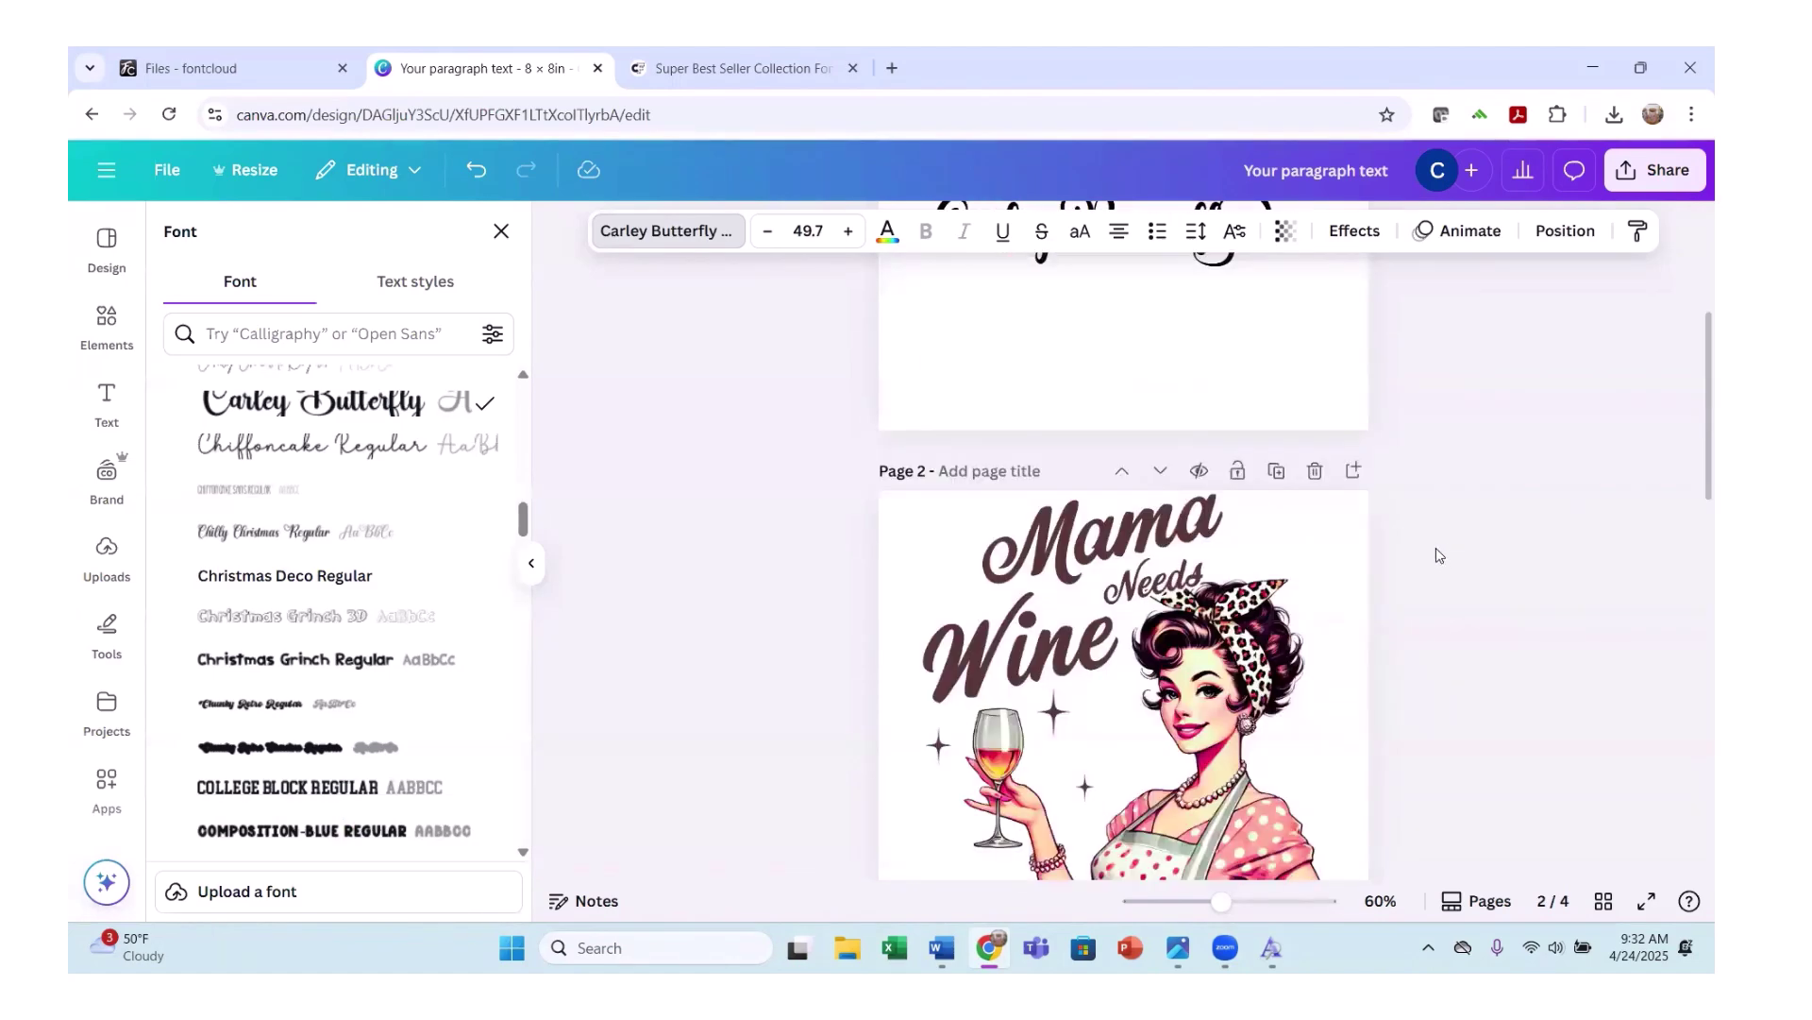
pyautogui.scroll(4, 1436, 553)
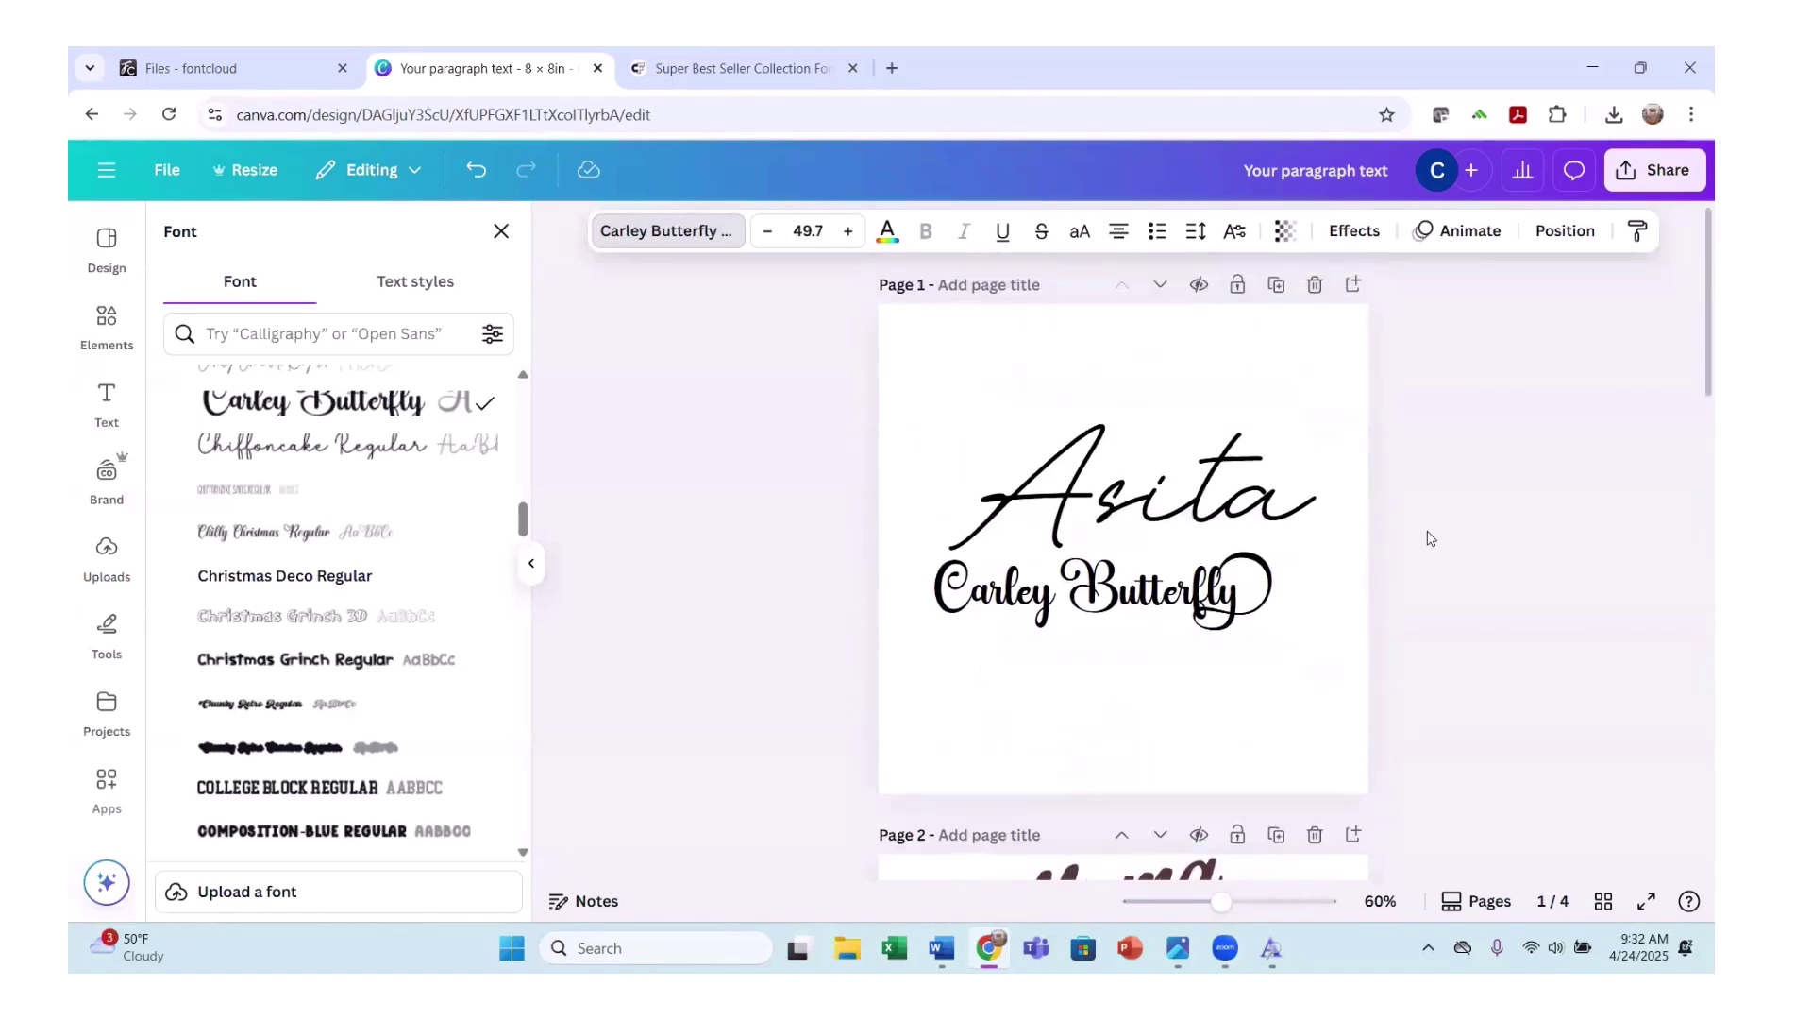
pyautogui.scroll(-8, 1427, 528)
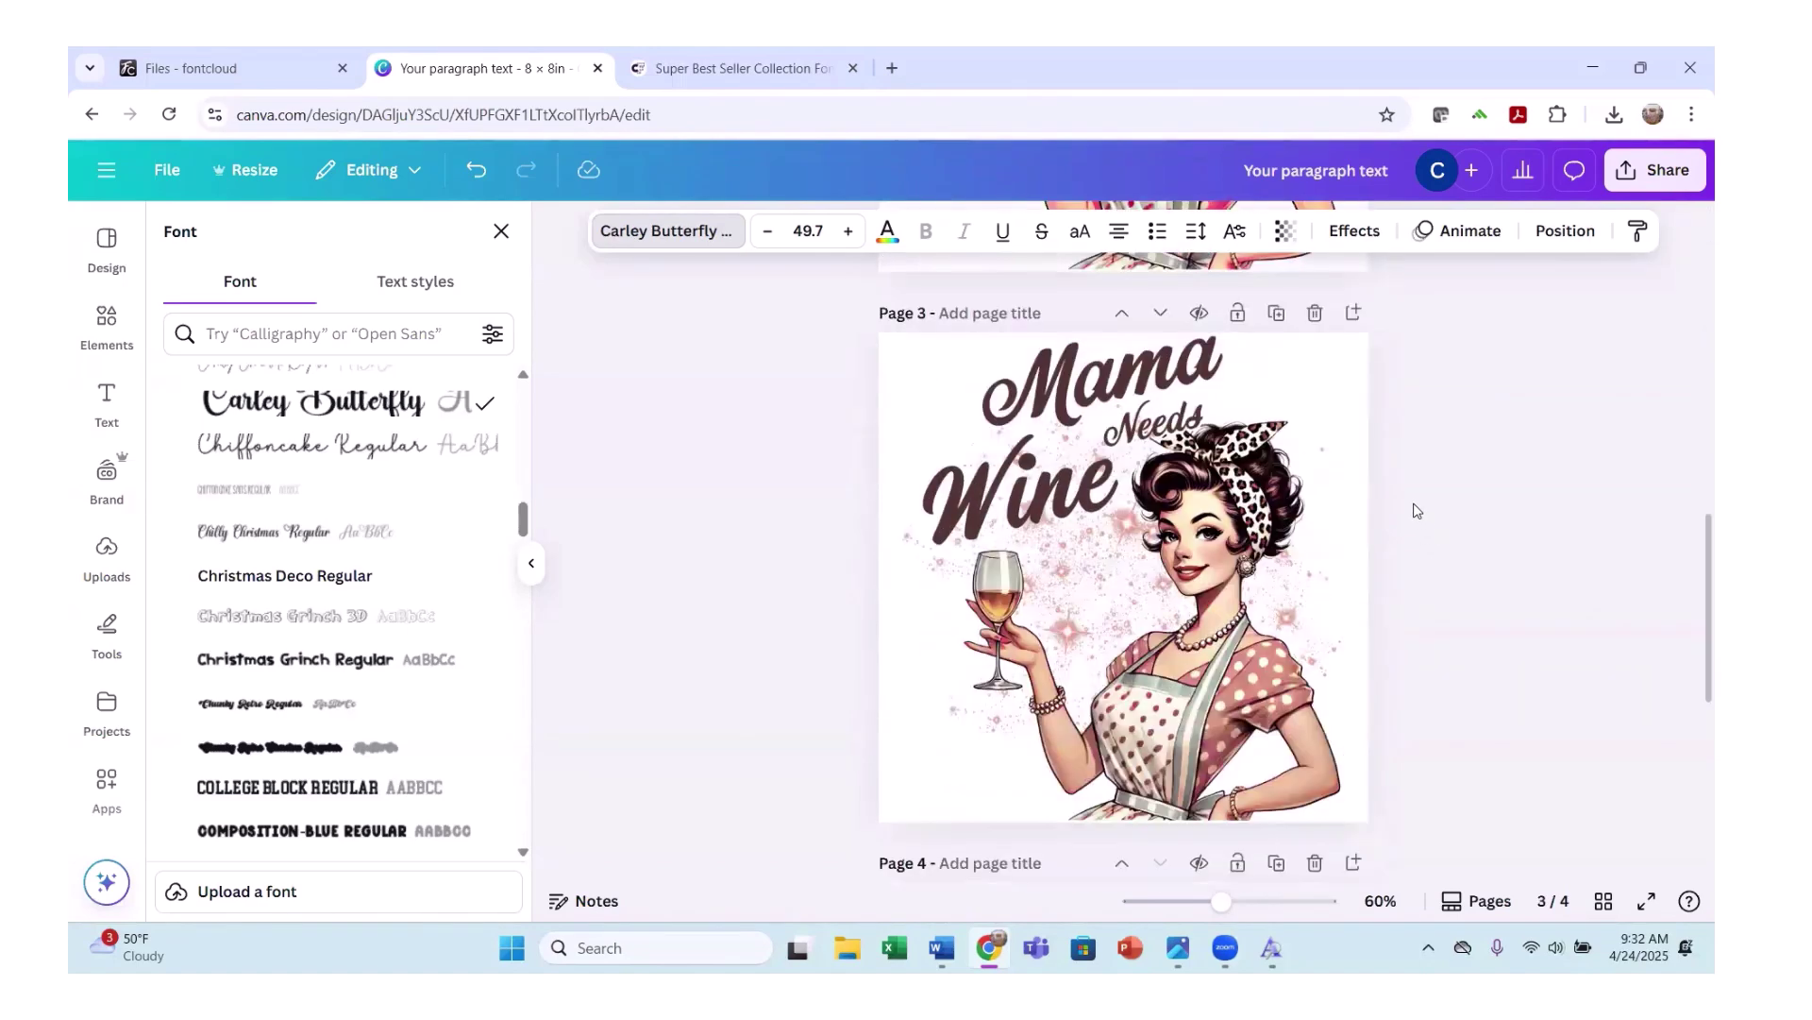
pyautogui.scroll(-5, 1413, 511)
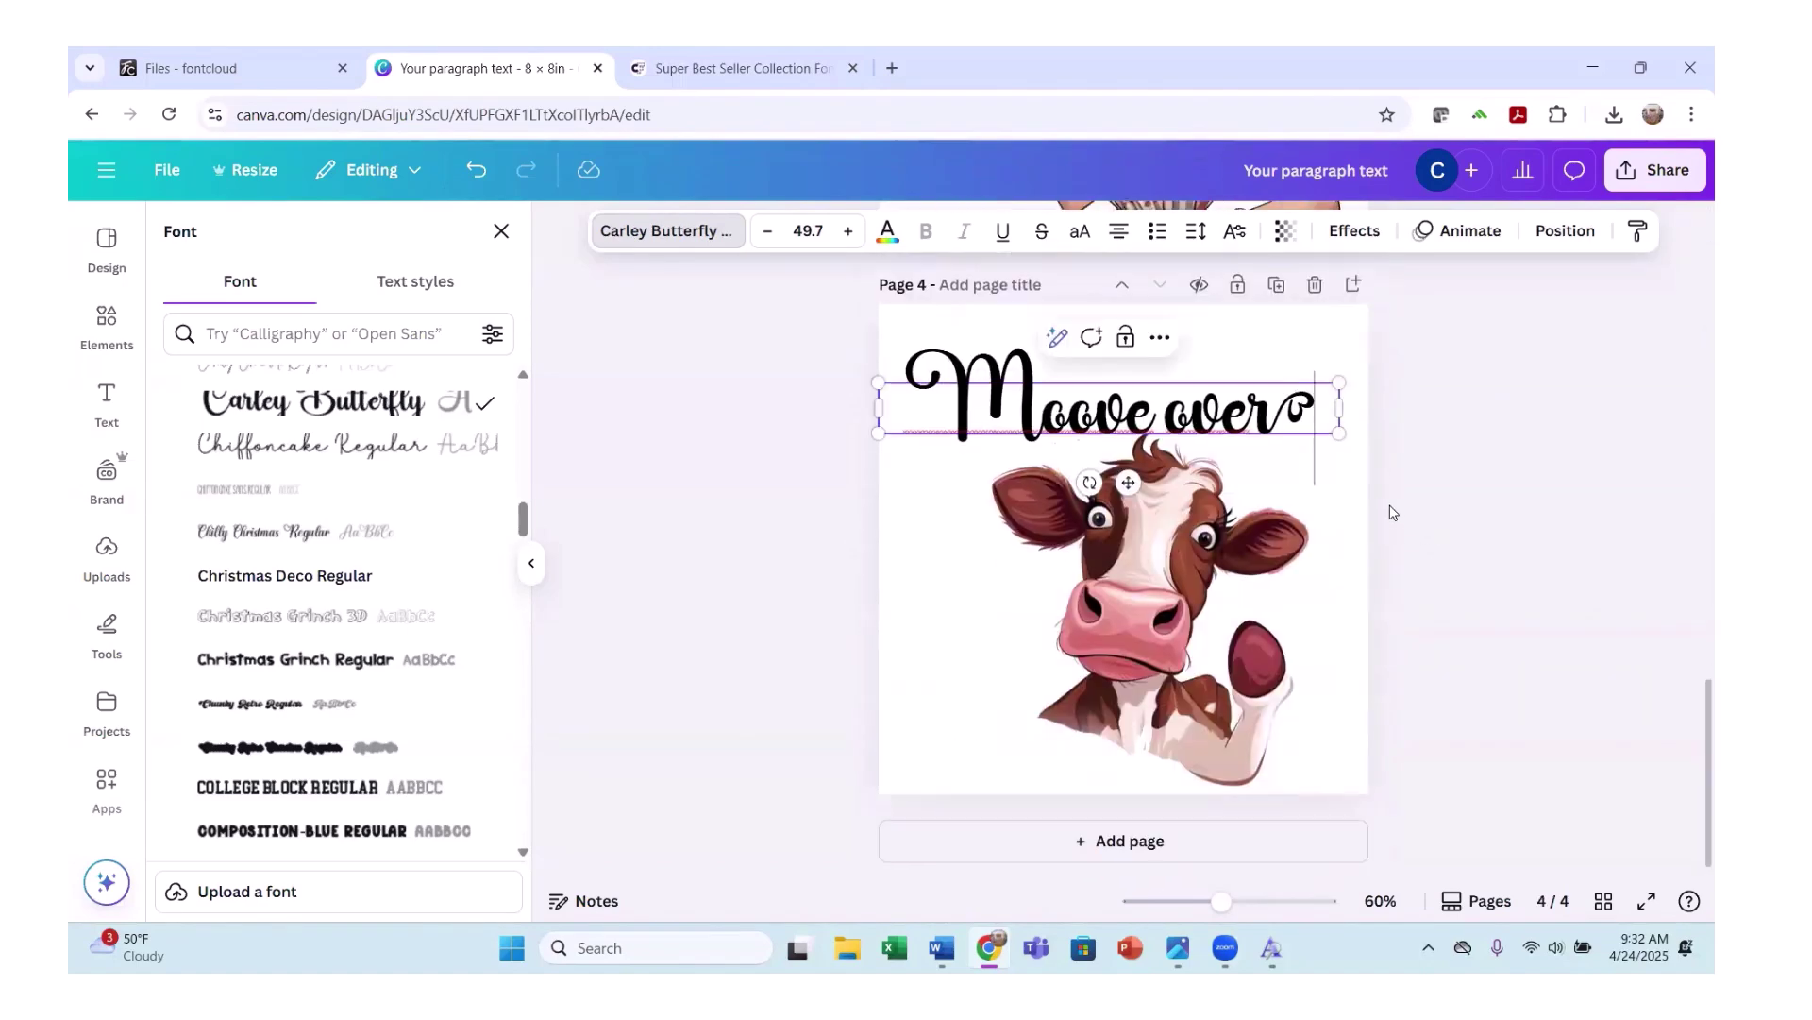